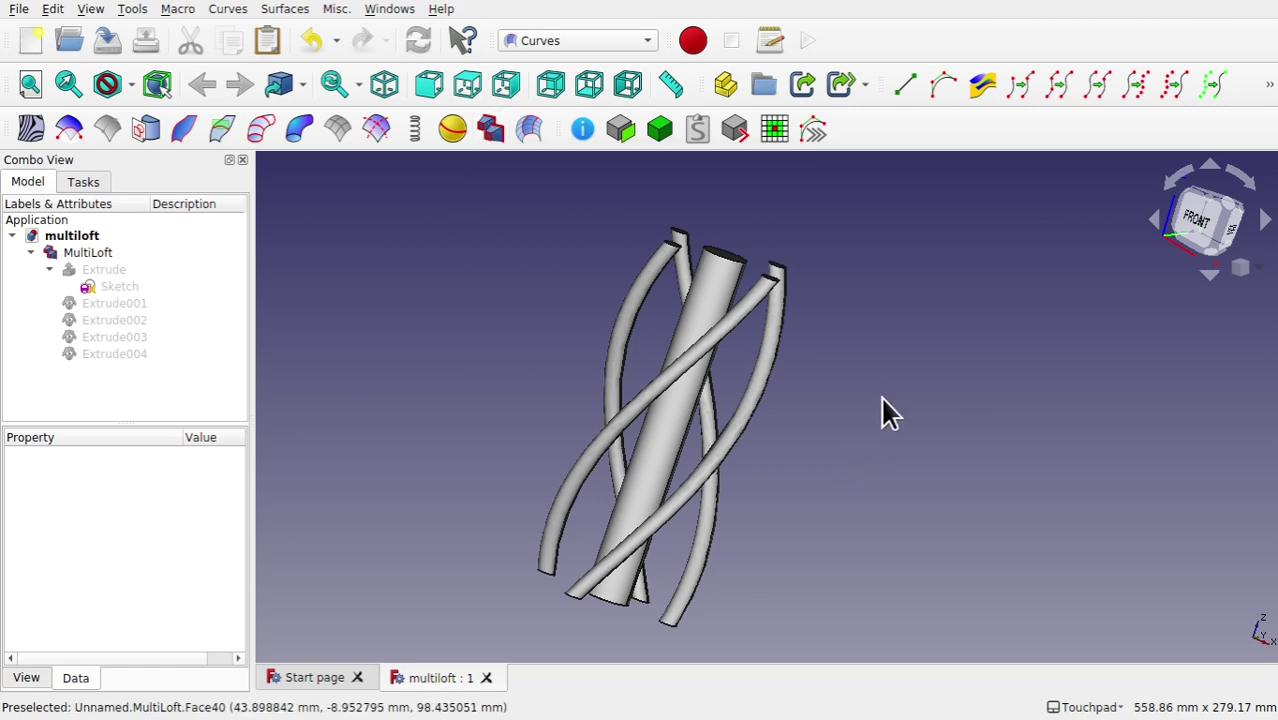
- Examine the finished MultiLoft model from several angles and inspect the multi-circle base sketch of its first extrusion
left_click_drag(887, 357, 810, 372, "alt")
left_click_drag(884, 342, 760, 400, "shift")
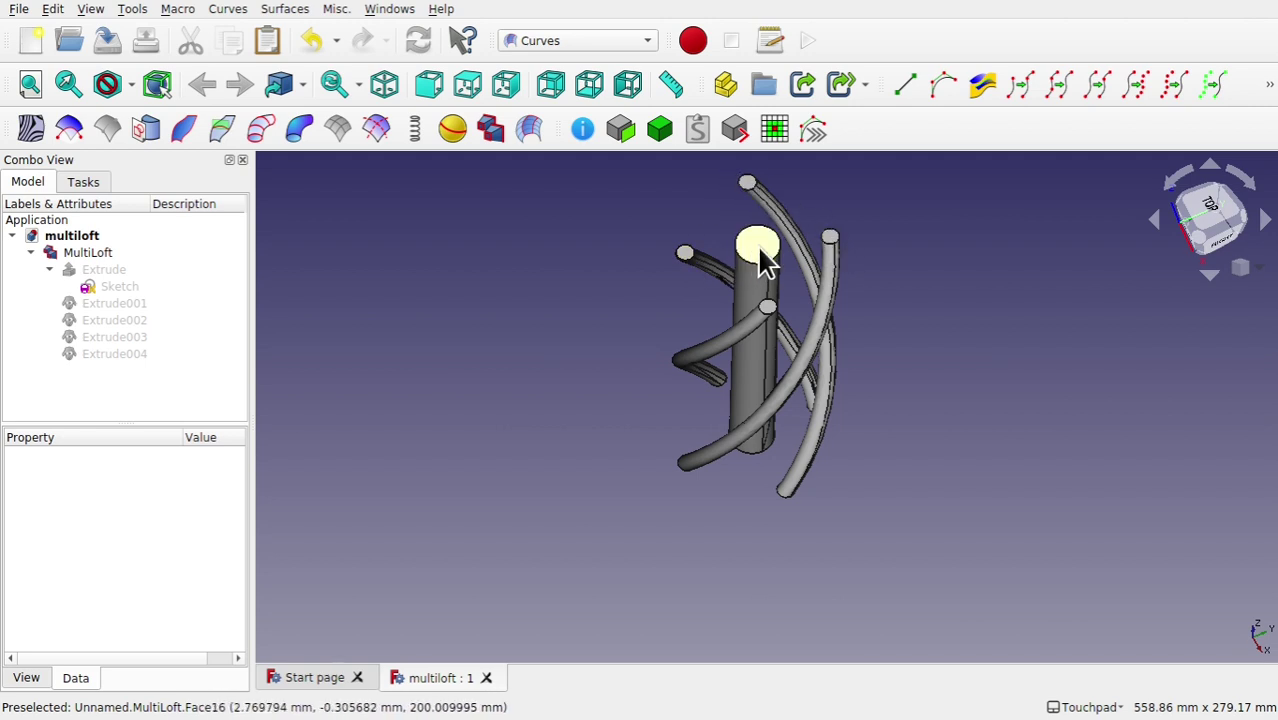
double_click(117, 286)
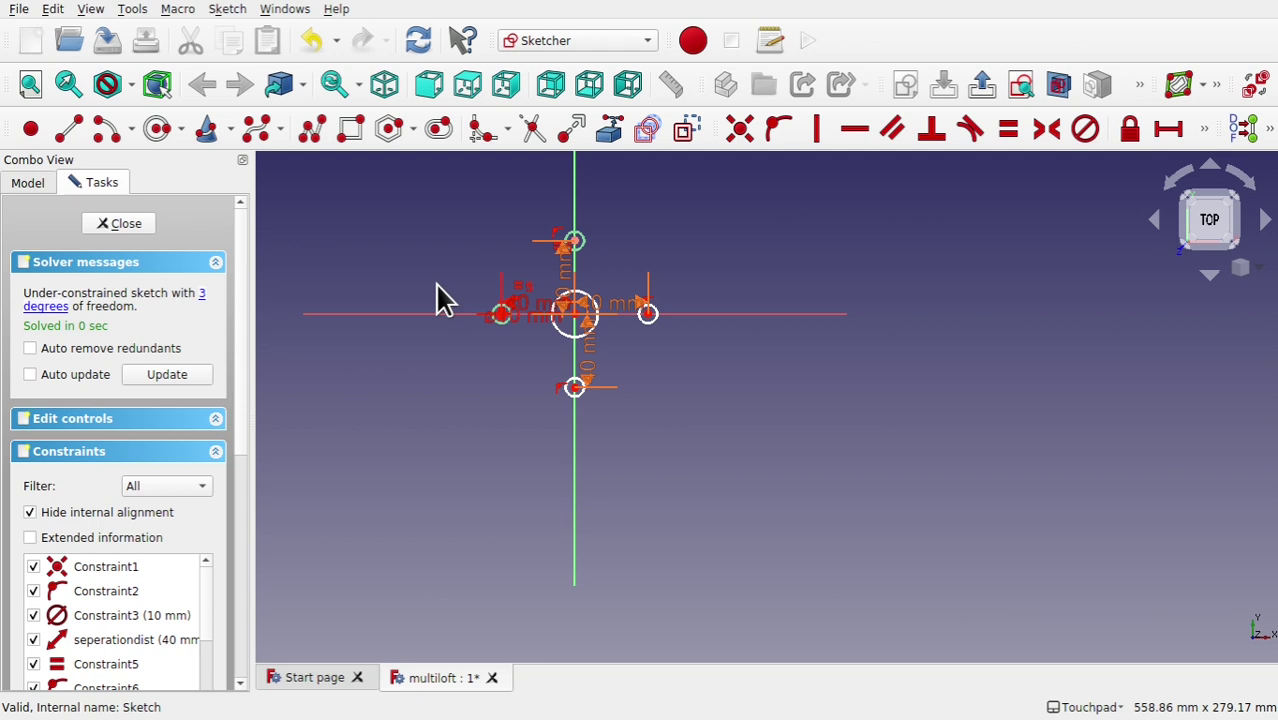
scroll(437, 288, "up", 5)
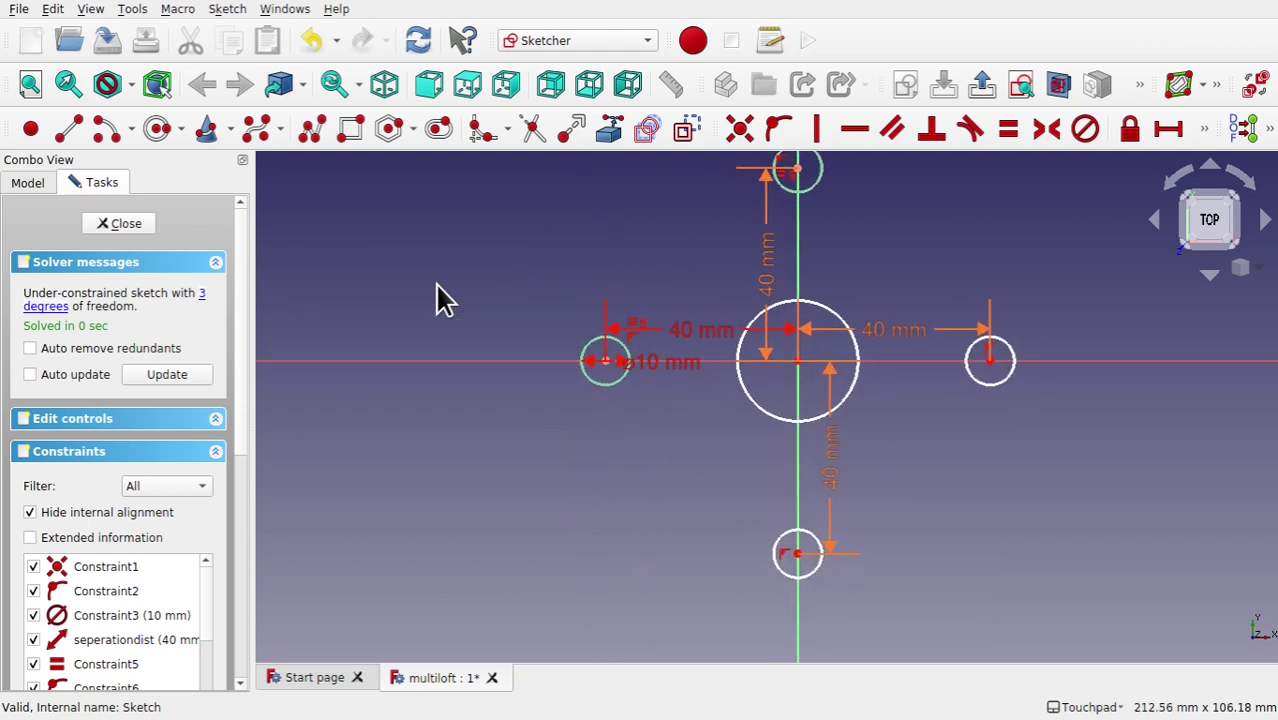
left_click(135, 226)
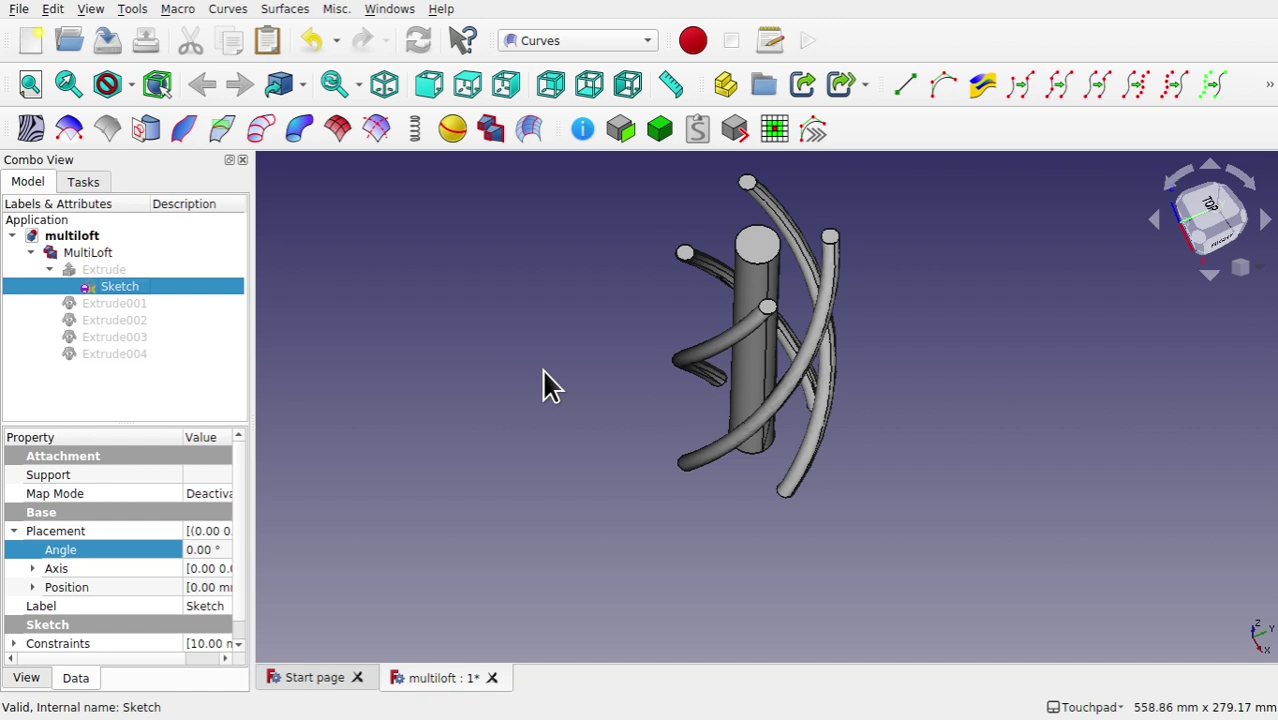
middle_click_drag(543, 372, 672, 341)
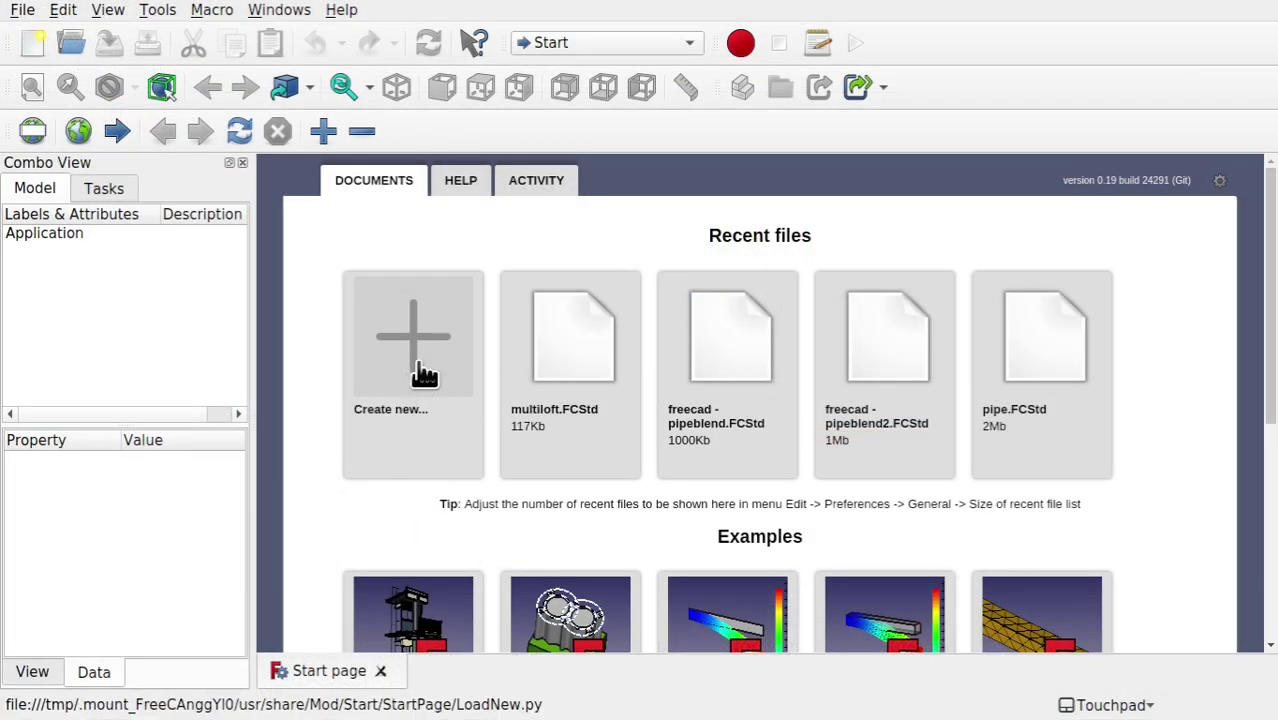
- Create a new document and look through the Curves workbench's surface tools, including MultiLoft
left_click(421, 366)
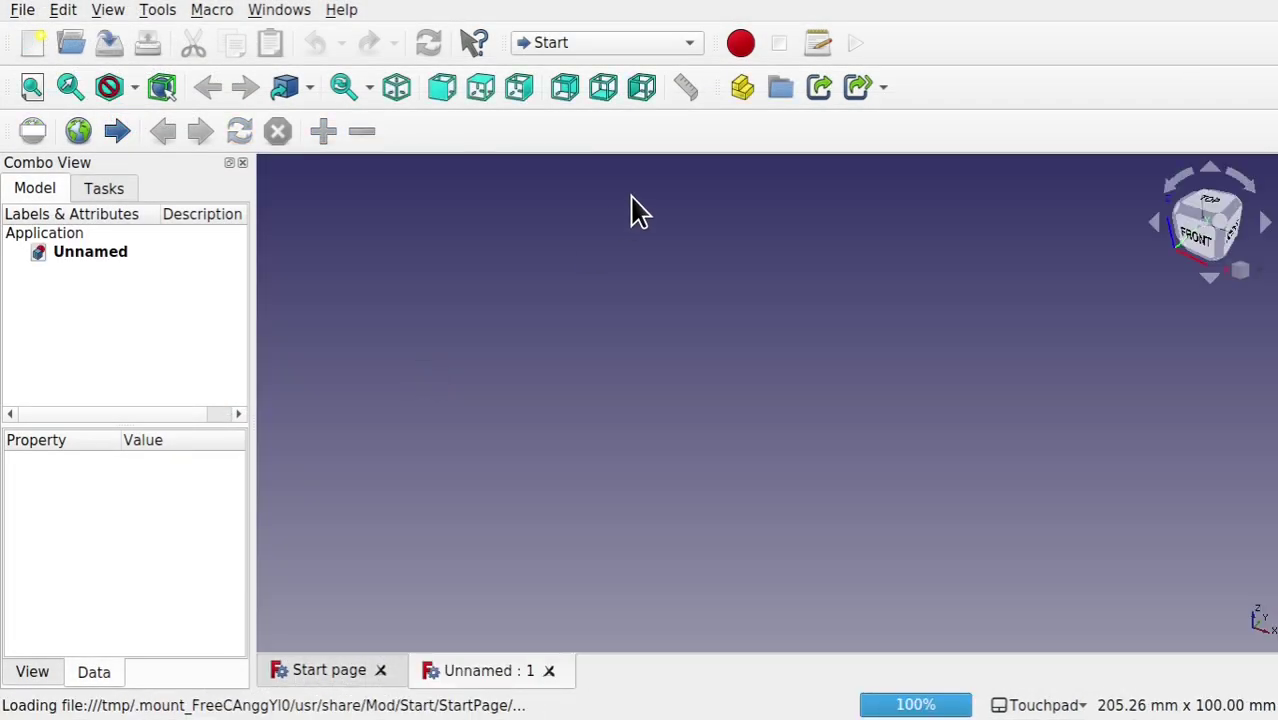
left_click(598, 43)
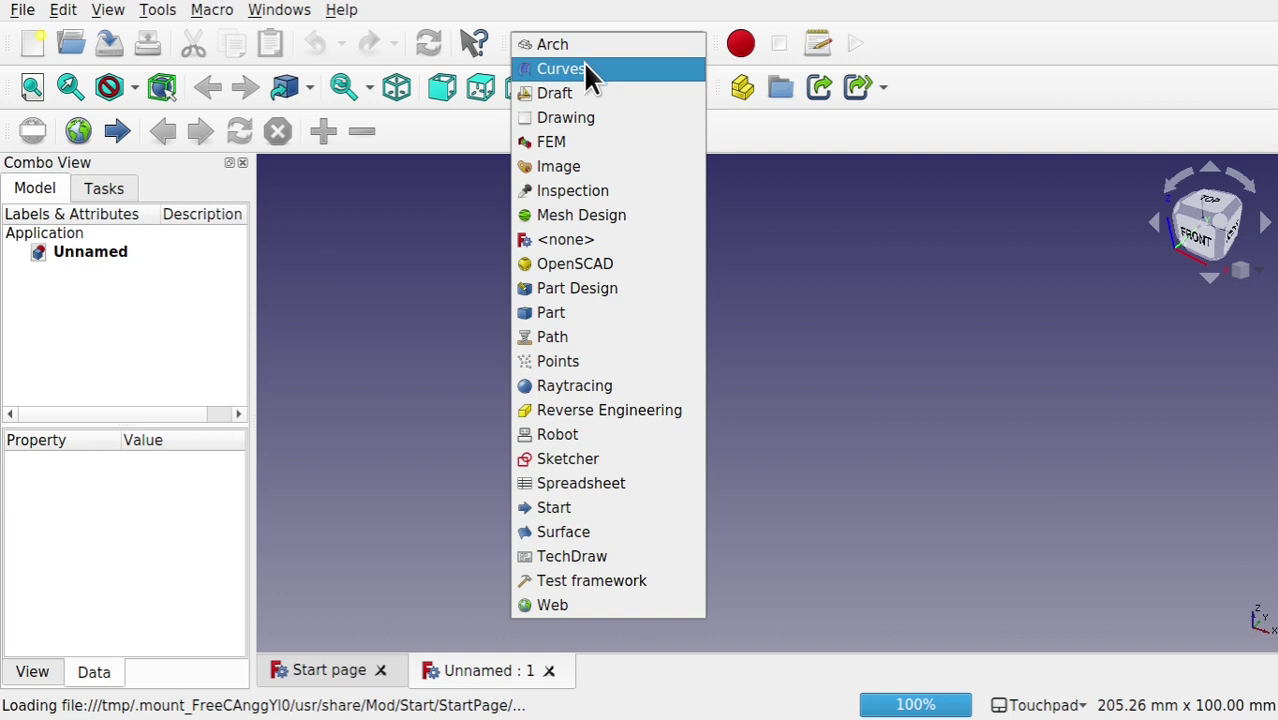
left_click(585, 69)
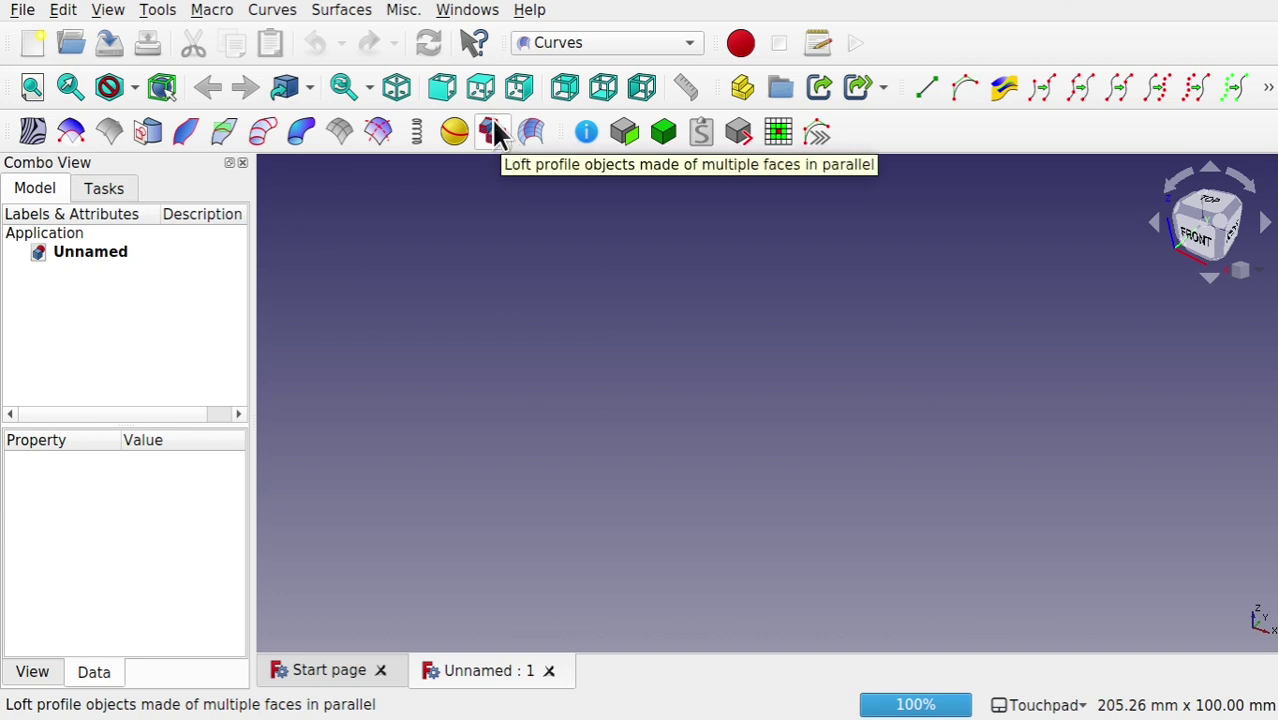
left_click(362, 18)
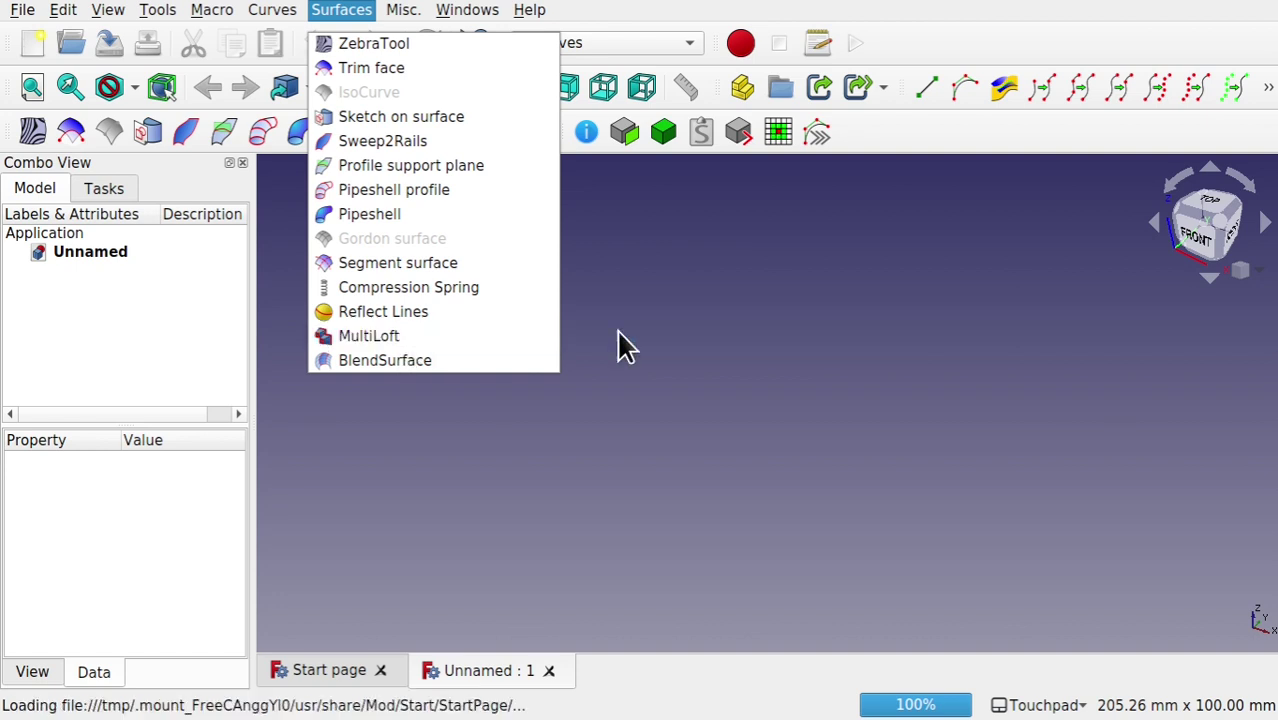
left_click(754, 340)
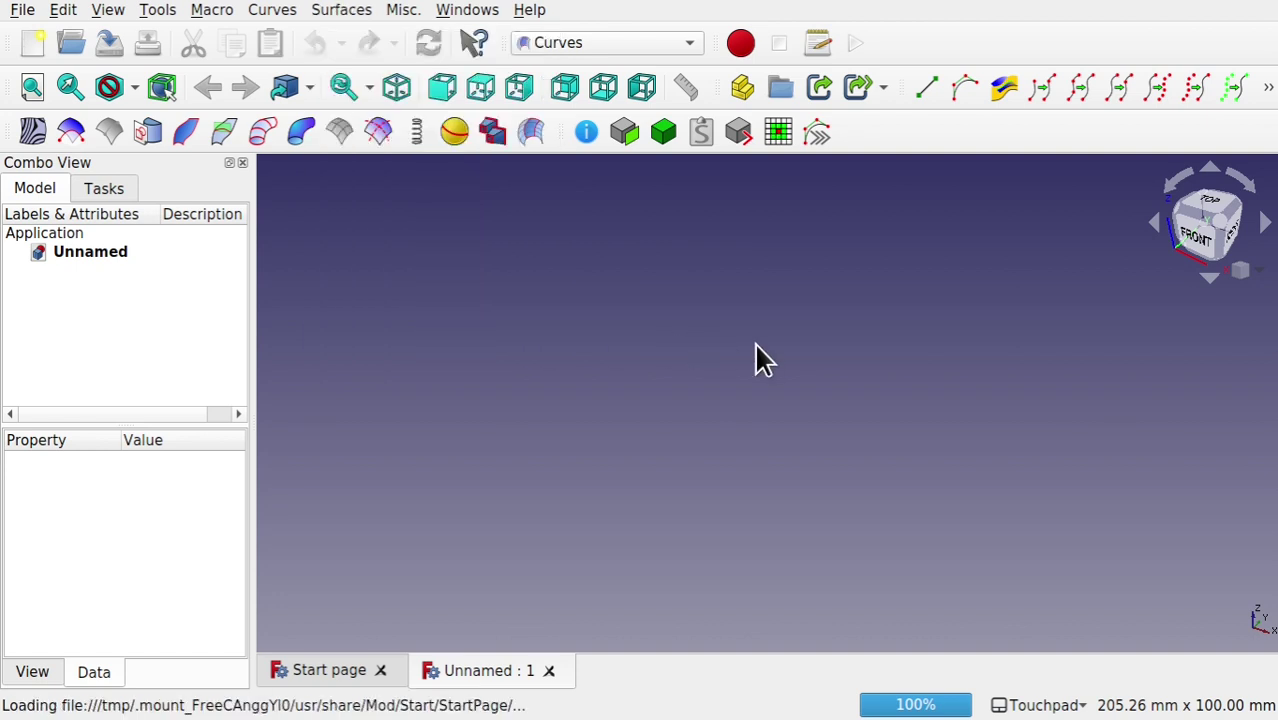
- Start a new sketch on the XY plane in the Sketcher workbench with zero offset
left_click(605, 45)
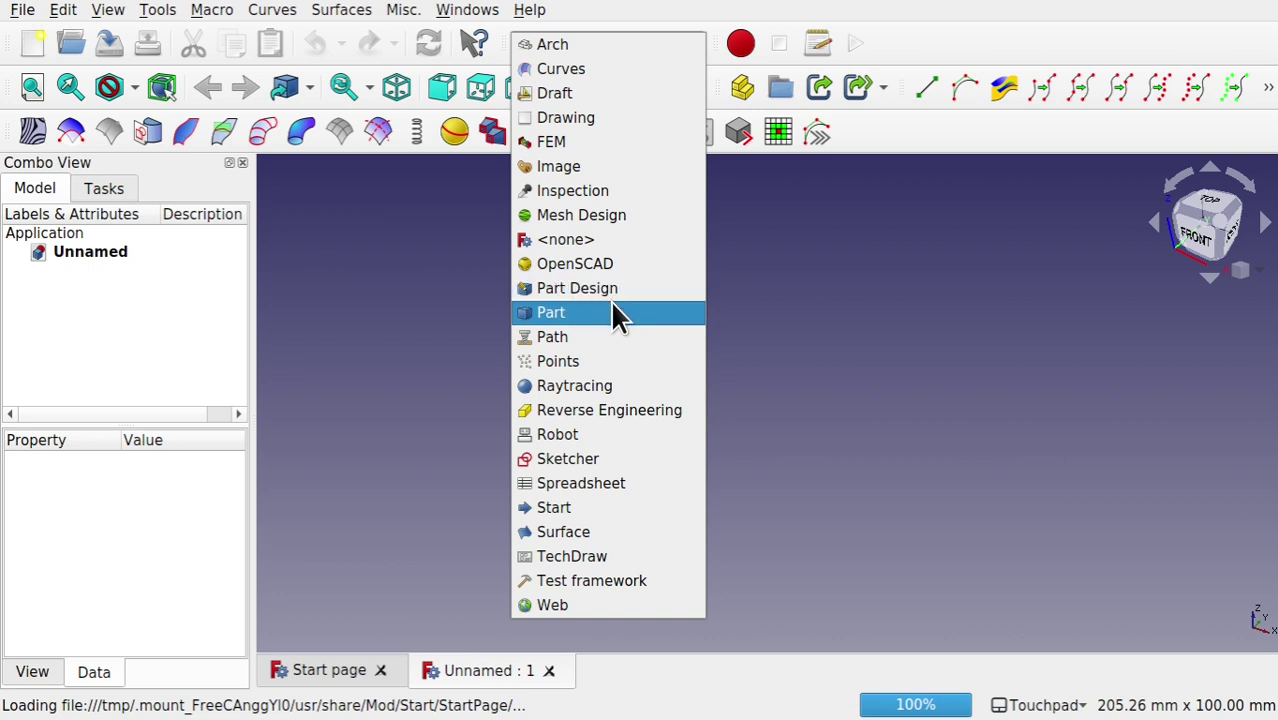
left_click(608, 460)
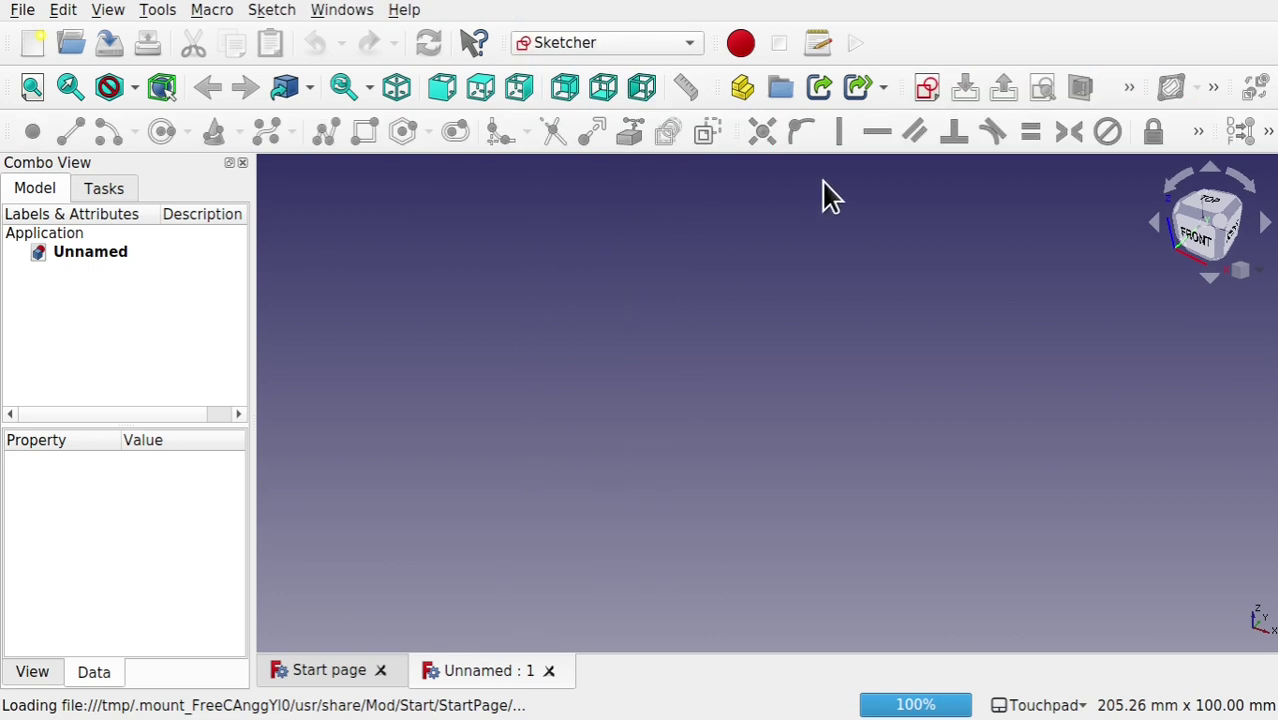
left_click(920, 90)
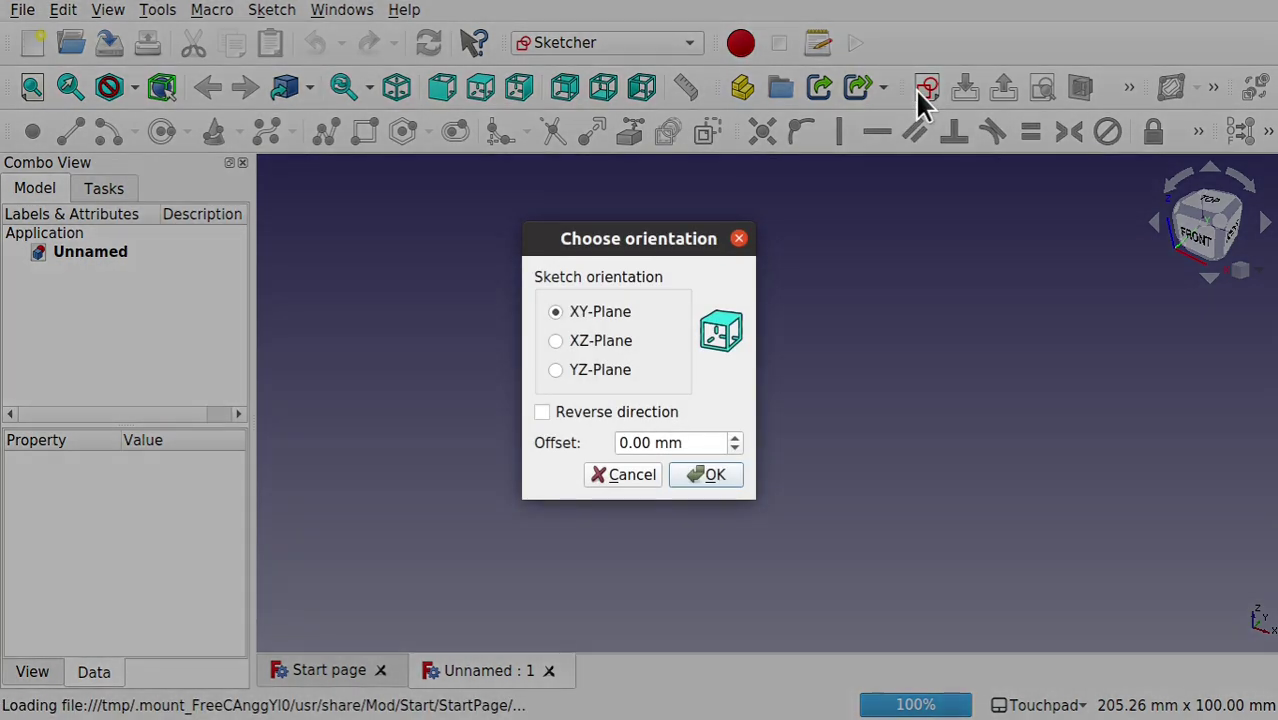
left_click(722, 477)
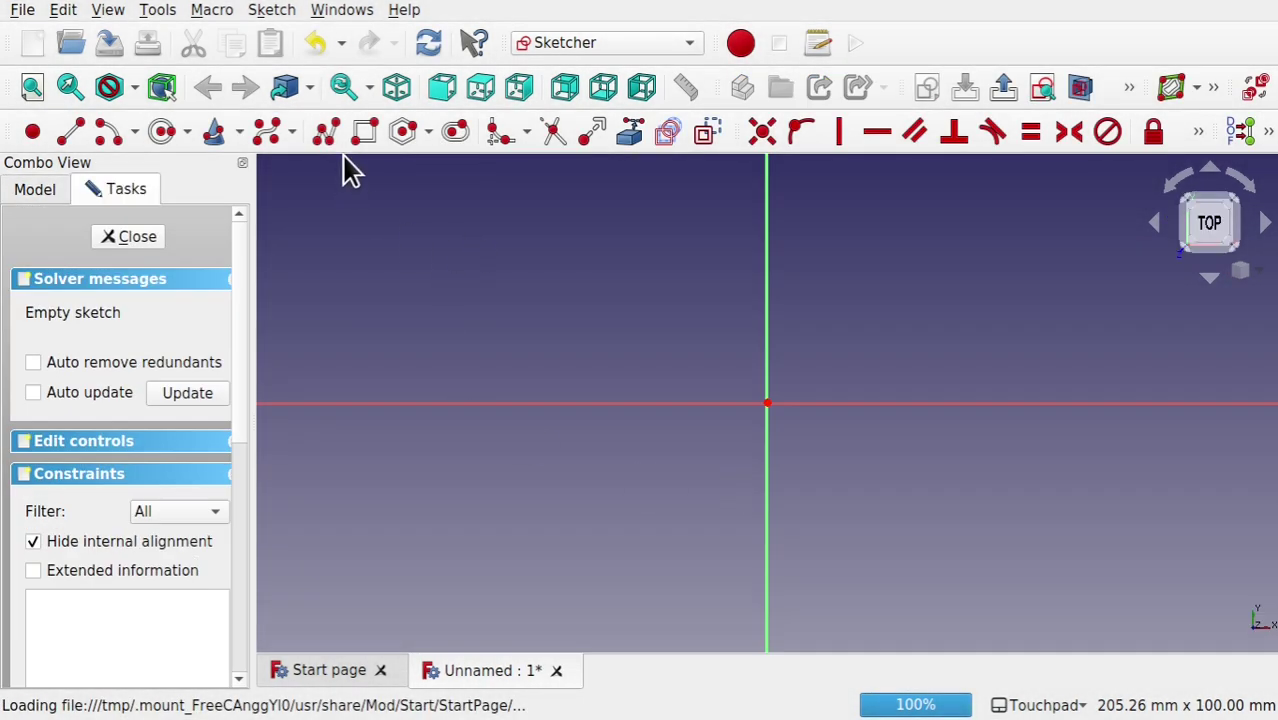
- Sketch a rectangle about 17 x 21 mm across the horizontal axis left of the origin, and a hexagon centred on the origin
left_click(366, 133)
left_click(504, 357)
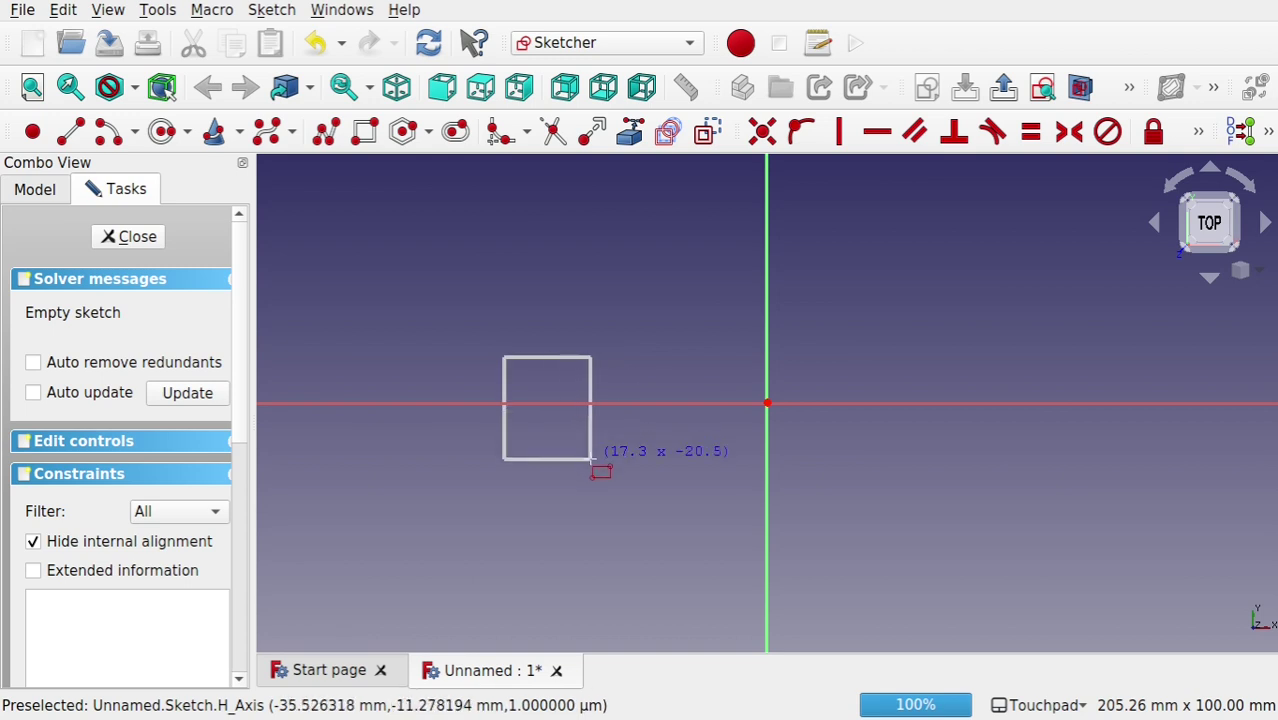
left_click(591, 459)
left_click(406, 133)
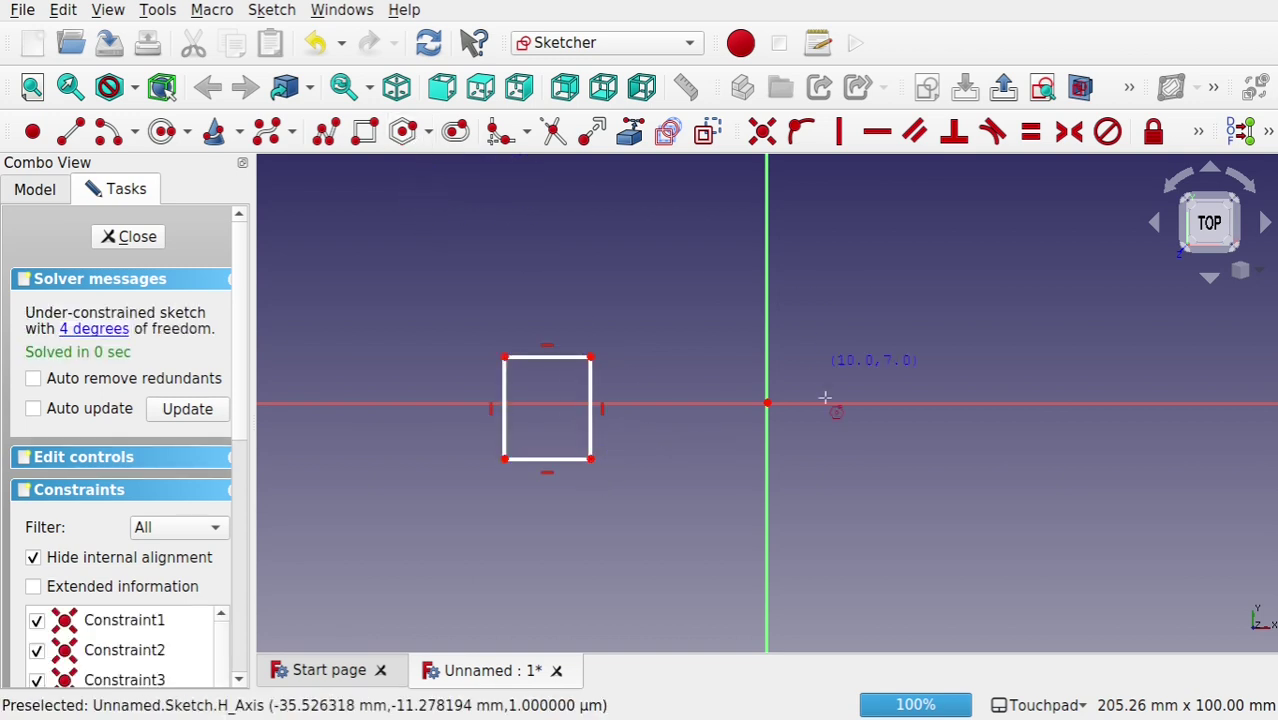
left_click(767, 403)
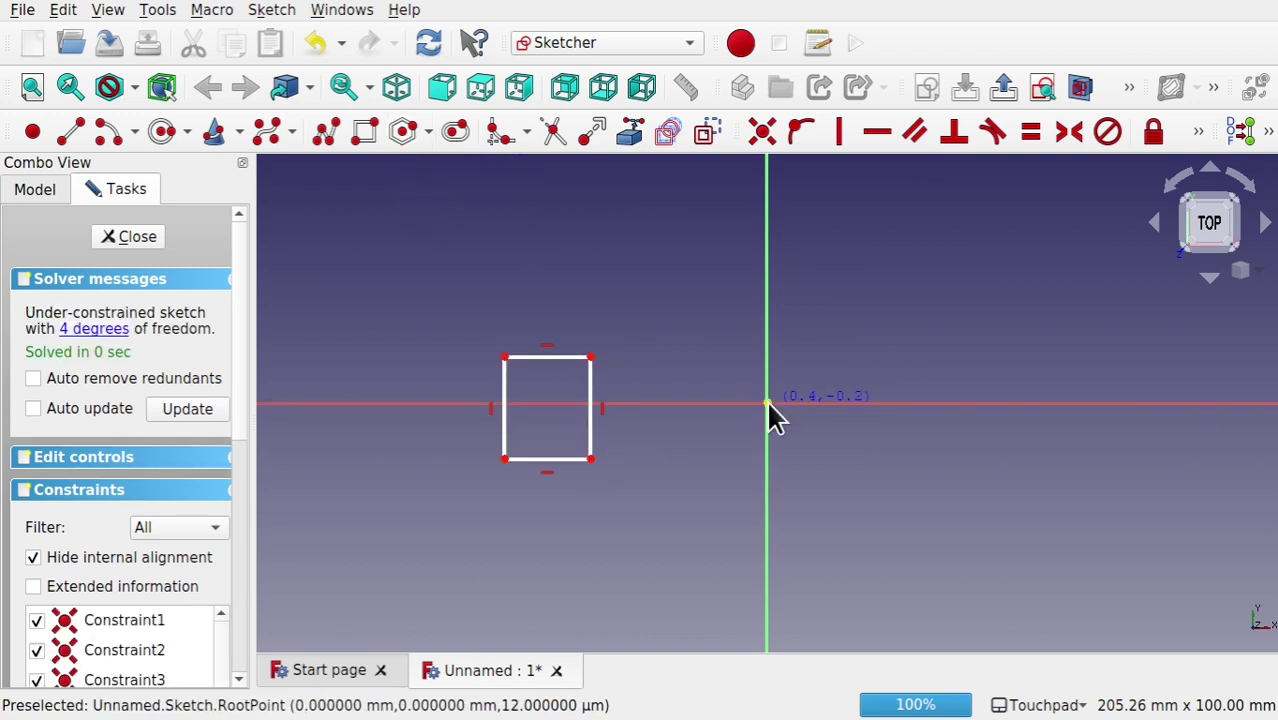
left_click(837, 444)
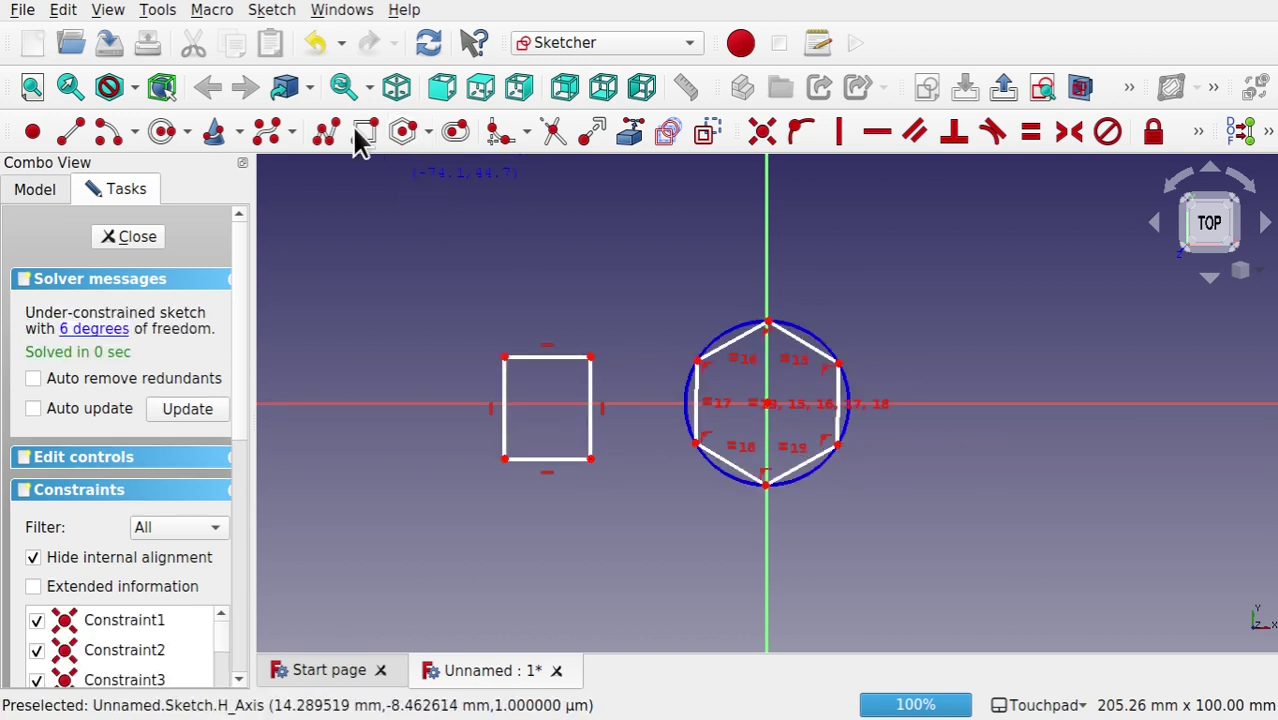
- Sketch a horizontal slot centred on the horizontal axis to the right of the hexagon, and finish the sketch
left_click(452, 138)
left_click(964, 404)
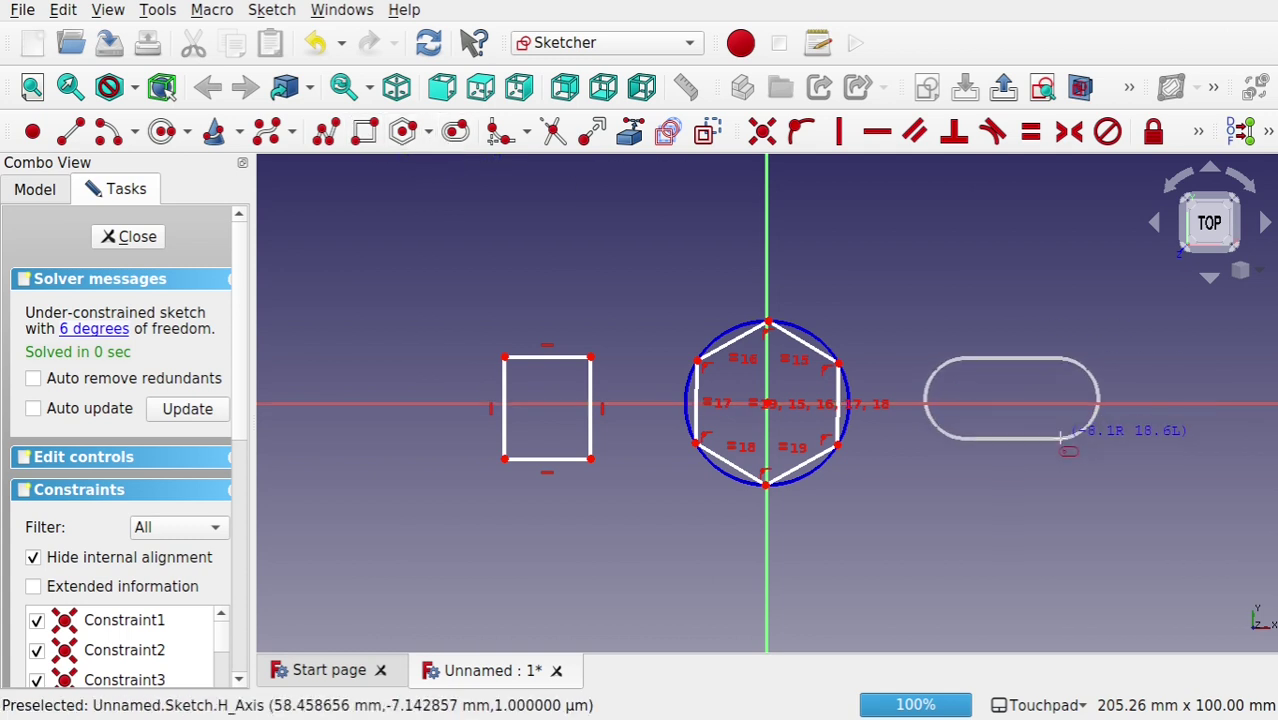
left_click(1083, 458)
left_click(141, 240)
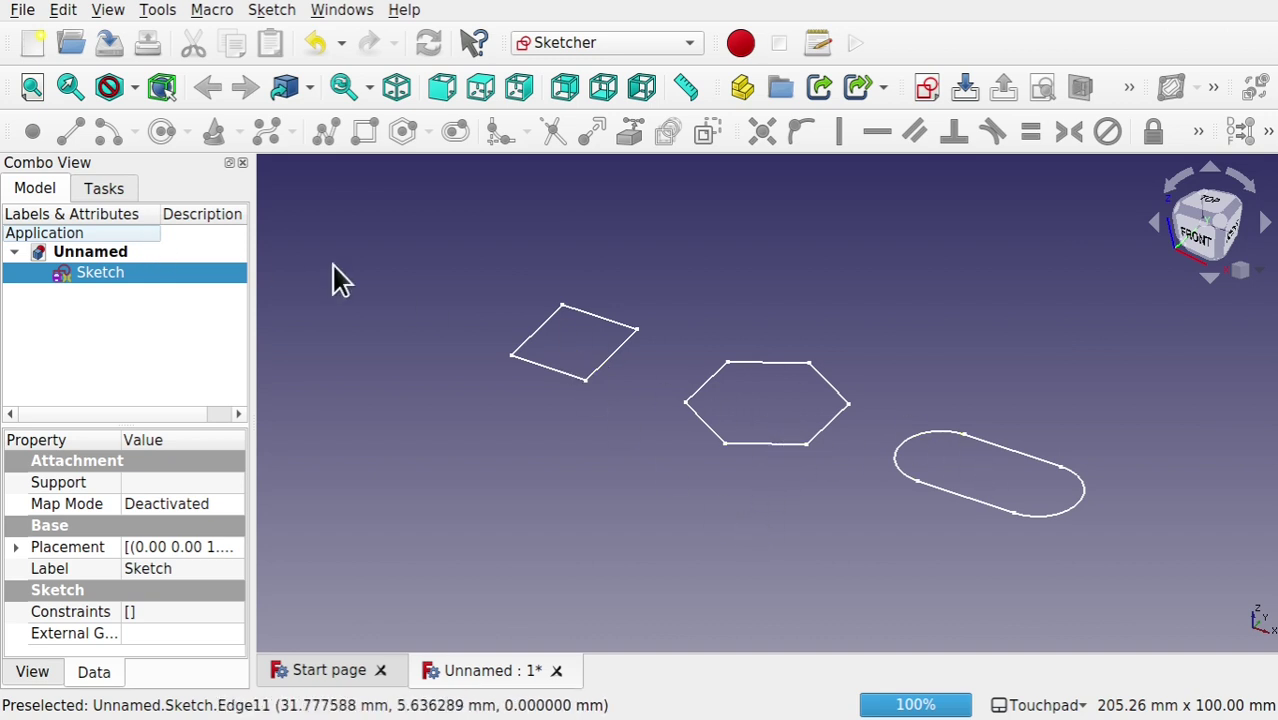
- Extrude the three-profile sketch 0.01 mm along its normal in the Part workbench
left_click(613, 48)
left_click(557, 314)
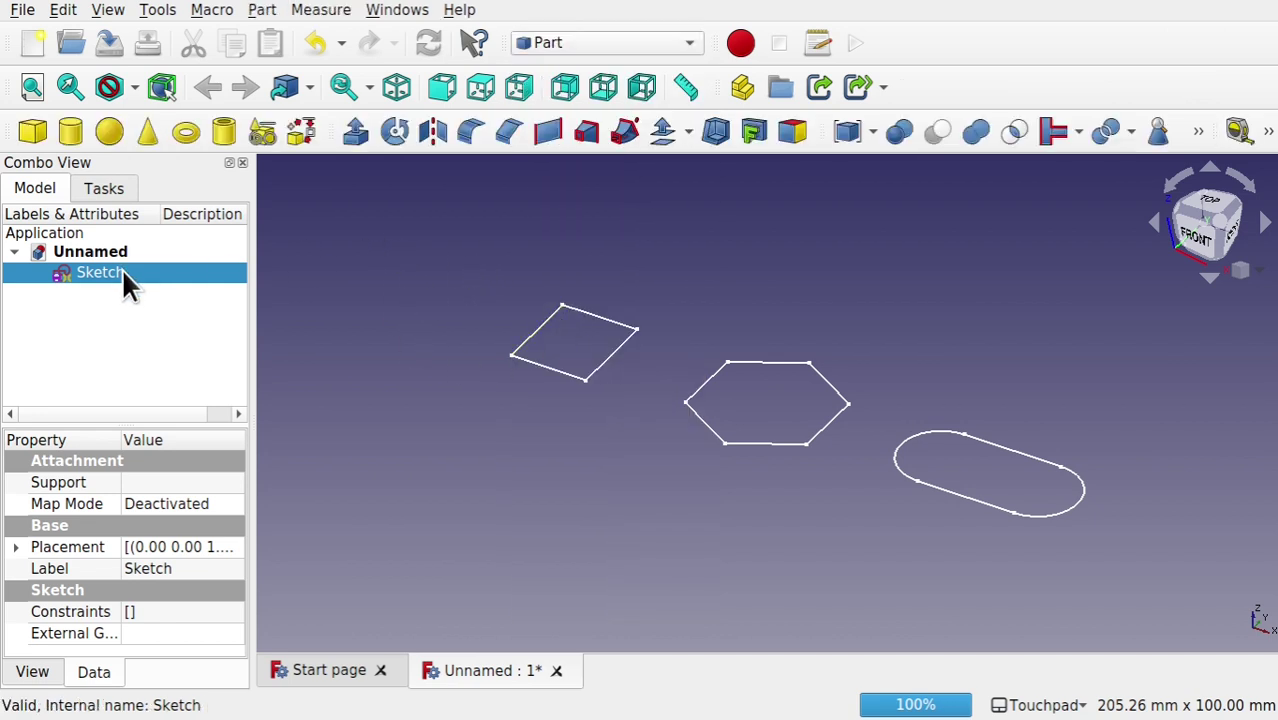
left_click(345, 133)
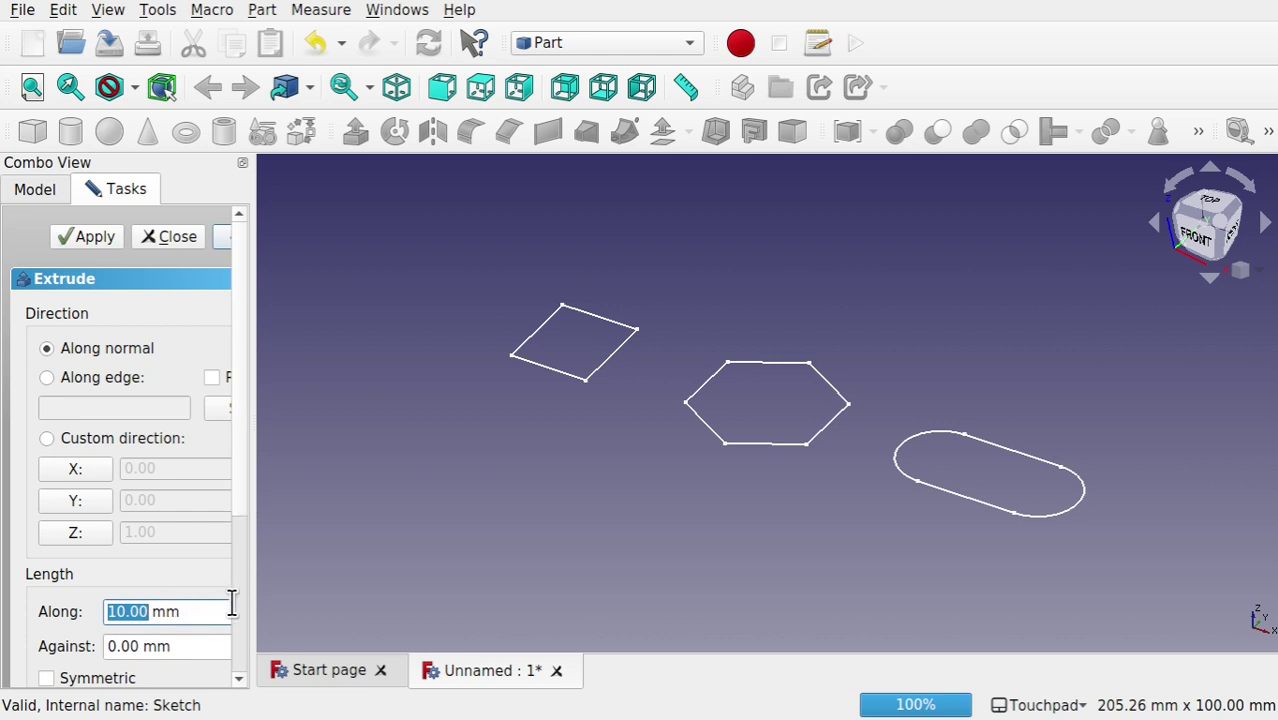
left_click_drag(252, 597, 342, 595)
type("0.0")
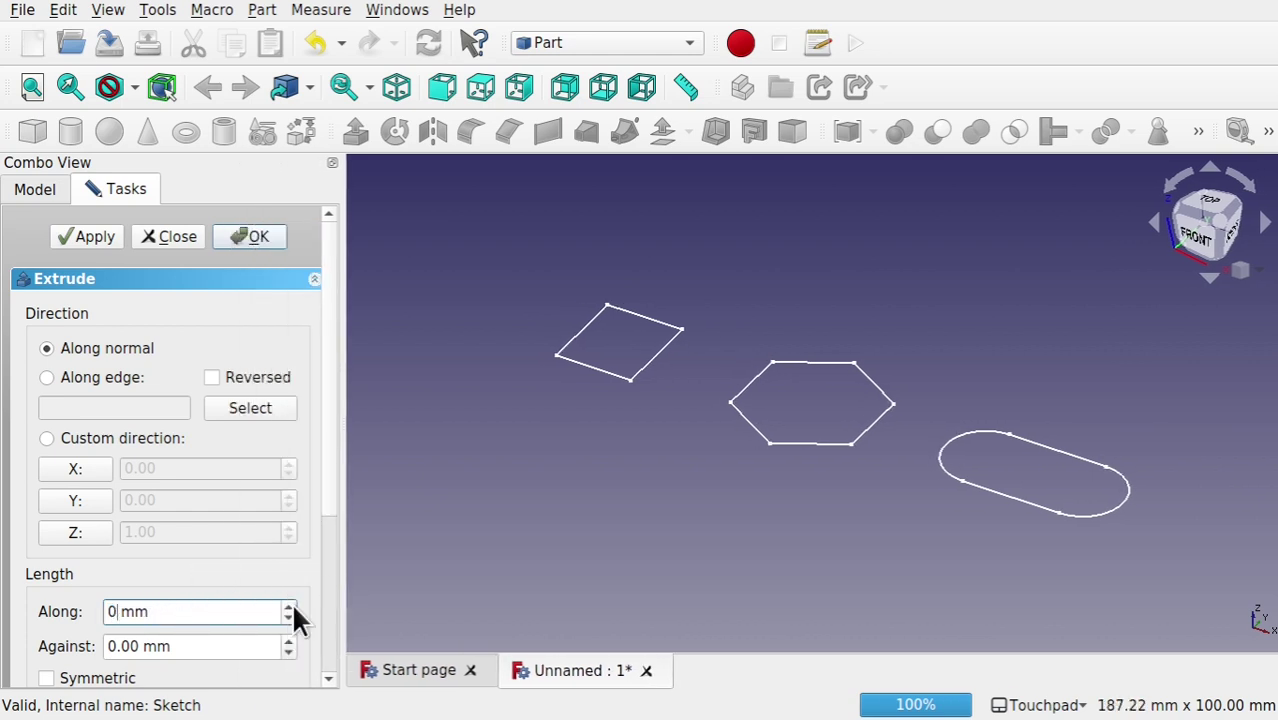
type("1")
key("Left")
type("0")
key("Return")
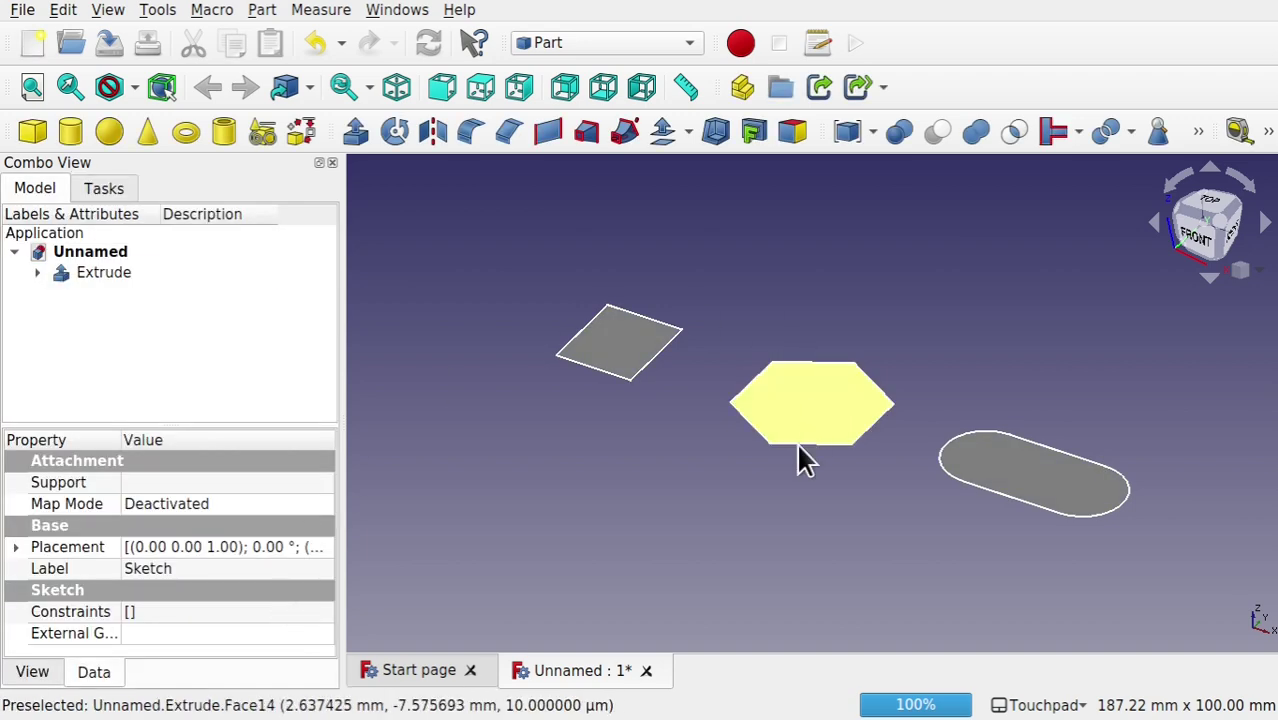
- Select the thin extrusion, switch to the Draft workbench and hide the grid
middle_click_drag(820, 433, 844, 502, "alt")
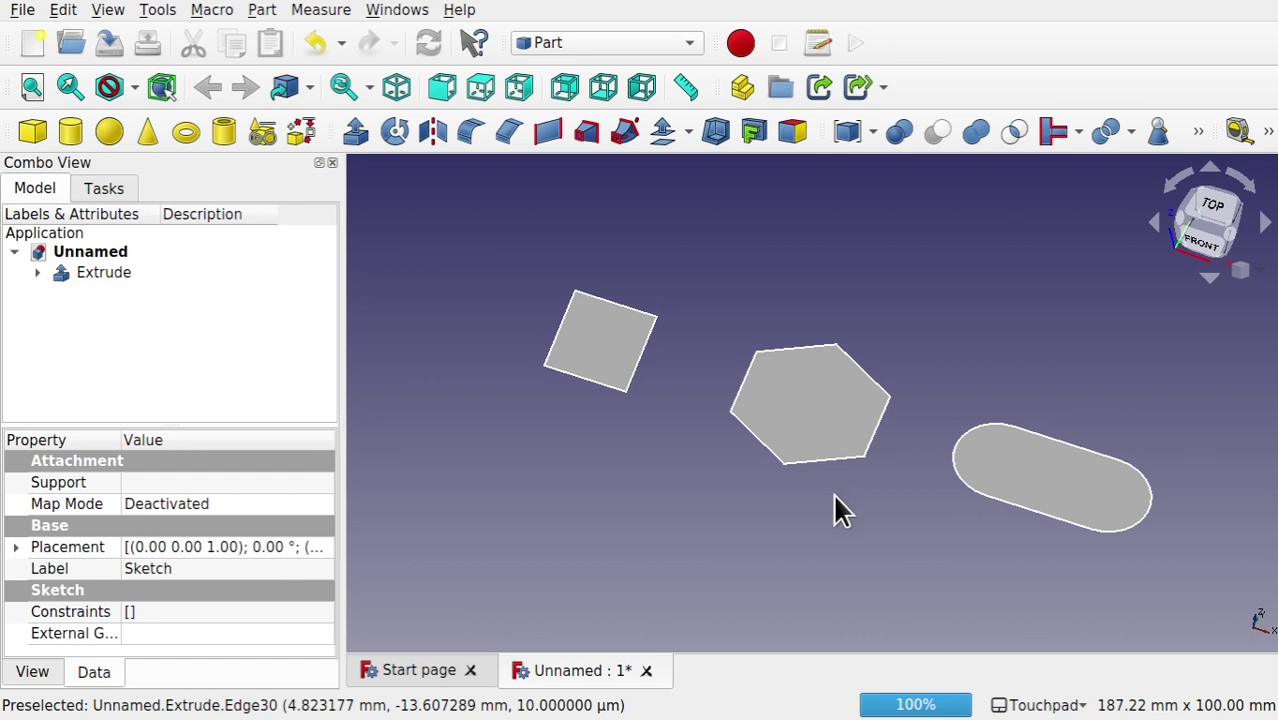
left_click(104, 272)
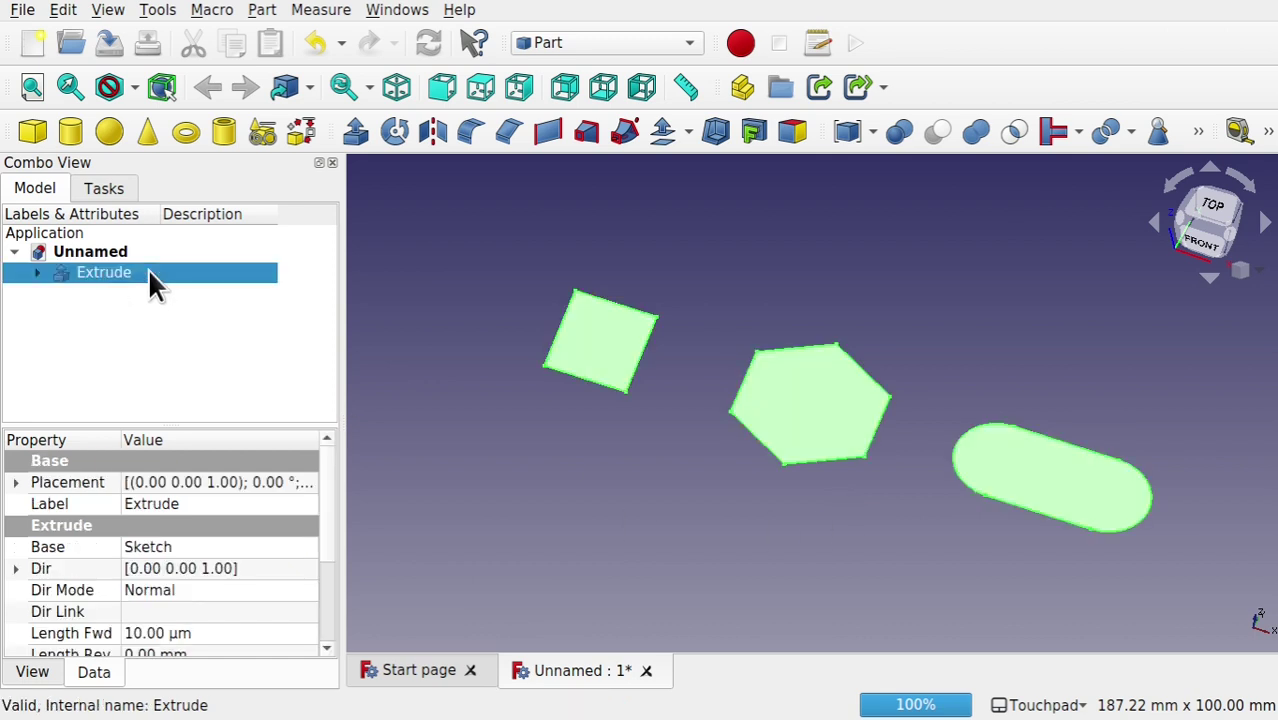
left_click(590, 40)
left_click(567, 92)
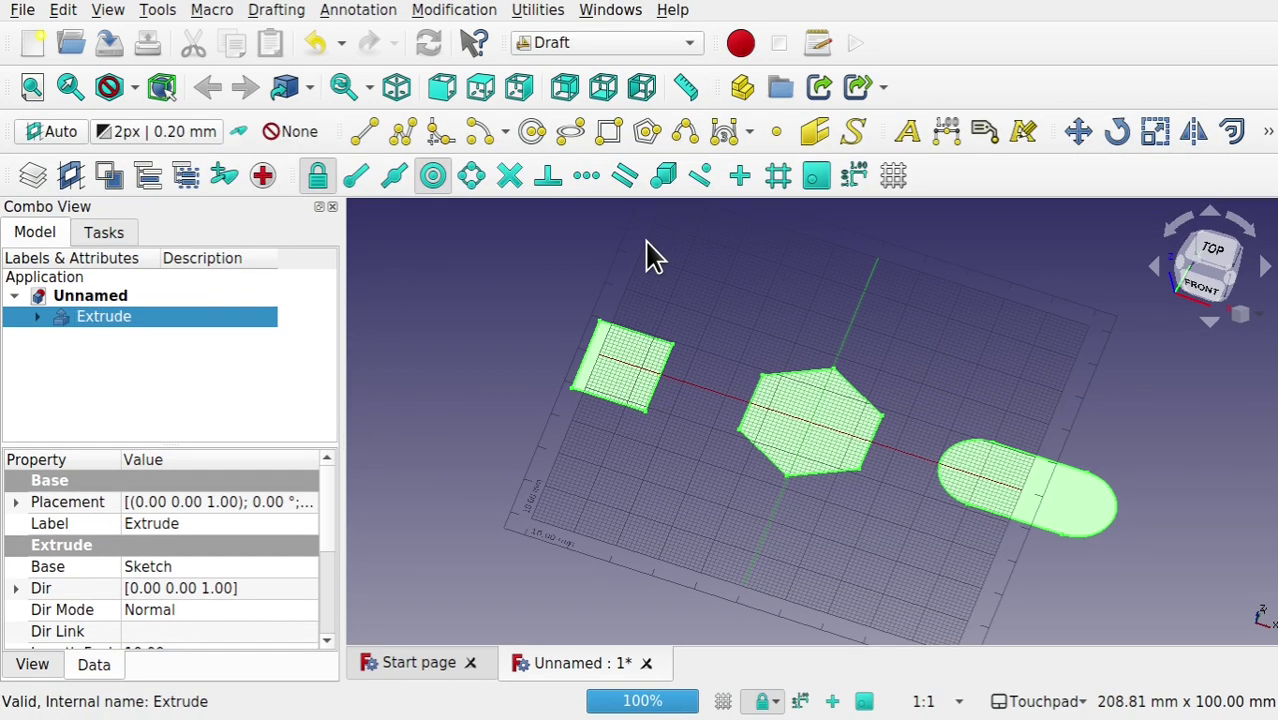
left_click(894, 178)
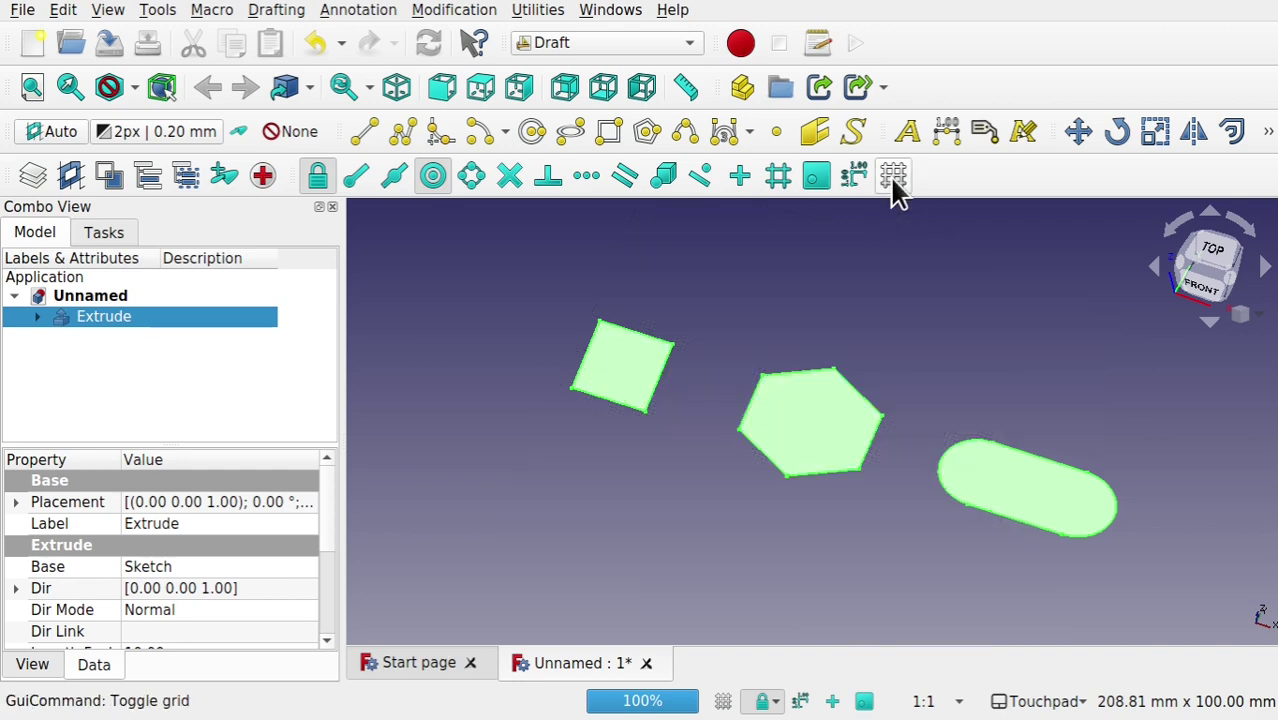
- Create a Draft clone of the selected extrusion
left_click(1268, 132)
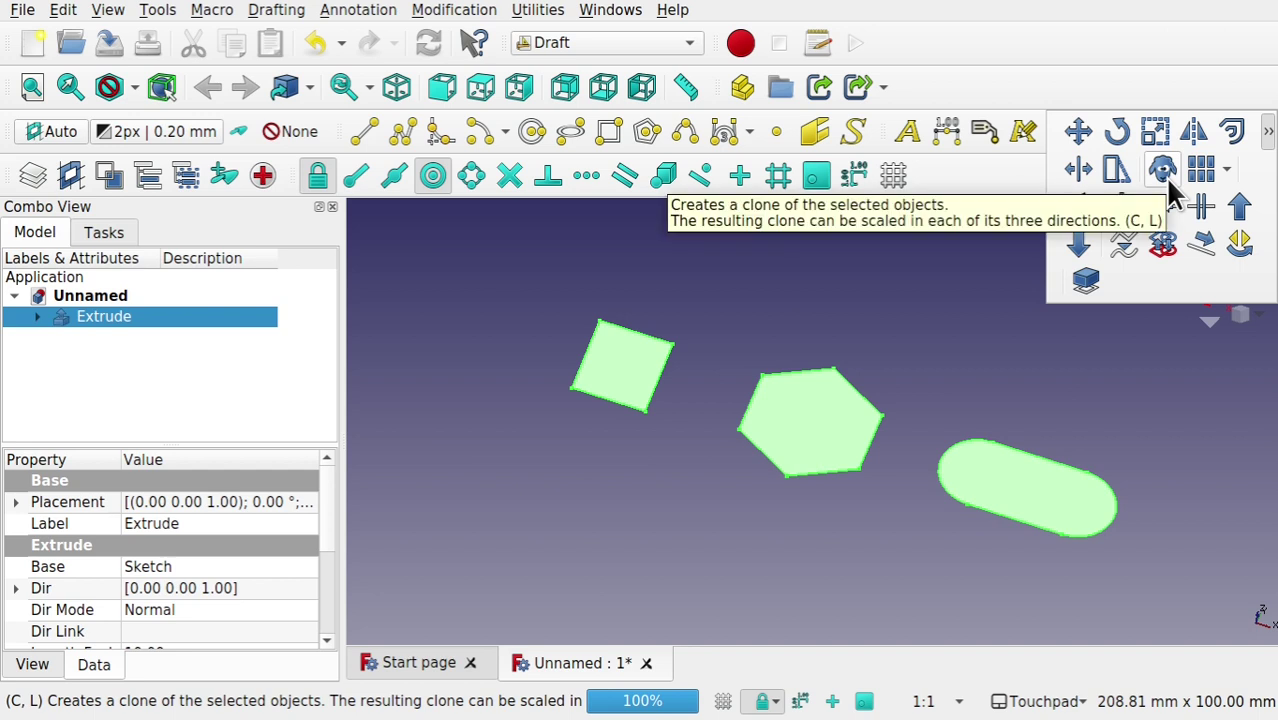
left_click(460, 10)
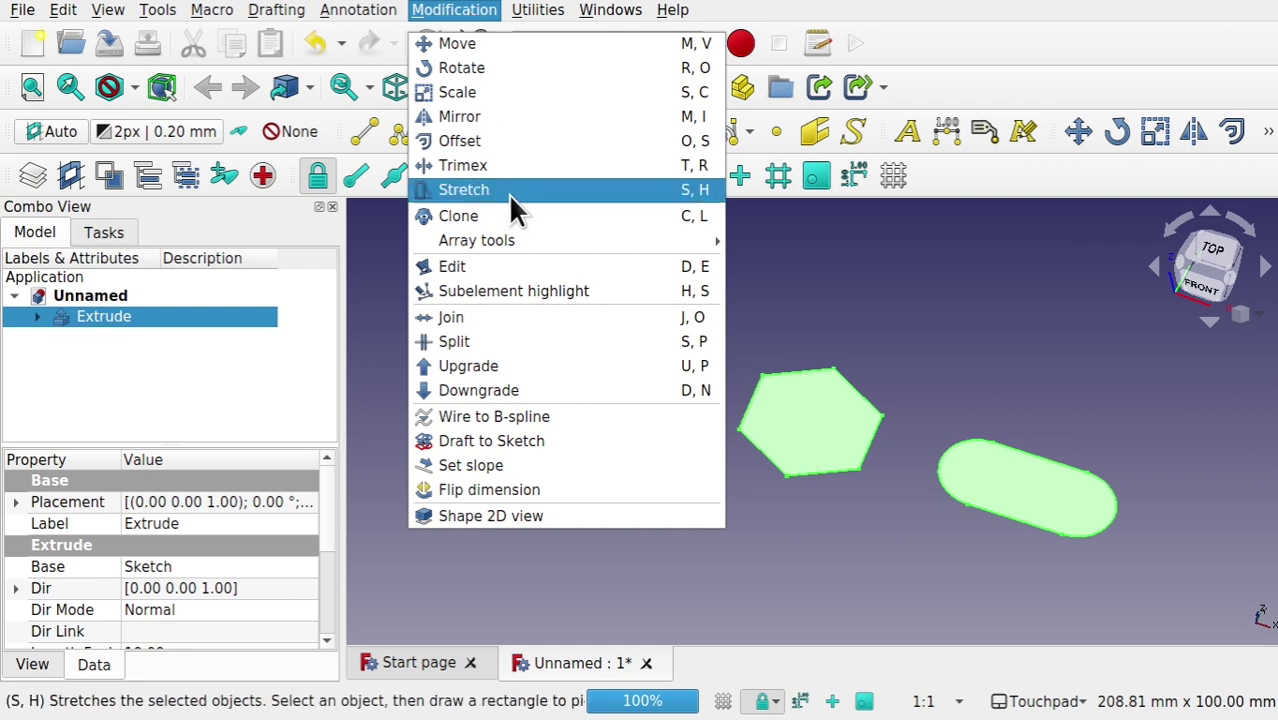
left_click(559, 216)
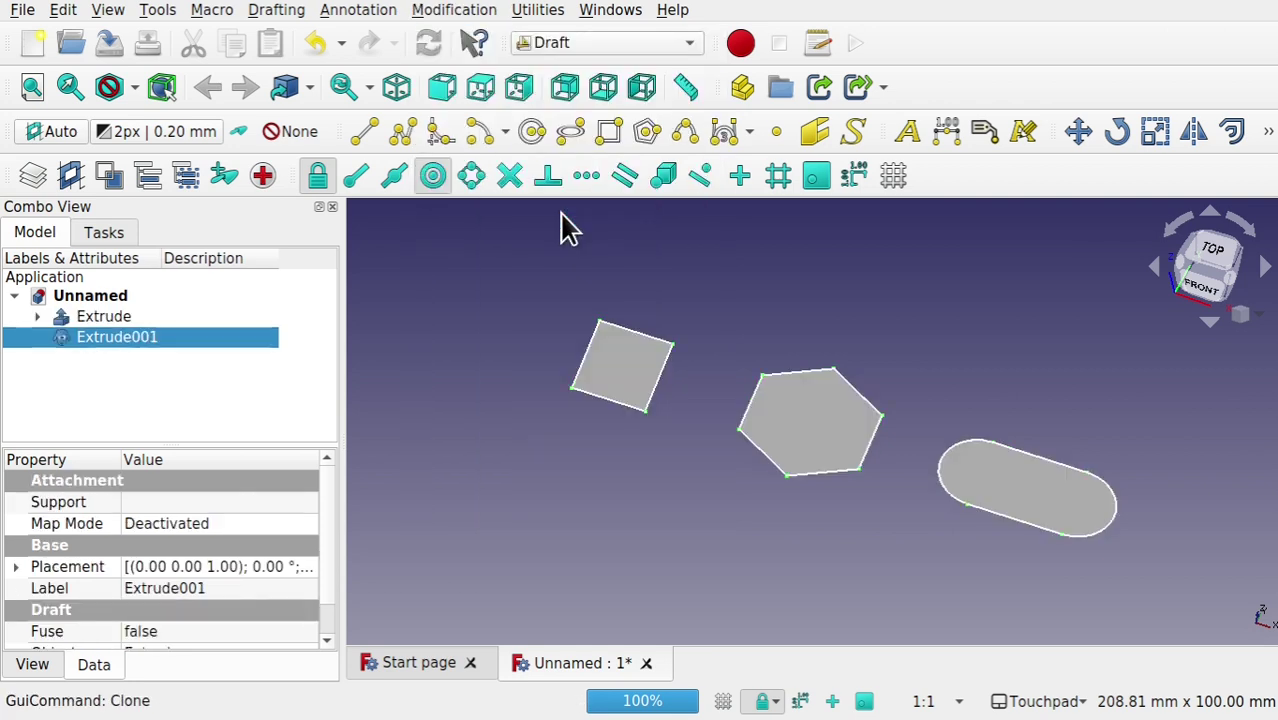
- Create a second clone from the original extrusion
left_click(112, 316)
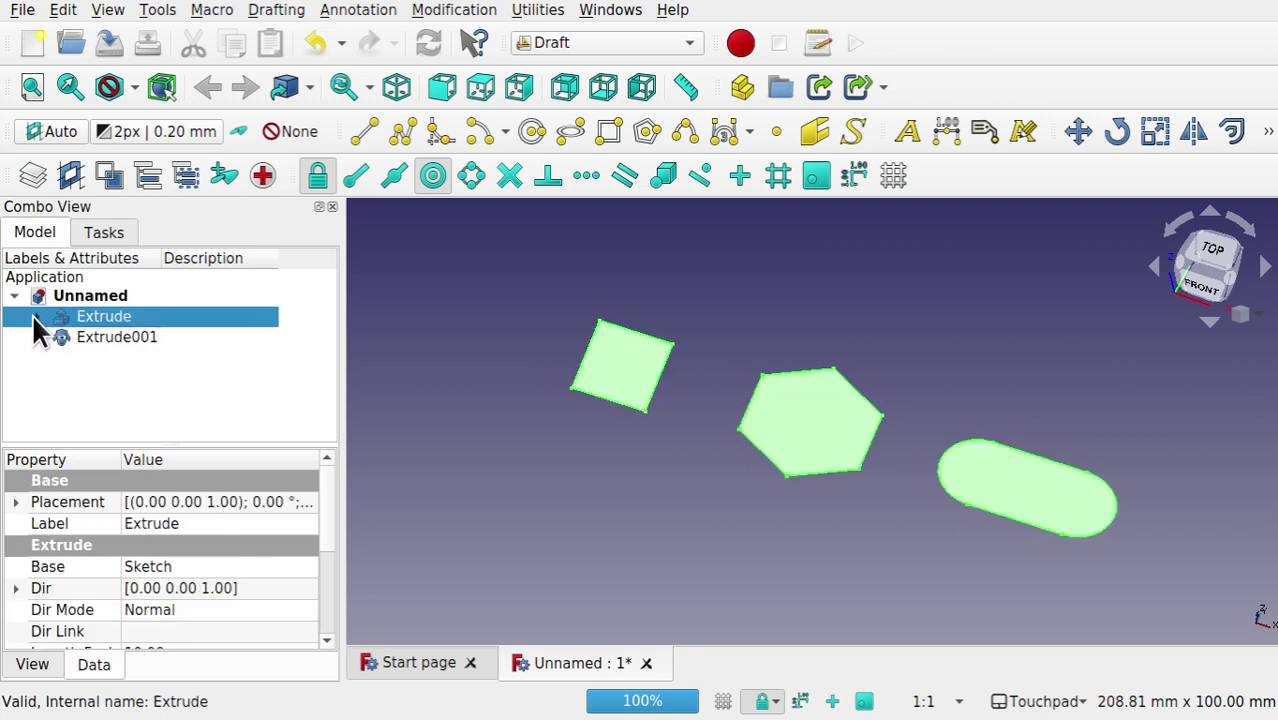
left_click(477, 14)
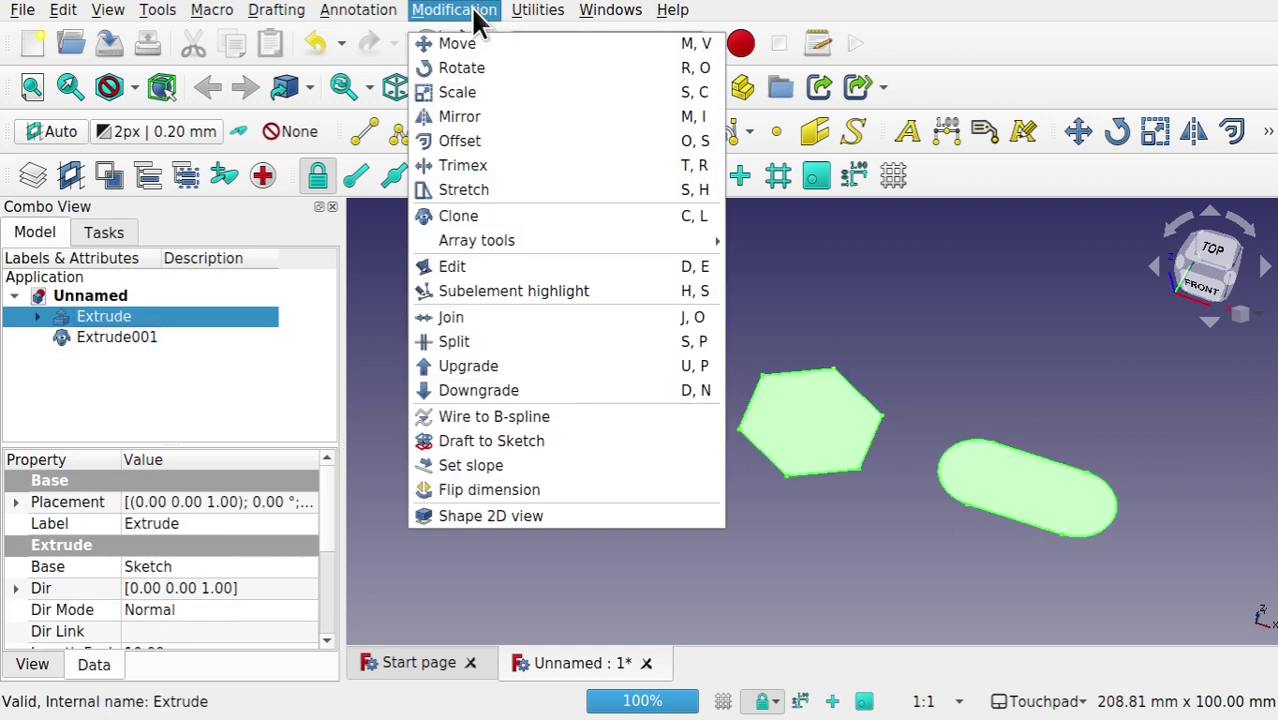
left_click(460, 216)
- Create a third Draft clone from the original extrusion
left_click(116, 318)
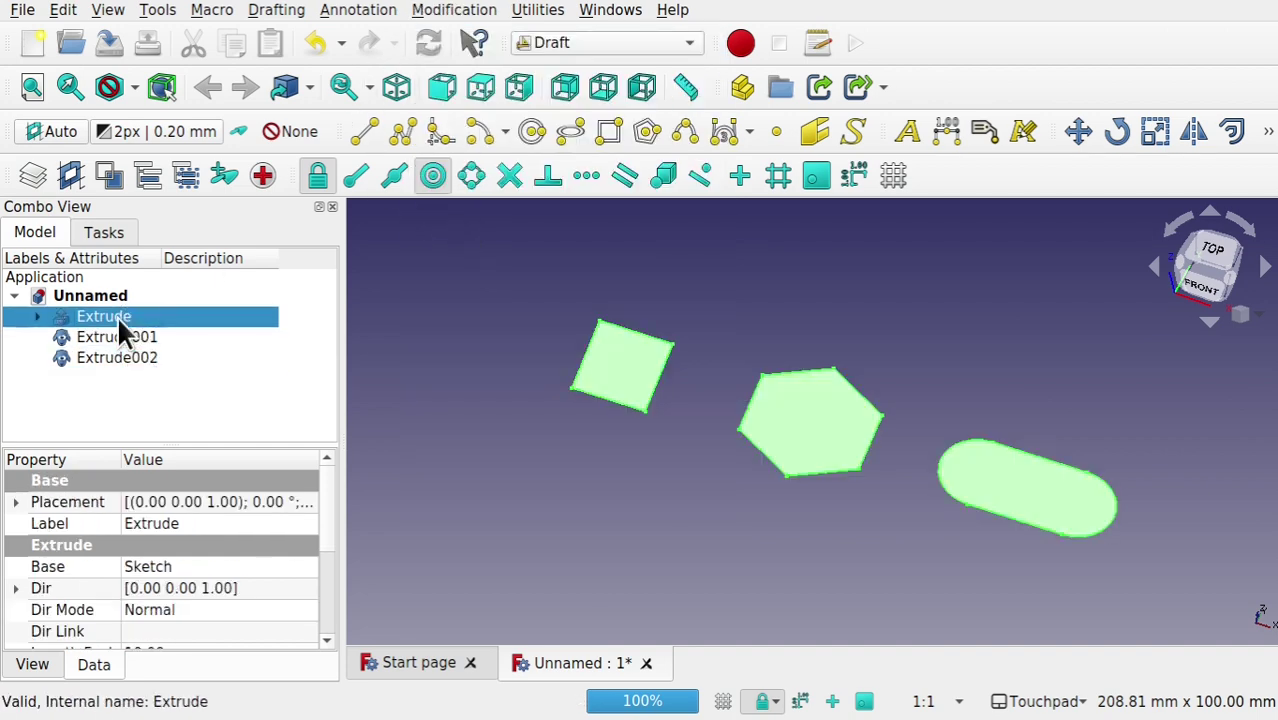
left_click(478, 14)
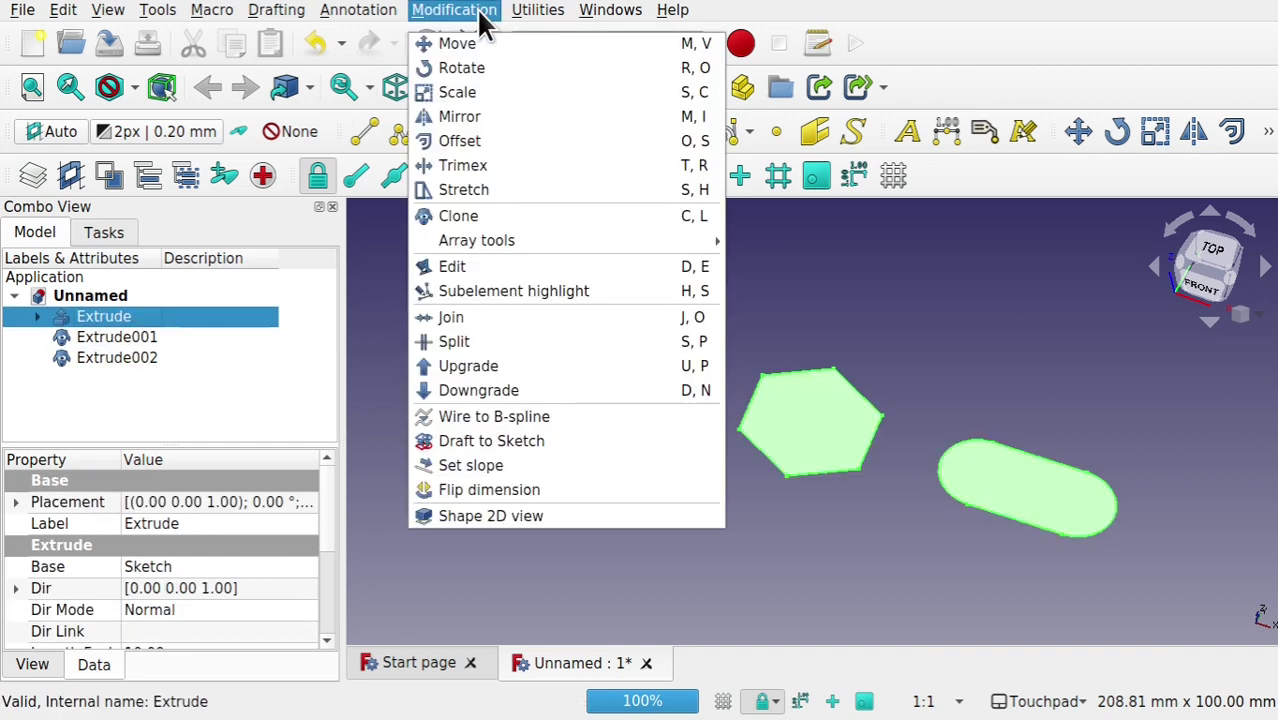
left_click(485, 216)
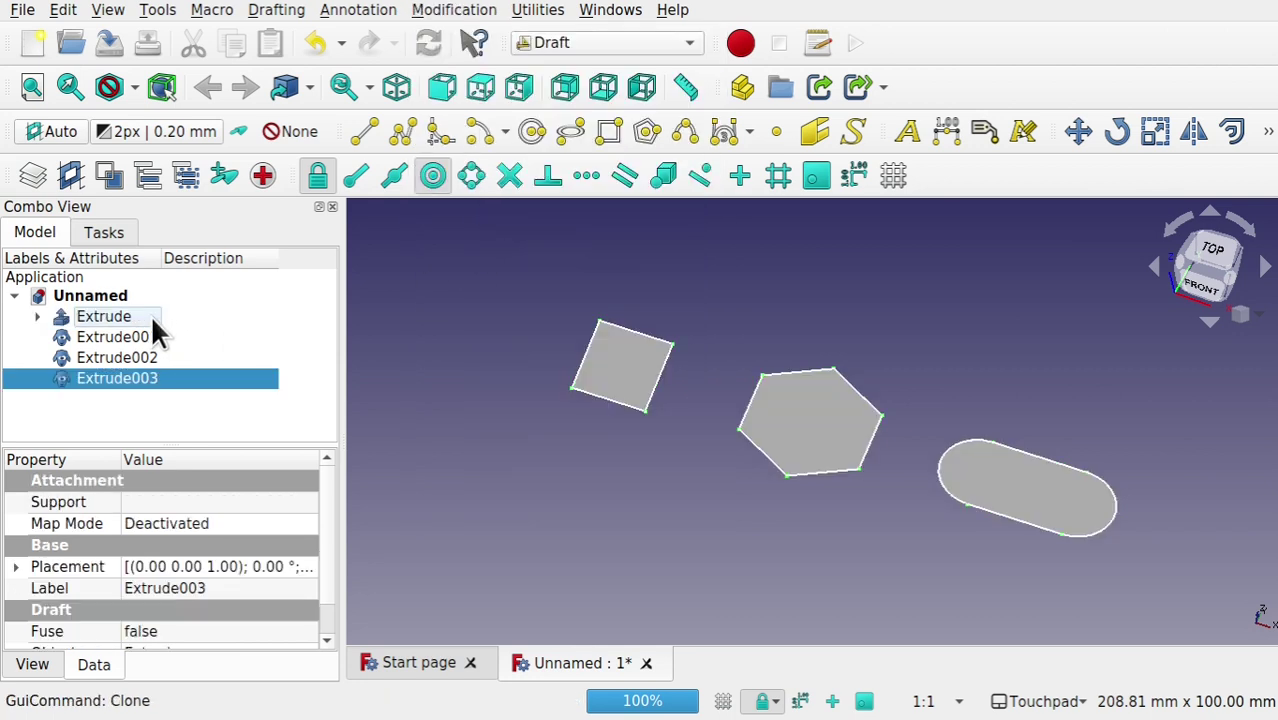
- Switch to the Curves workbench and clear the selection
left_click(122, 337)
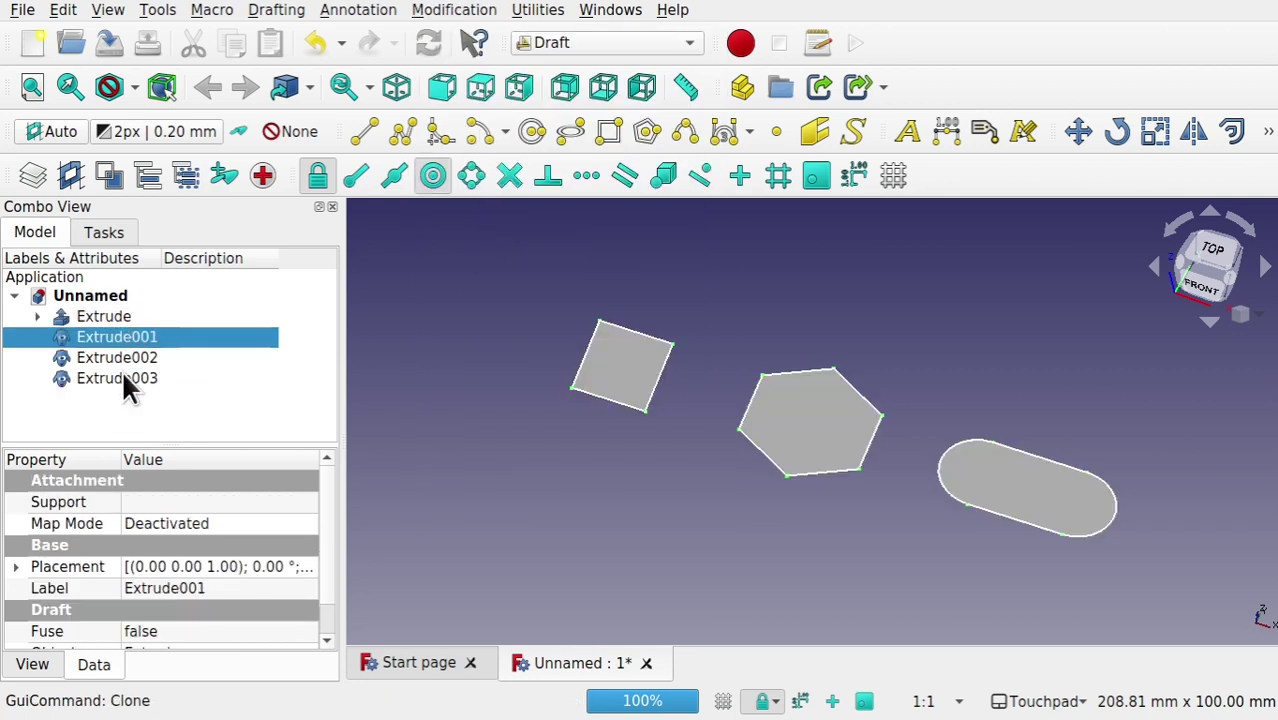
left_click(103, 317)
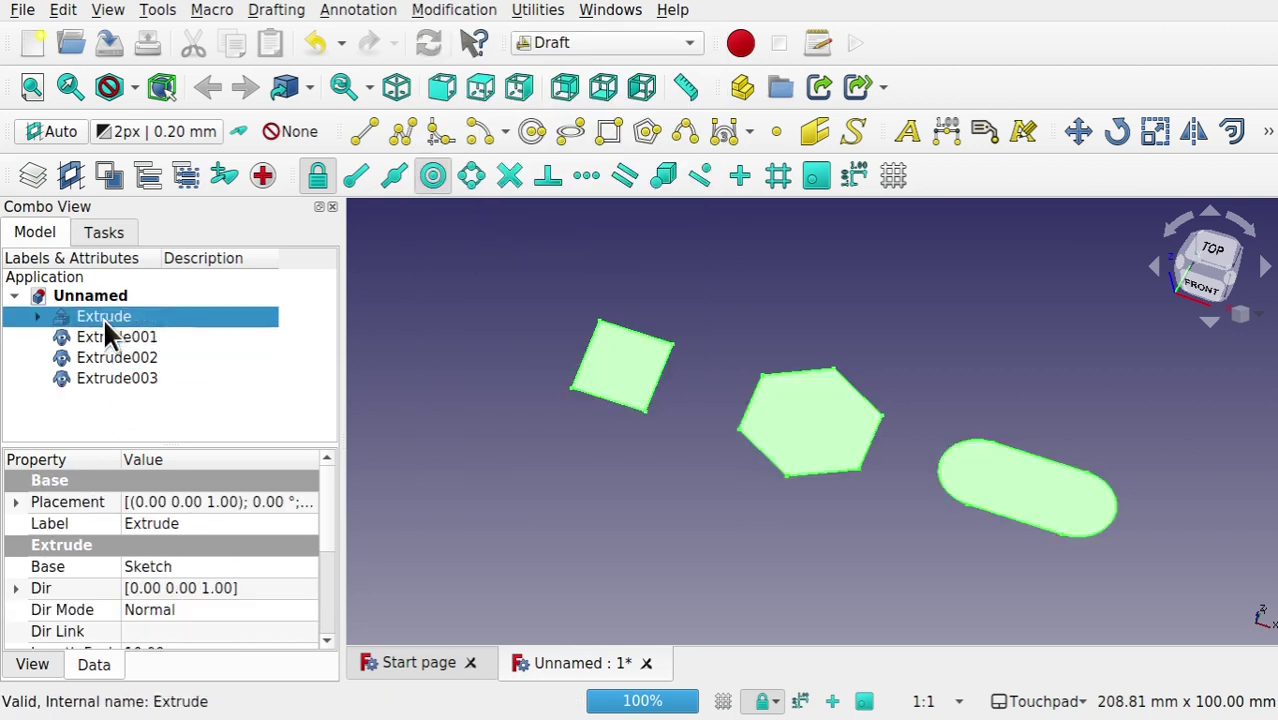
left_click(595, 42)
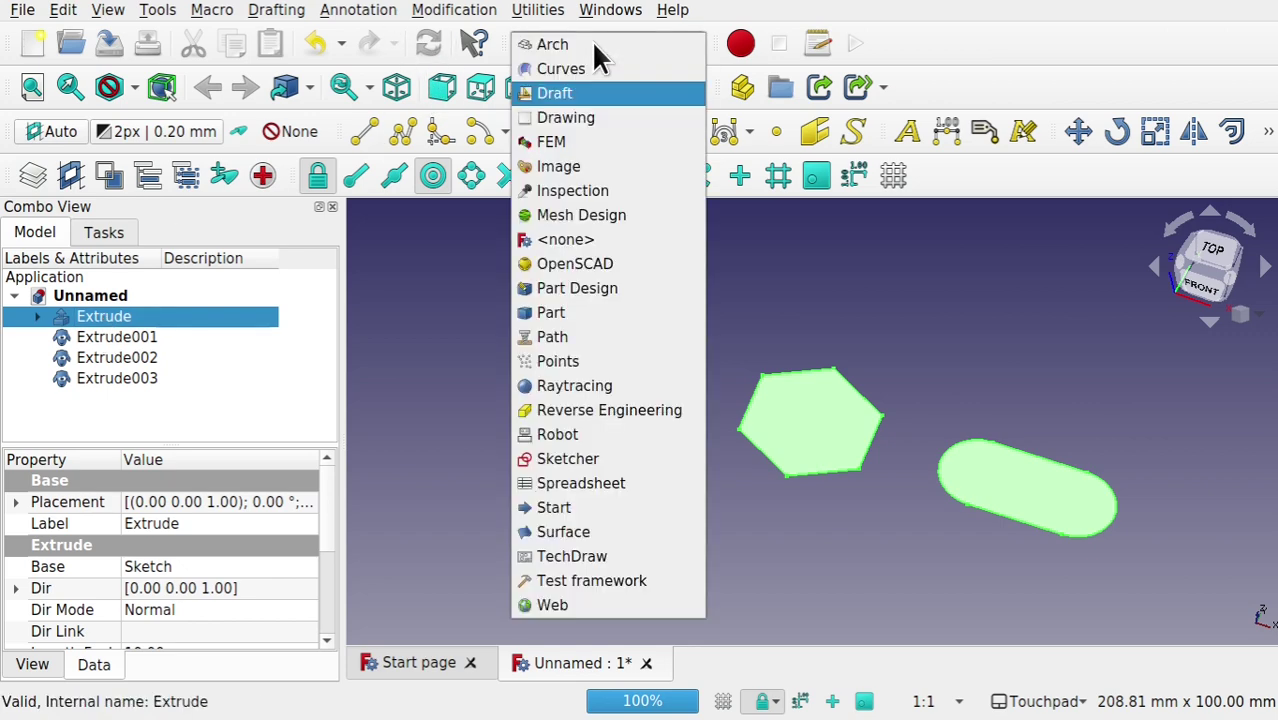
left_click(606, 70)
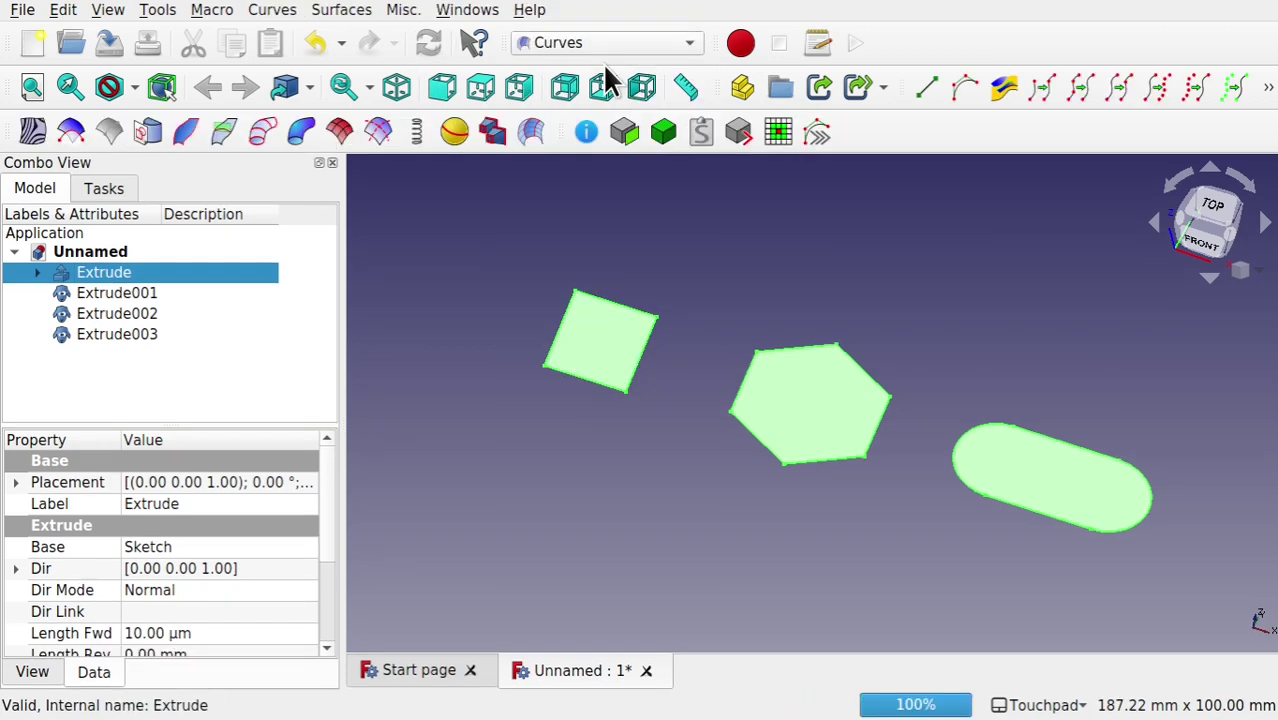
left_click(398, 328)
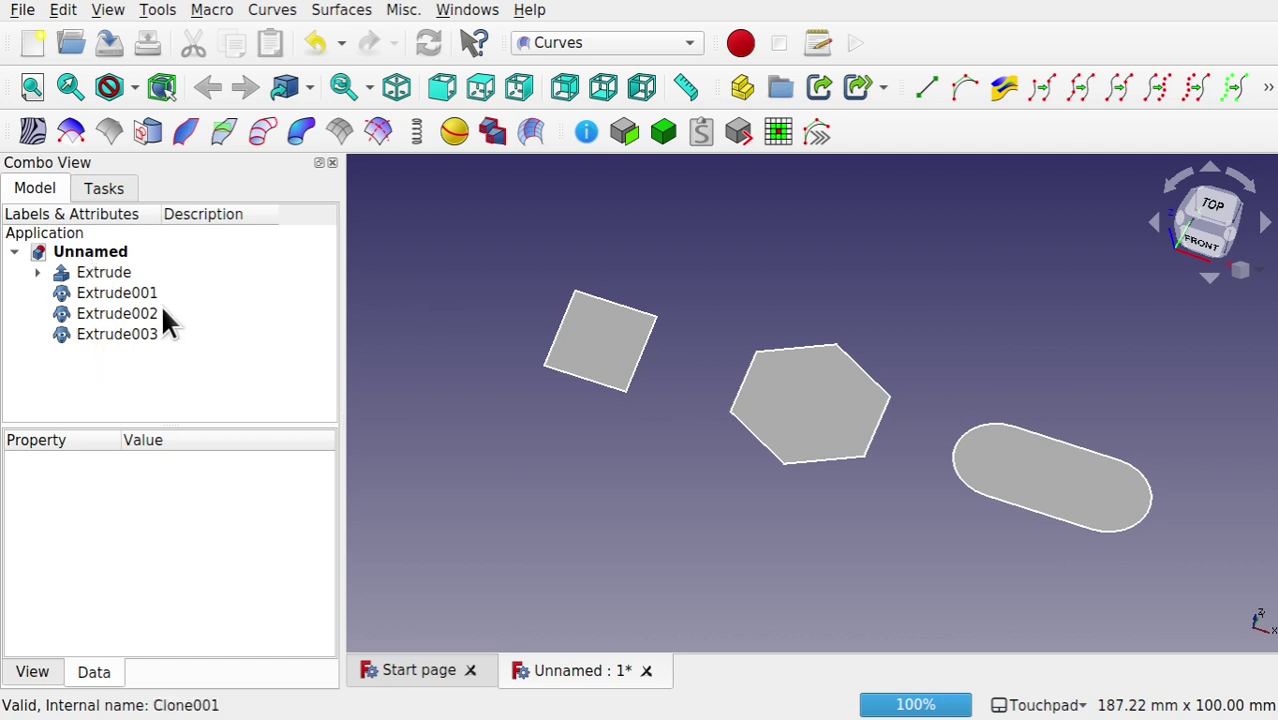
- Raise the first clone, Extrude001, by setting the z value of its placement position to 50 mm
left_click(132, 294)
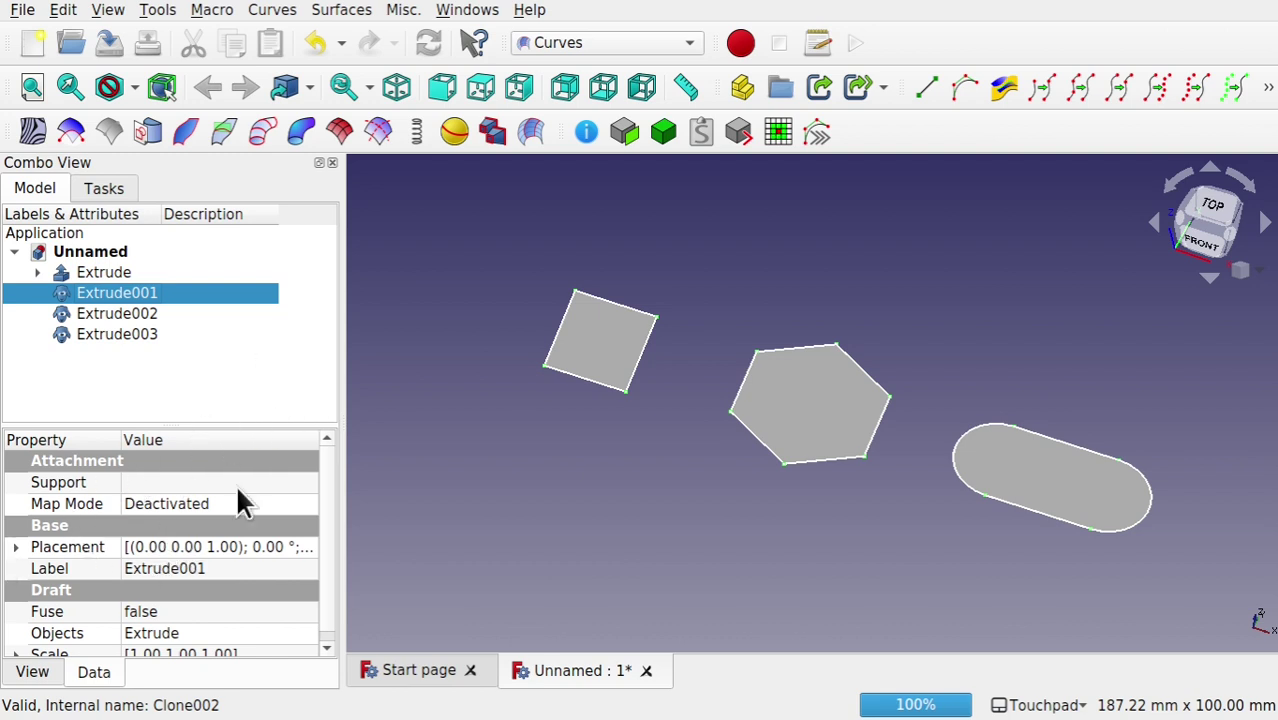
left_click(104, 273)
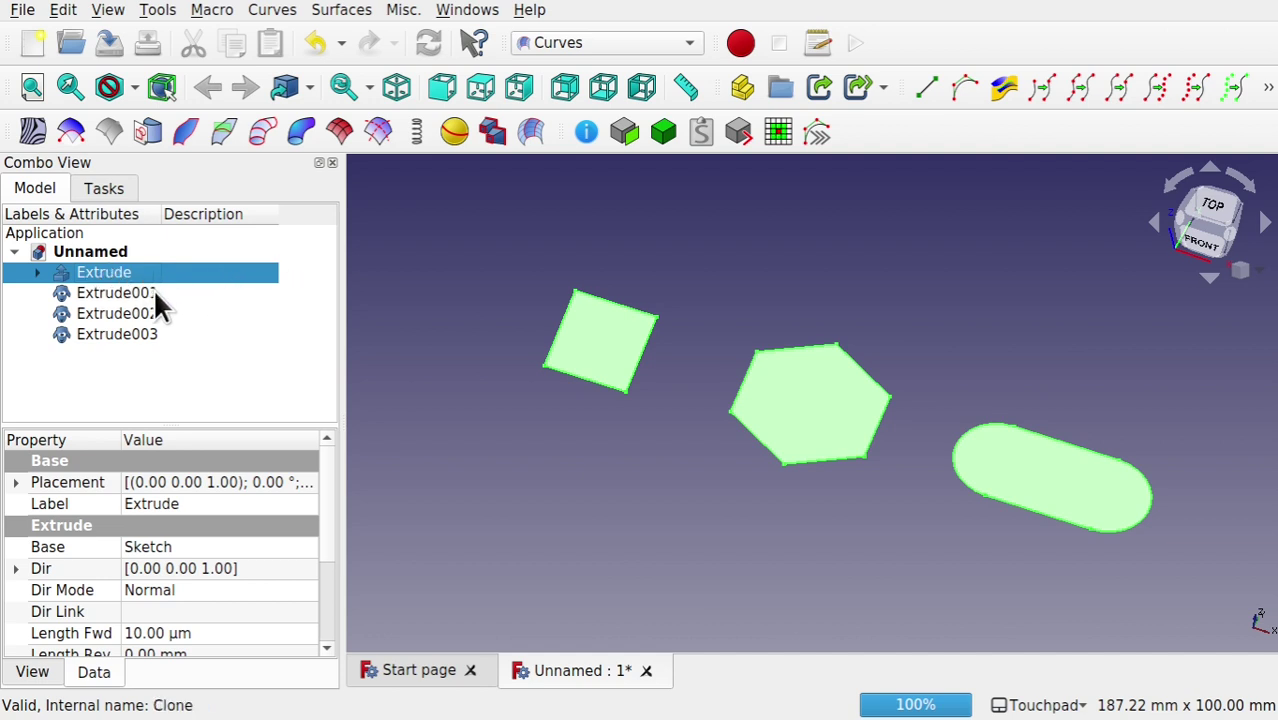
left_click(154, 292)
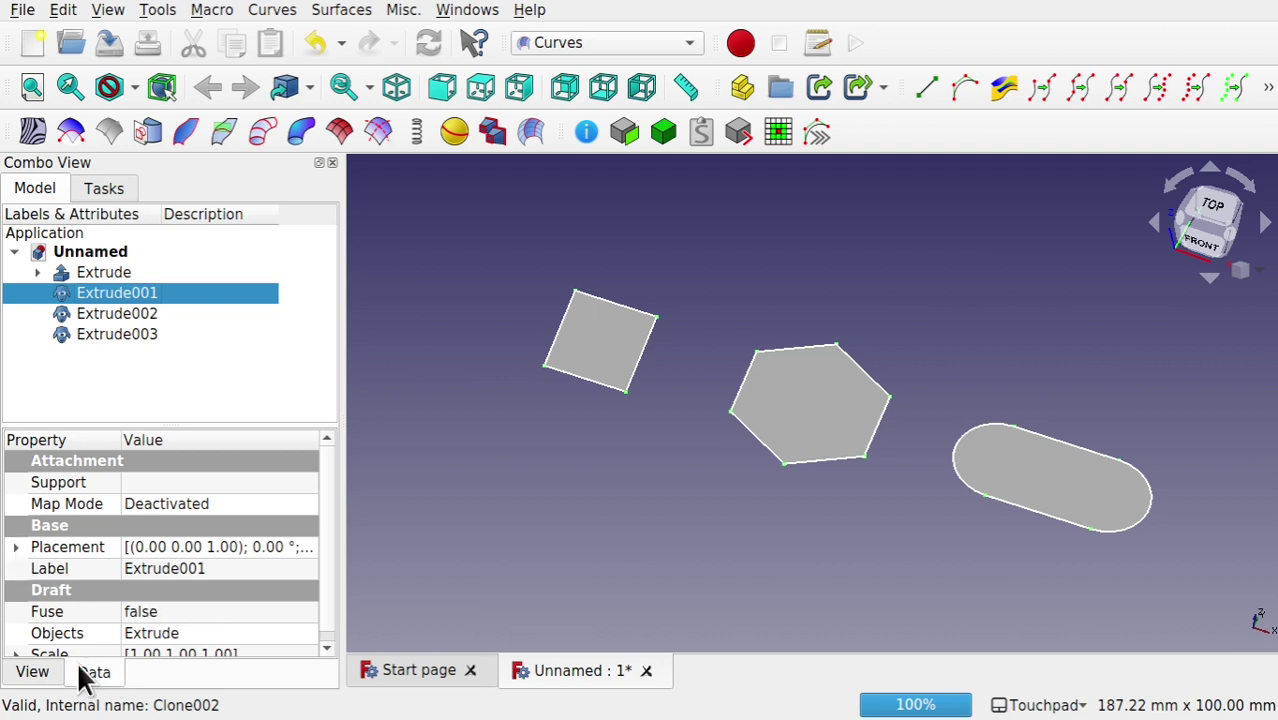
left_click(17, 548)
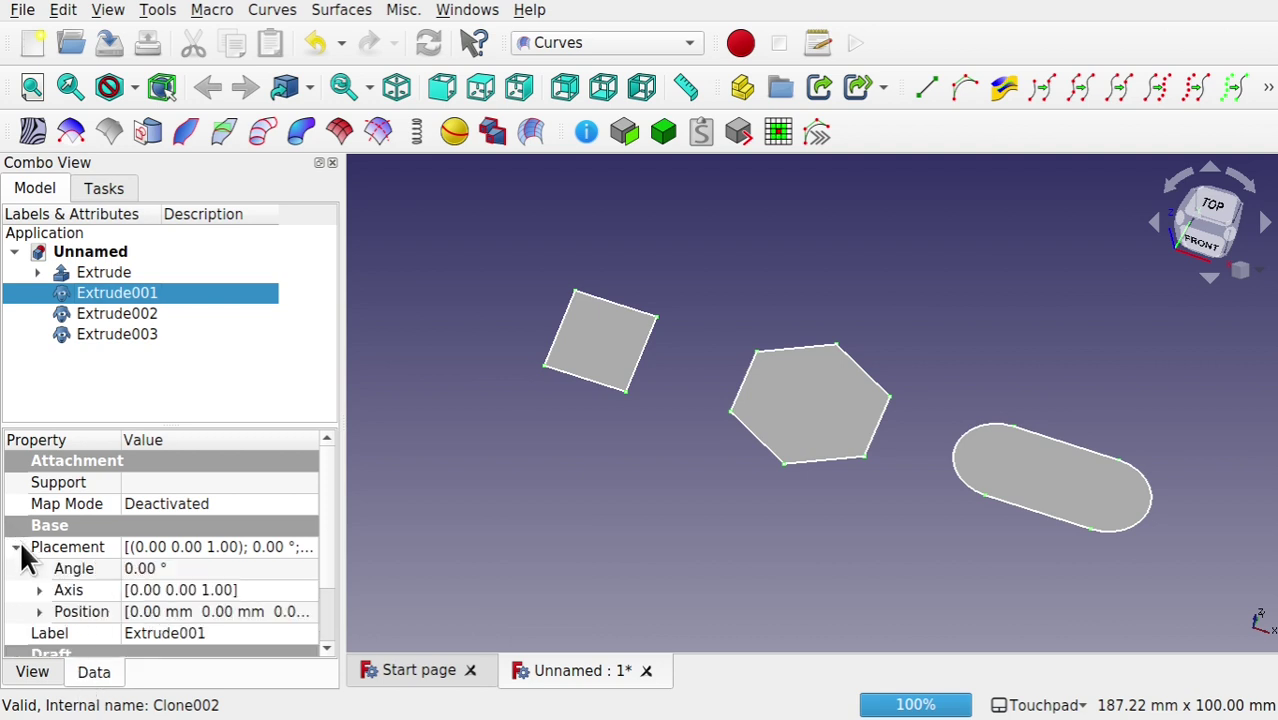
left_click(38, 610)
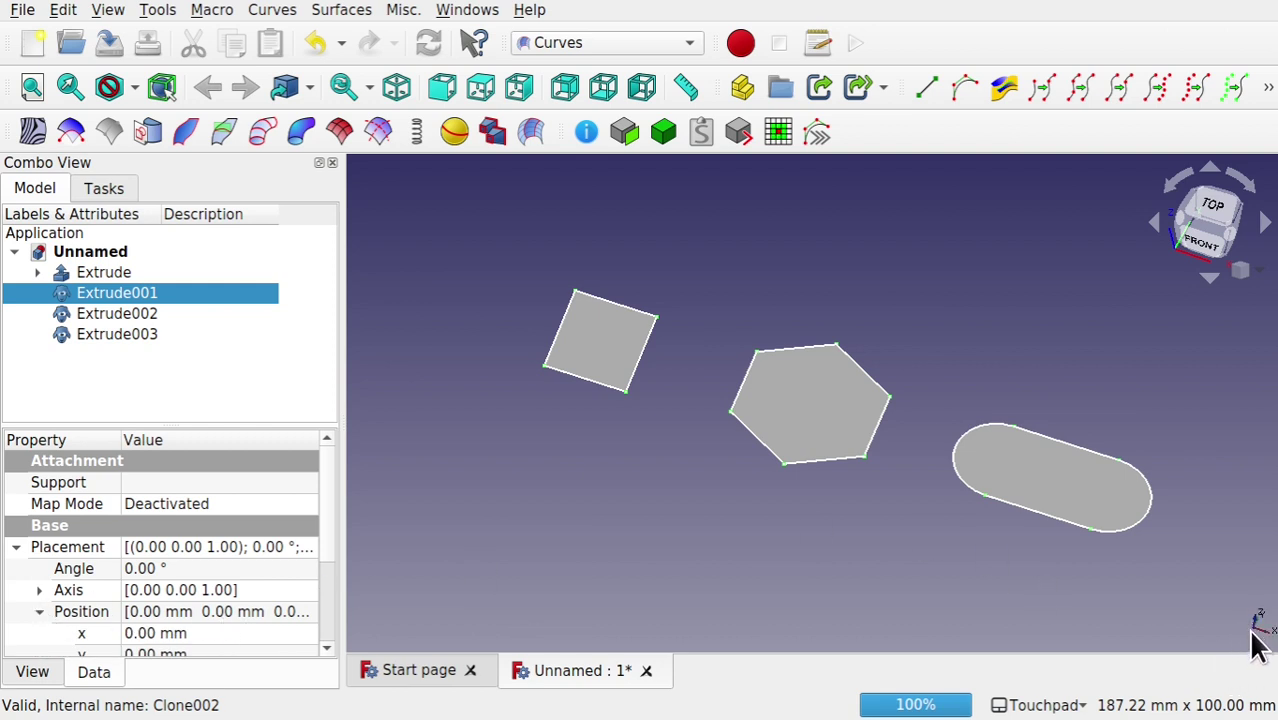
left_click_drag(1258, 645, 925, 555, "alt")
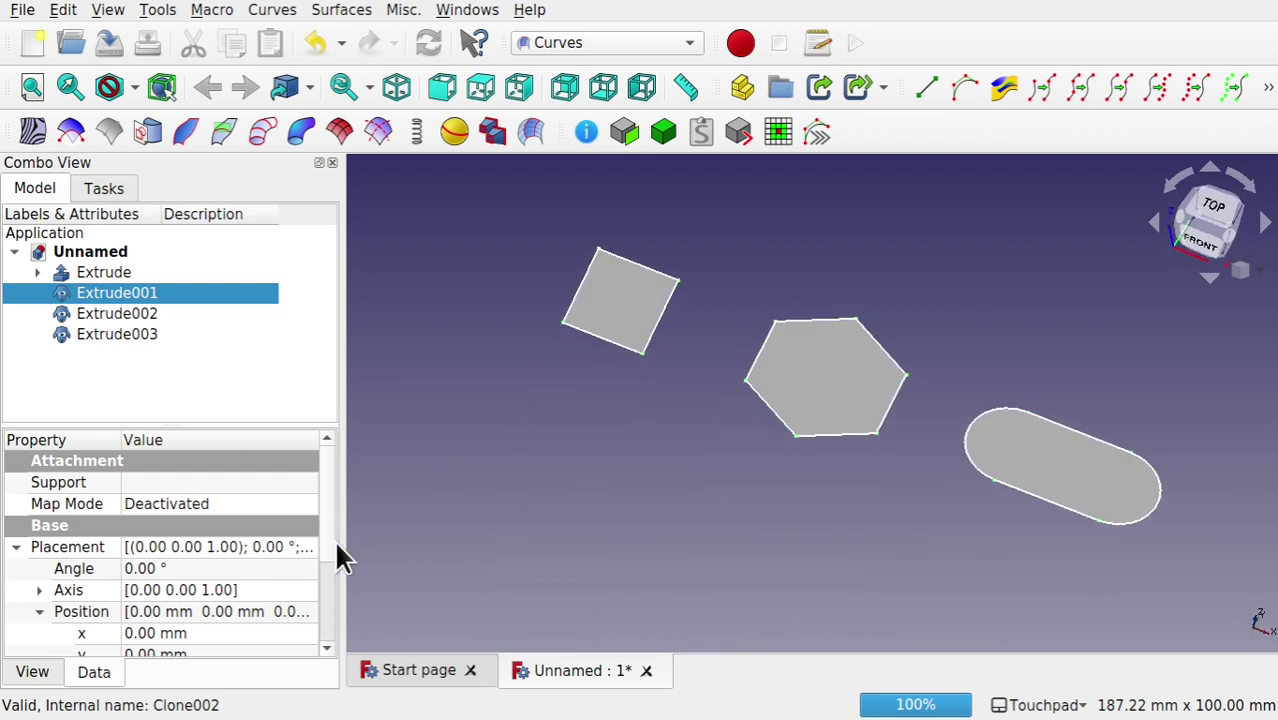
left_click_drag(330, 535, 326, 575)
left_click(208, 585)
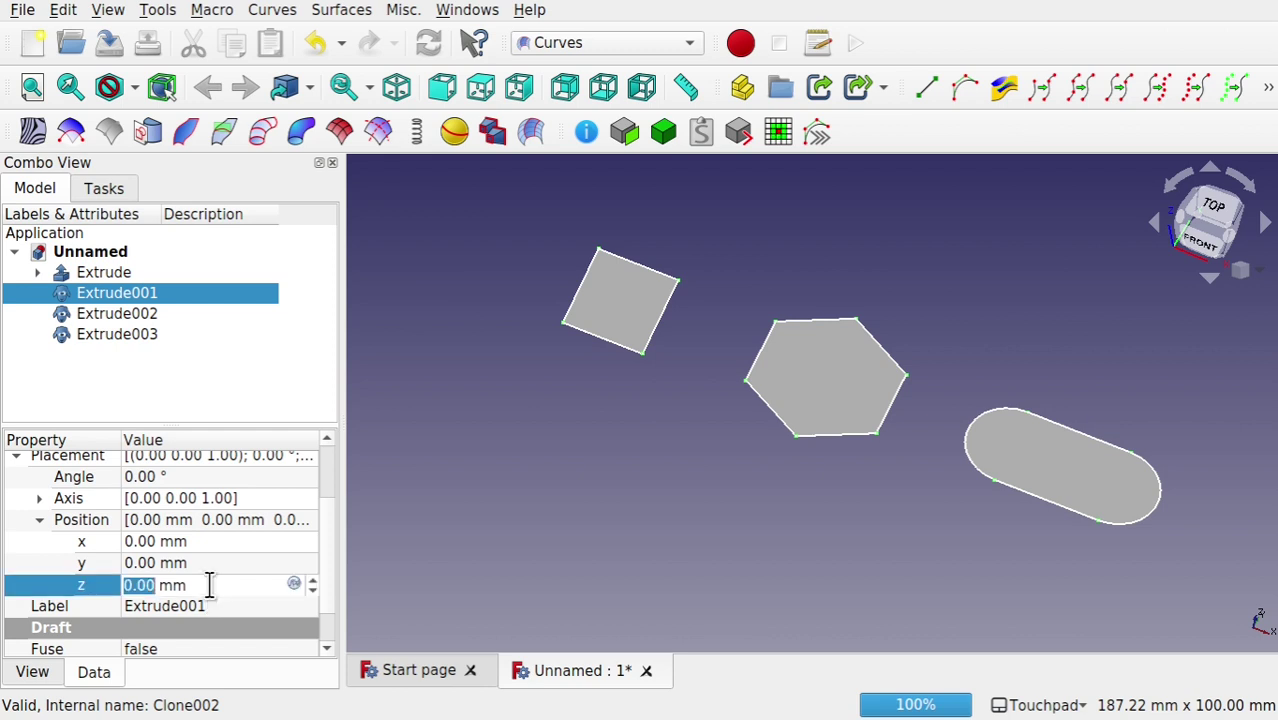
type("50")
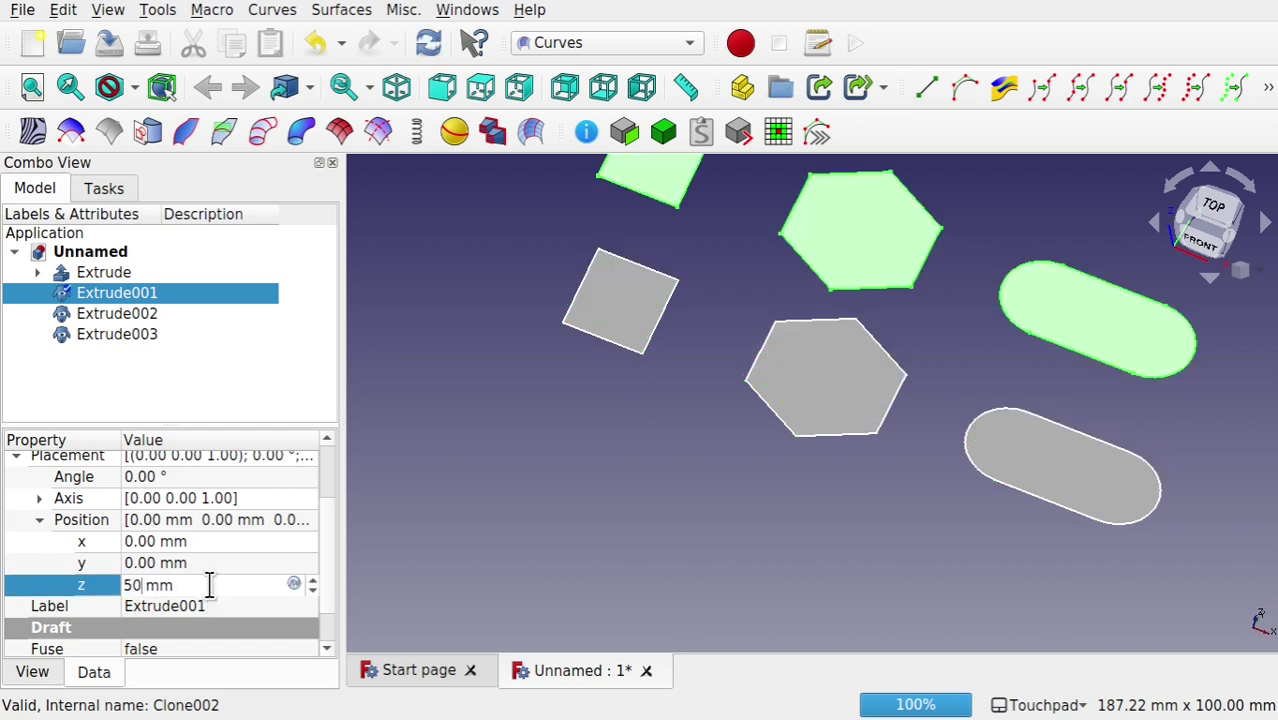
- Set the z position of the second clone, Extrude002, to 100 mm
left_click(119, 312)
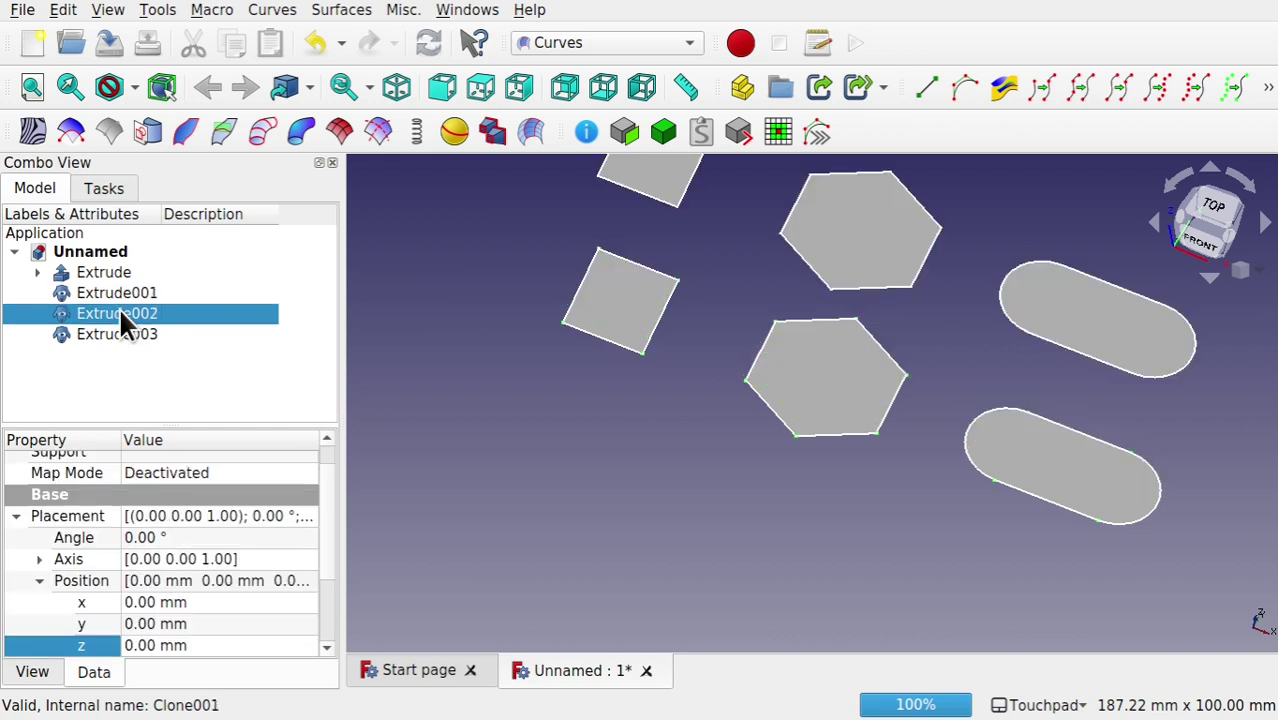
left_click(198, 645)
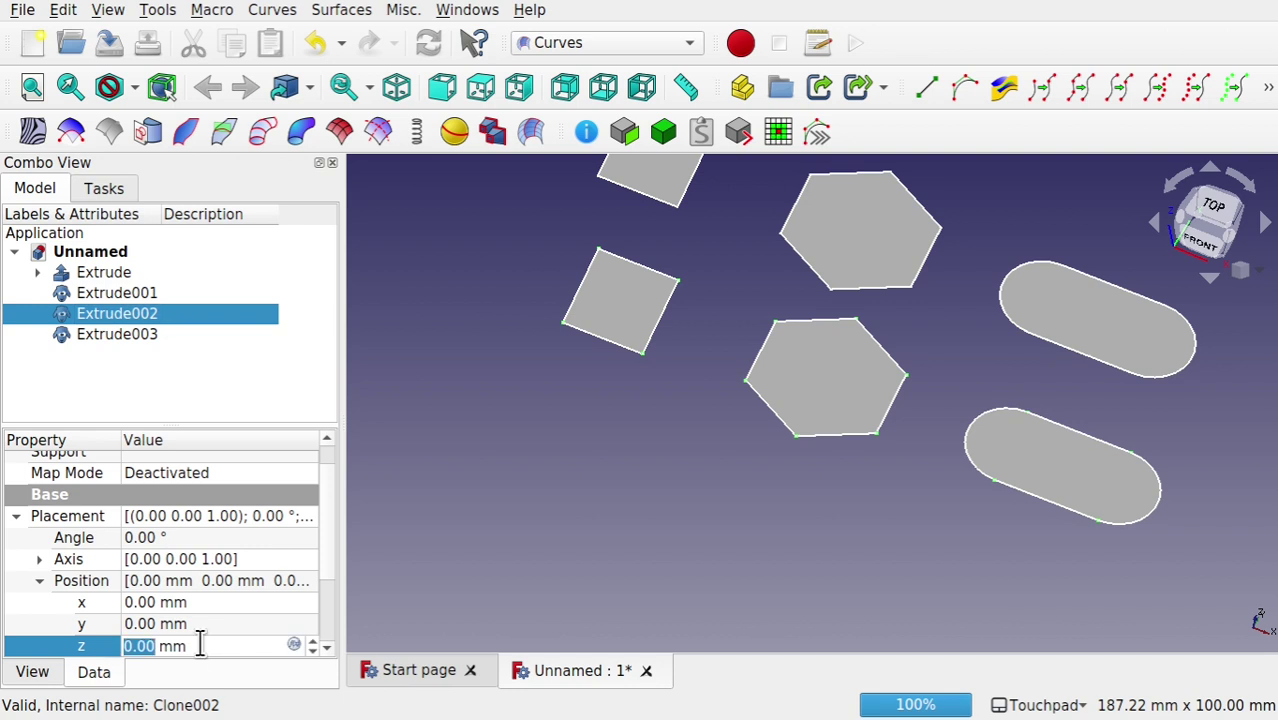
type("100")
- Set the z position of the third clone, Extrude003, to 150 mm and view the stacked profiles obliquely from the front
left_click(108, 334)
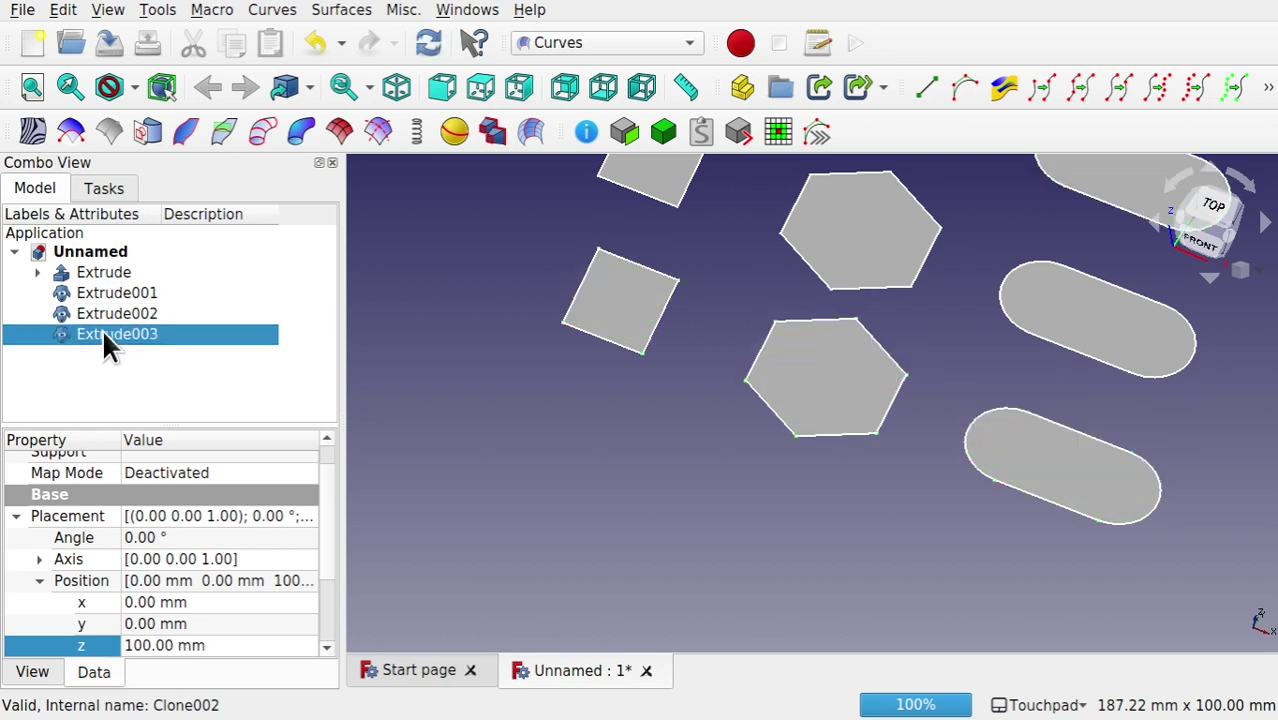
left_click(201, 642)
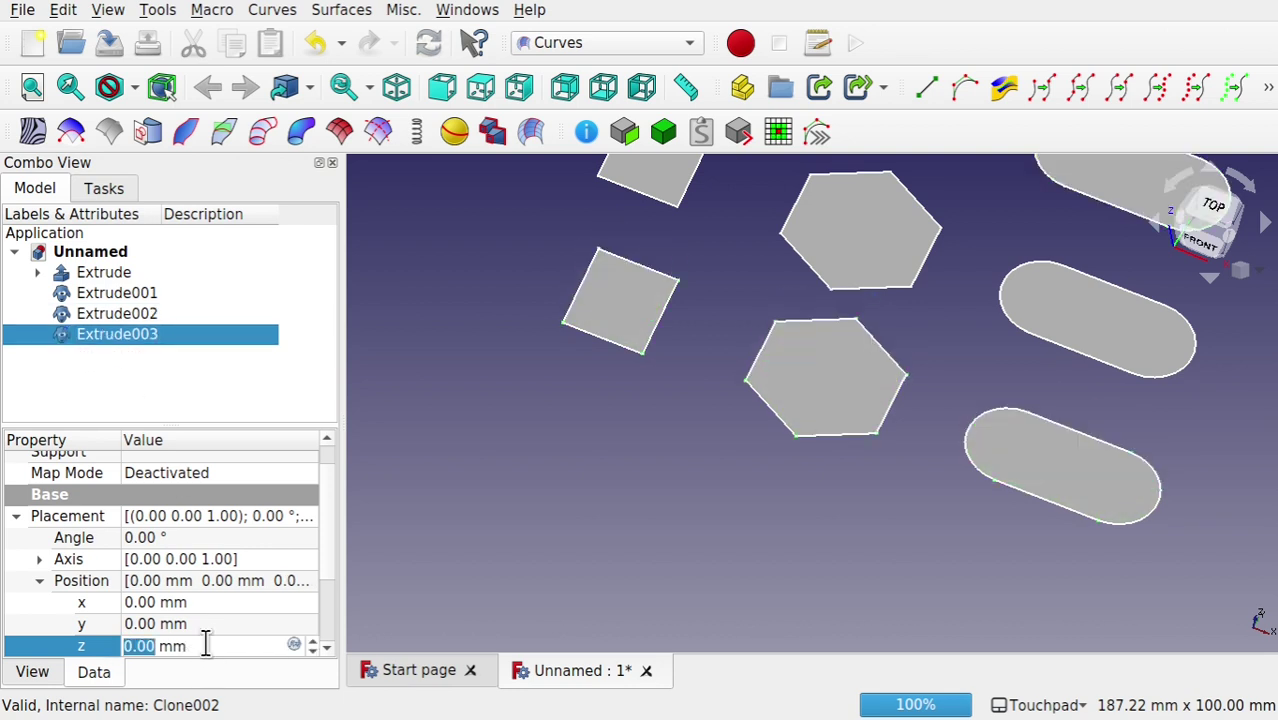
type("150")
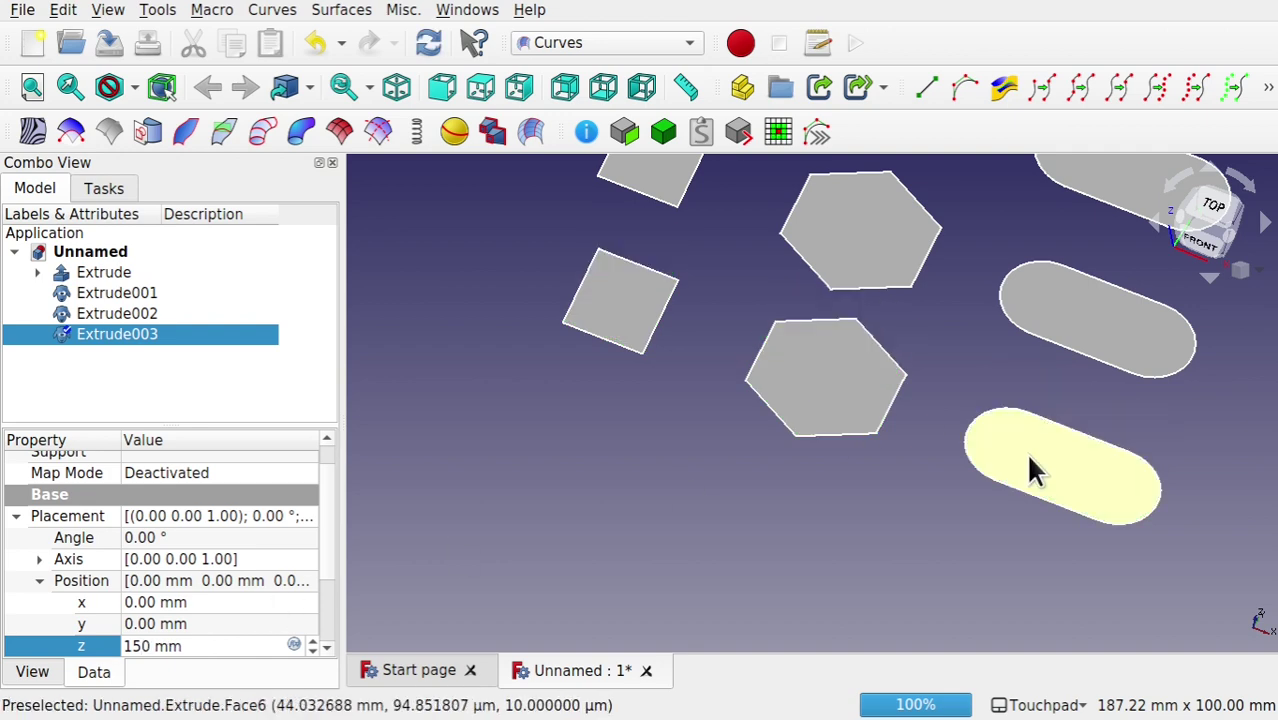
scroll(1025, 452, "down", 5)
middle_click_drag(1028, 459, 1010, 513)
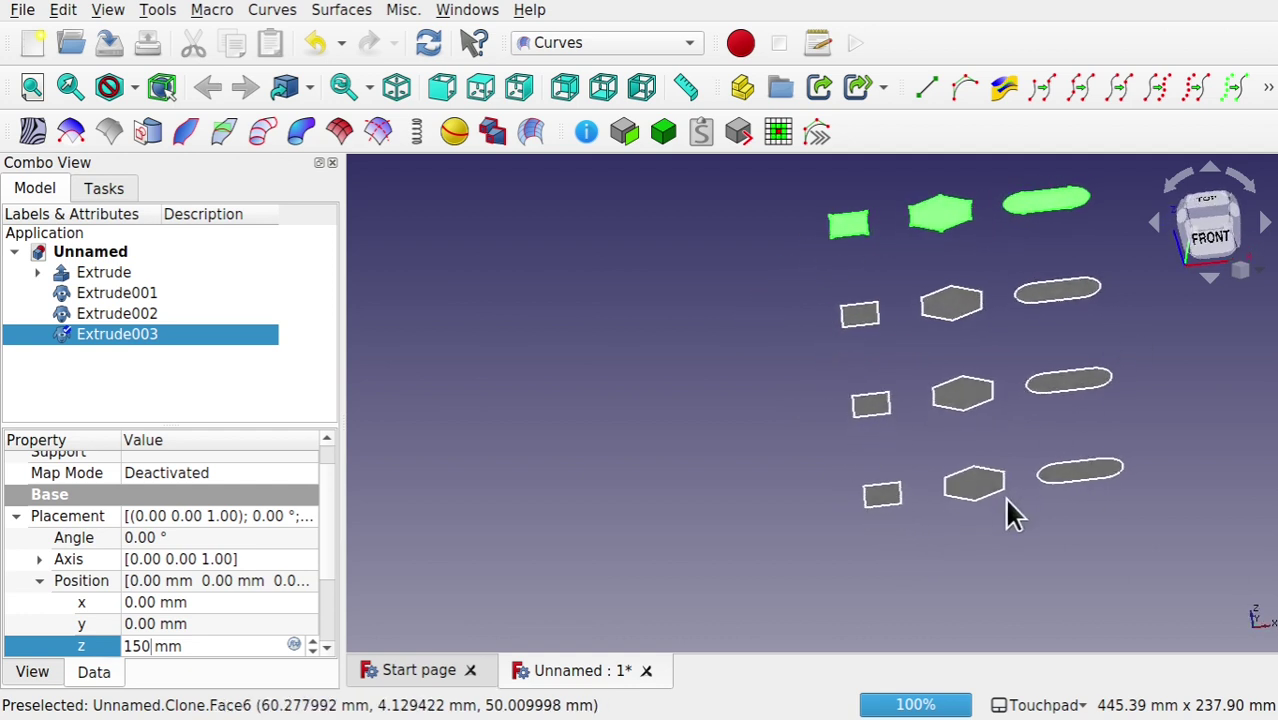
middle_click_drag(970, 419, 990, 357)
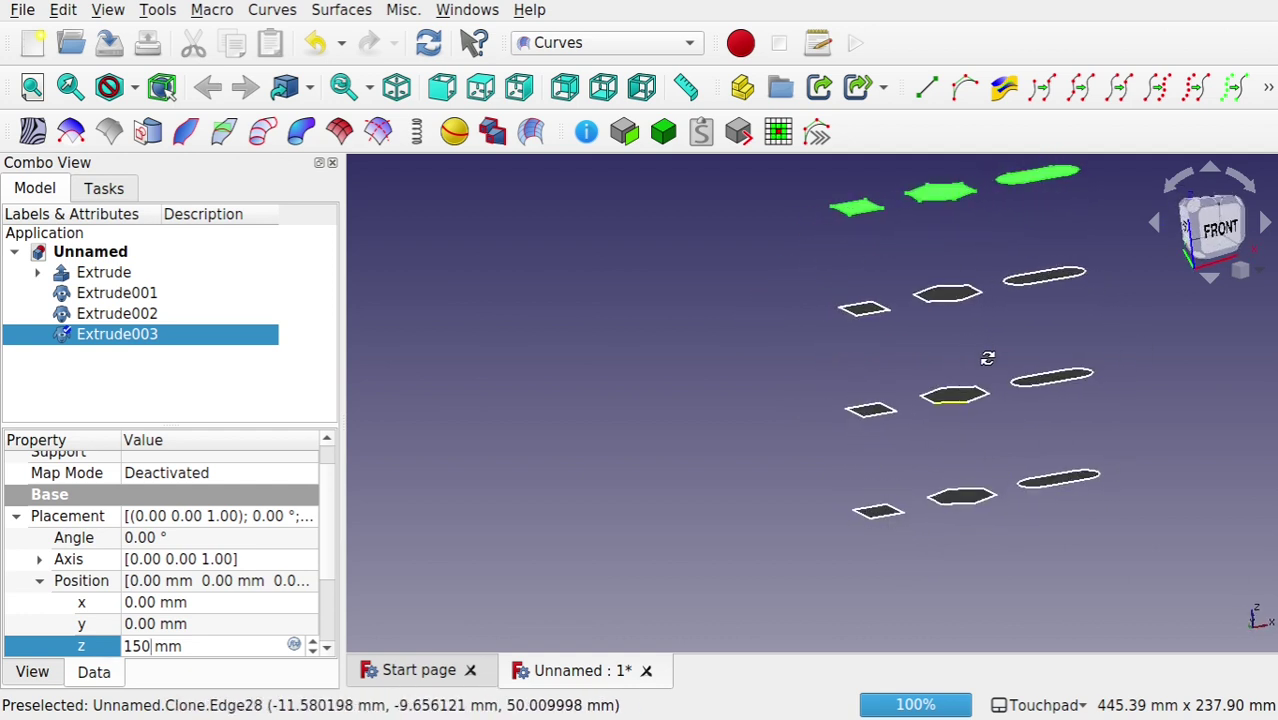
- Create a MultiLoft through the original extrusion and its three clones, selected in order from lowest to highest
left_click(105, 273)
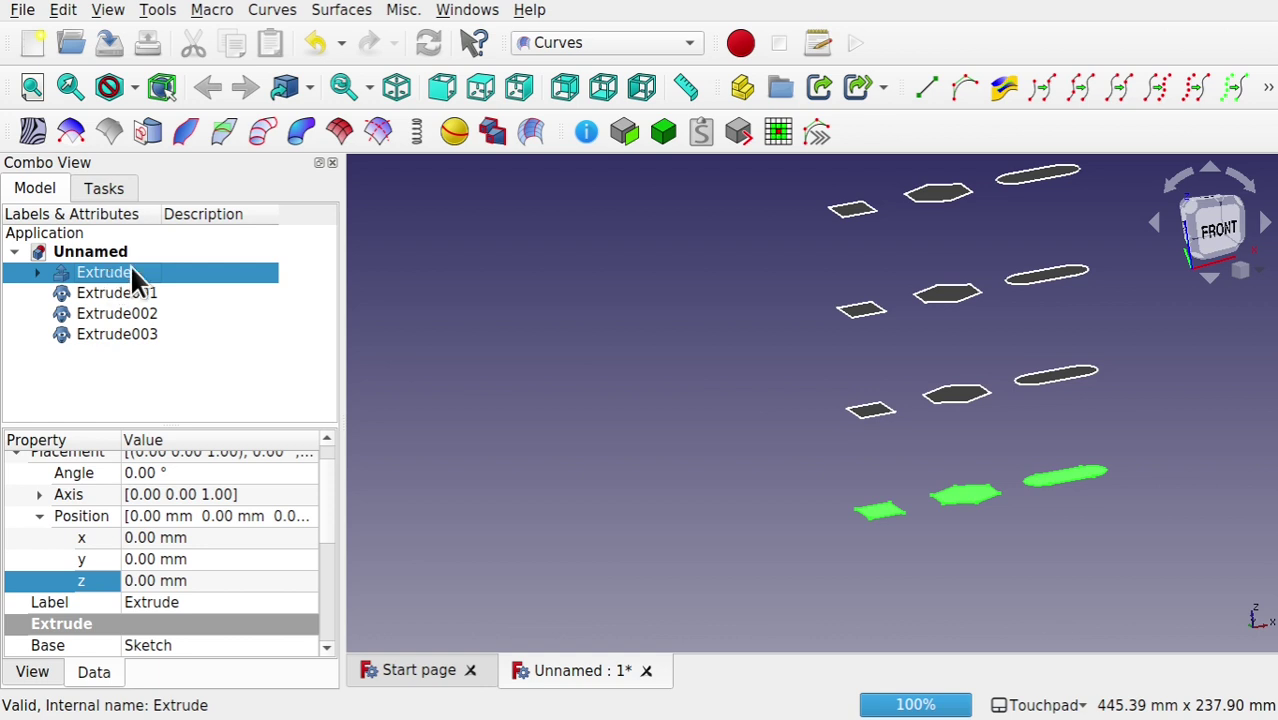
left_click(140, 337, "shift")
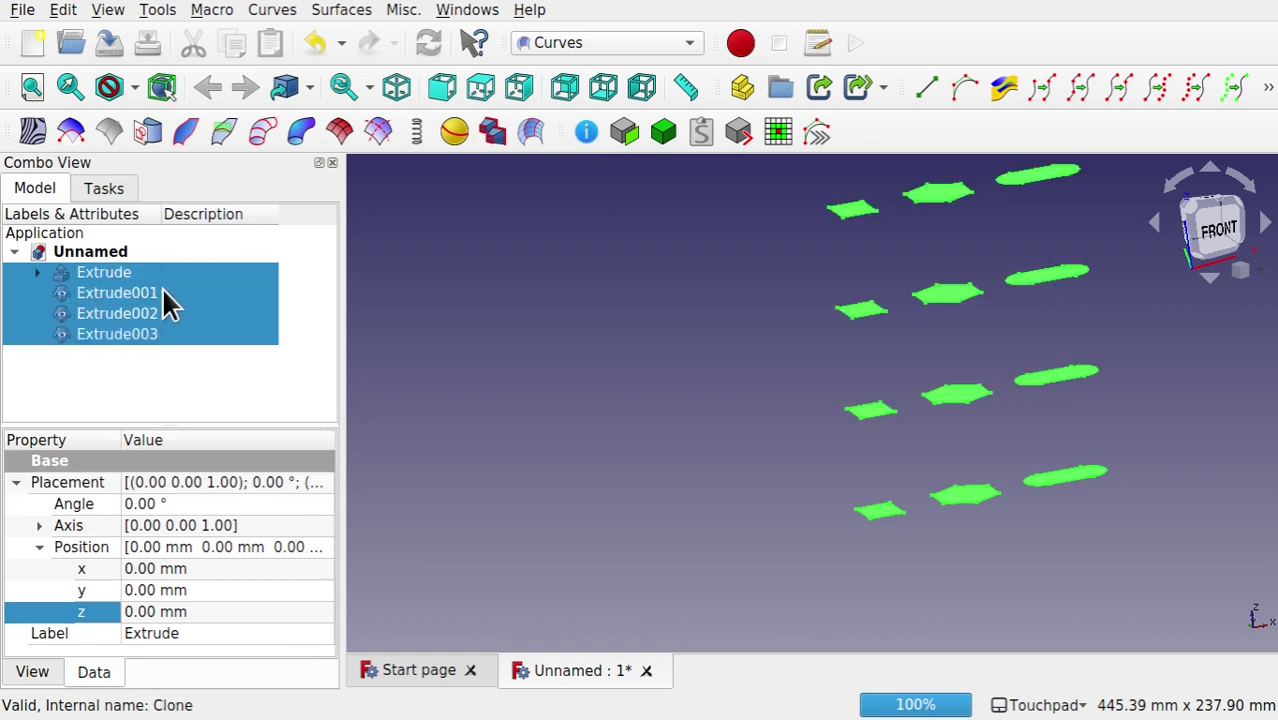
left_click(123, 275)
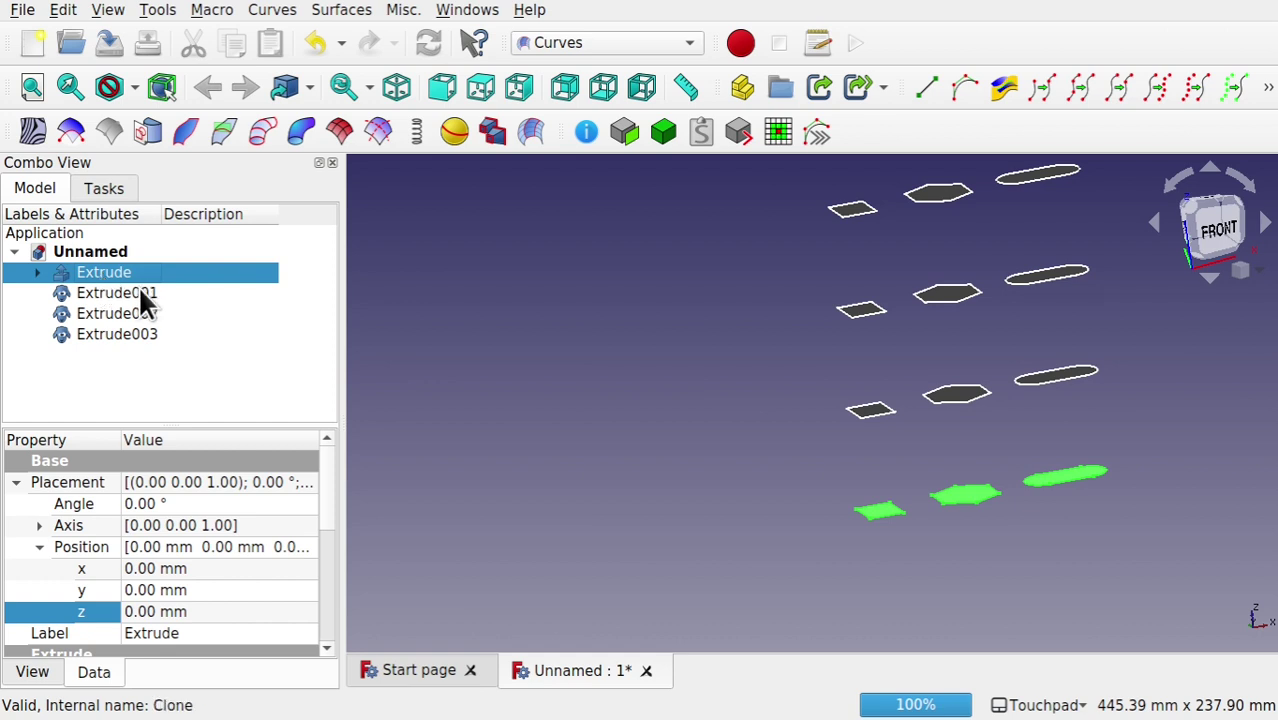
left_click(873, 418, "ctrl")
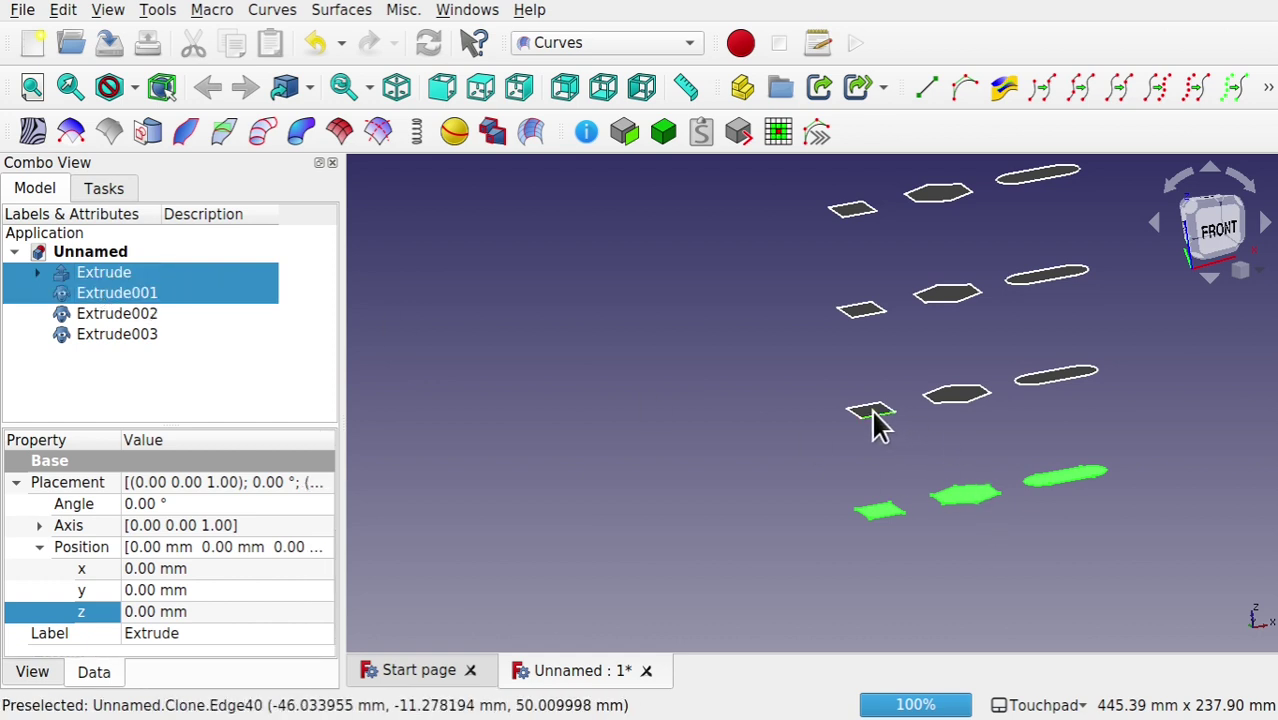
left_click(869, 322, "ctrl")
left_click(866, 212, "ctrl")
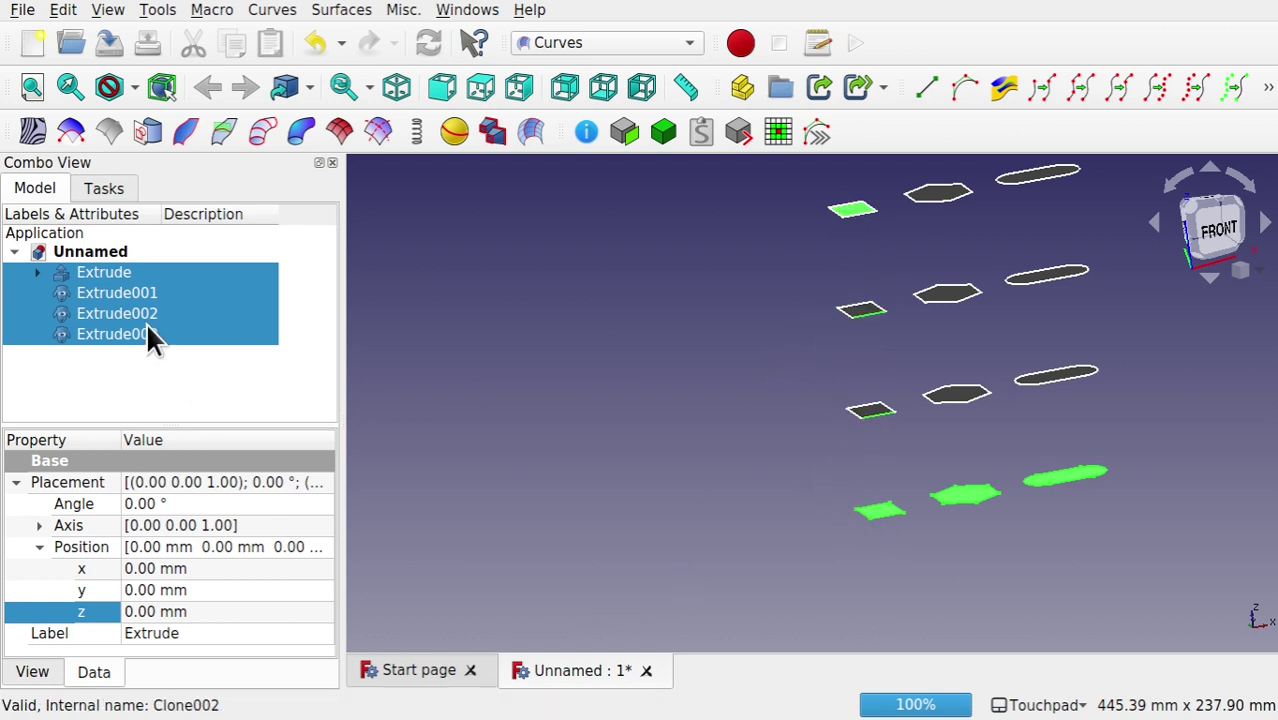
left_click(495, 138)
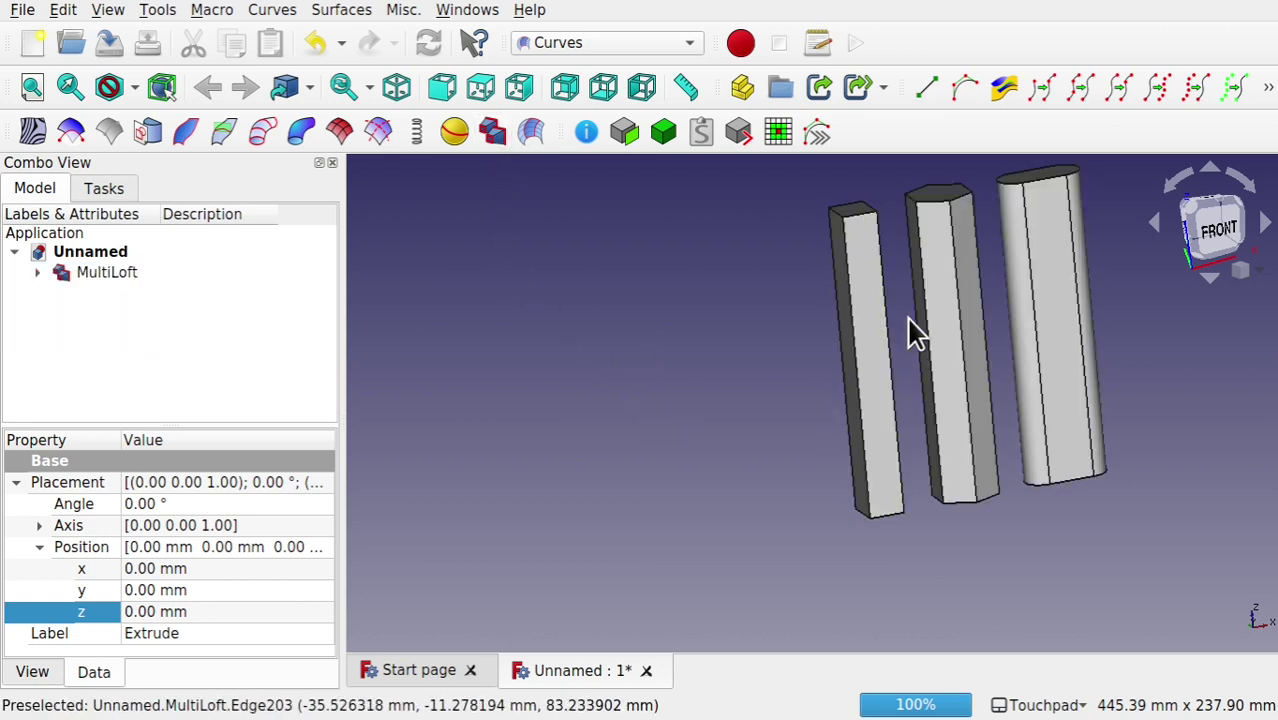
- Expand the MultiLoft in the model tree and make its source extrusion and all three clones visible
middle_click_drag(956, 352, 910, 405)
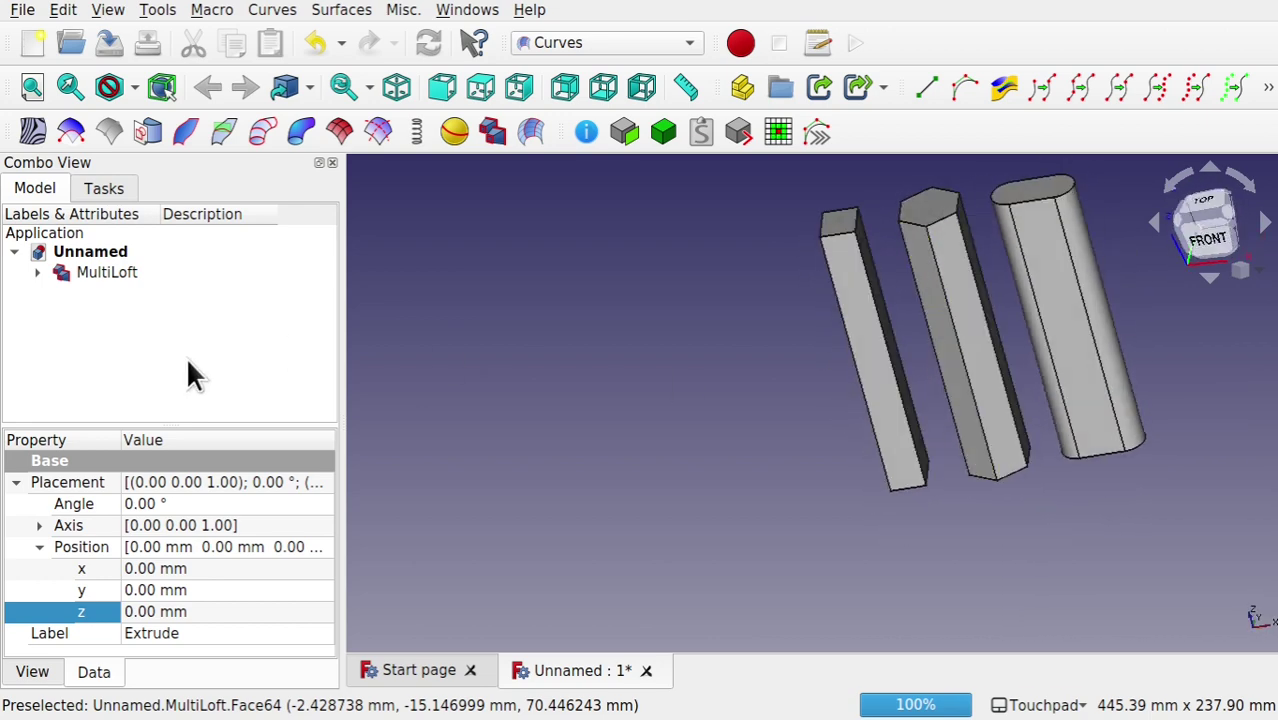
left_click(37, 272)
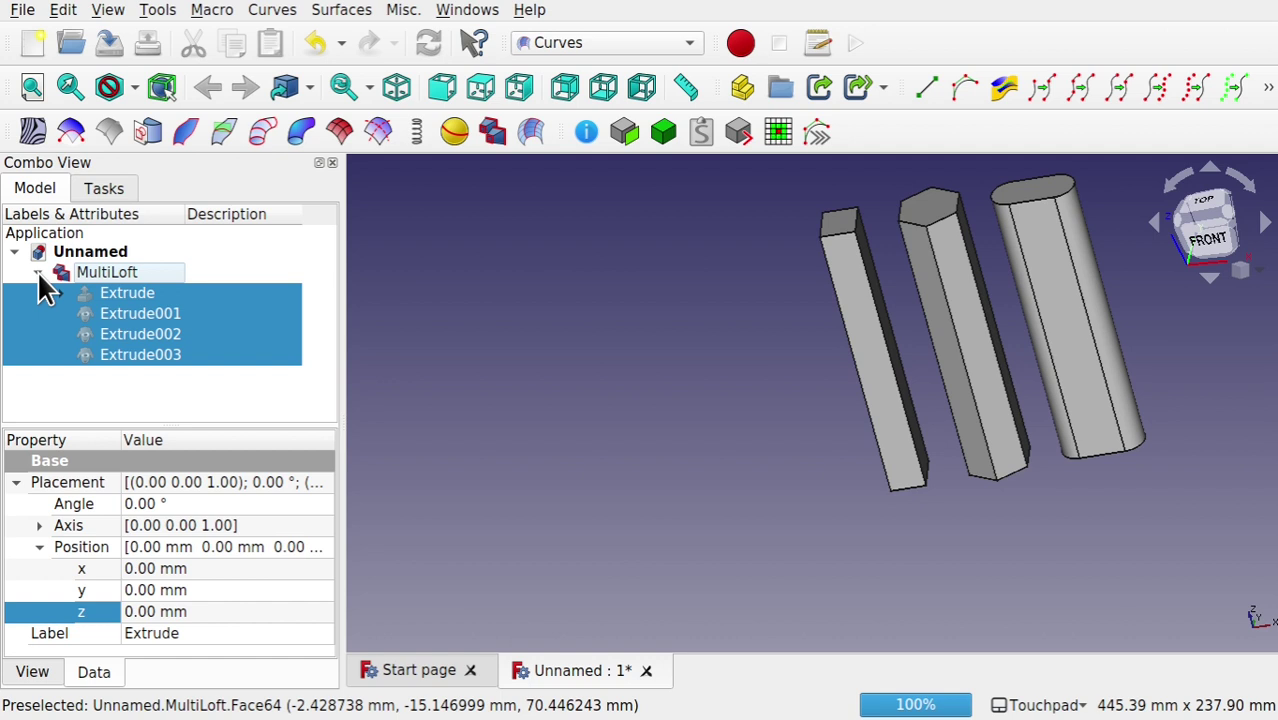
left_click(153, 313)
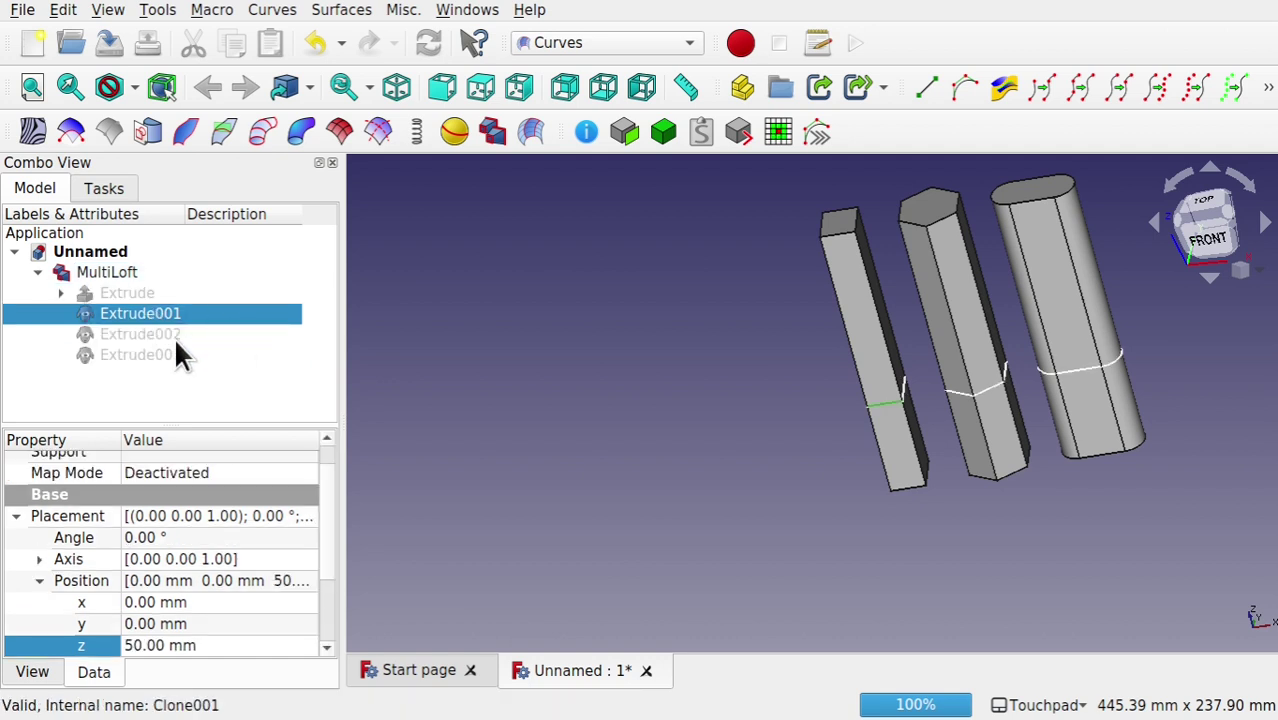
left_click(142, 333)
key("space")
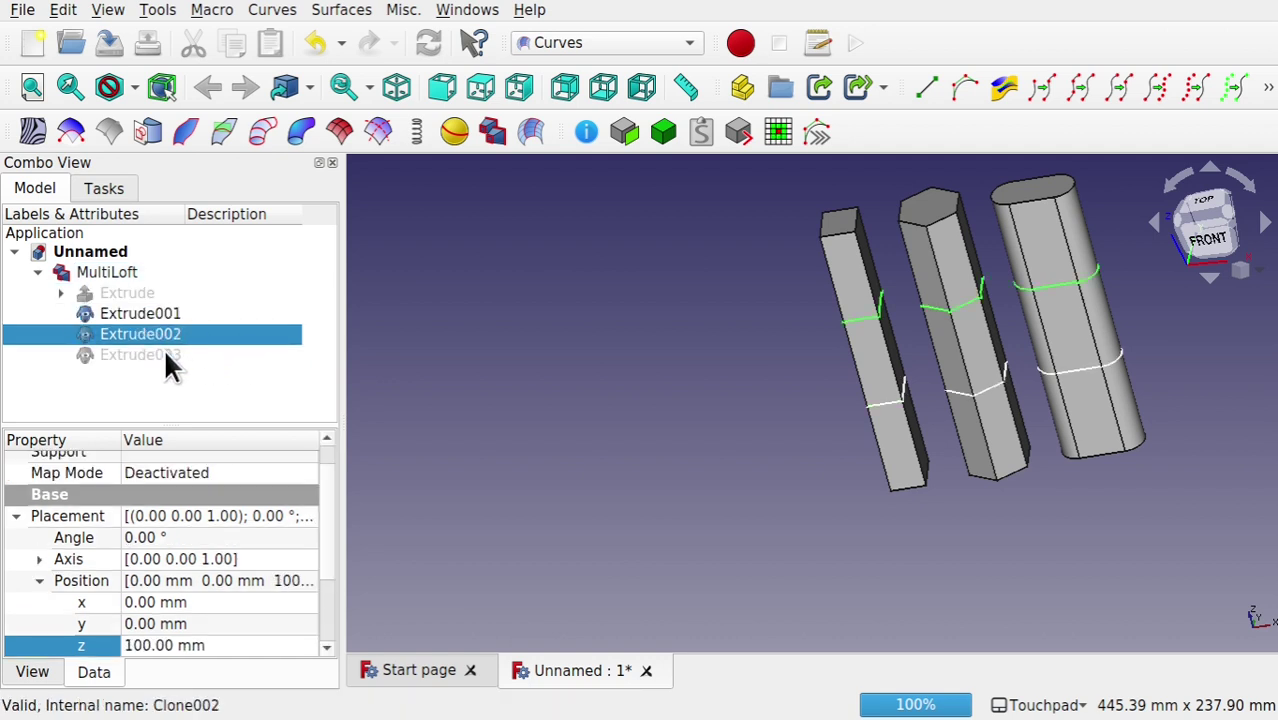
left_click(164, 355)
left_click(134, 292)
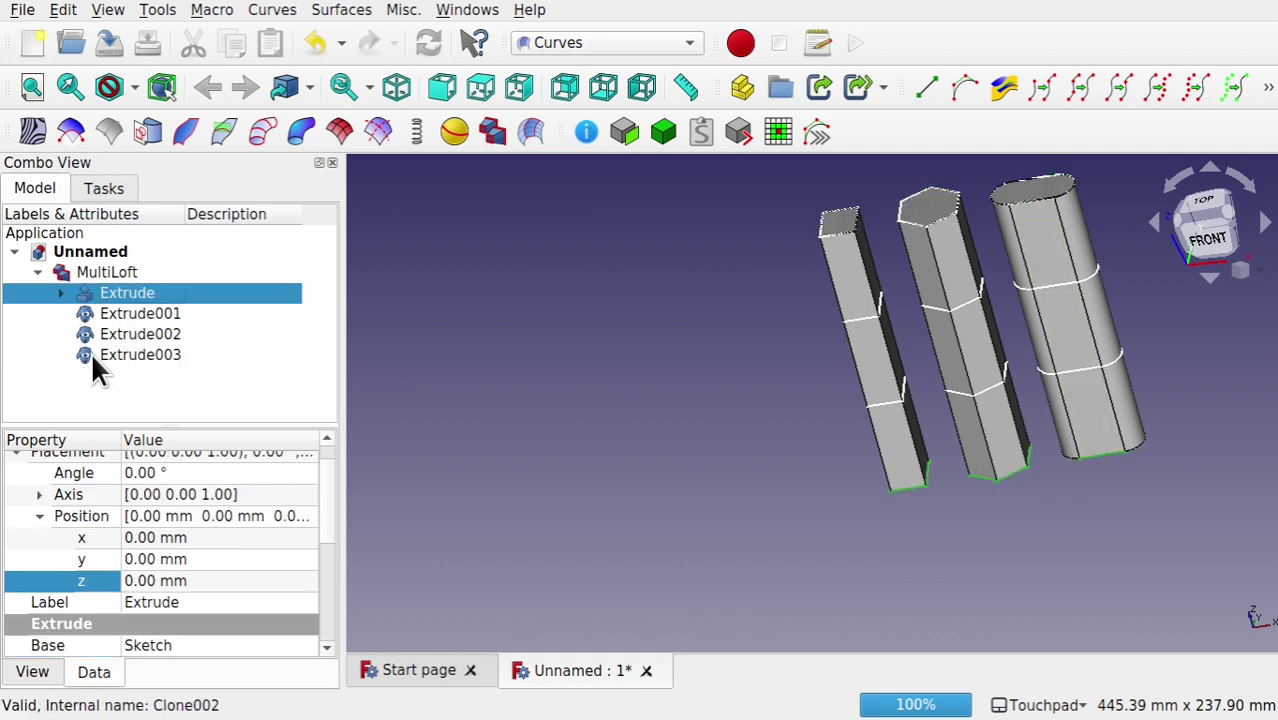
- Set the placement rotation angle of the first clone, Extrude001, to 20°
left_click(149, 311)
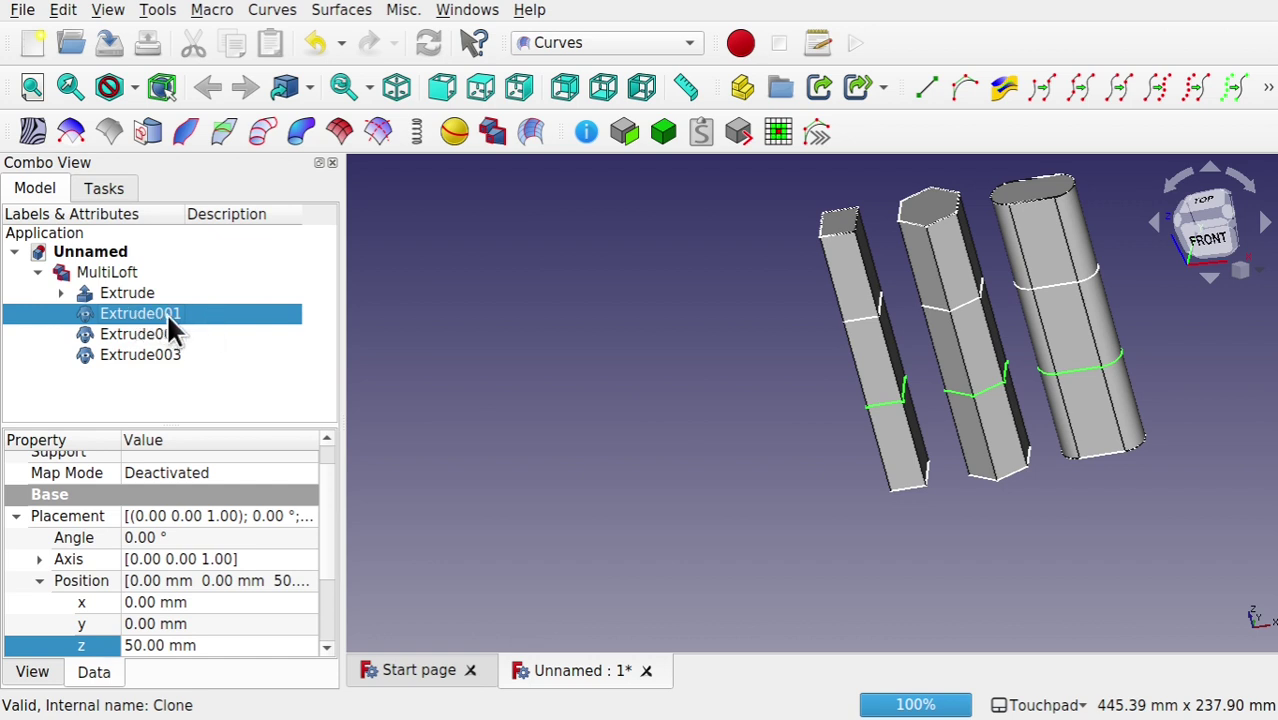
left_click(181, 537)
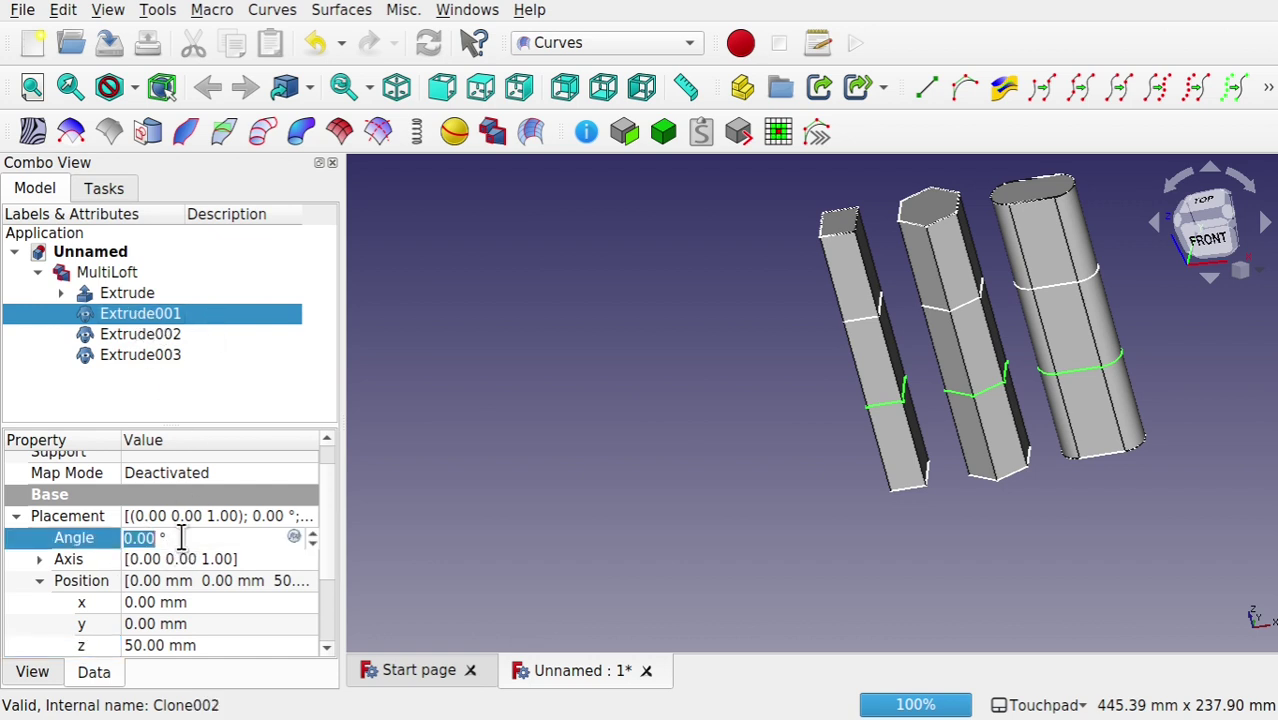
type("20")
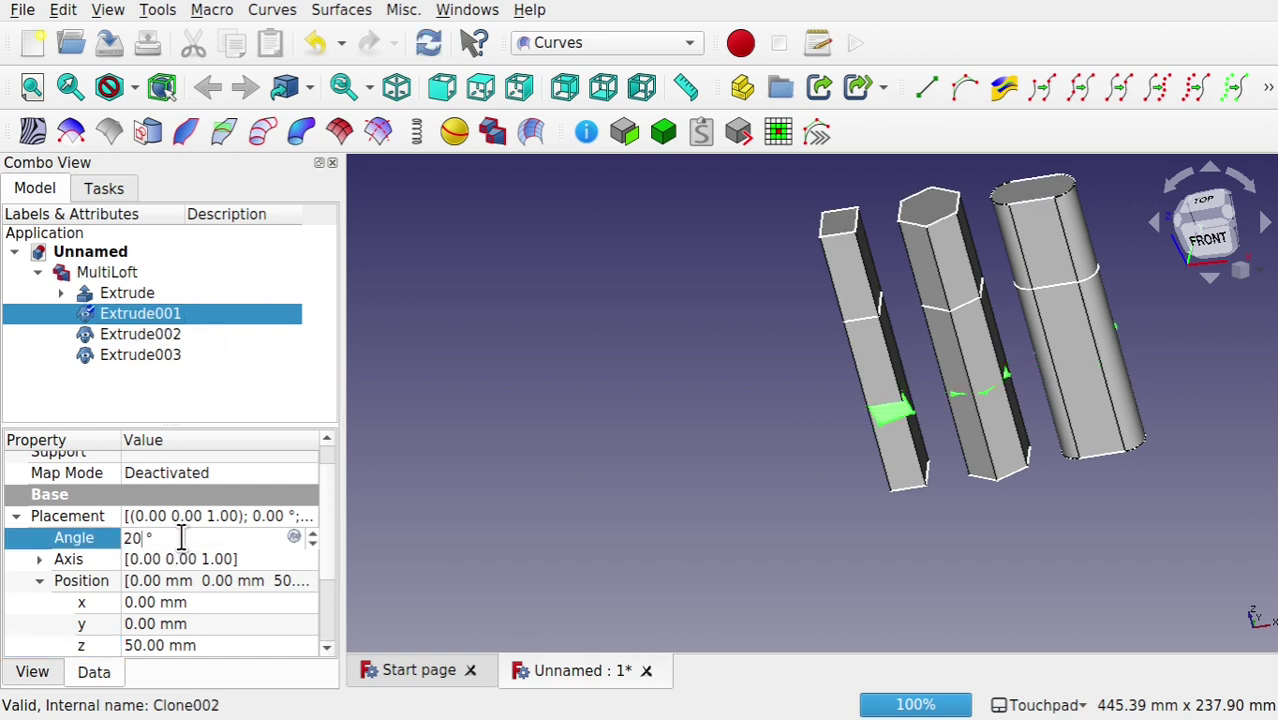
- Set the placement rotation angle of the second clone, Extrude002, to 40°
left_click(144, 334)
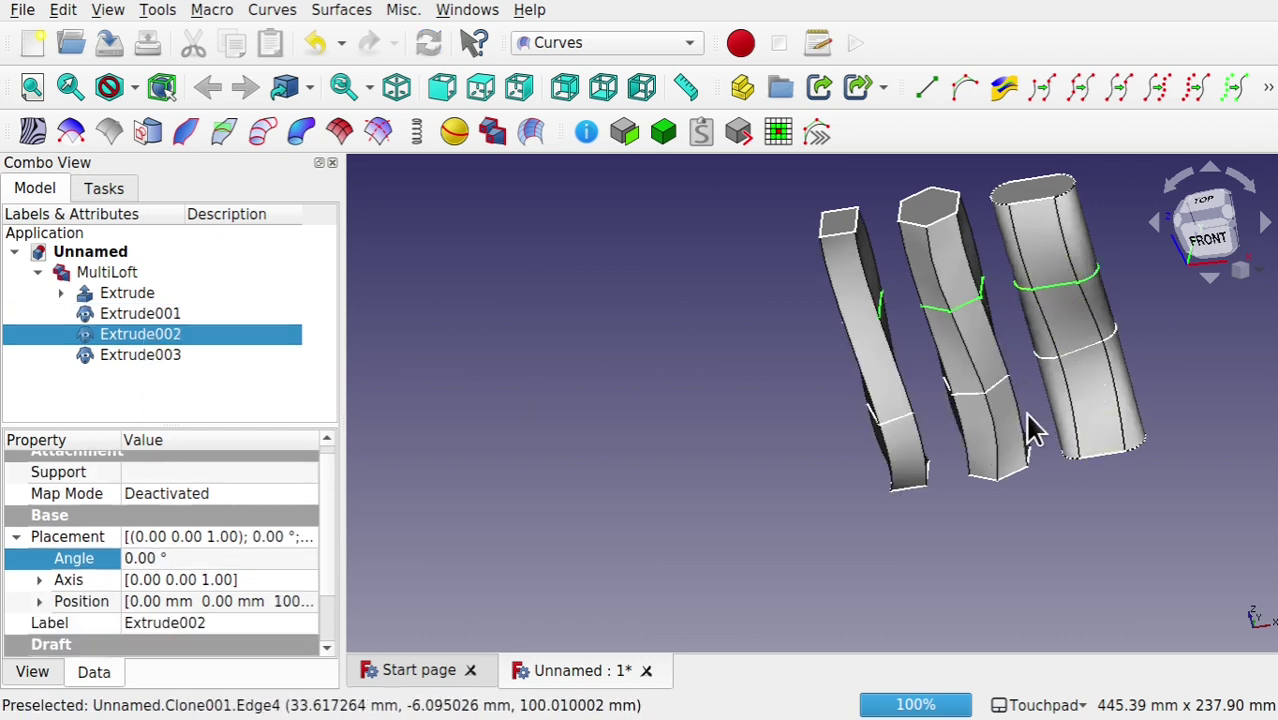
left_click(145, 562)
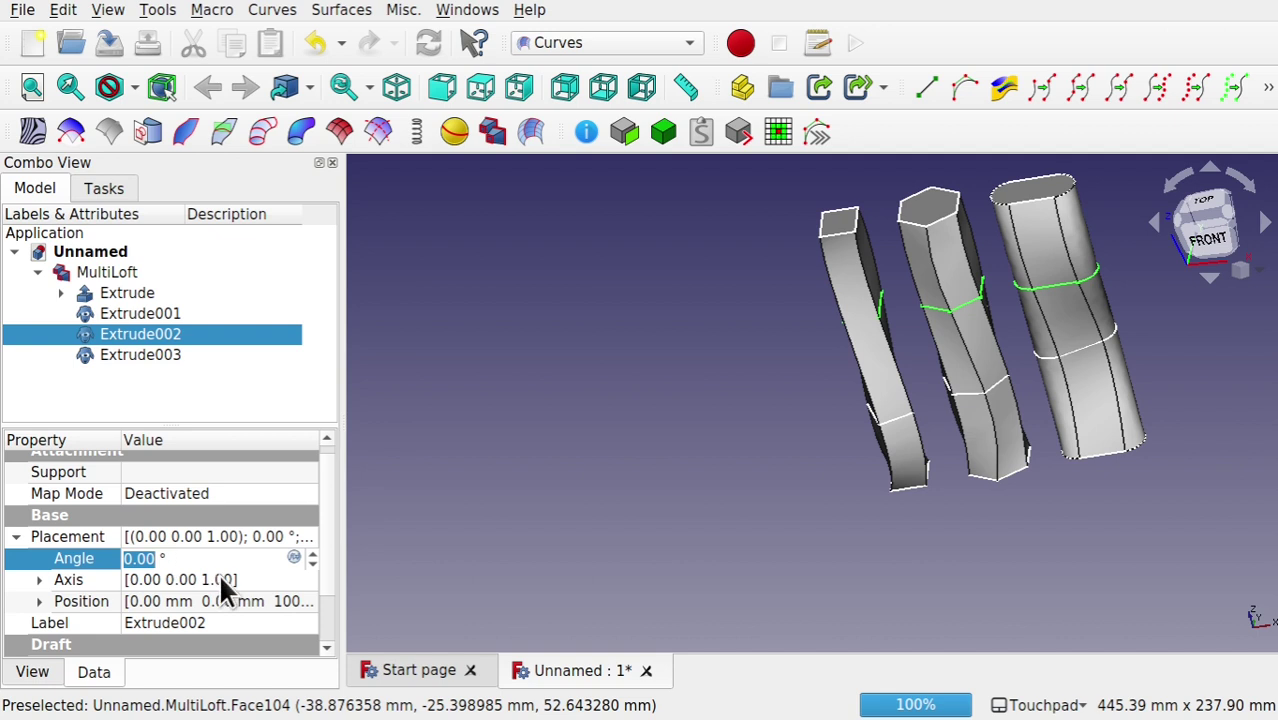
type("40")
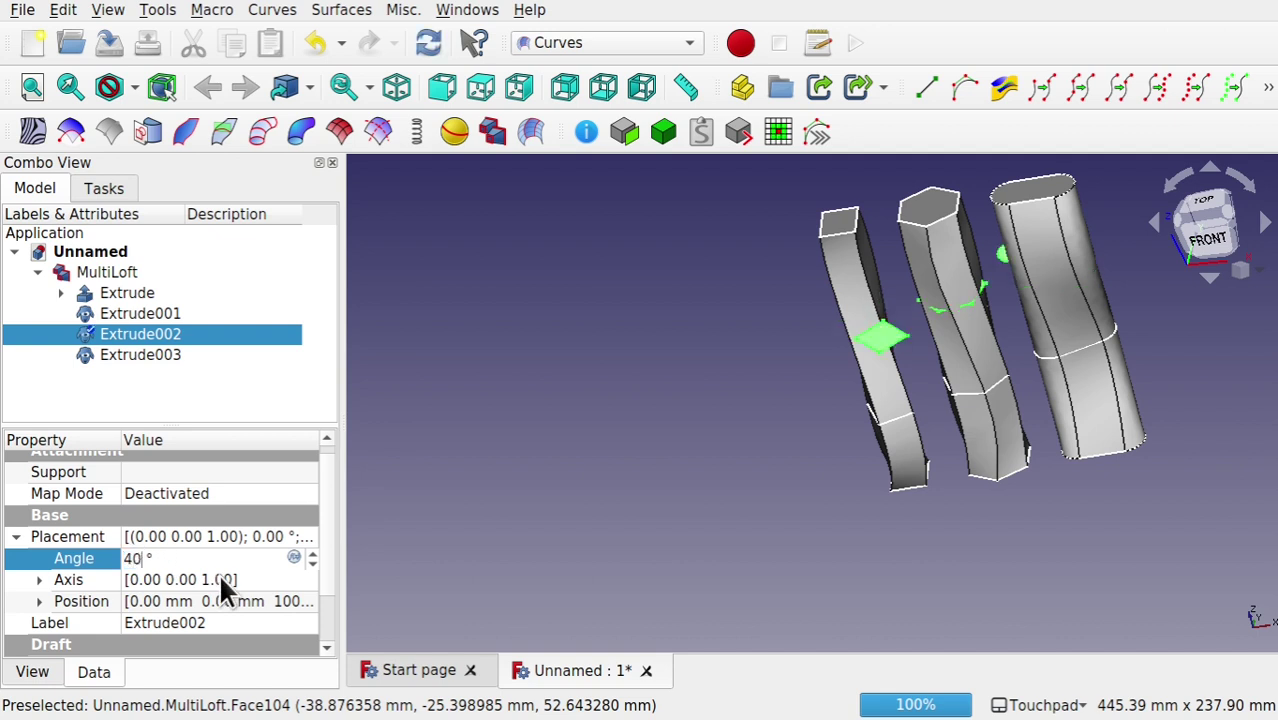
- Set the placement rotation angle of the third clone, Extrude003, to 60° and examine the twisted loft from several directions
left_click(135, 358)
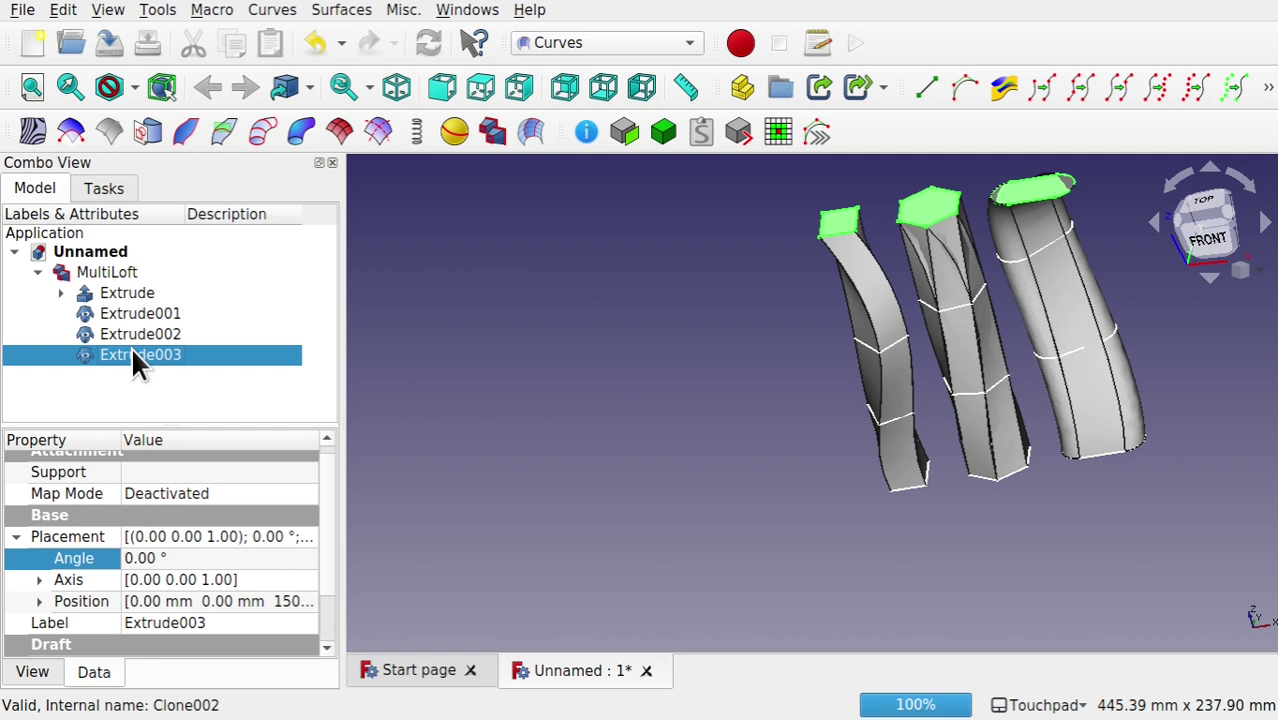
left_click(158, 560)
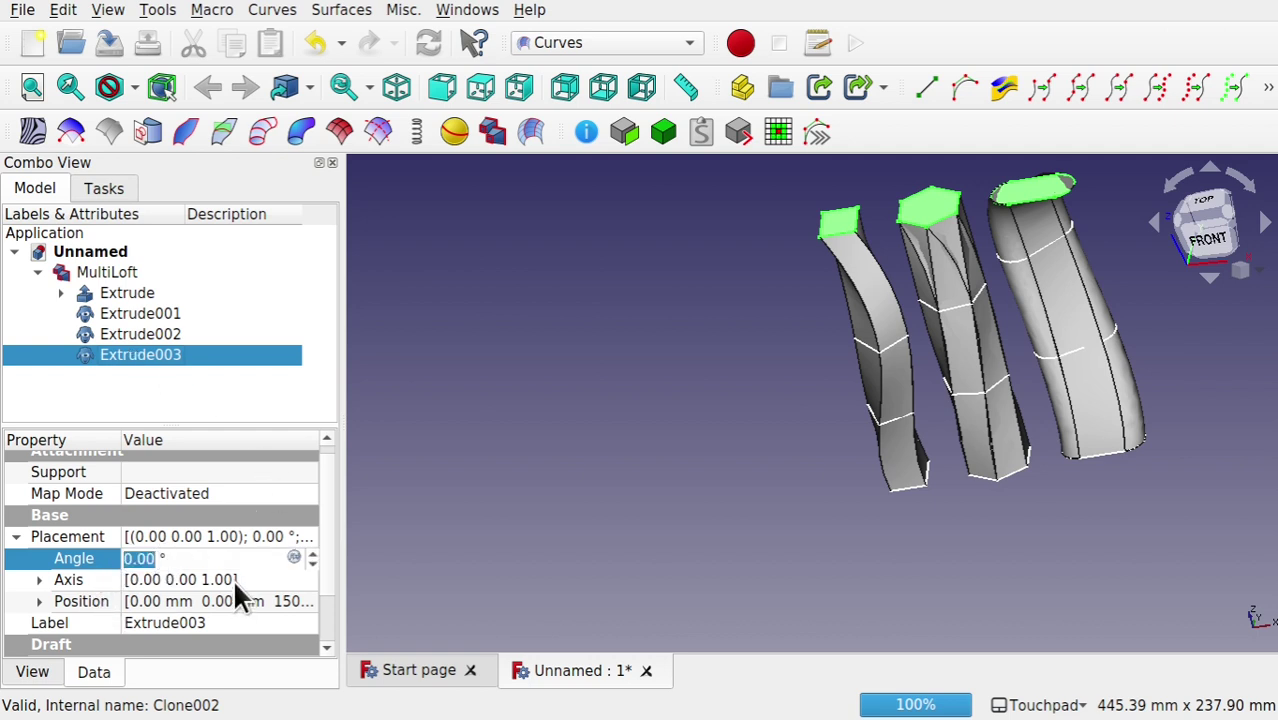
type("60")
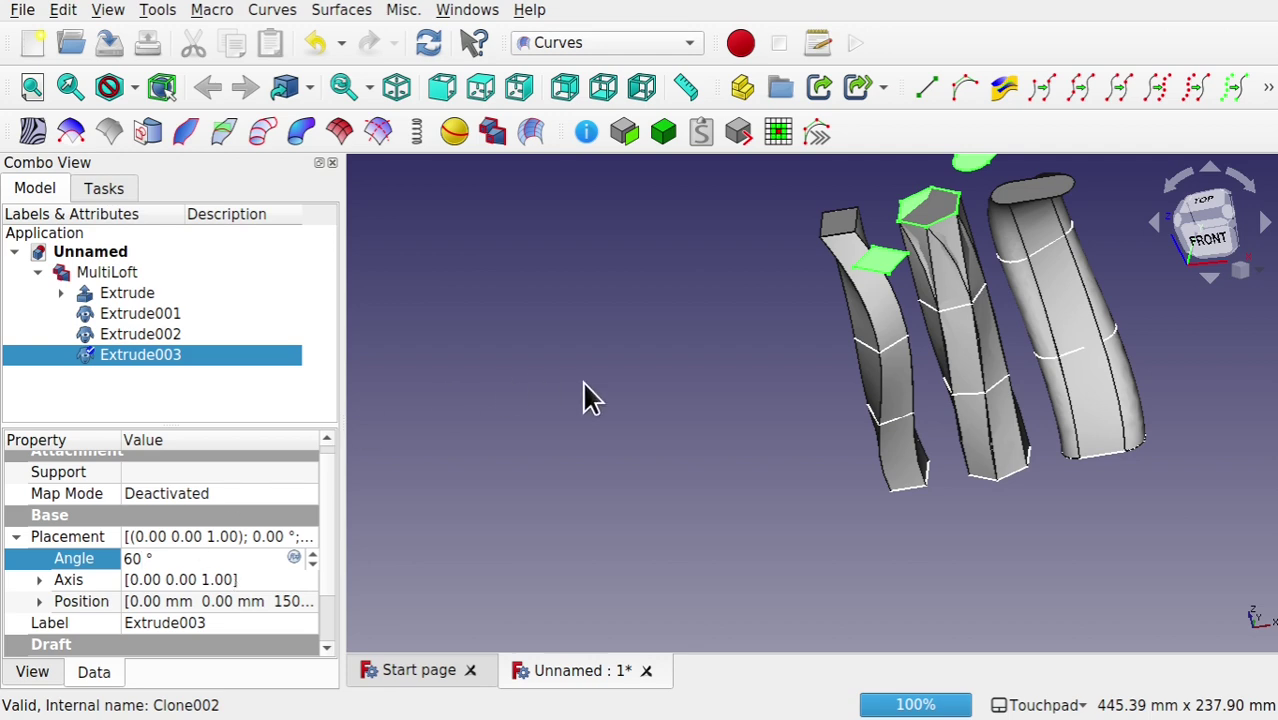
left_click(585, 398)
middle_click_drag(678, 385, 699, 431)
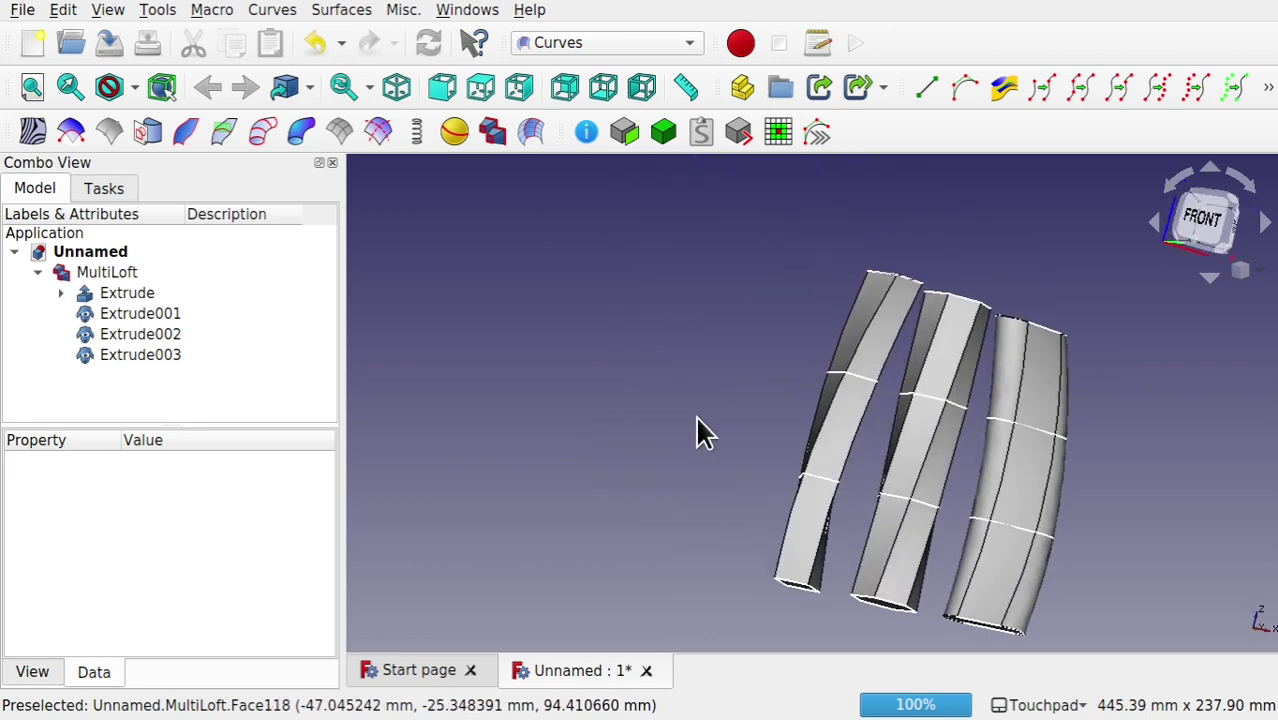
middle_click_drag(990, 513, 895, 376)
- Hide the MultiLoft and examine the bare stacked profiles, highlighting each of the three clones in turn
left_click(112, 272)
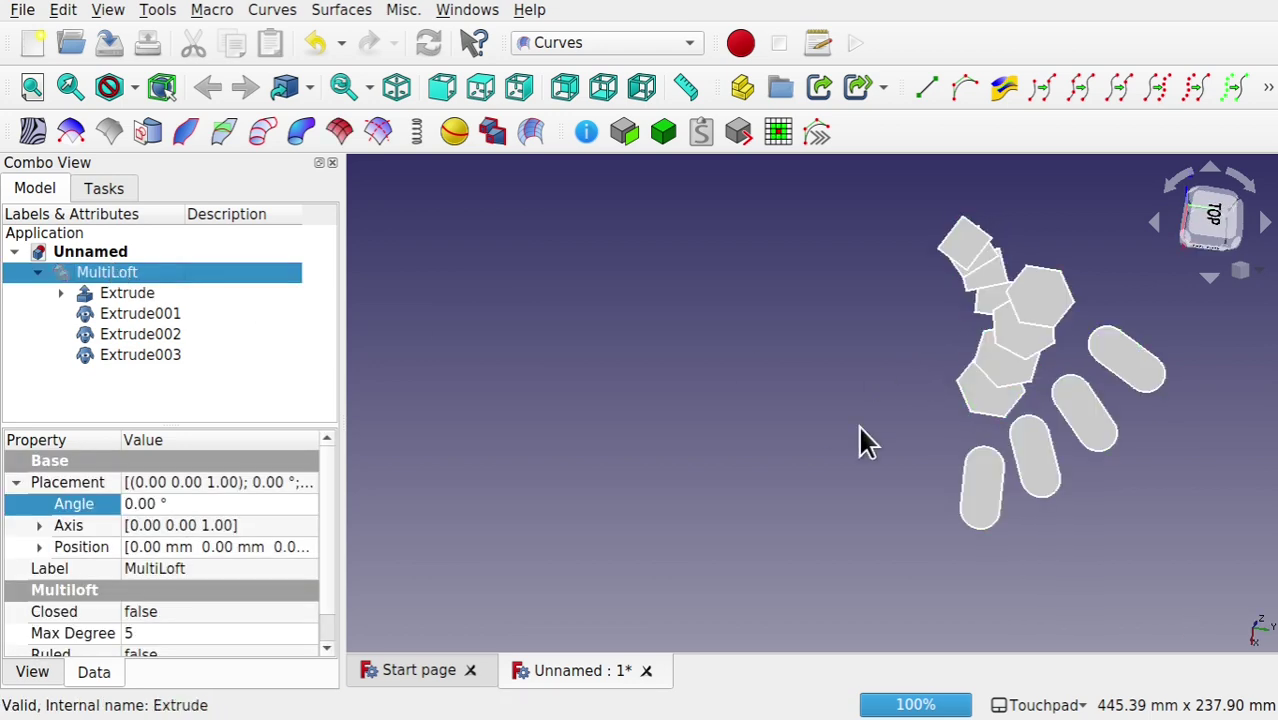
middle_click_drag(921, 476, 998, 434)
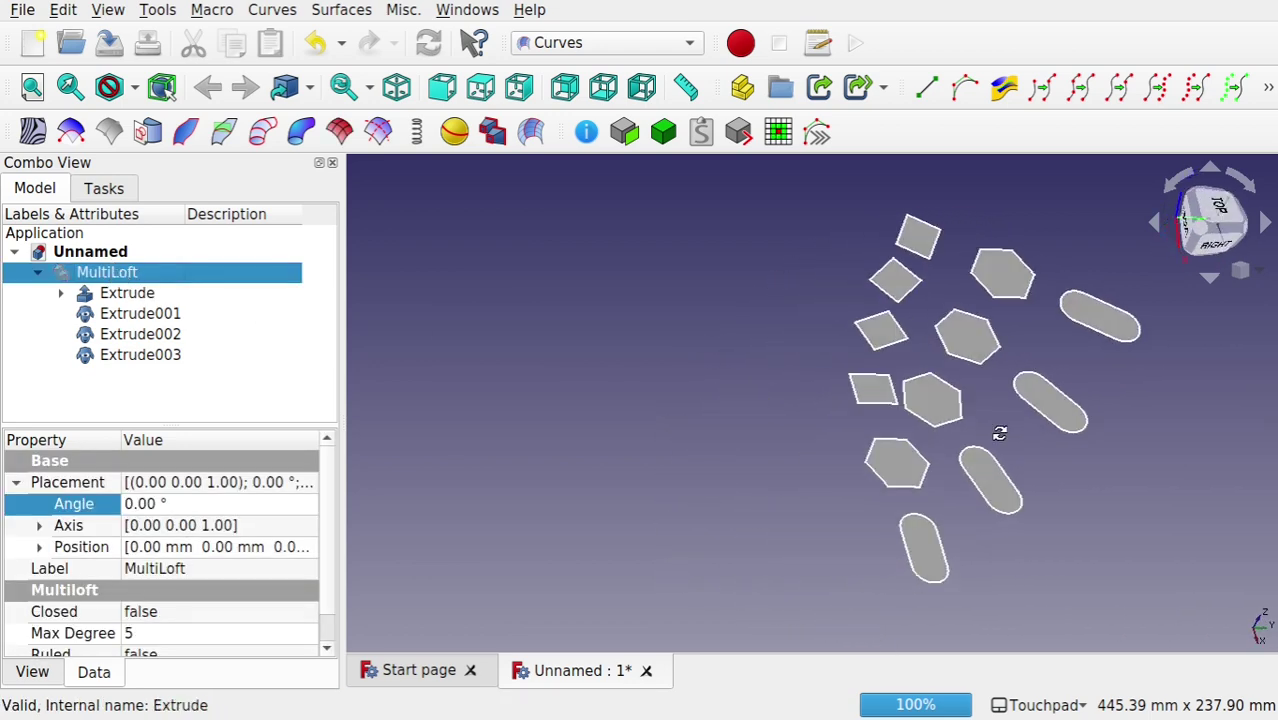
middle_click_drag(970, 334, 1060, 315)
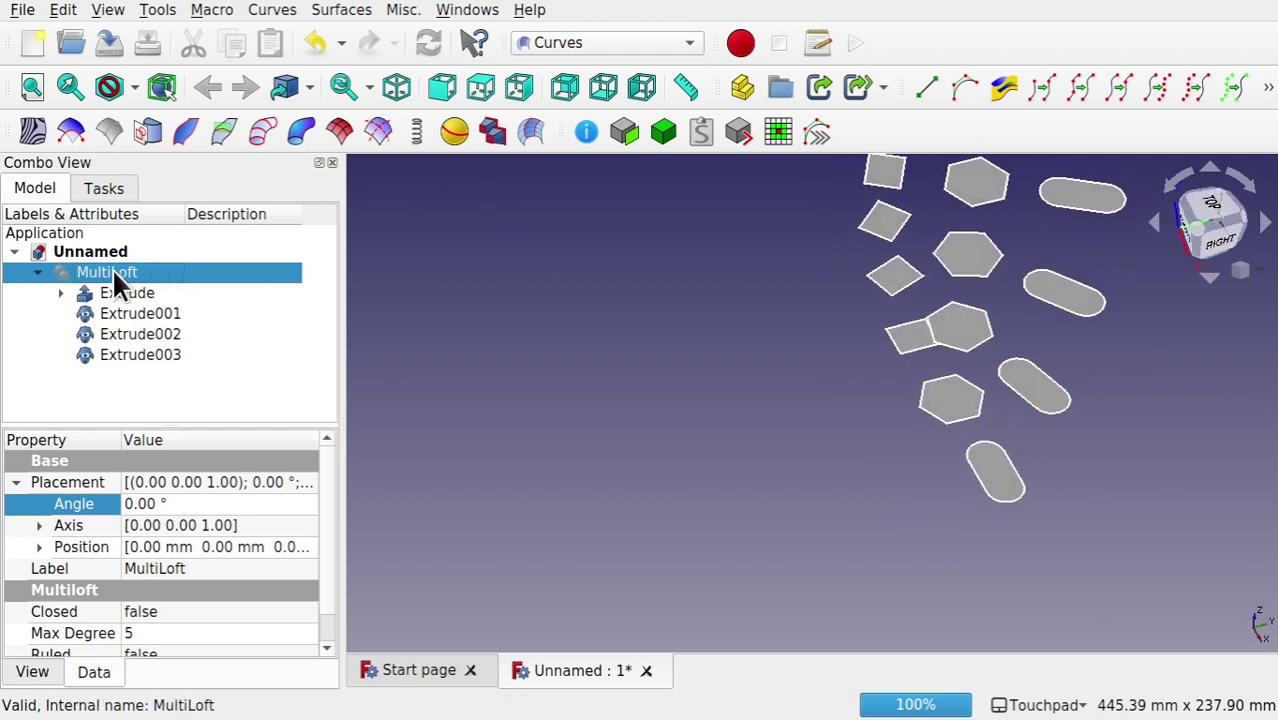
left_click(121, 314)
left_click(127, 335)
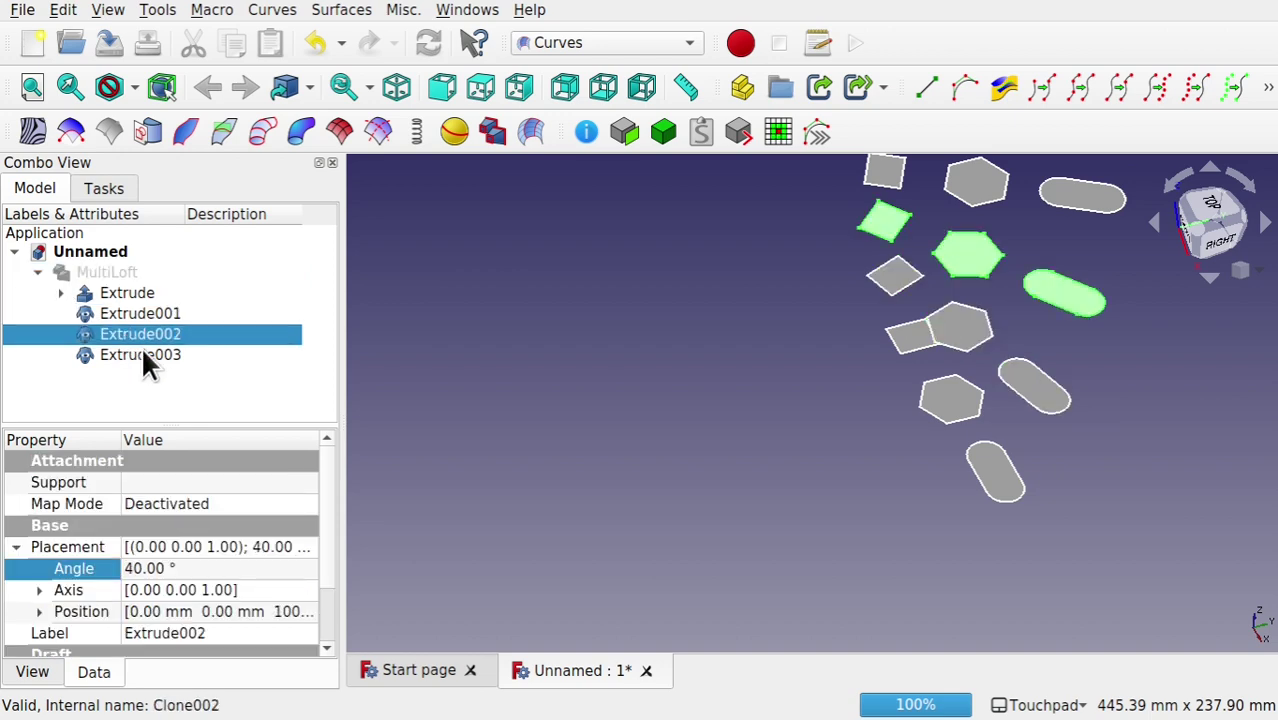
left_click(147, 355)
- Add a rectangle of about 38.5 x 32.6 mm to the source extrusion's sketch, across the vertical axis below the hexagon, and close the sketch
left_click(61, 293)
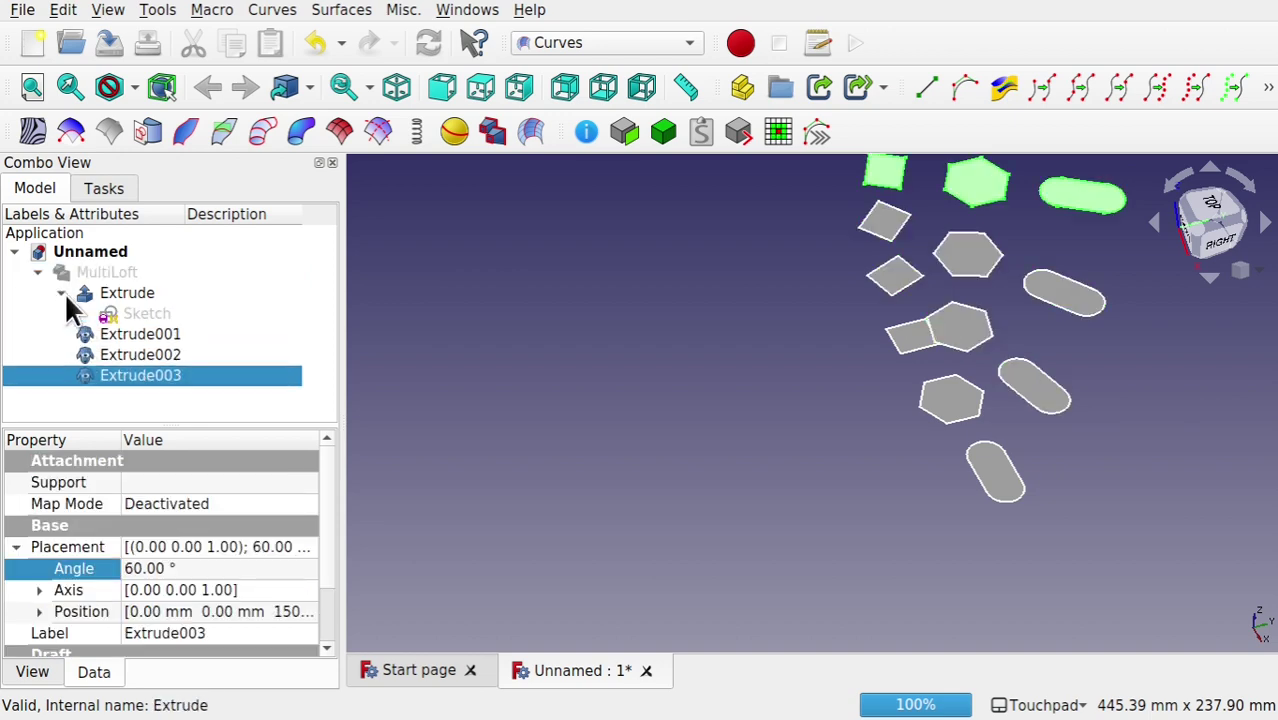
left_click(124, 314)
double_click(124, 314)
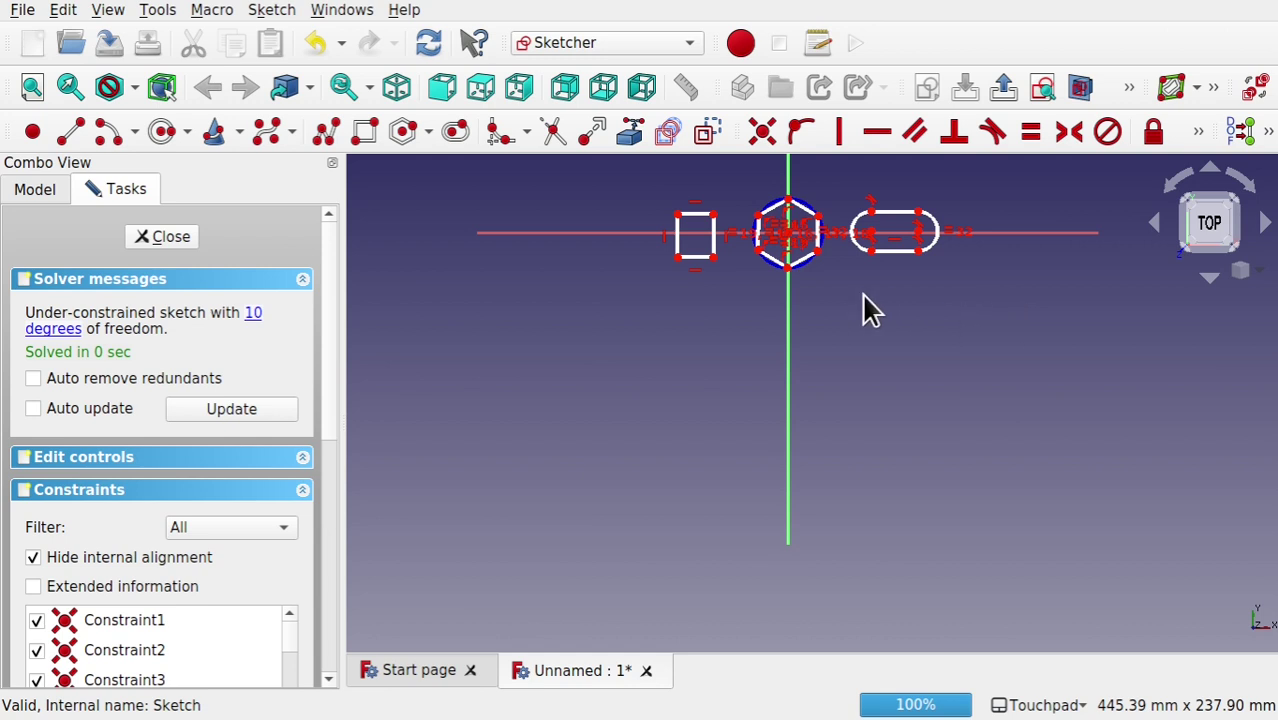
left_click(364, 132)
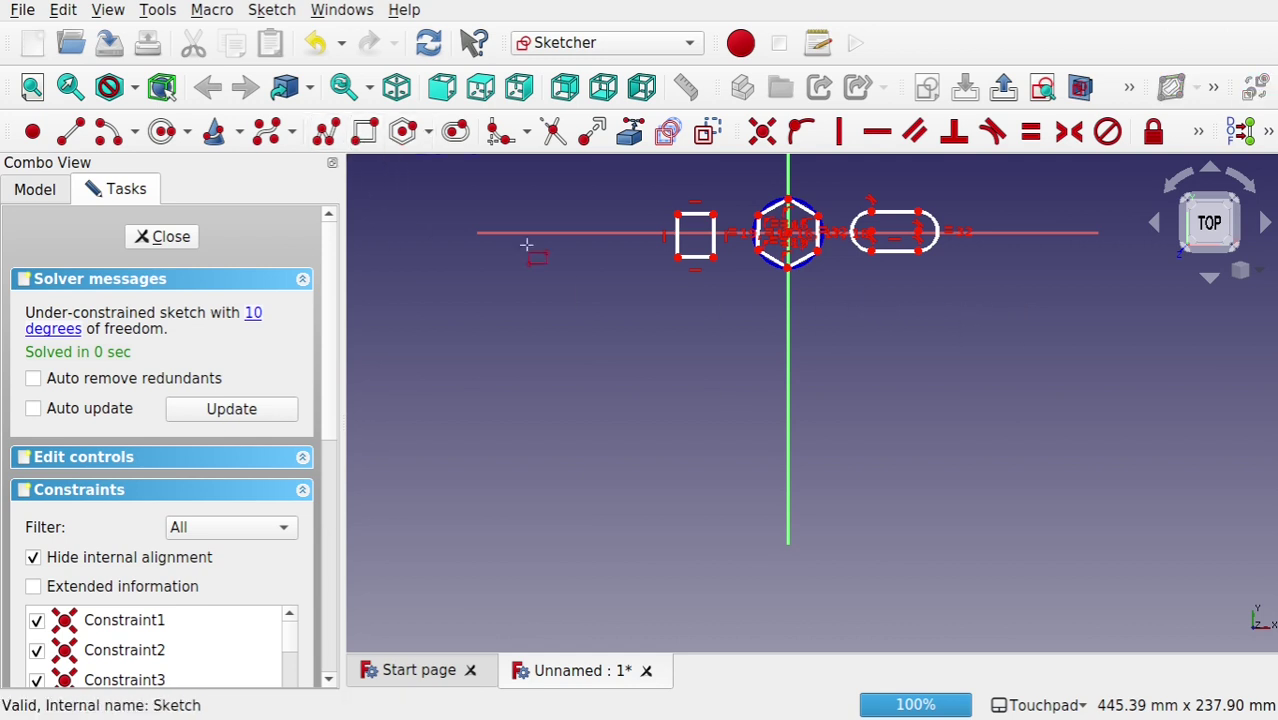
left_click(744, 330)
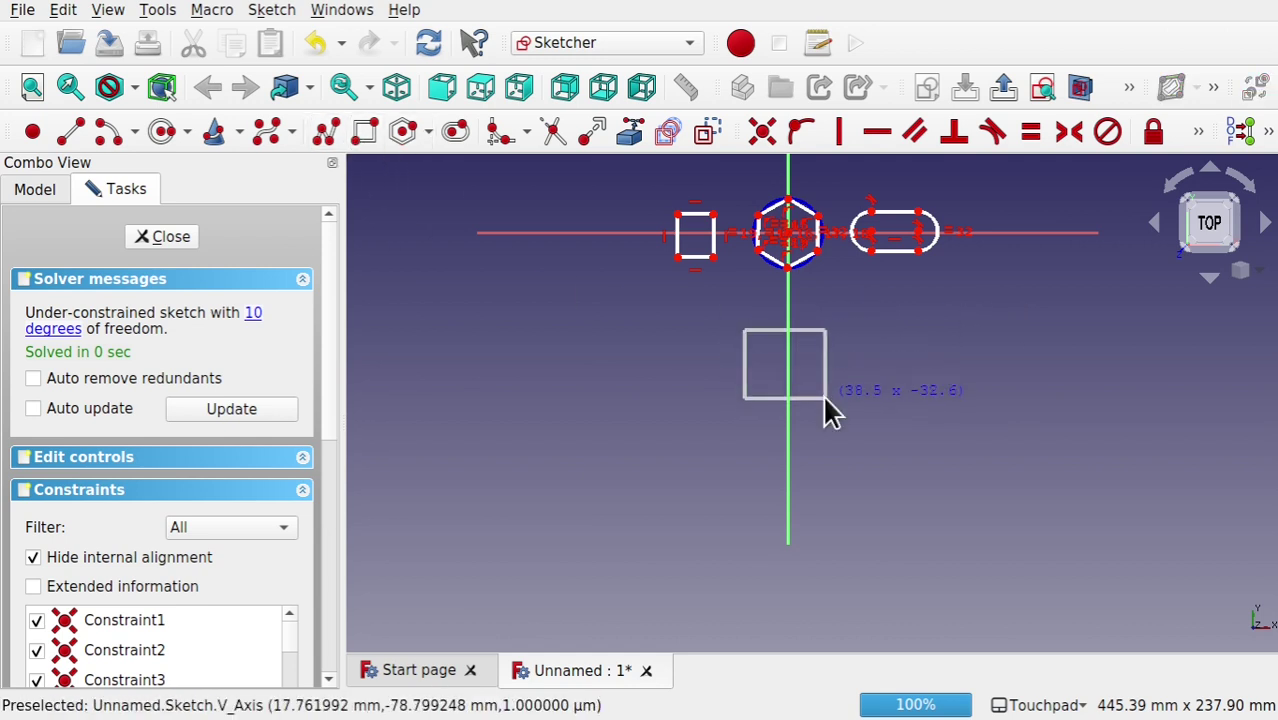
left_click(826, 398)
left_click(164, 236)
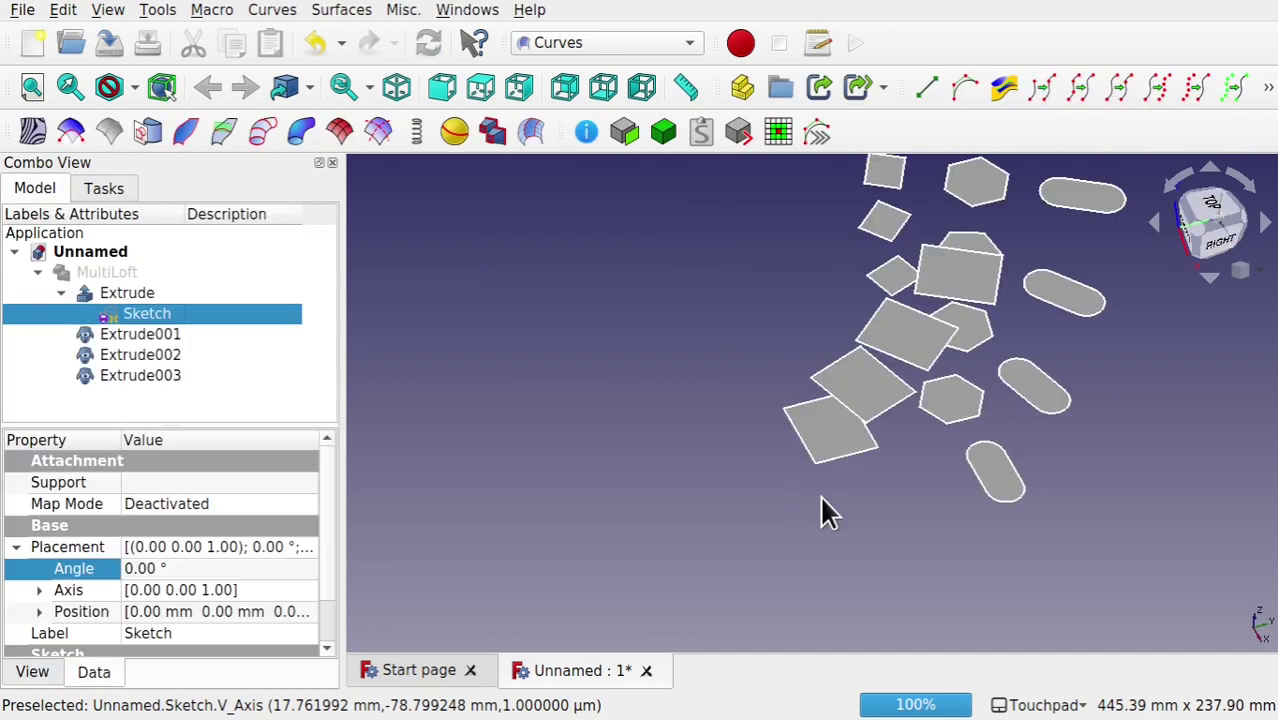
- Make the MultiLoft visible again and examine the loft through the added rectangular profile
scroll(897, 395, "down", 3)
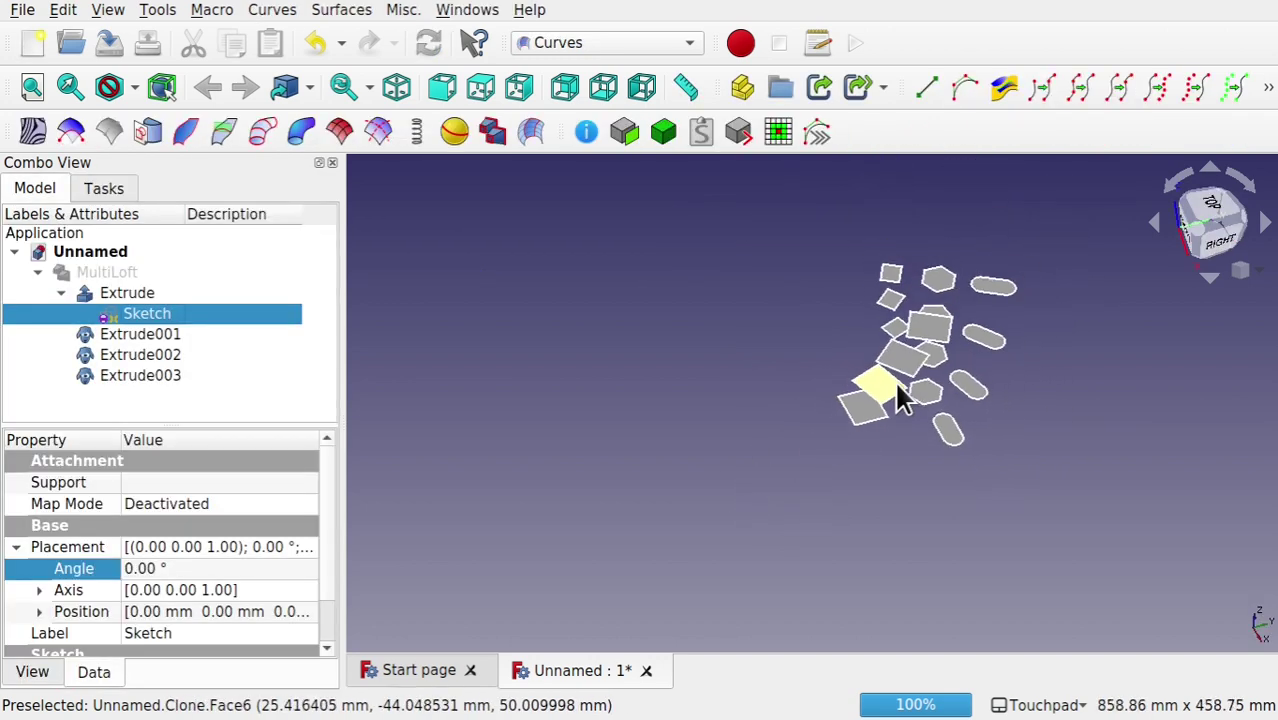
left_click(104, 276)
key("space")
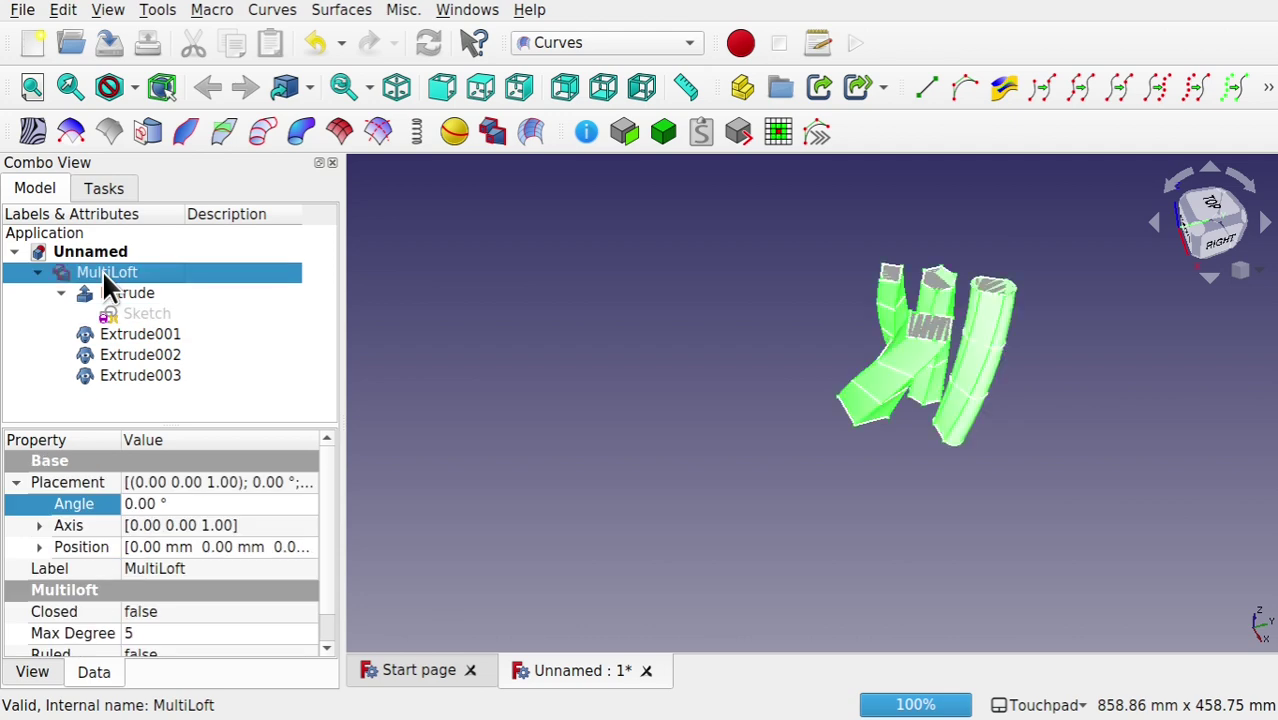
mouse_move(812, 438)
left_mouse_down("alt")
mouse_move(947, 526)
mouse_move(1064, 549)
mouse_move(733, 268)
mouse_move(836, 225)
mouse_move(909, 494)
mouse_move(873, 486)
mouse_move(944, 374)
mouse_move(945, 199)
mouse_move(933, 354)
mouse_move(856, 365)
left_mouse_up("alt")
scroll(942, 378, "up", 5)
- Reopen the source sketch and delete both rectangles, keeping the hexagon and the slot
double_click(147, 314)
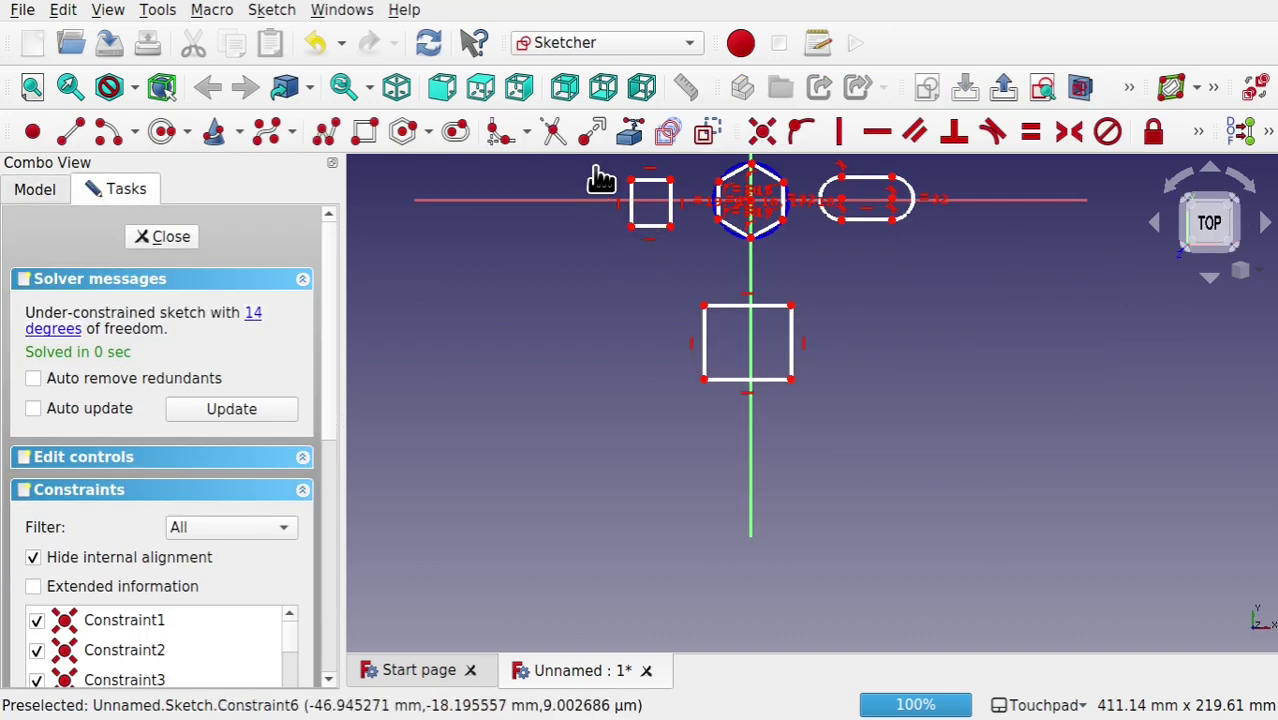
left_click_drag(595, 168, 856, 414)
key("Delete")
key("Delete")
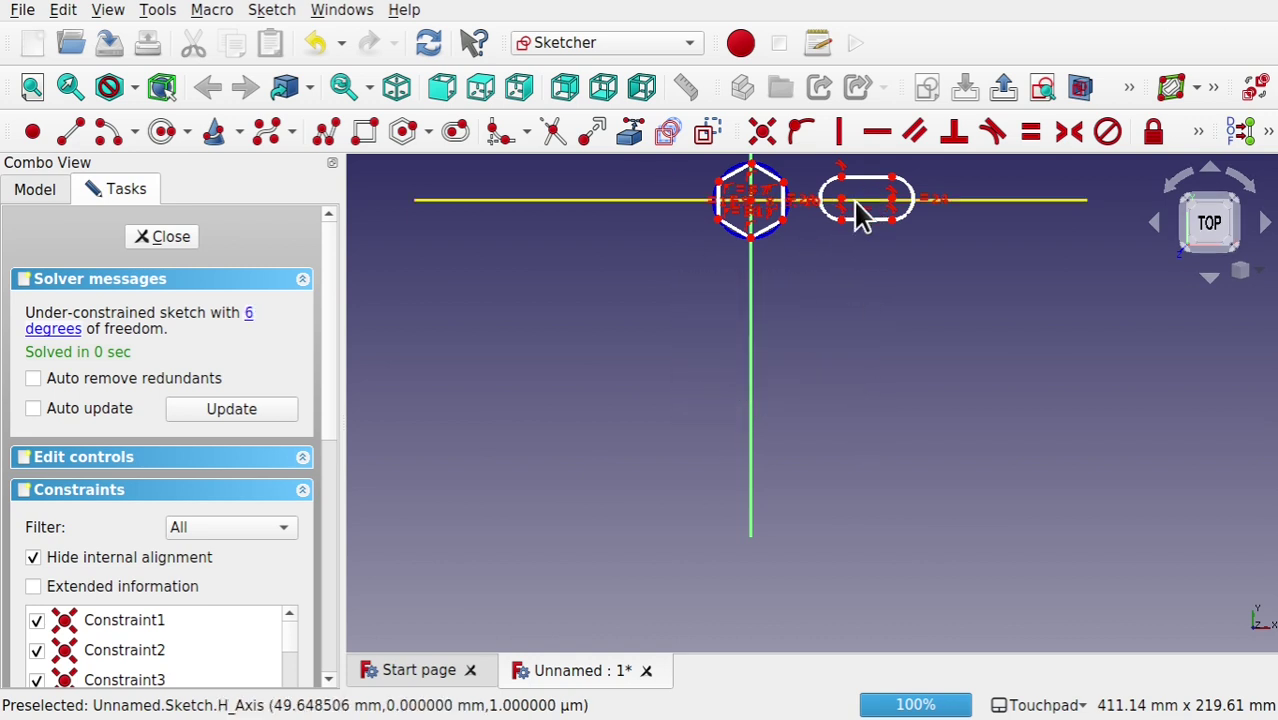
- Lengthen and widen the slot, move its left arc centre to about (64, -56) mm, and close the sketch
left_click_drag(843, 214, 1061, 208)
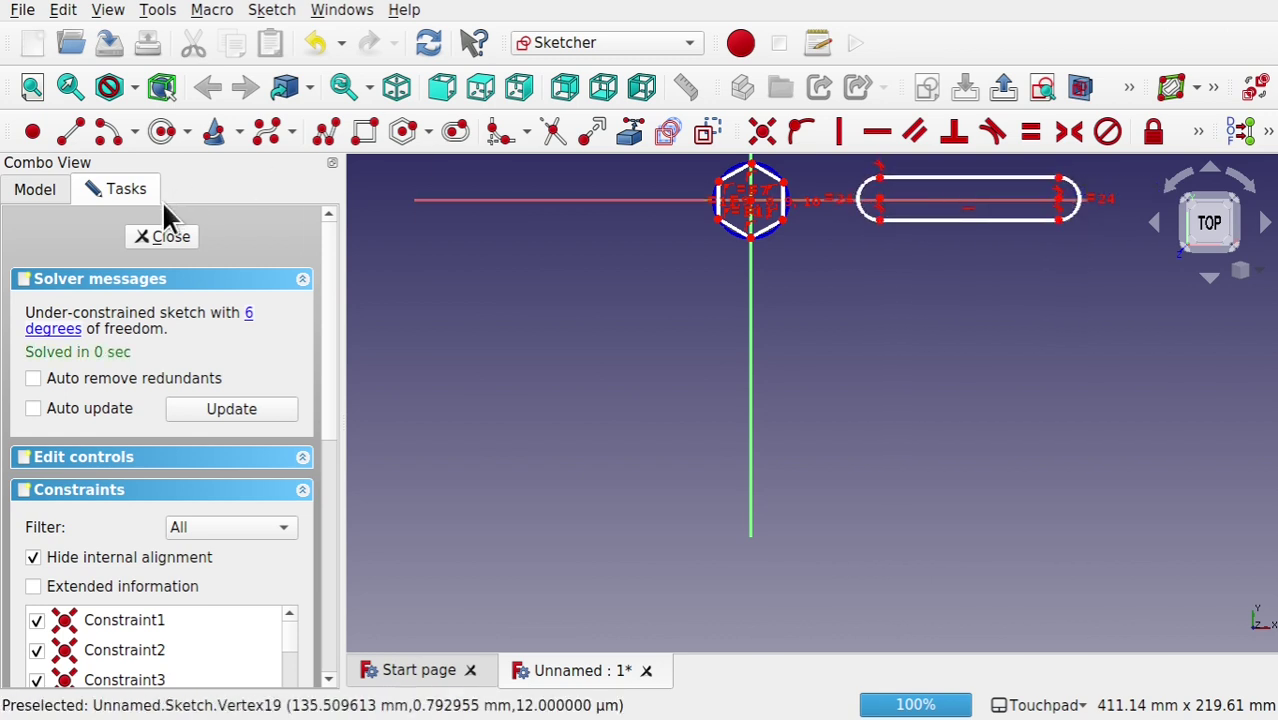
left_click_drag(962, 222, 962, 280)
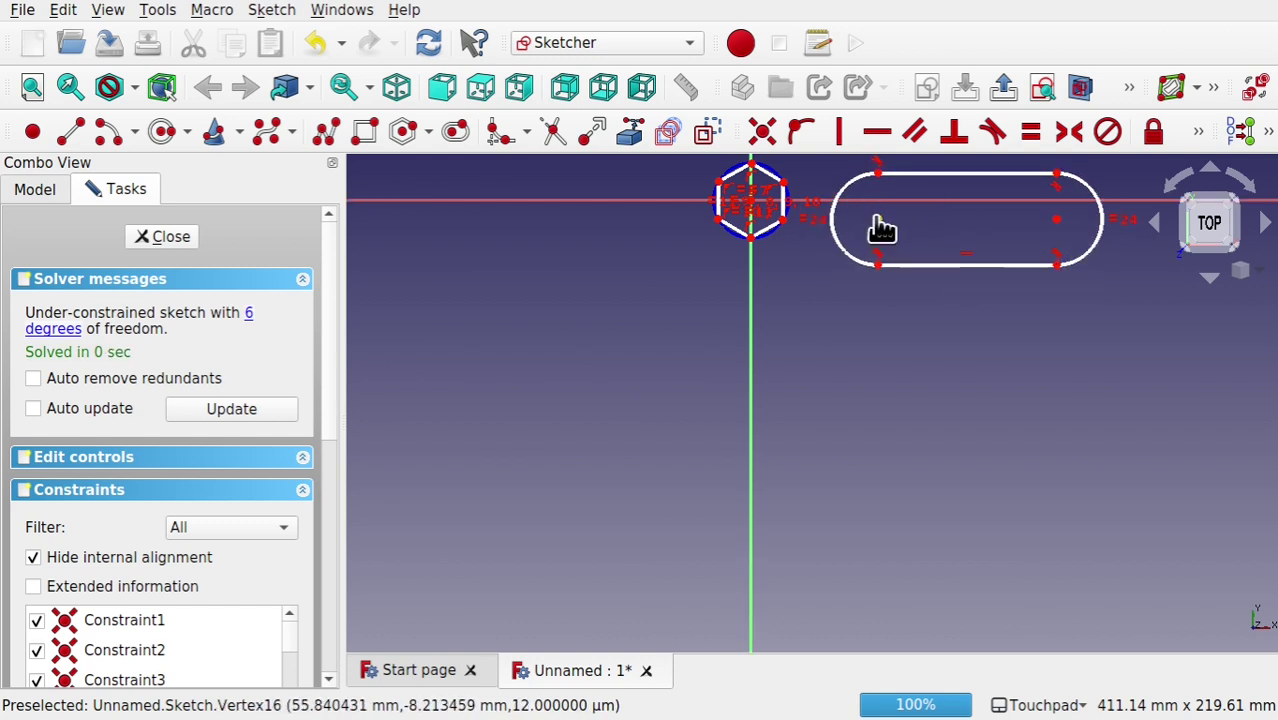
left_click_drag(880, 228, 896, 328)
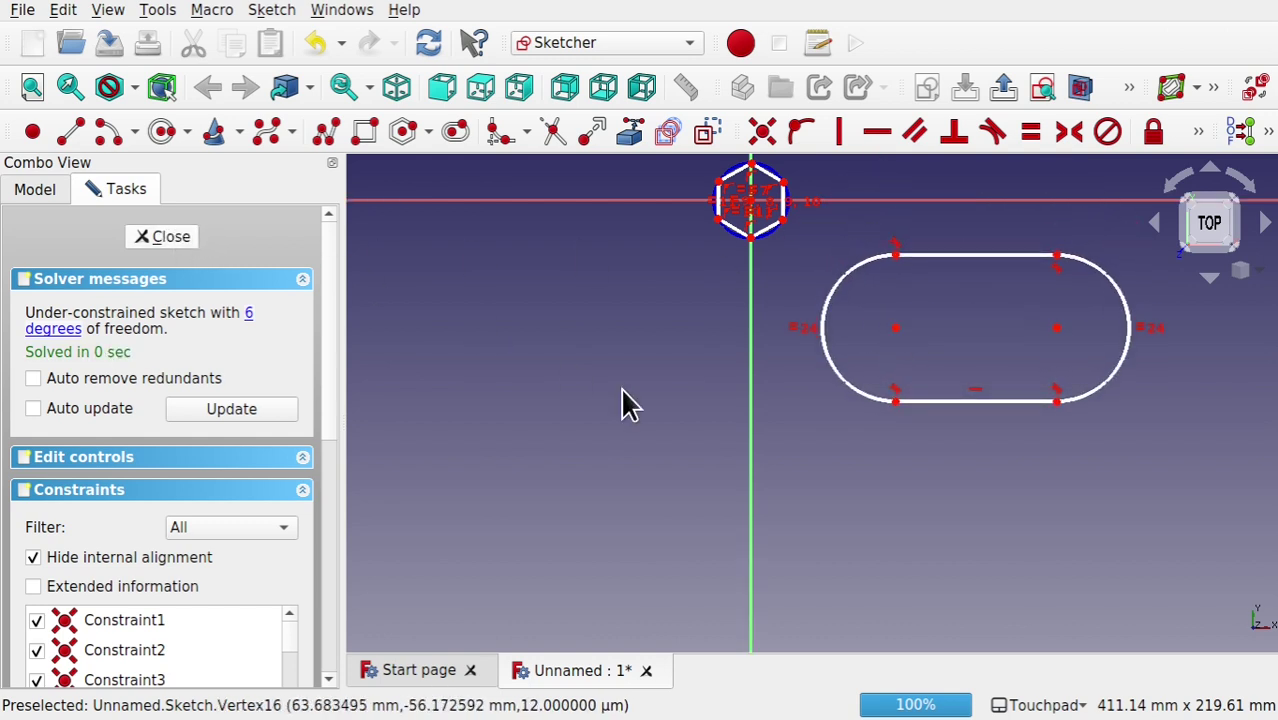
key("Escape")
left_click_drag(675, 422, 1040, 478)
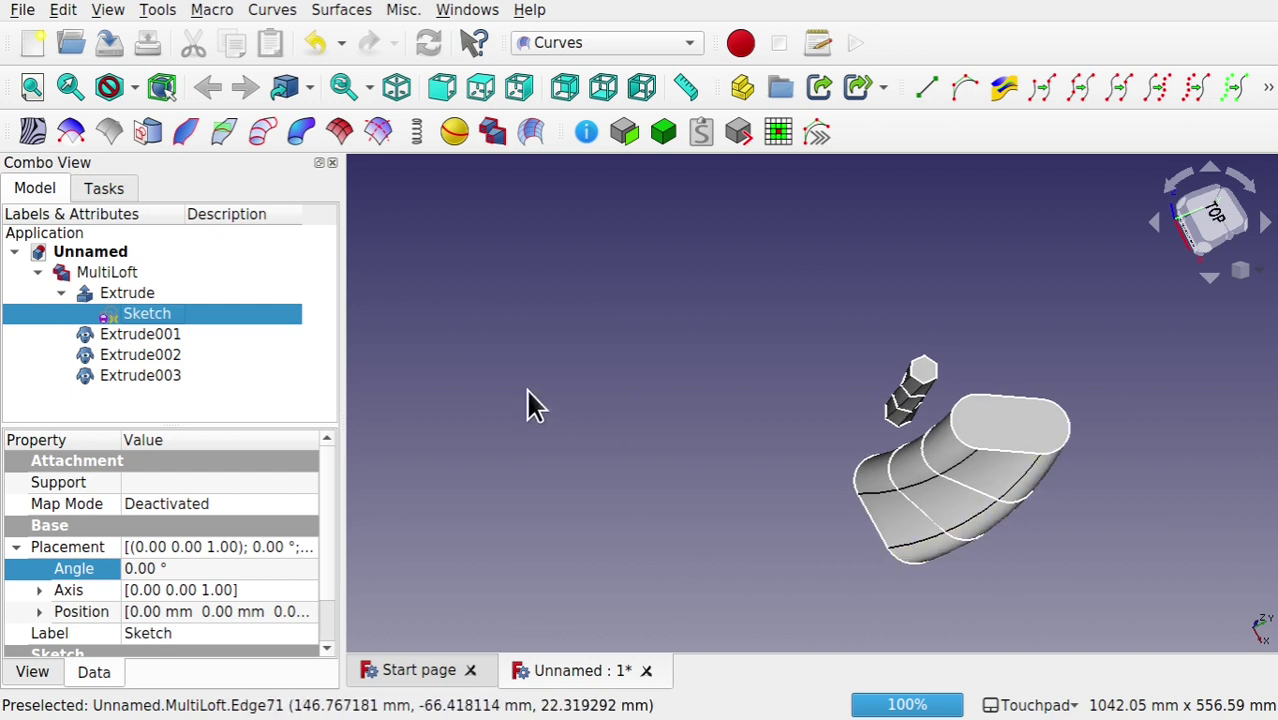
- Set the y component of the first clone's placement rotation axis (Extrude001) to 1
left_click(135, 334)
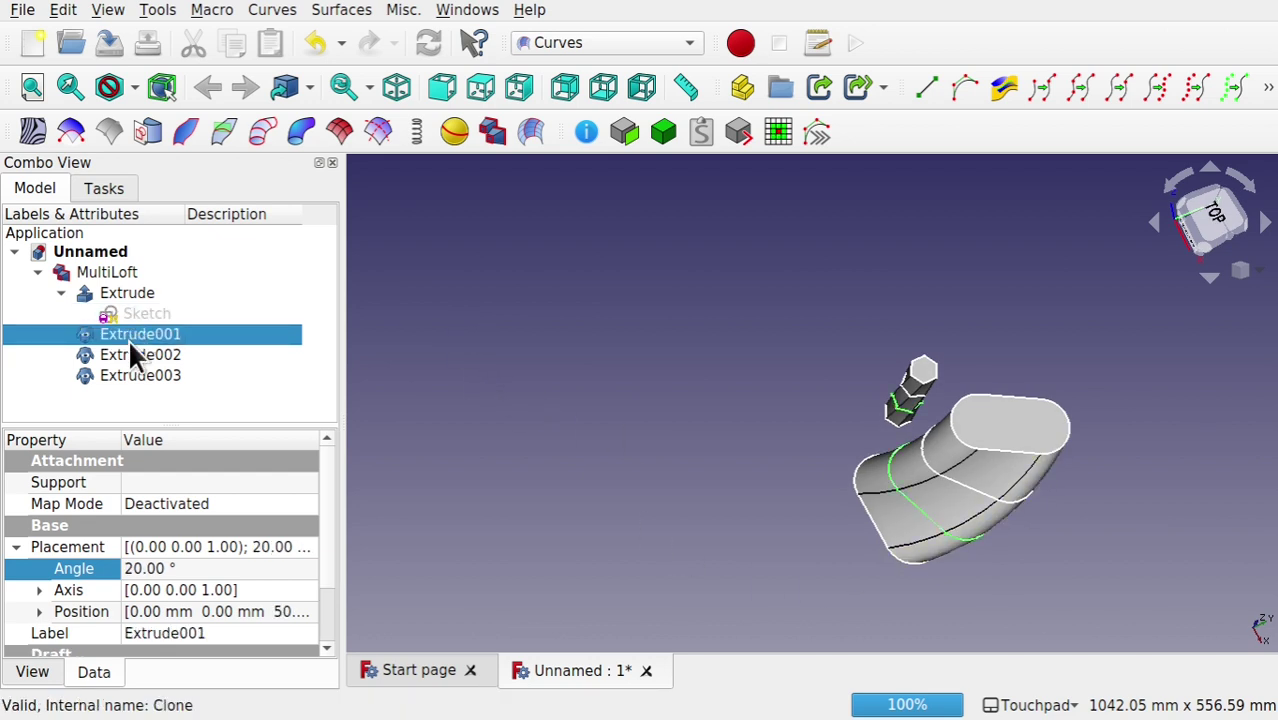
left_click(39, 590)
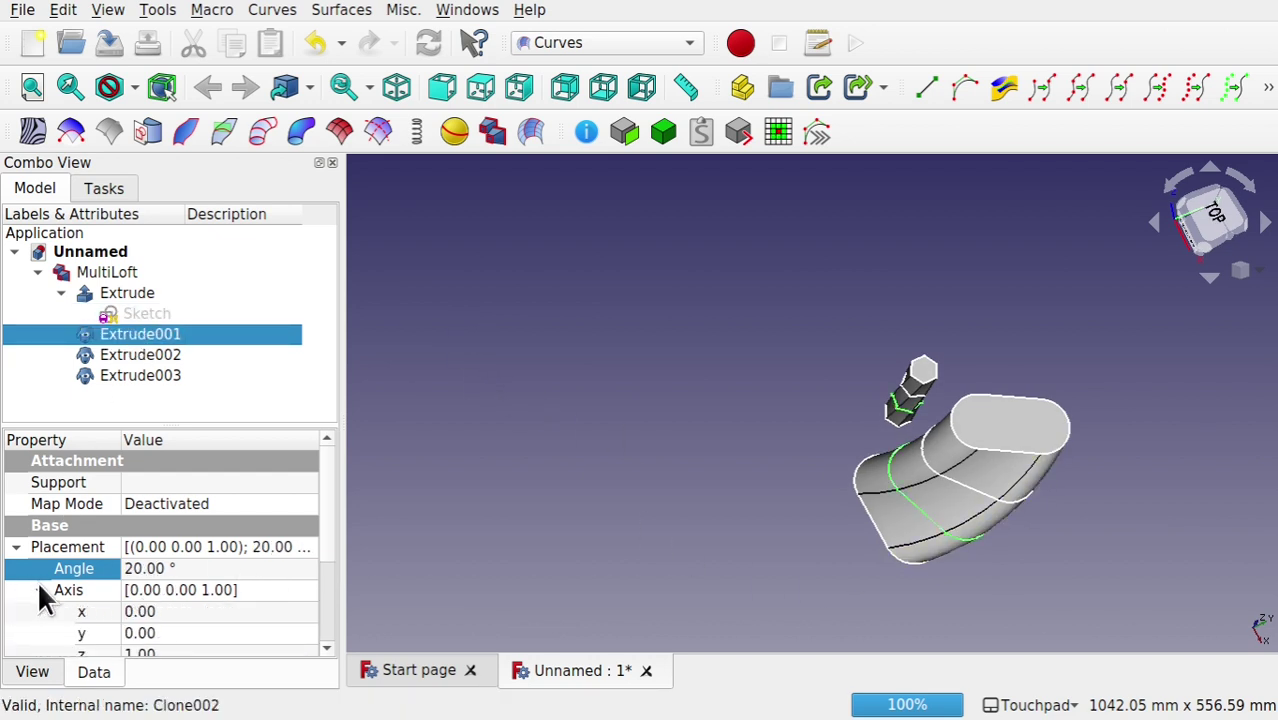
scroll(330, 545, "down", 1)
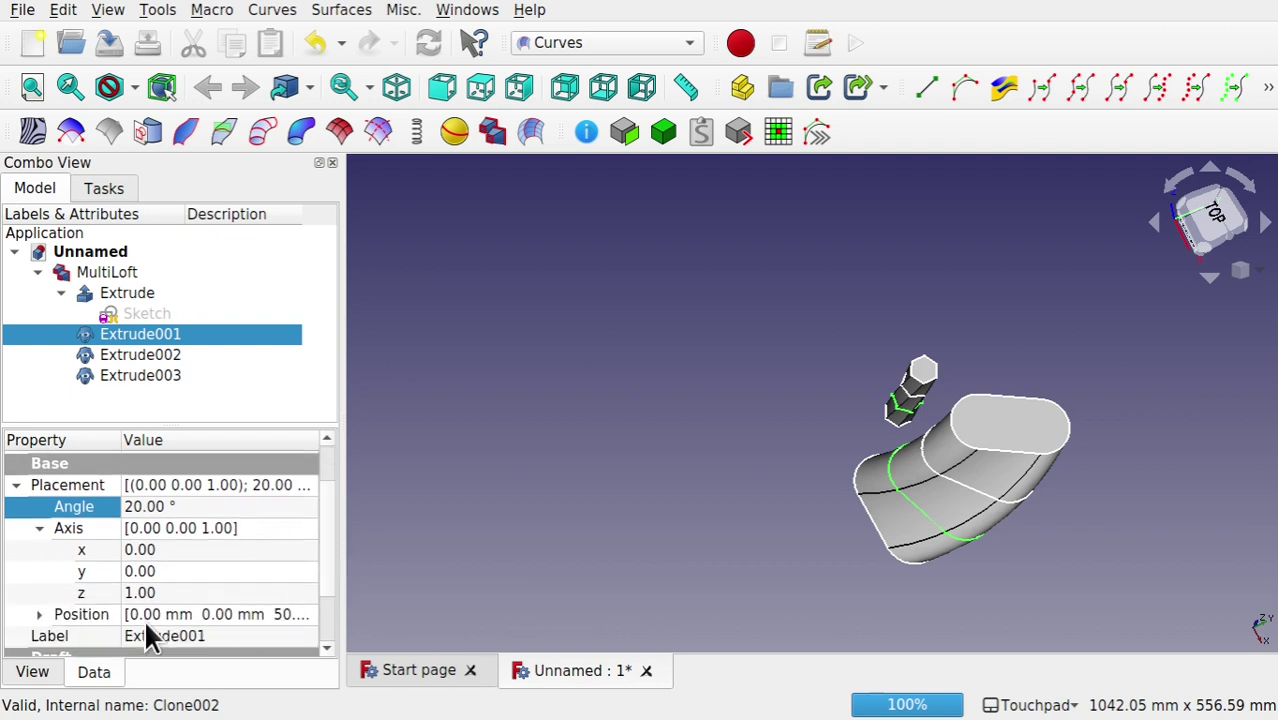
left_click(190, 571)
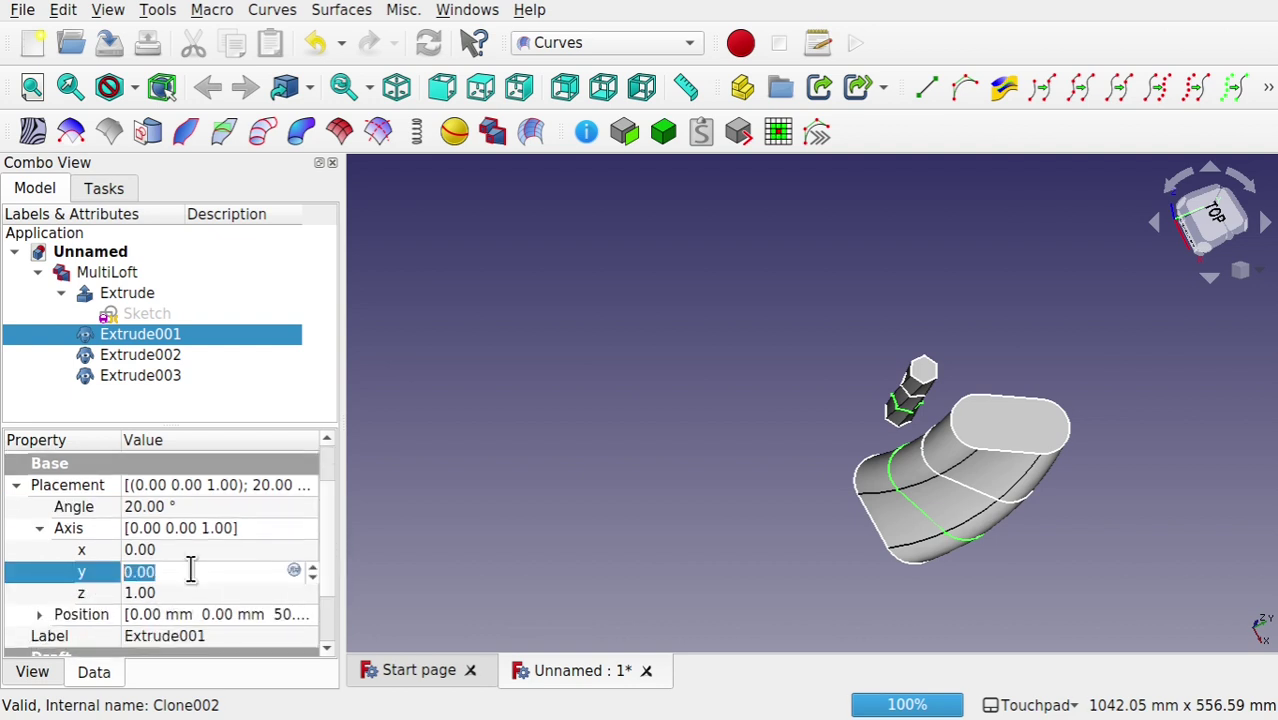
type("1")
left_click(213, 590)
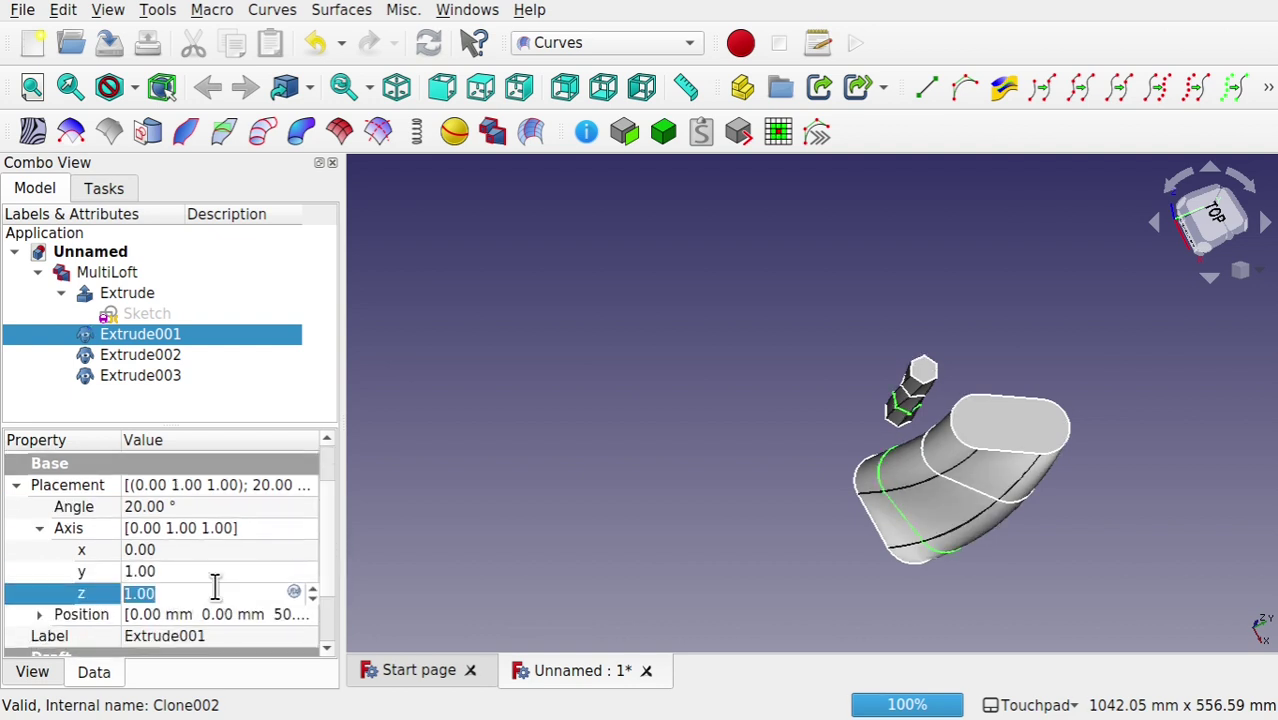
key("alt")
key("alt")
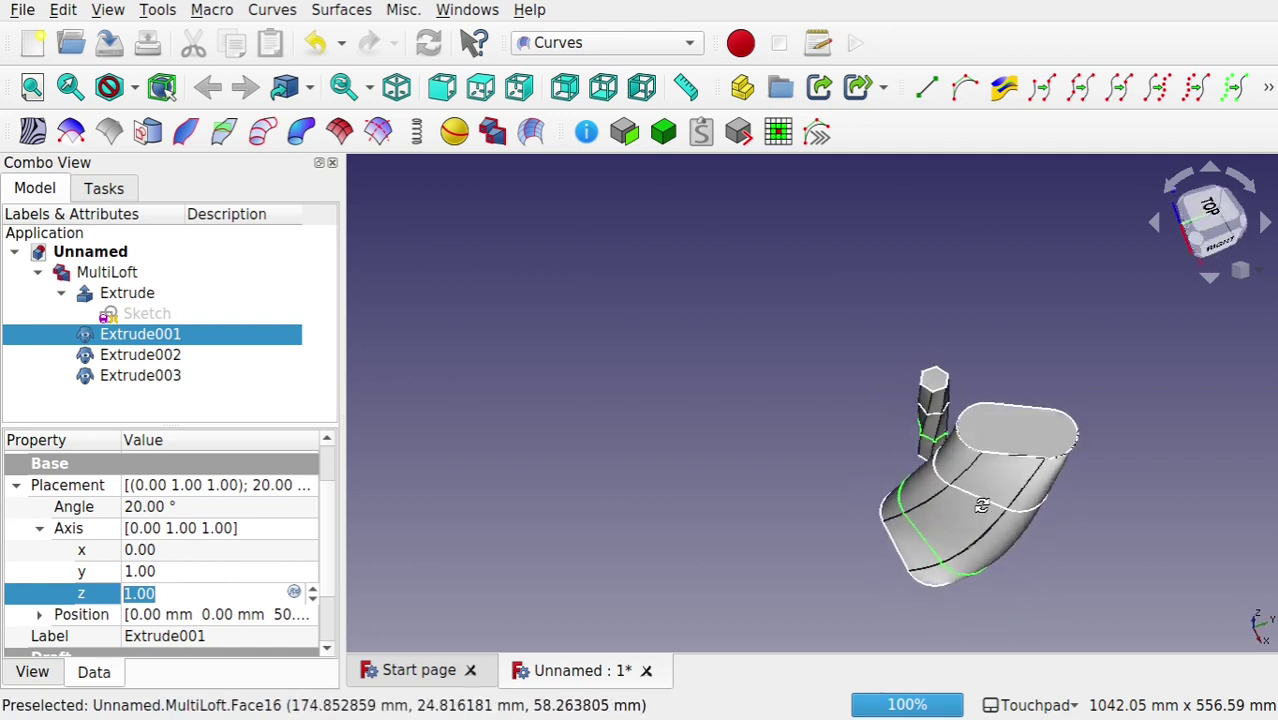
- Set the x component of the second clone's placement rotation axis (Extrude002) to 1
left_click(143, 354)
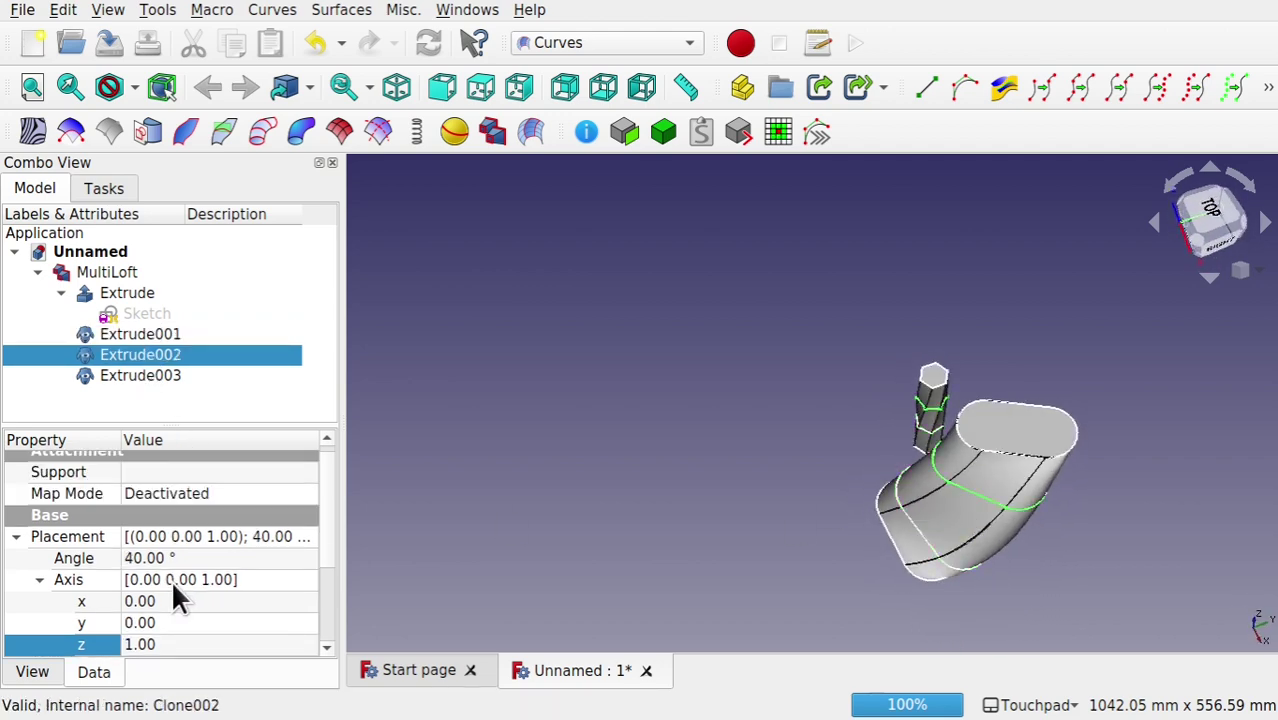
left_click(199, 602)
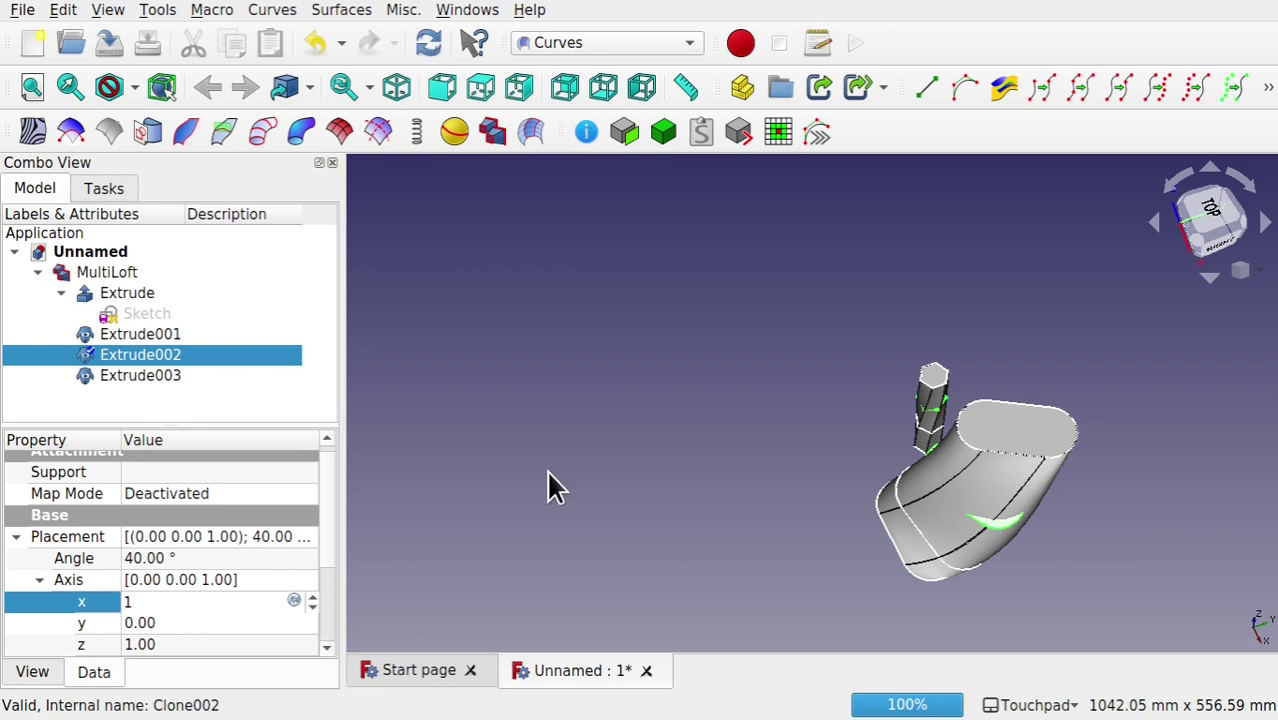
- Apply the edited rotation axis of the second clone and clear the selection
left_click(781, 496)
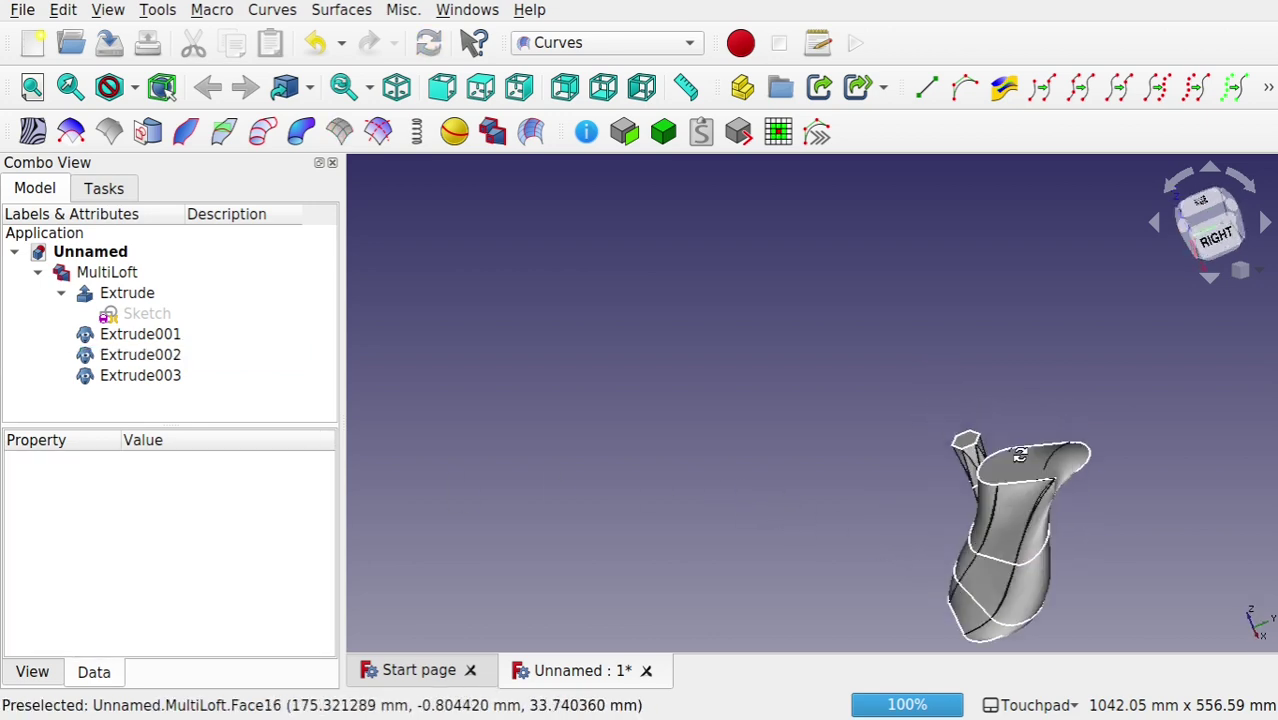
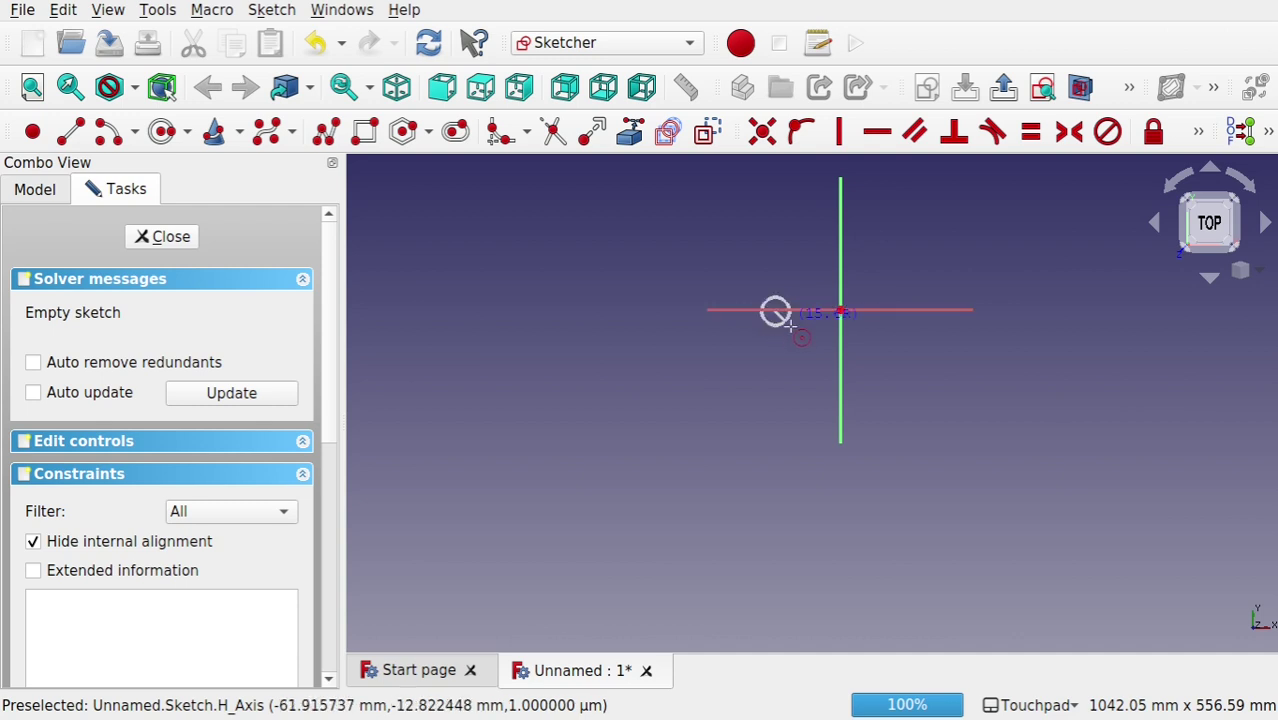
- Sketch two circles centred on the horizontal axis at about x = -72 mm and x = 82 mm, the left one about 49 mm in diameter
left_click(799, 316)
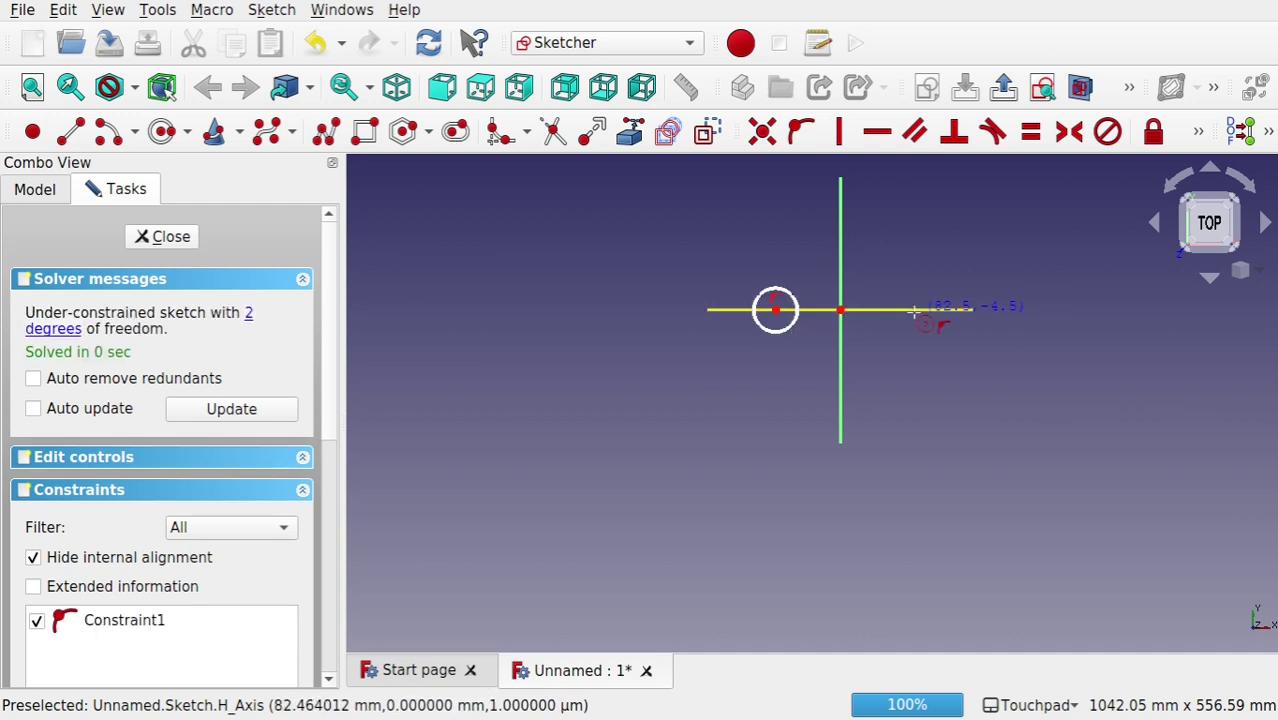
left_click(913, 311)
left_click(924, 324)
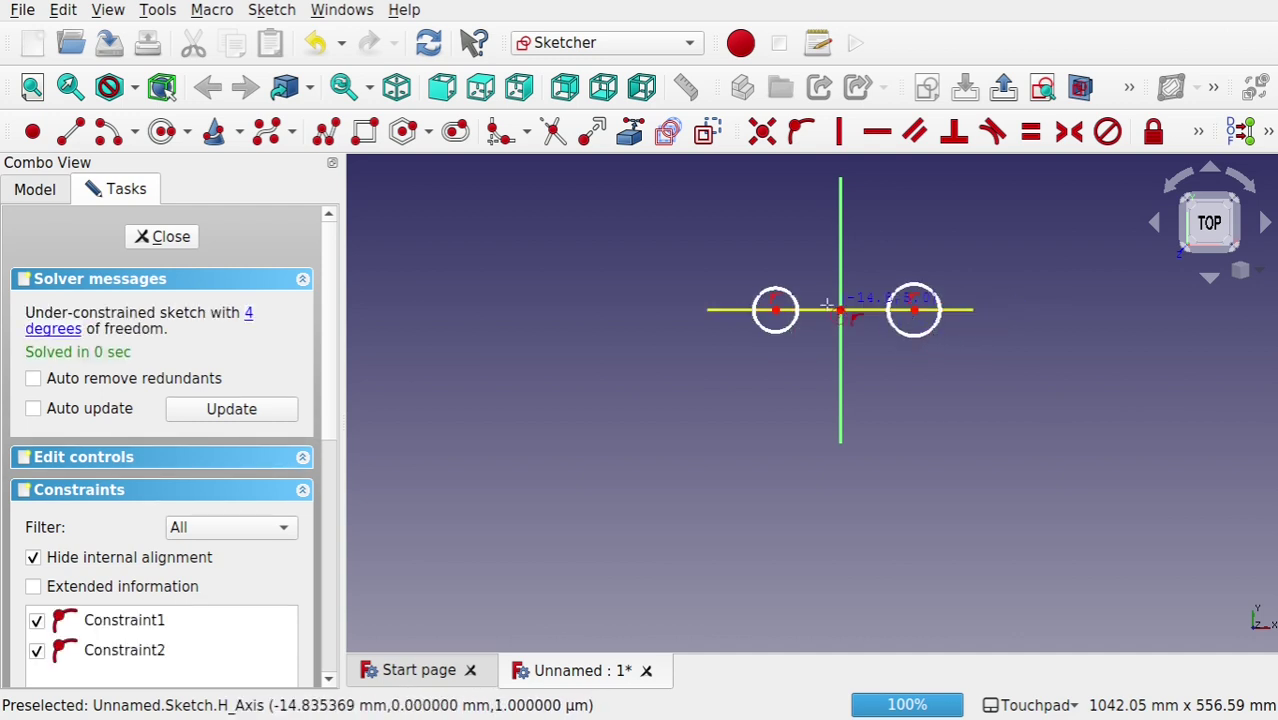
scroll(827, 310, "up", 3)
scroll(827, 304, "up", 3)
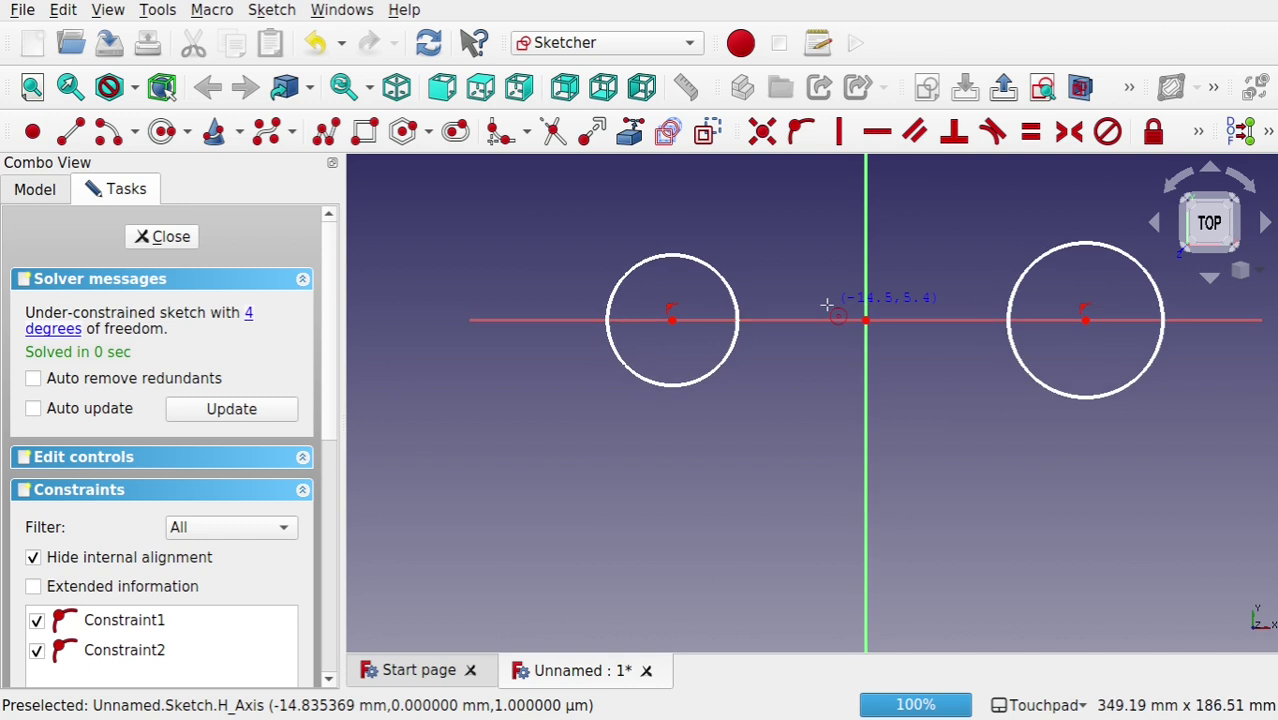
right_click(827, 304)
- Constrain the left circle's diameter to 30 mm and make the right circle equal to it
left_click(726, 367)
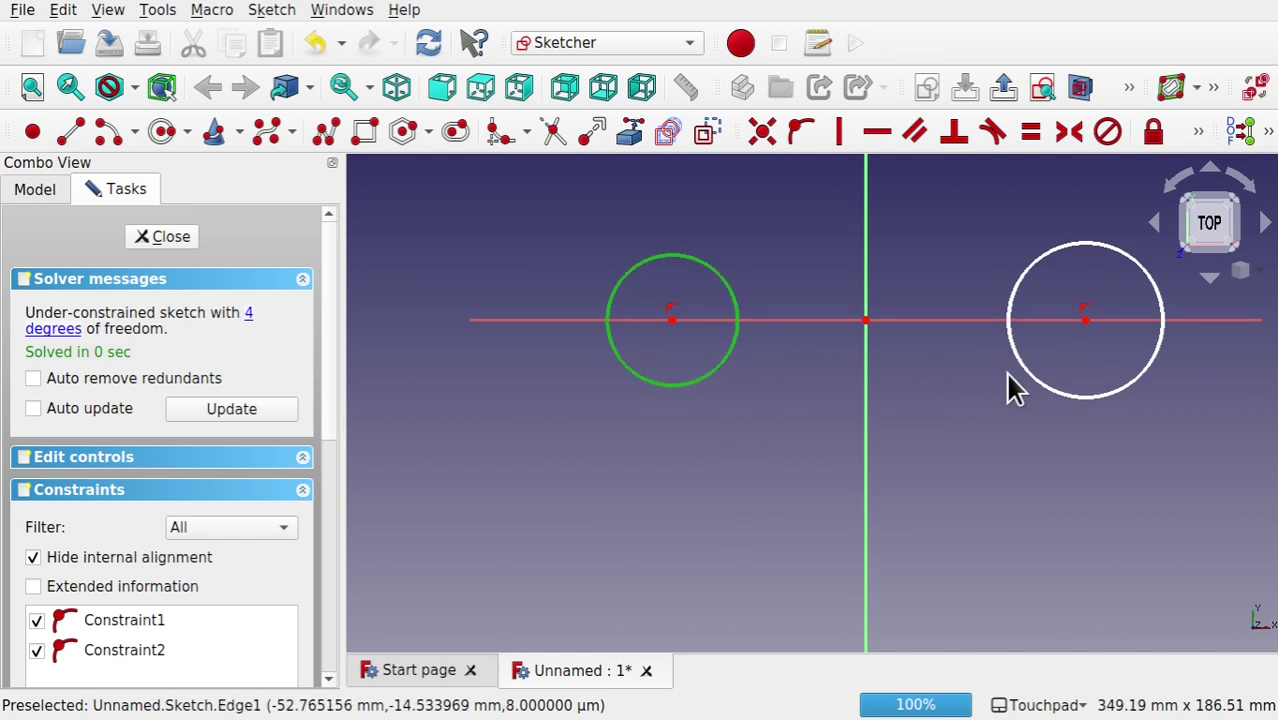
left_click(1200, 136)
left_click(903, 176)
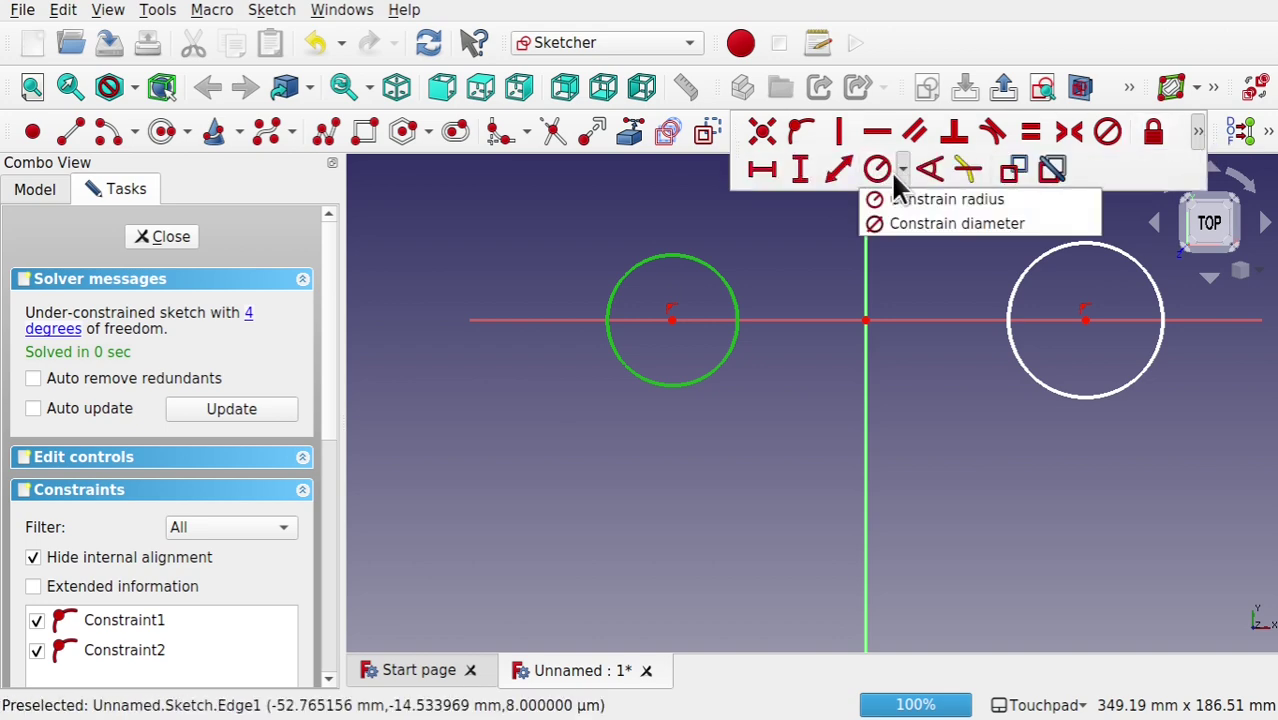
left_click(902, 222)
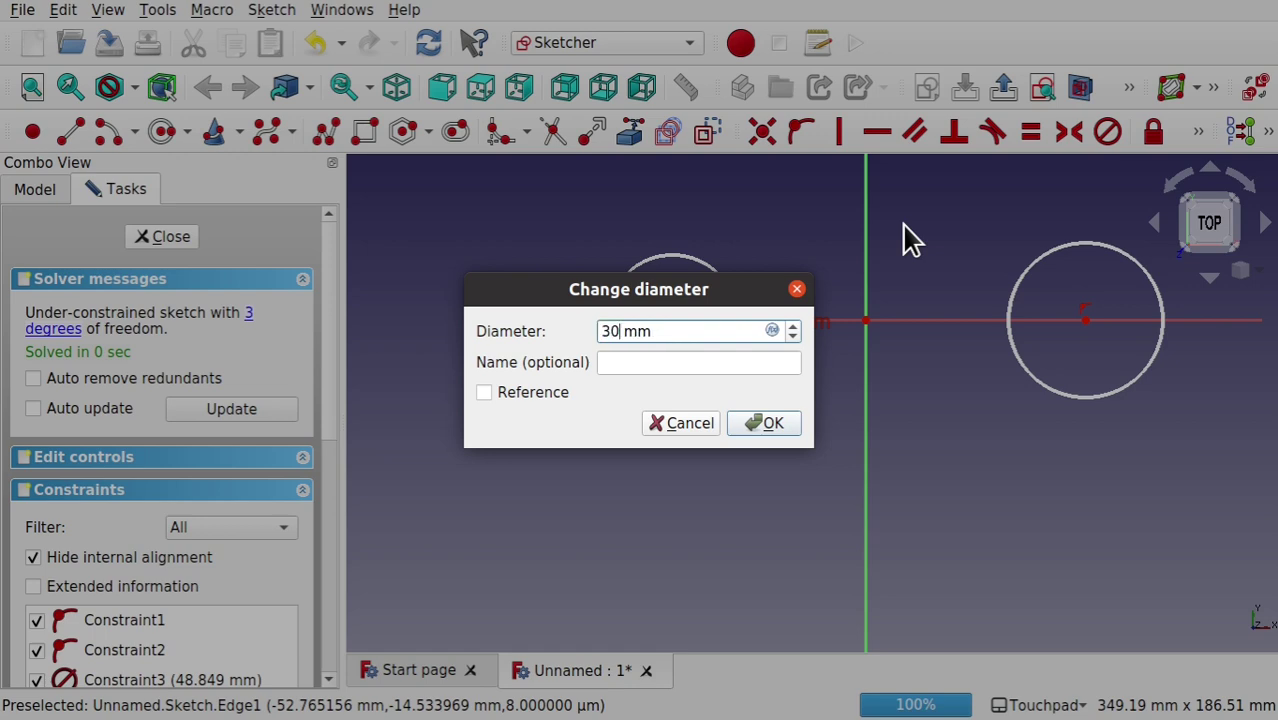
key("Return")
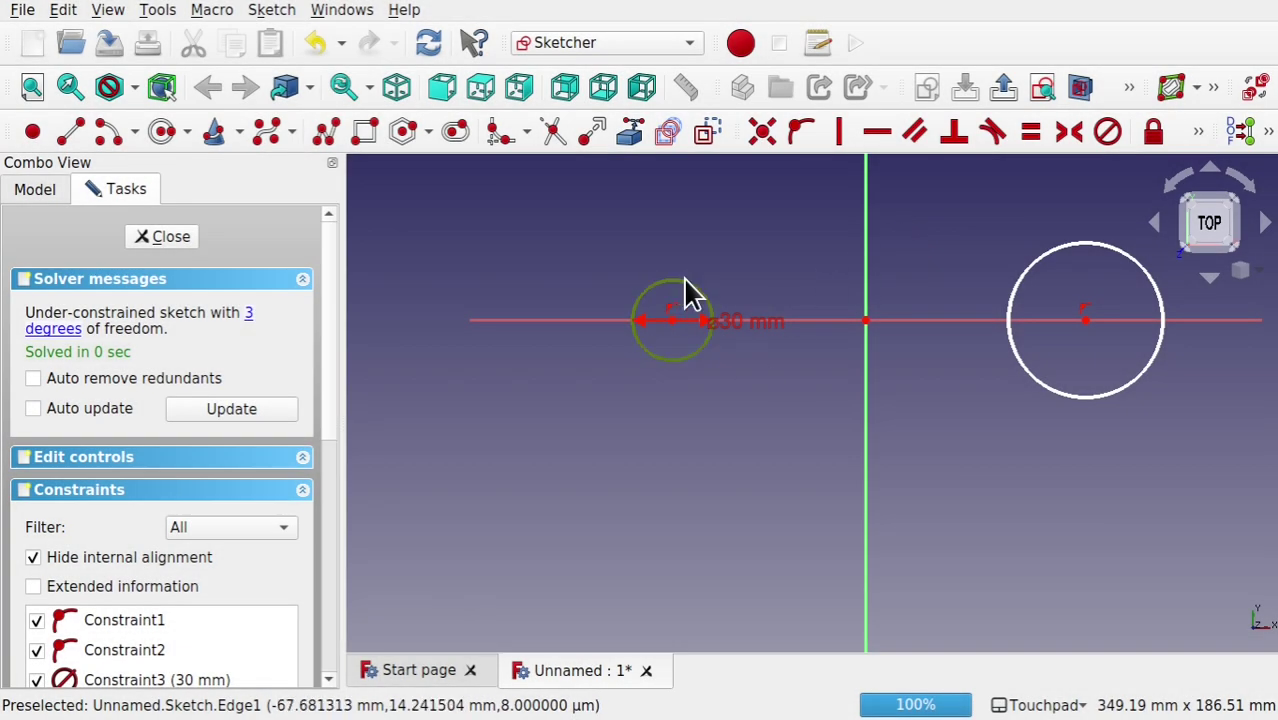
left_click(1107, 248)
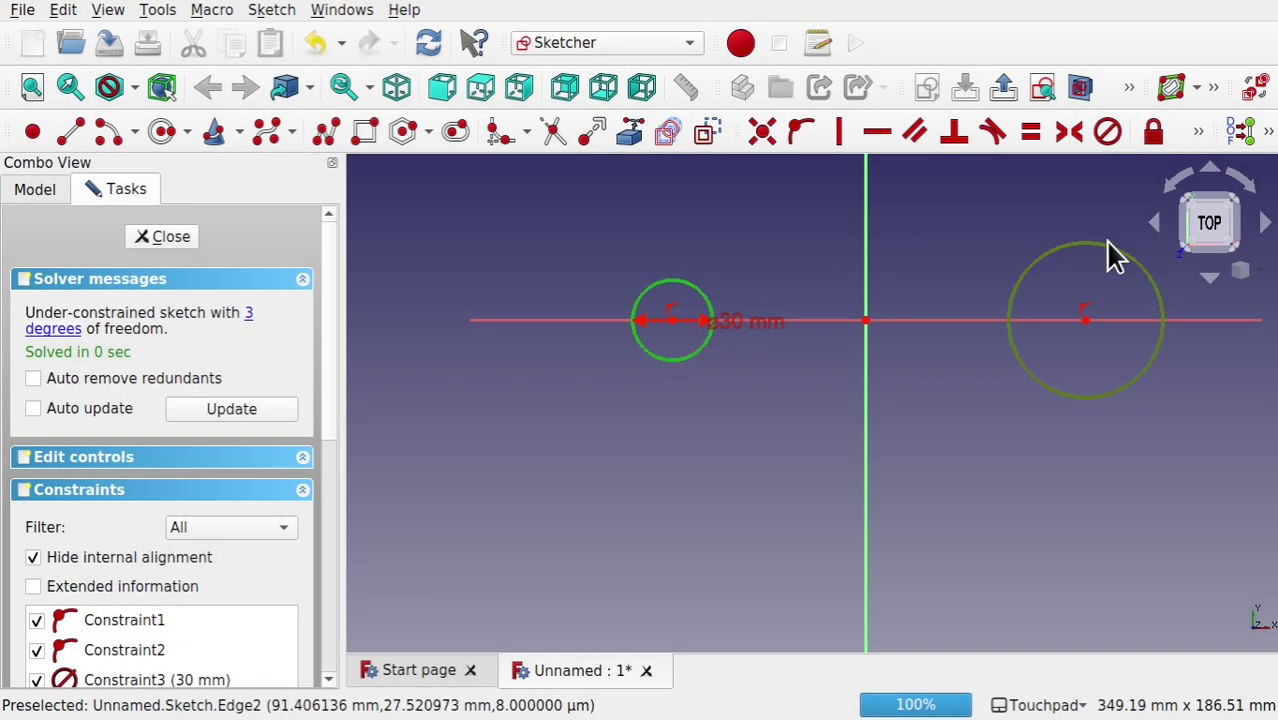
left_click(1030, 132)
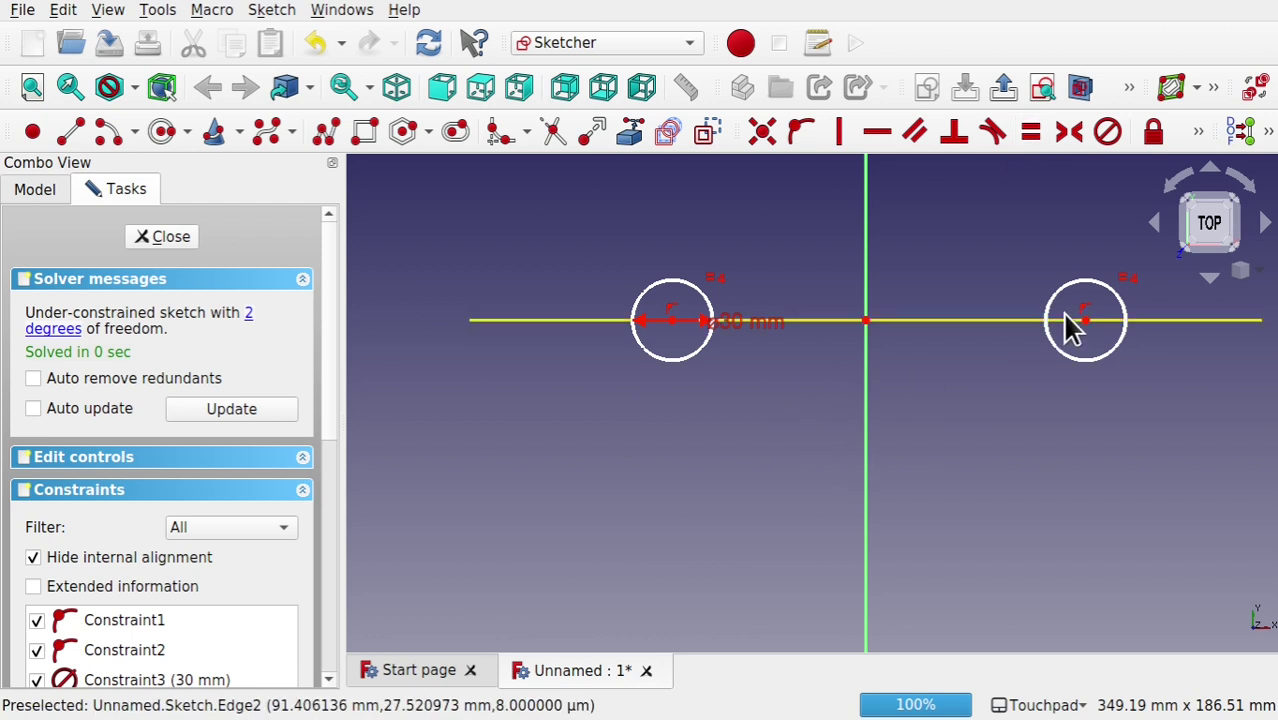
- Move both circles along the horizontal axis closer to the vertical axis, and close the sketch
left_click_drag(1085, 320, 1003, 320)
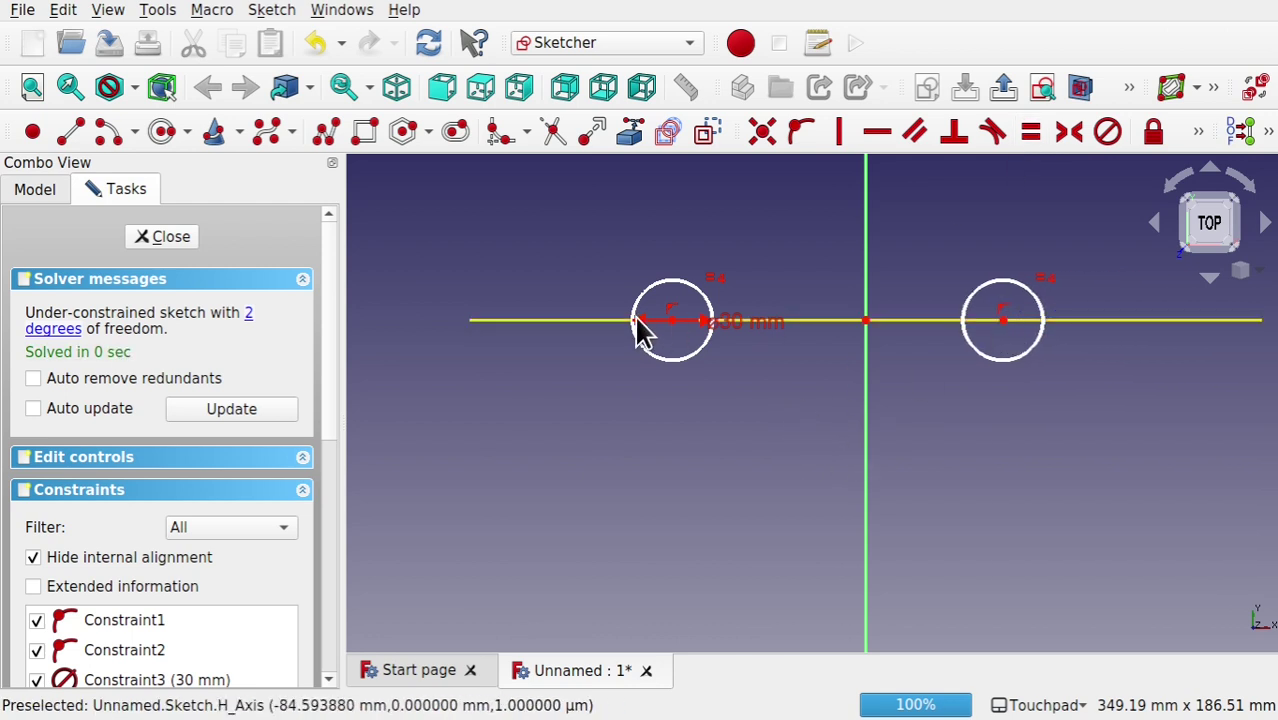
left_click_drag(680, 321, 714, 321)
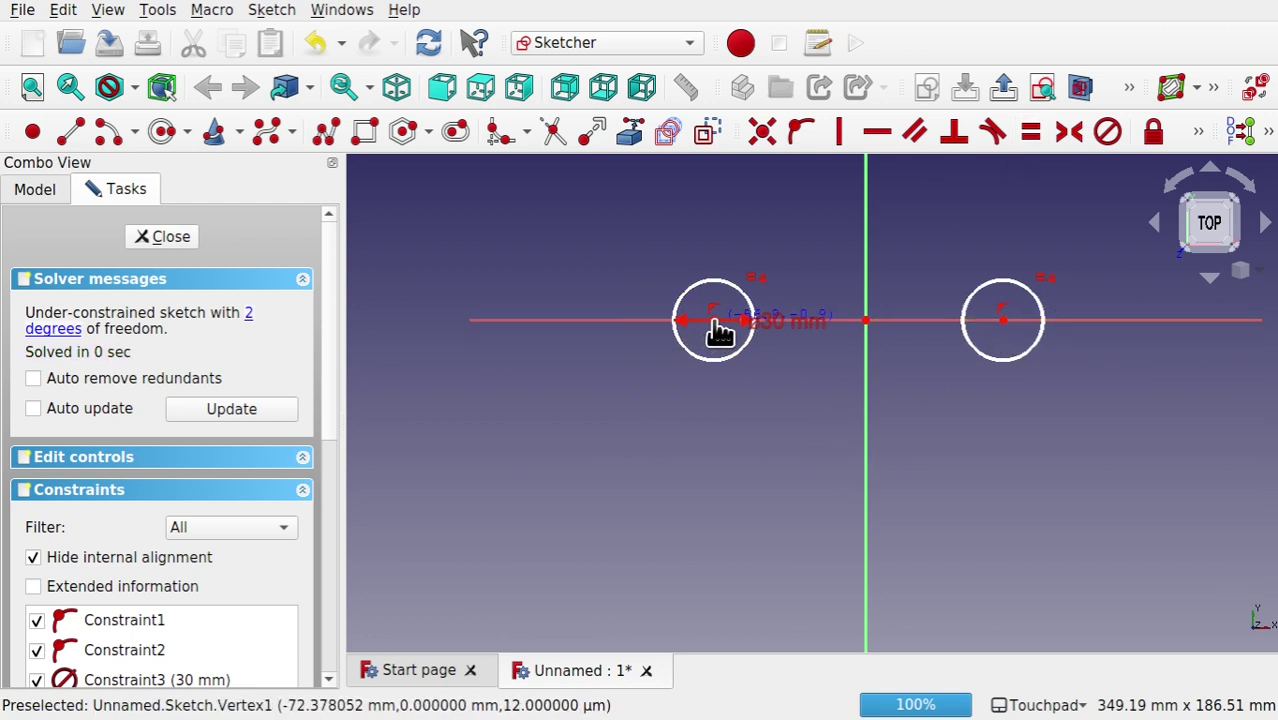
left_click(170, 237)
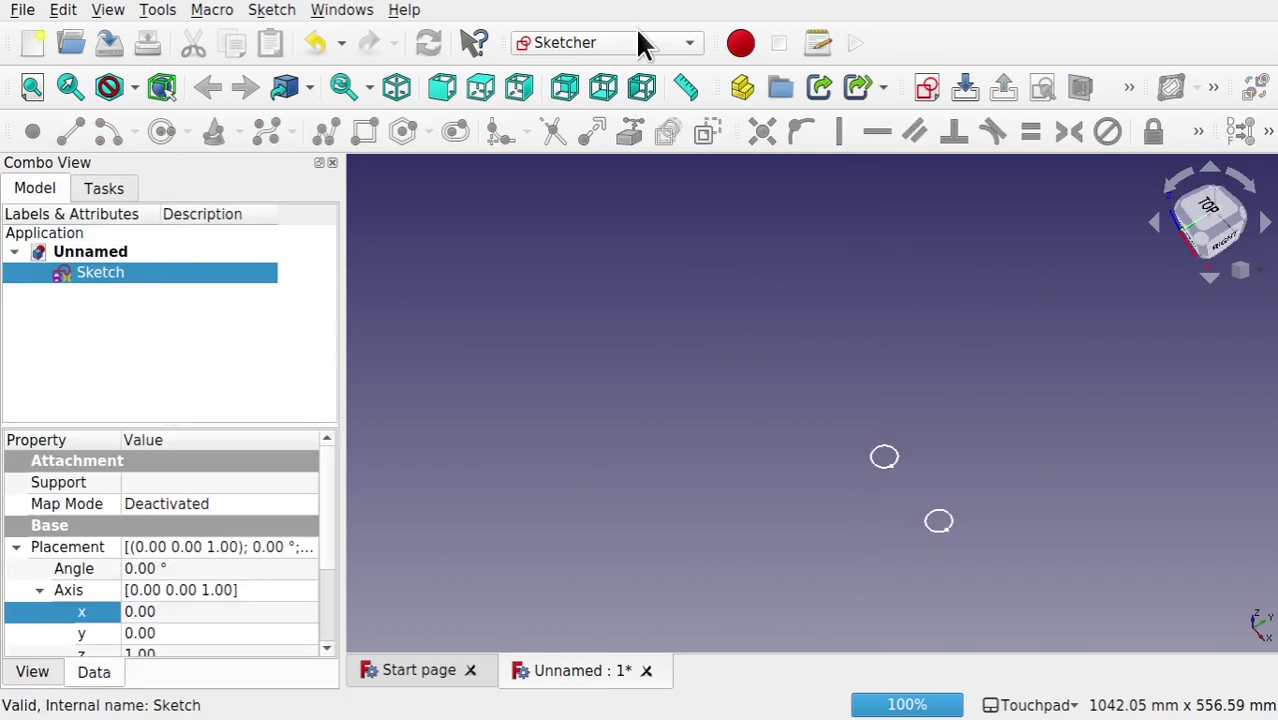
- Extrude the two-circle sketch 0.01 mm along its normal in the Part workbench
left_click(604, 43)
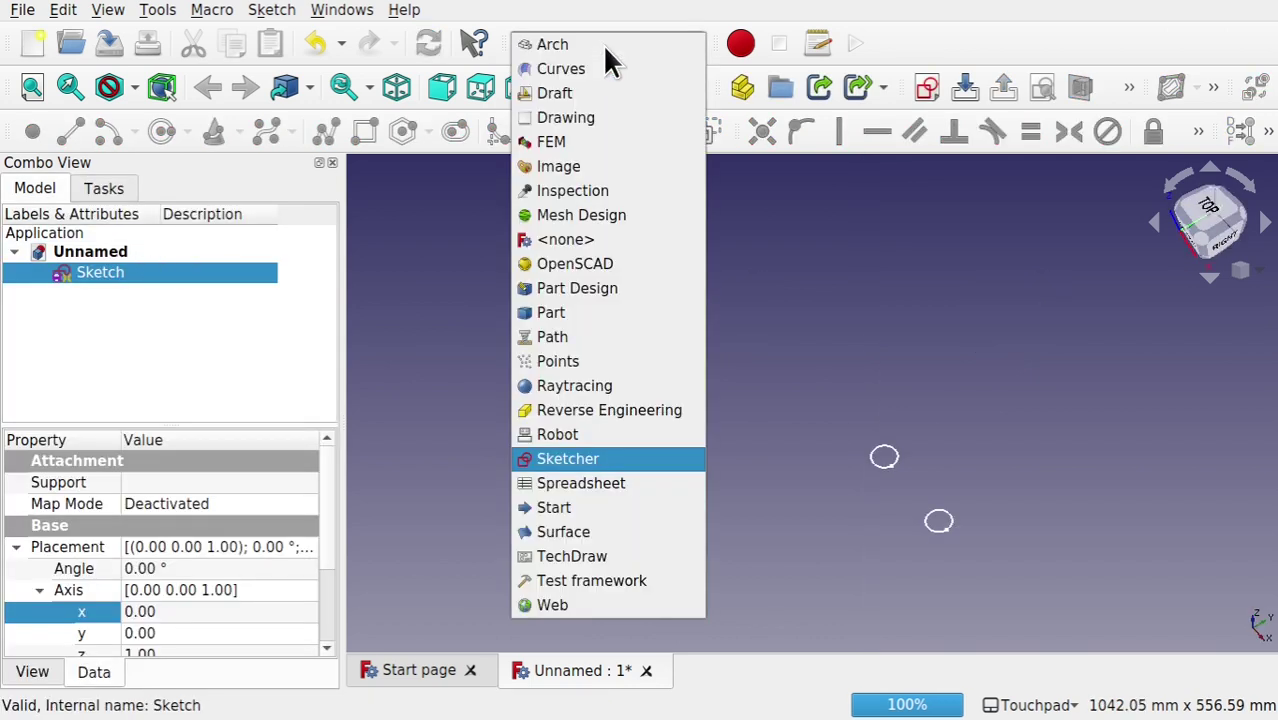
left_click(547, 313)
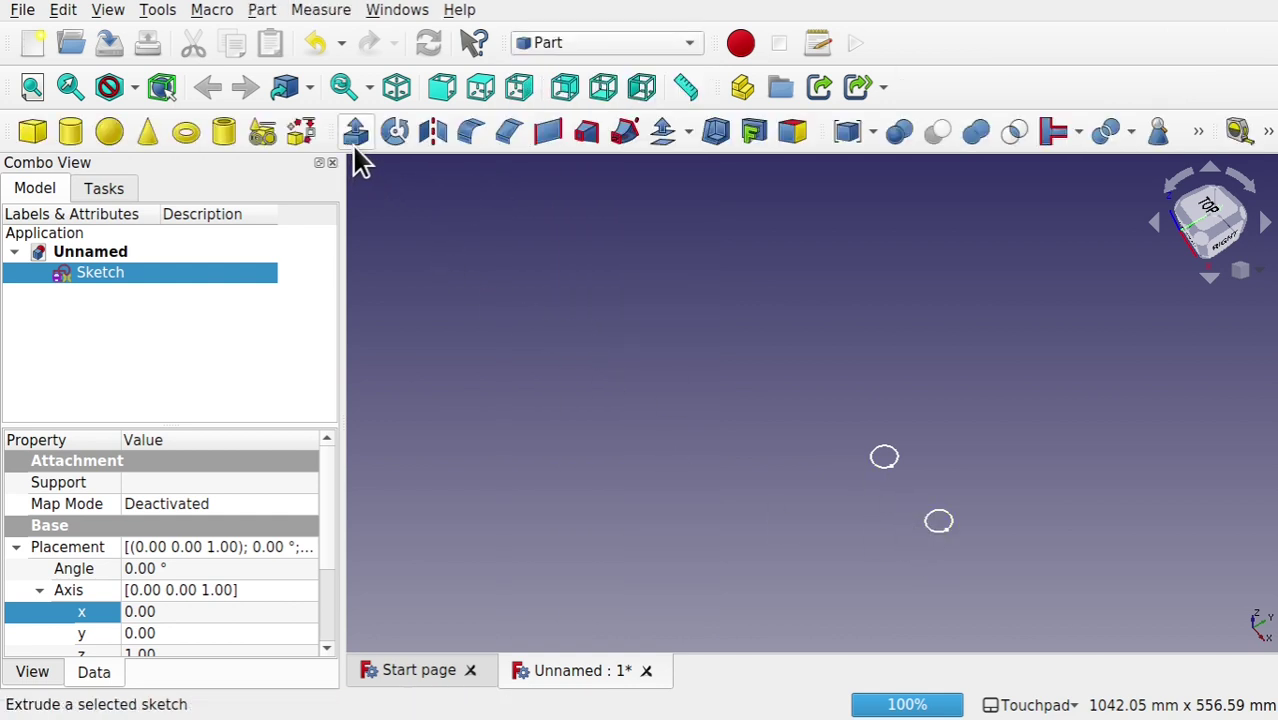
left_click(254, 14)
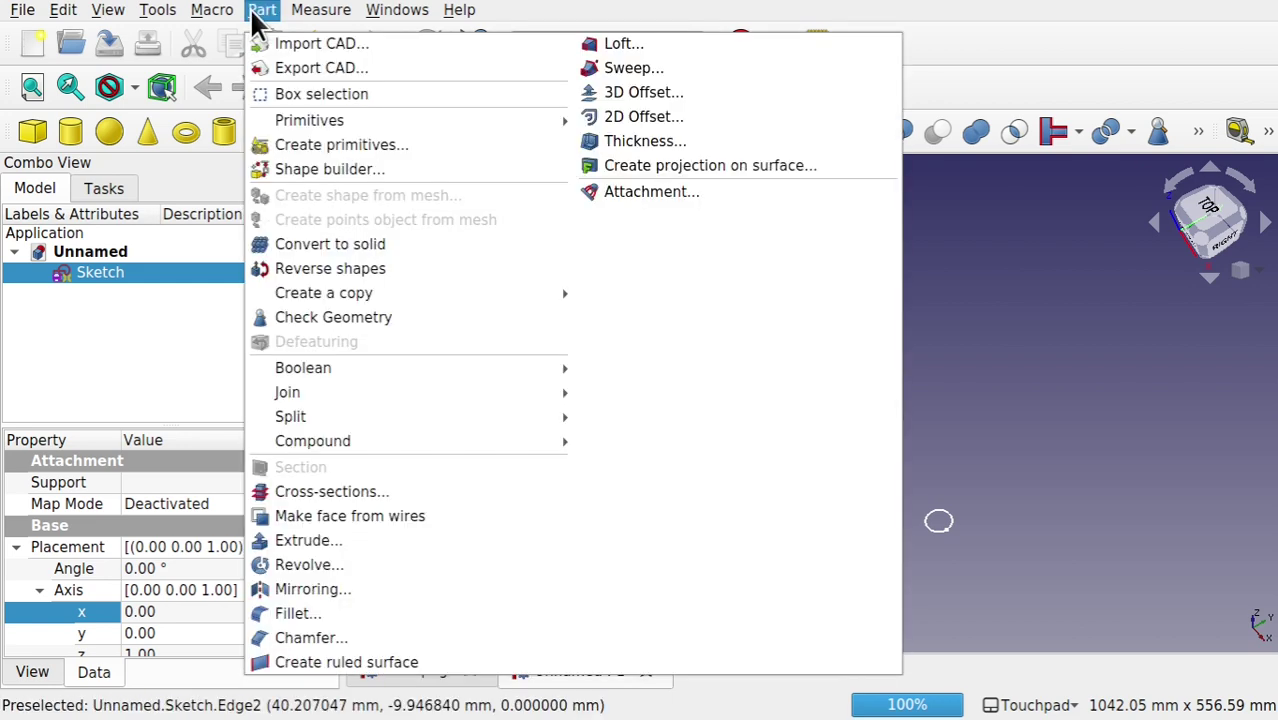
left_click(380, 540)
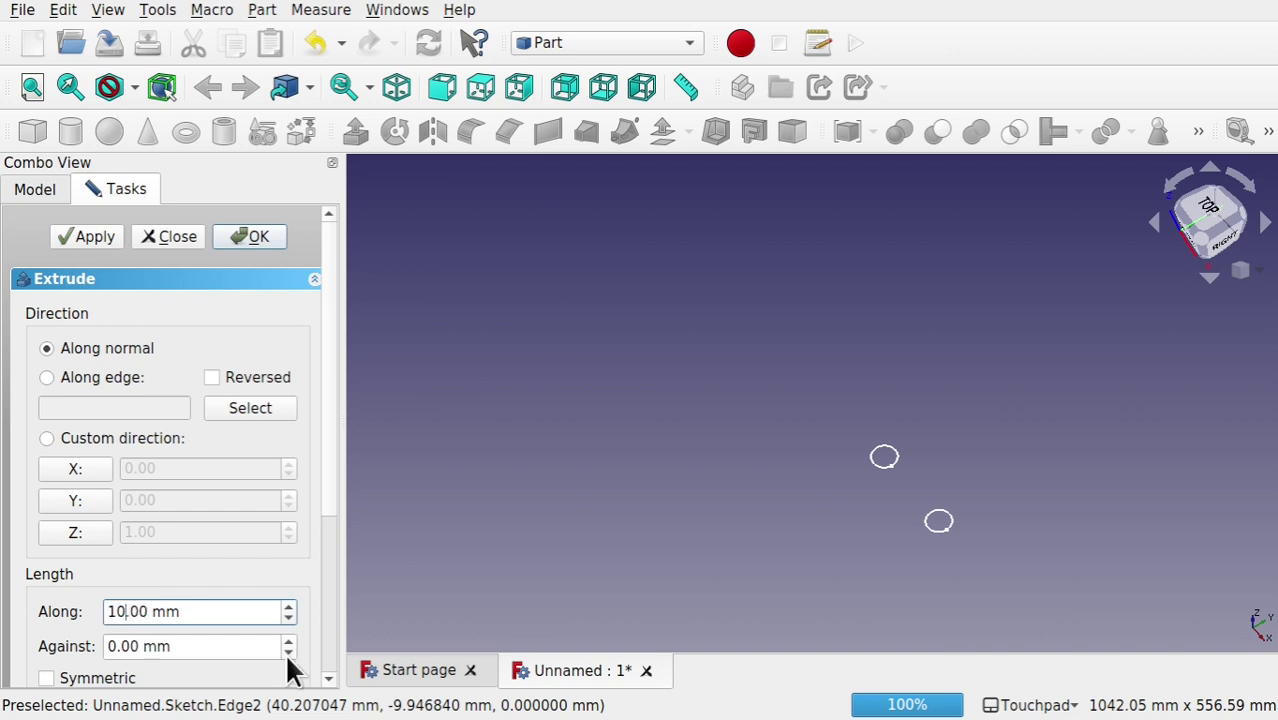
key("BackSpace")
key("BackSpace")
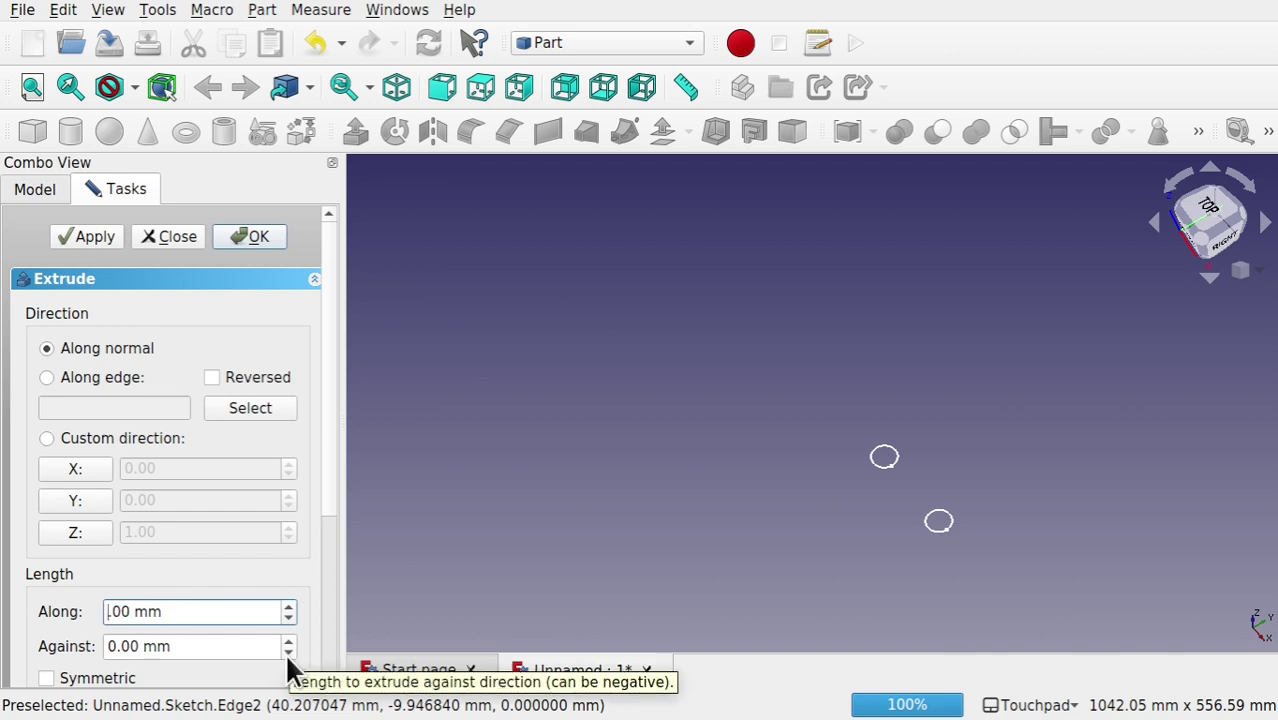
type("0")
key("Right")
key("Right")
key("Right")
key("Right")
key("BackSpace")
type("1")
key("Return")
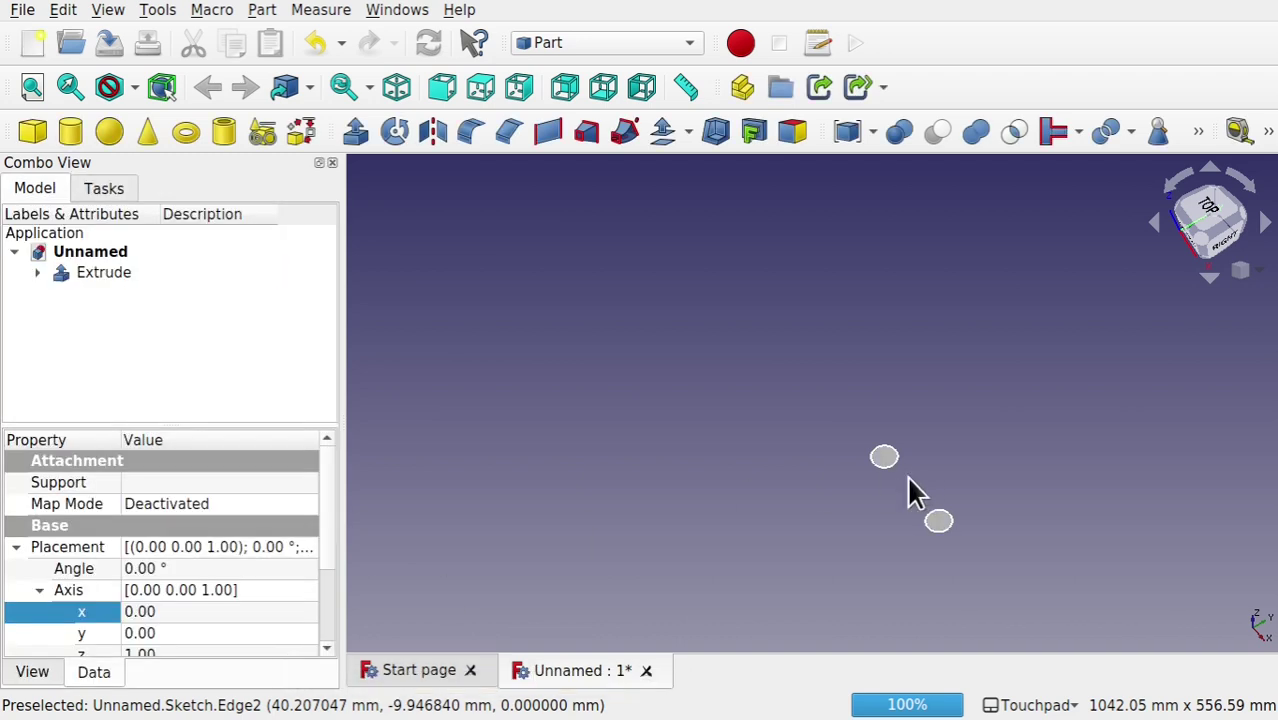
- Create a clone of the two-circle extrusion in the Draft workbench
scroll(932, 495, "up", 5)
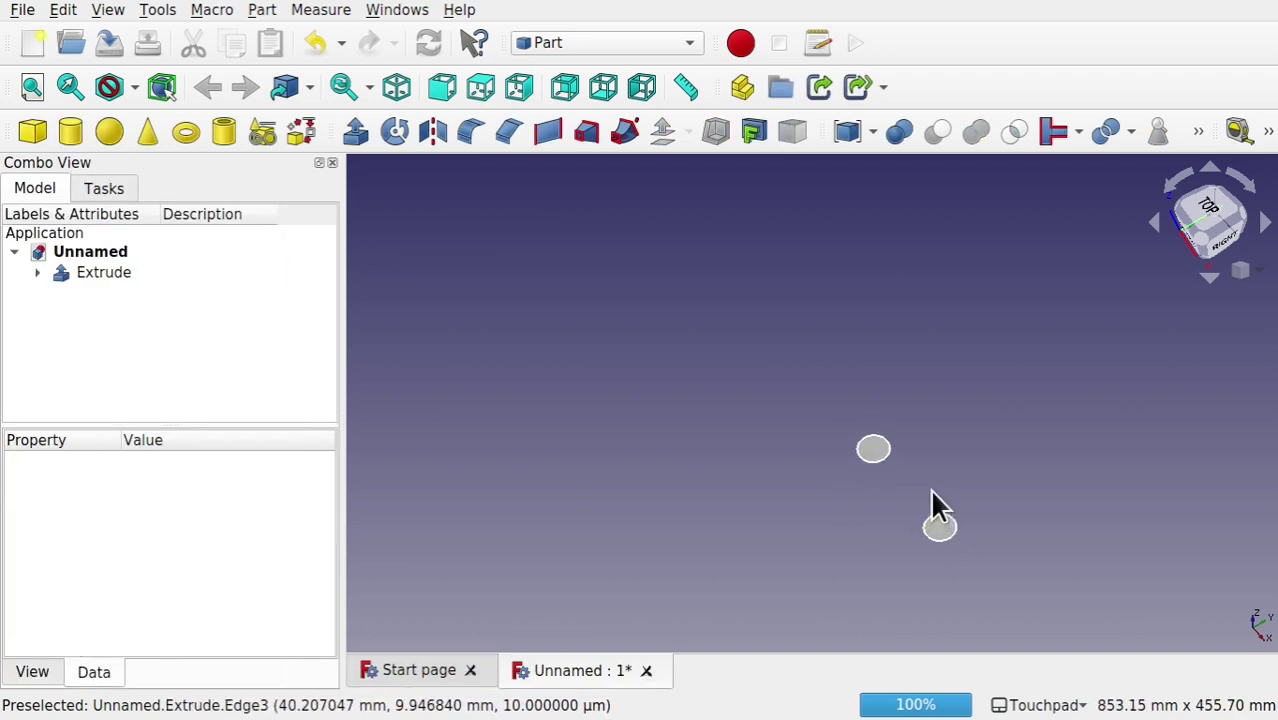
scroll(931, 490, "up", 1)
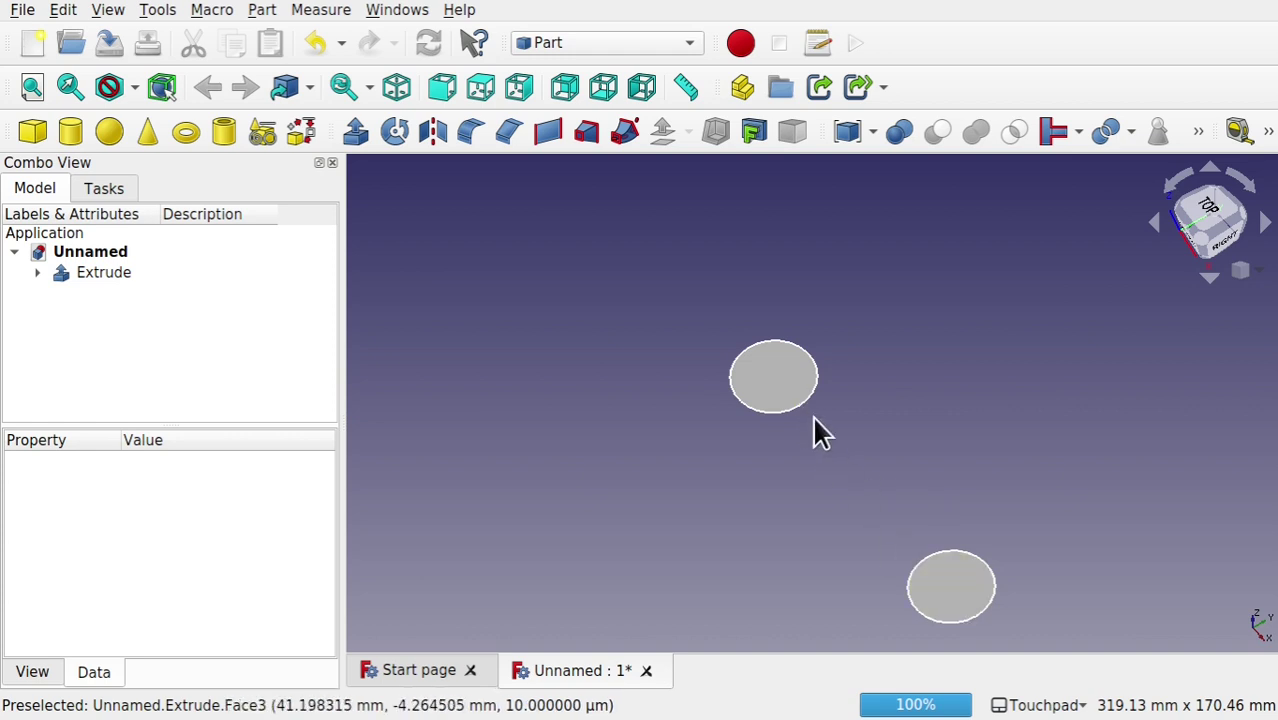
left_click(590, 45)
left_click(586, 98)
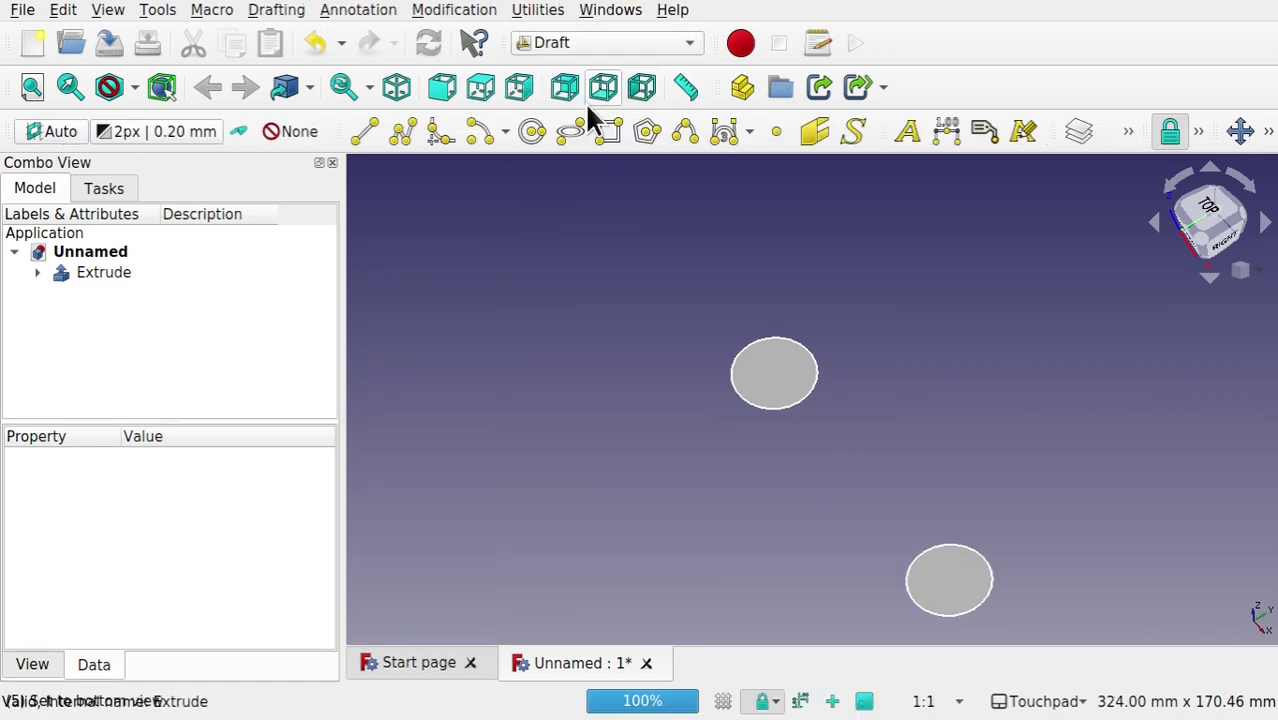
left_click(108, 277)
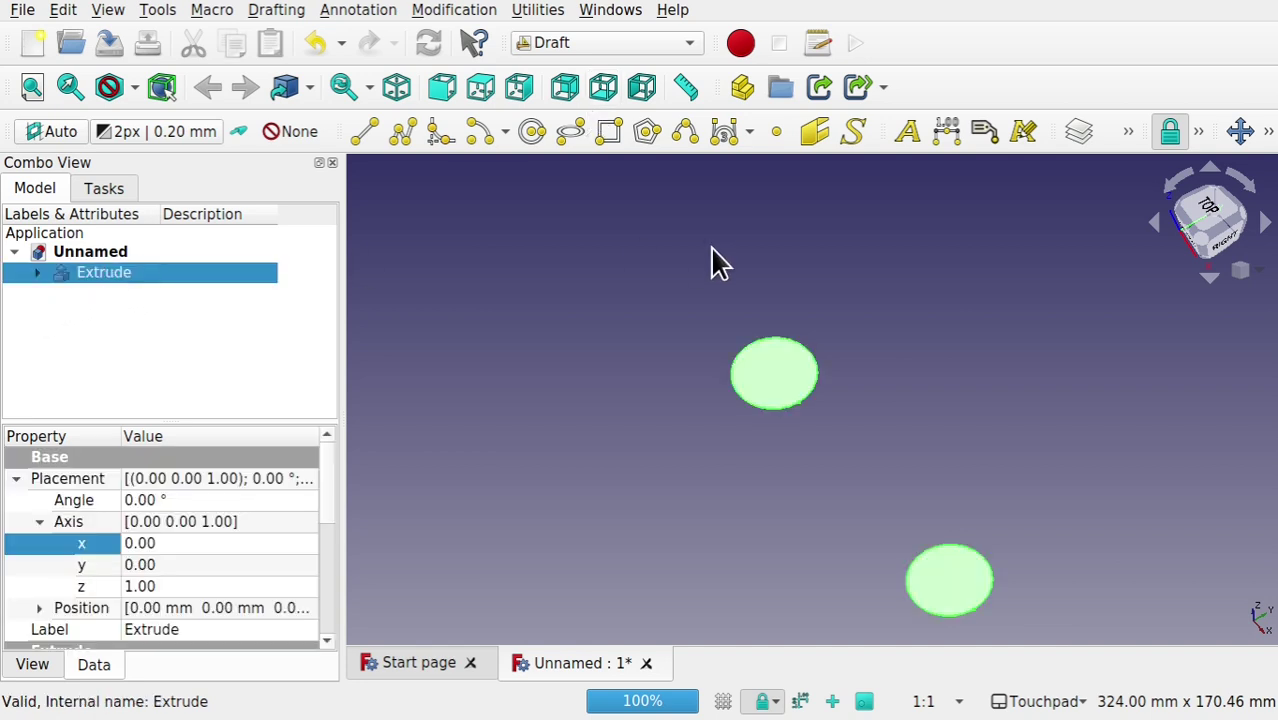
left_click(470, 12)
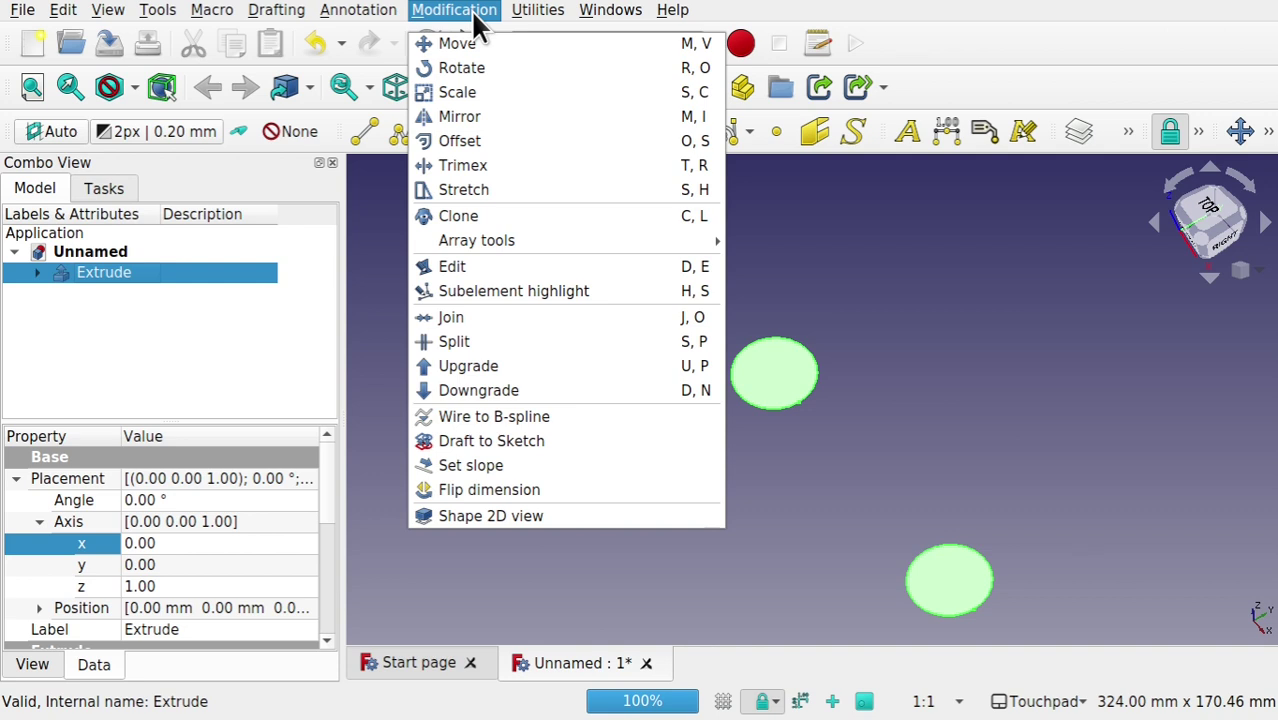
left_click(494, 224)
- Transform the first clone (Extrude001) to lift it 145 mm along the z axis above the original extrusion
scroll(586, 326, "down", 5)
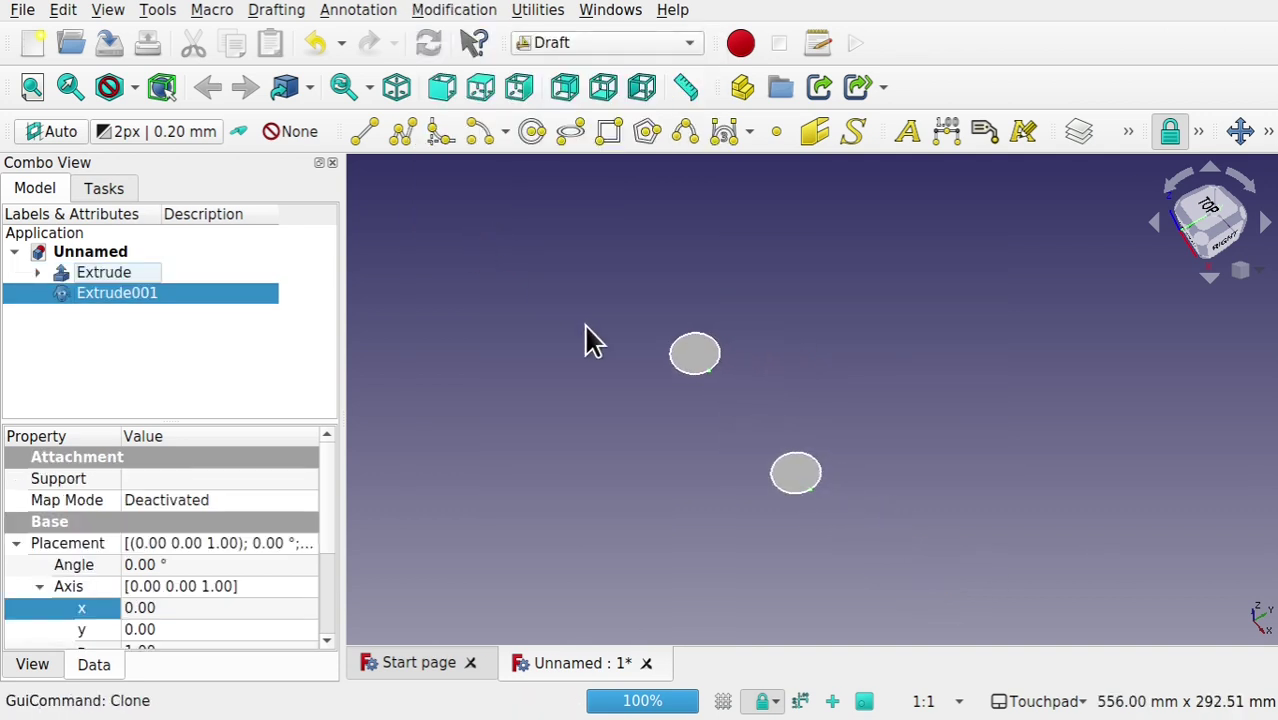
right_click(131, 294)
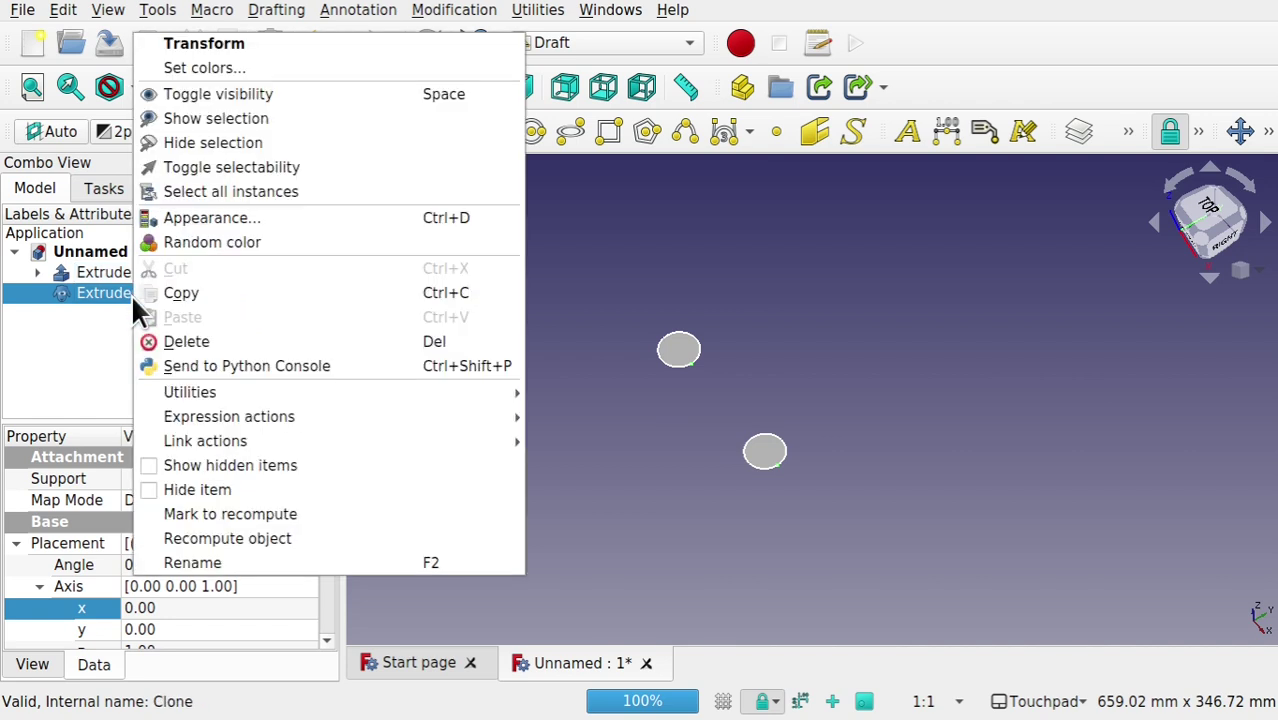
left_click(260, 43)
left_click_drag(722, 342, 758, 220)
left_click(163, 240)
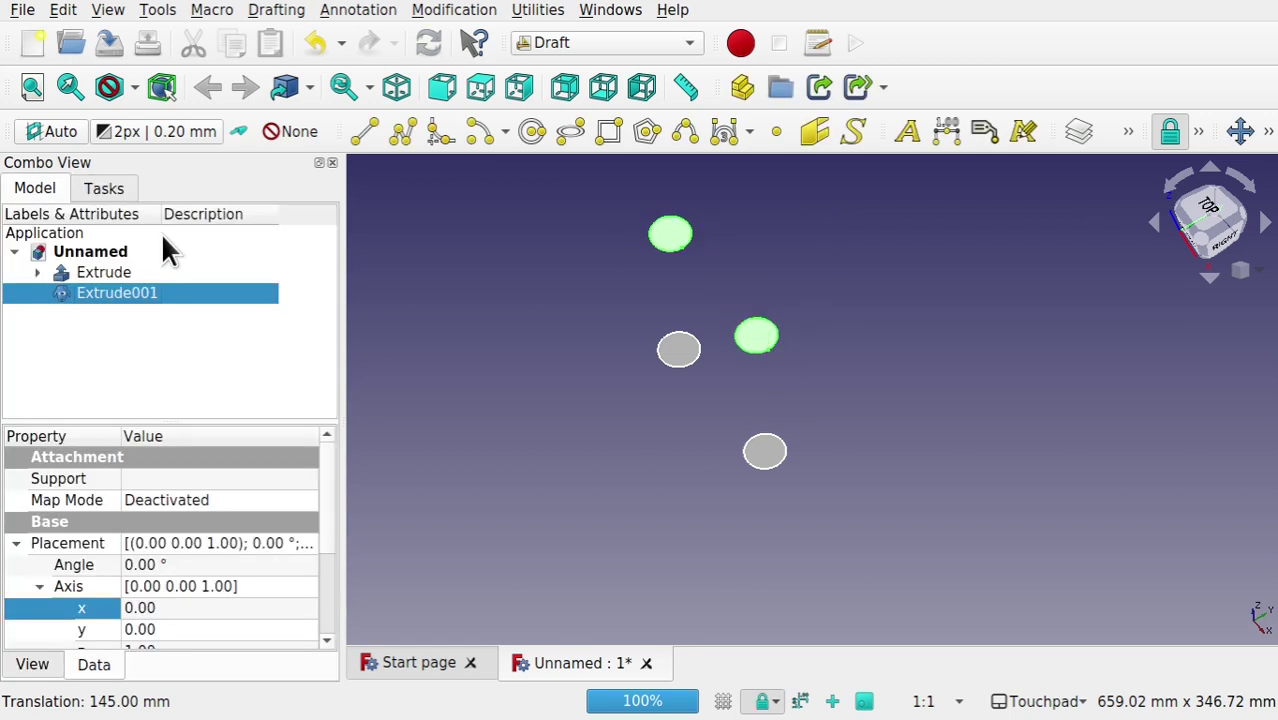
- Create a second clone of the original two-circle extrusion
left_click(106, 272)
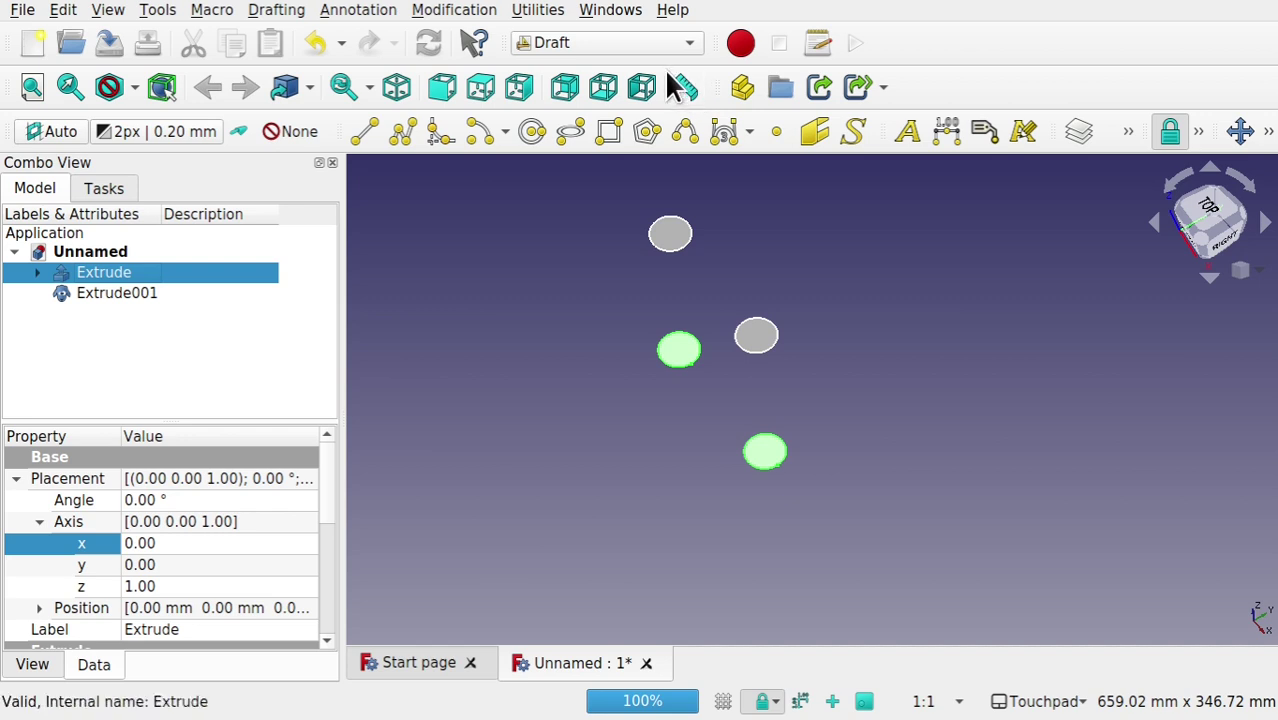
left_click(460, 12)
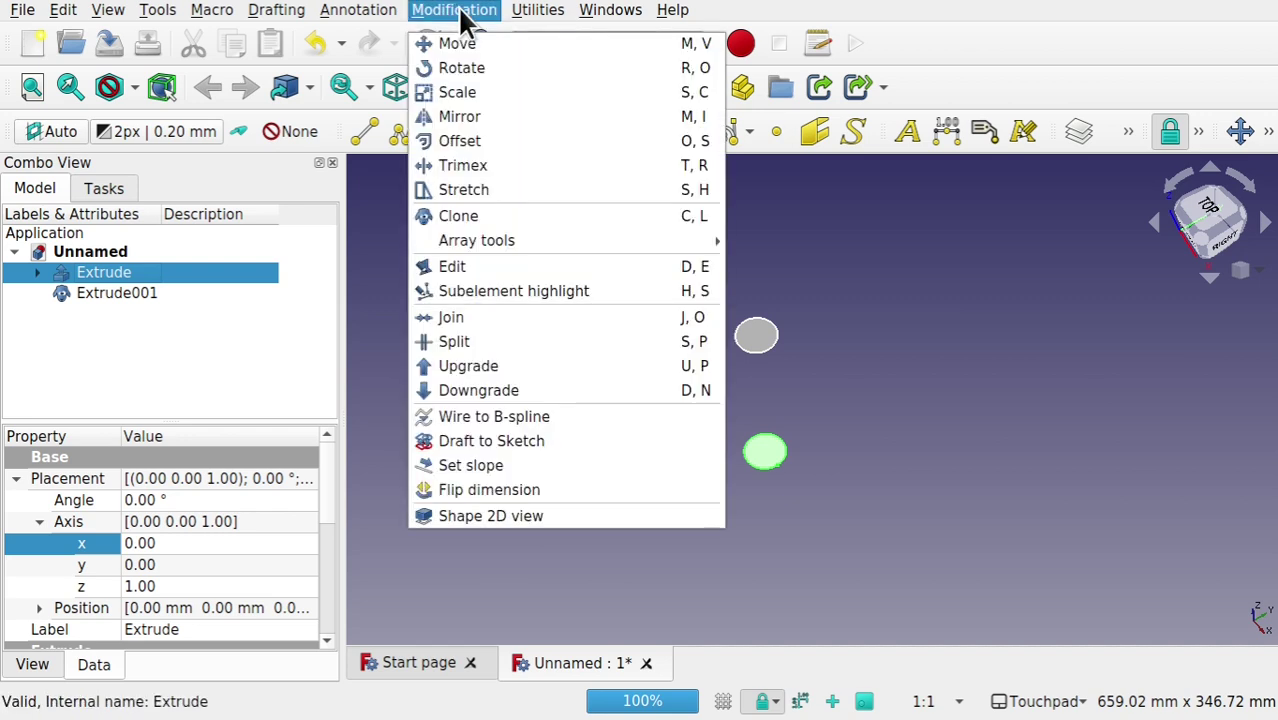
left_click(553, 218)
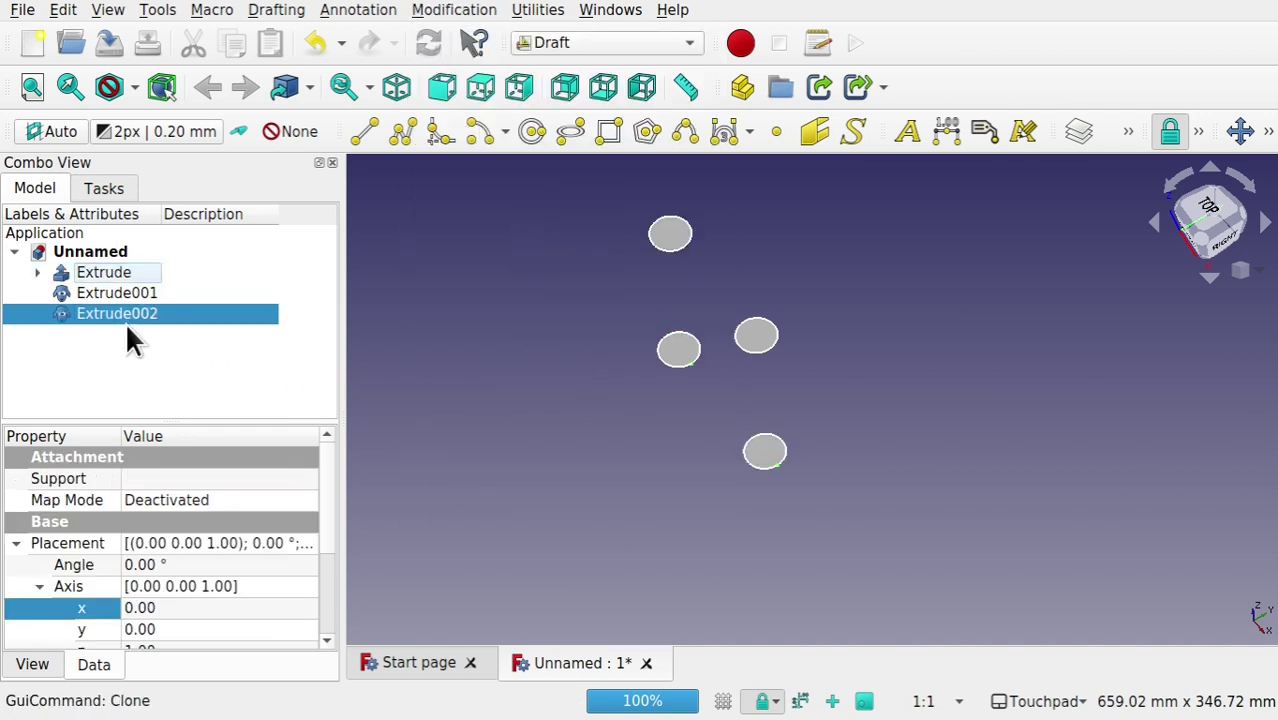
- Start transforming the second clone (Extrude002) and lift it along the z axis above the first clone
middle_click_drag(559, 380, 613, 505)
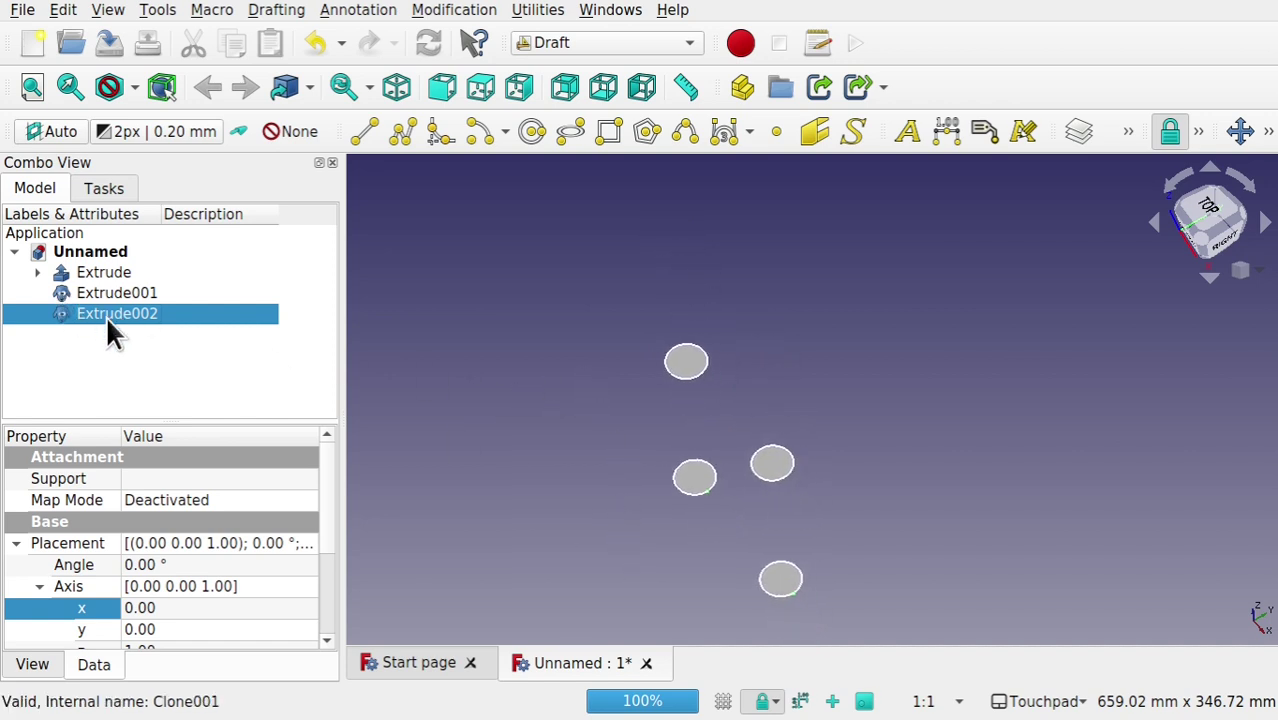
right_click(106, 316)
left_click(240, 40)
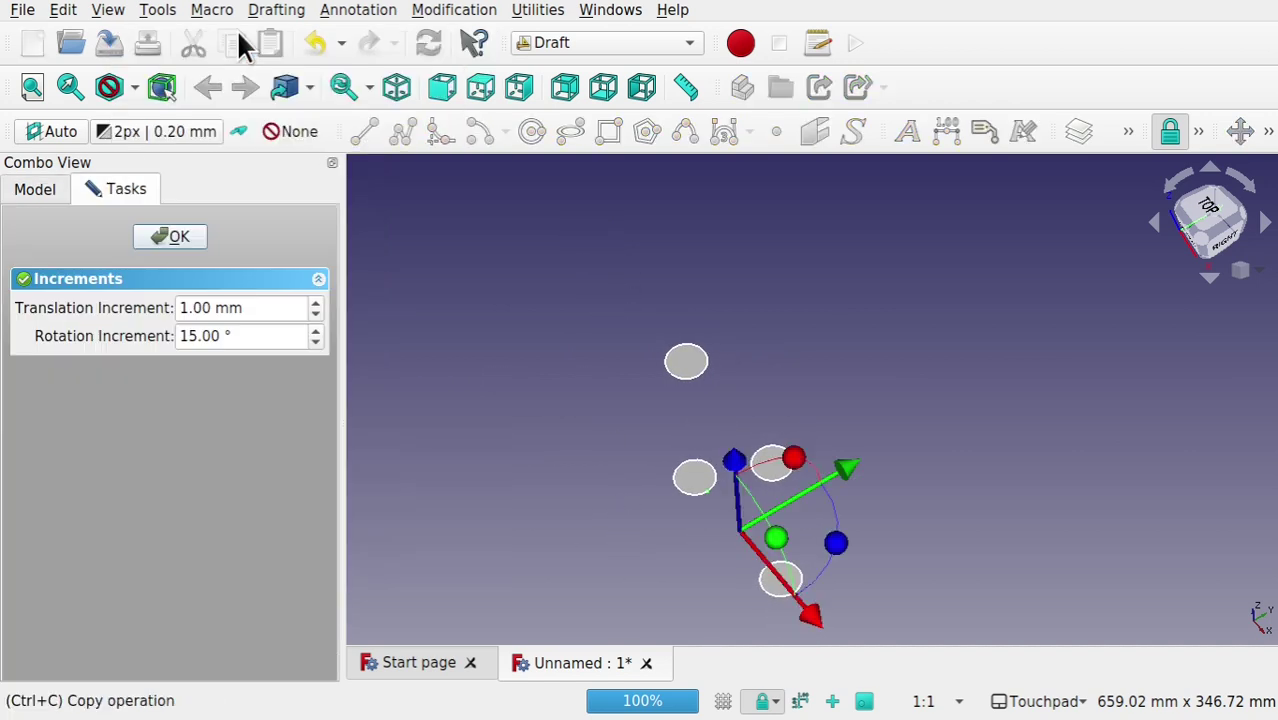
left_click_drag(735, 464, 765, 252)
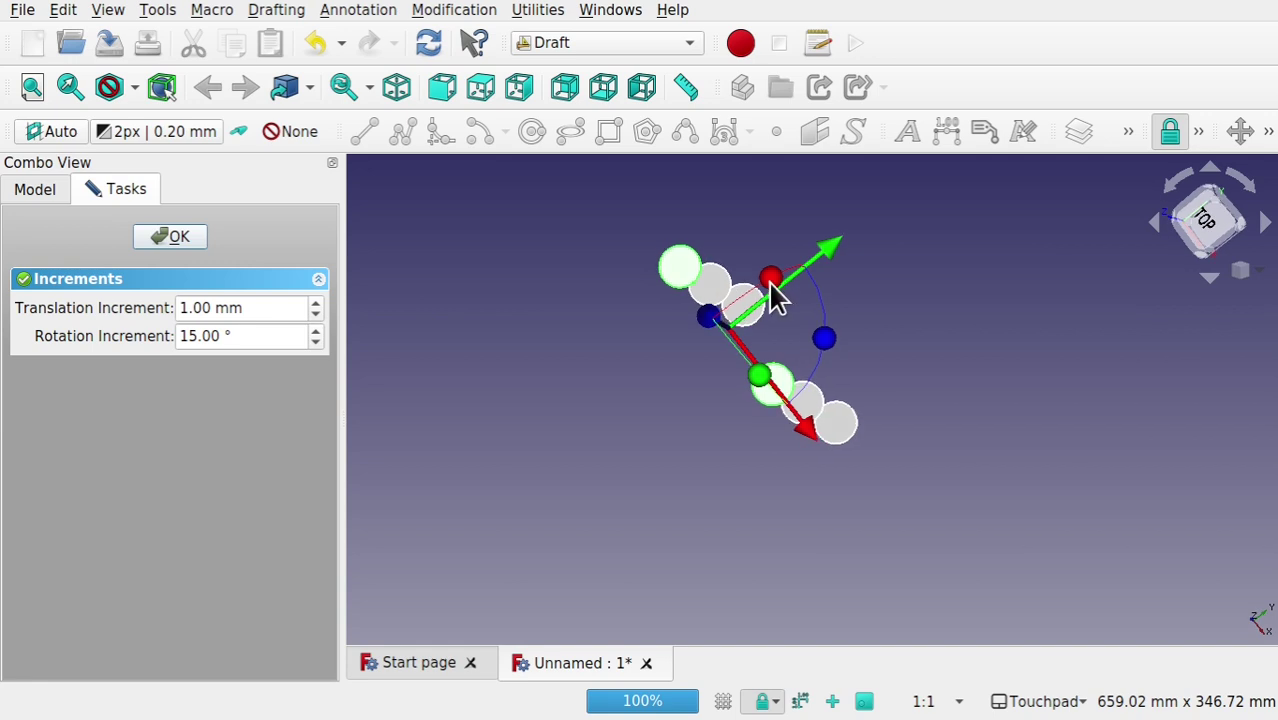
- Rotate the second clone -30° about its x axis and shift it along its y axis, completing the transform
left_click_drag(772, 280, 728, 318)
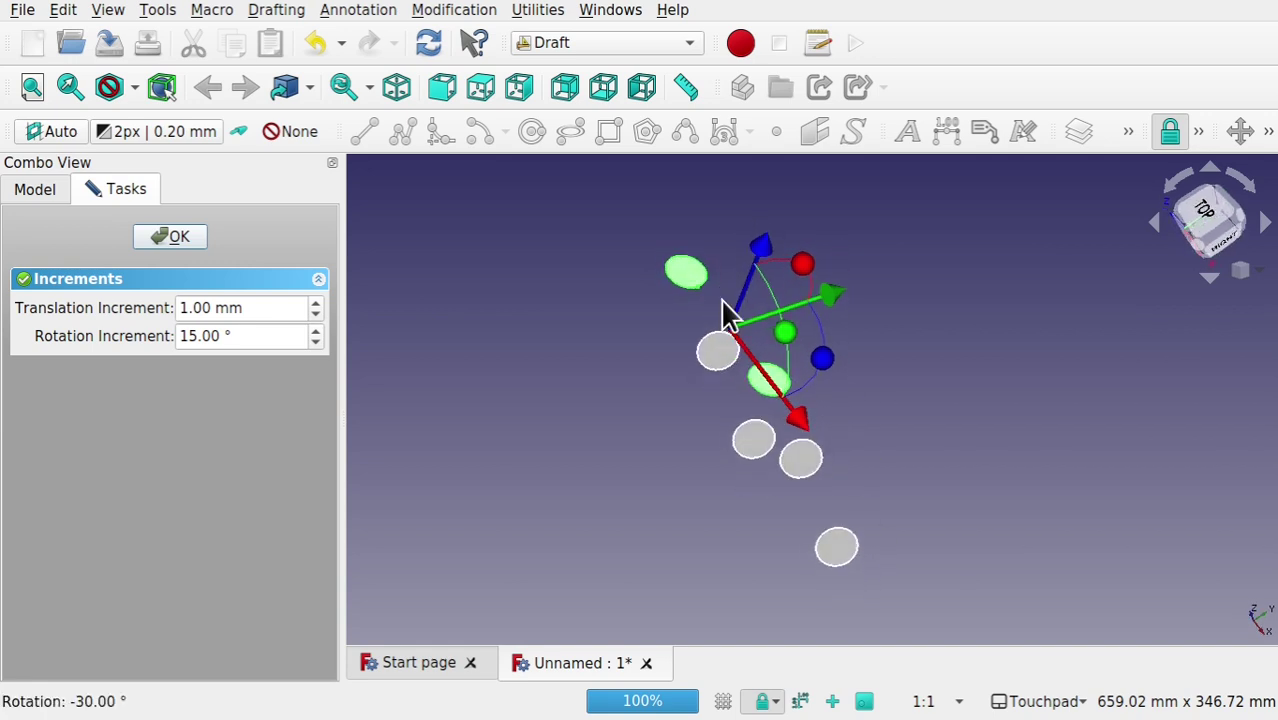
left_click_drag(822, 292, 898, 277)
left_click_drag(747, 334, 652, 309, "alt")
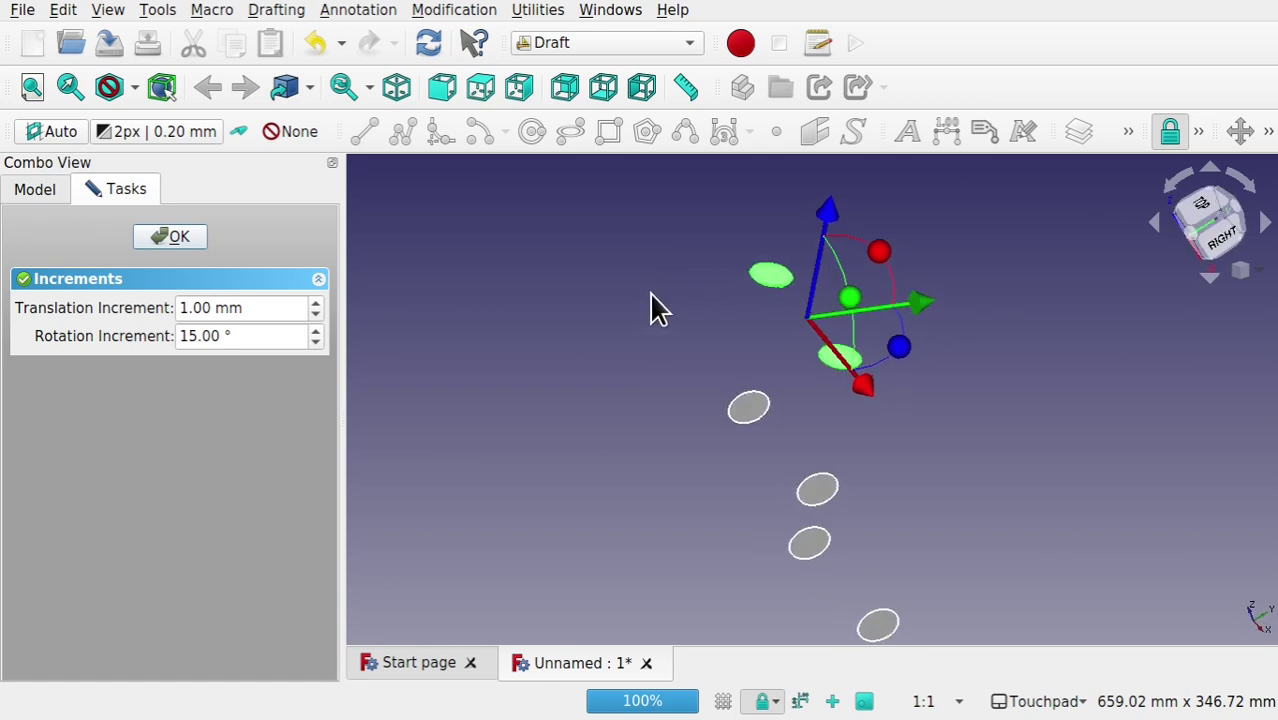
left_click(172, 240)
- Create a third clone of the original two-circle extrusion
left_click(115, 274)
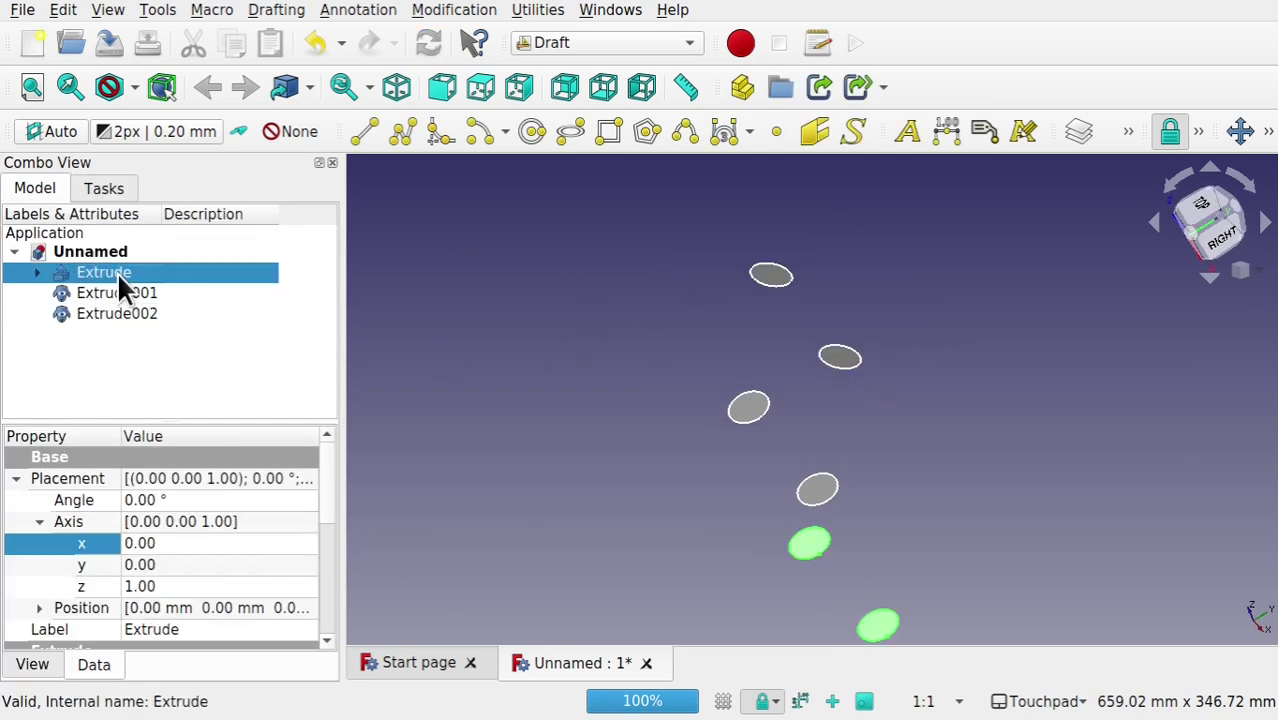
left_click(476, 10)
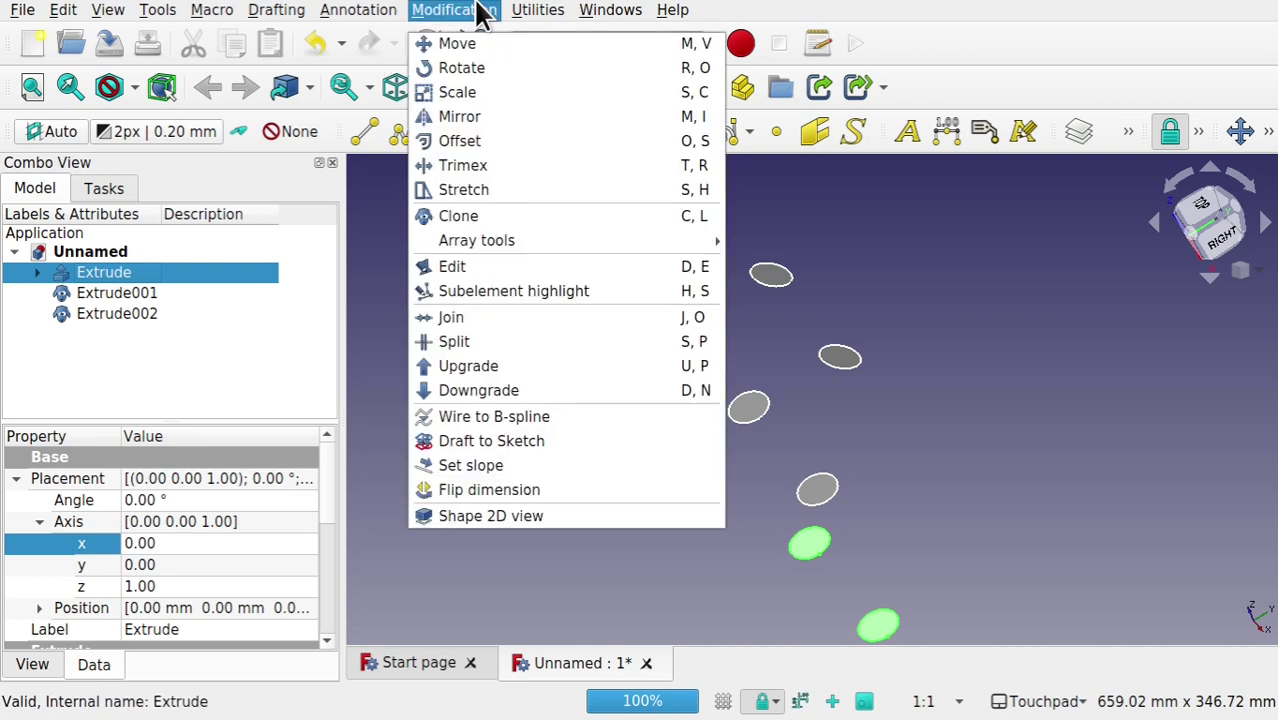
left_click(466, 218)
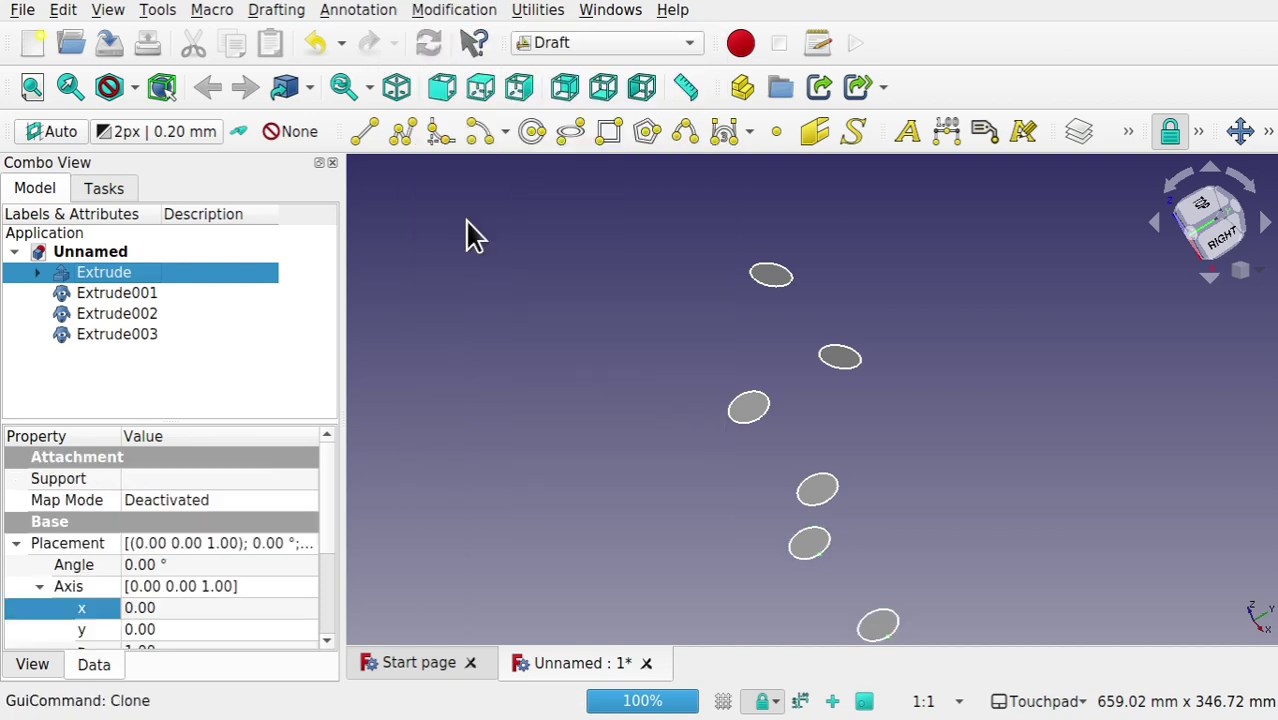
- Transform the third clone (Extrude003) to raise it along z and shift it 144 mm along the y axis
right_click(153, 334)
left_click(294, 41)
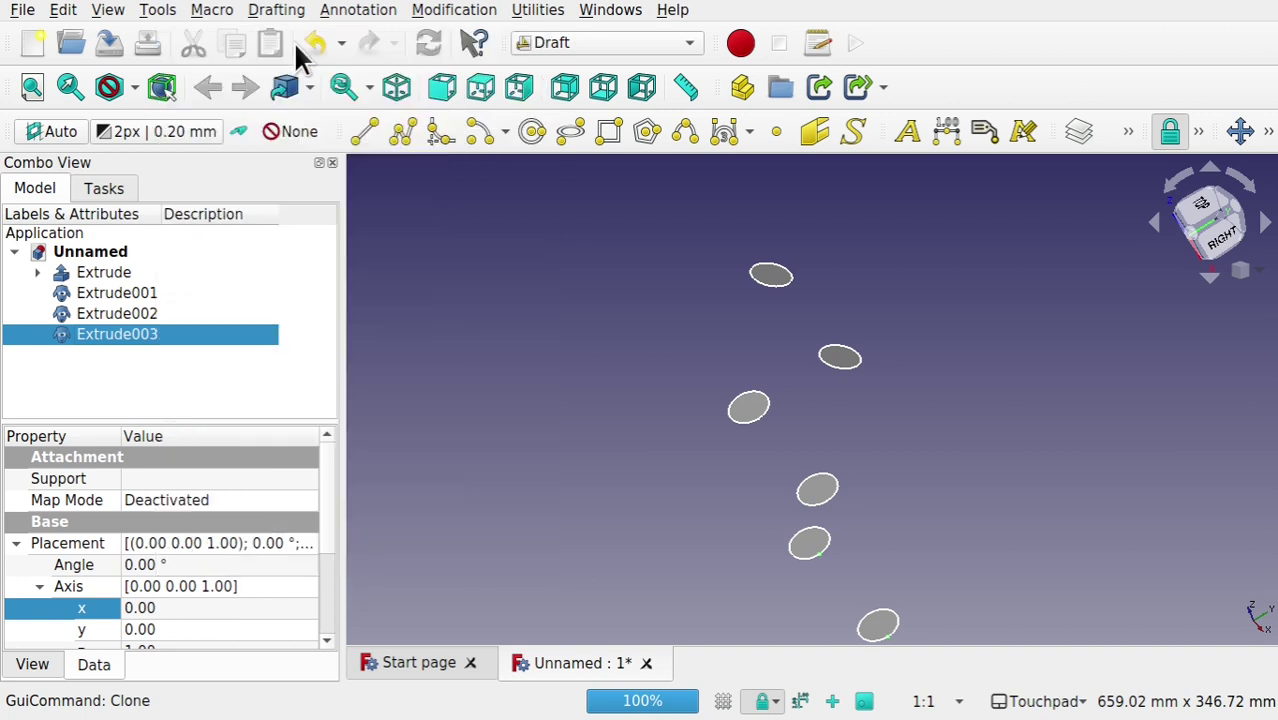
mouse_move(810, 519)
left_mouse_down()
mouse_move(768, 292)
mouse_move(727, 306)
mouse_move(705, 246)
mouse_move(790, 294)
left_mouse_up()
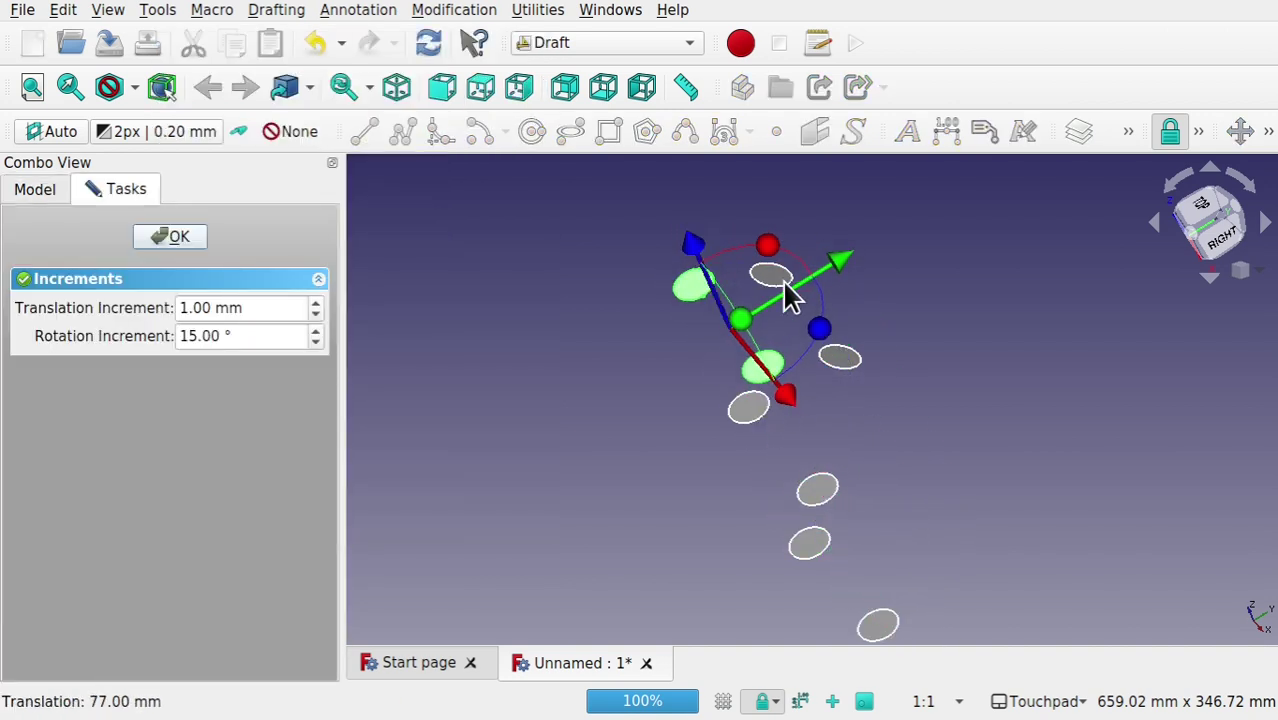
middle_click_drag(790, 294, 776, 408)
left_click_drag(845, 271, 1060, 178)
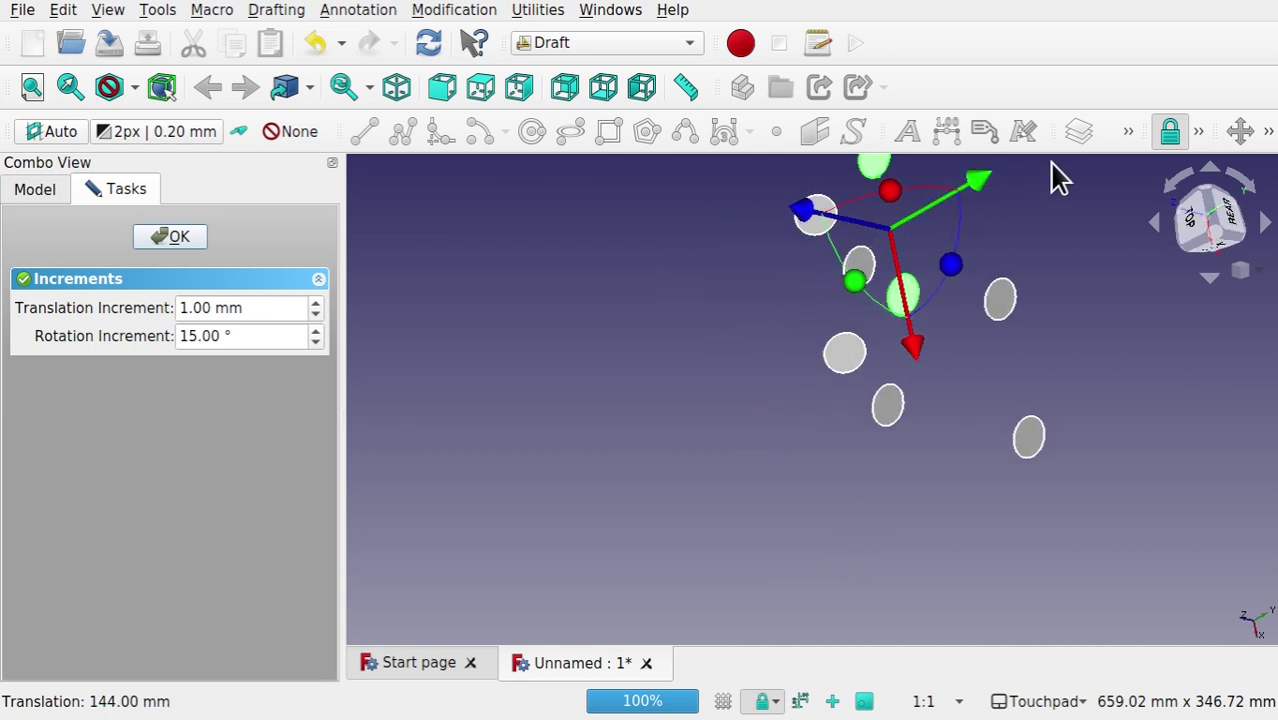
middle_click_drag(912, 275, 928, 418)
- Tilt the third clone -45° about its x axis, move it 55 mm along its own z axis, and tilt it a further -15°
left_click_drag(950, 293, 1020, 369)
middle_click_drag(862, 451, 951, 300)
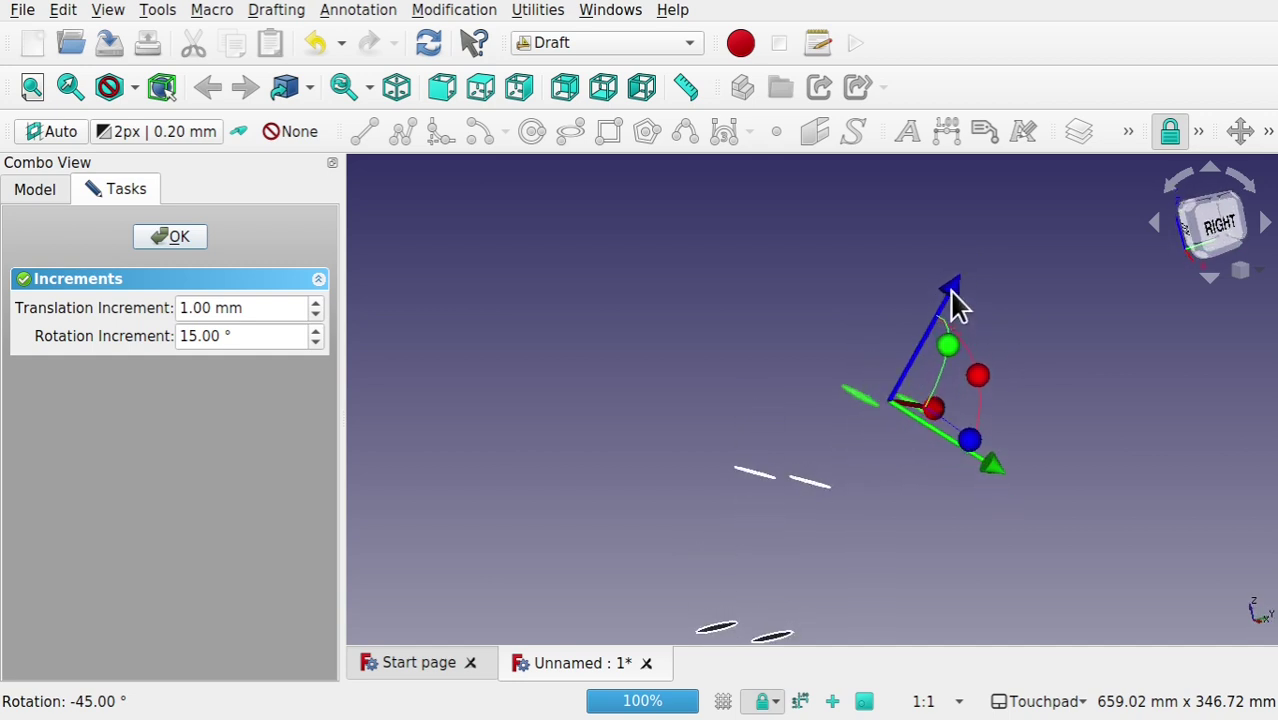
left_click_drag(951, 293, 1006, 236)
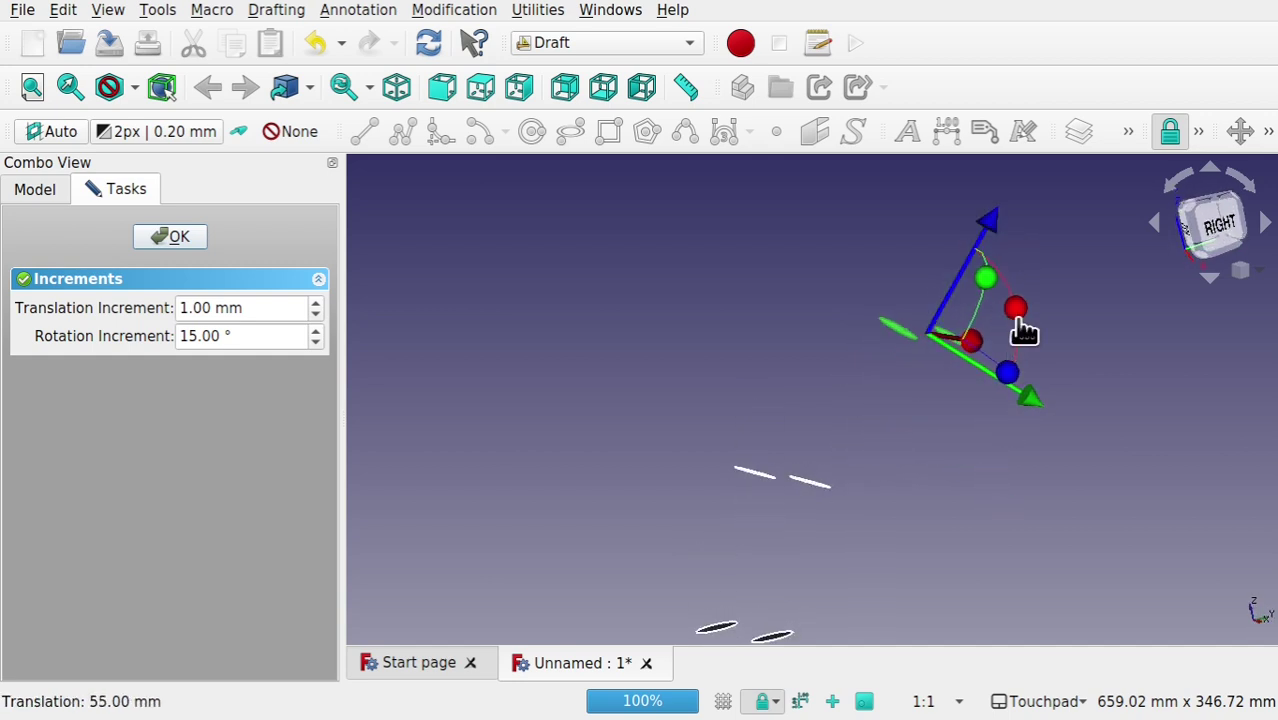
left_click_drag(1016, 309, 1028, 350)
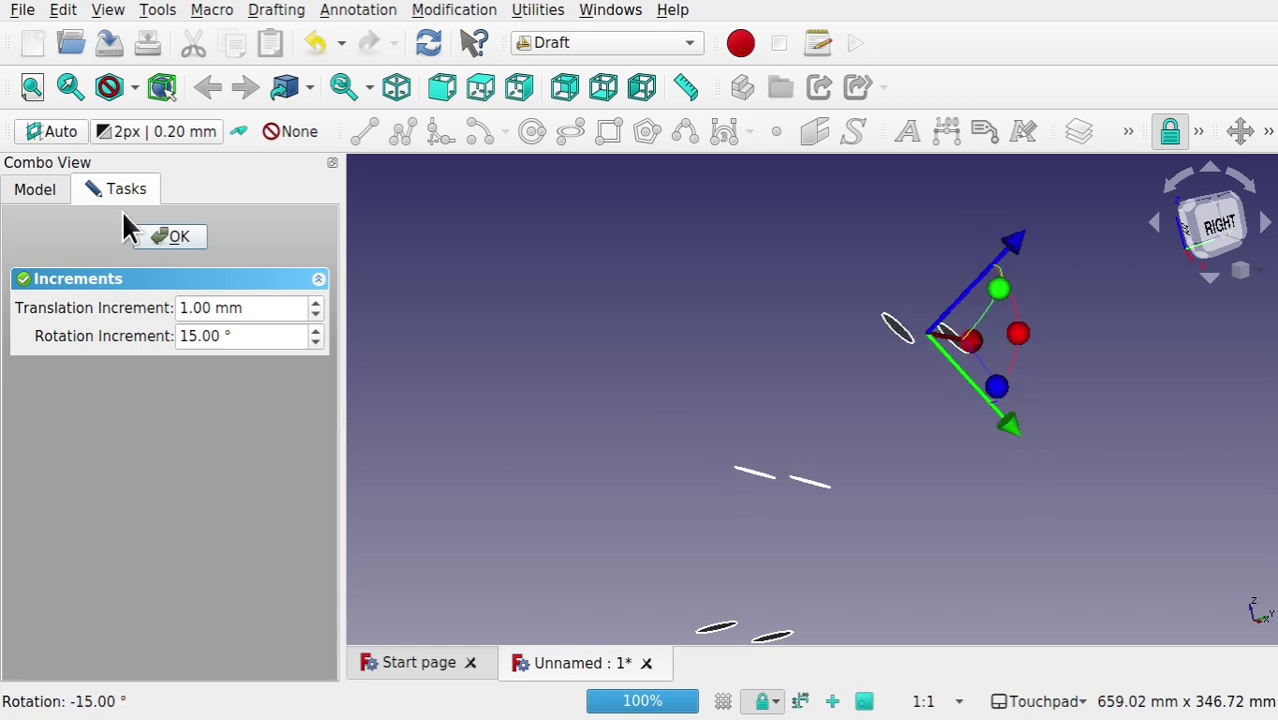
left_click(177, 238)
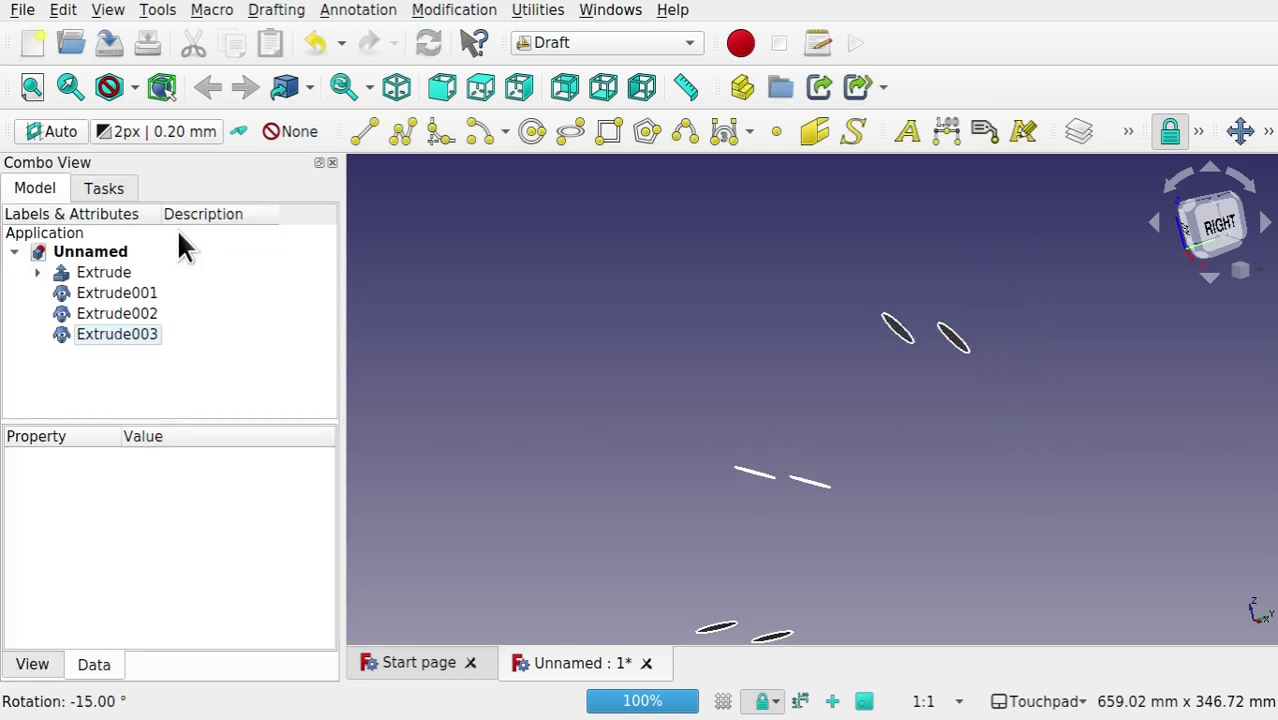
- Create a fourth clone of the original two-circle extrusion
left_click(103, 274)
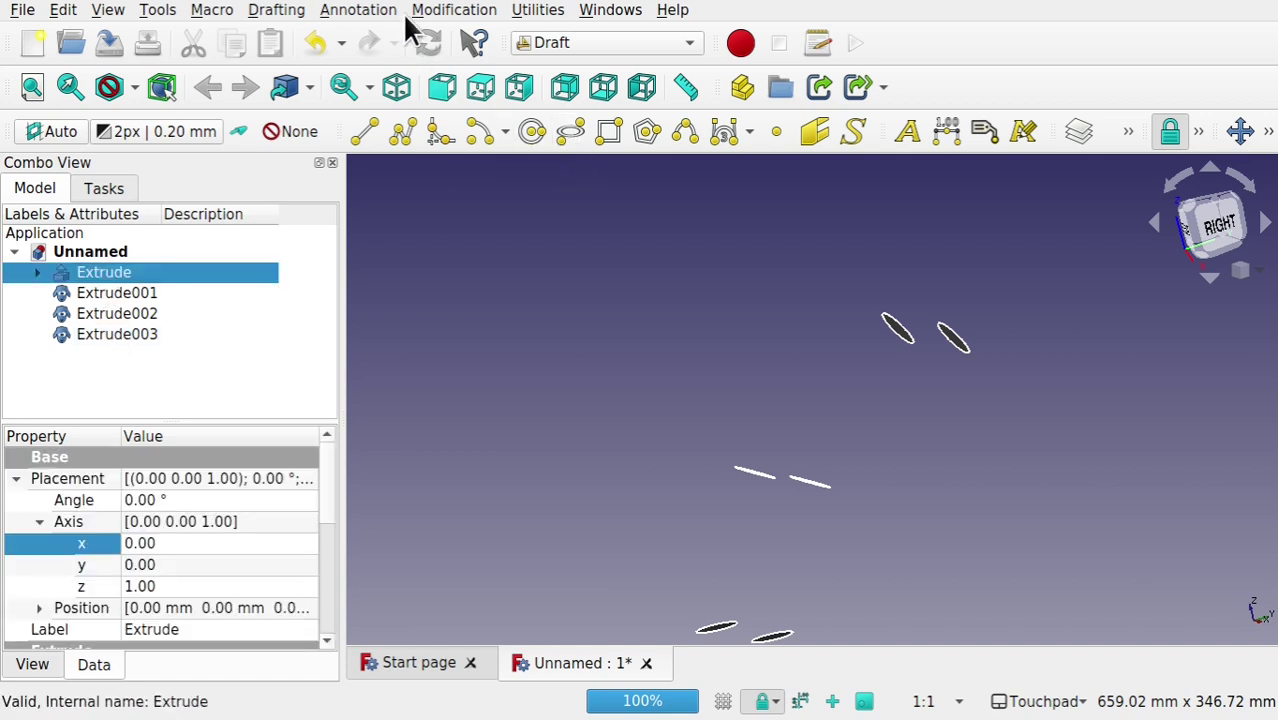
left_click(440, 10)
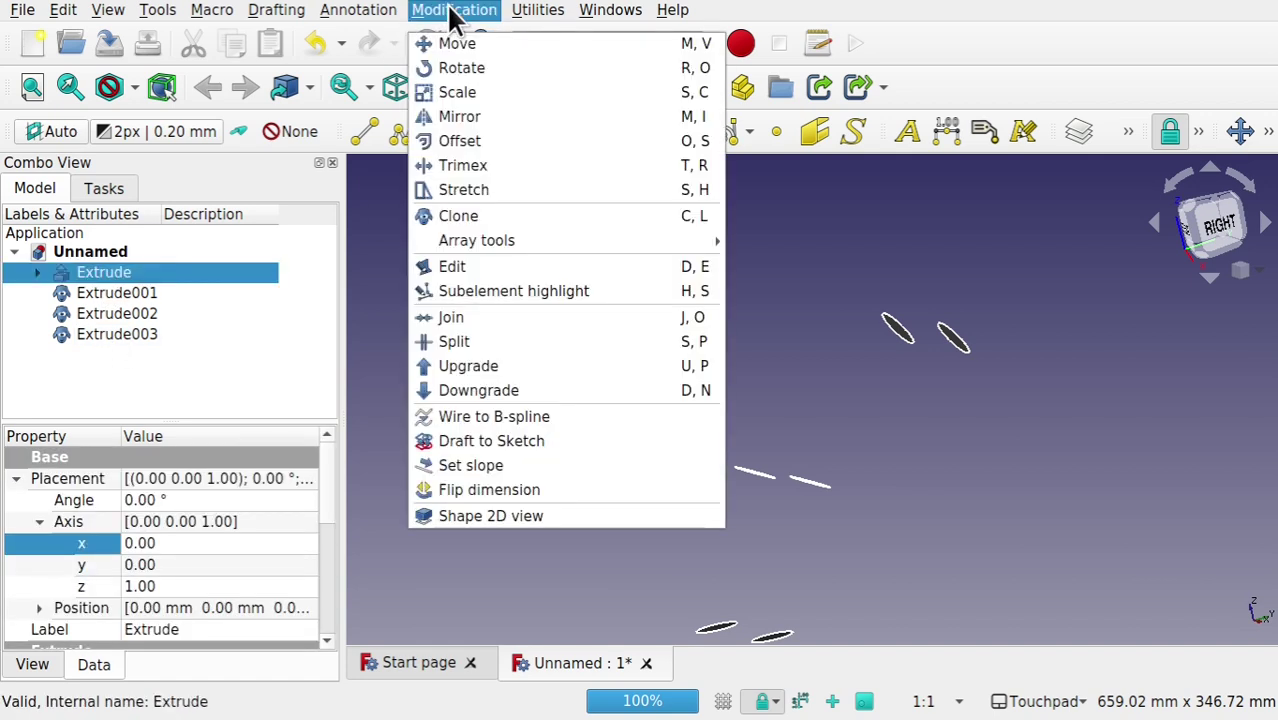
left_click(487, 216)
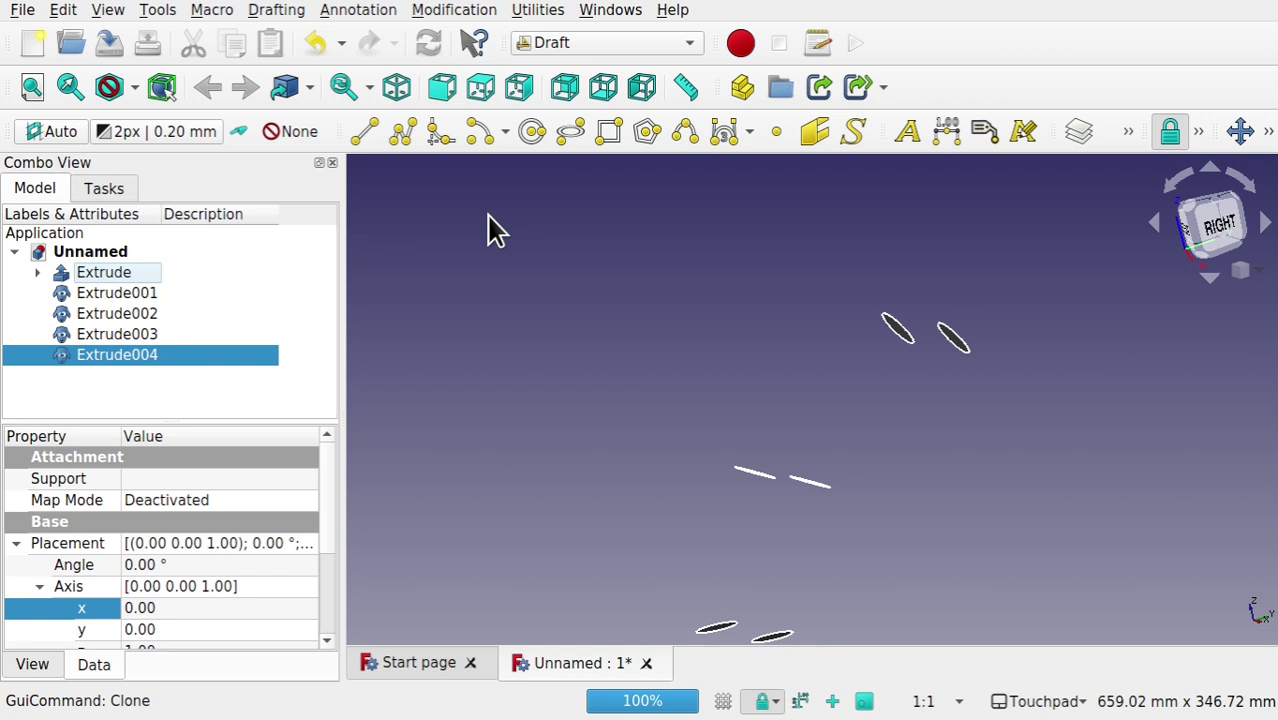
- Transform the fourth clone (Extrude004), raising it 273 mm along z and shifting it 297 mm along y
right_click(153, 358)
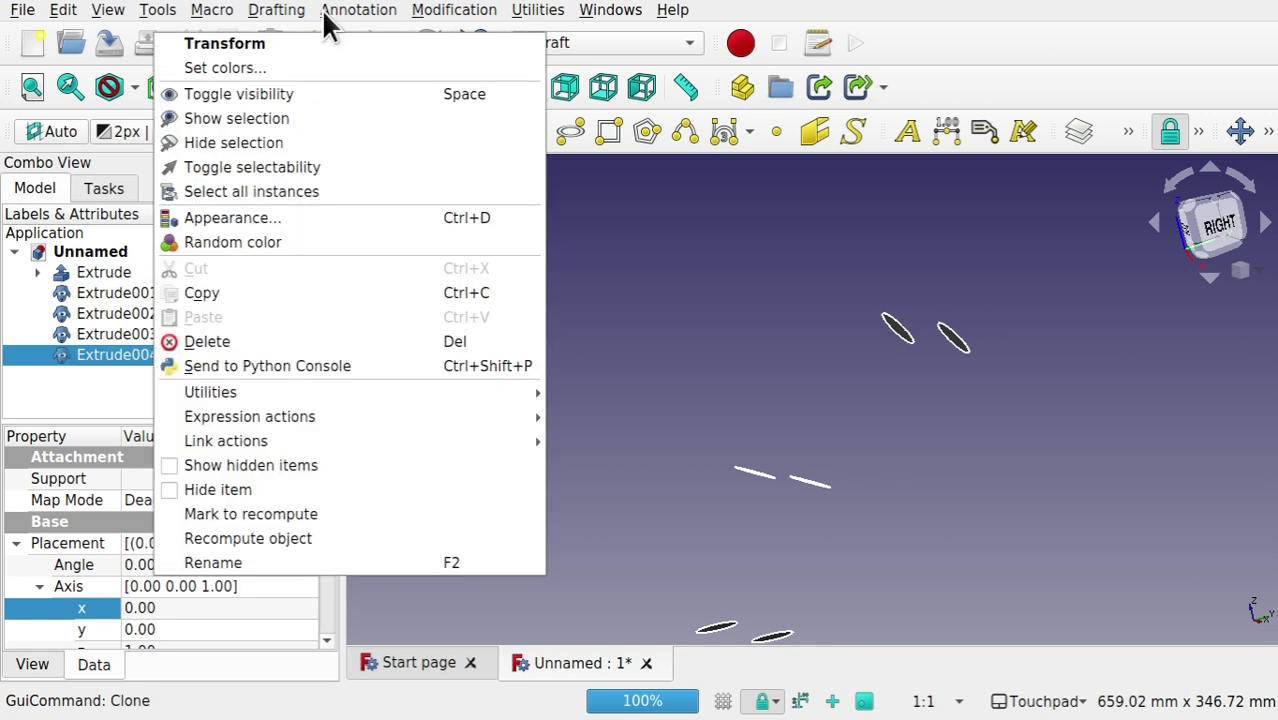
left_click(290, 45)
scroll(691, 307, "down", 3)
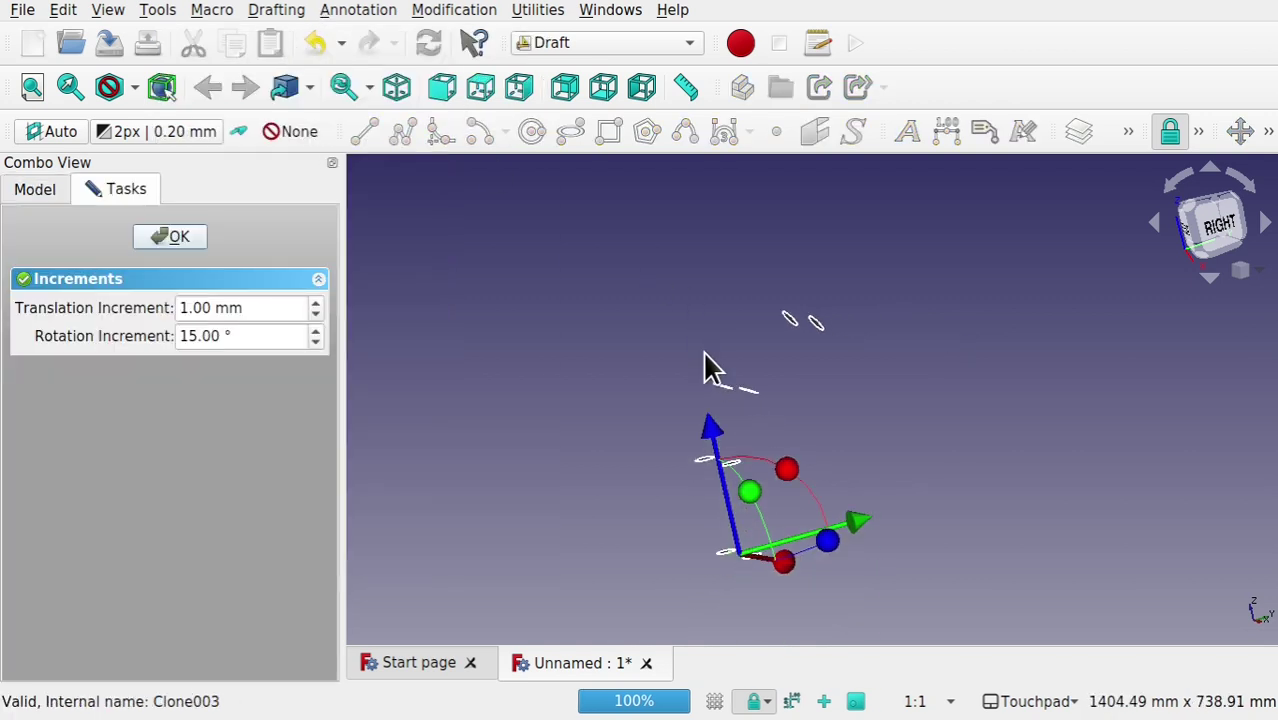
left_click_drag(713, 447, 702, 266)
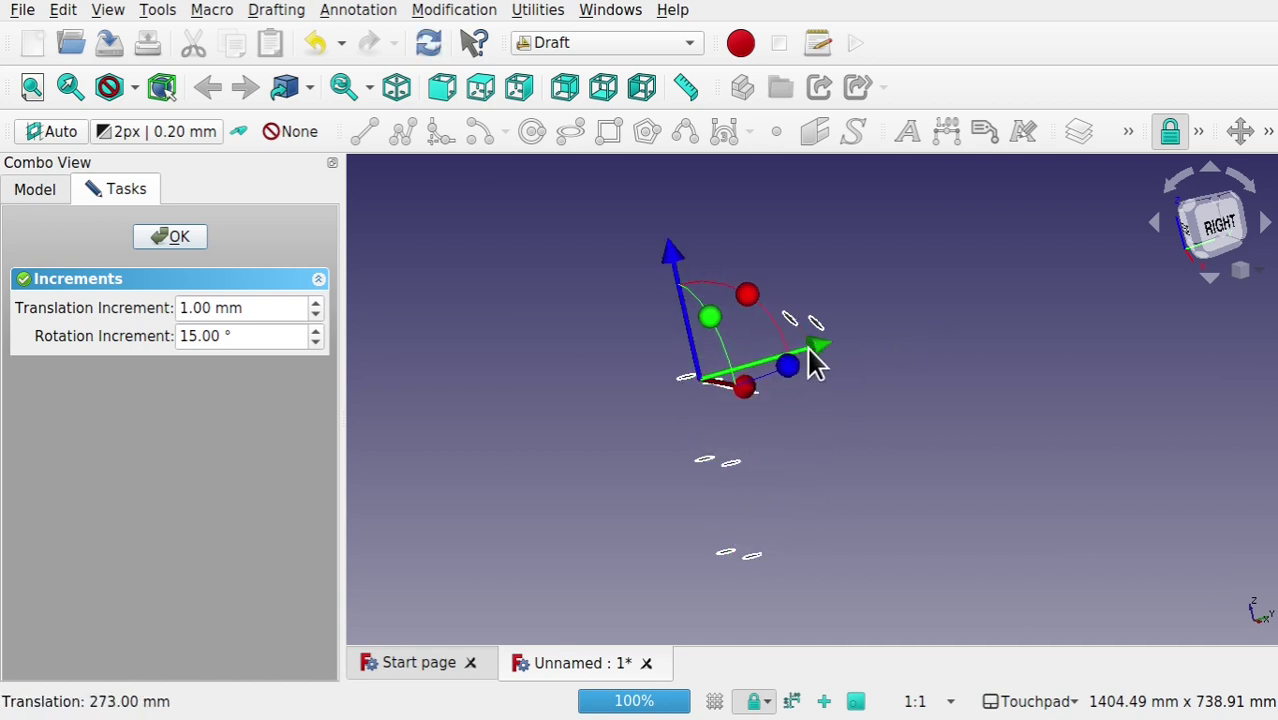
left_click_drag(816, 360, 996, 288)
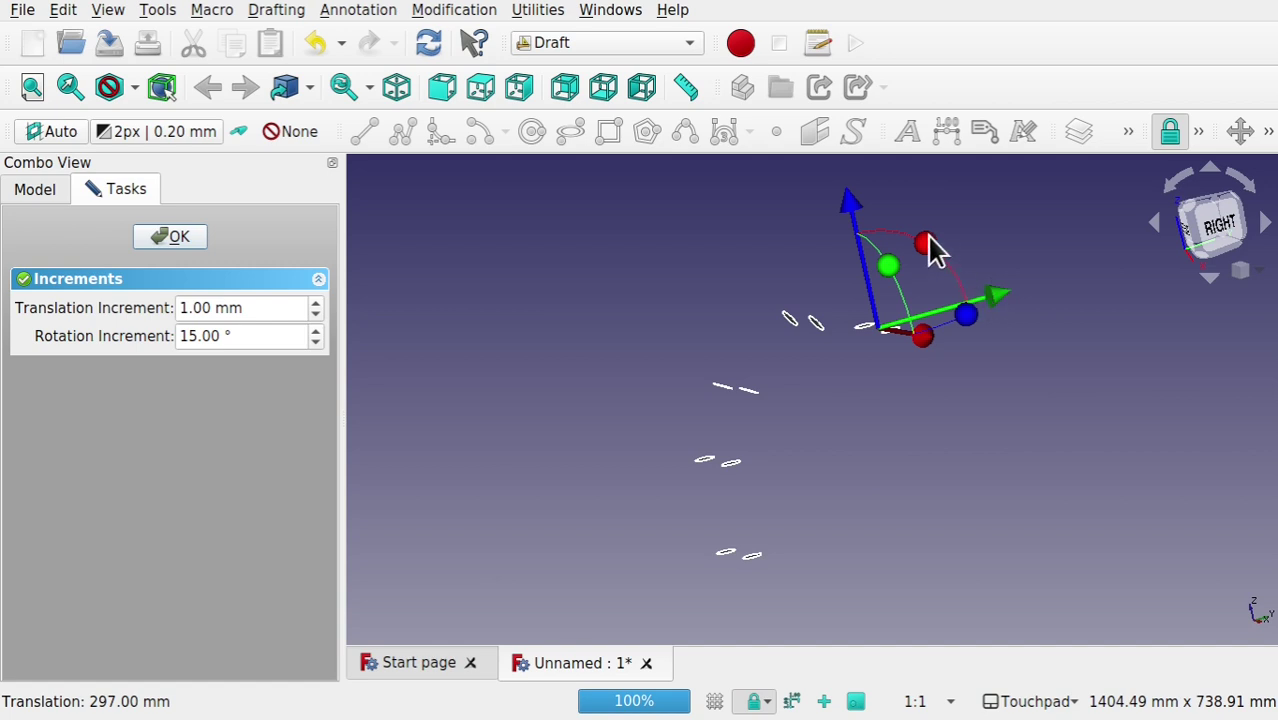
- Rotate the fourth clone -90° about its x axis and move it -63 mm along its own y axis, completing the transform
mouse_move(930, 247)
left_mouse_down()
mouse_move(988, 345)
mouse_move(957, 398)
left_mouse_up()
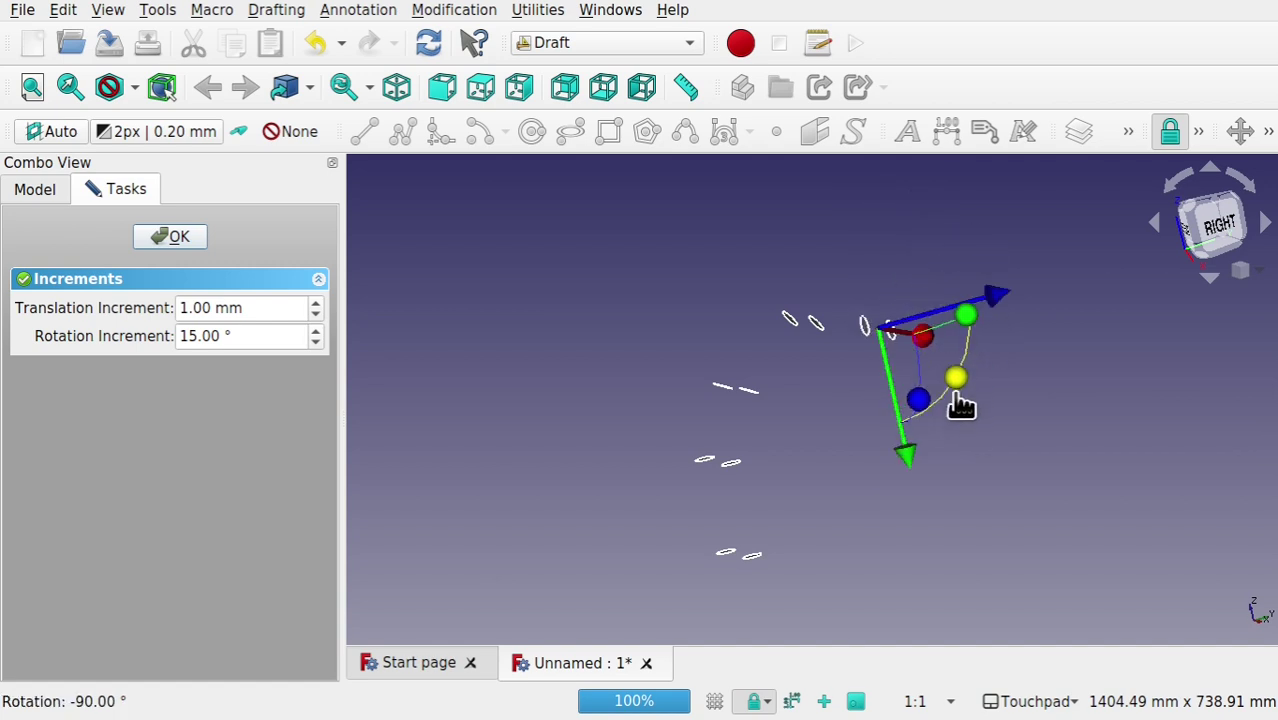
mouse_move(907, 462)
left_mouse_down()
mouse_move(901, 405)
mouse_move(916, 425)
mouse_move(913, 414)
left_mouse_up()
left_click(172, 240)
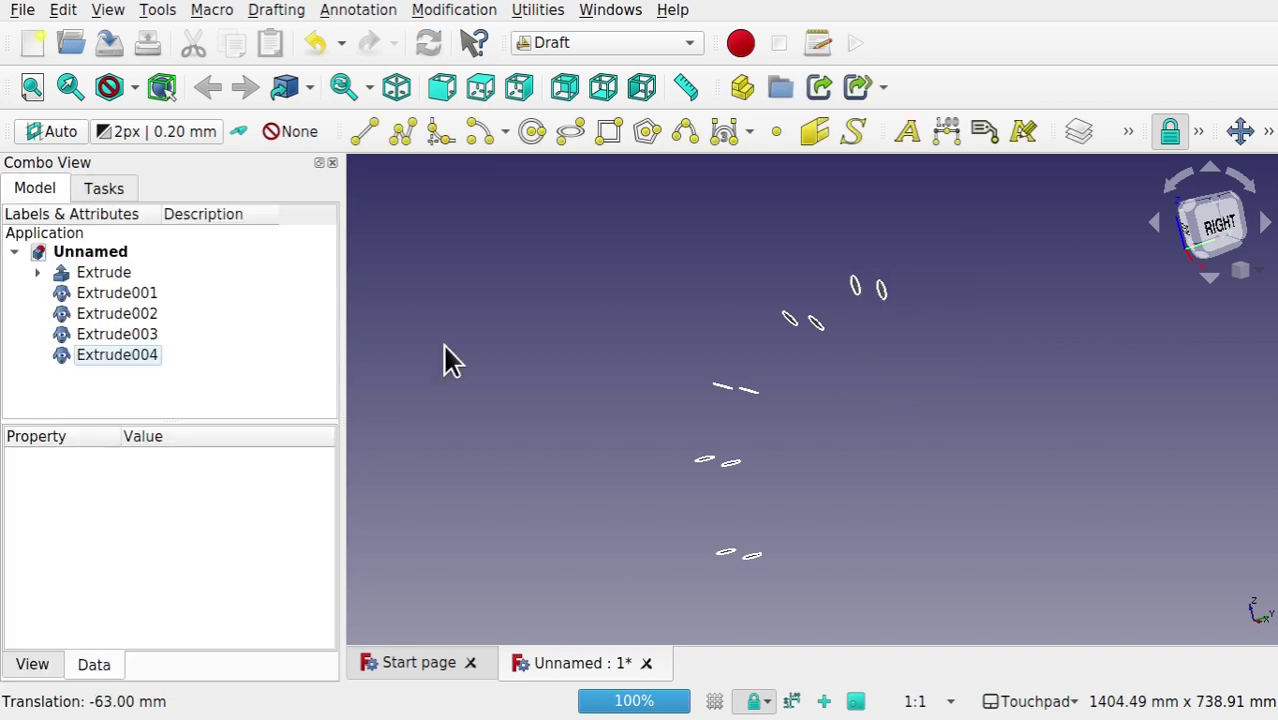
- Check the arrangement of the stacked profiles from several angles and switch to the Curves workbench
left_click_drag(442, 357, 793, 616, "alt")
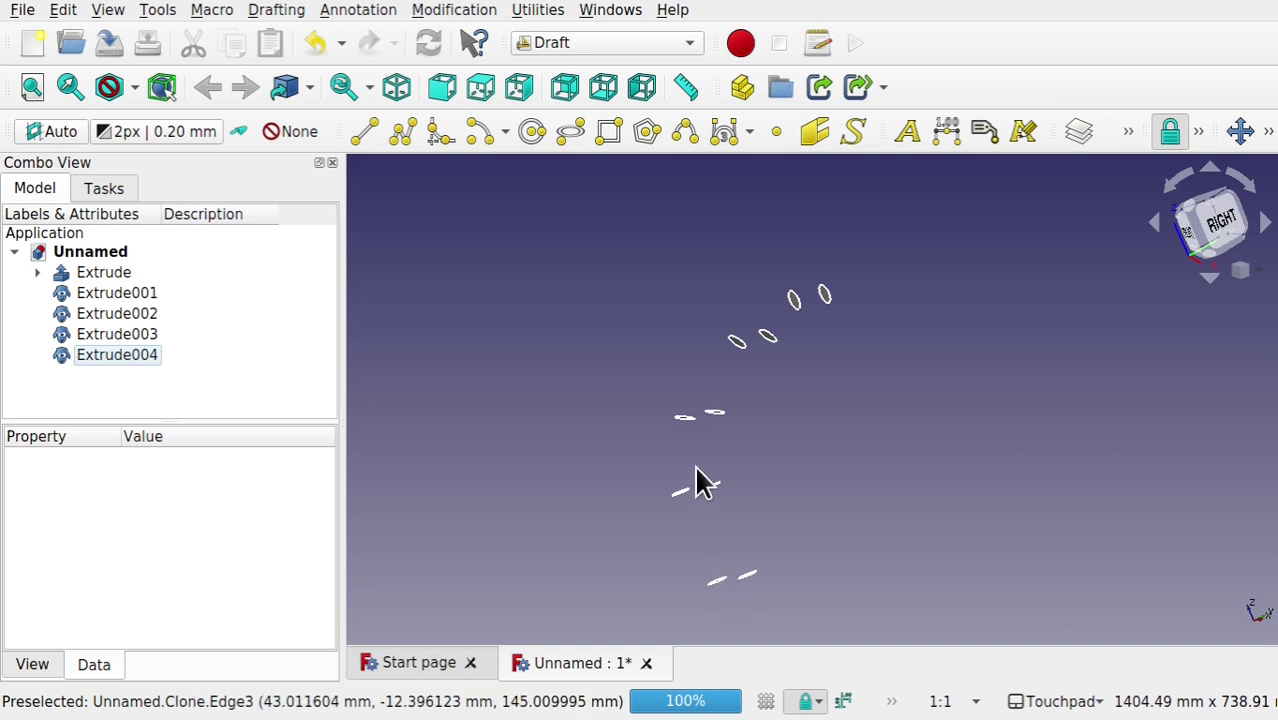
left_click_drag(807, 331, 867, 381, "alt")
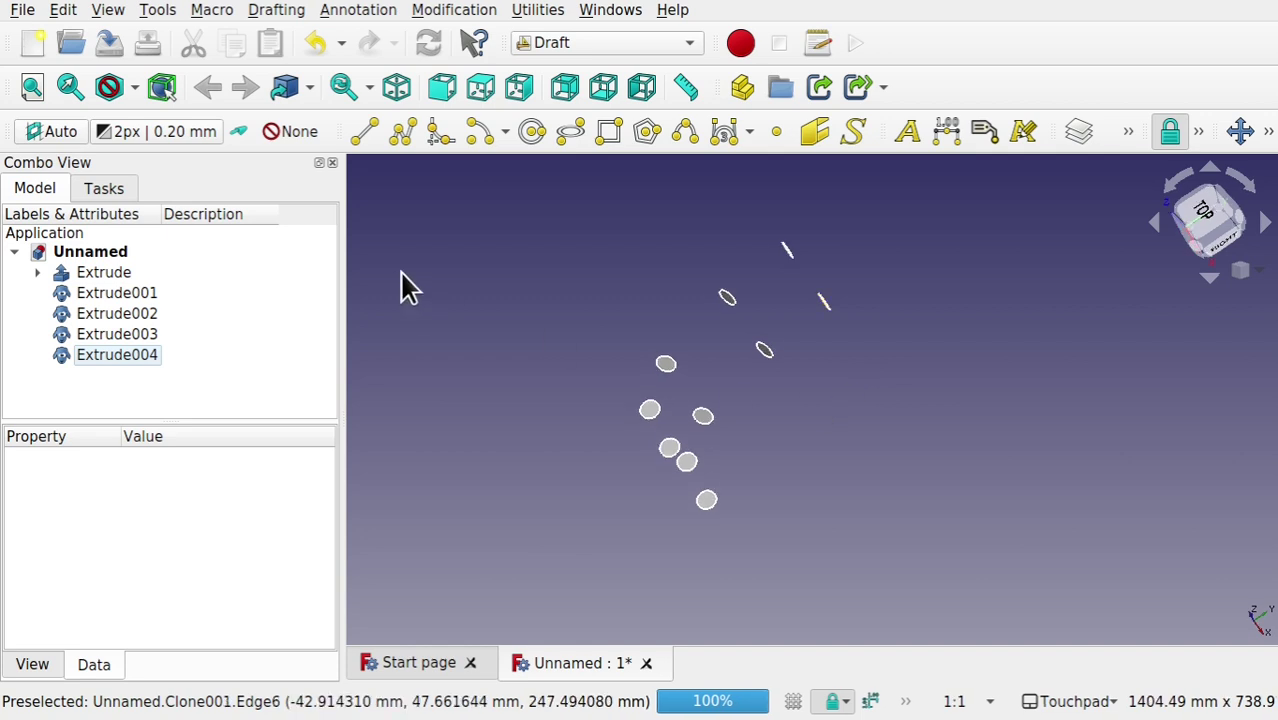
left_click_drag(596, 422, 702, 514, "alt")
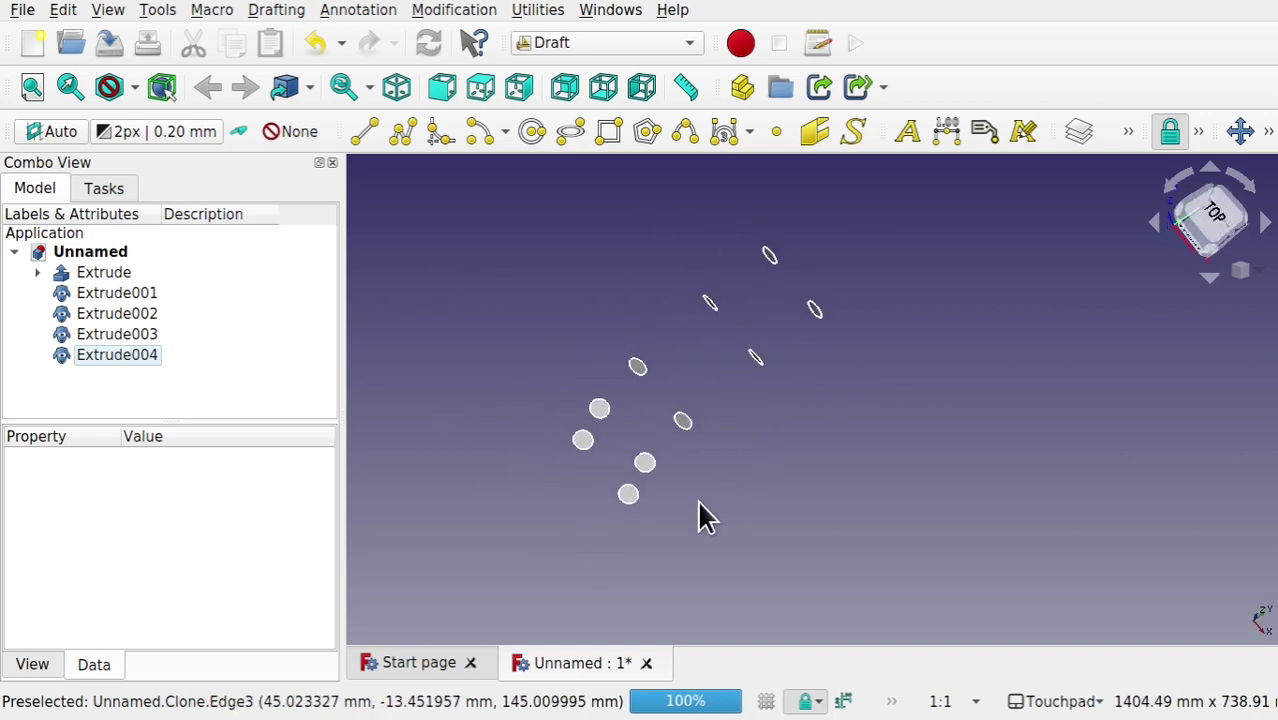
left_click_drag(845, 277, 690, 388, "alt")
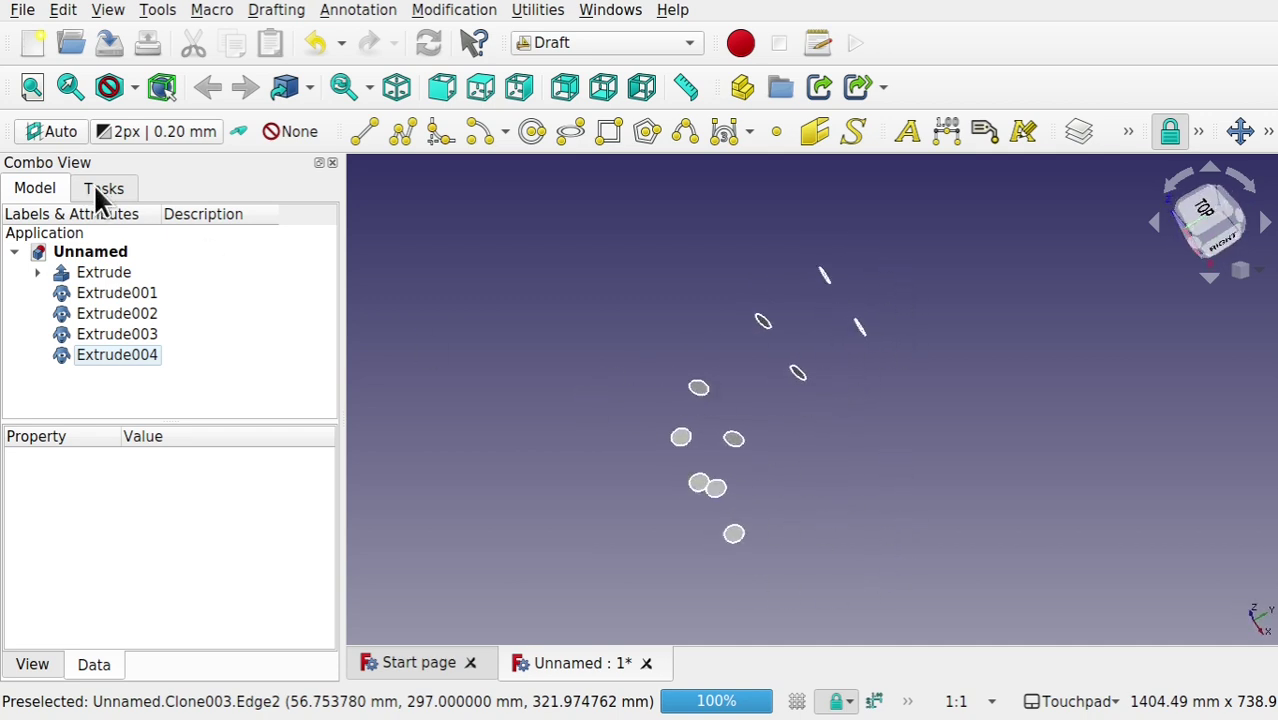
left_click(605, 44)
left_click(595, 66)
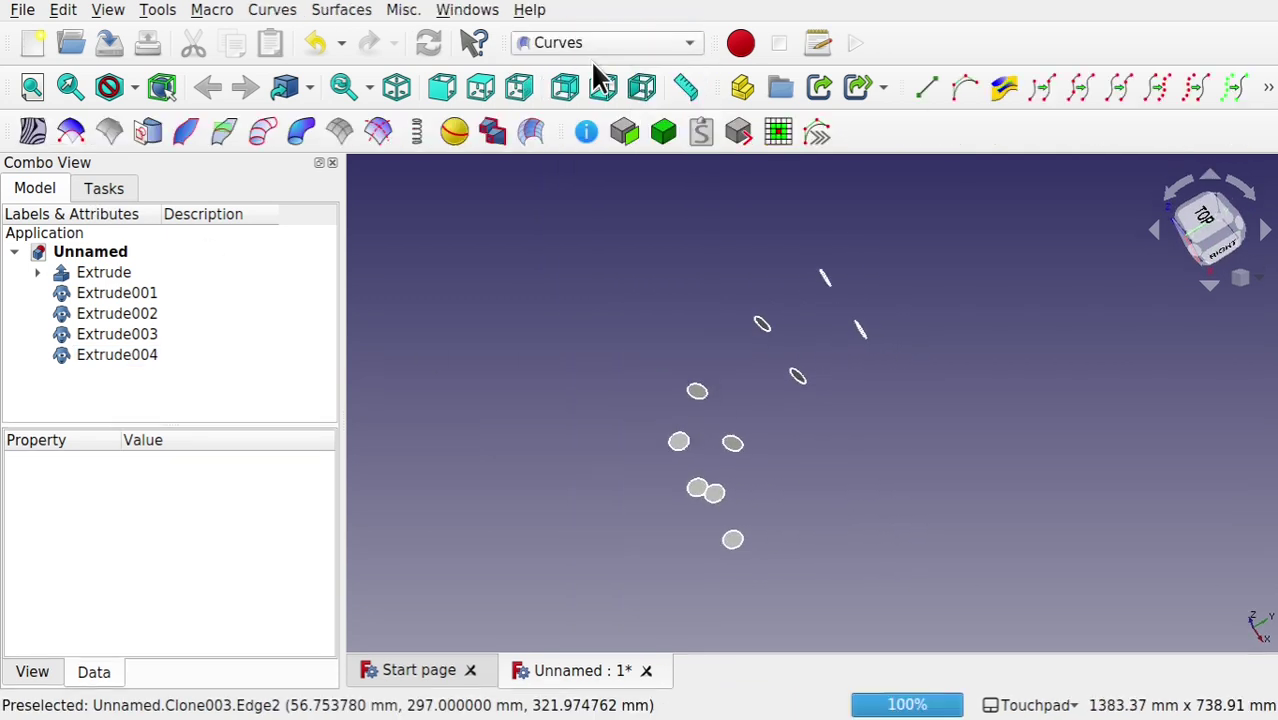
- Create a MultiLoft through the original two-circle extrusion and its four clones, selected in order from Extrude to Extrude004
left_click(114, 272)
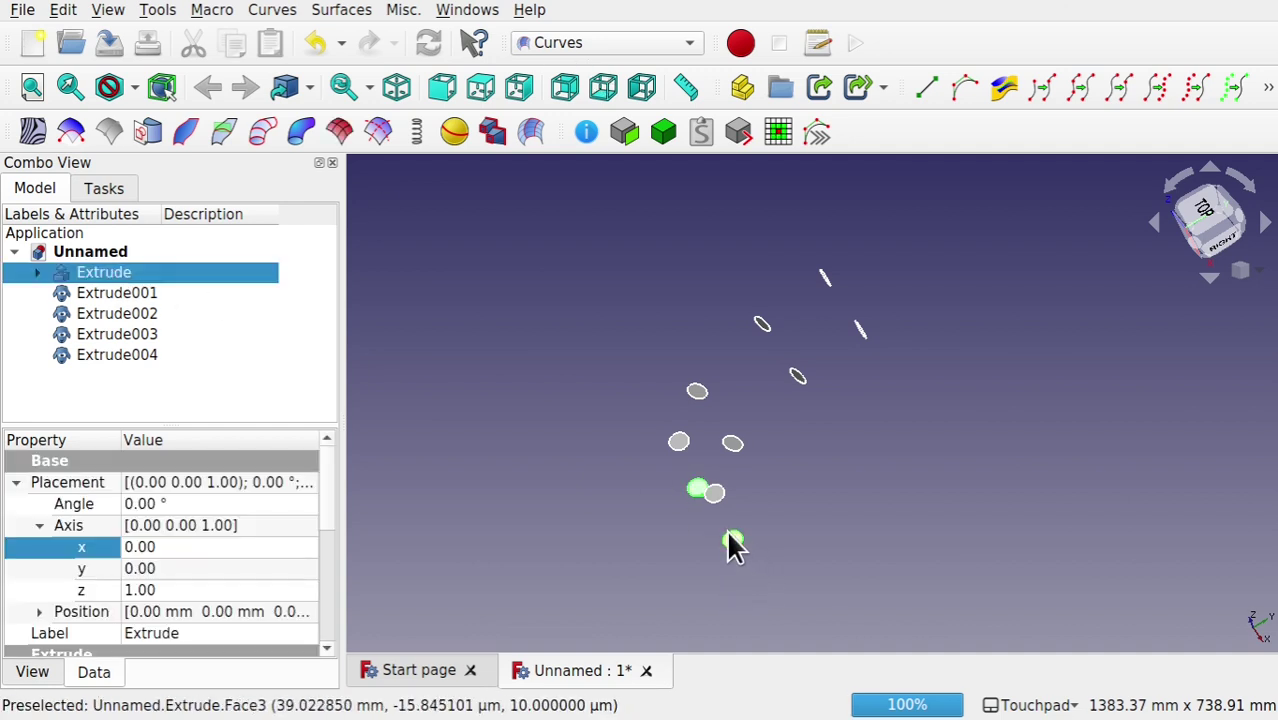
left_click(711, 497, "ctrl")
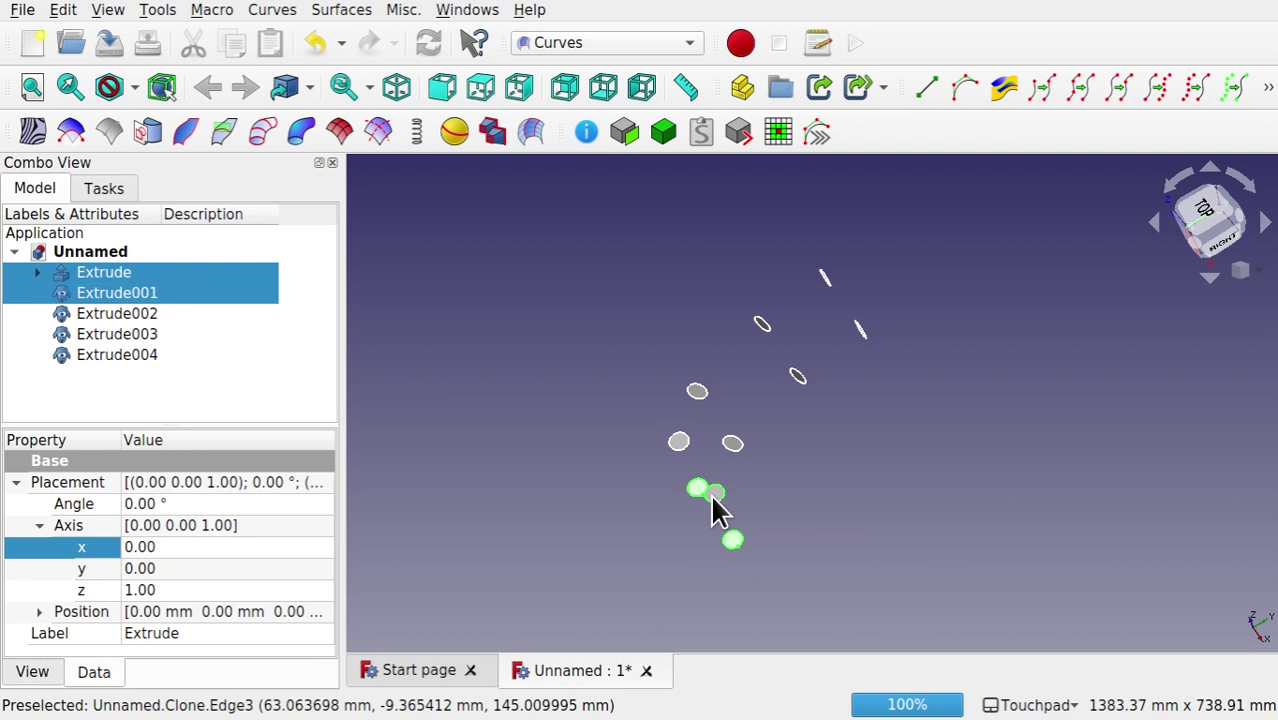
left_click(732, 448, "ctrl")
left_click(797, 378, "ctrl")
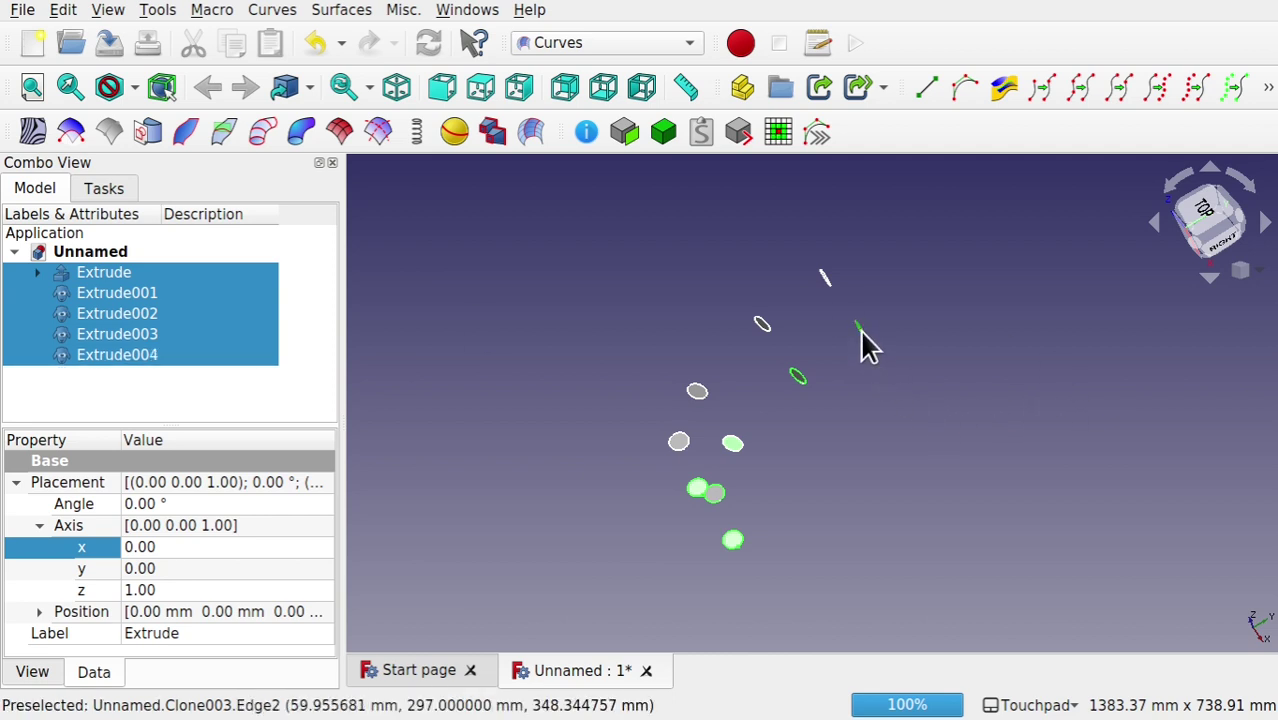
left_click(491, 132)
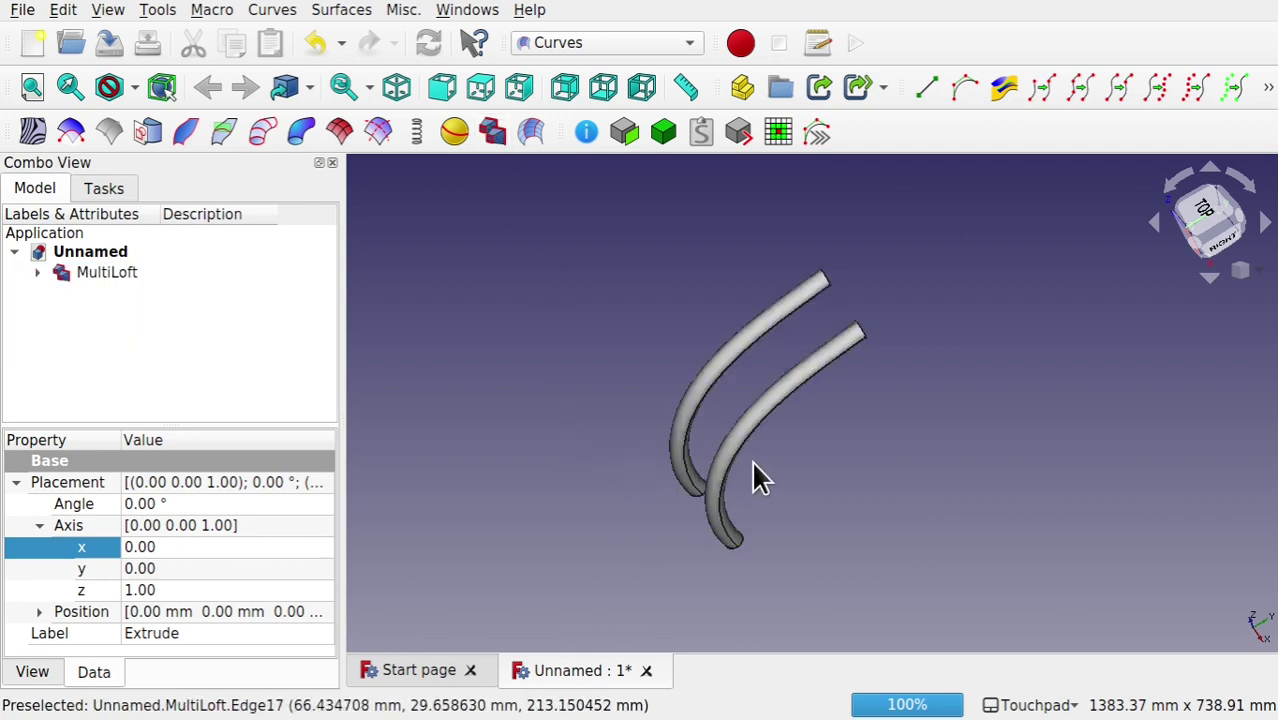
middle_click_drag(756, 476, 703, 475)
scroll(785, 460, "up", 3)
scroll(779, 456, "down", 2)
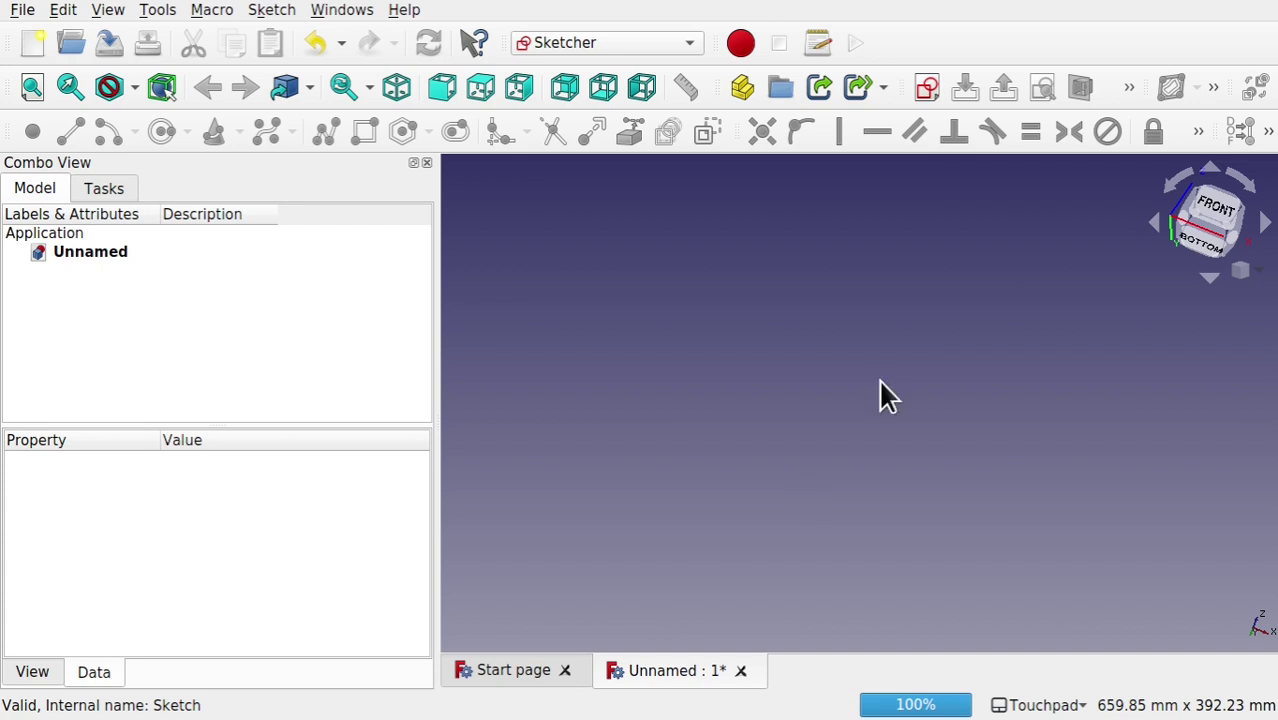
- Start a new sketch on the XY plane and draw two circles of about 16 mm radius centred on the horizontal axis, one either side of the origin
left_click(927, 90)
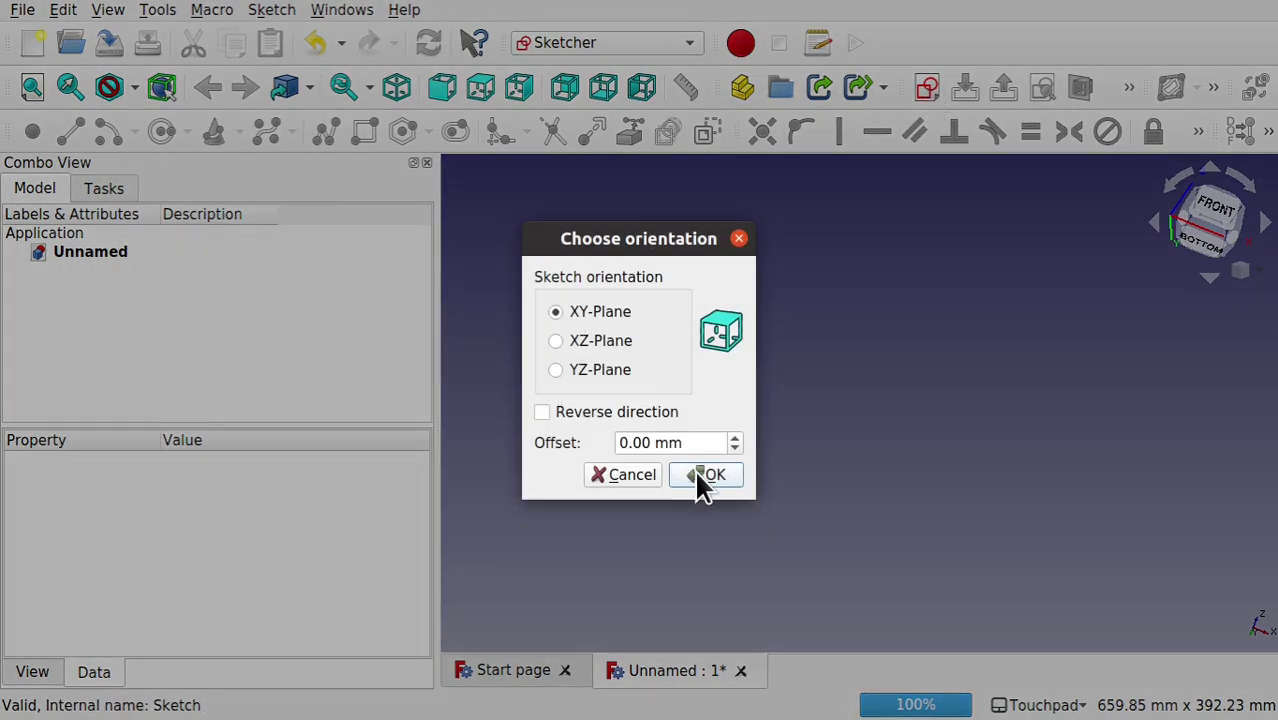
left_click(703, 476)
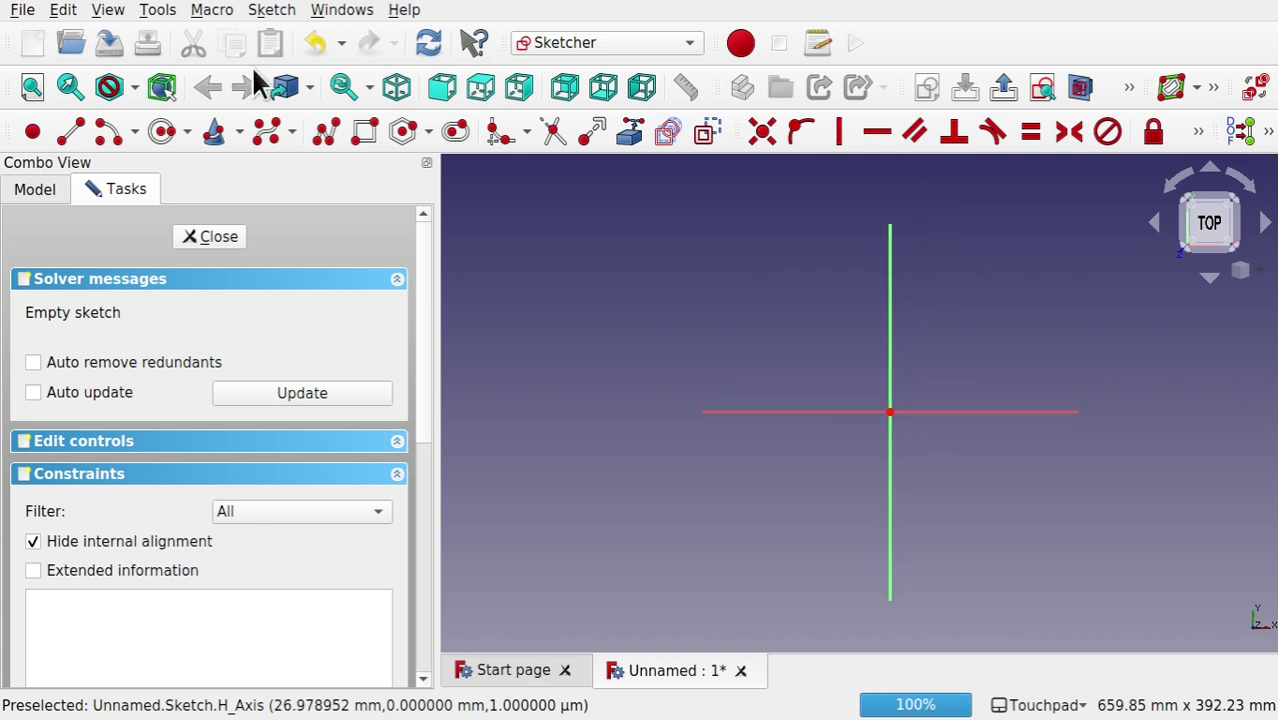
left_click(155, 135)
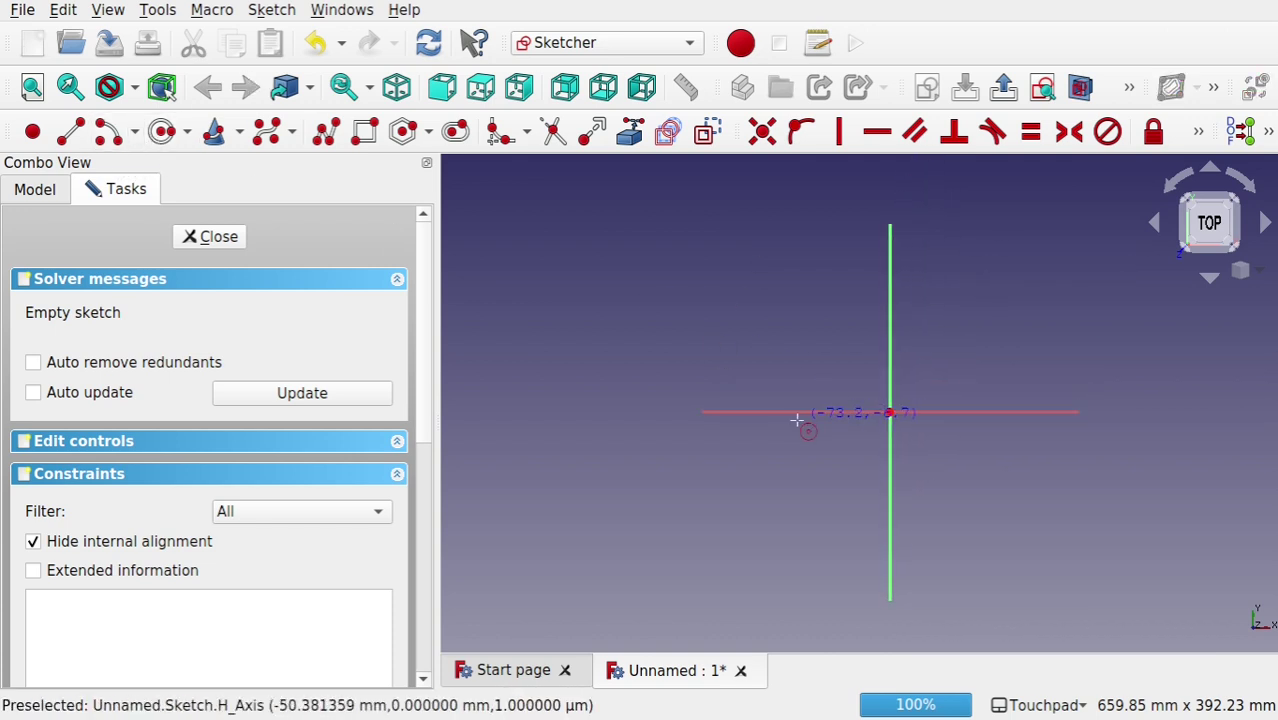
left_click(820, 412)
left_click(836, 430)
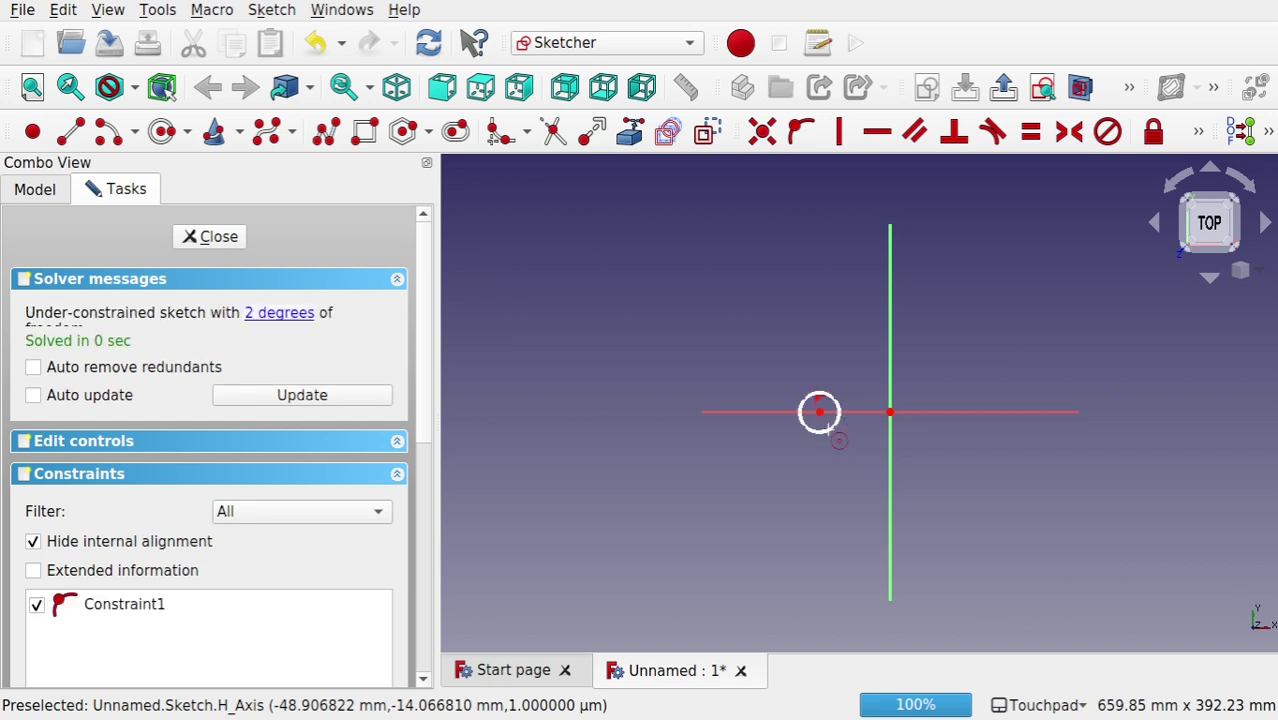
left_click(979, 412)
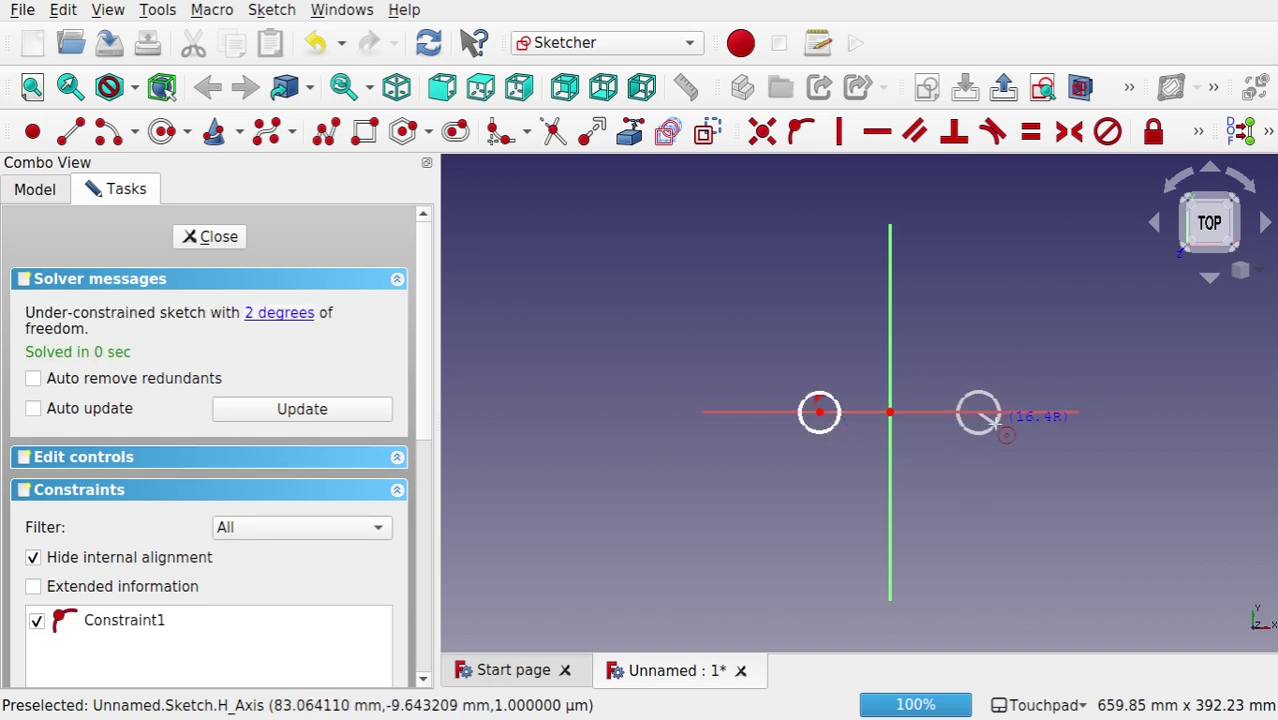
left_click(995, 424)
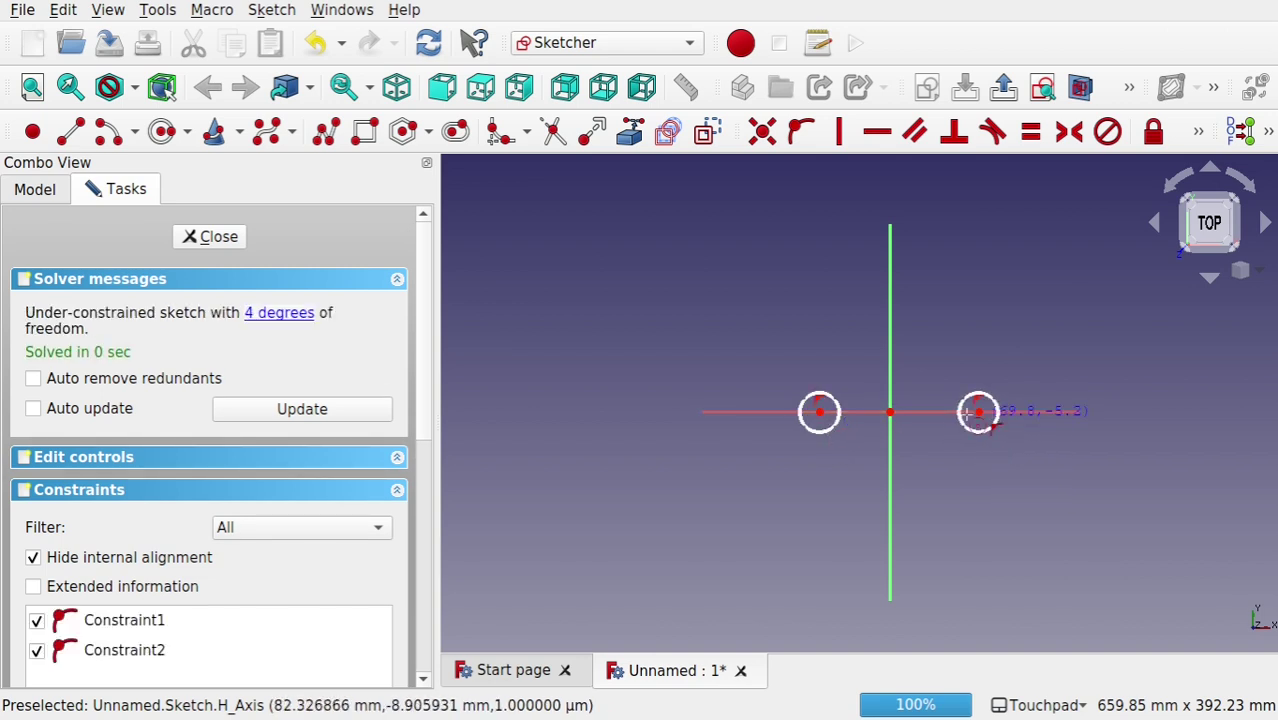
- Draw two more circles centred on the vertical axis, one above and a smaller one below the origin, and close the sketch
left_click(889, 347)
left_click(904, 364)
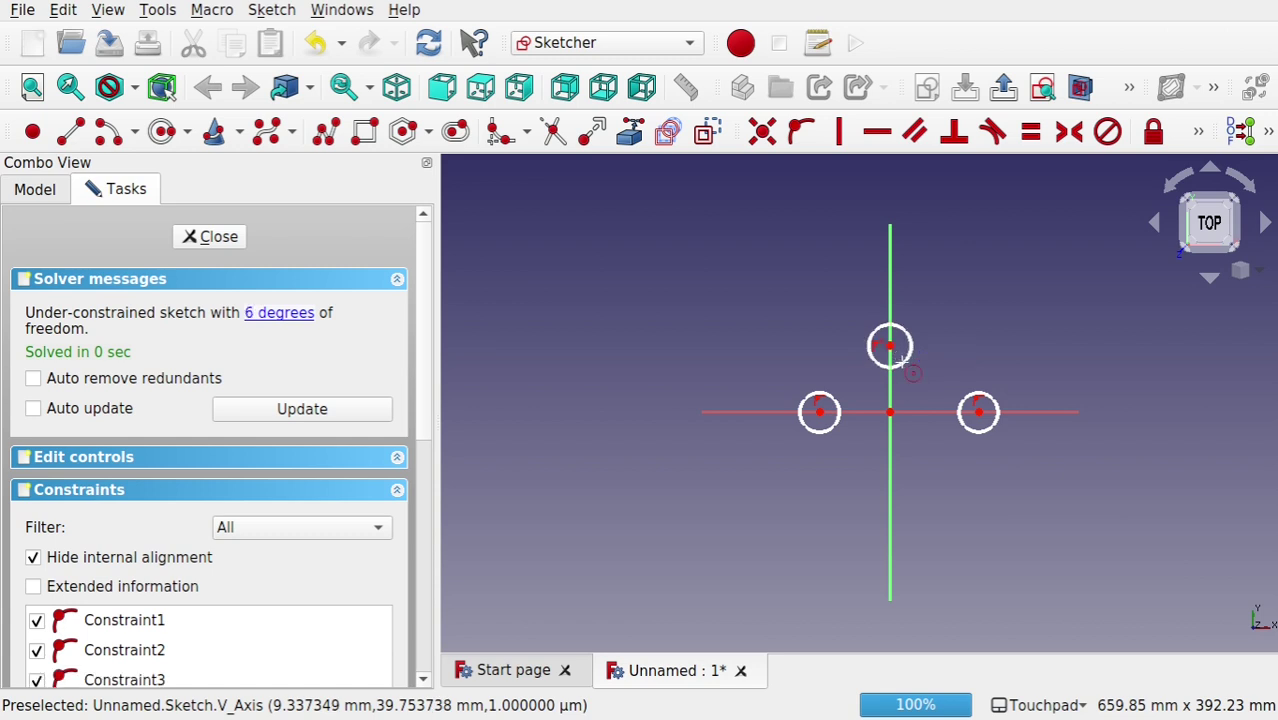
left_click(889, 470)
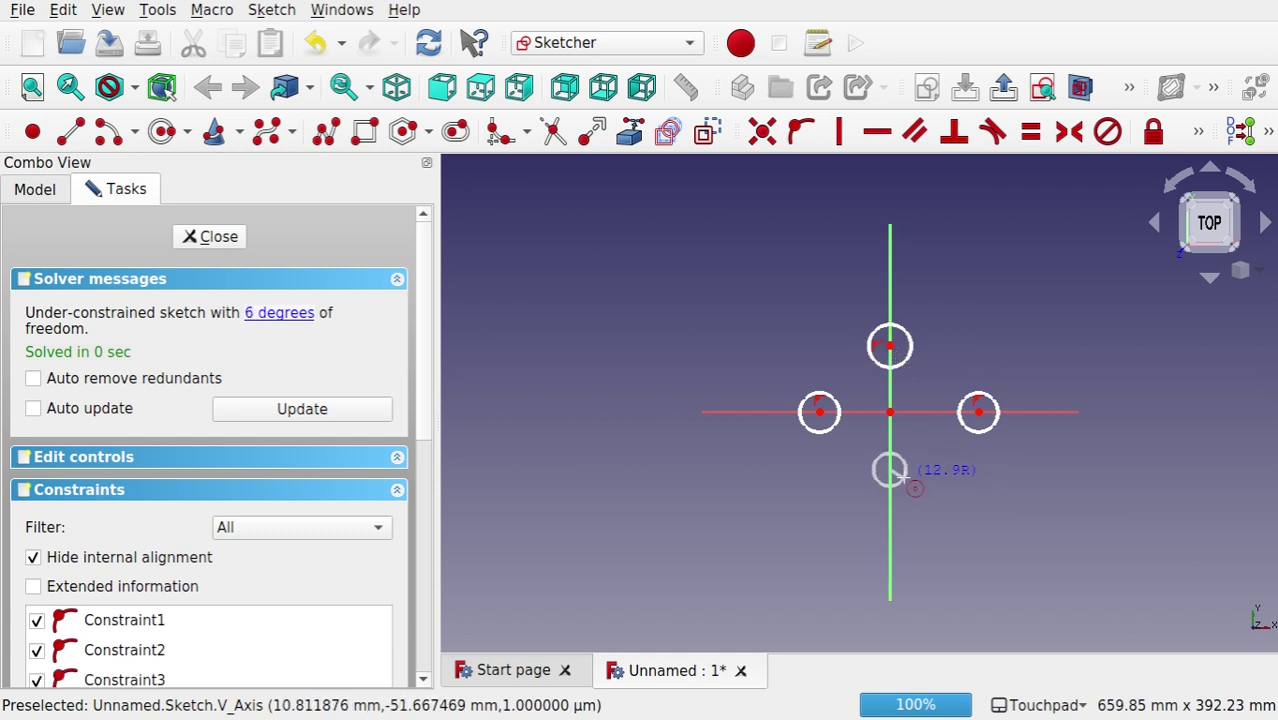
left_click(903, 482)
left_click(208, 234)
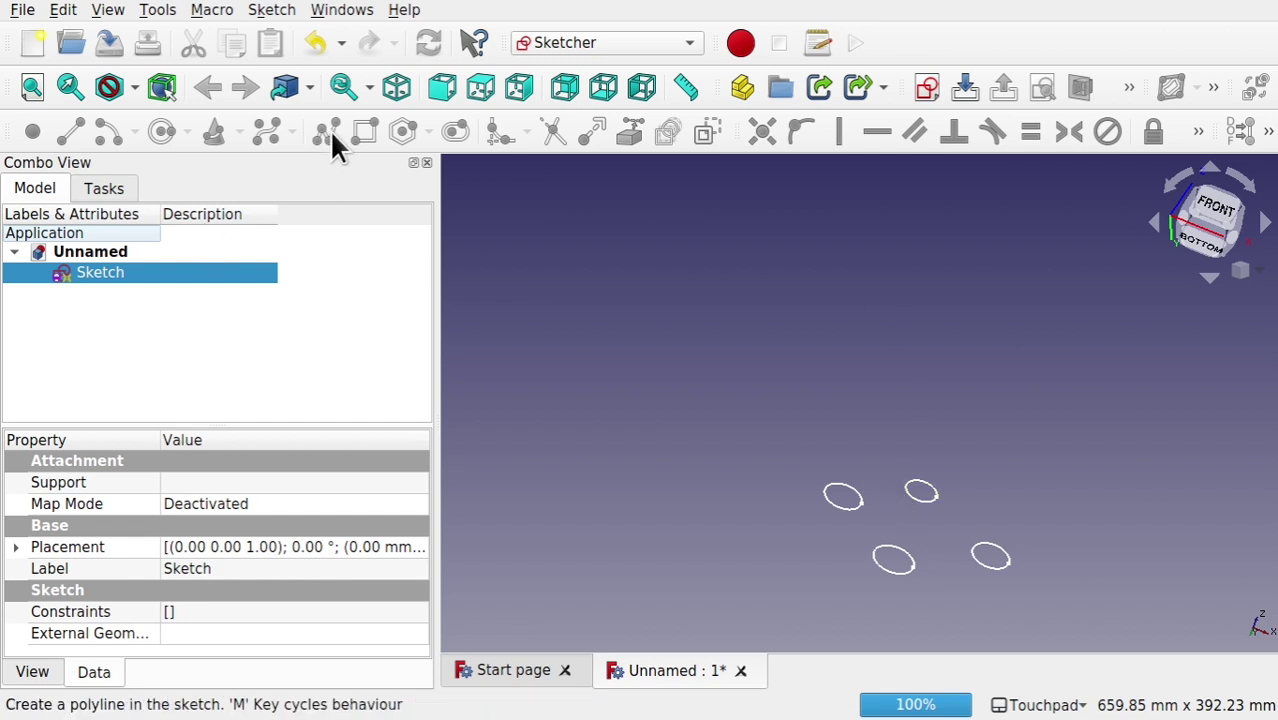
- Switch to the Draft workbench and upgrade the four-circle sketch to a face
left_click(587, 45)
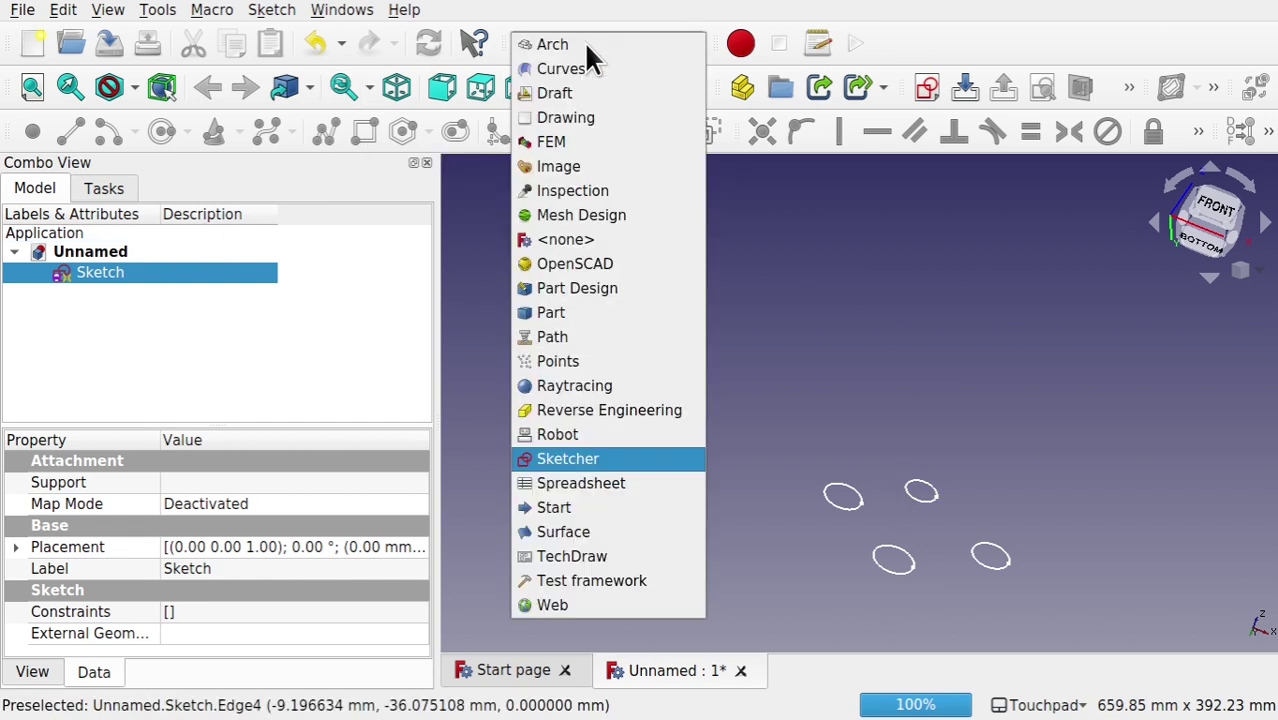
left_click(588, 94)
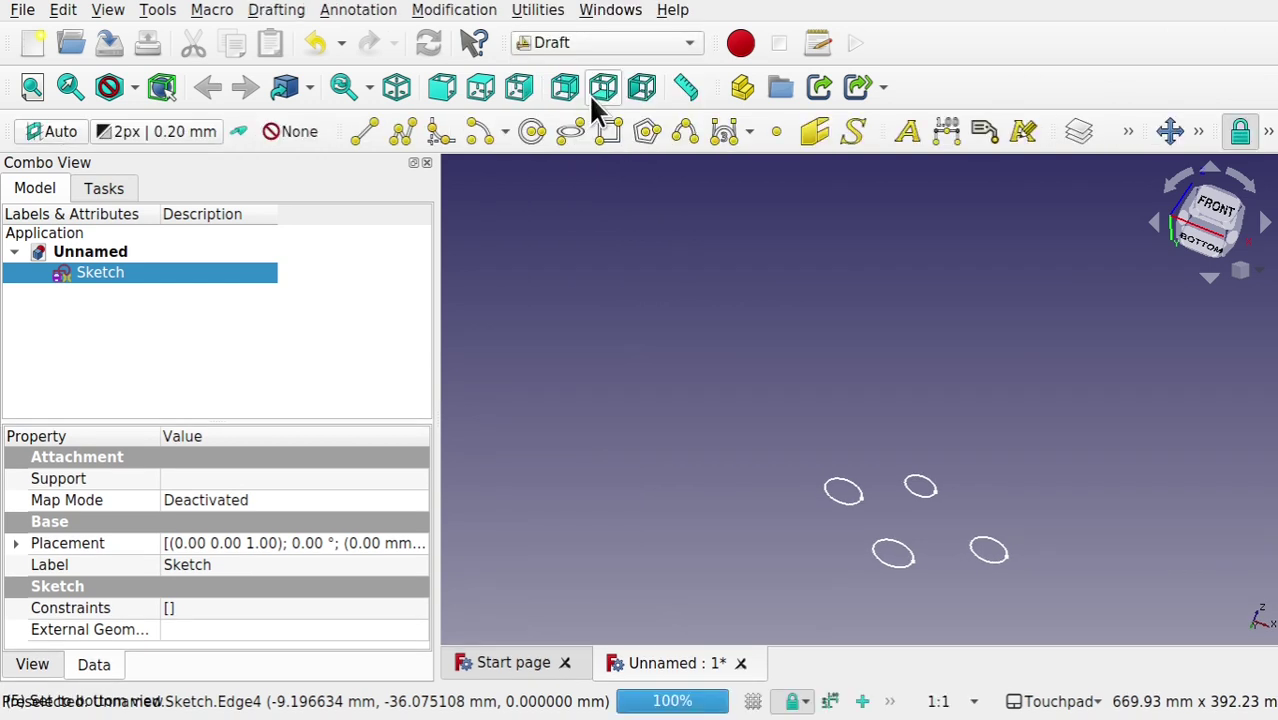
left_click(1199, 128)
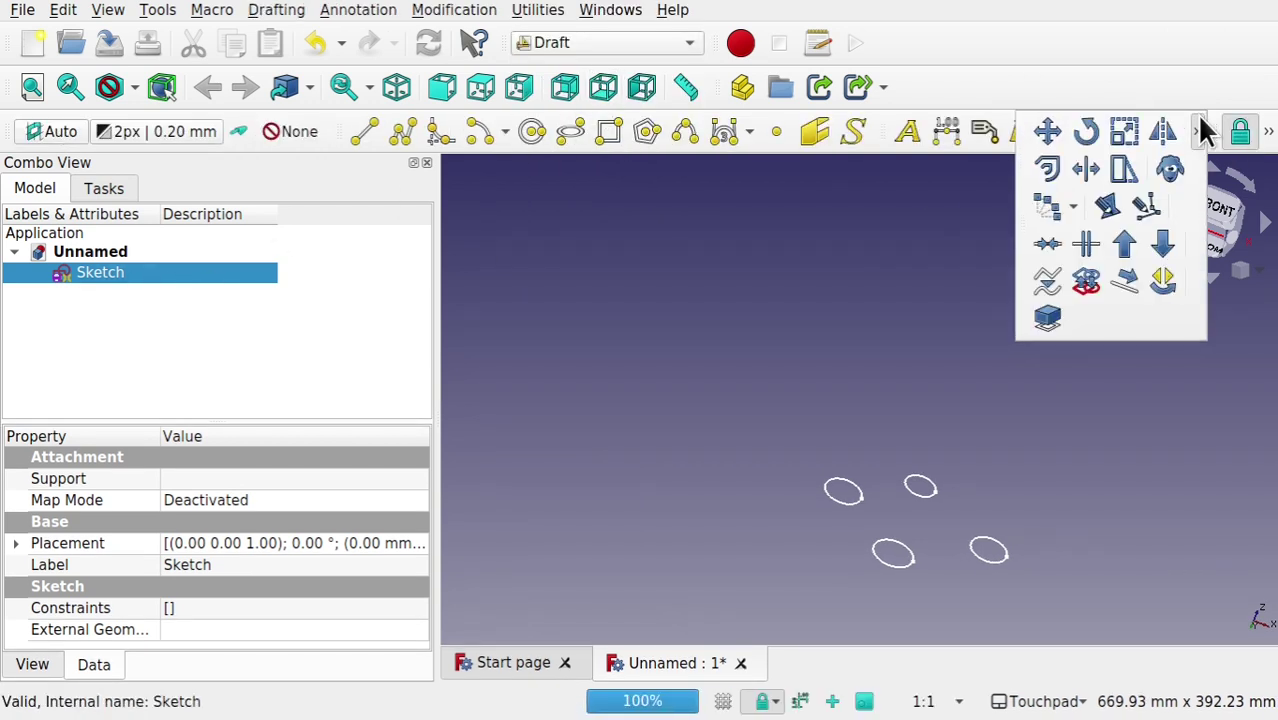
left_click(1125, 247)
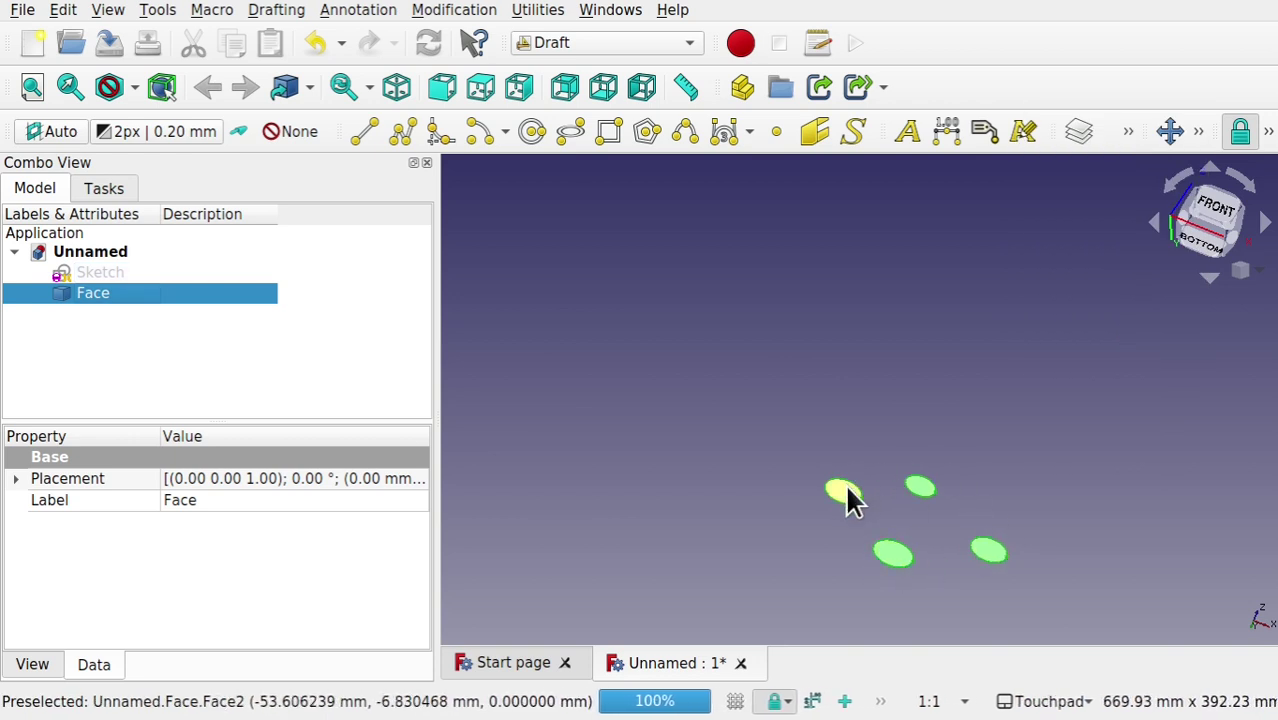
middle_click_drag(990, 442, 1047, 442)
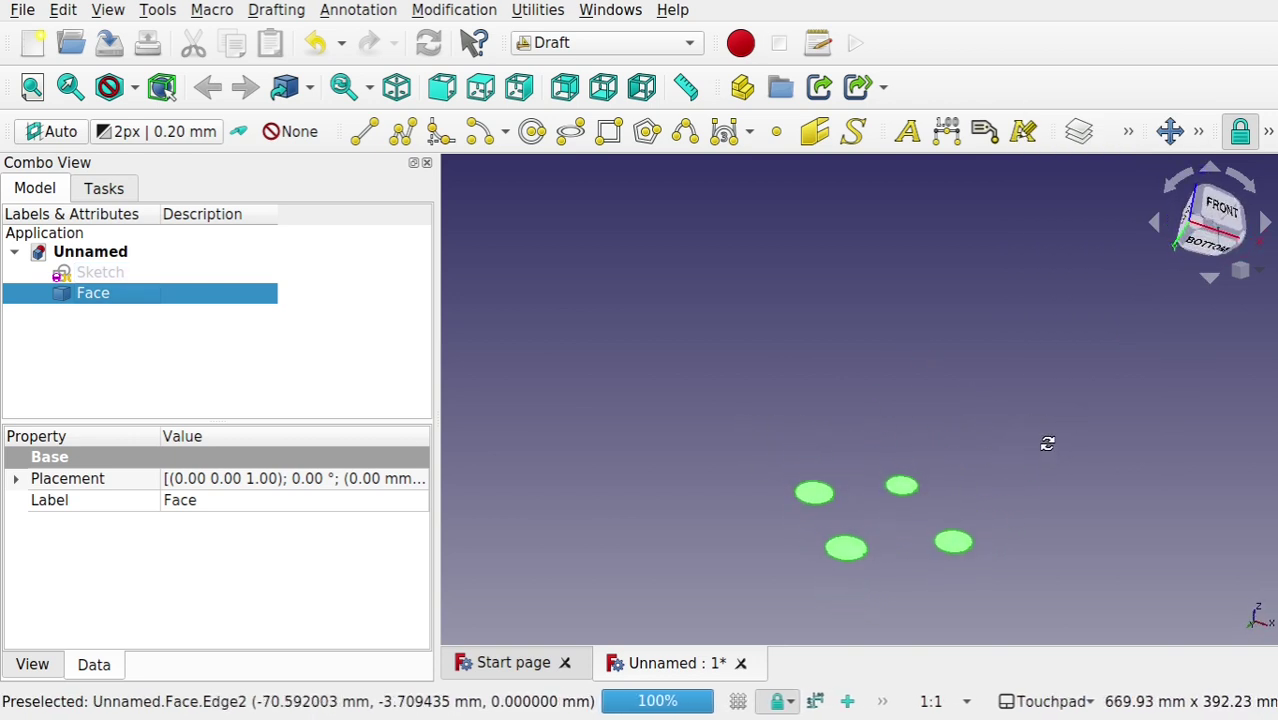
left_click(987, 480)
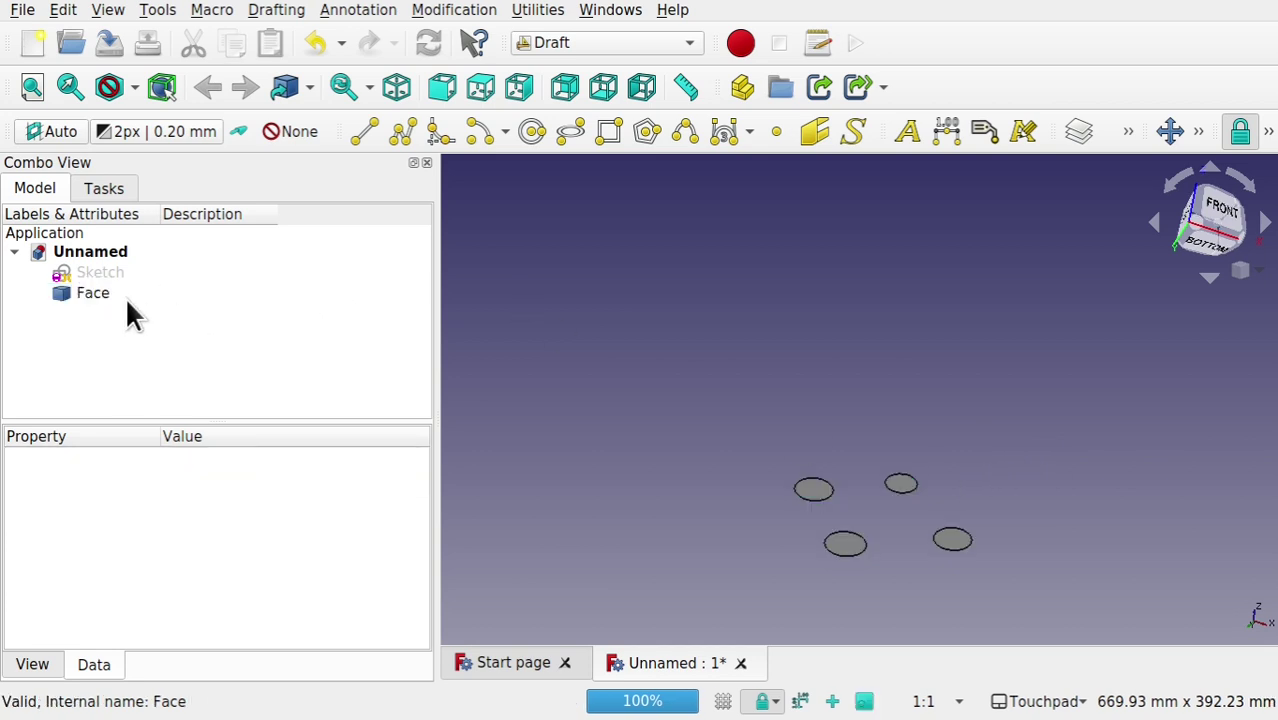
- Copy the four-circle face and paste it twice in the same document
left_click(92, 293)
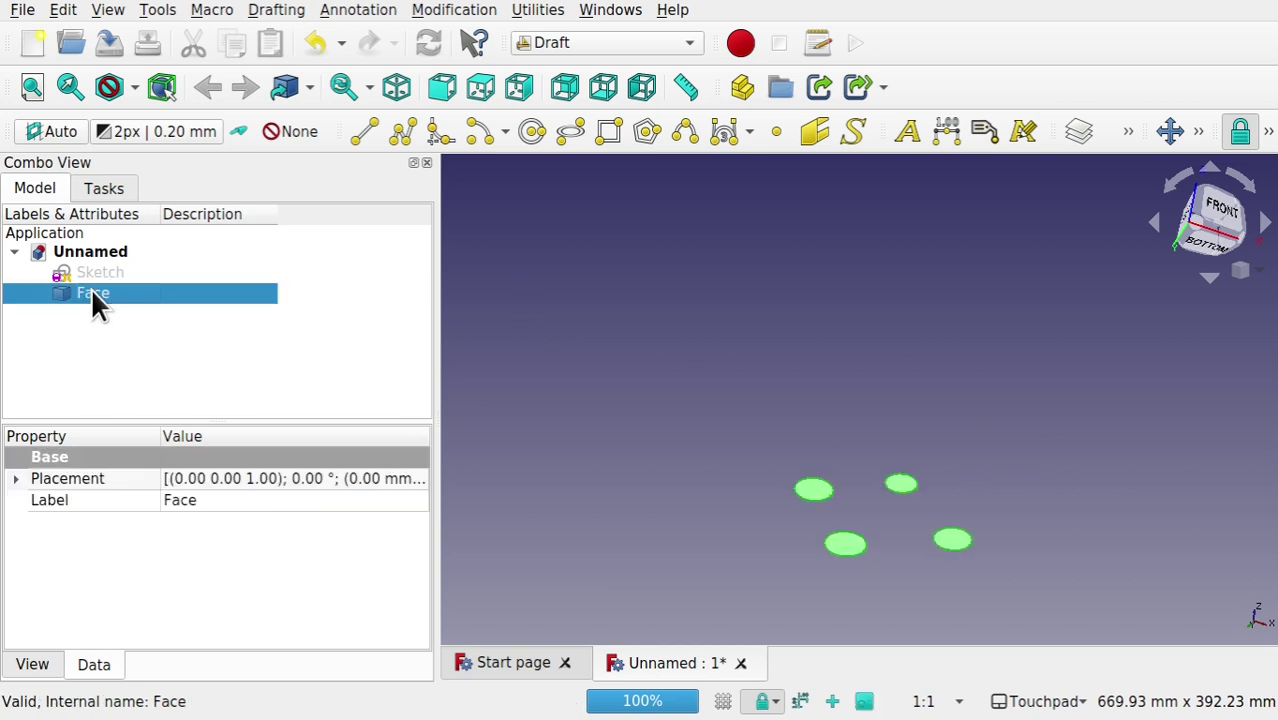
key("ctrl+c")
key("ctrl+v")
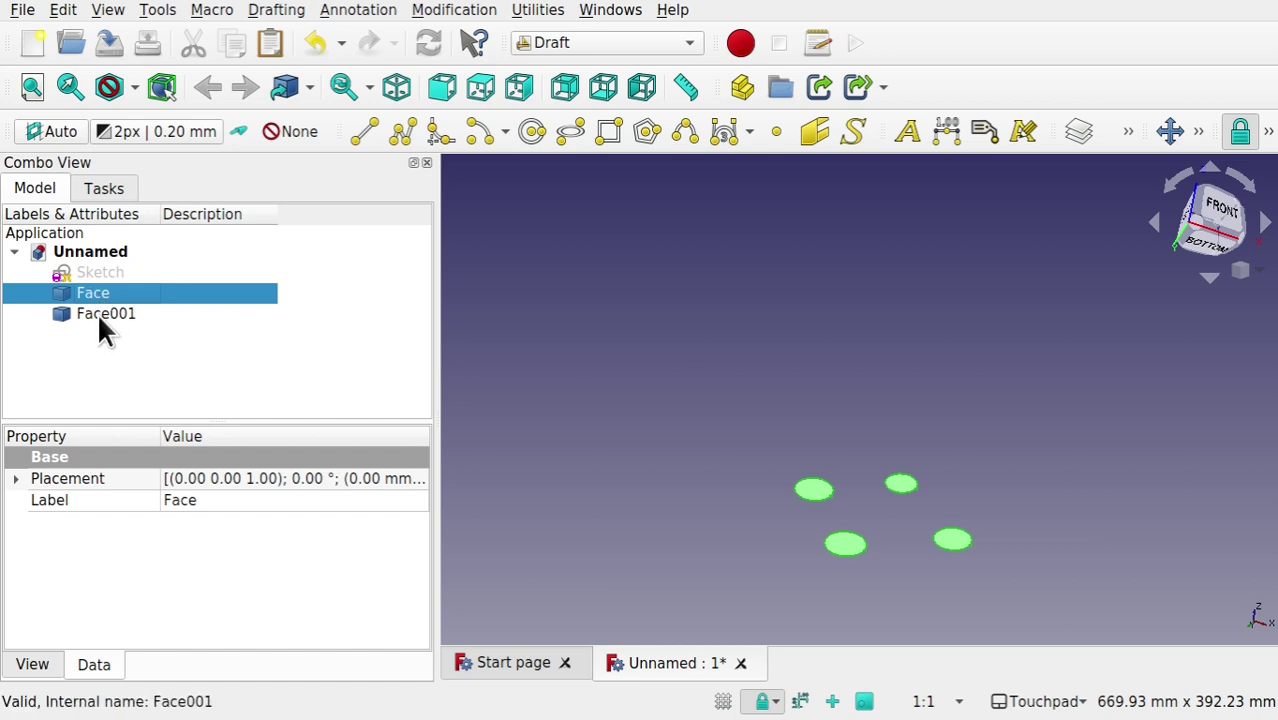
left_click(101, 311)
key("ctrl+v")
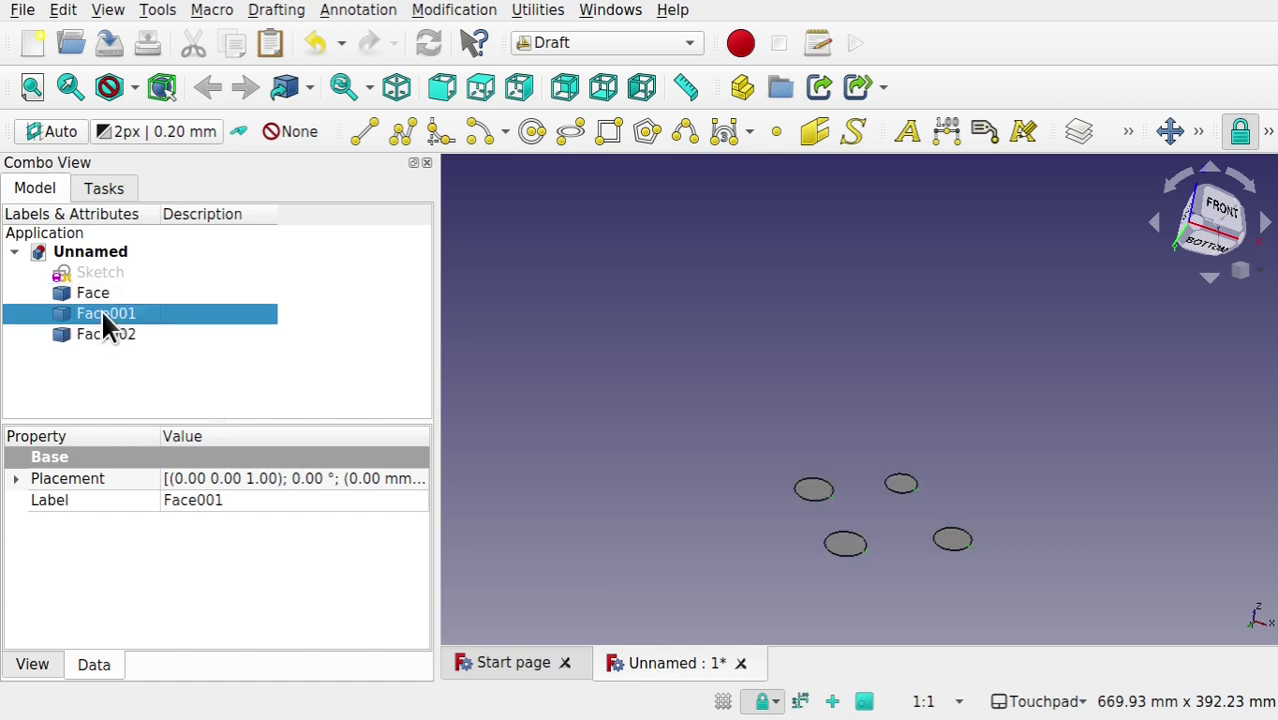
left_click(151, 350)
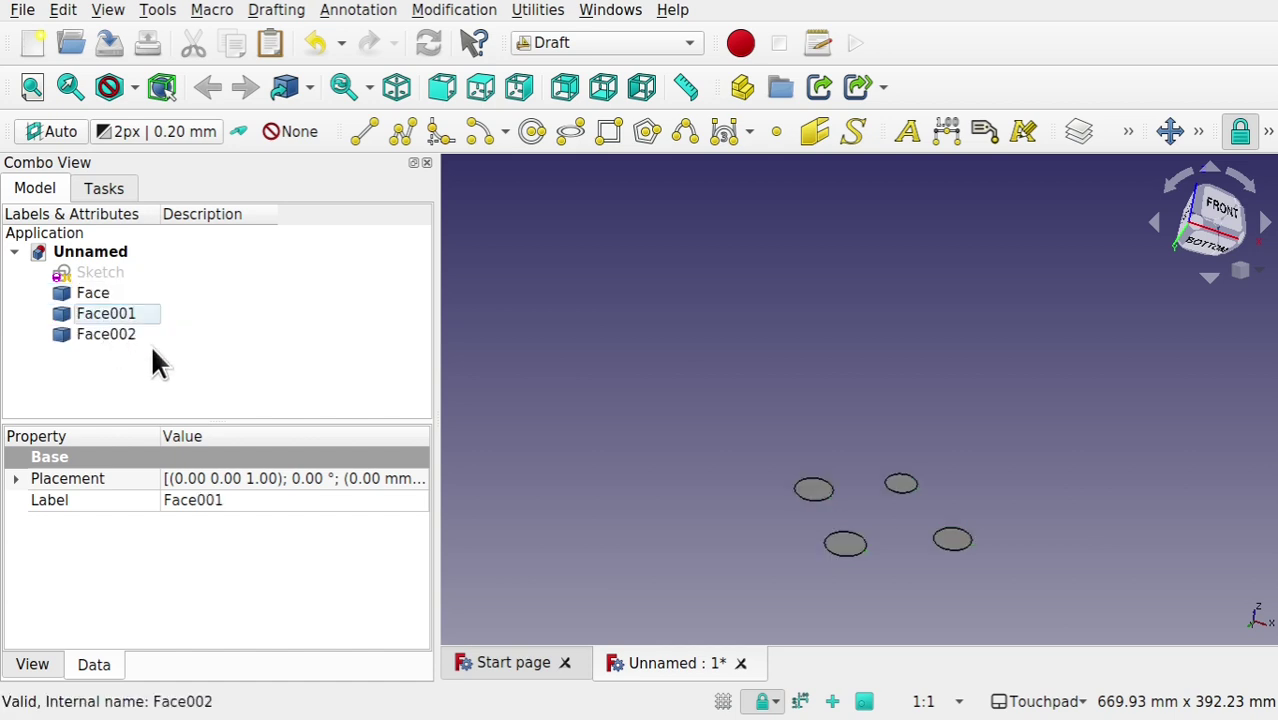
- Set the z position of the first face copy (Face001) to 50 mm
left_click(93, 296)
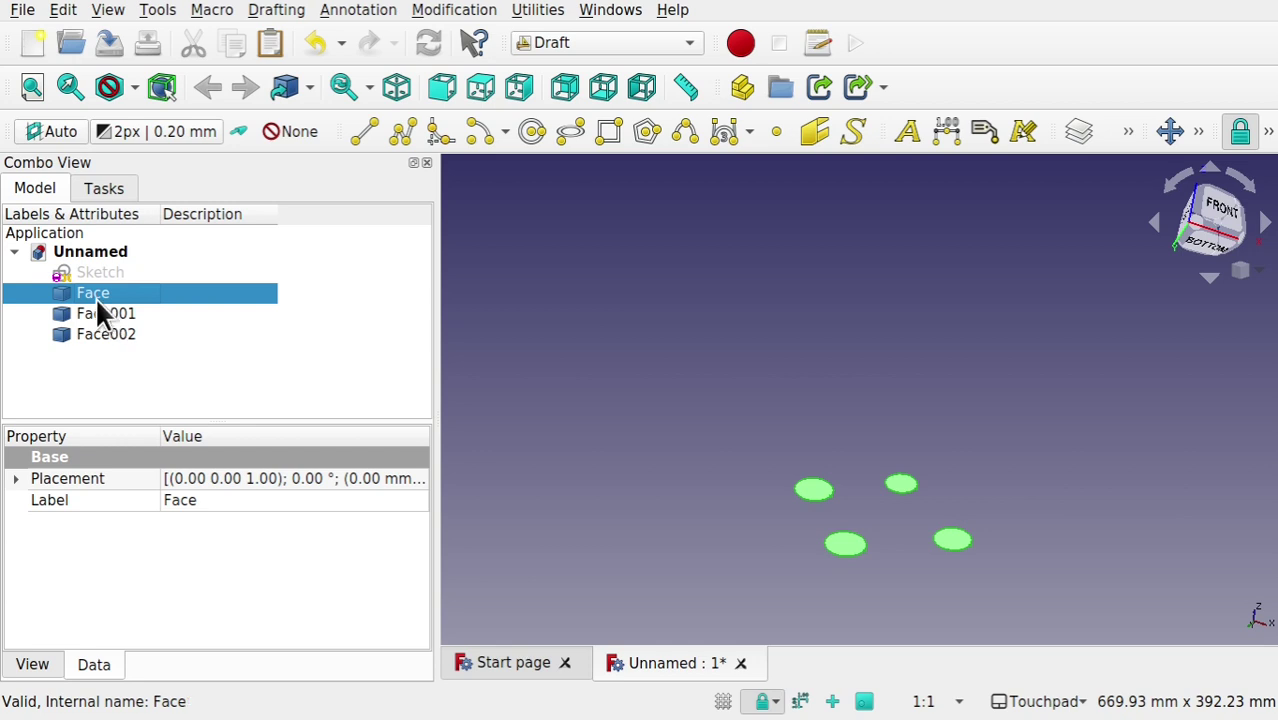
left_click(96, 306)
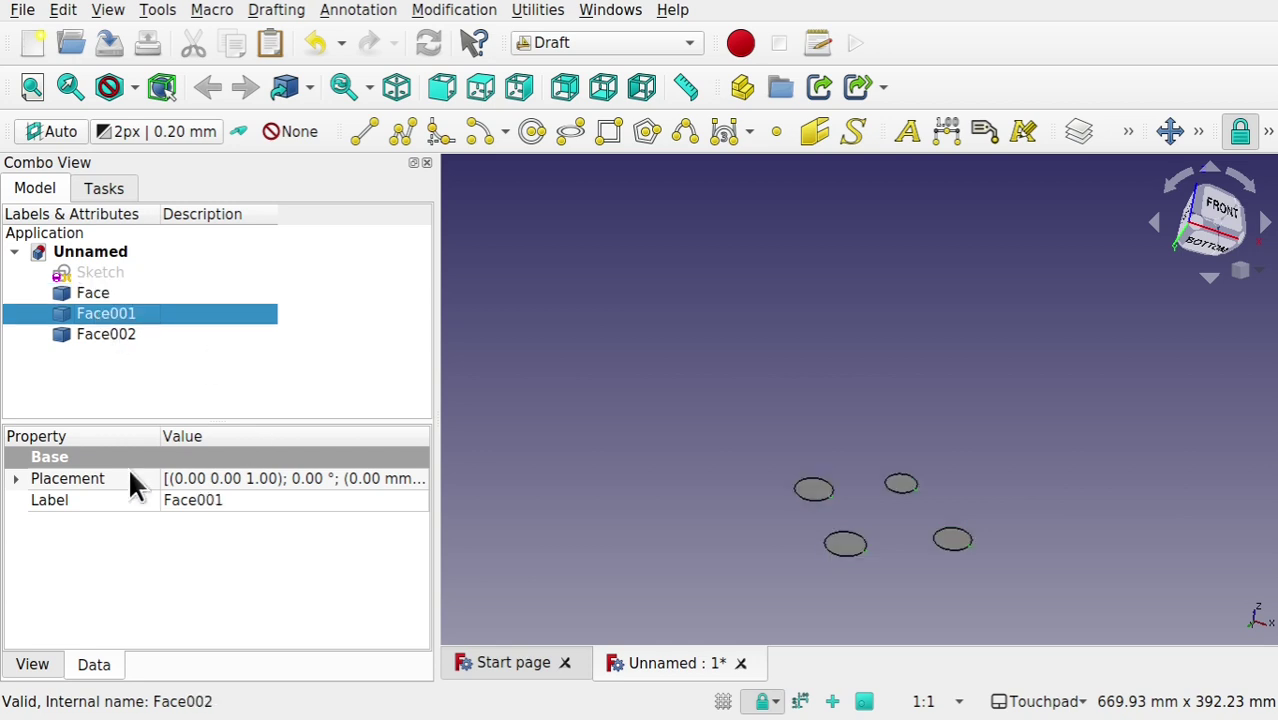
left_click(16, 479)
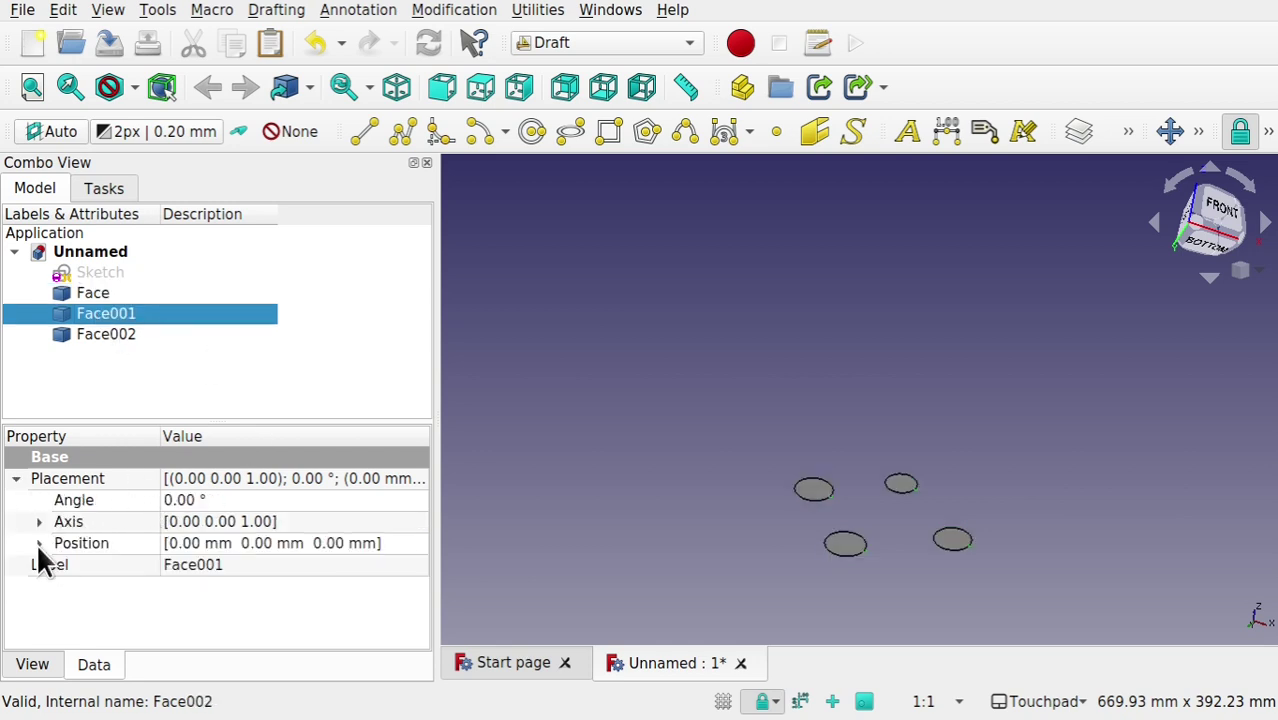
left_click(39, 543)
left_click(205, 586)
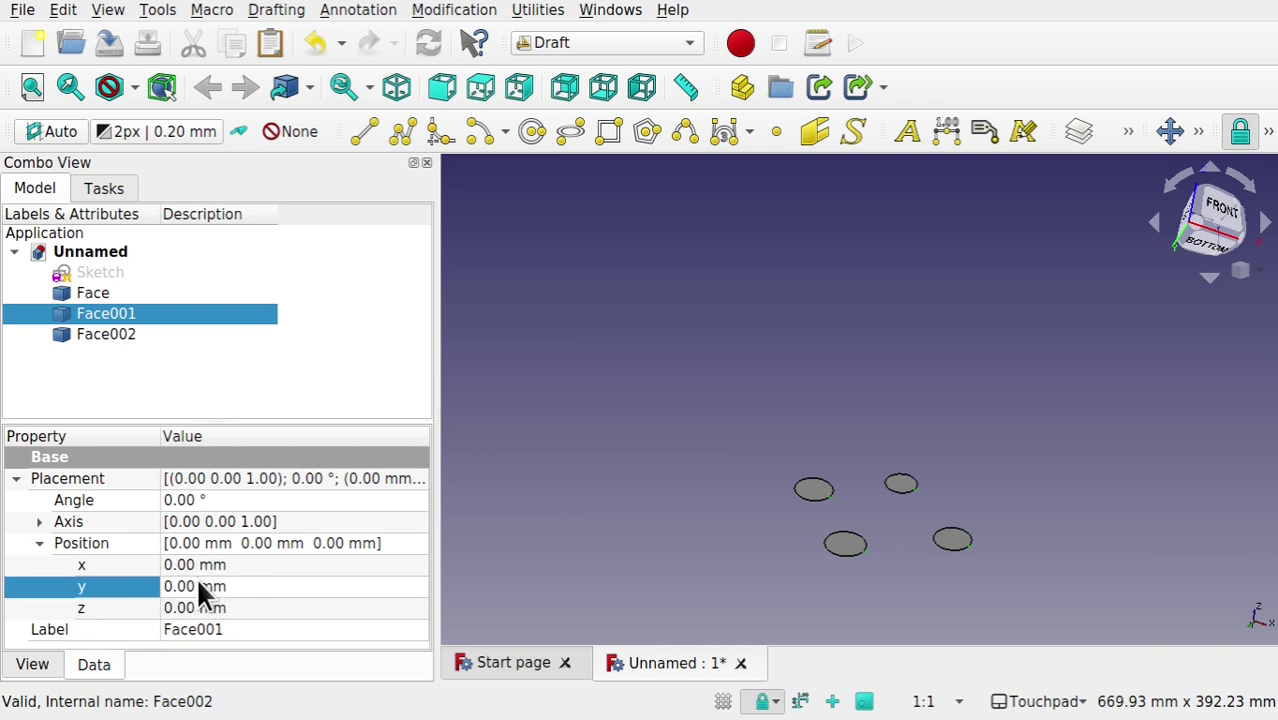
left_click(188, 608)
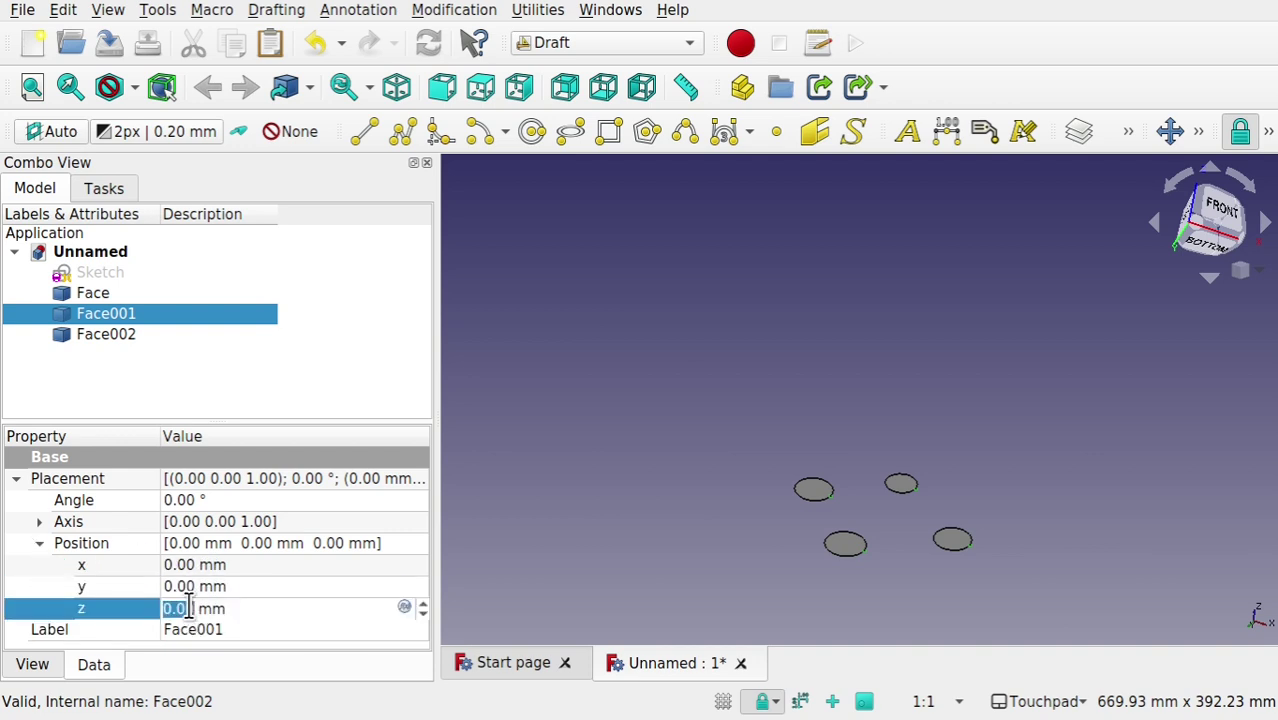
type("50")
- Set the z position of the second face copy (Face002) to 100 mm
left_click(106, 335)
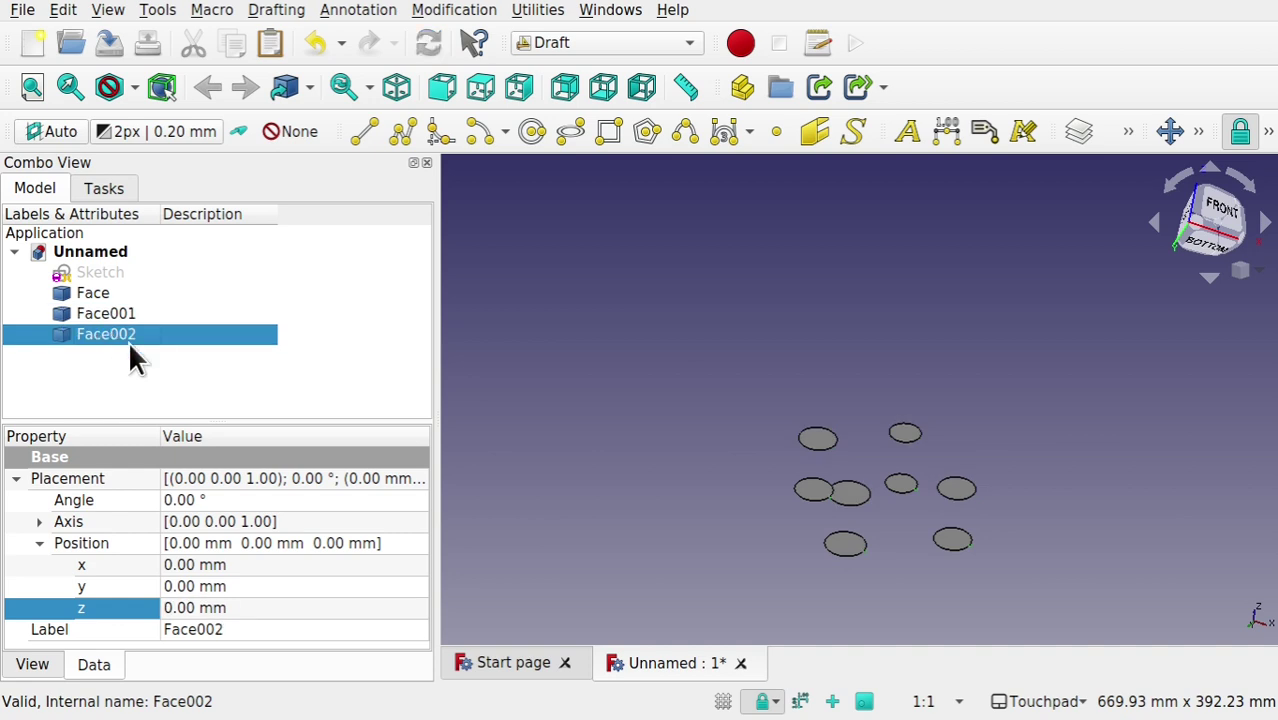
left_click(173, 608)
key("BackSpace")
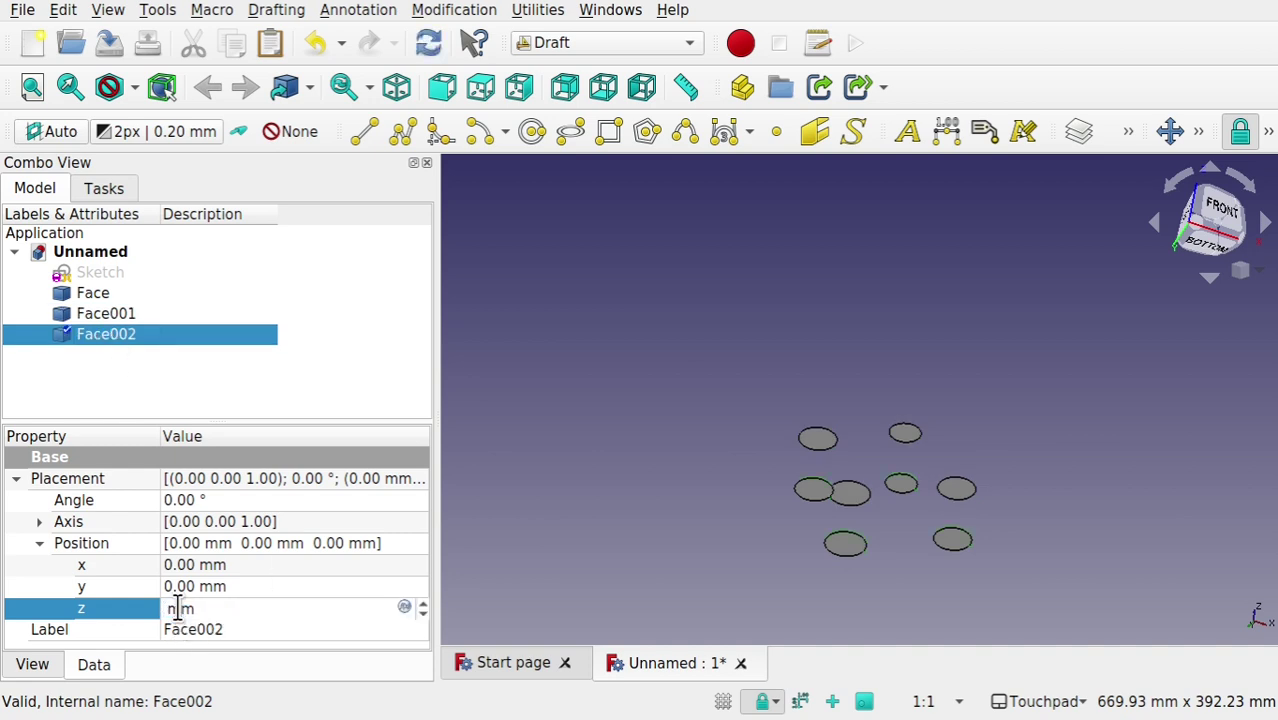
type("100")
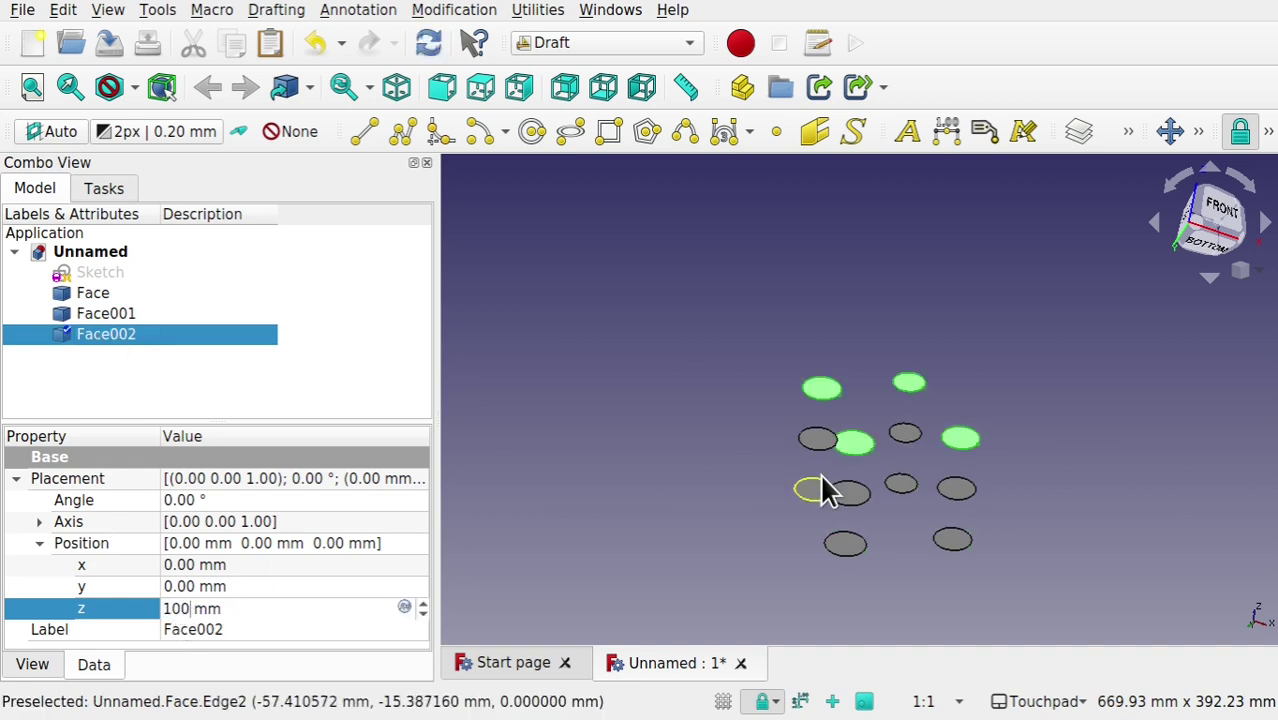
left_click(756, 502)
left_click_drag(800, 516, 818, 558, "alt")
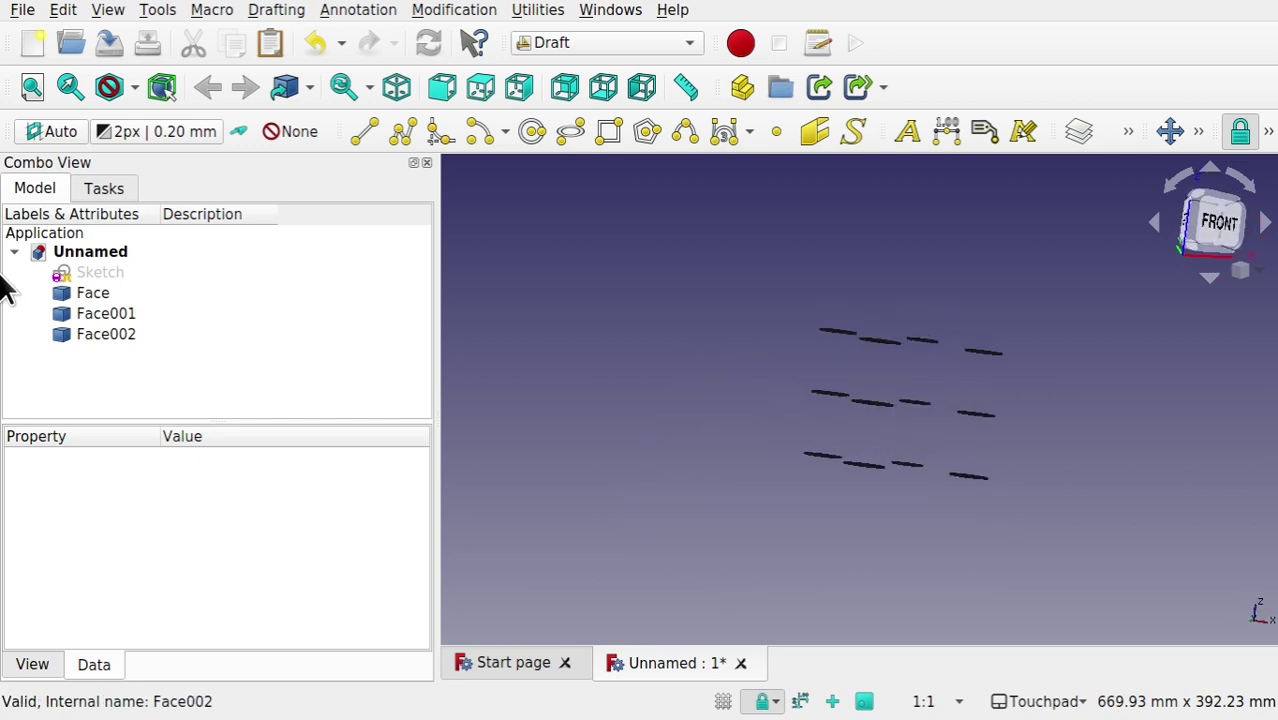
- Switch to the Curves workbench and create a MultiLoft through Face, Face001 and Face002
left_click(76, 290)
left_click(125, 333, "shift")
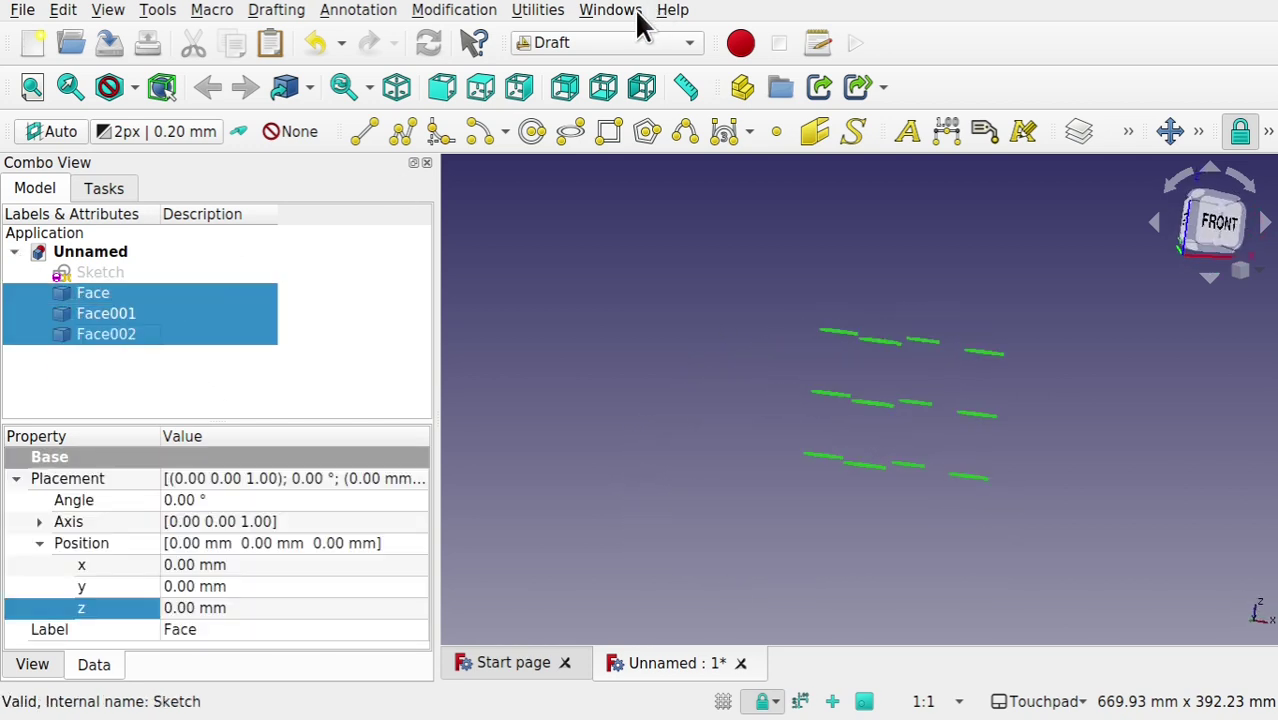
left_click(596, 38)
left_click(582, 70)
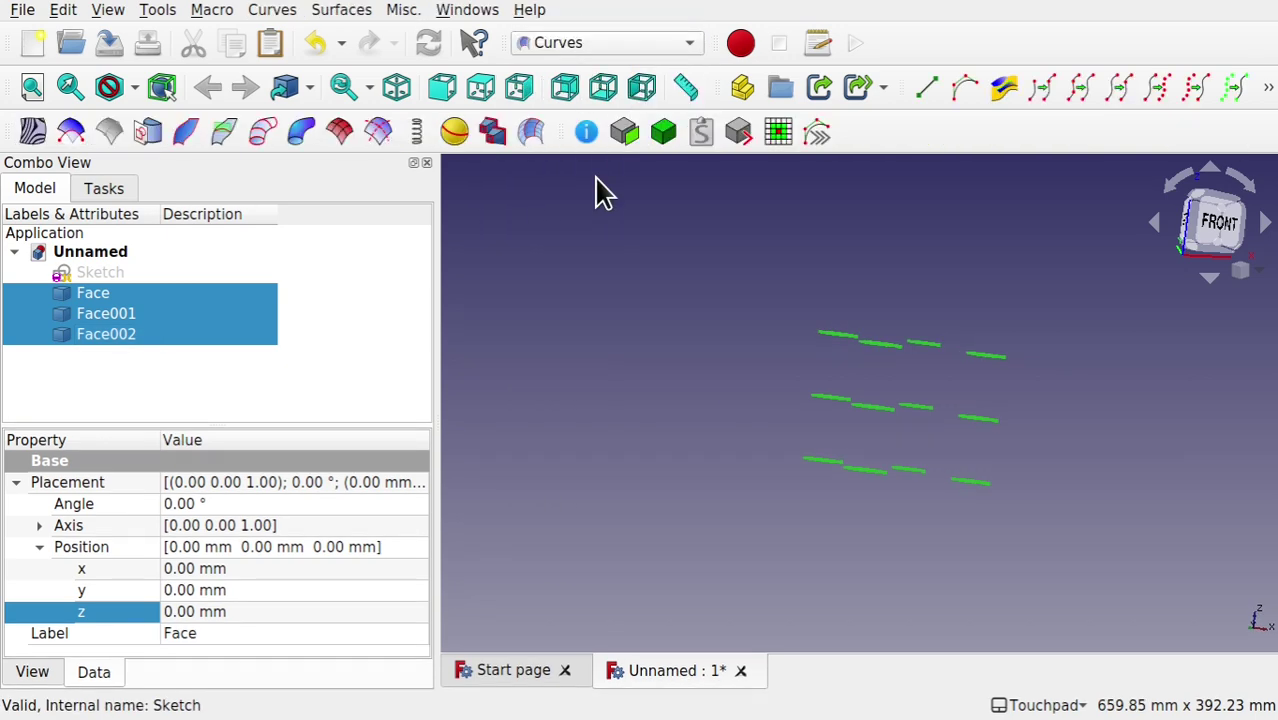
left_click(490, 135)
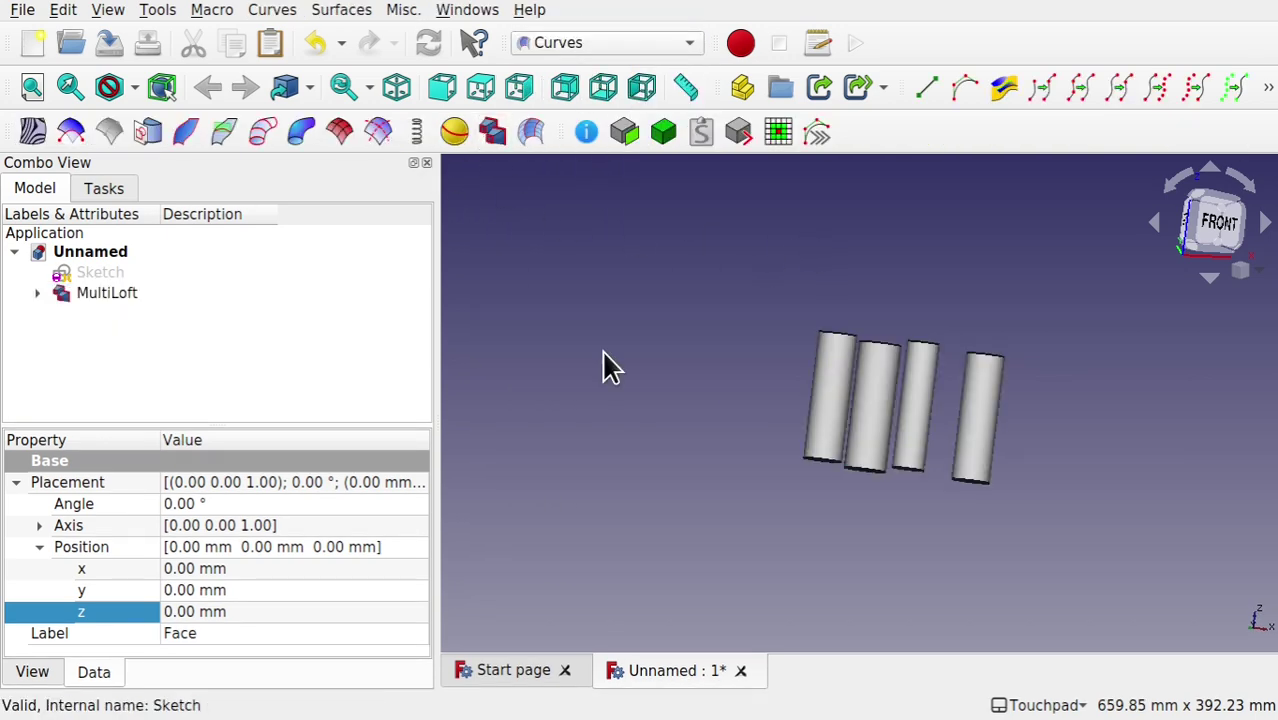
mouse_move(824, 466)
middle_mouse_down()
mouse_move(1027, 354)
mouse_move(967, 470)
mouse_move(1018, 342)
mouse_move(999, 340)
middle_mouse_up()
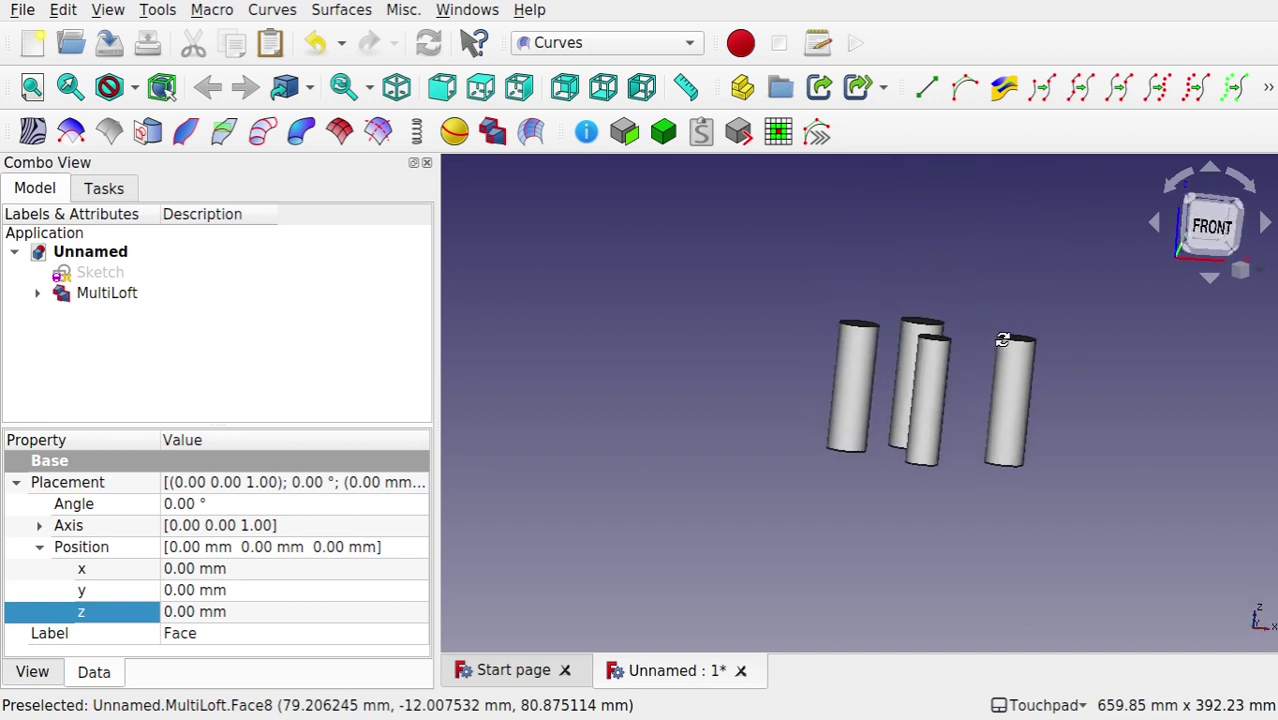
- Set the placement angle of the loft's middle profile (Face001) to 70° about its z axis
left_click(37, 292)
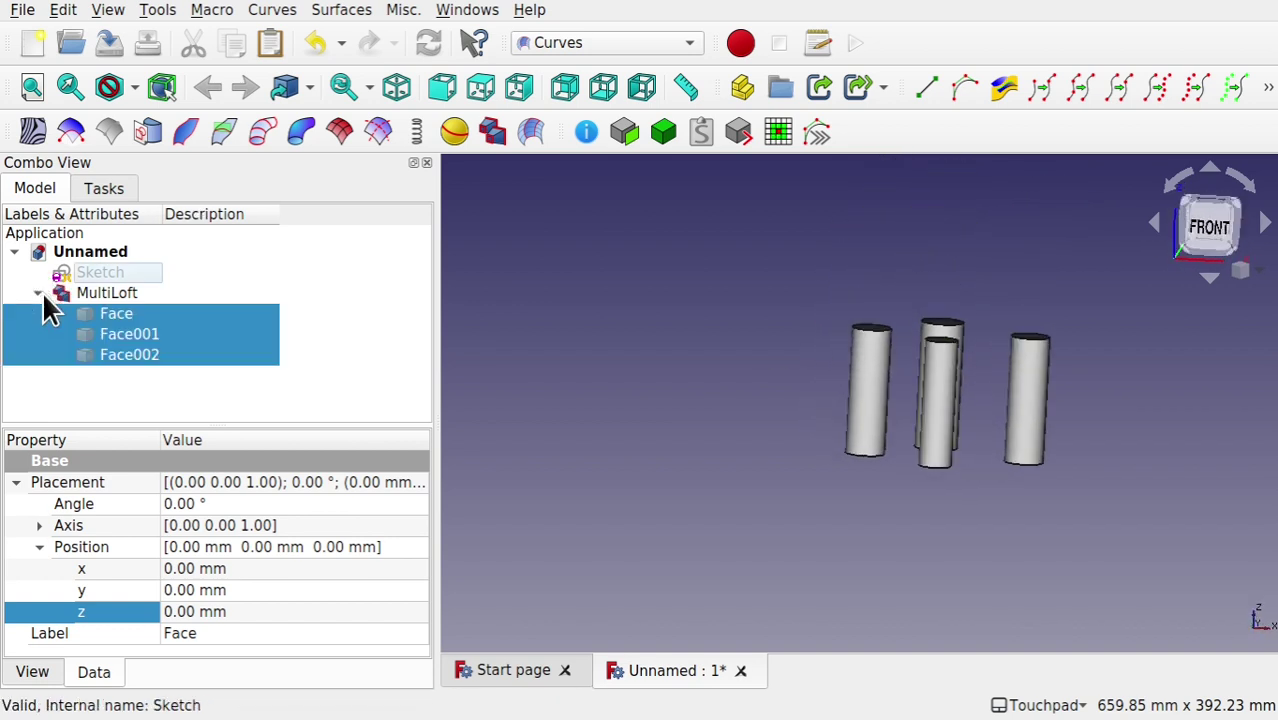
left_click(139, 334)
left_click(207, 504)
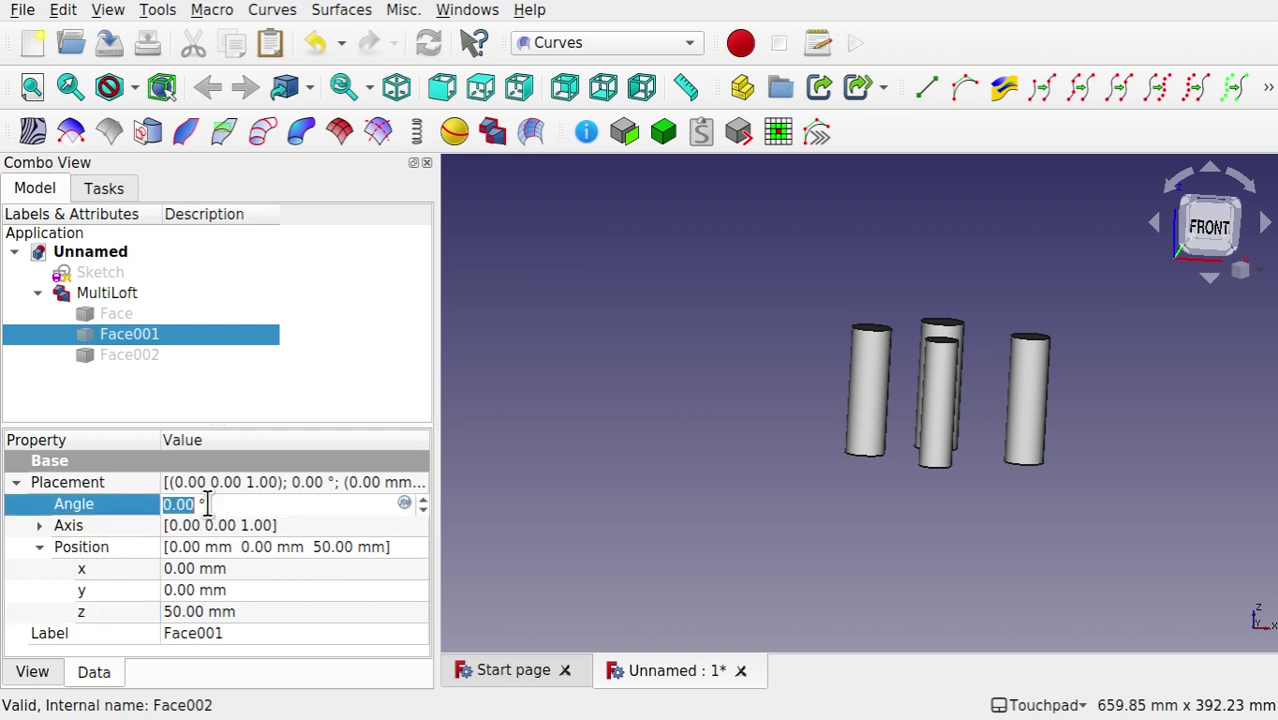
type("70")
key("Return")
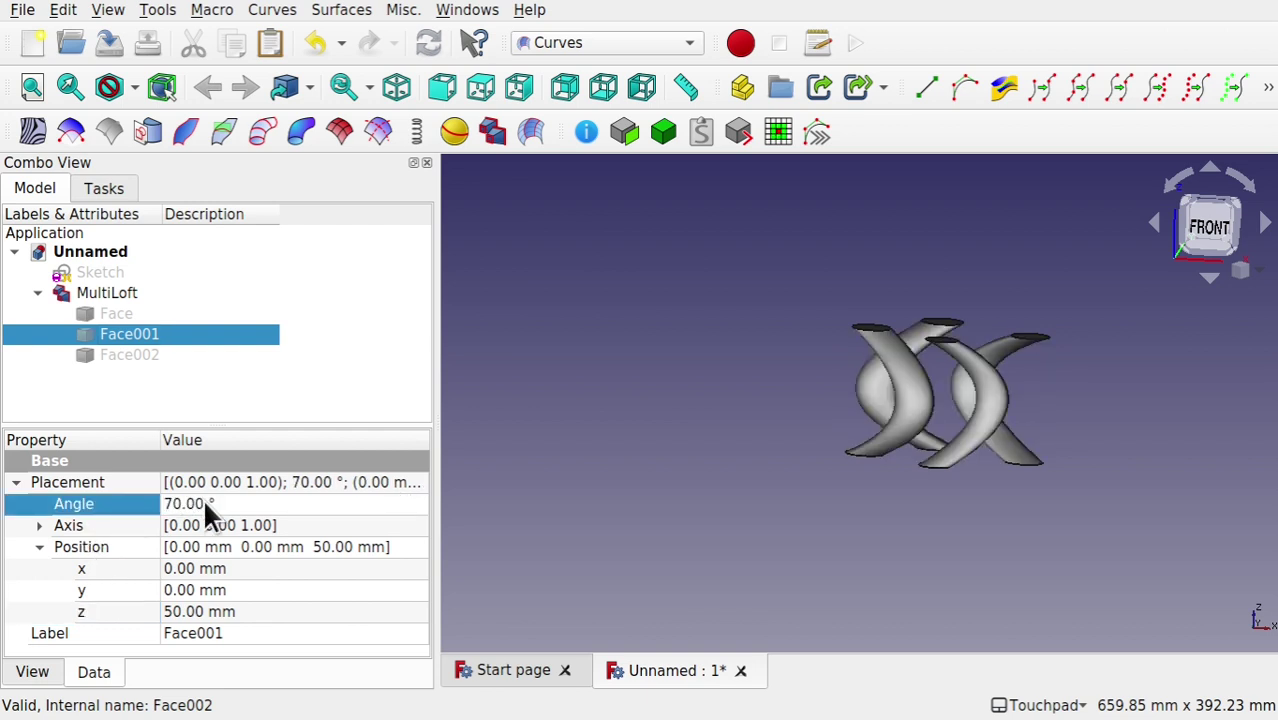
- Set the placement angle of the loft's last profile (Face002) to 140° and view the twisted loft from several angles
left_click(140, 360)
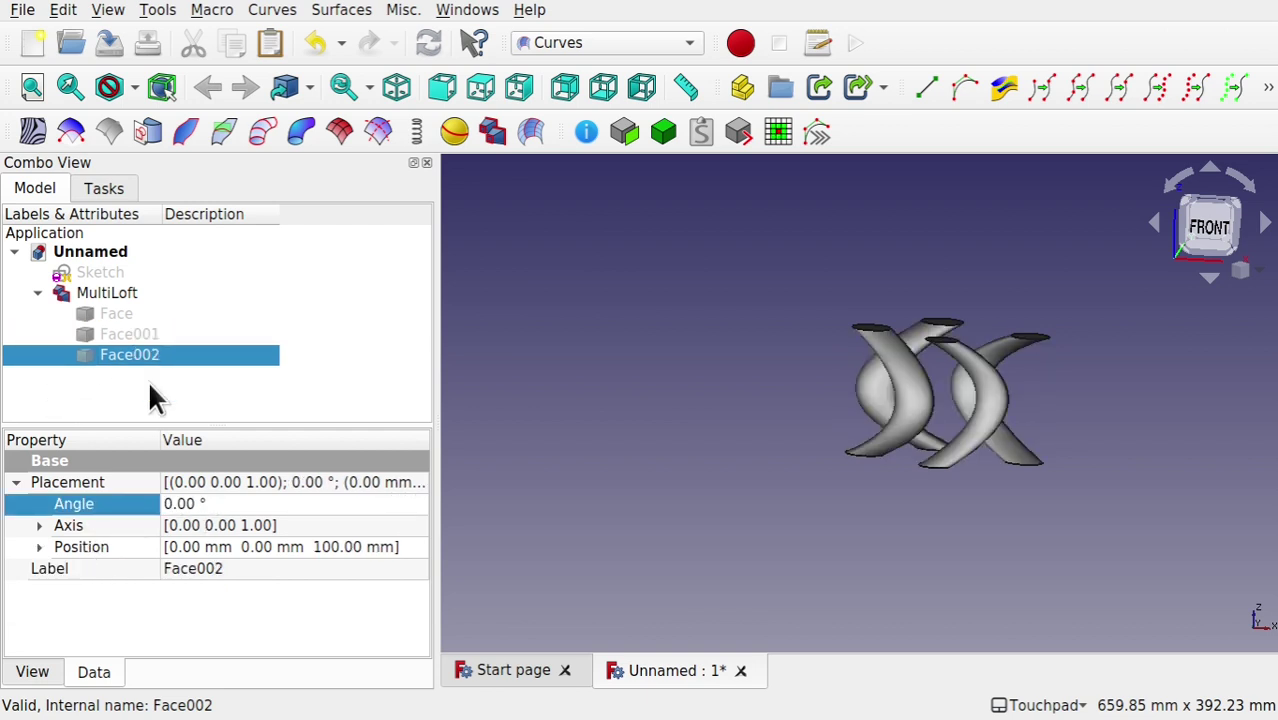
left_click(198, 505)
type("140")
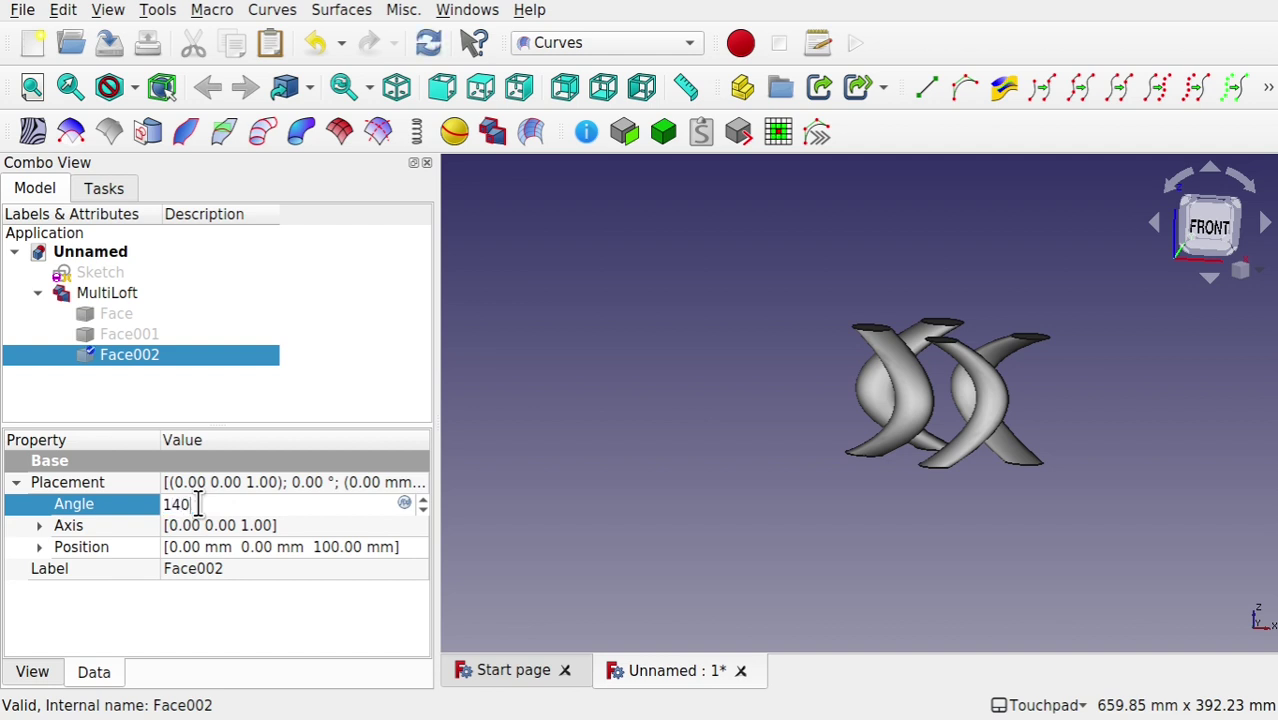
key("Return")
middle_click_drag(1078, 317, 887, 391)
middle_click_drag(855, 300, 984, 243)
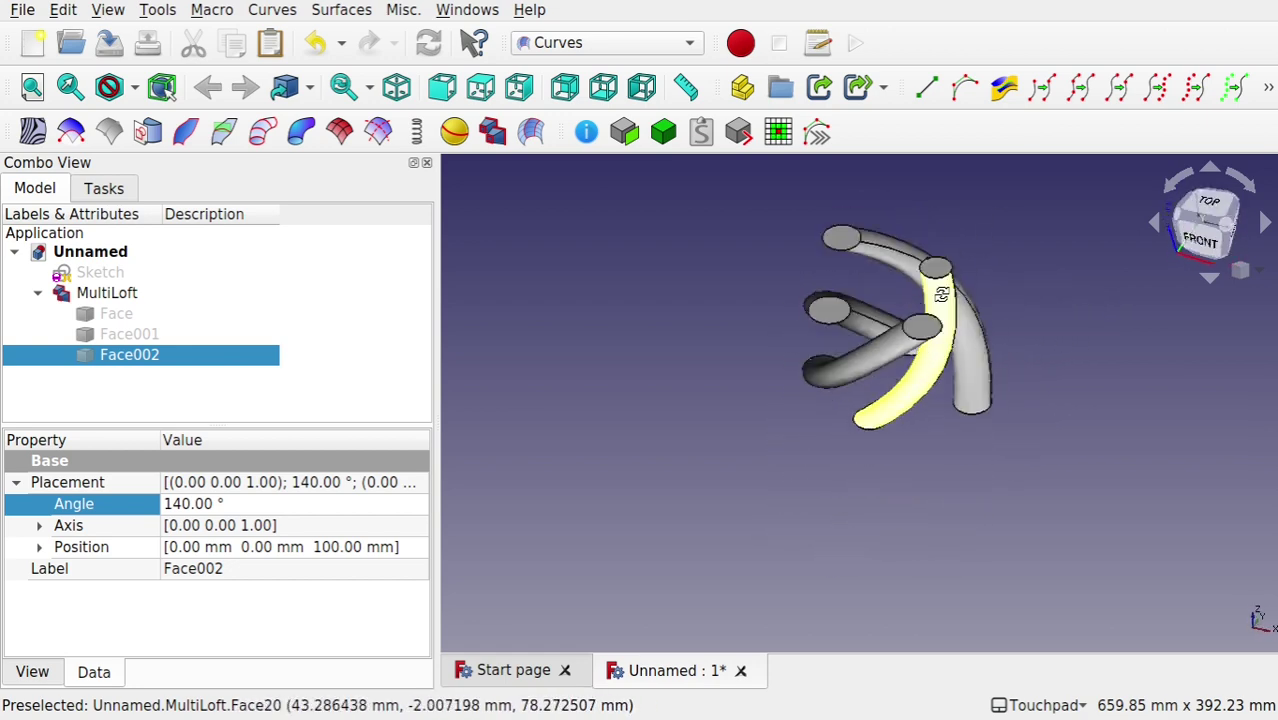
left_click(968, 242)
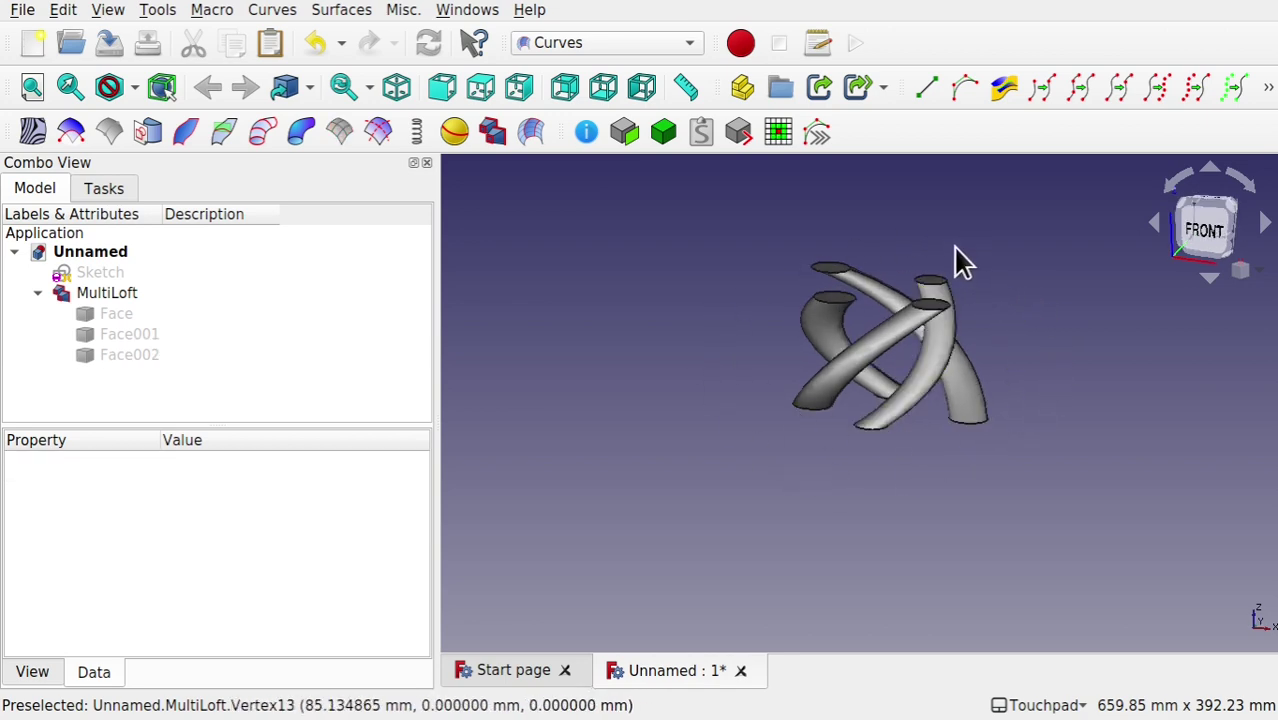
middle_click_drag(953, 245, 981, 245)
left_click(119, 308)
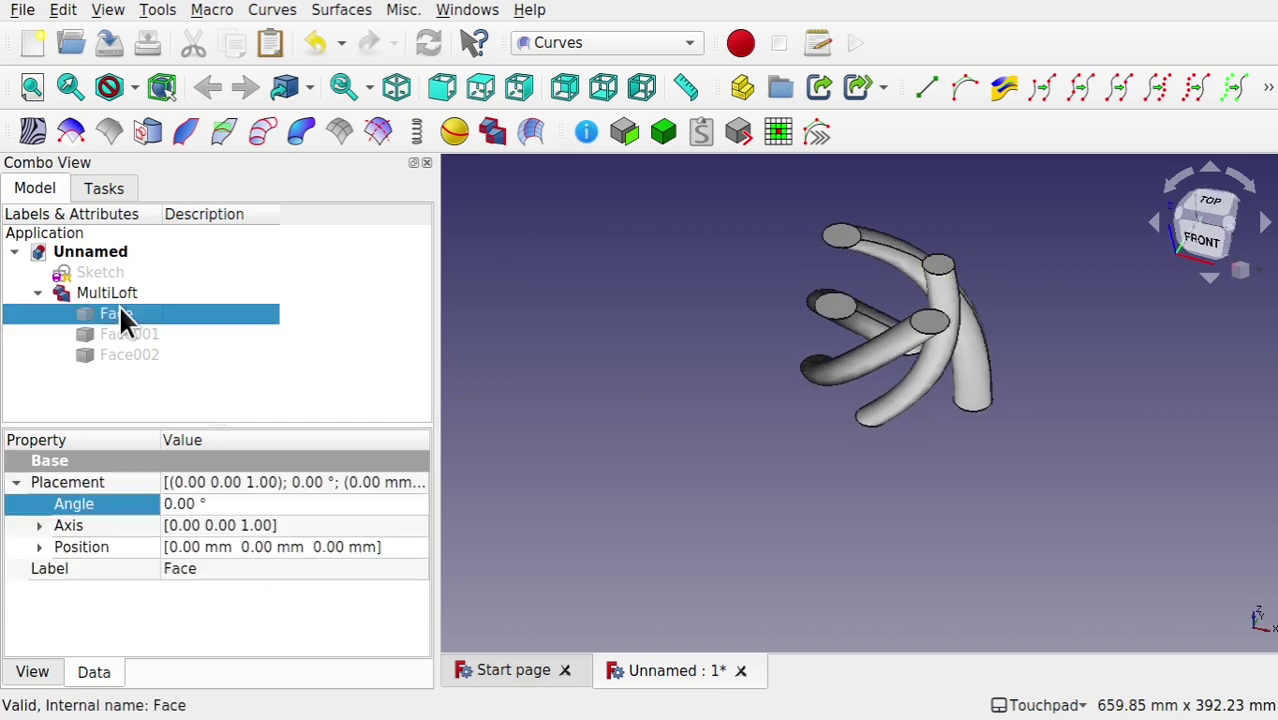
left_click(148, 338)
left_click(146, 360)
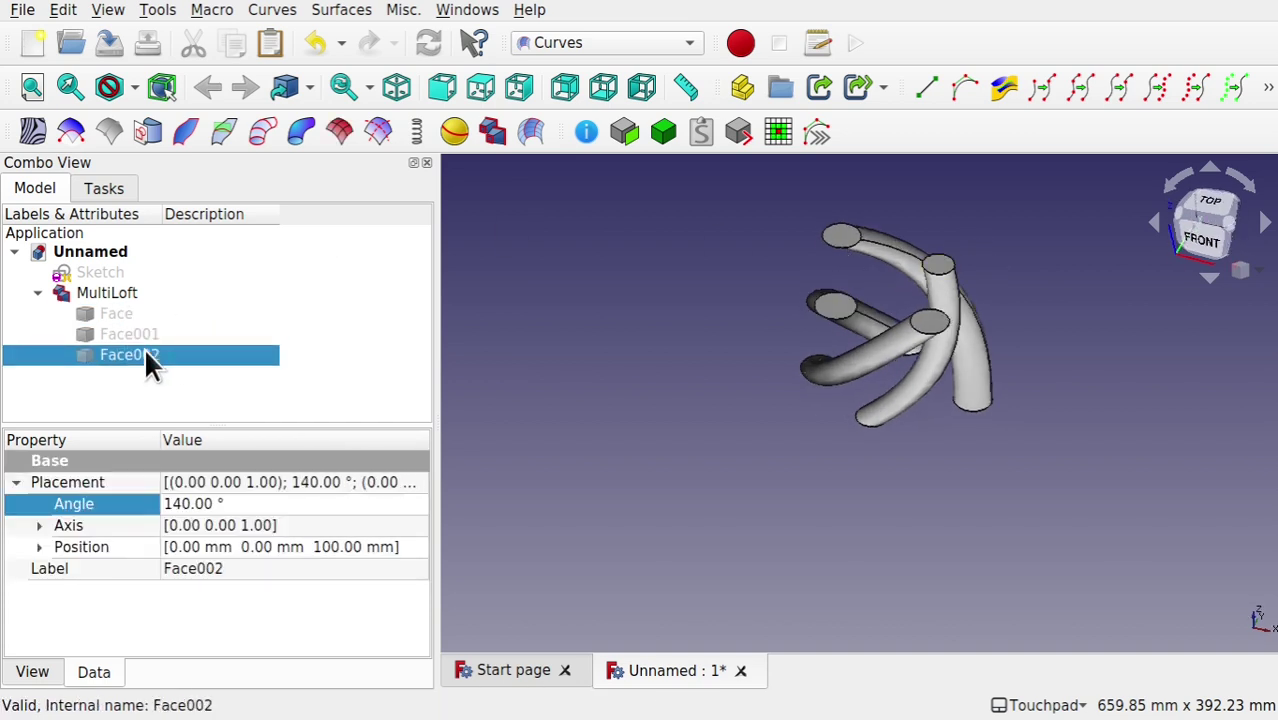
left_click(123, 310)
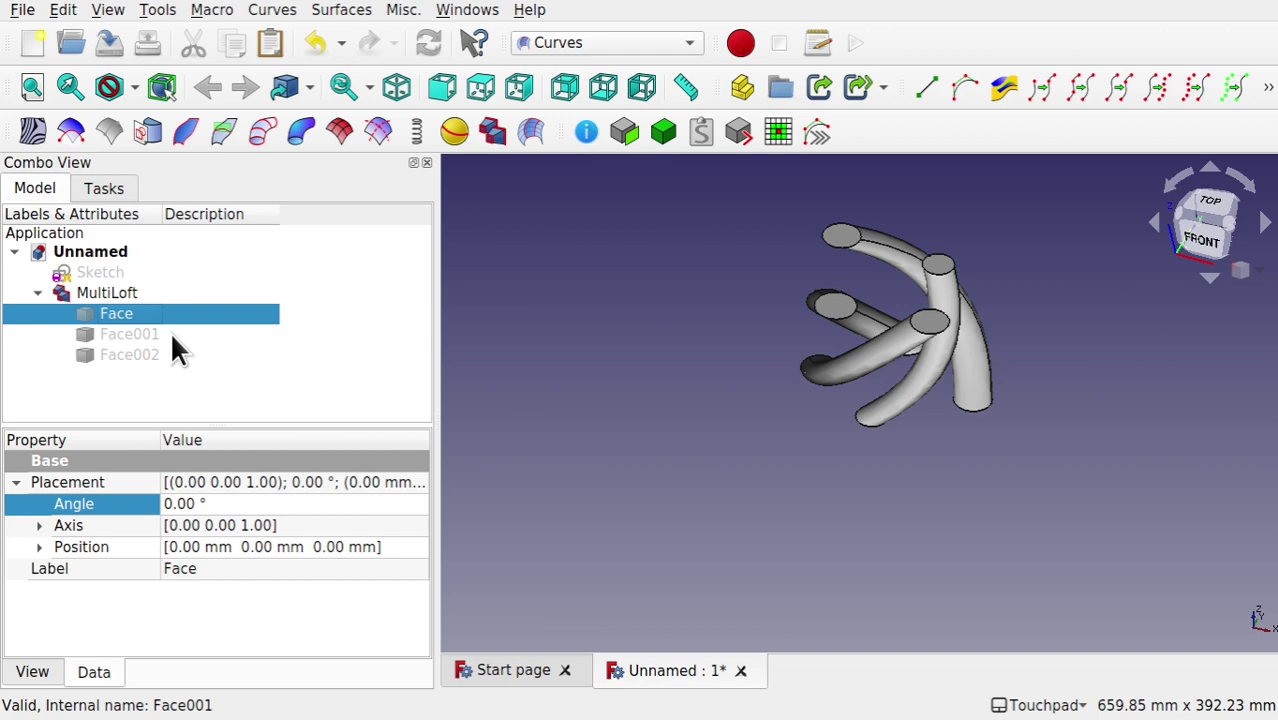
- Open the four-circle sketch for editing and hide the MultiLoft
double_click(97, 271)
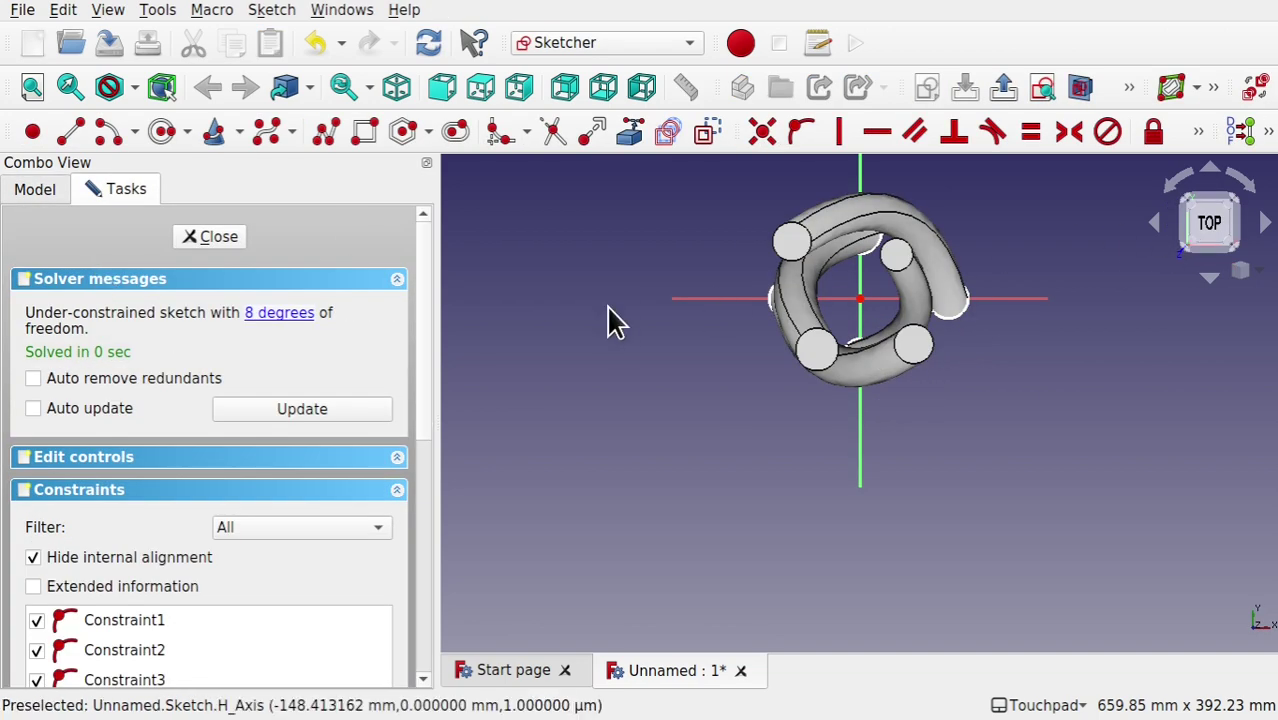
left_click(22, 190)
left_click(103, 315)
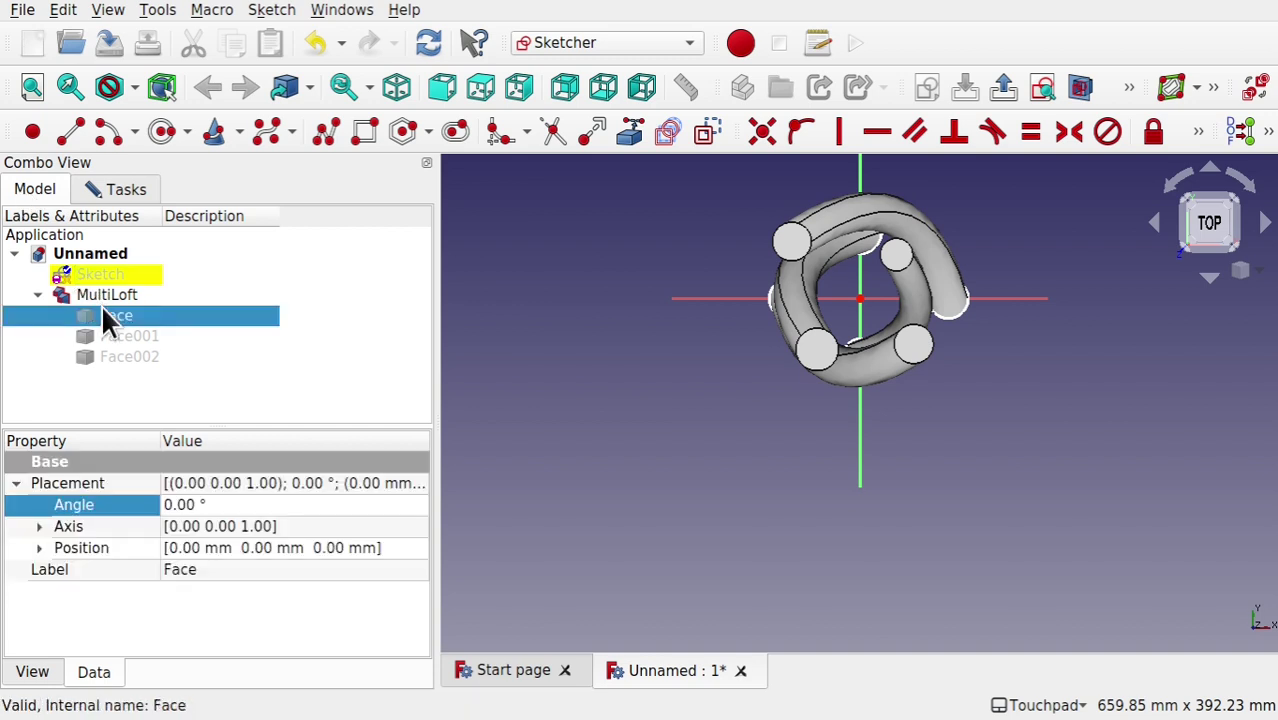
left_click(80, 292)
key("space")
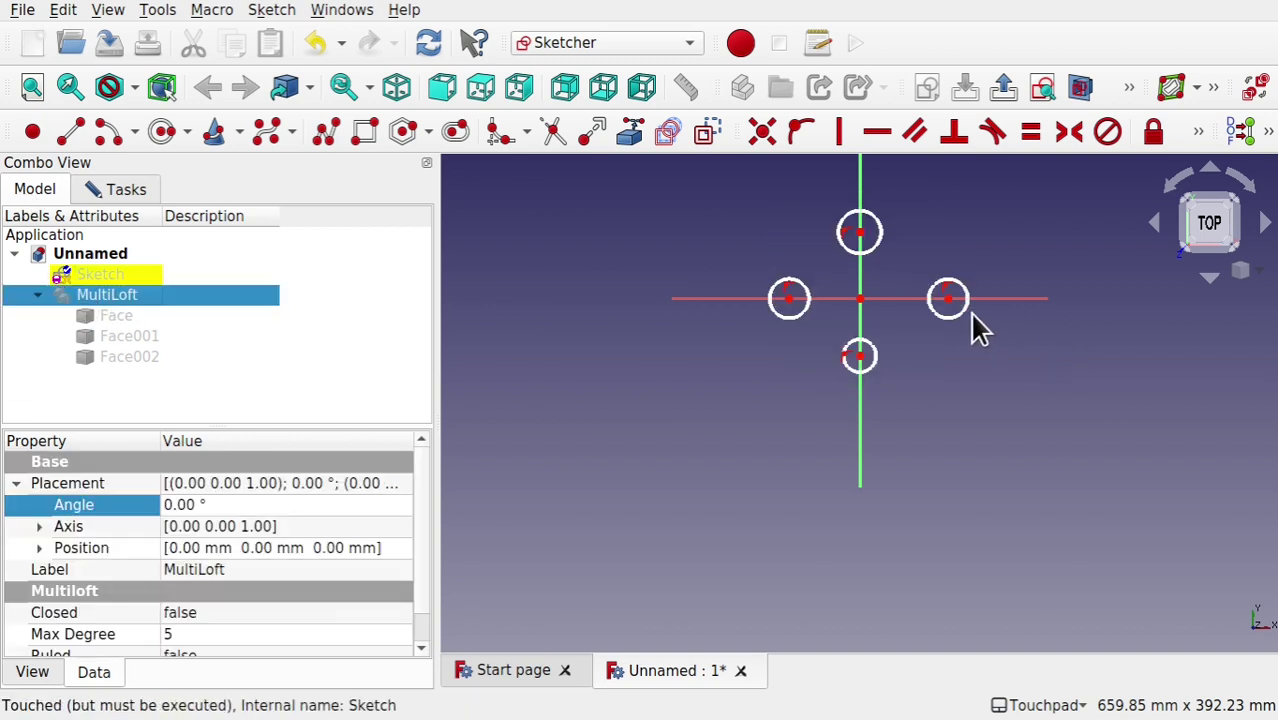
- Enlarge the circles on the positive x axis and the negative y axis freehand, and finish editing the sketch
left_click_drag(970, 322, 979, 331)
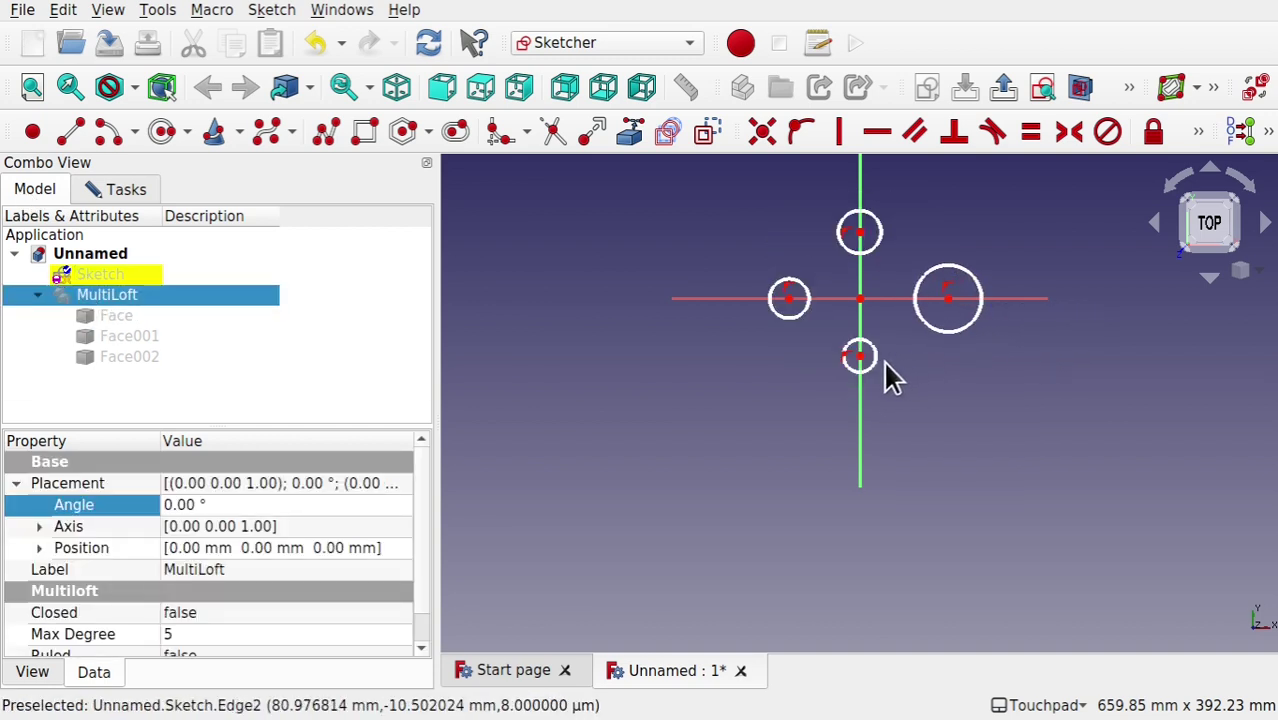
left_click_drag(873, 366, 880, 373)
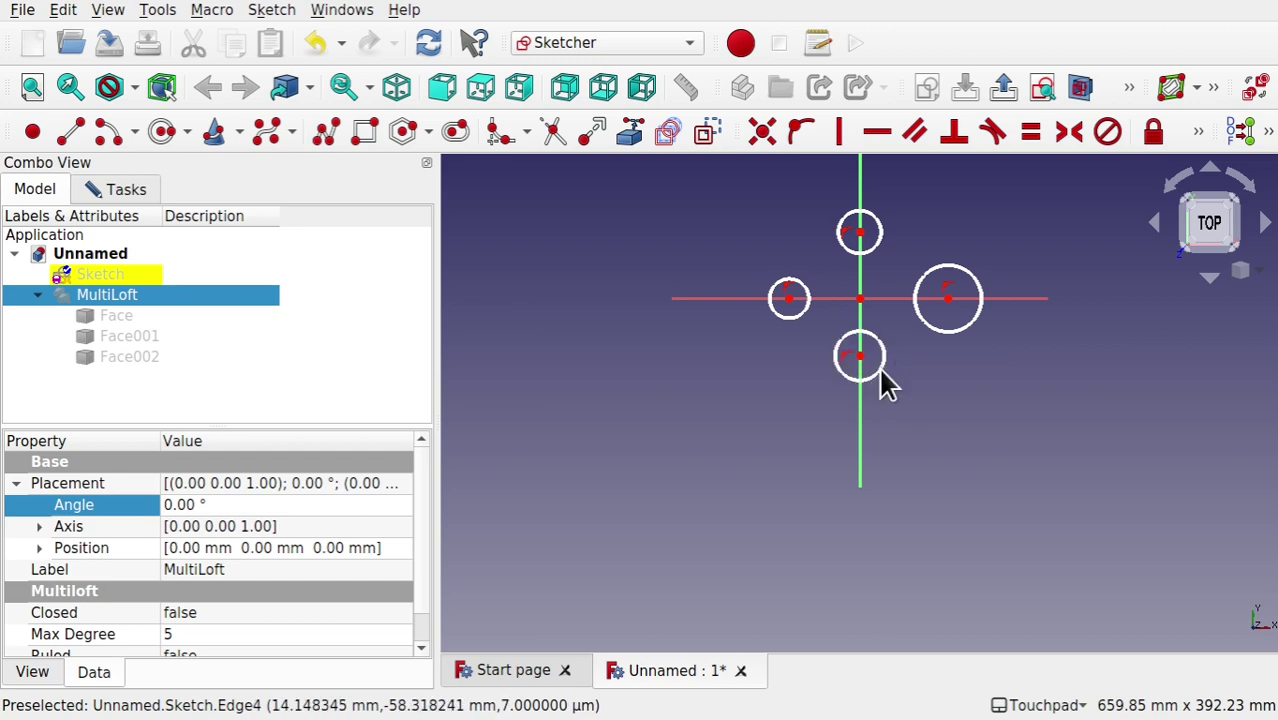
left_click(119, 188)
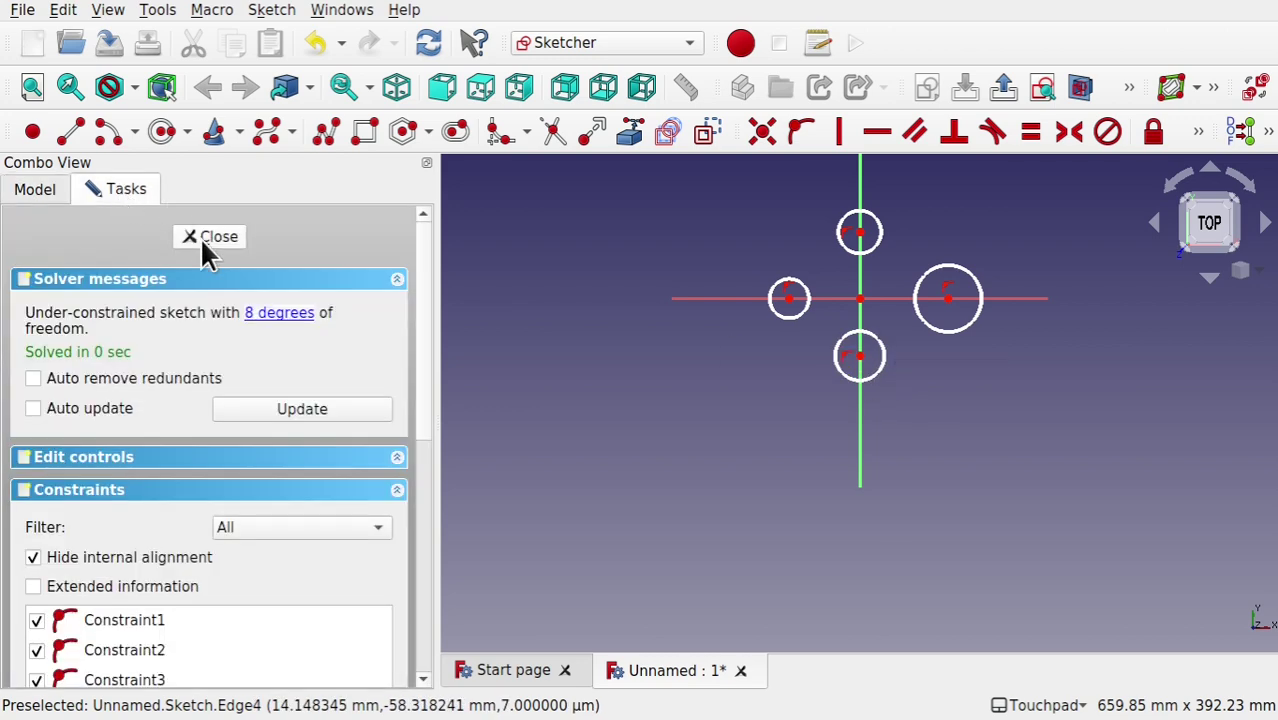
left_click(200, 237)
- Show the MultiLoft again and inspect its shape from several angles
left_click(88, 293)
key("space")
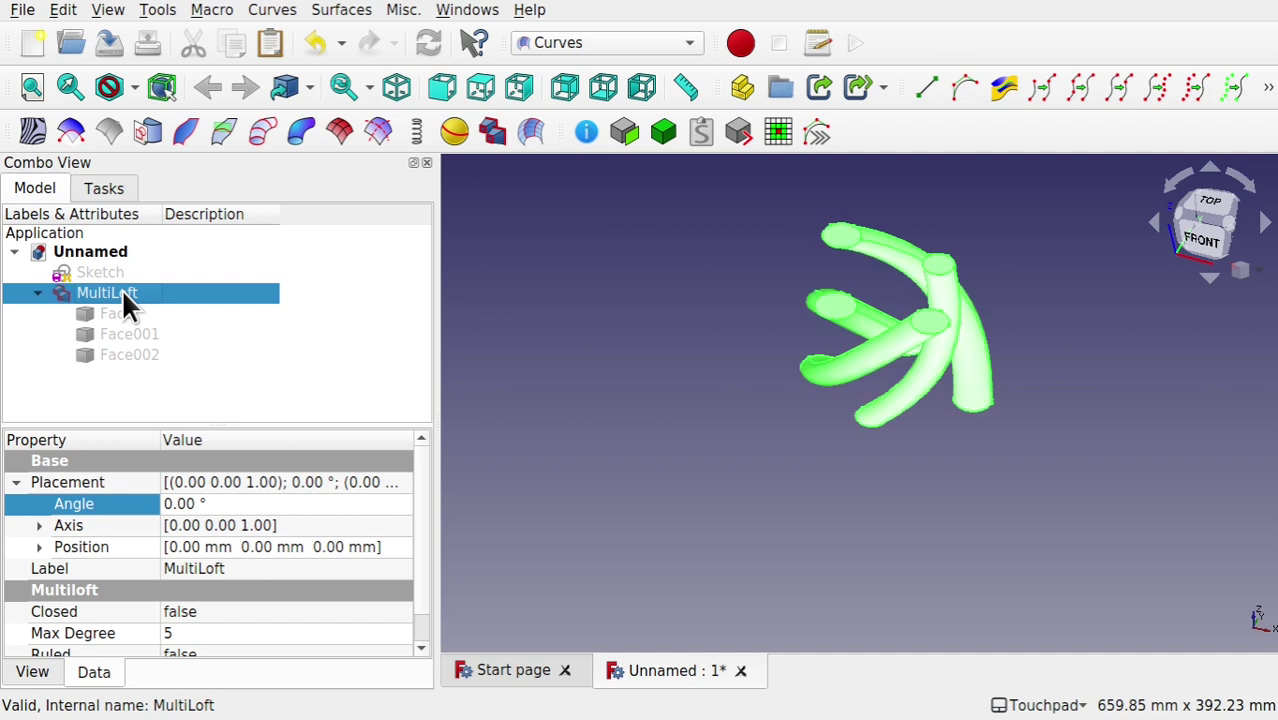
left_click_drag(975, 252, 959, 225, "alt")
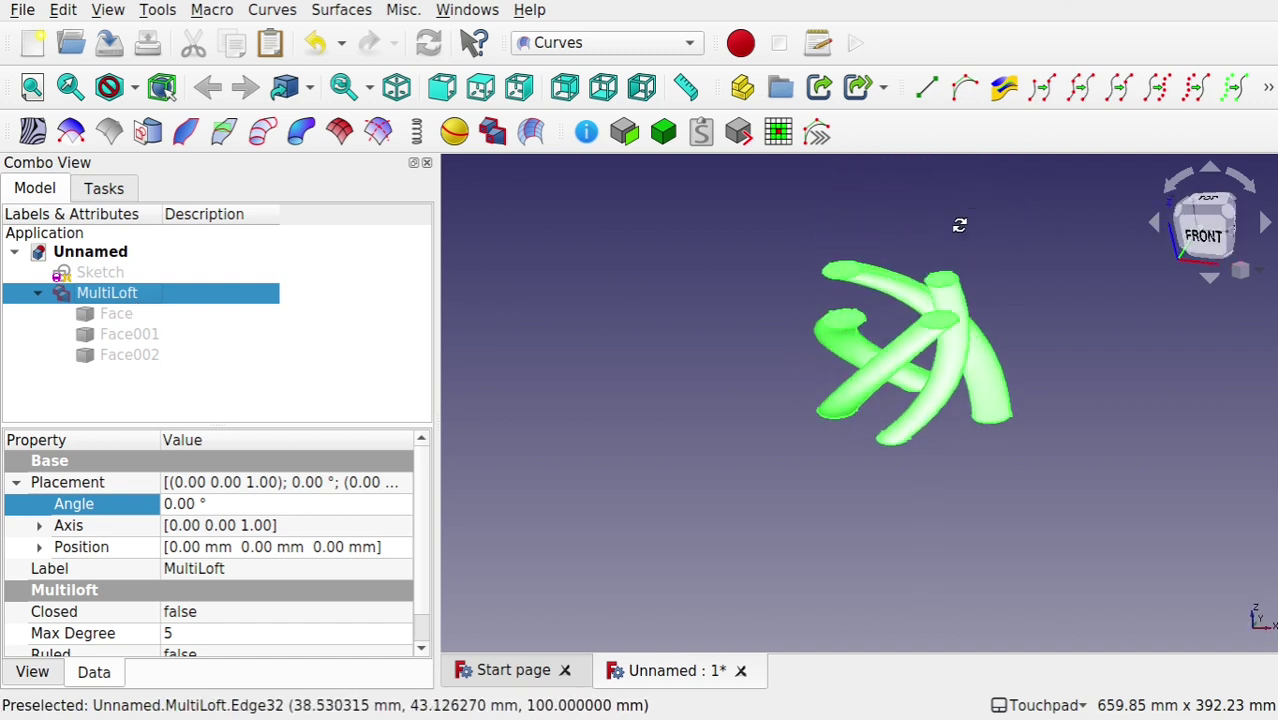
left_click_drag(959, 225, 956, 222, "alt")
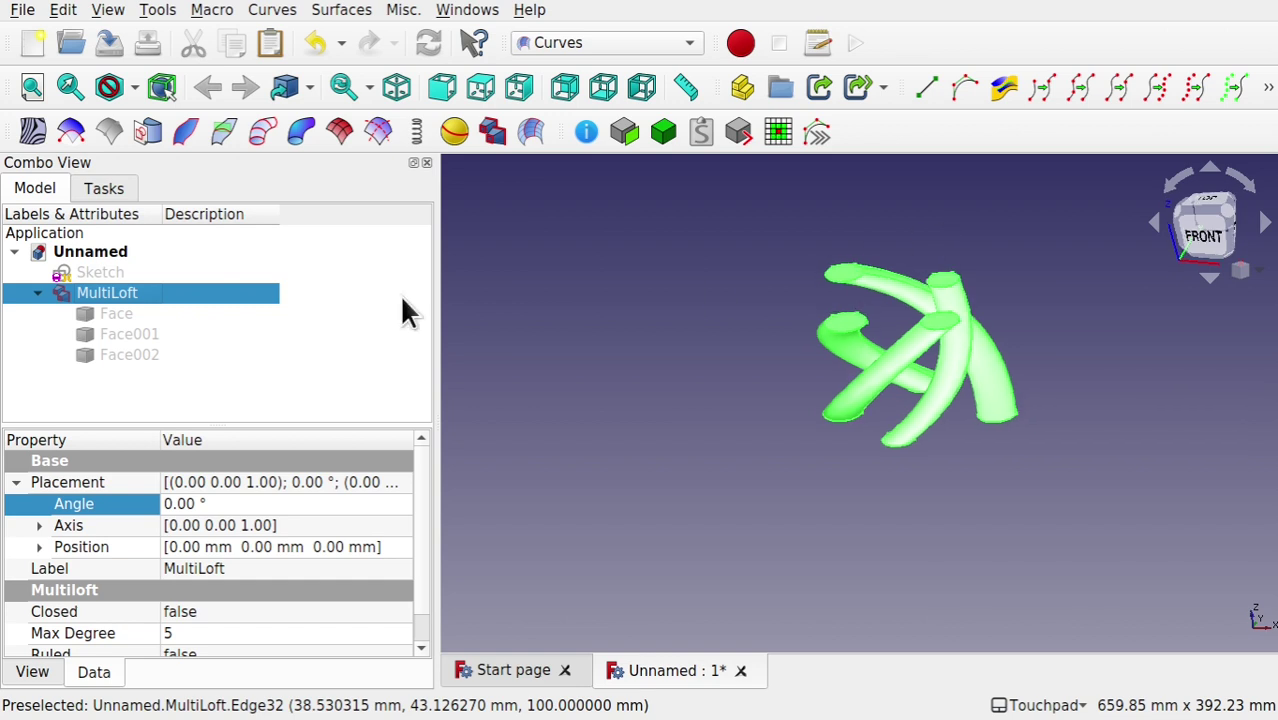
- Delete the MultiLoft and the two face copies, Face002 and Face001, keeping the sketch and the original Face
key("Delete")
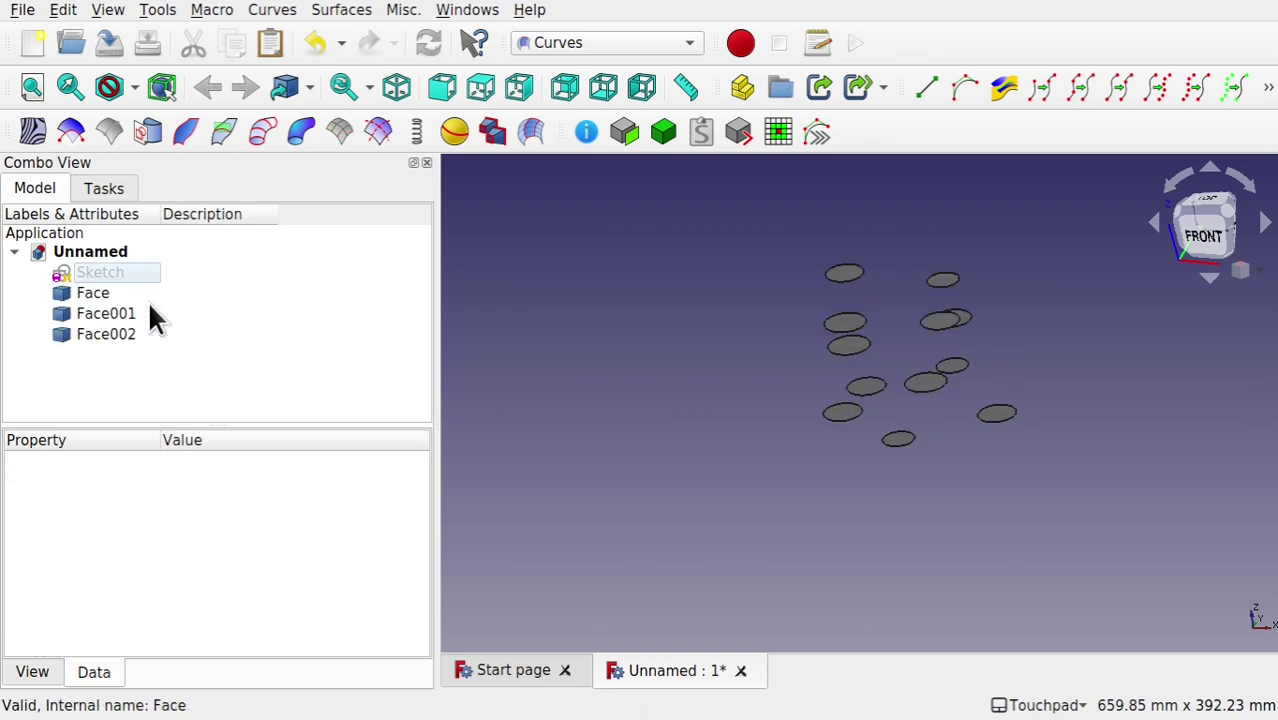
left_click(91, 294)
left_click(121, 334)
key("Delete")
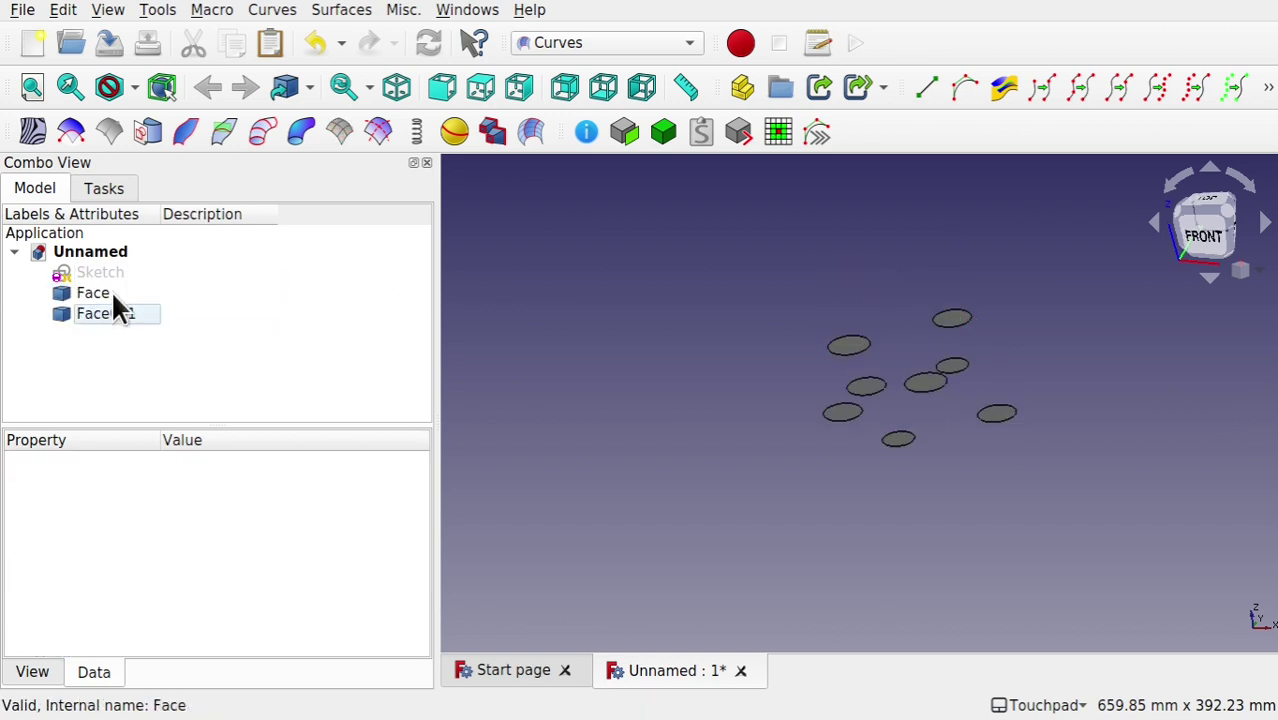
left_click(113, 314)
key("Delete")
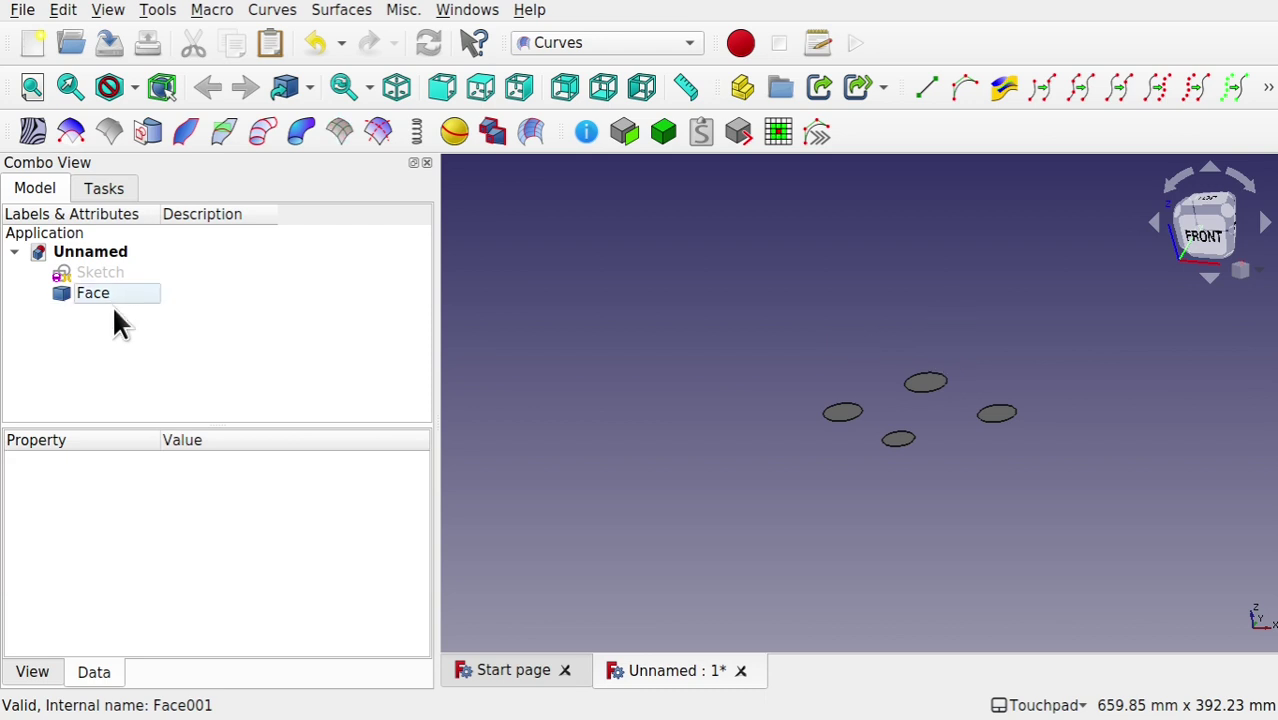
- Switch to the Draft workbench and downgrade Face to split it into separate circular faces
left_click(94, 293)
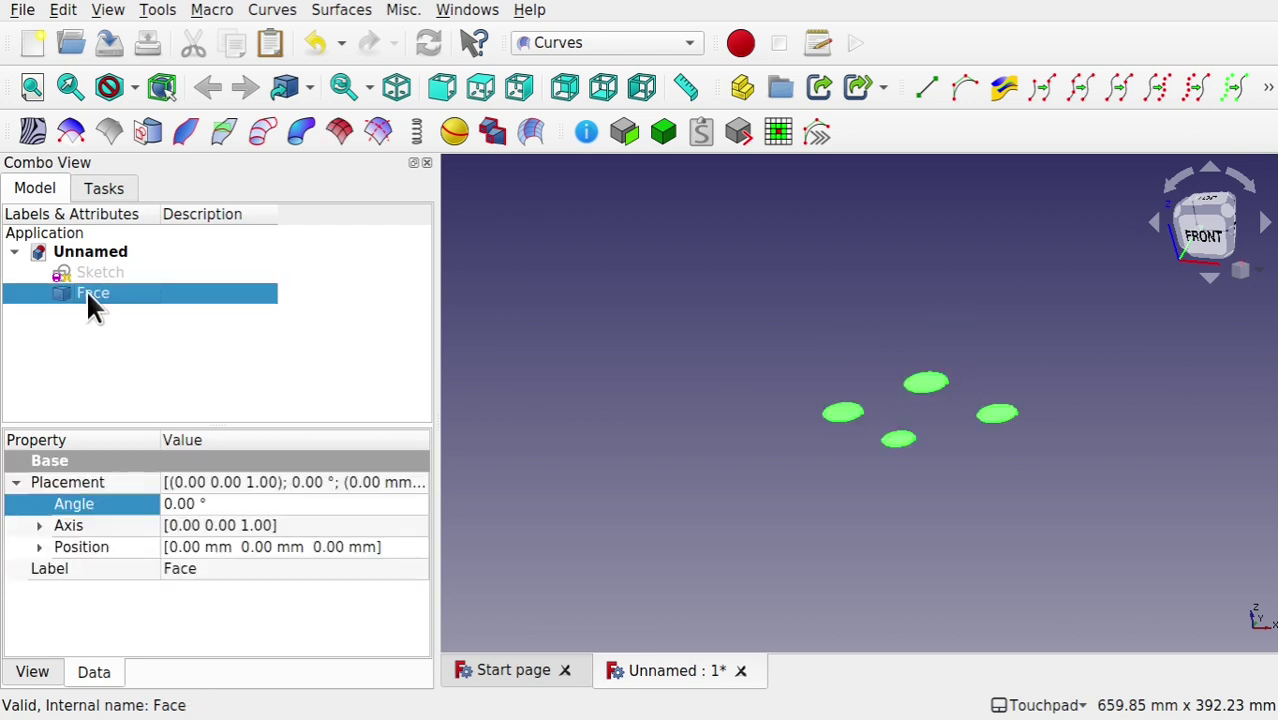
left_click(612, 42)
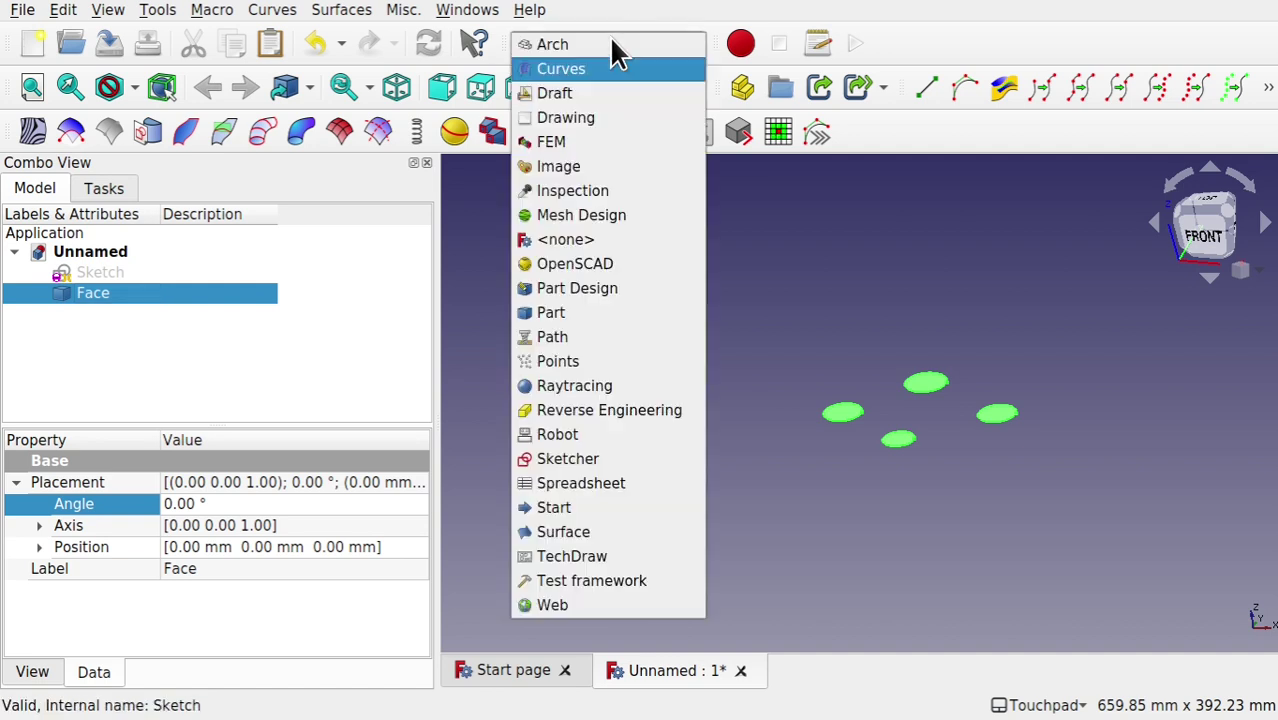
left_click(600, 92)
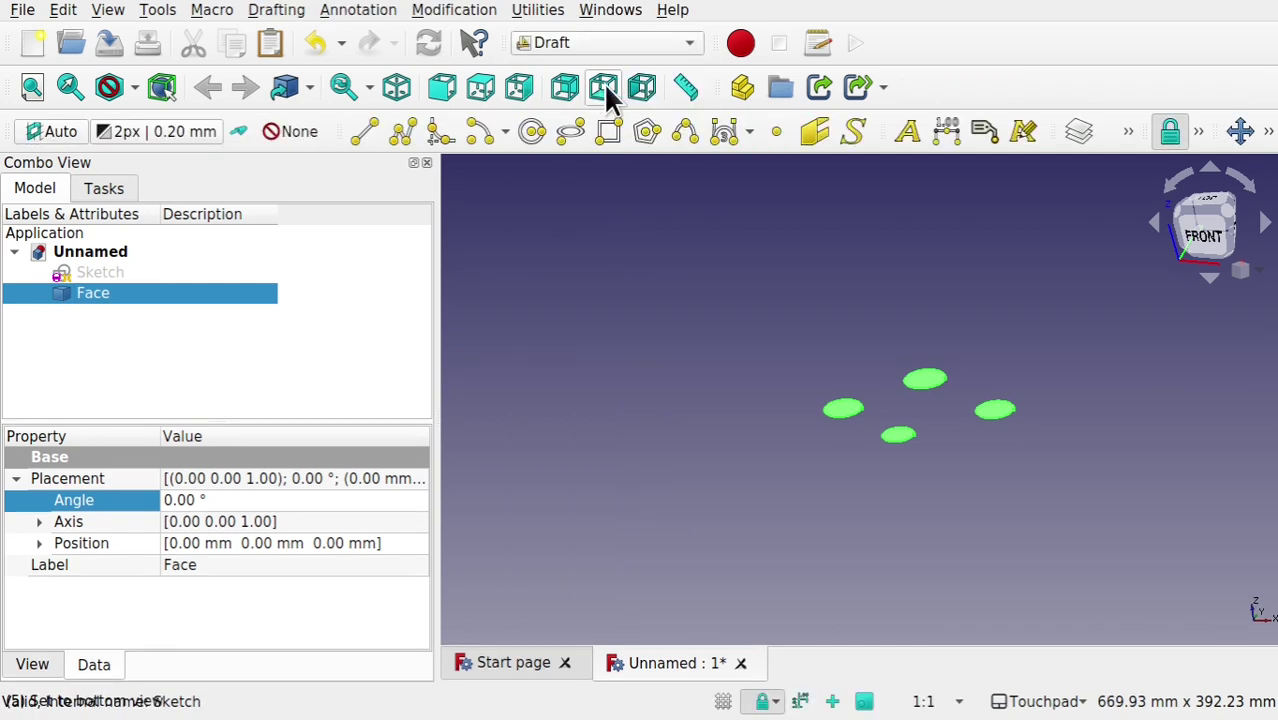
left_click(1268, 133)
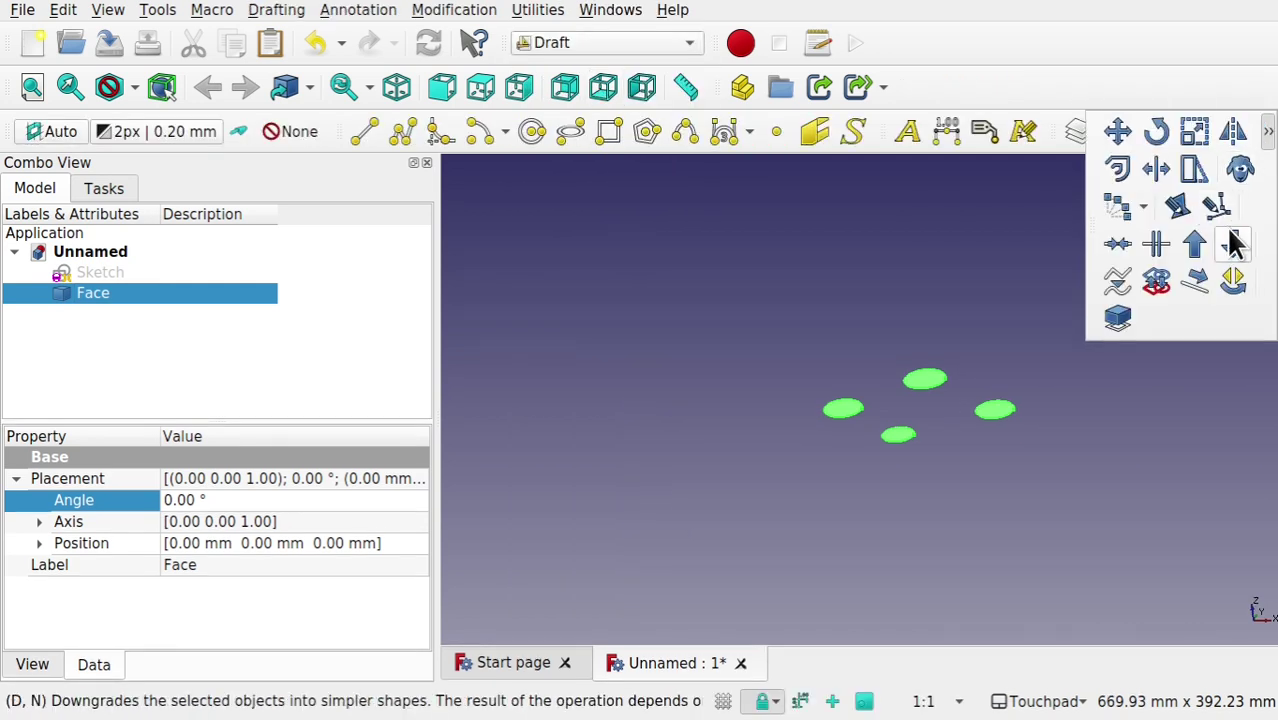
left_click(1233, 244)
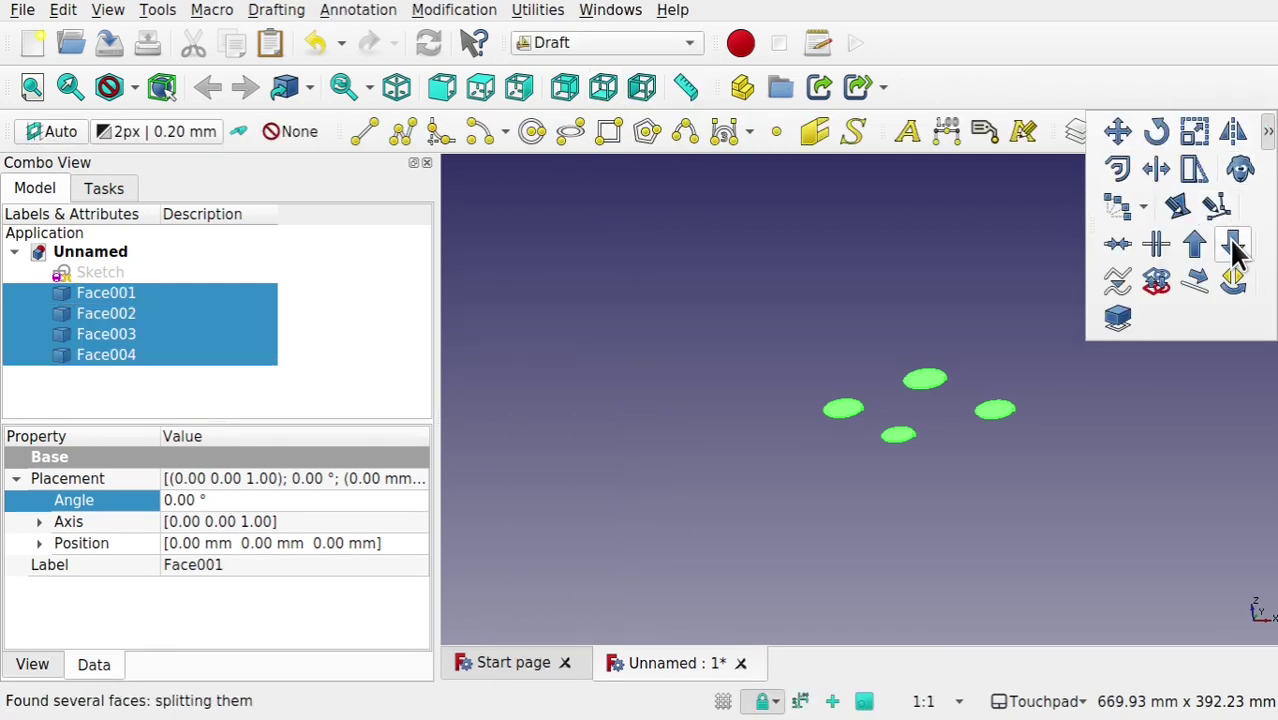
- Highlight the faces Face001 to Face004 one at a time to identify which circle each represents
left_click(113, 294)
left_click(122, 312)
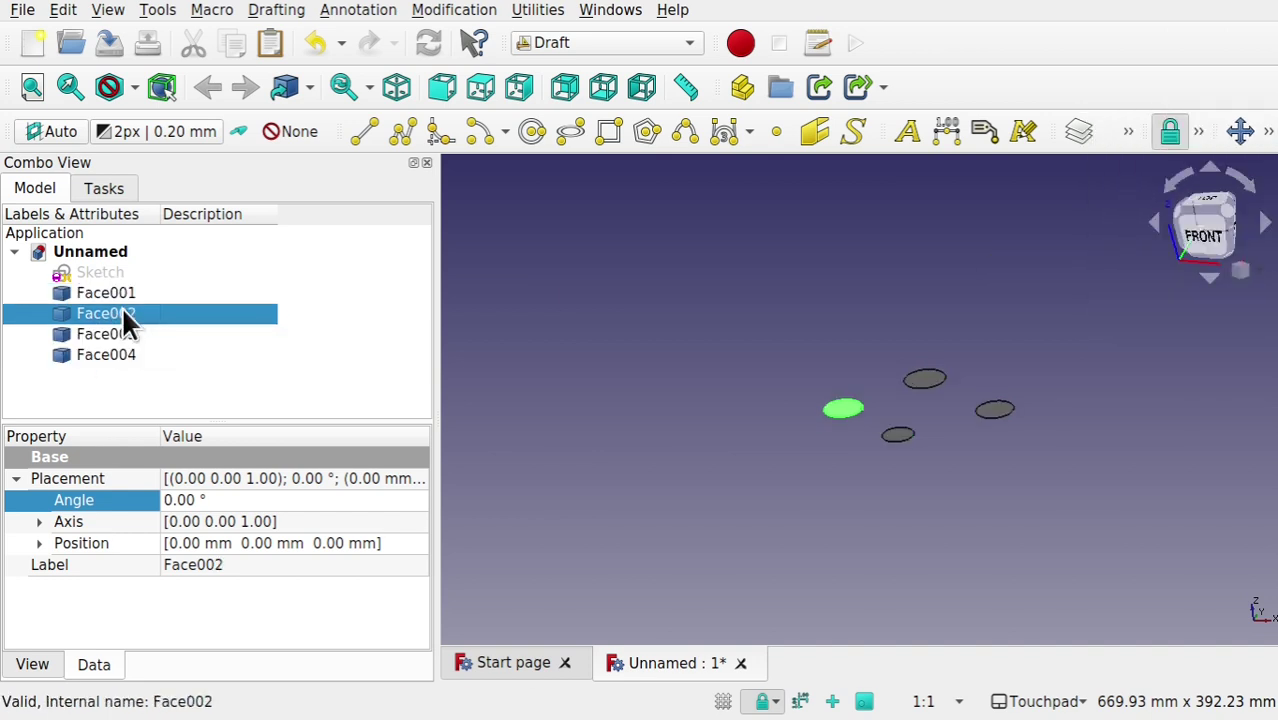
left_click(123, 334)
left_click(115, 355)
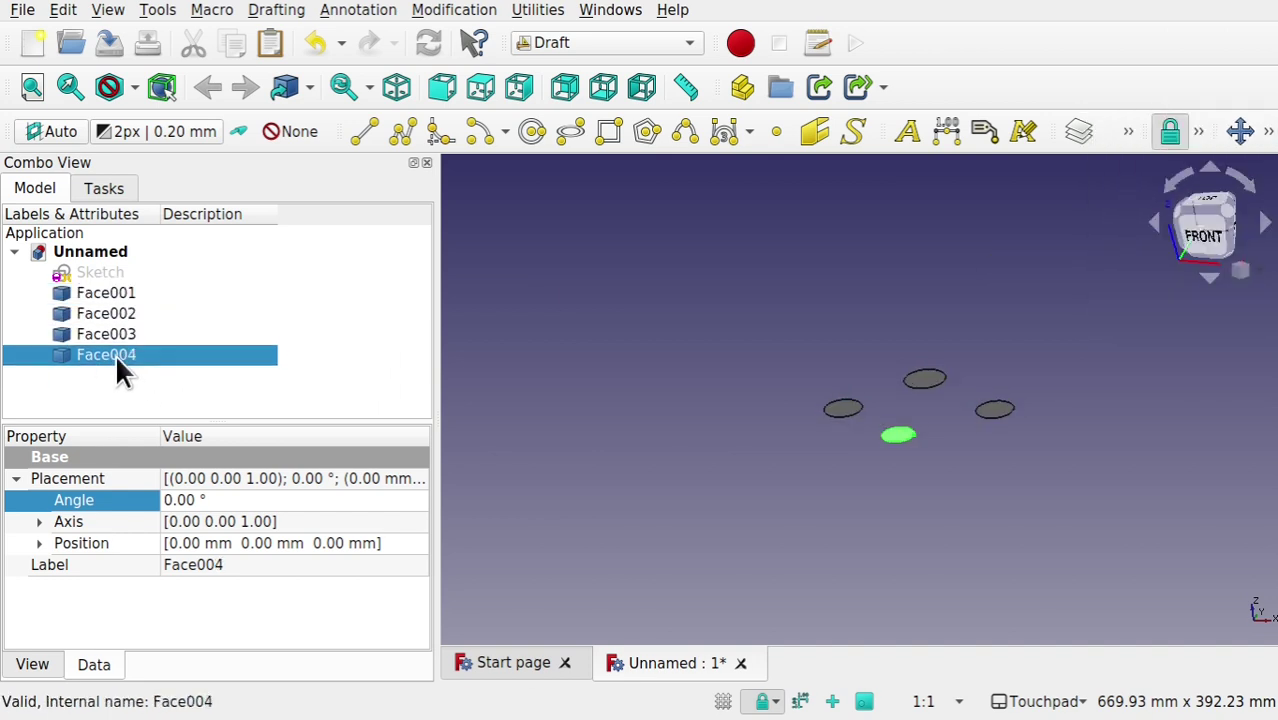
left_click(164, 397)
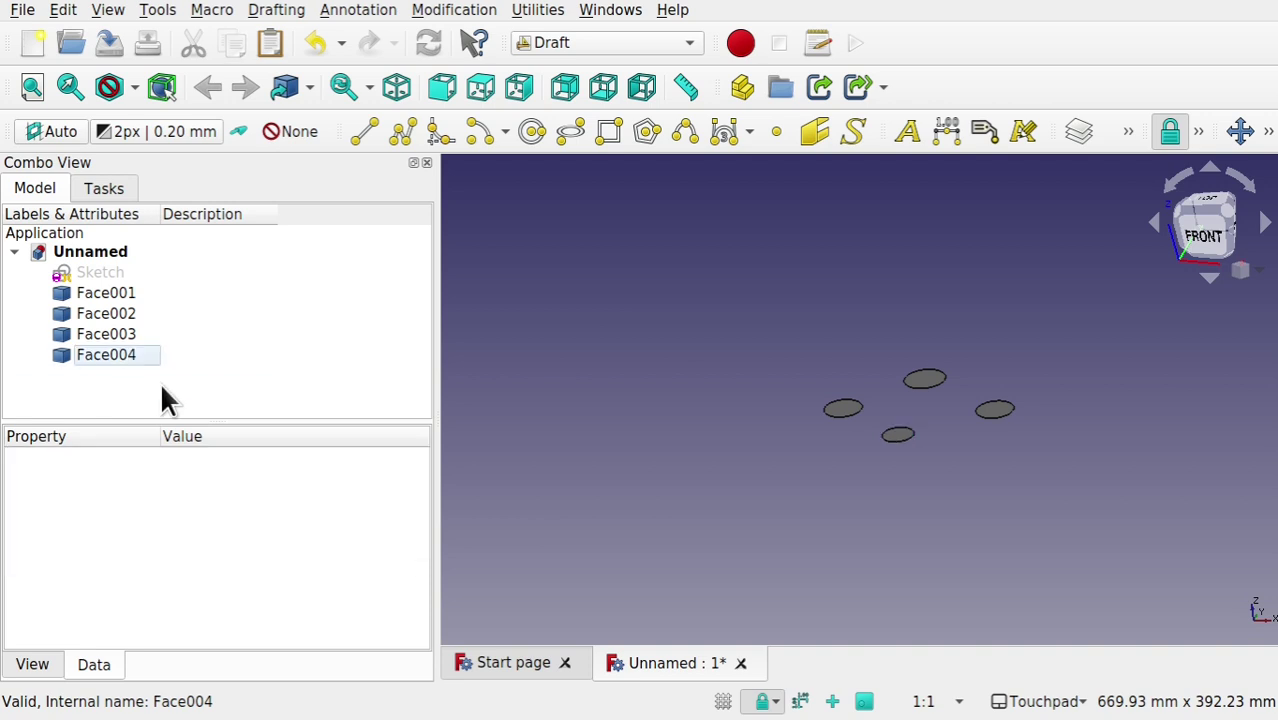
- Duplicate the four circular faces Face001 to Face004
left_click(112, 293)
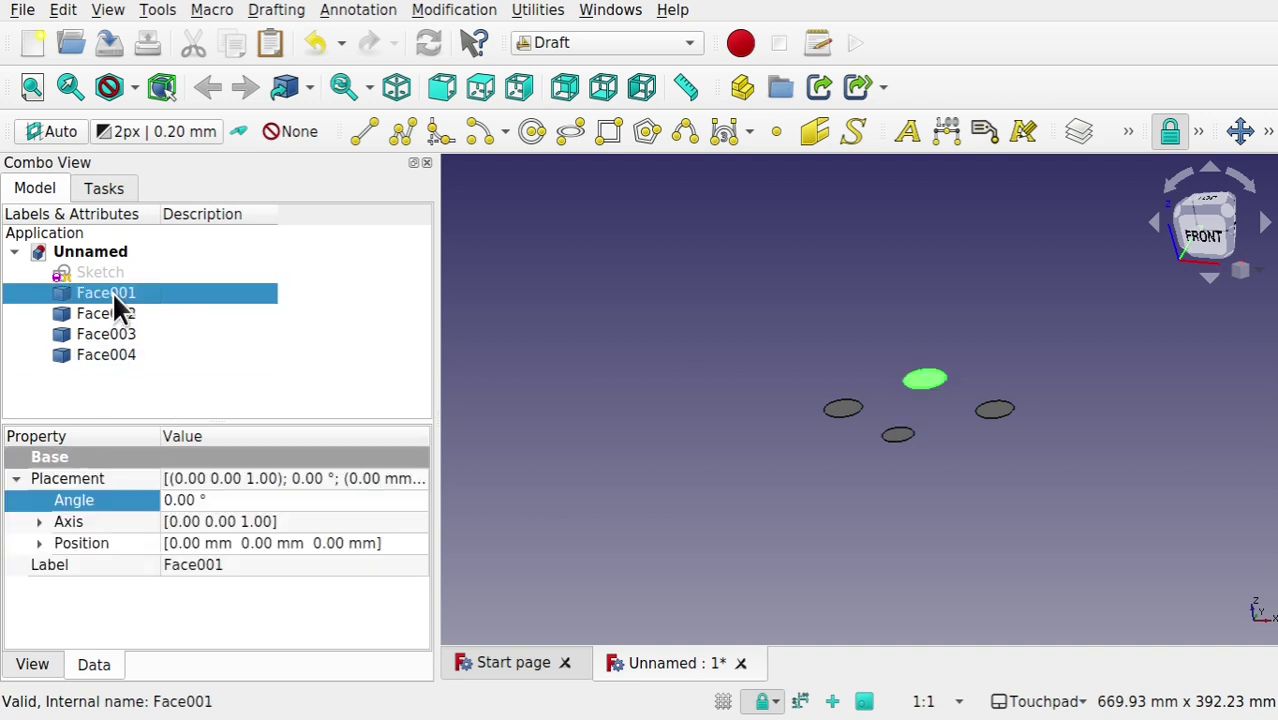
left_click(105, 355, "shift")
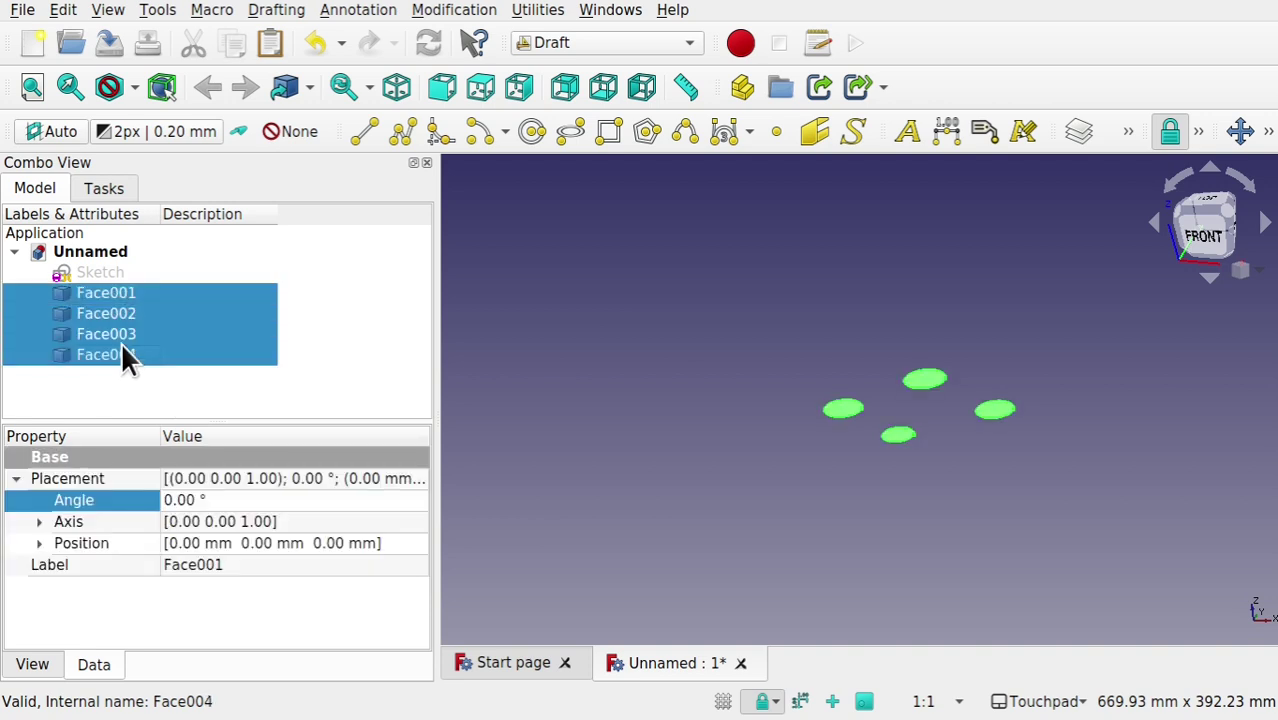
left_click(157, 397)
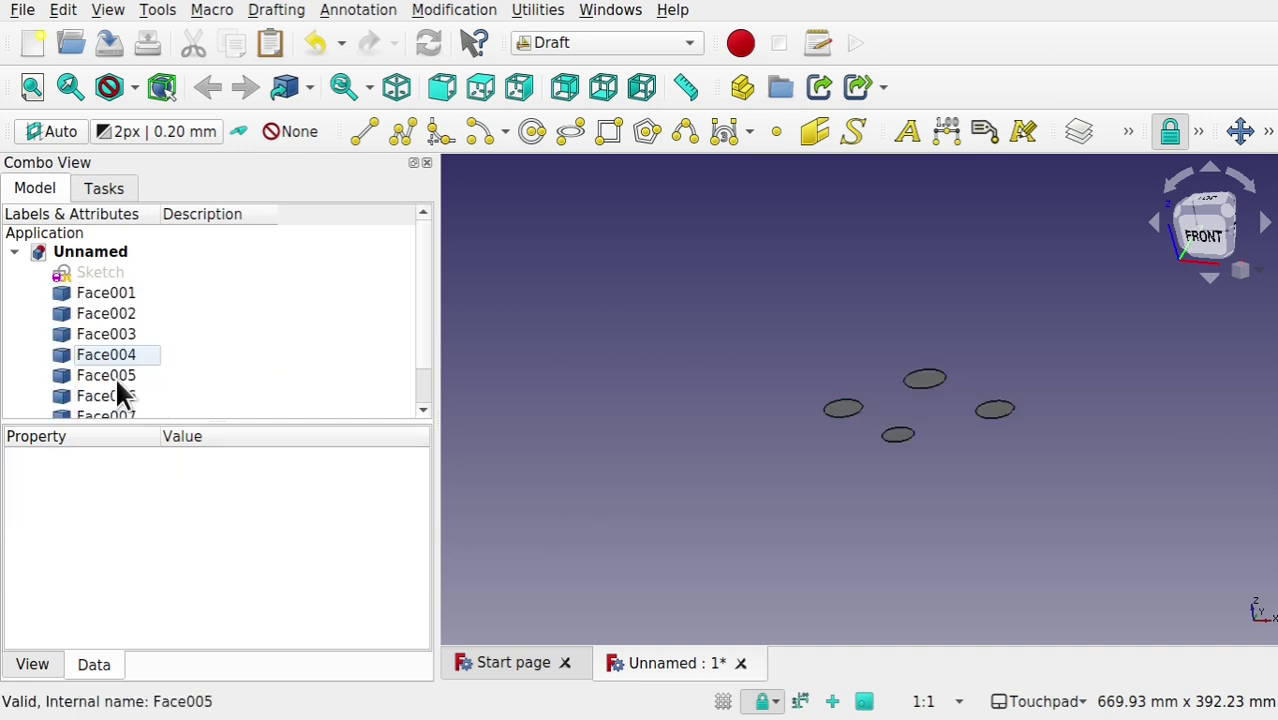
- Raise the four duplicated faces, Face005 to Face008, together by setting their z position to 150 mm
left_click(115, 376)
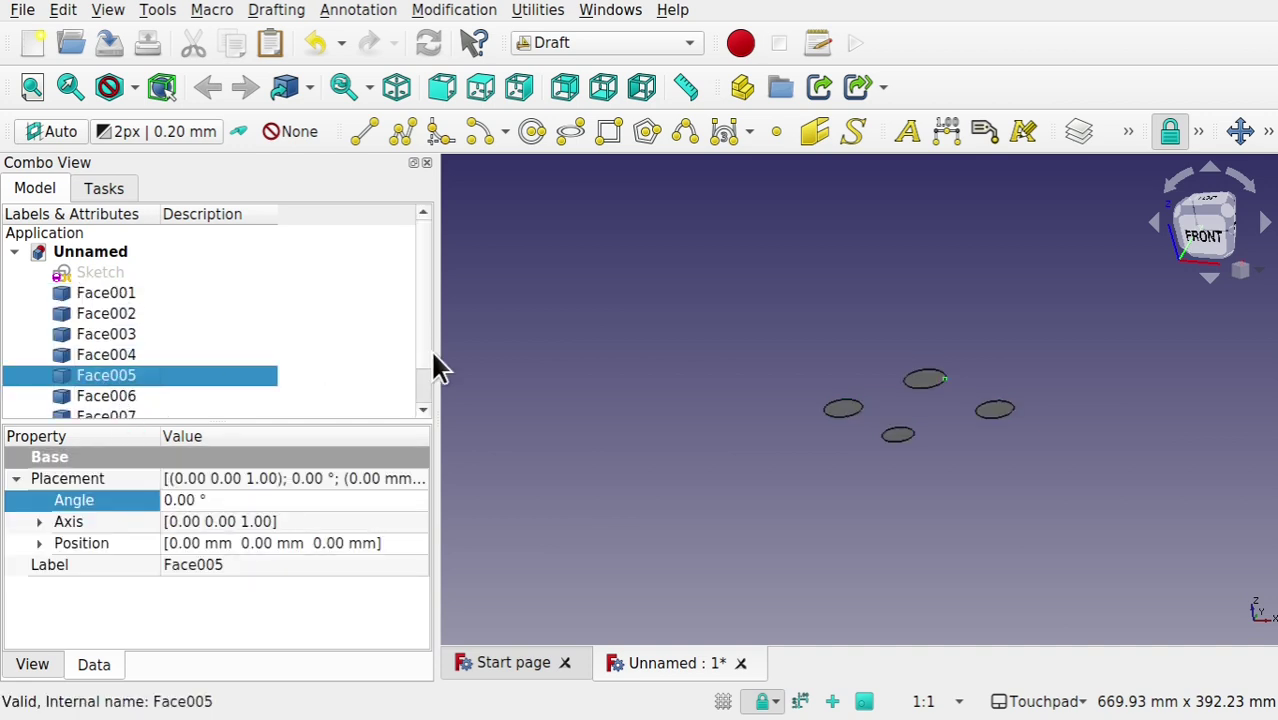
scroll(424, 368, "down", 2)
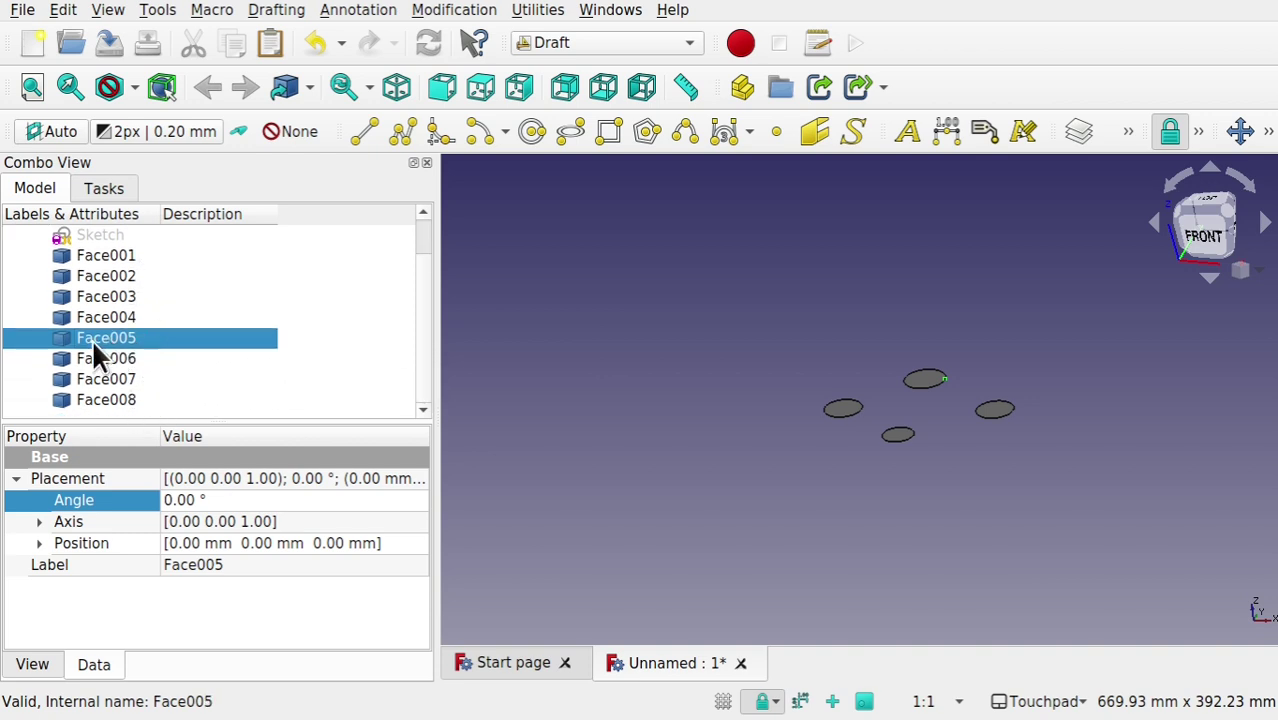
left_click(117, 398, "shift")
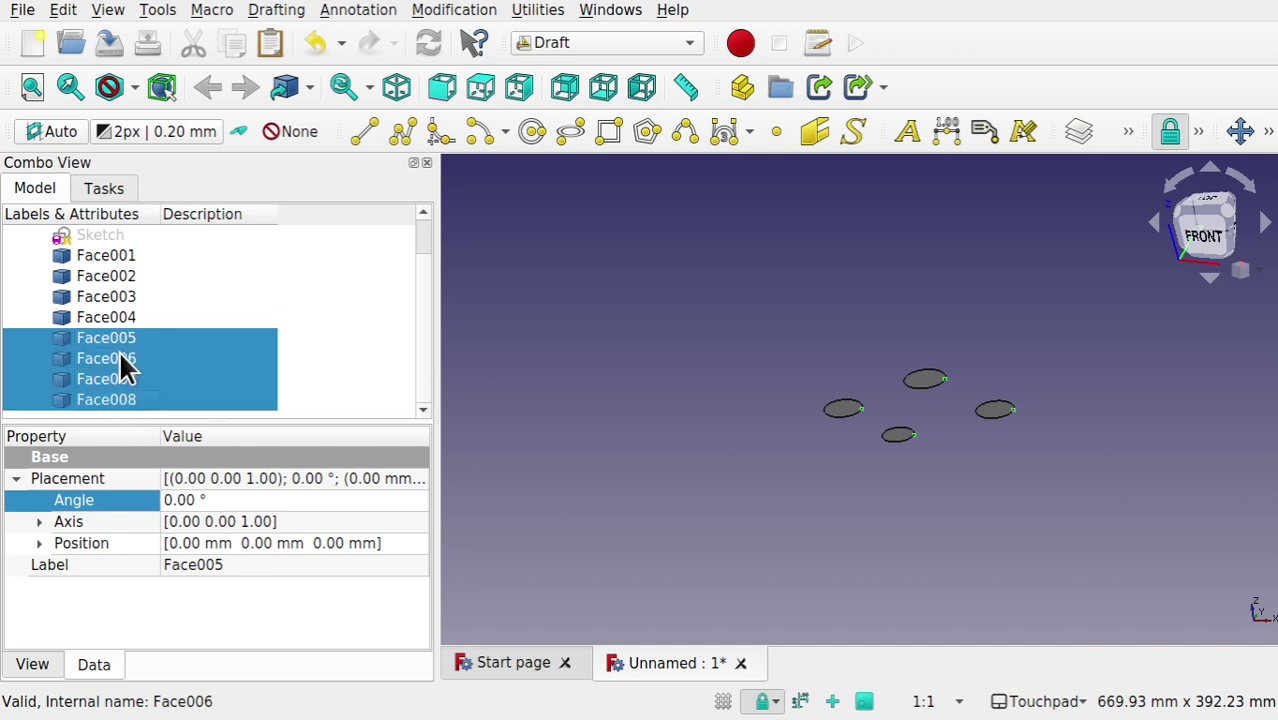
left_click(39, 544)
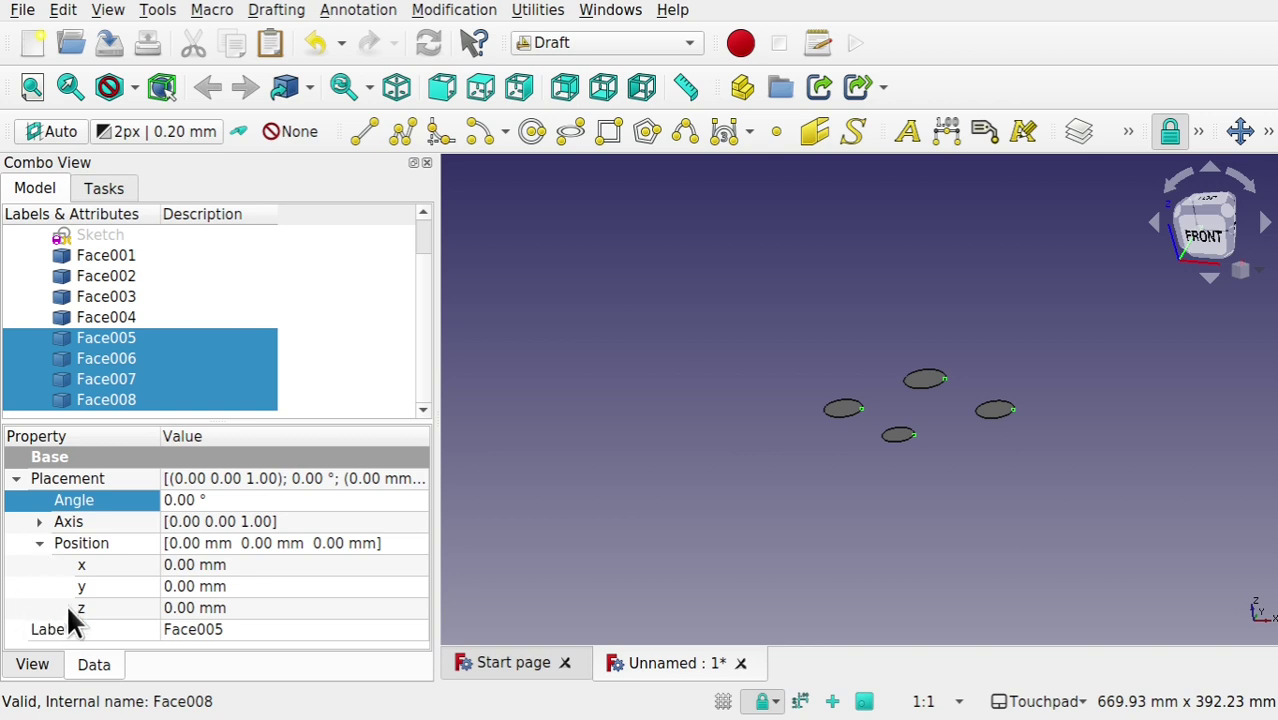
left_click(237, 609)
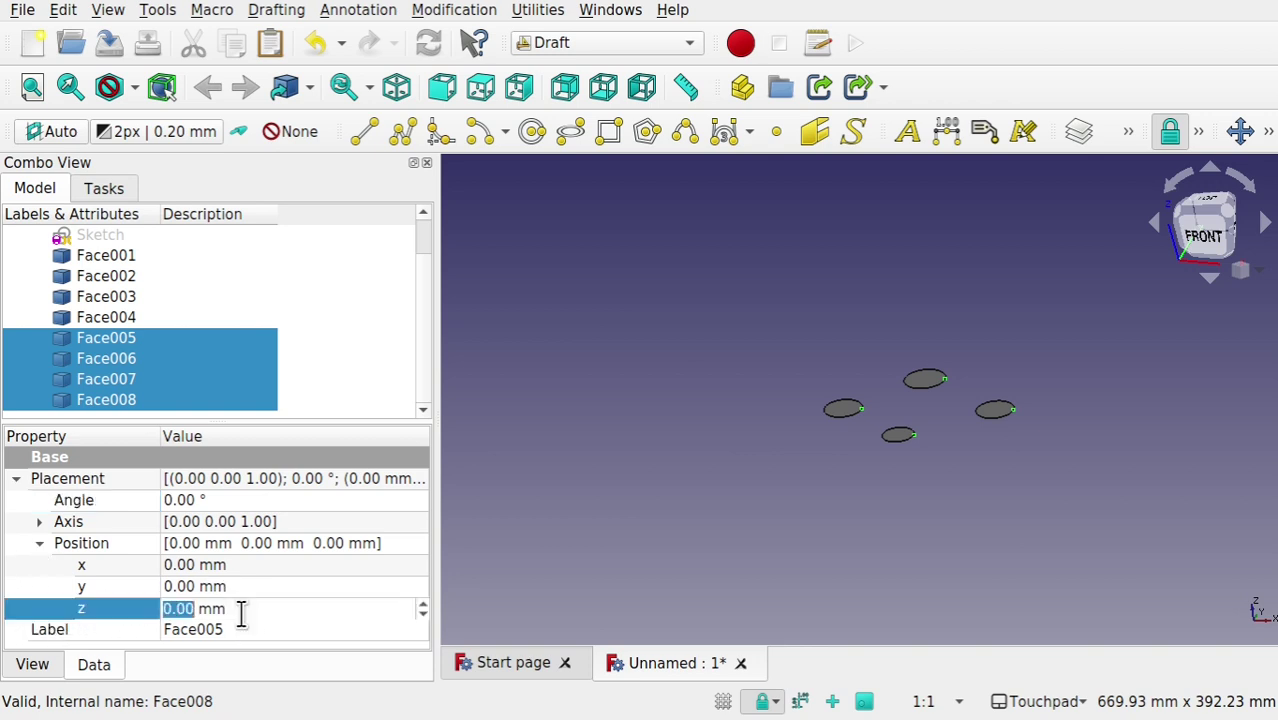
type("100")
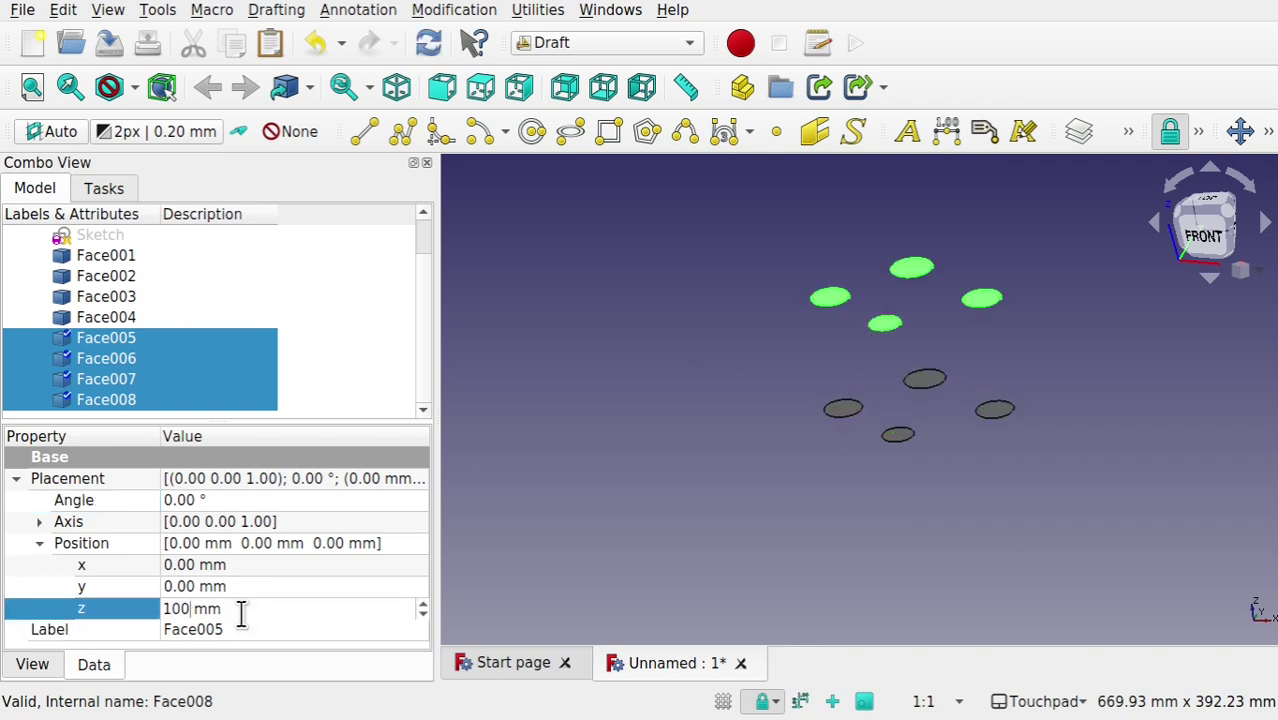
key("BackSpace")
key("BackSpace")
type("50")
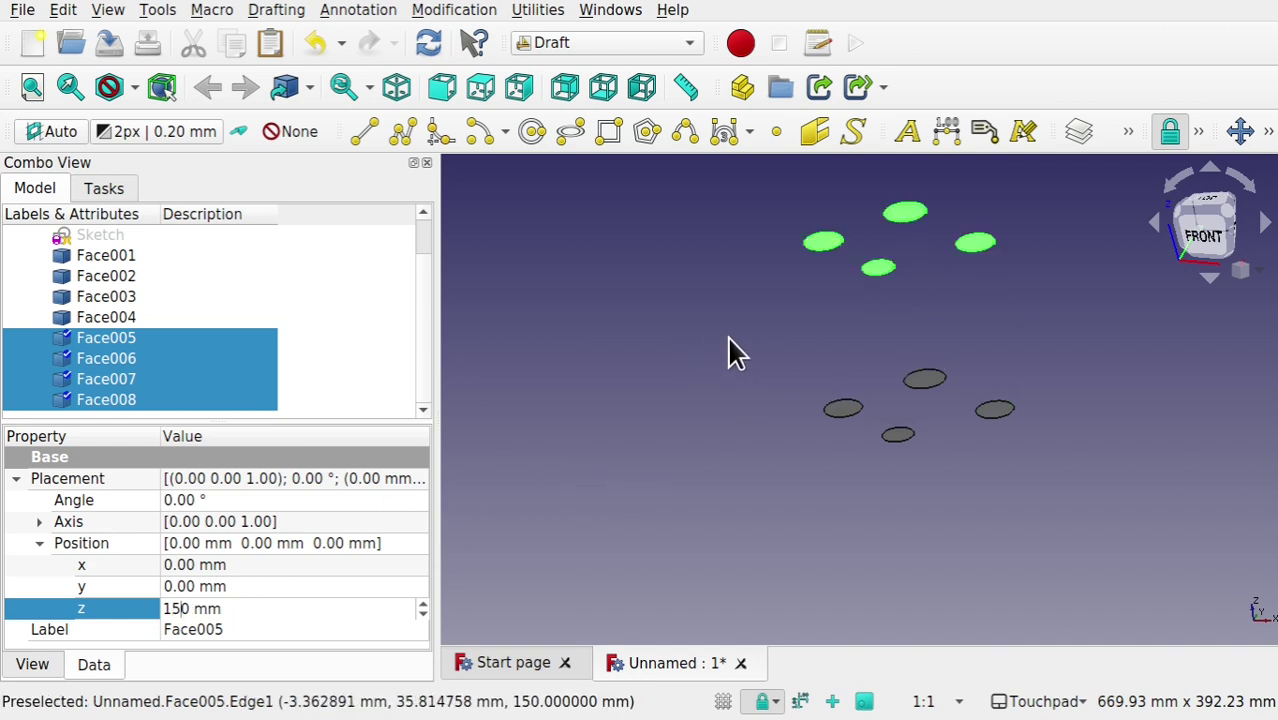
key("Return")
left_click(722, 520)
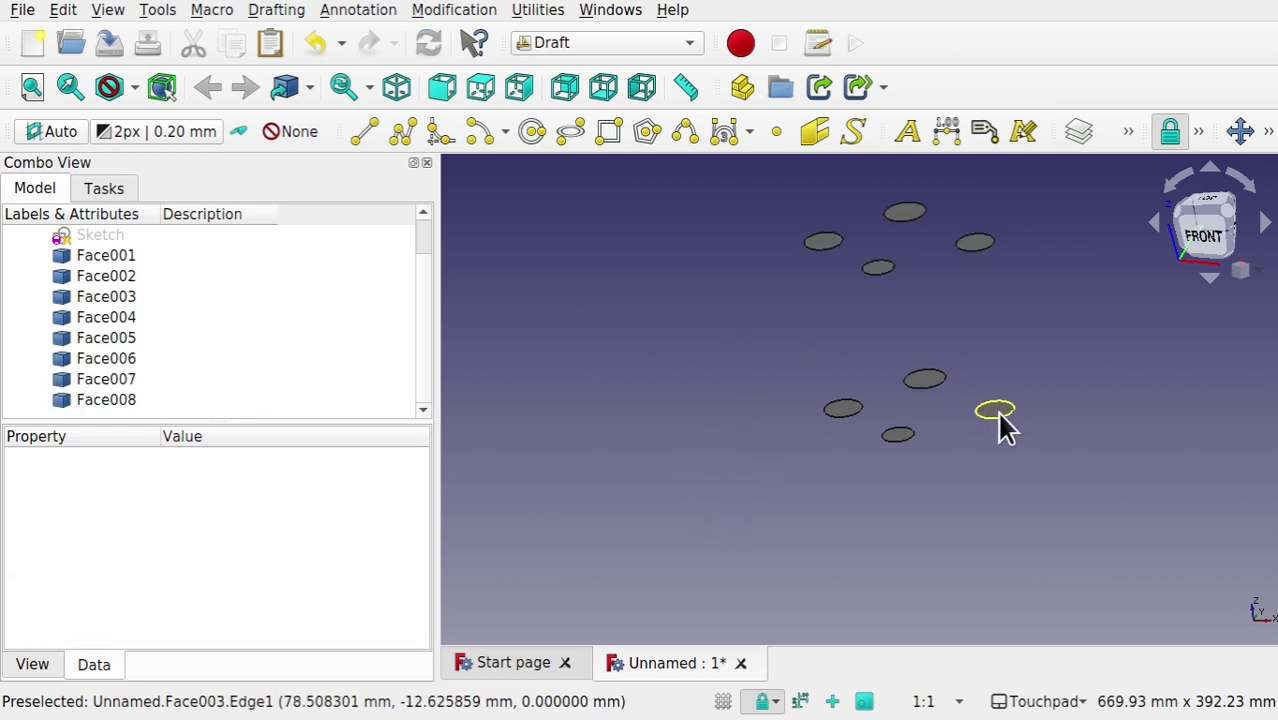
- Upgrade the four lower faces into one compound, selecting them in the order Face001, Face003, Face004, Face002
left_click(920, 393)
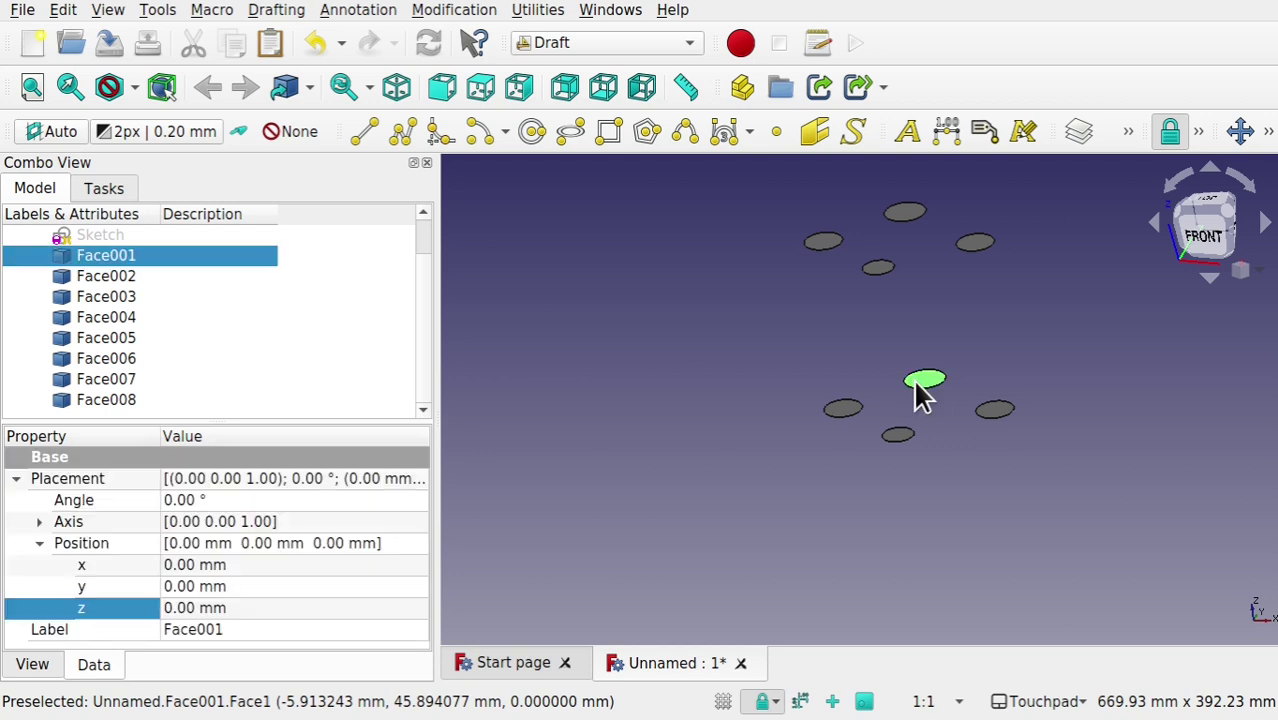
left_click(993, 418, "ctrl")
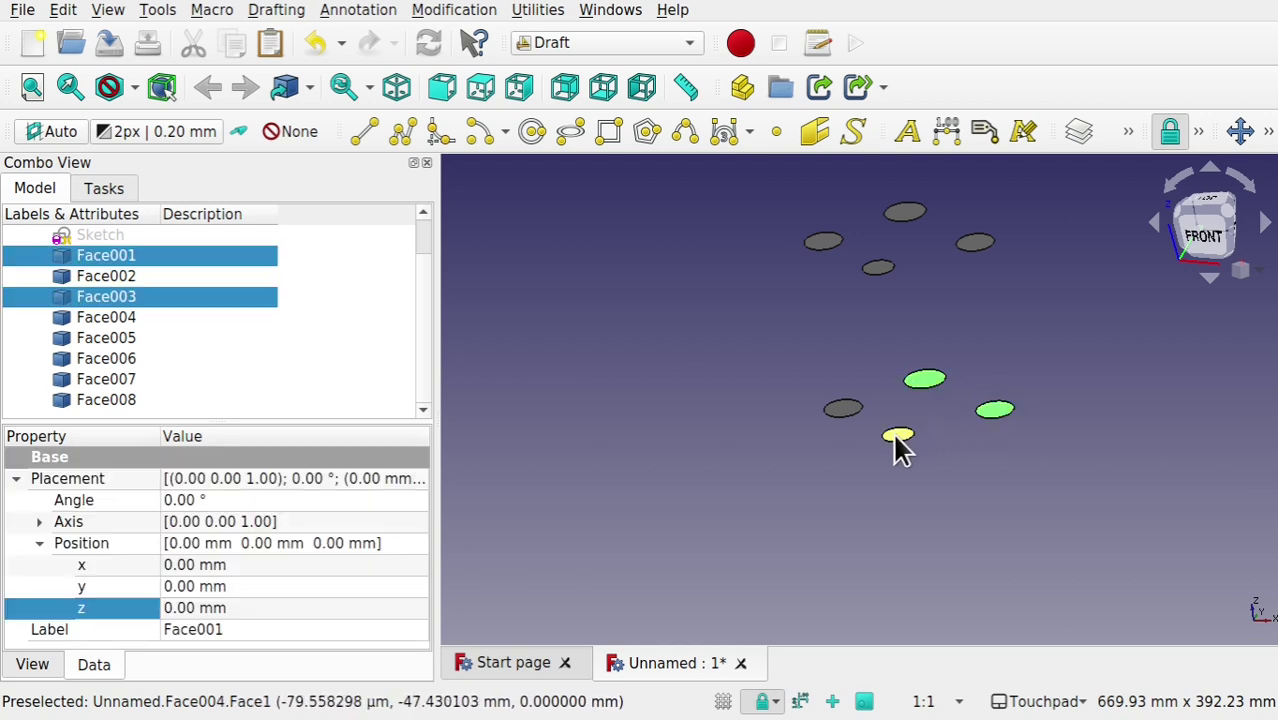
left_click(898, 434, "ctrl")
left_click(845, 418, "ctrl")
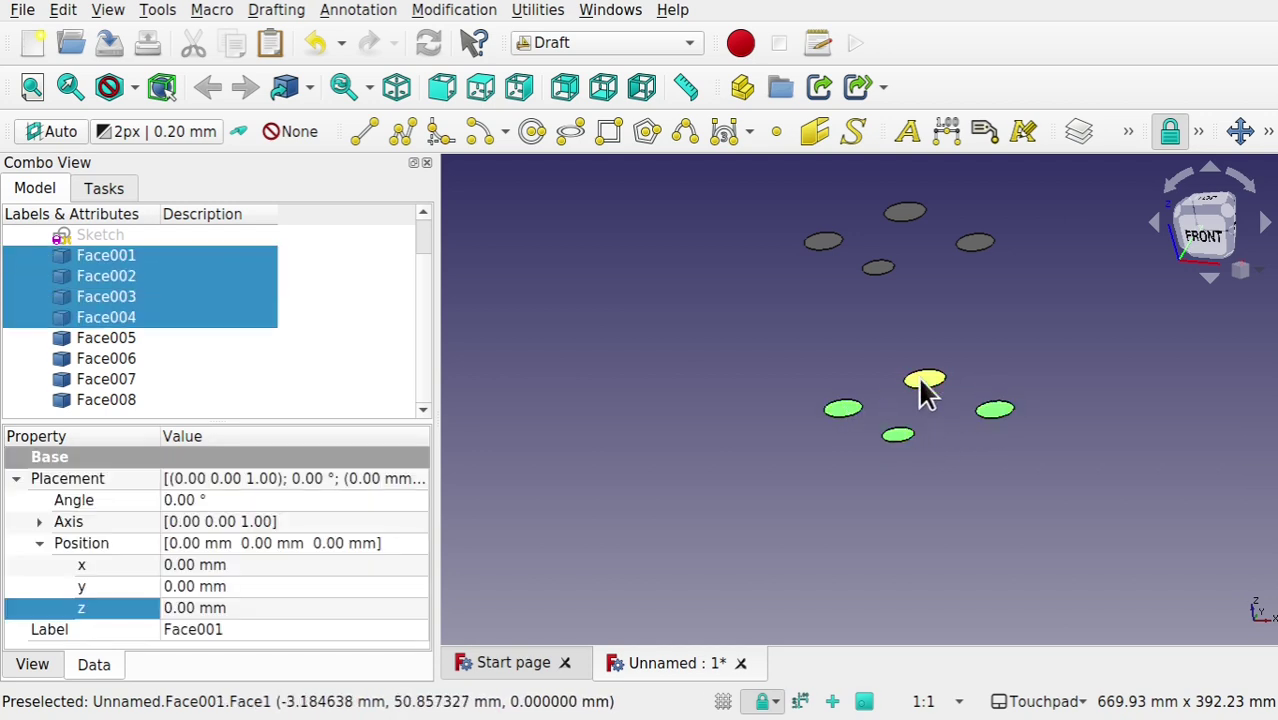
scroll(921, 391, "up", 4)
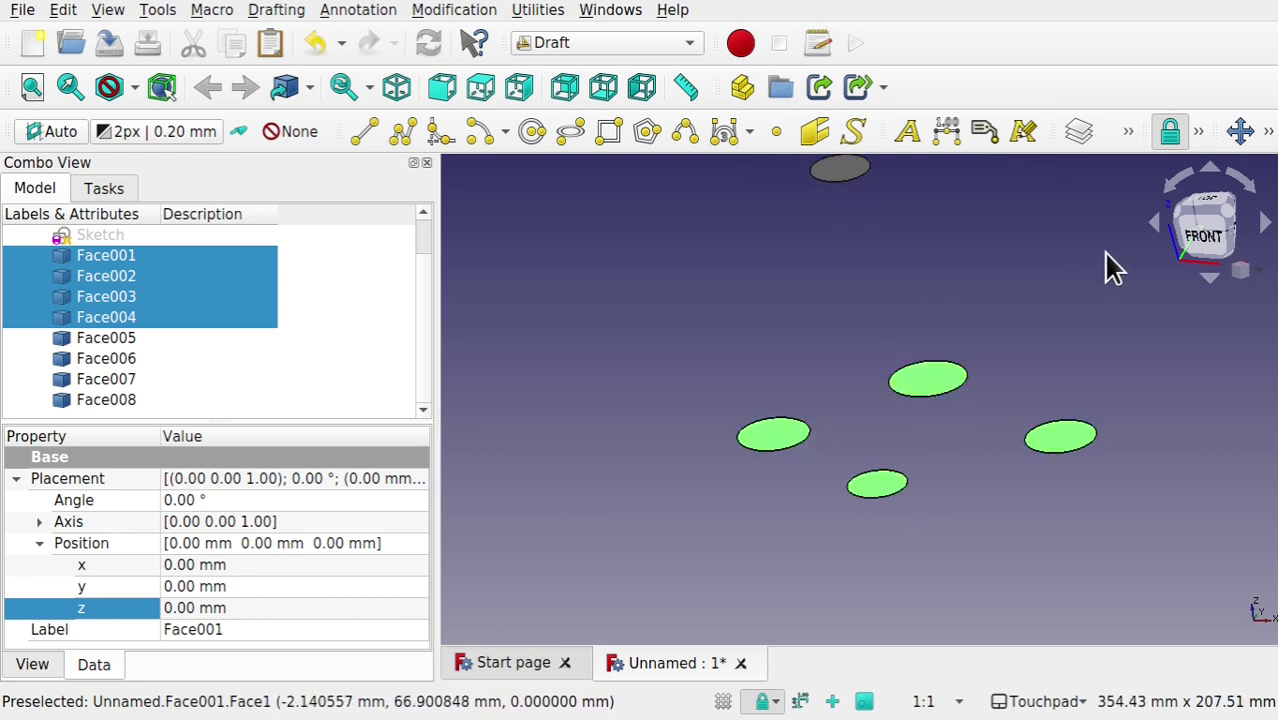
left_click(1267, 134)
left_click(1197, 250)
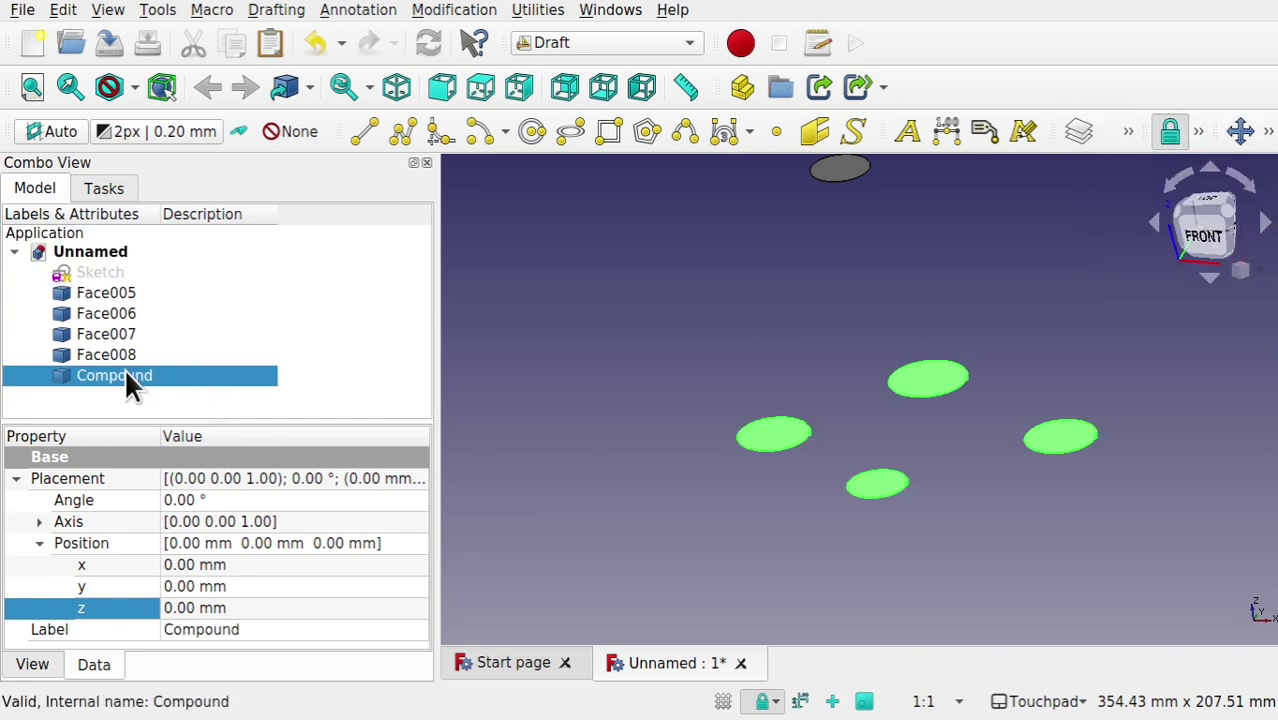
left_click(815, 362)
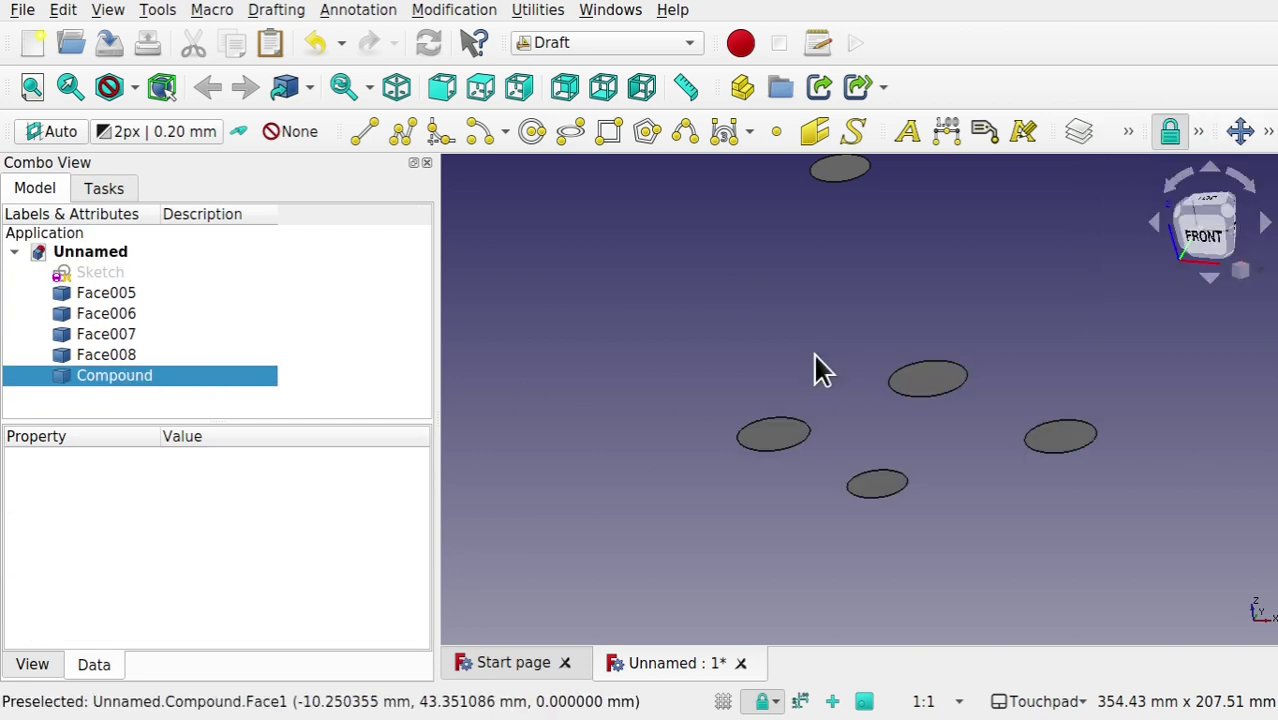
left_click(905, 388)
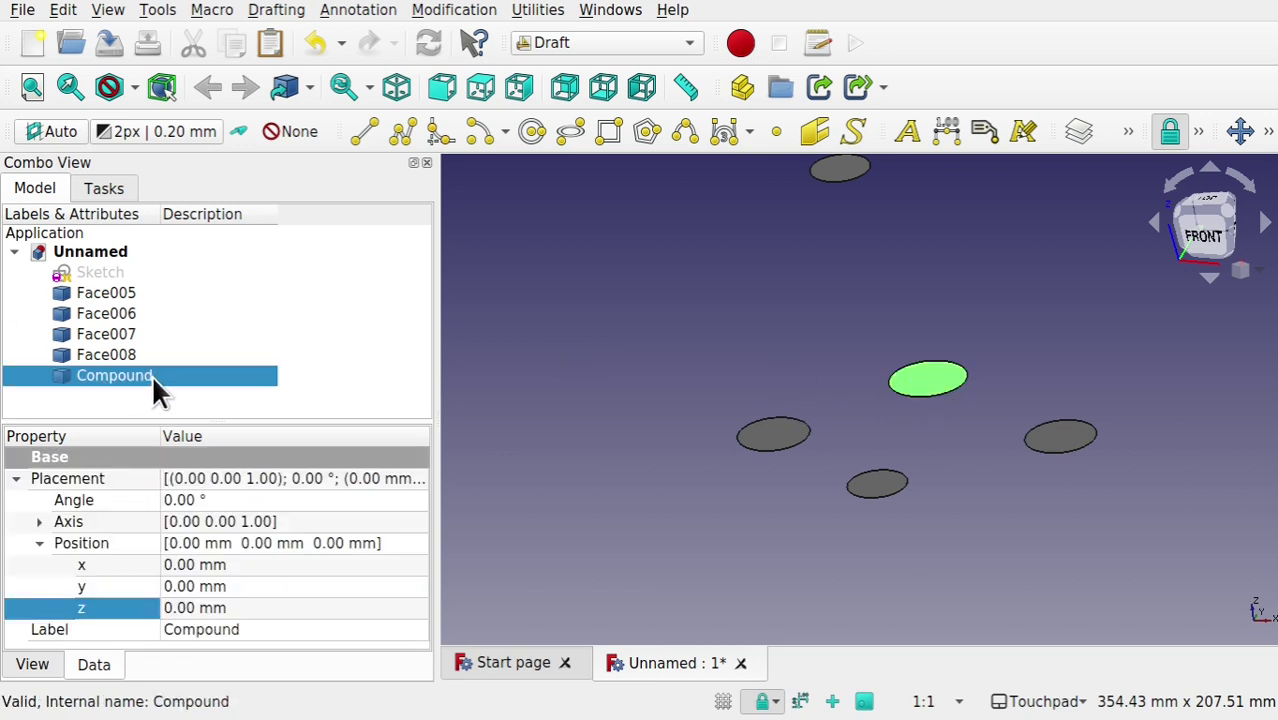
left_click(797, 291)
- Upgrade the four raised faces into a second compound, selecting them in the order Face007, Face008, Face006, Face005
middle_click_drag(797, 291, 800, 429, "shift")
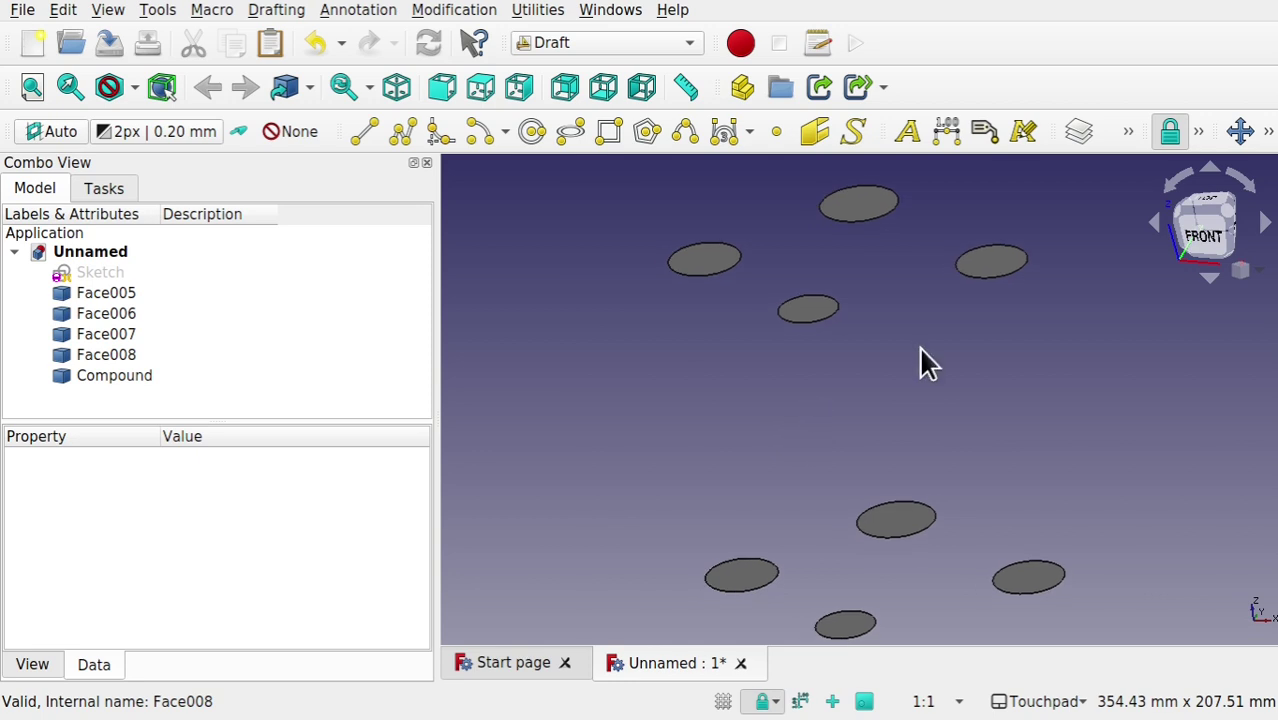
left_click(990, 268)
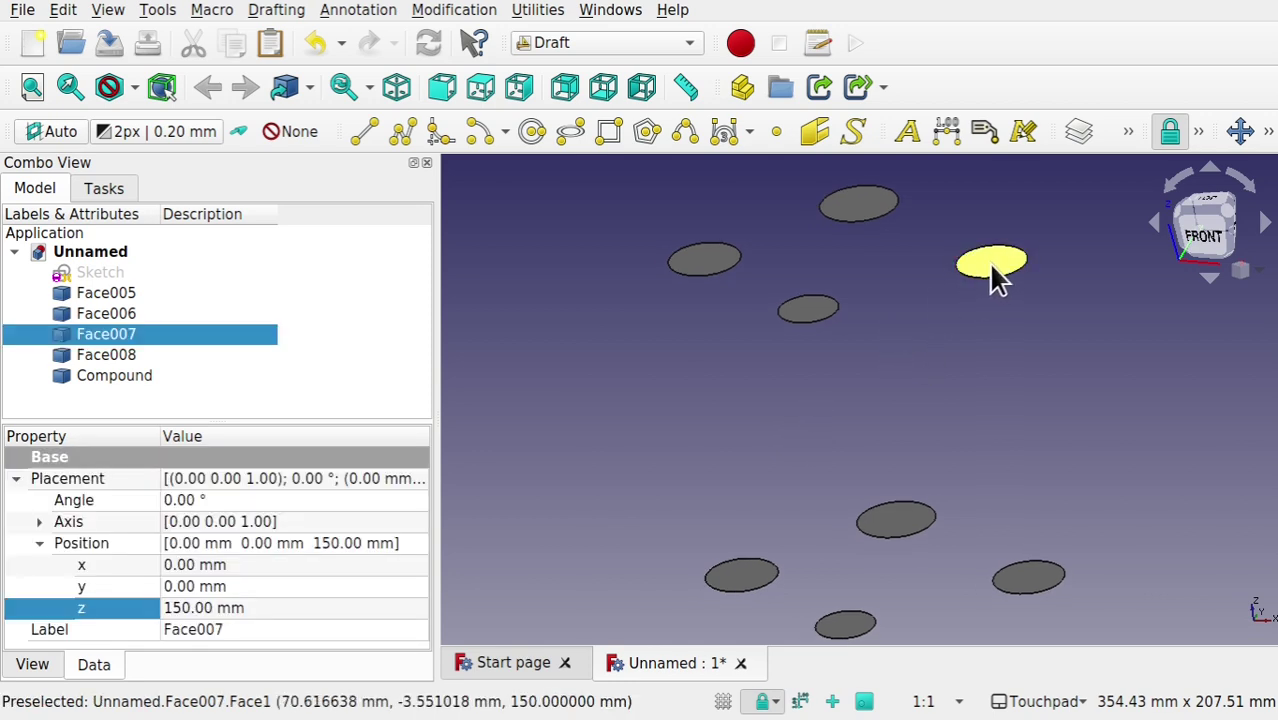
left_click(805, 306, "ctrl")
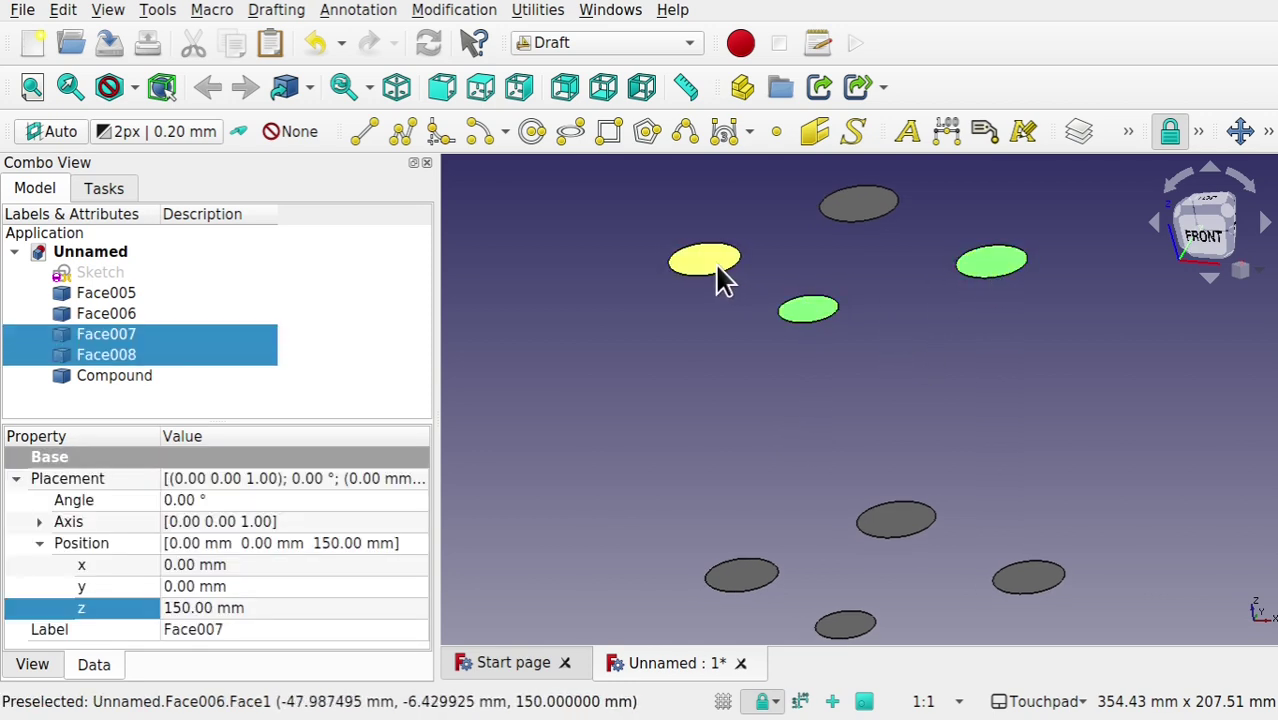
left_click(720, 278, "ctrl")
left_click(846, 216, "ctrl")
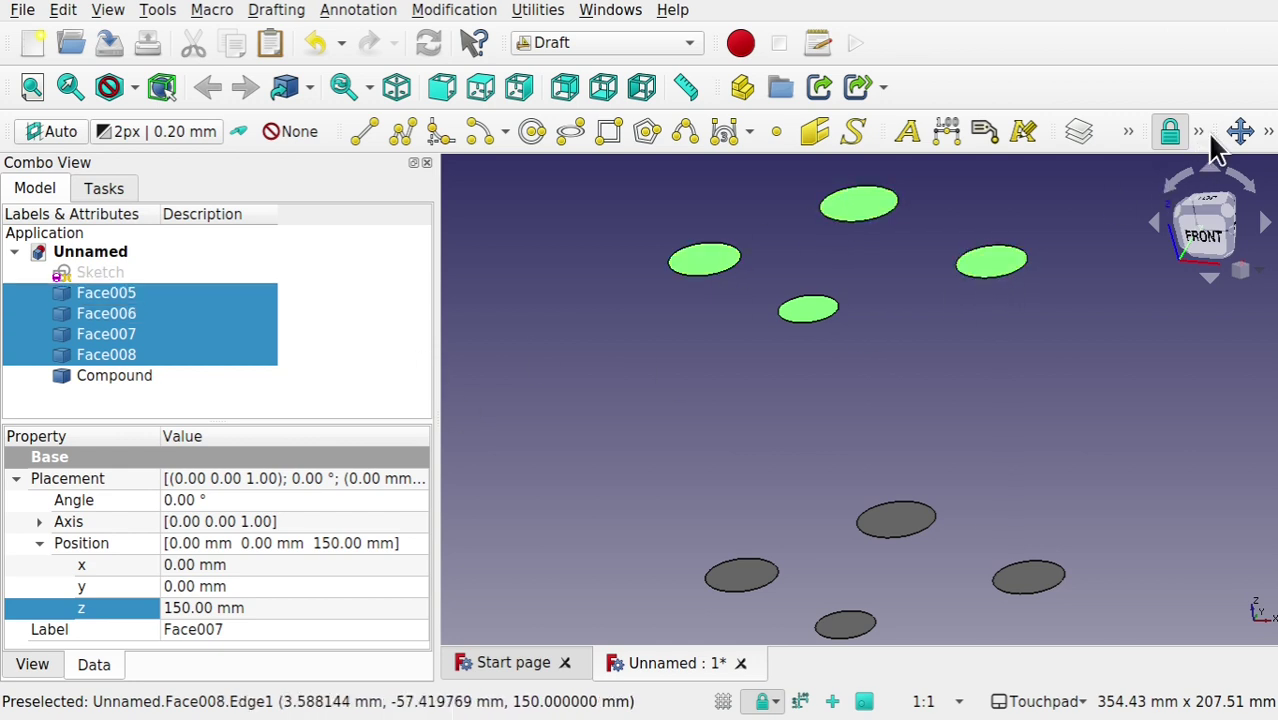
left_click(1266, 130)
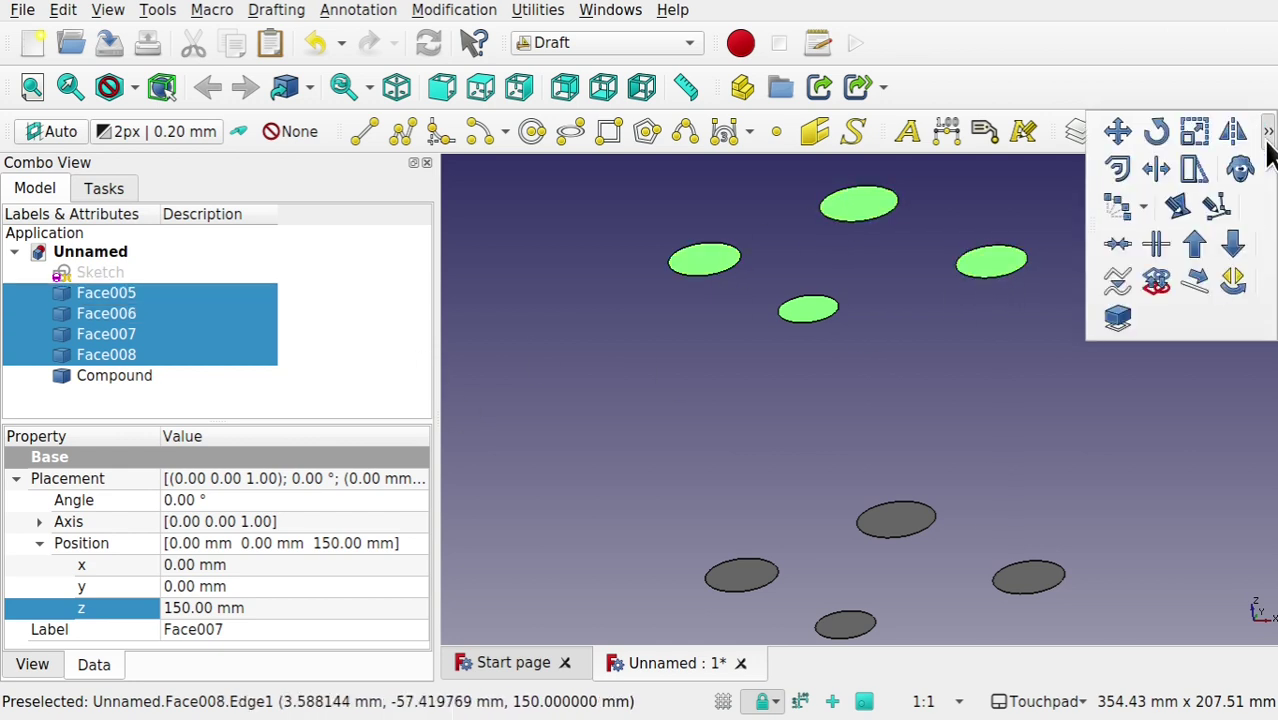
left_click(1195, 245)
left_click(893, 340)
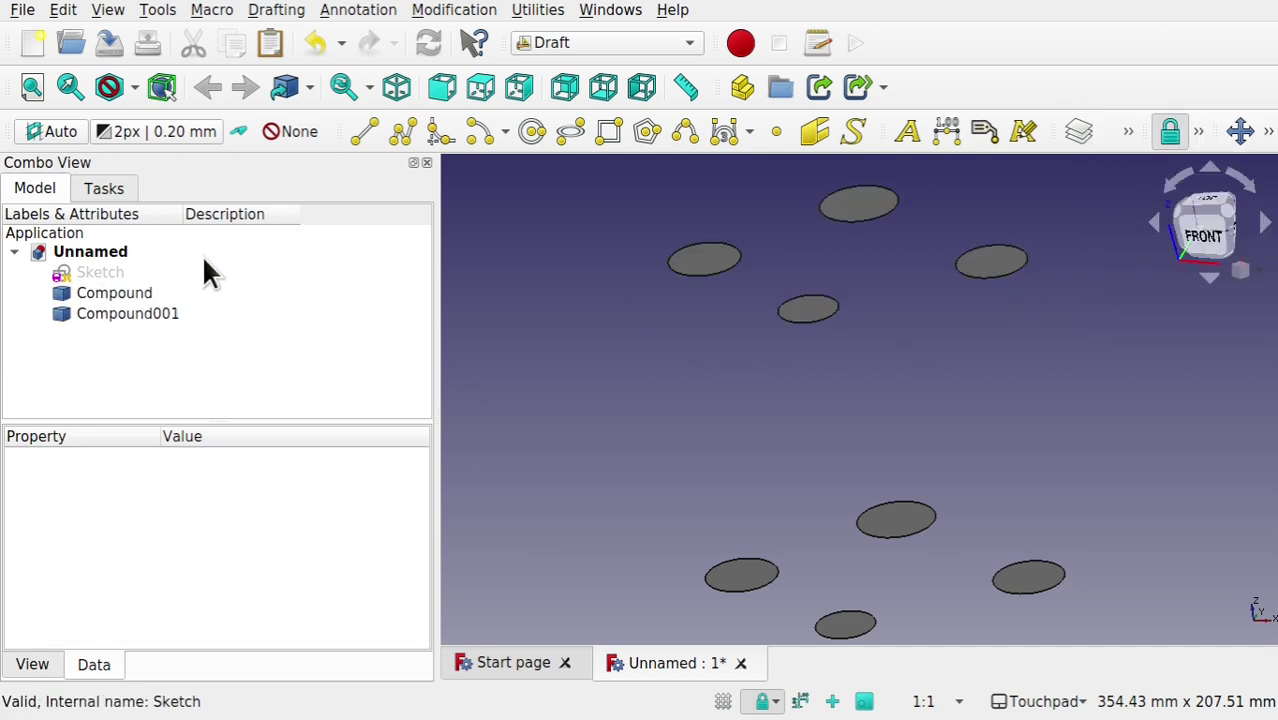
- Loft the lower and upper compounds in parallel using the MultiLoft tool of the Curves workbench
left_click(120, 292)
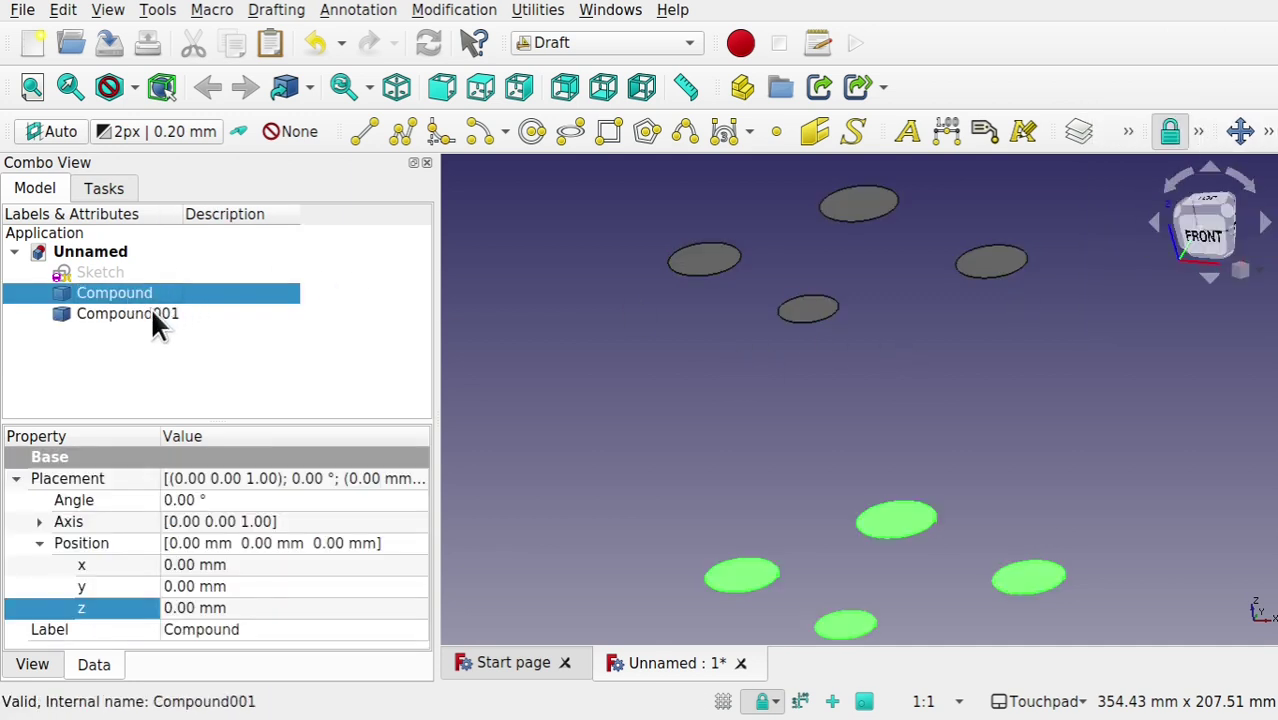
left_click(150, 312, "ctrl")
left_click(651, 55)
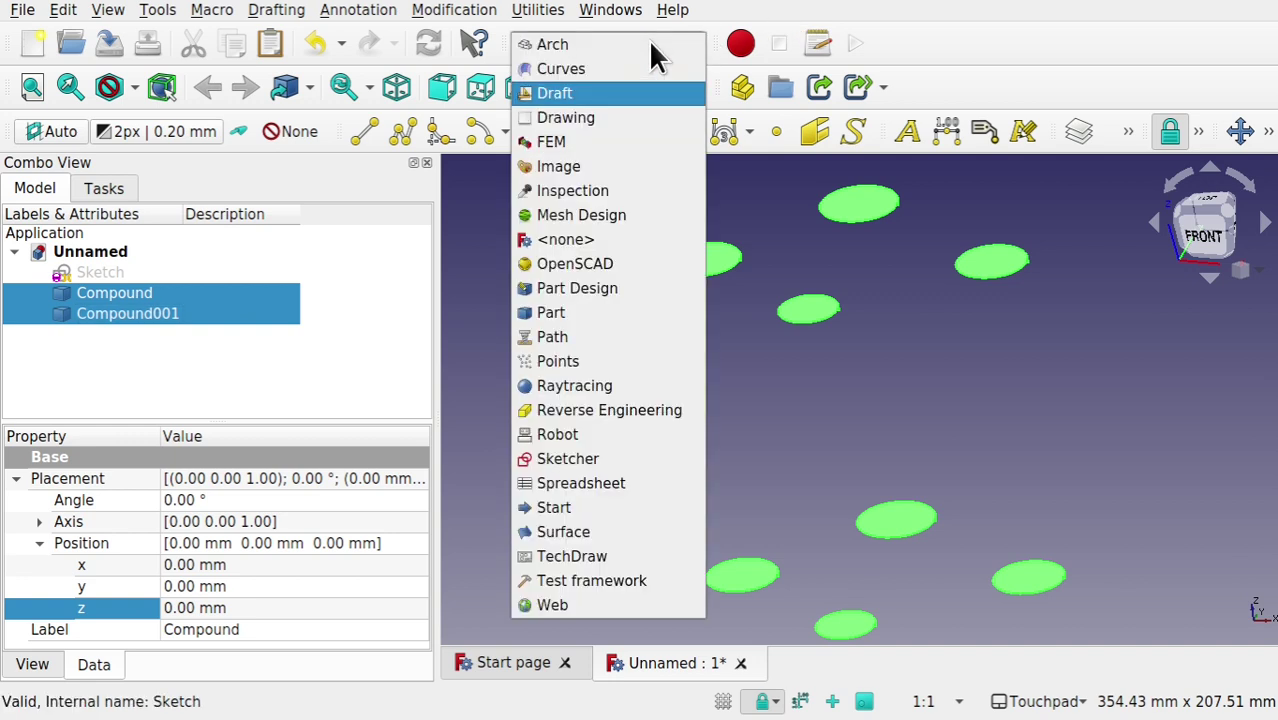
left_click(622, 68)
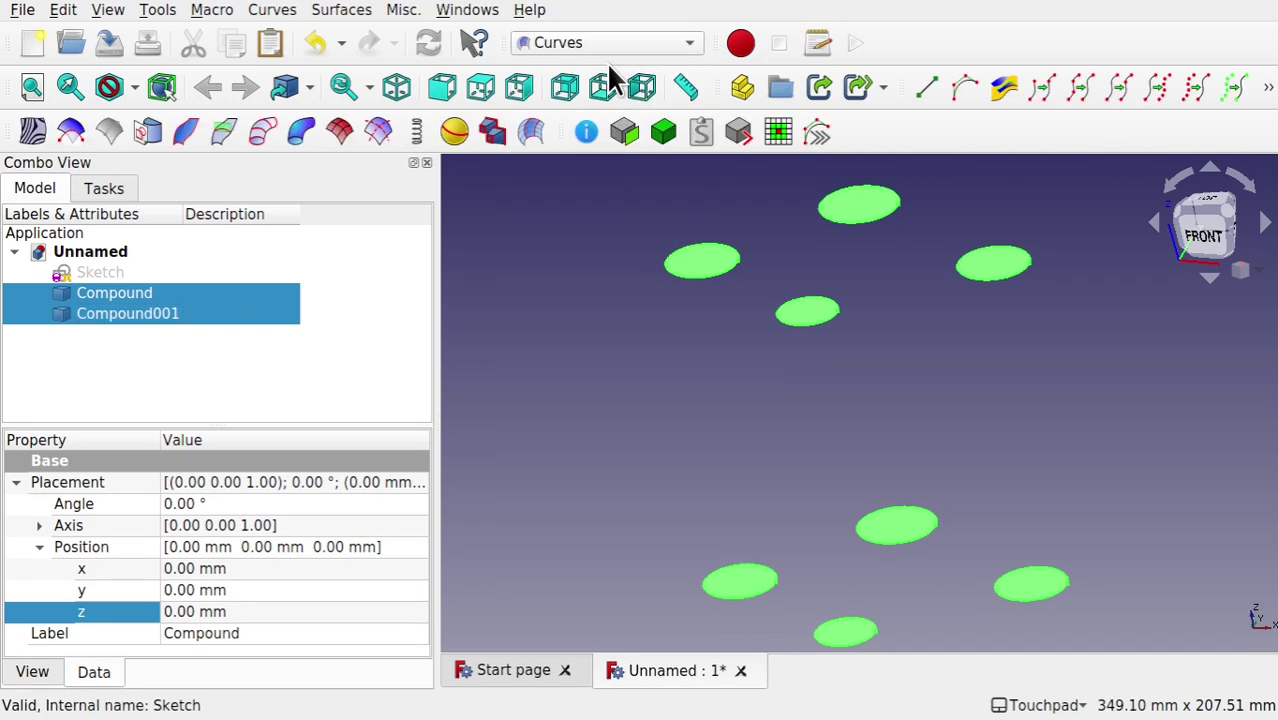
left_click(491, 133)
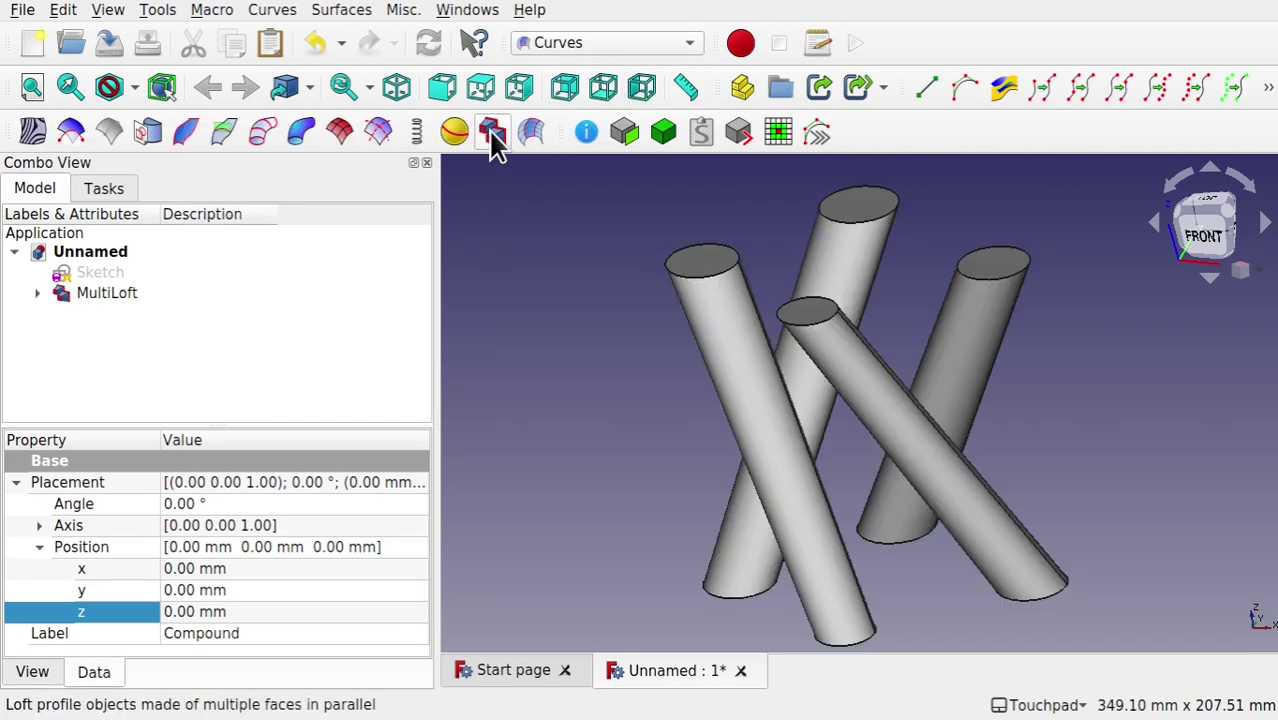
- Hide the MultiLoft solid and show its two source objects, Compound and Compound001
left_click_drag(984, 268, 982, 216, "alt")
scroll(990, 240, "down", 5)
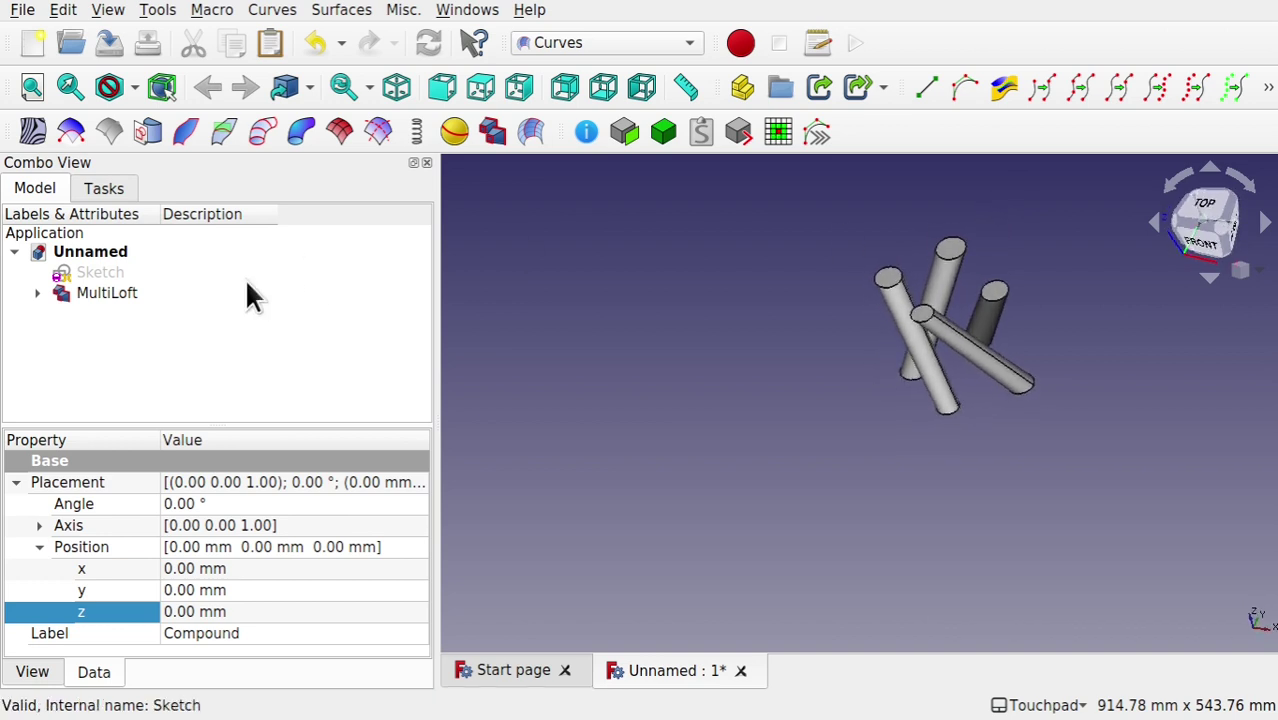
left_click(37, 293)
left_click(137, 316)
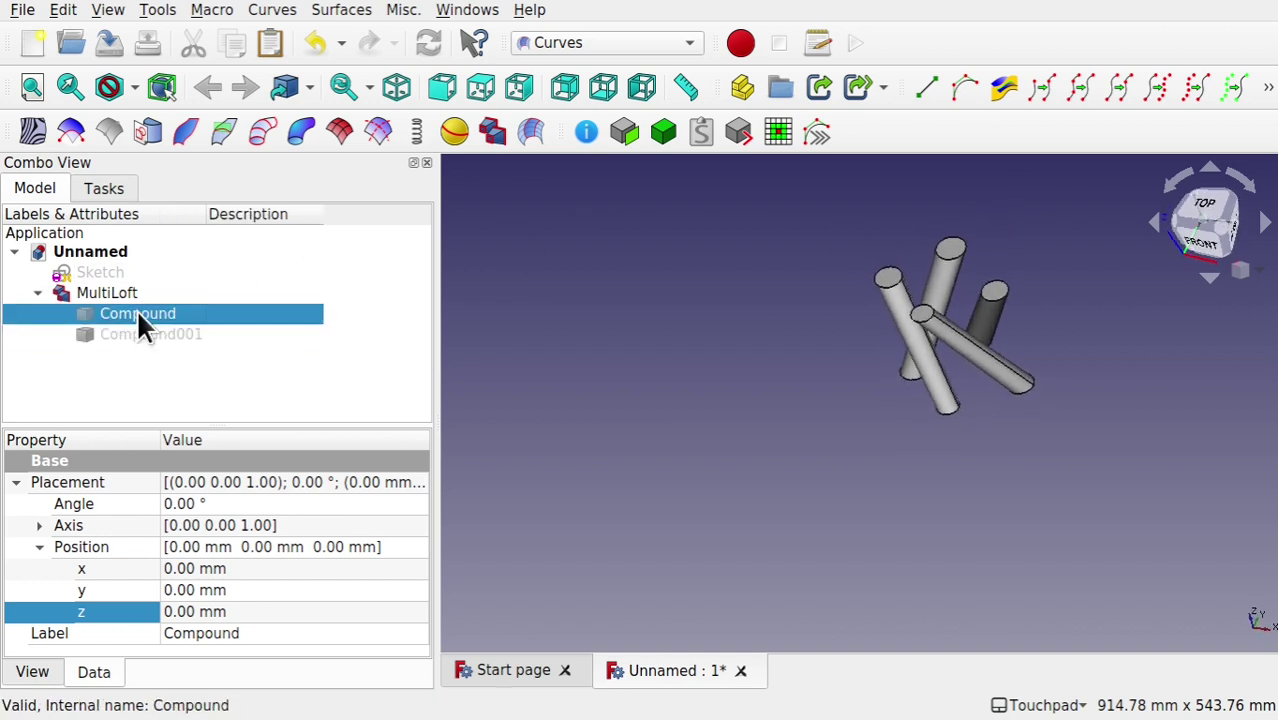
left_click(102, 292)
key("space")
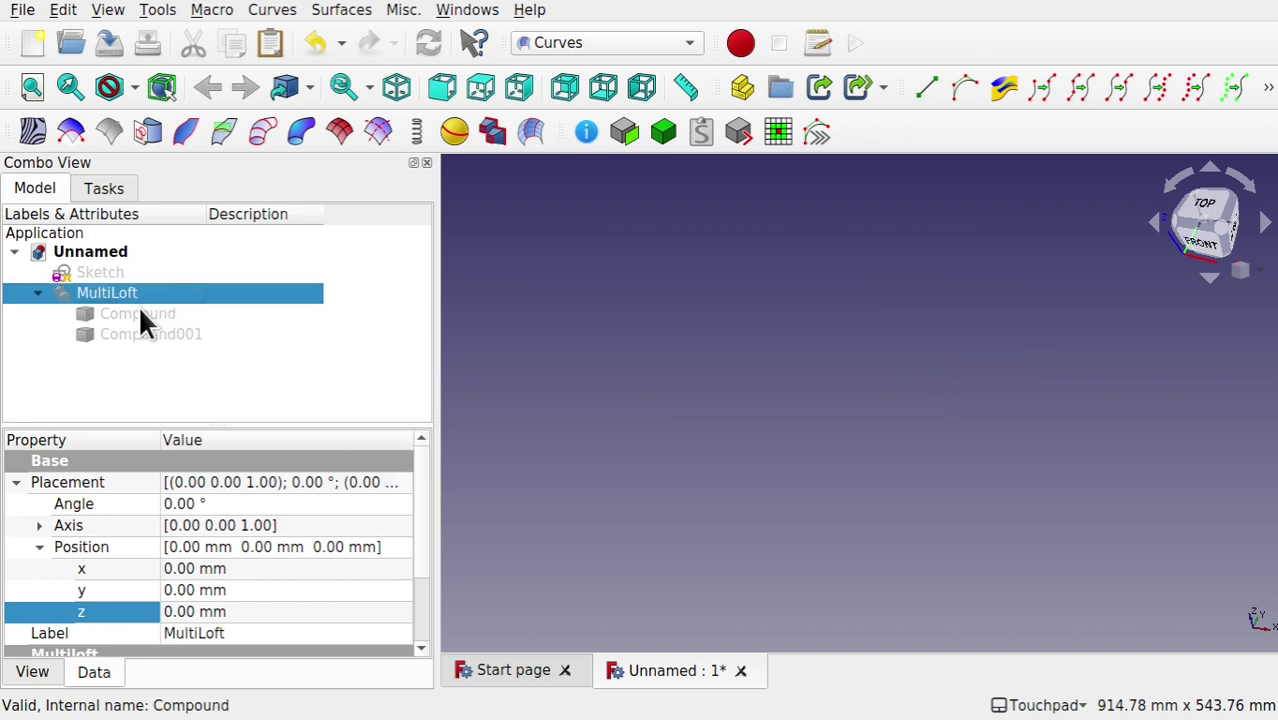
left_click(140, 313)
left_click(133, 335)
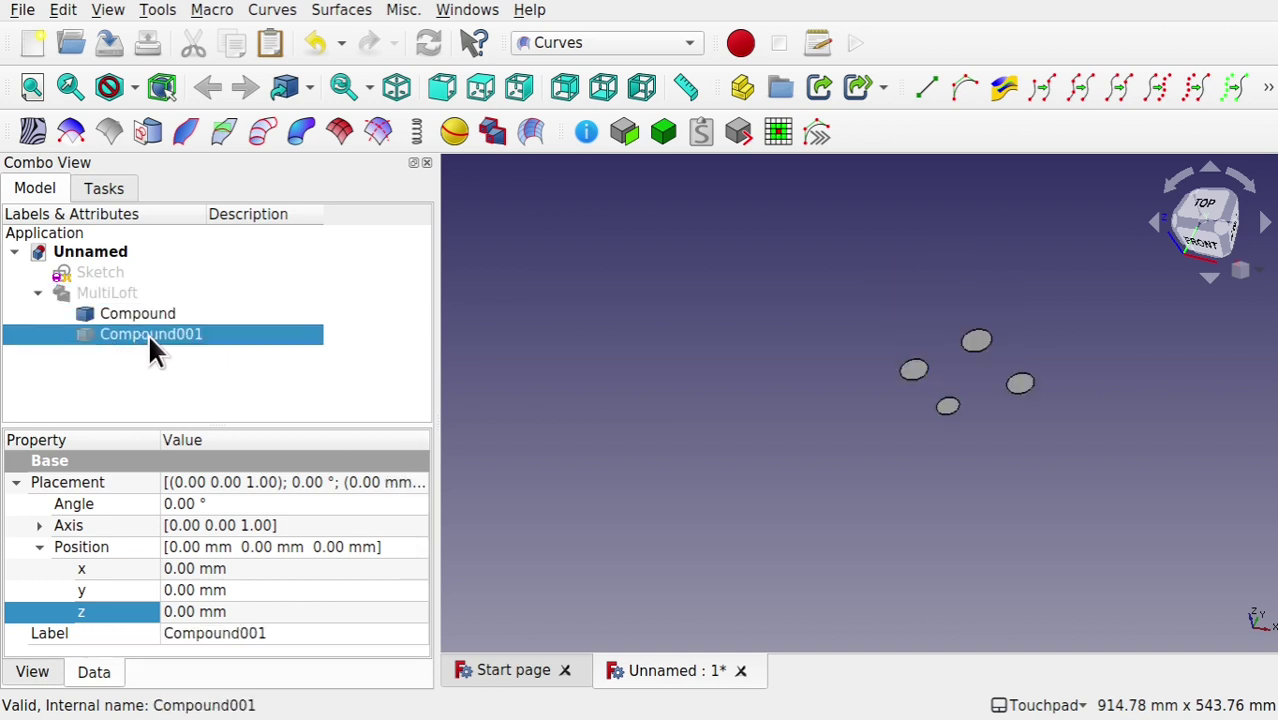
key("space")
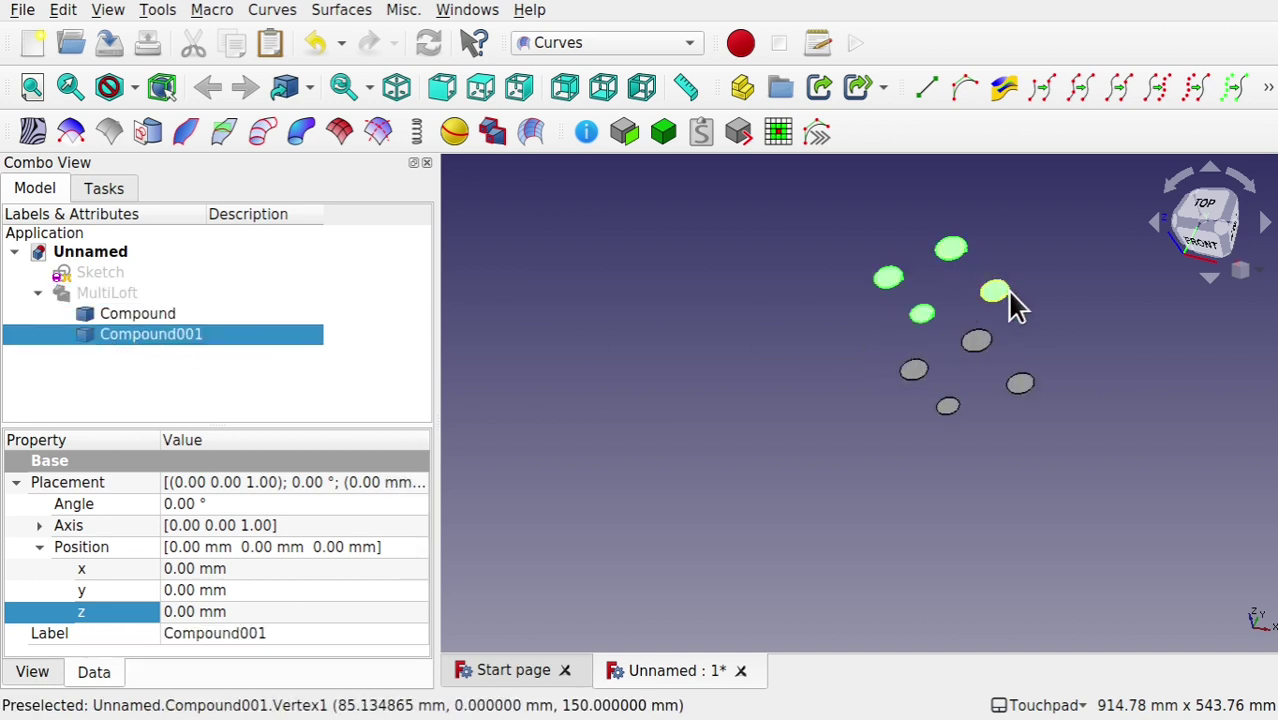
- Examine how individual circular faces of the lower compound pair with those of the upper compound
left_click(978, 350)
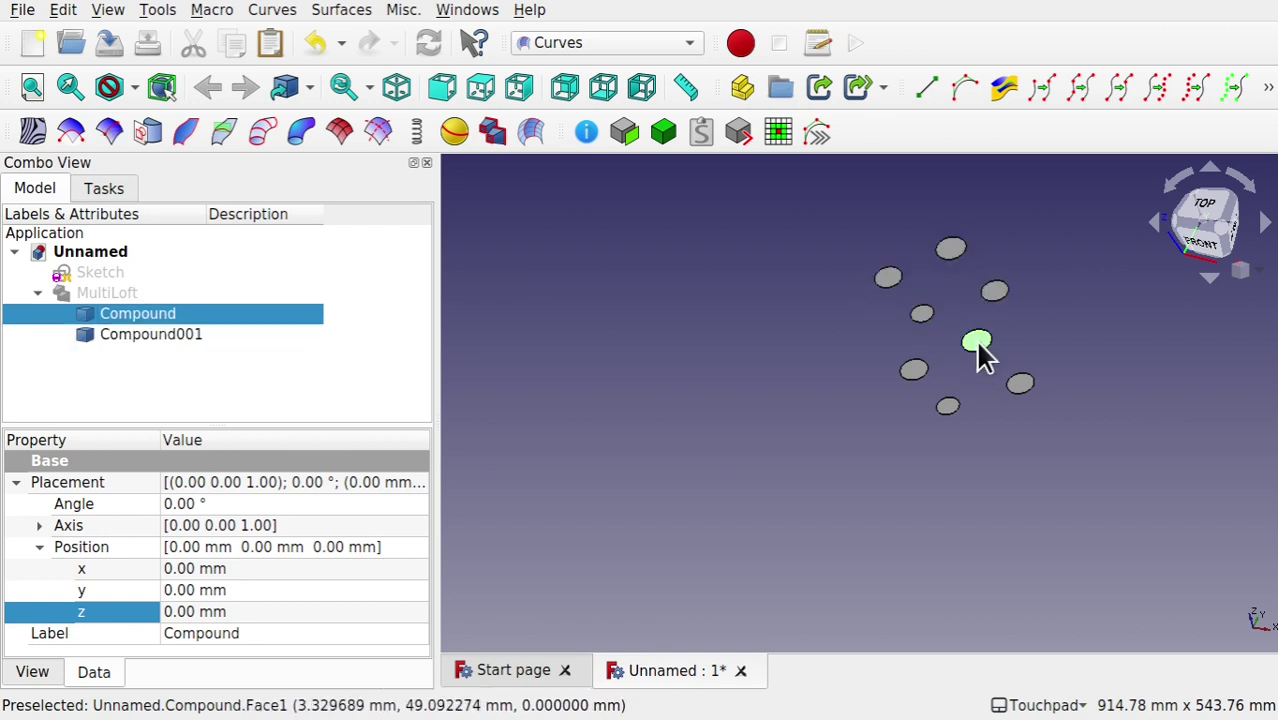
scroll(978, 355, "up", 5)
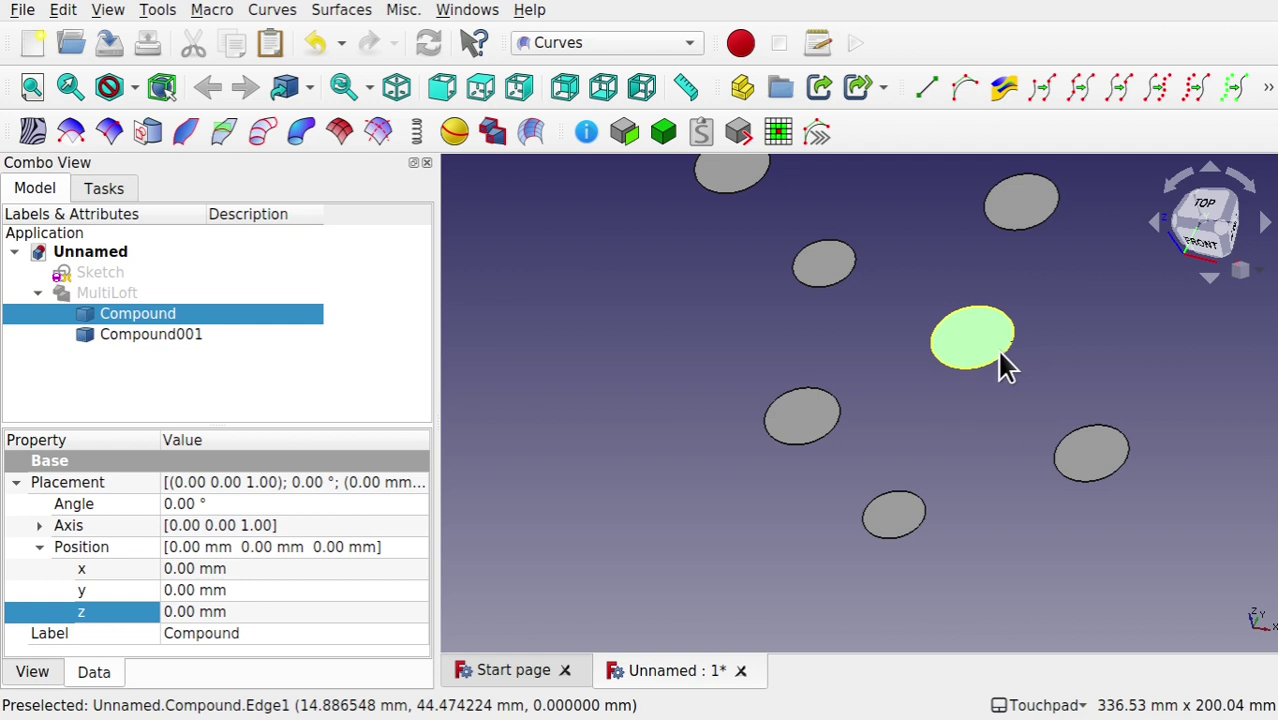
left_click(1092, 465)
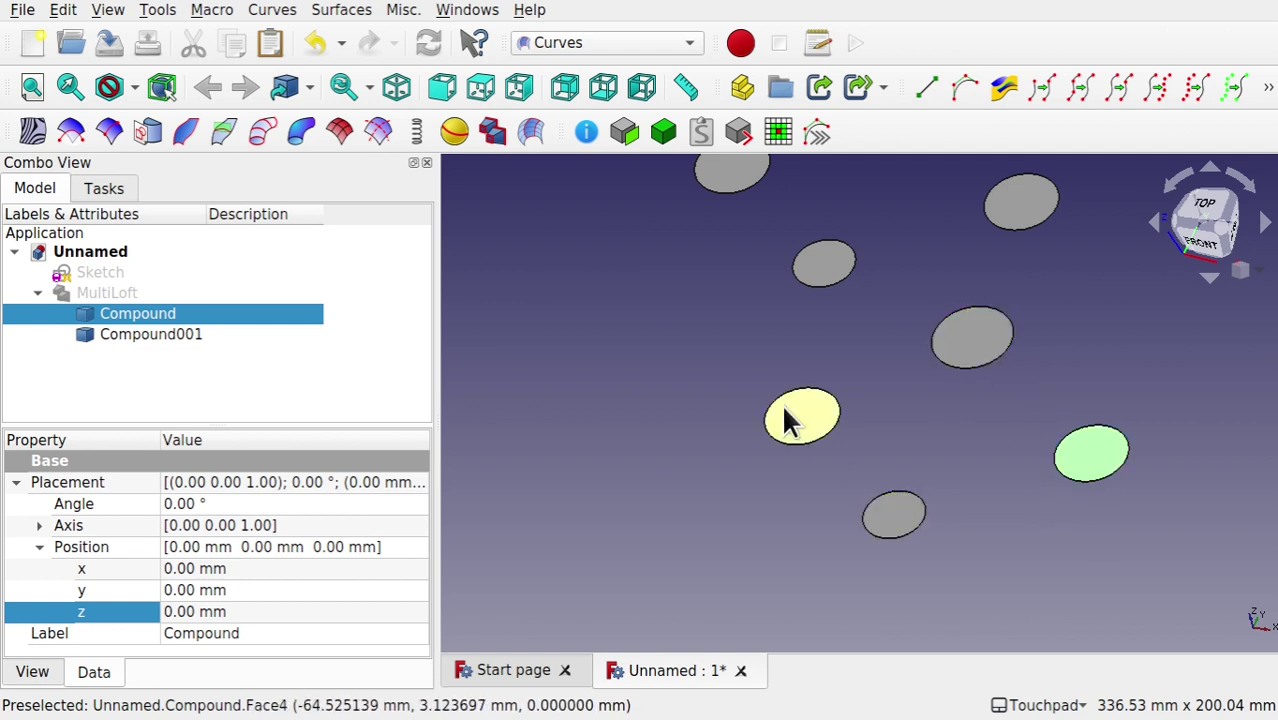
scroll(957, 420, "down", 5)
scroll(957, 420, "up", 2)
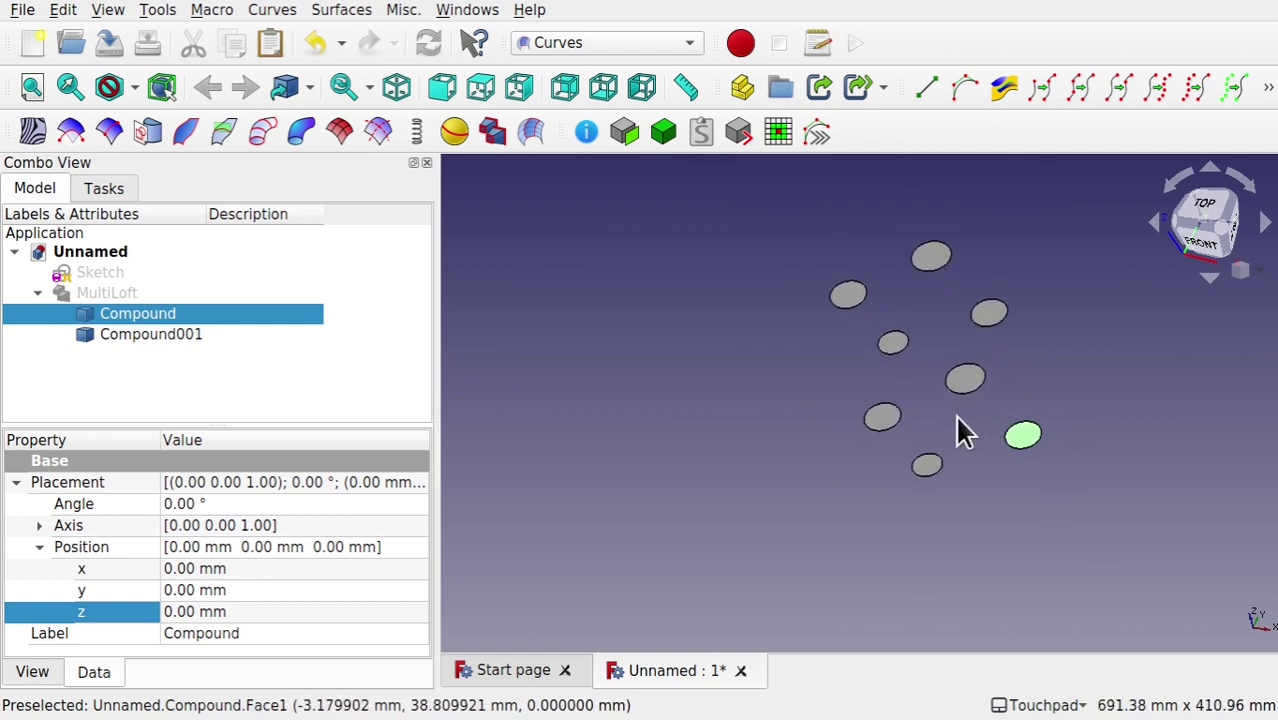
scroll(955, 413, "up", 1)
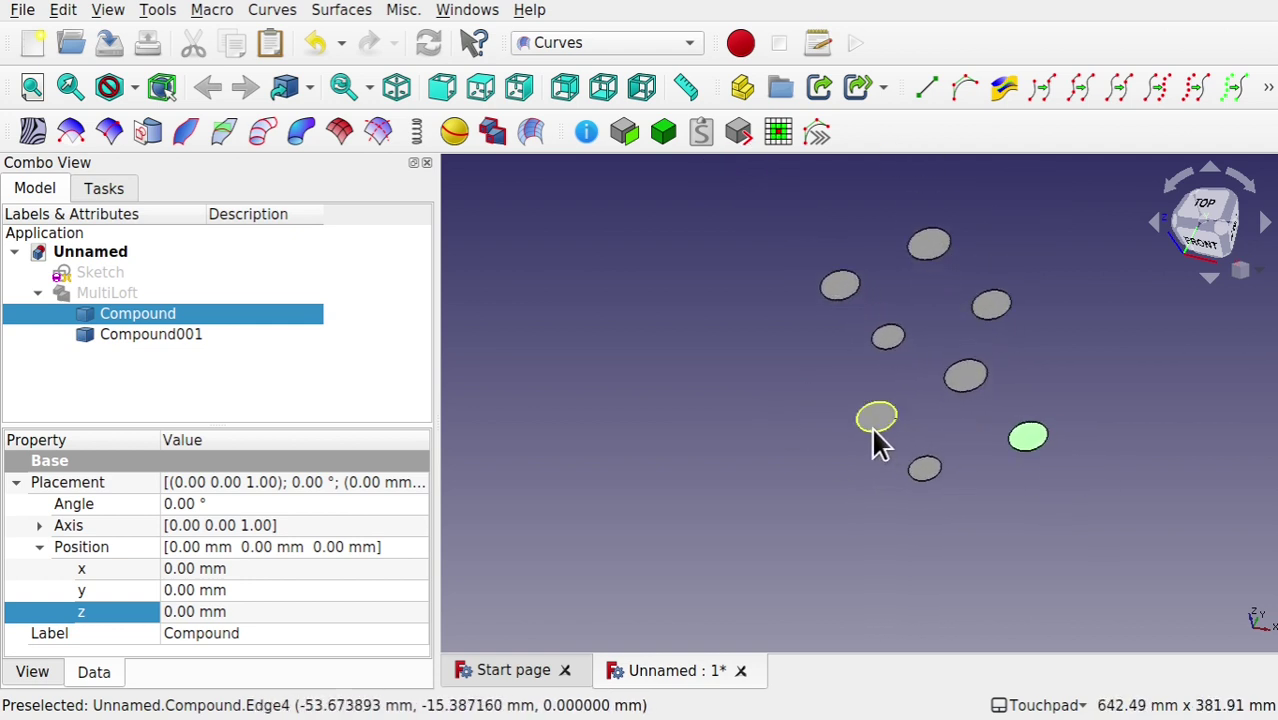
left_click(934, 245)
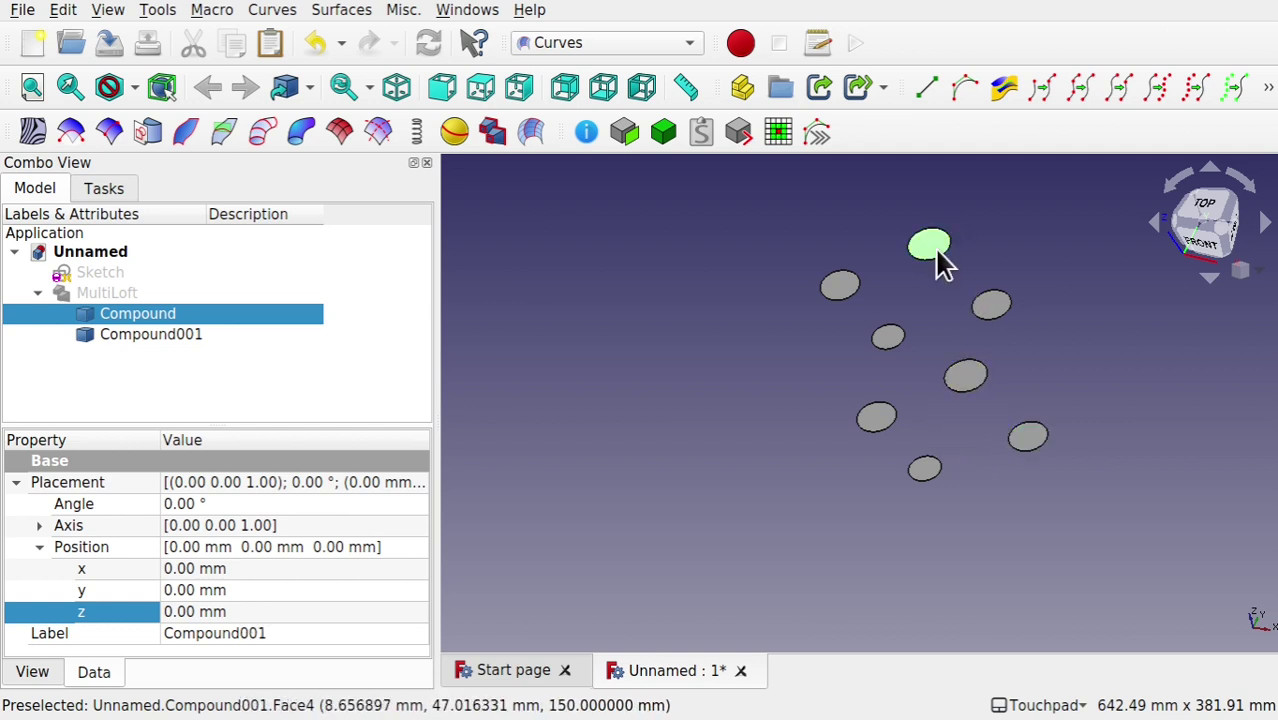
left_click(1033, 447)
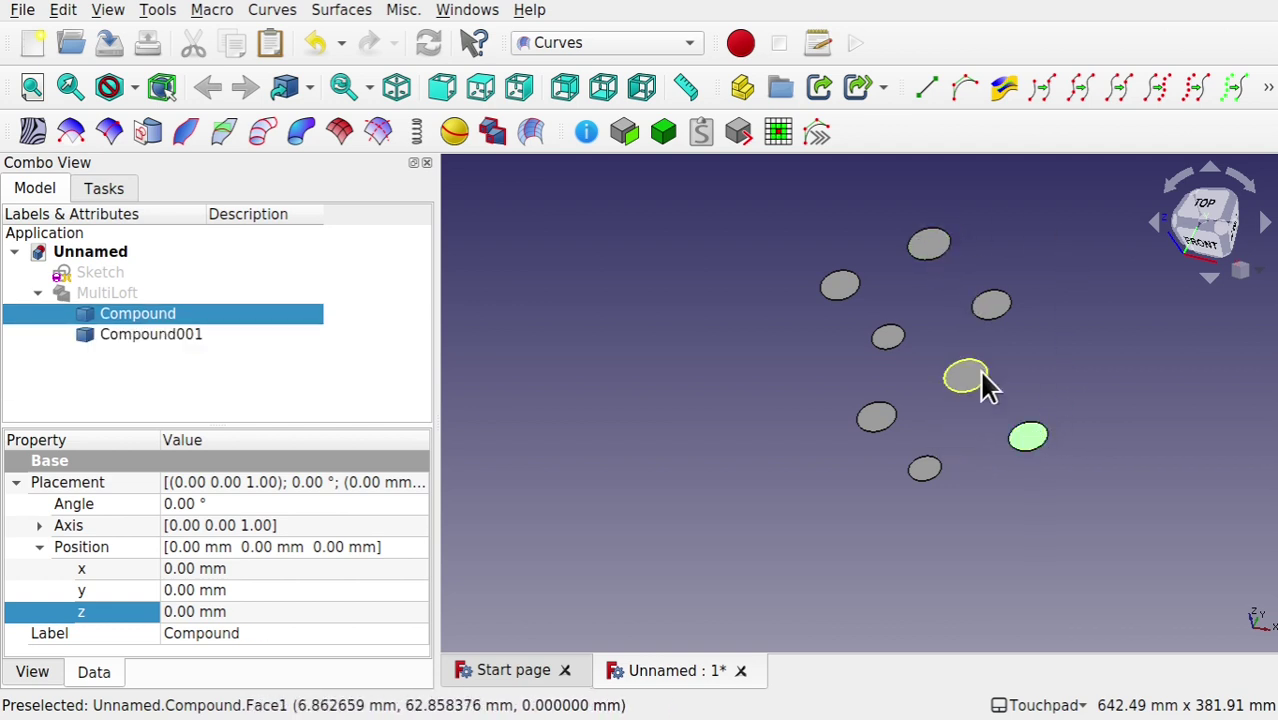
- Select Face4 of Compound001 together with Face2 of Compound to examine their offset pairing from several angles, then clear the selection
left_click_drag(993, 422, 993, 474, "alt")
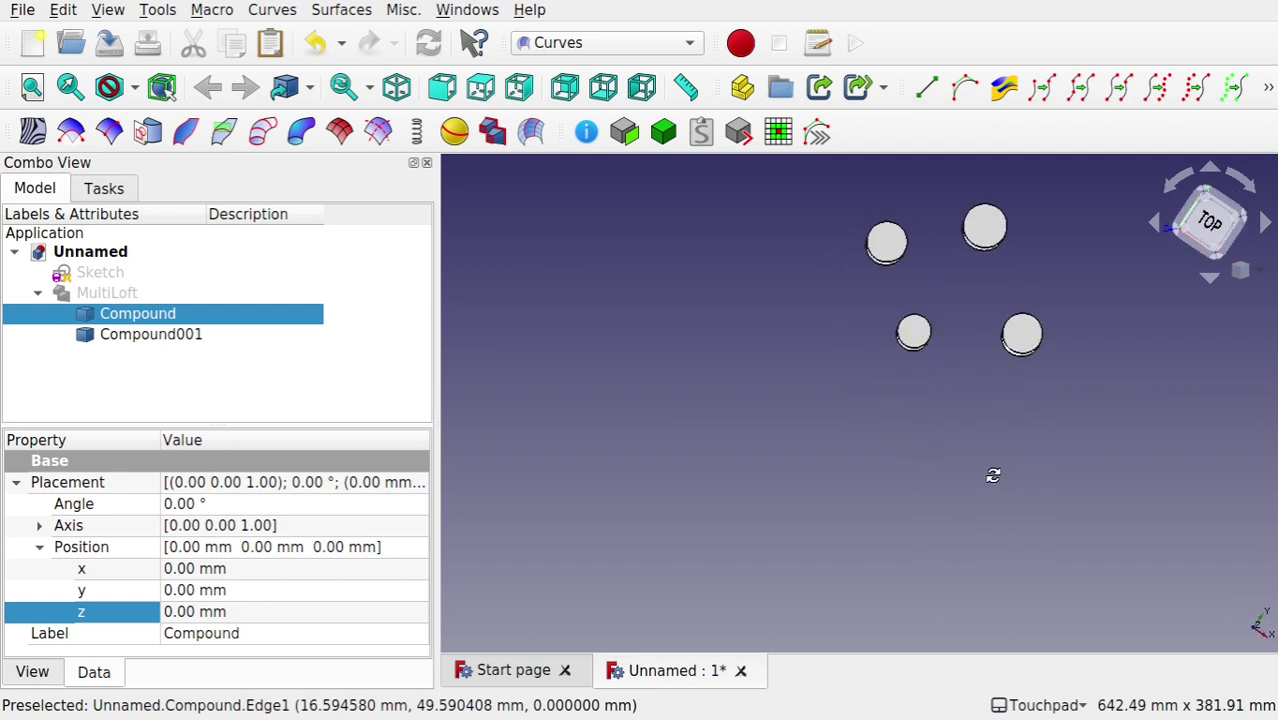
left_click(985, 231)
left_click_drag(985, 240, 1050, 288, "alt")
left_click(1030, 357, "ctrl")
left_click_drag(1030, 357, 1033, 399, "alt")
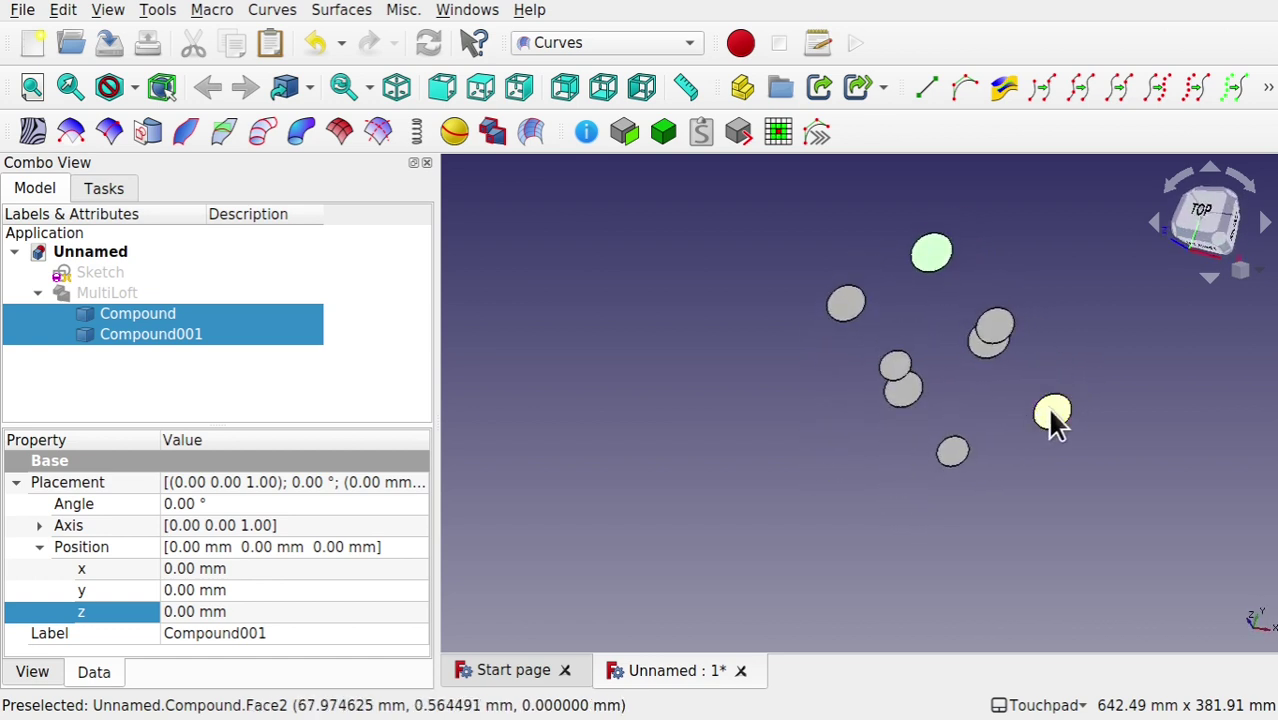
mouse_move(1061, 411)
left_mouse_down("alt")
mouse_move(1133, 394)
mouse_move(1114, 363)
mouse_move(1068, 414)
left_mouse_up("alt")
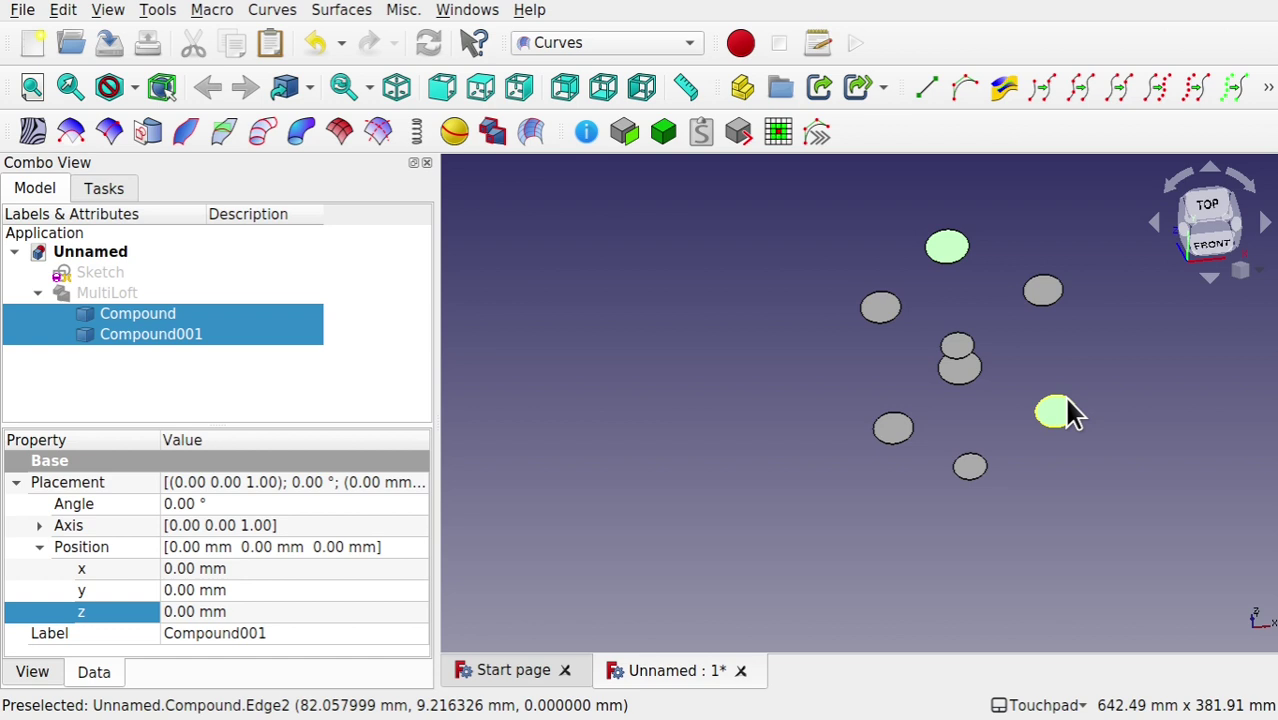
left_click(1063, 410, "ctrl")
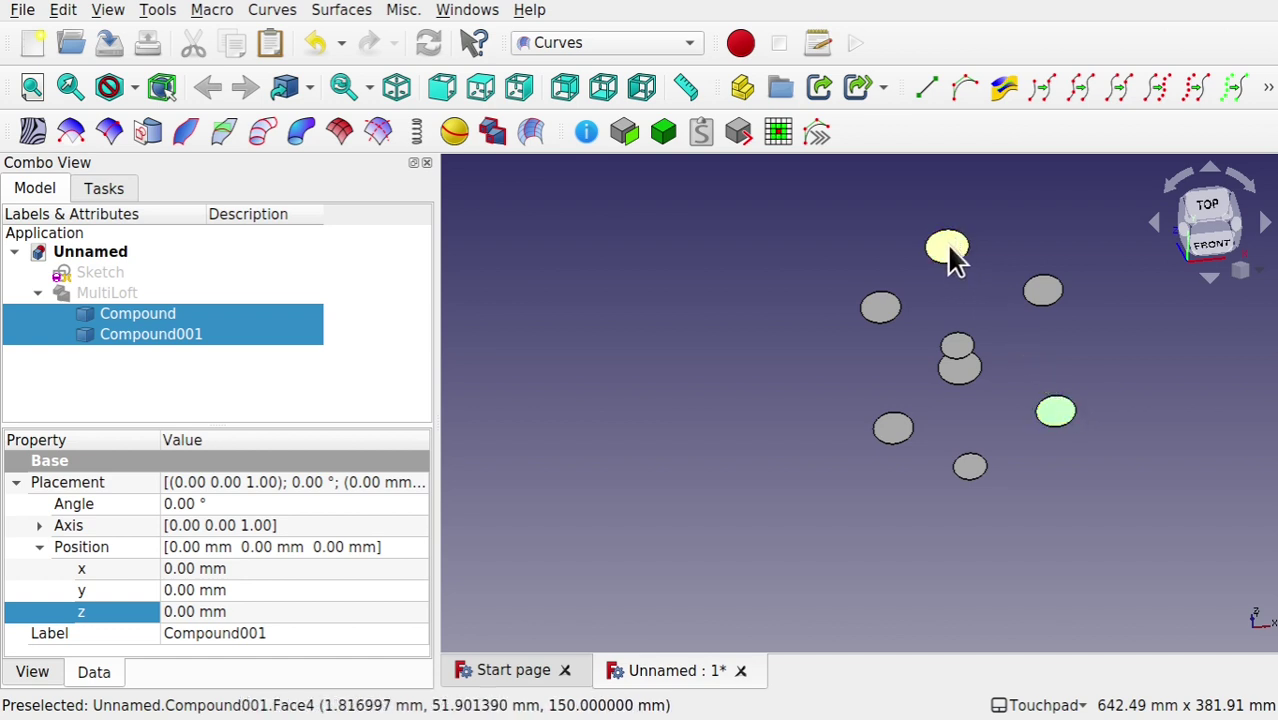
left_click_drag(1061, 340, 966, 350, "alt")
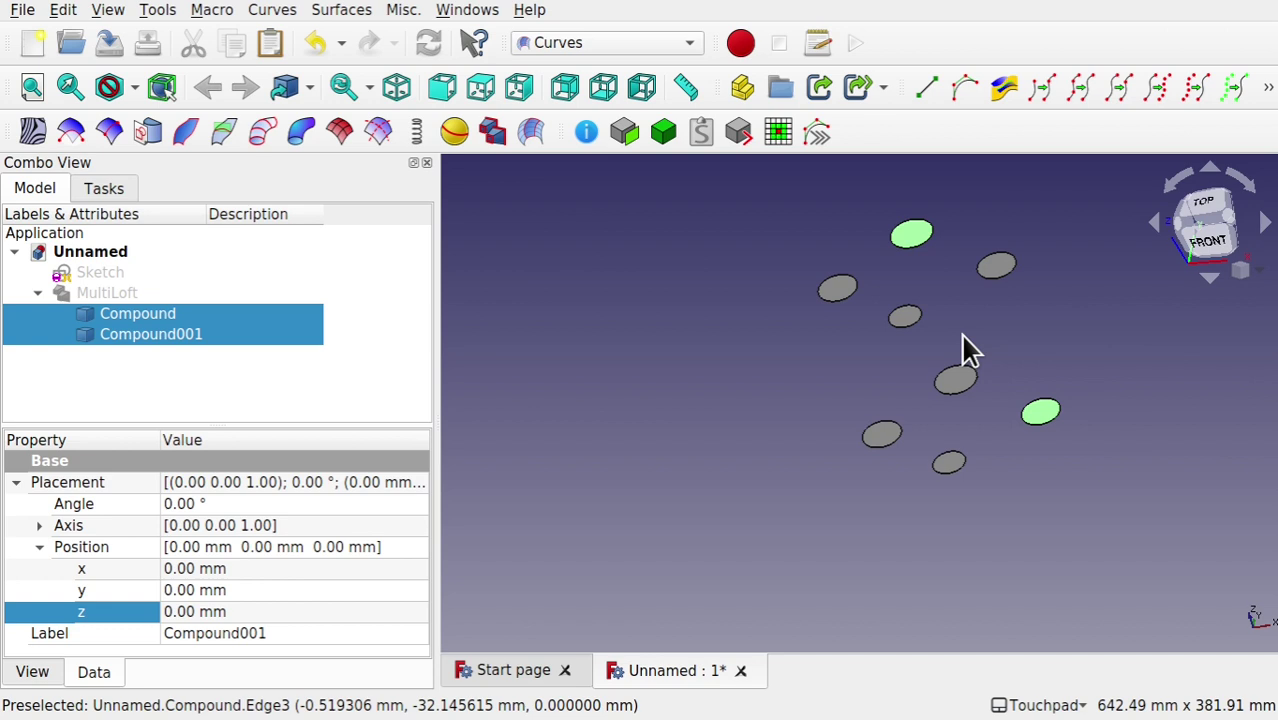
left_click(665, 303)
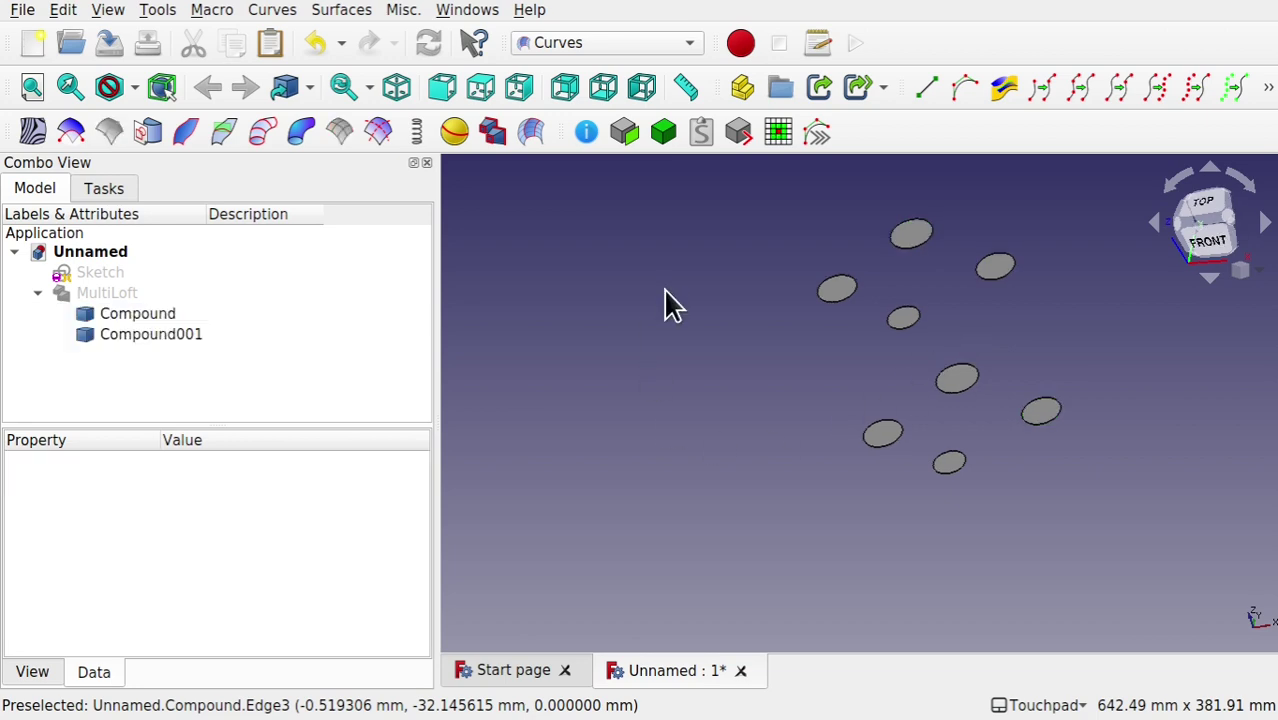
- Delete Compound, Compound001 and MultiLoft, accepting the dependency warnings, so only the sketch is left
left_click(121, 318)
key("Delete")
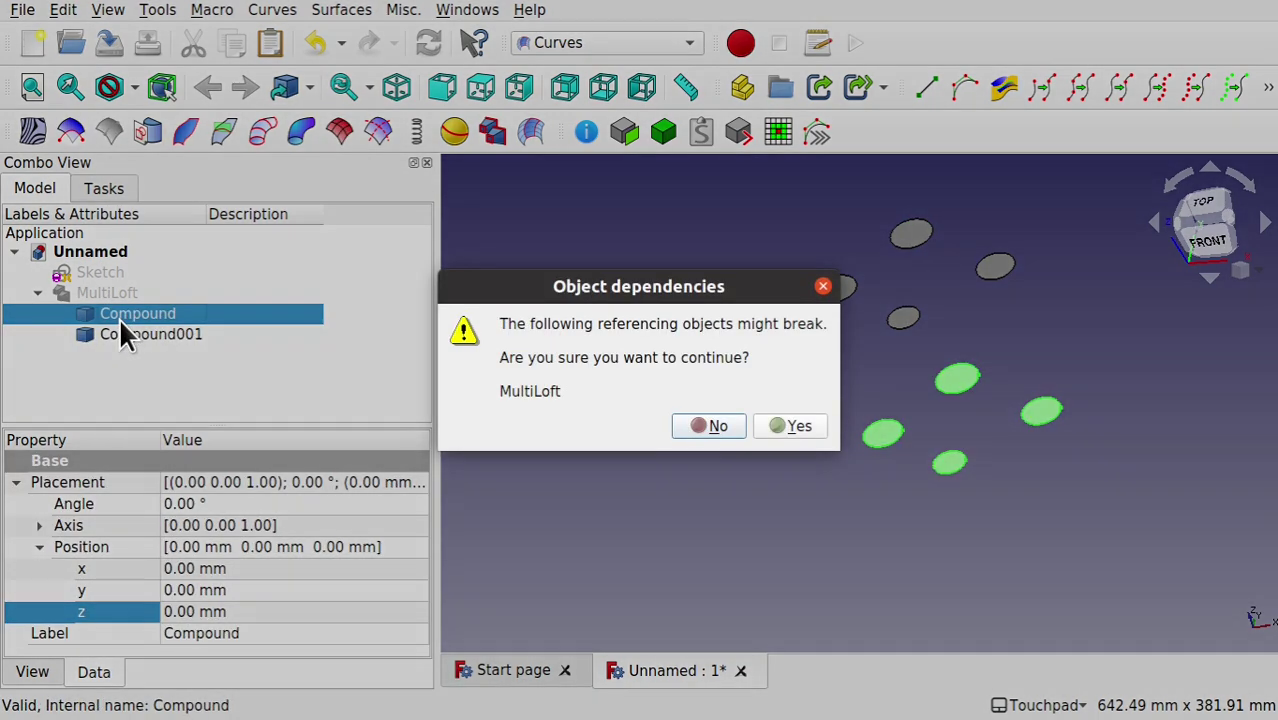
key("Escape")
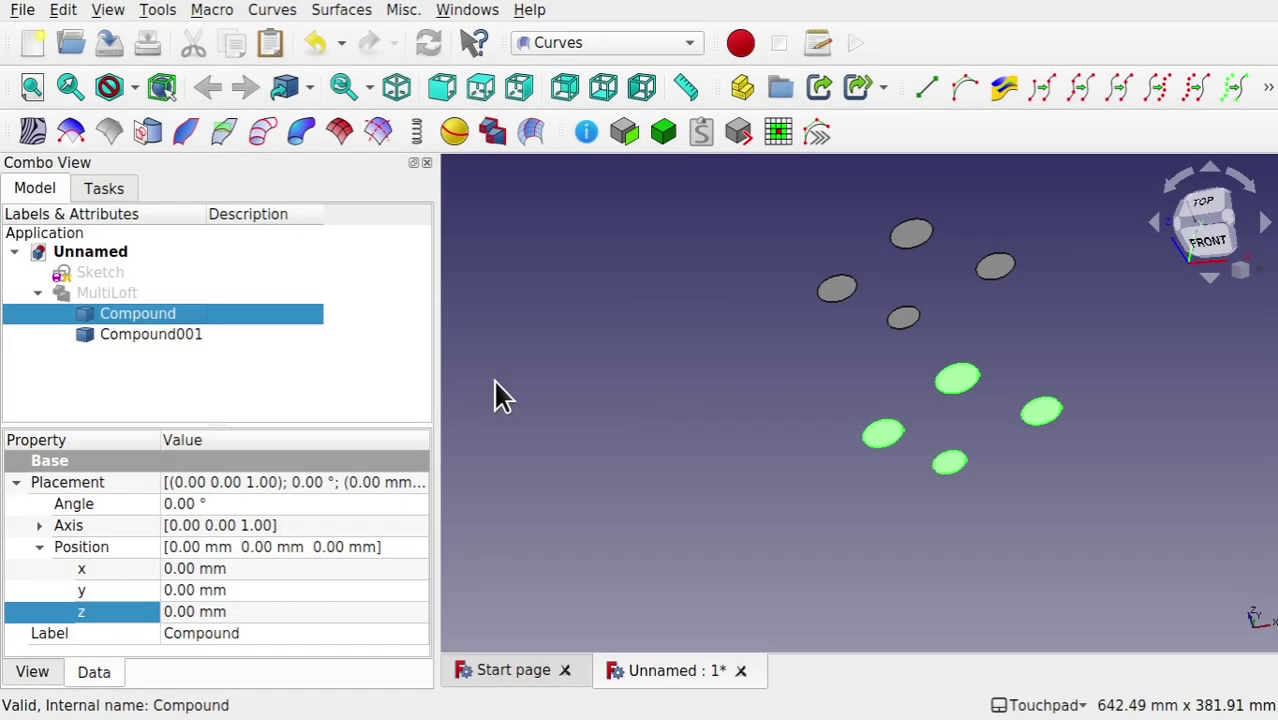
key("Delete")
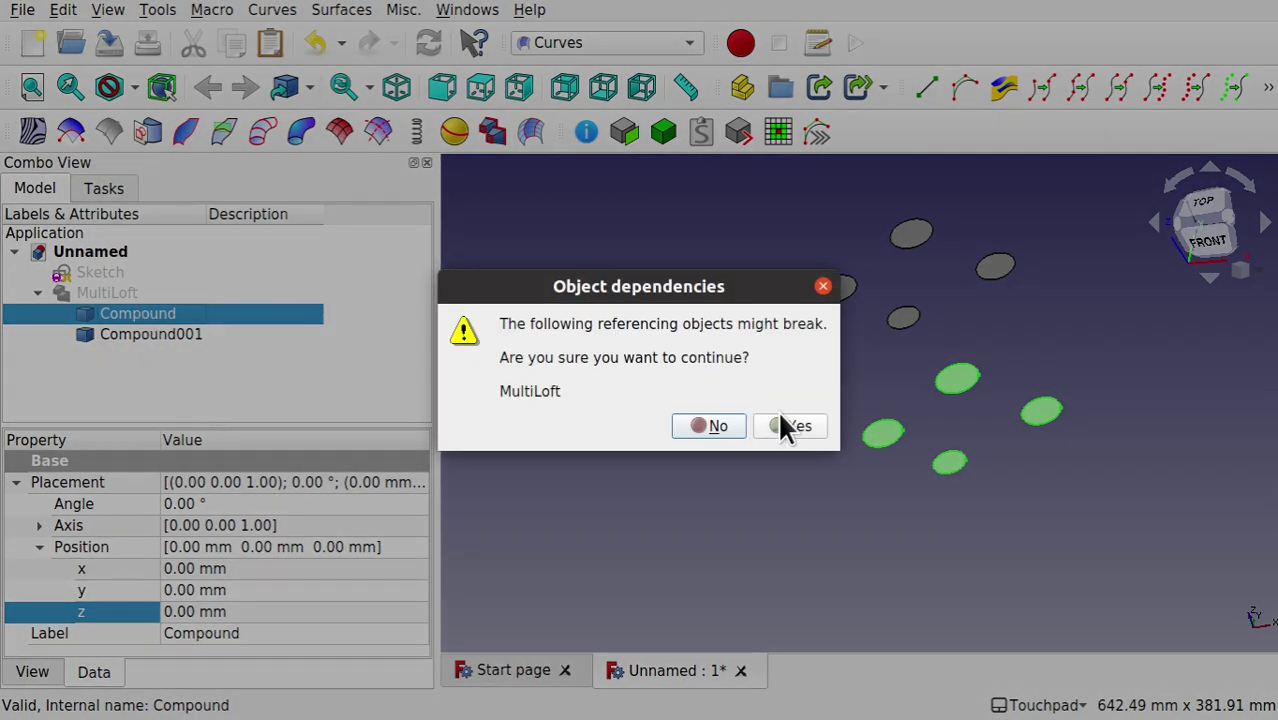
left_click(780, 418)
left_click(179, 313)
key("Delete")
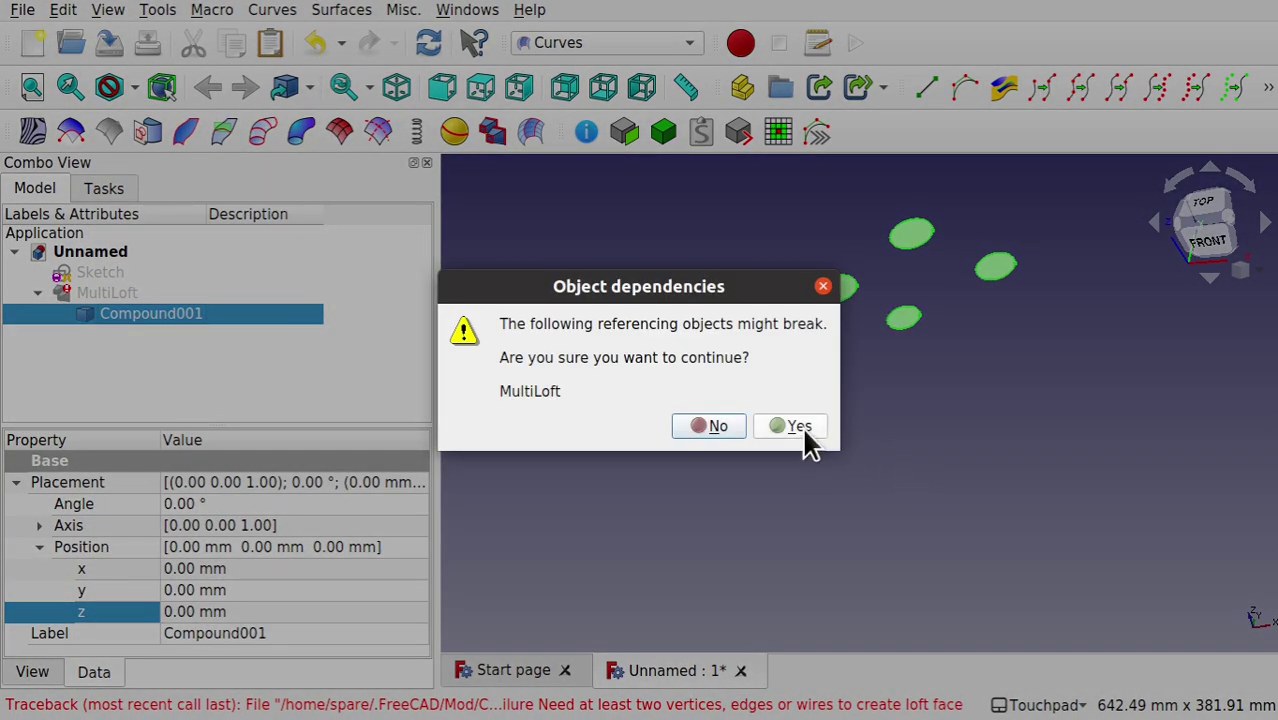
left_click(786, 424)
left_click(110, 292)
key("Delete")
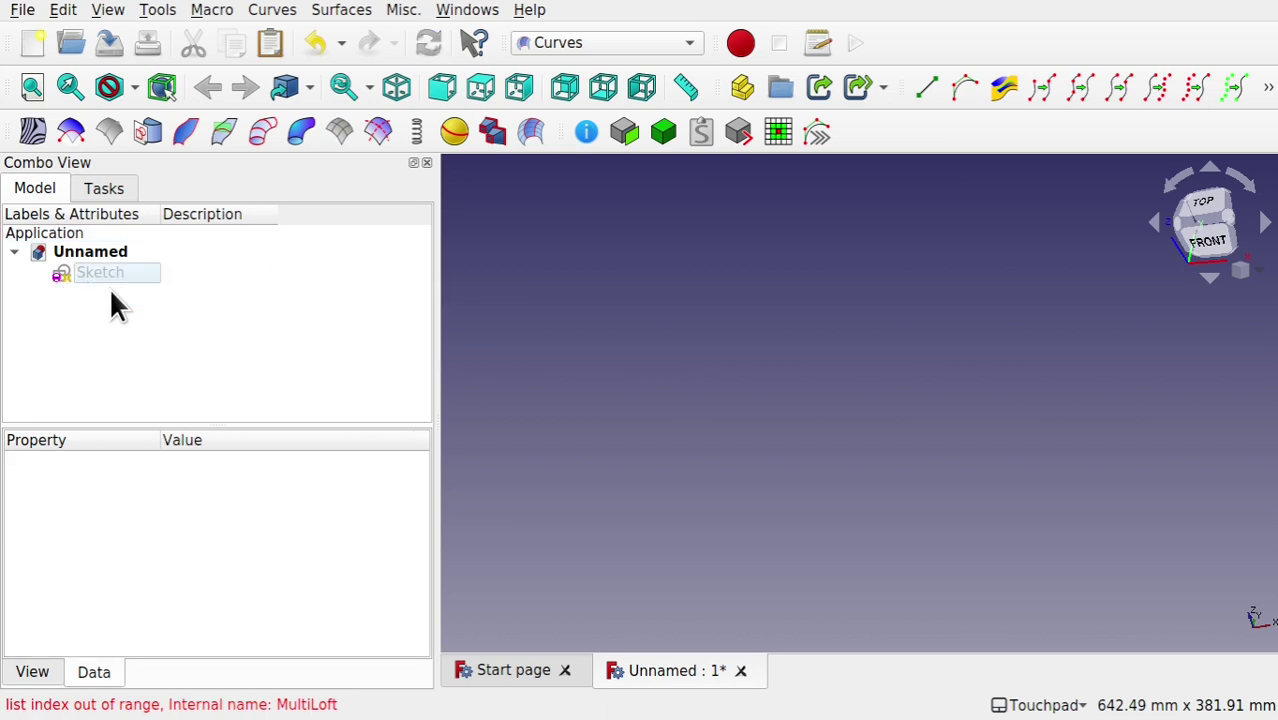
- Make the four-circle sketch visible and extrude it 0.01 mm along its normal in the Part workbench
left_click(96, 276)
key("space")
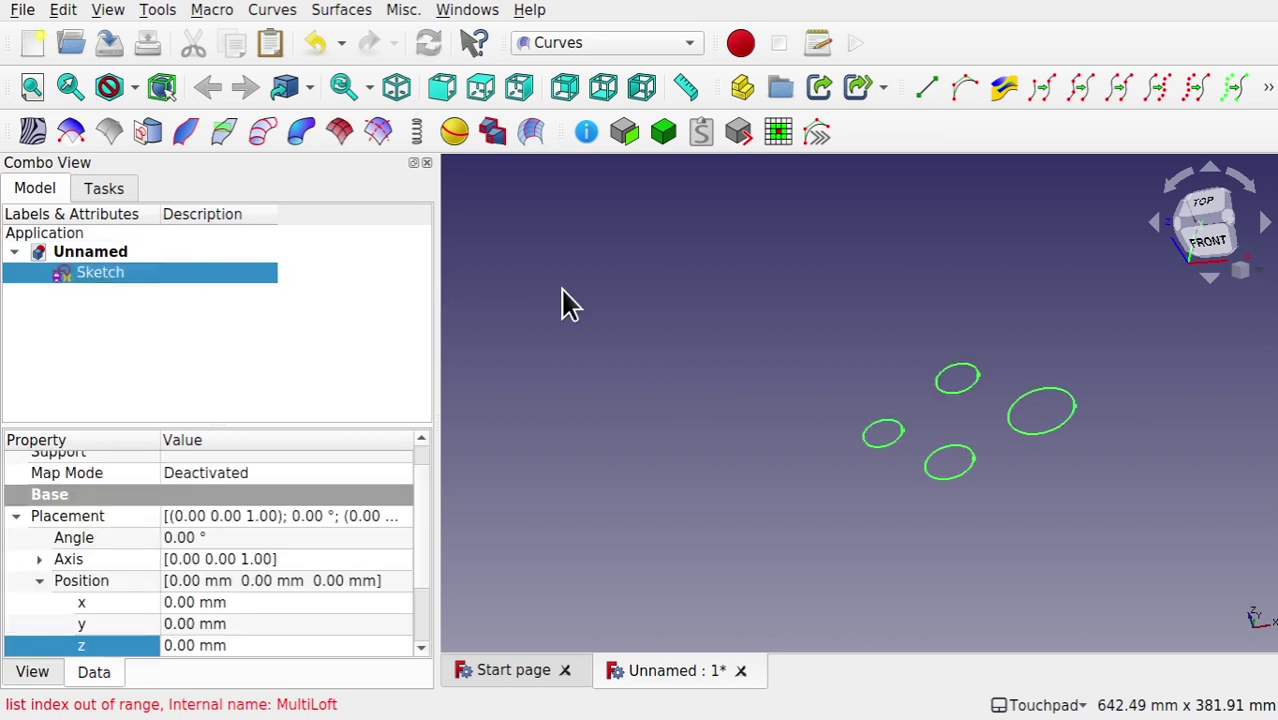
key("2")
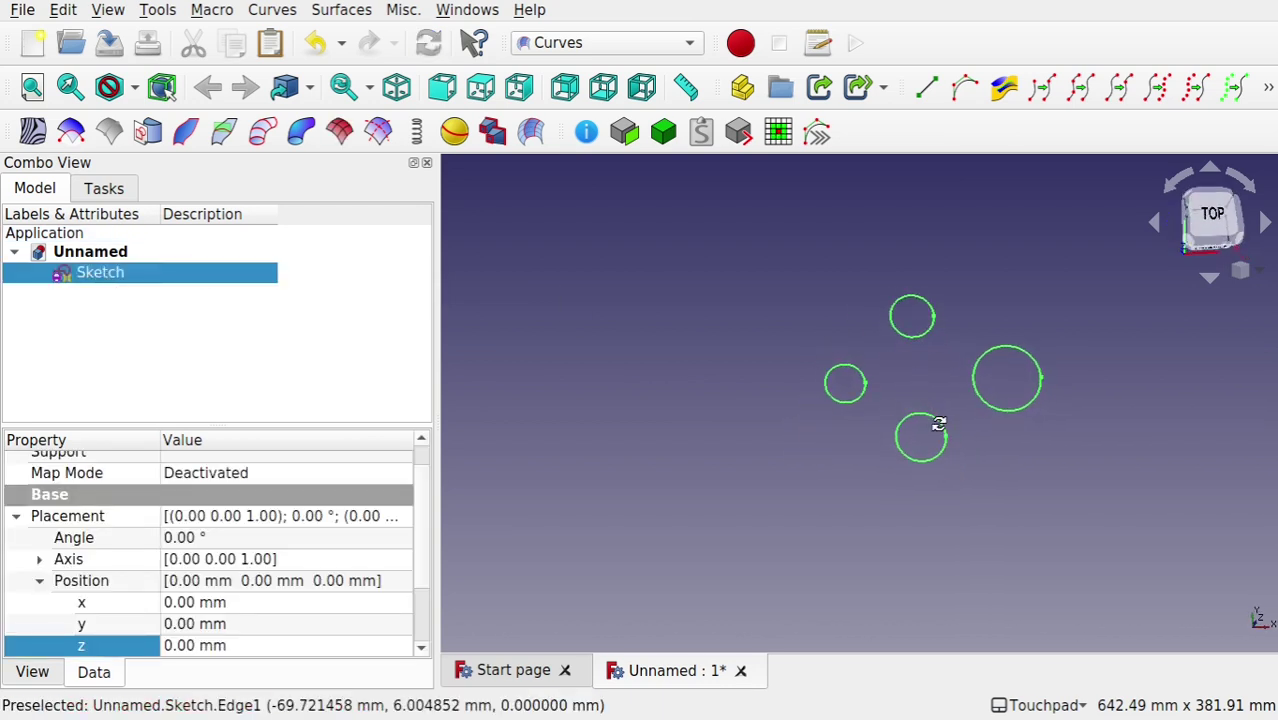
left_click(603, 50)
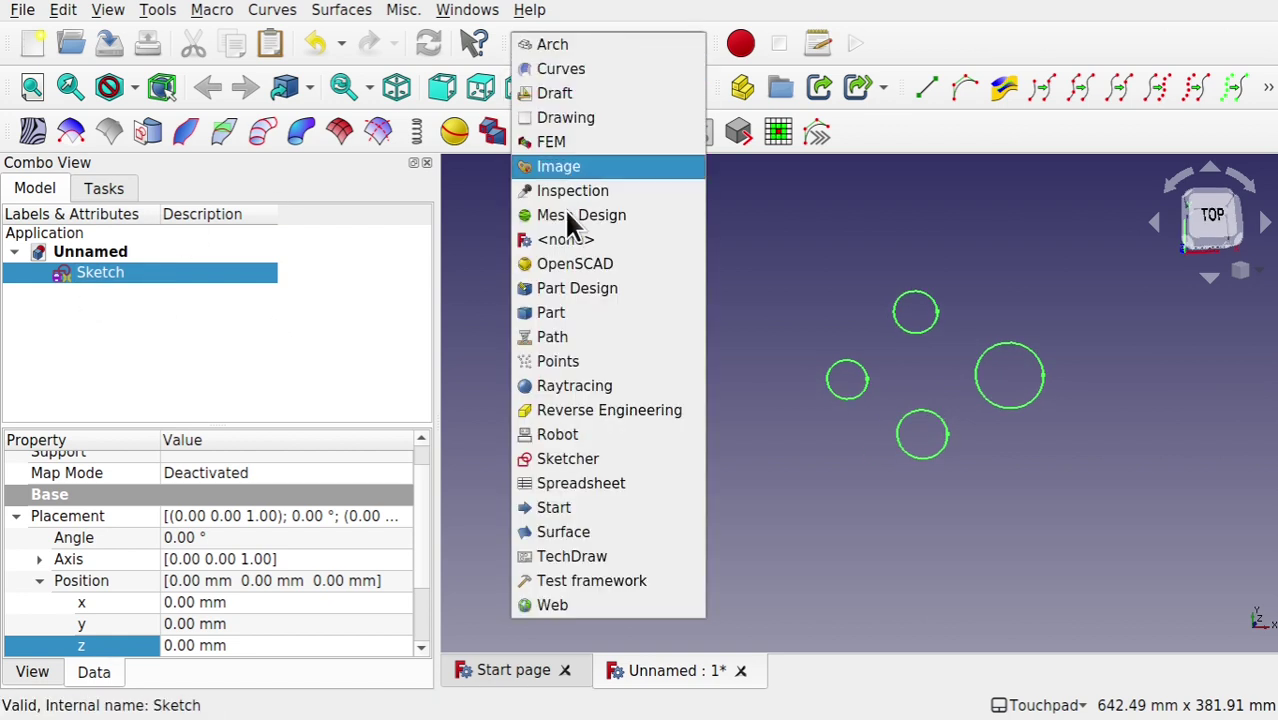
left_click(575, 312)
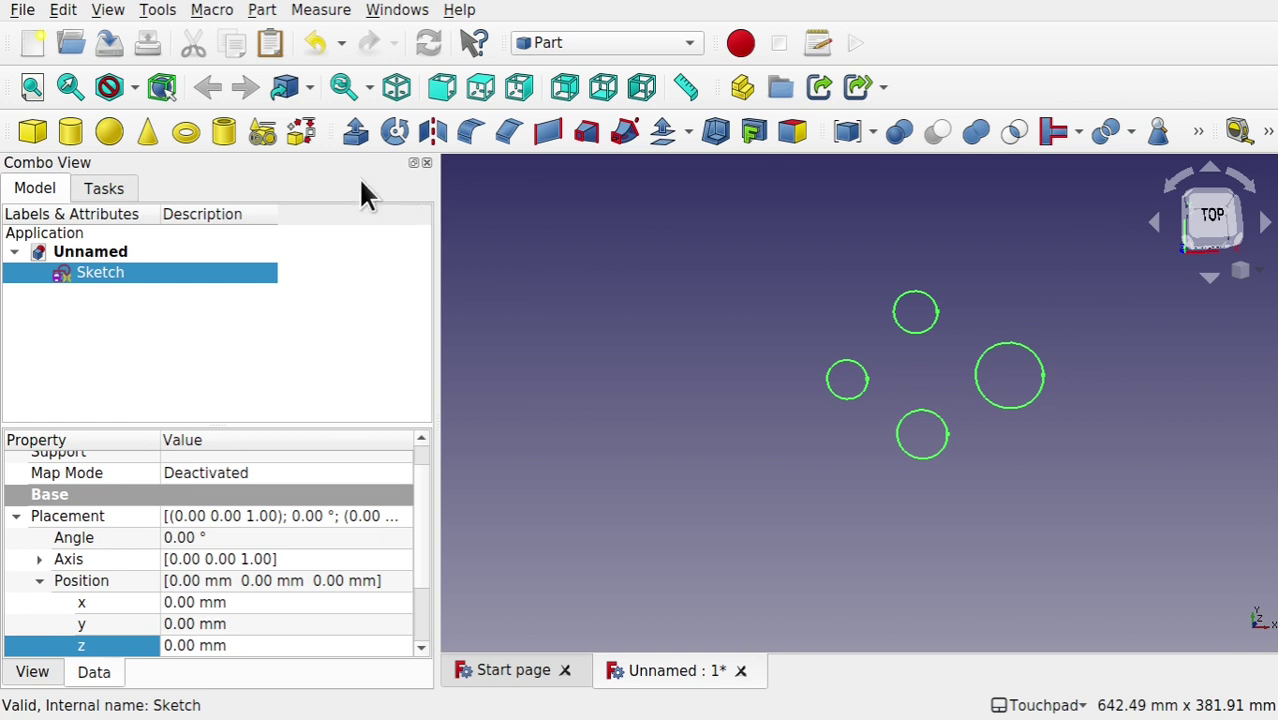
left_click(352, 131)
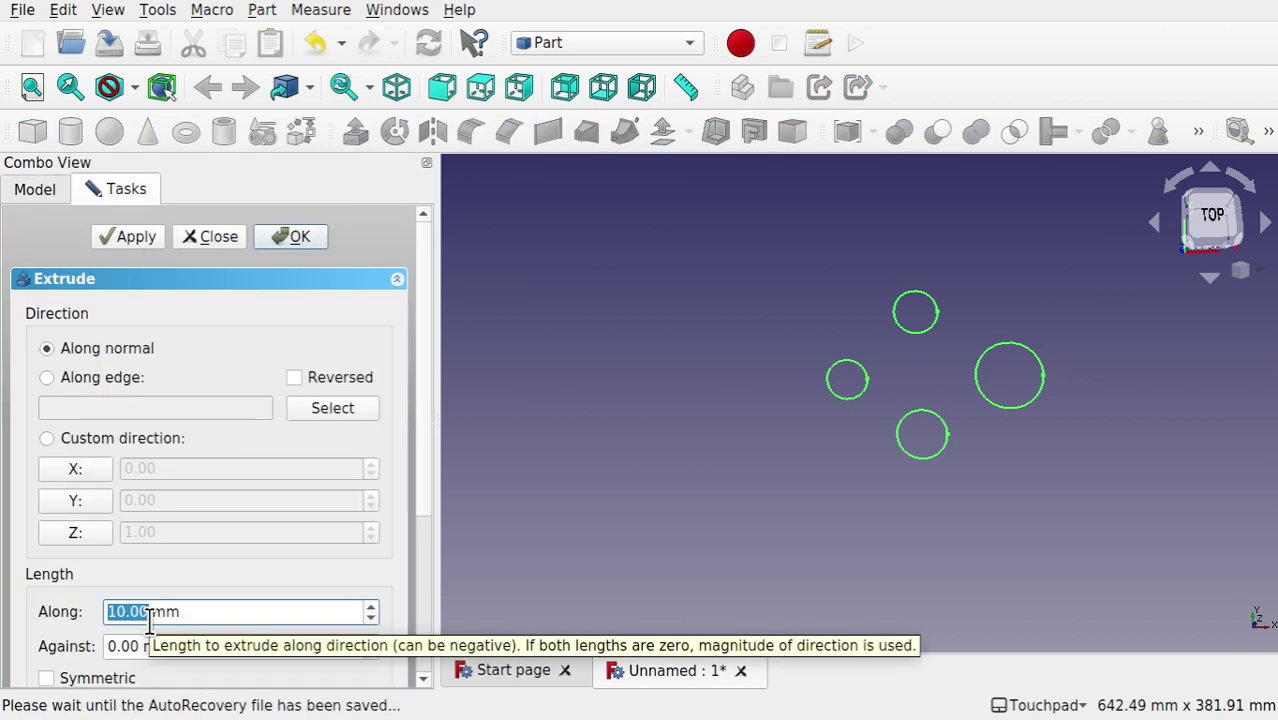
type("0")
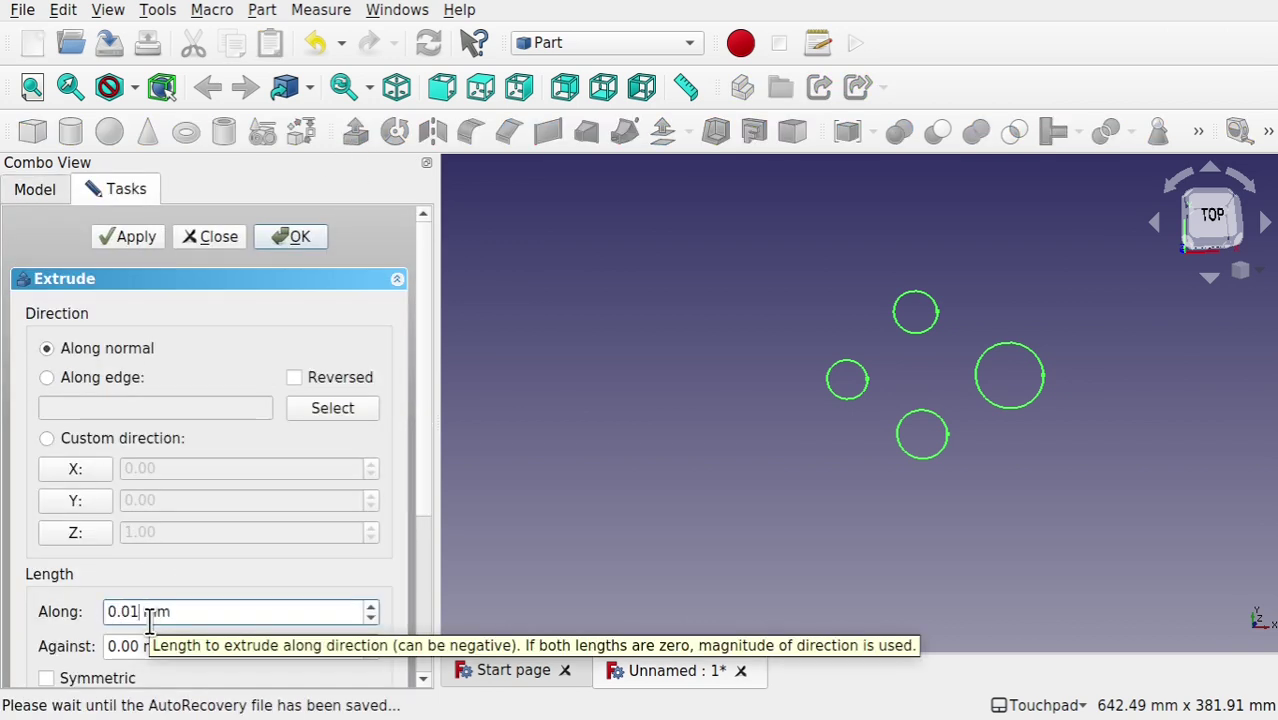
key("Return")
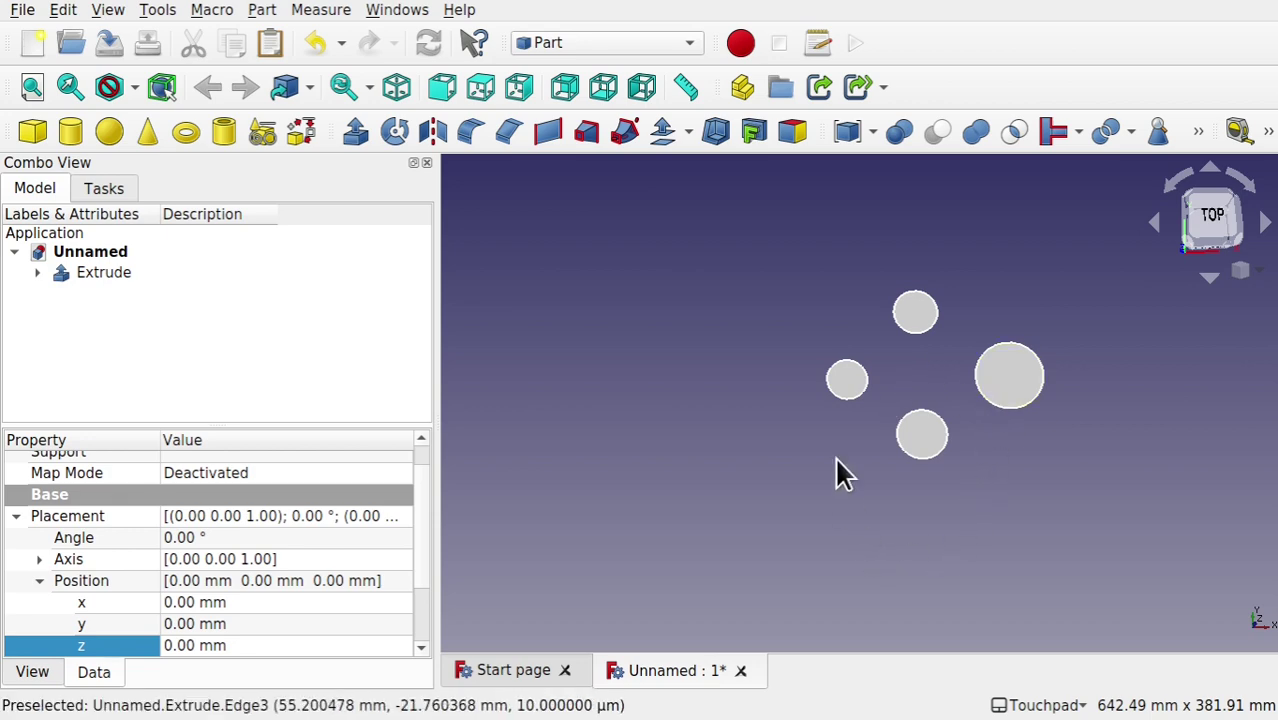
- Copy the Extrude object together with its sketch and paste the duplicate into the document
left_click(104, 274)
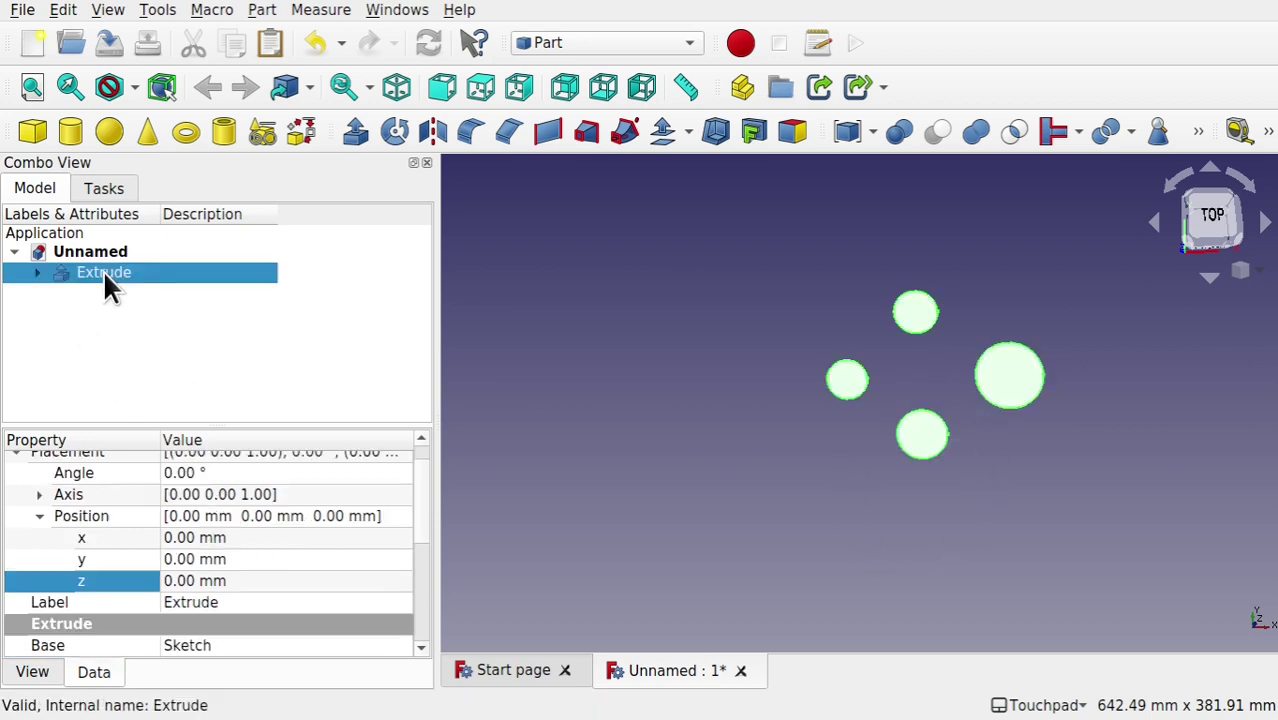
key("ctrl+e")
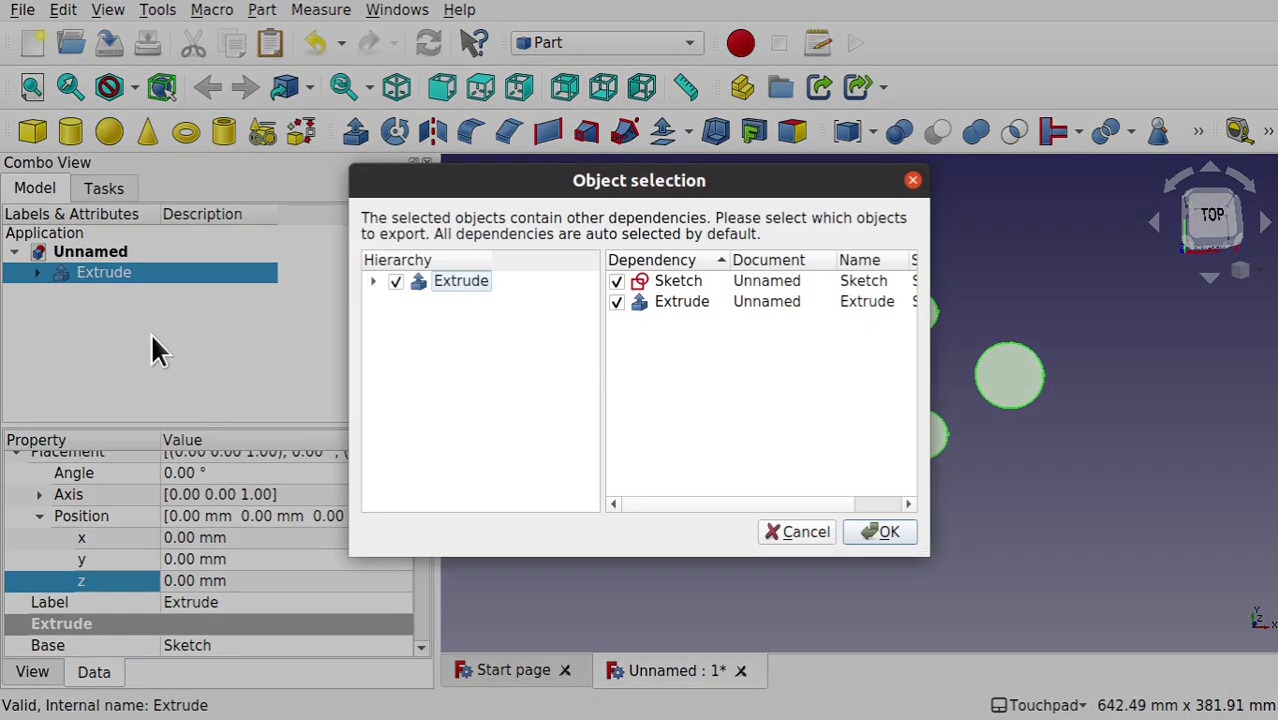
left_click(882, 532)
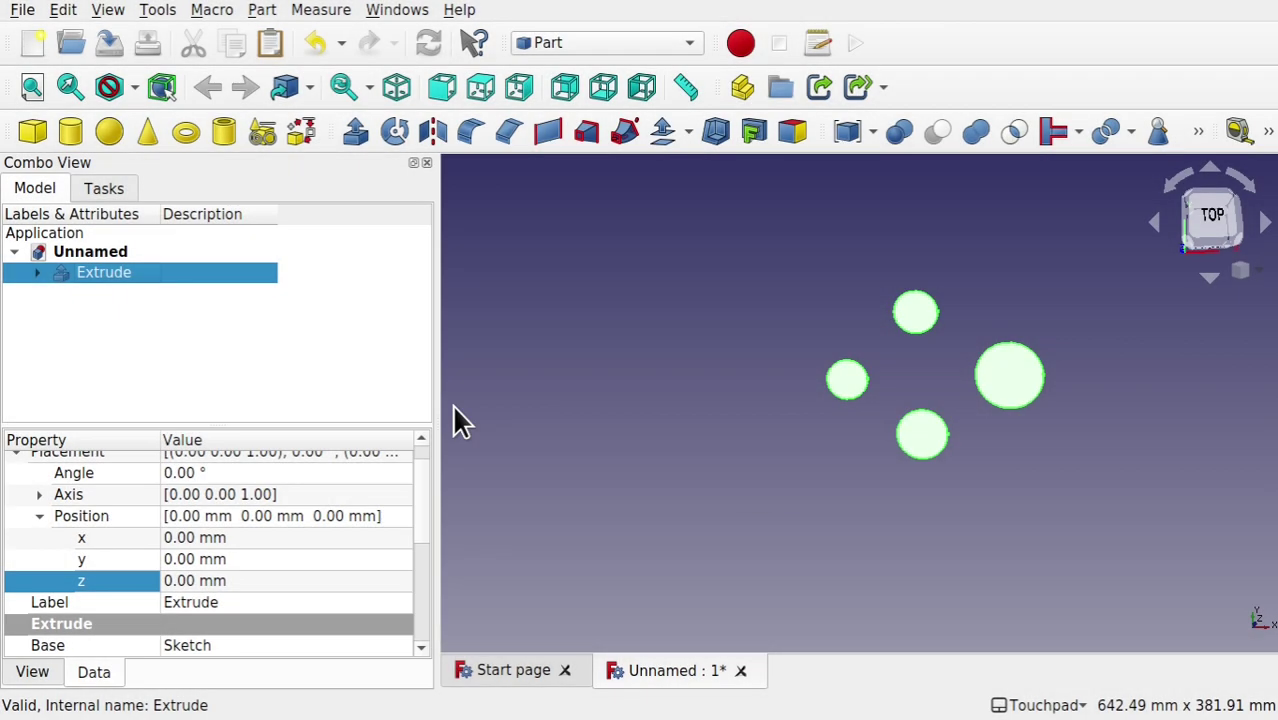
left_click(252, 351)
key("ctrl+v")
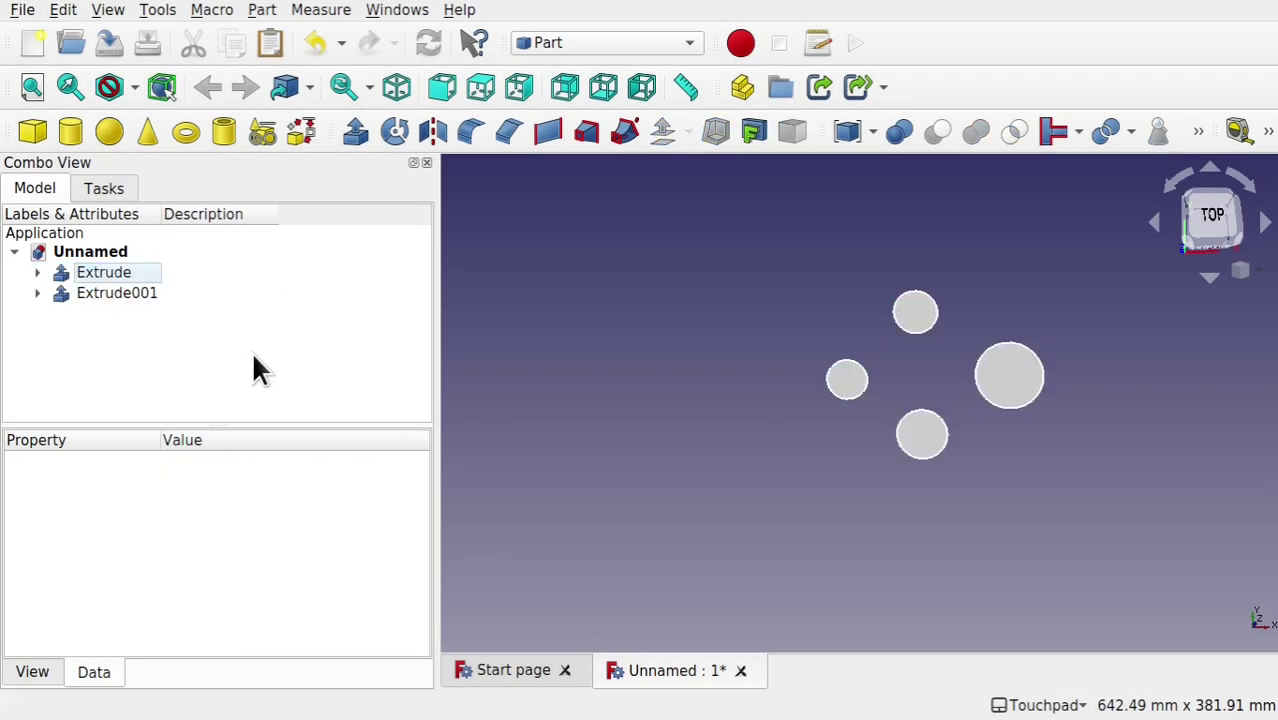
- Duplicate the Extrude object together with its sketch twice more to get four extrusions in total
left_click(118, 273)
left_click(62, 10)
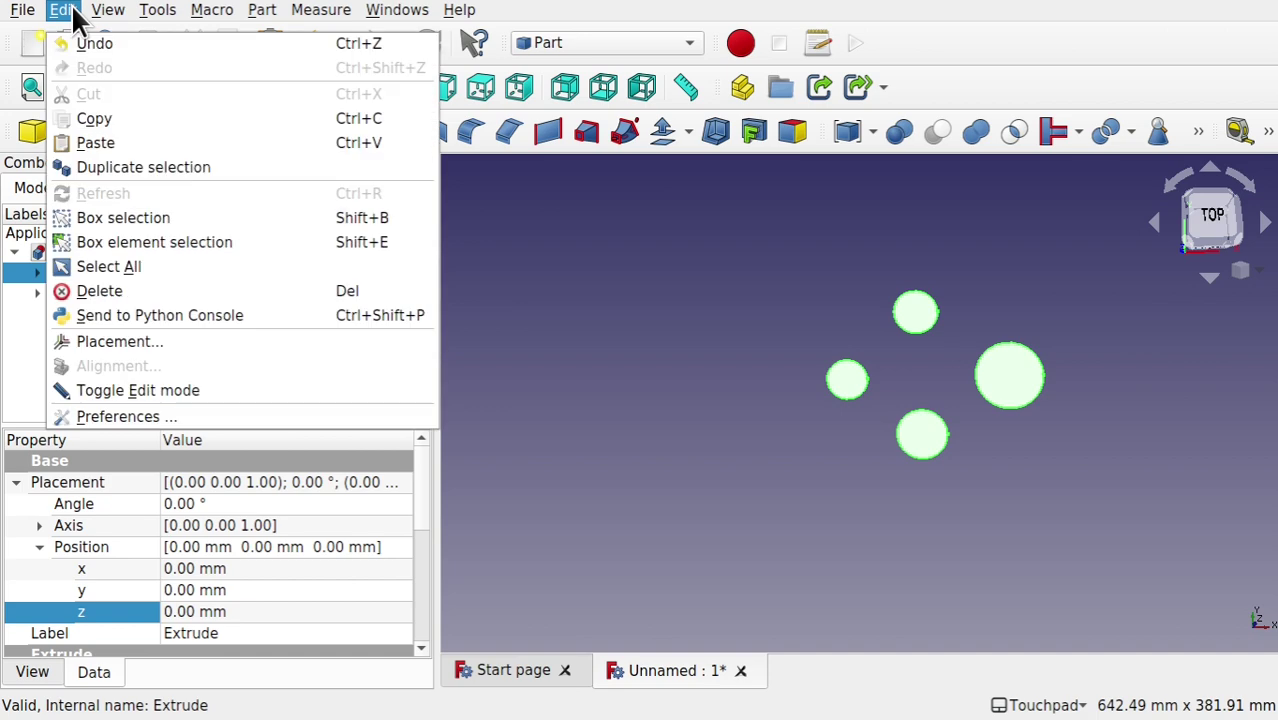
left_click(118, 168)
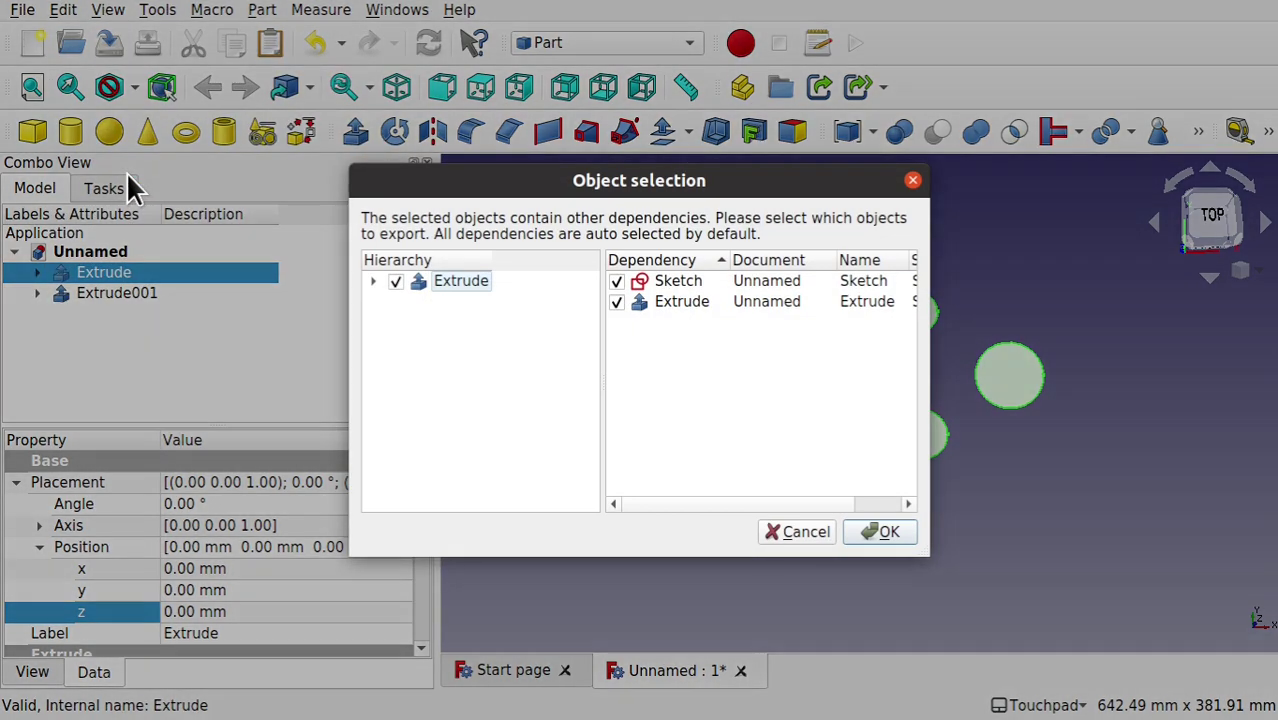
left_click(880, 531)
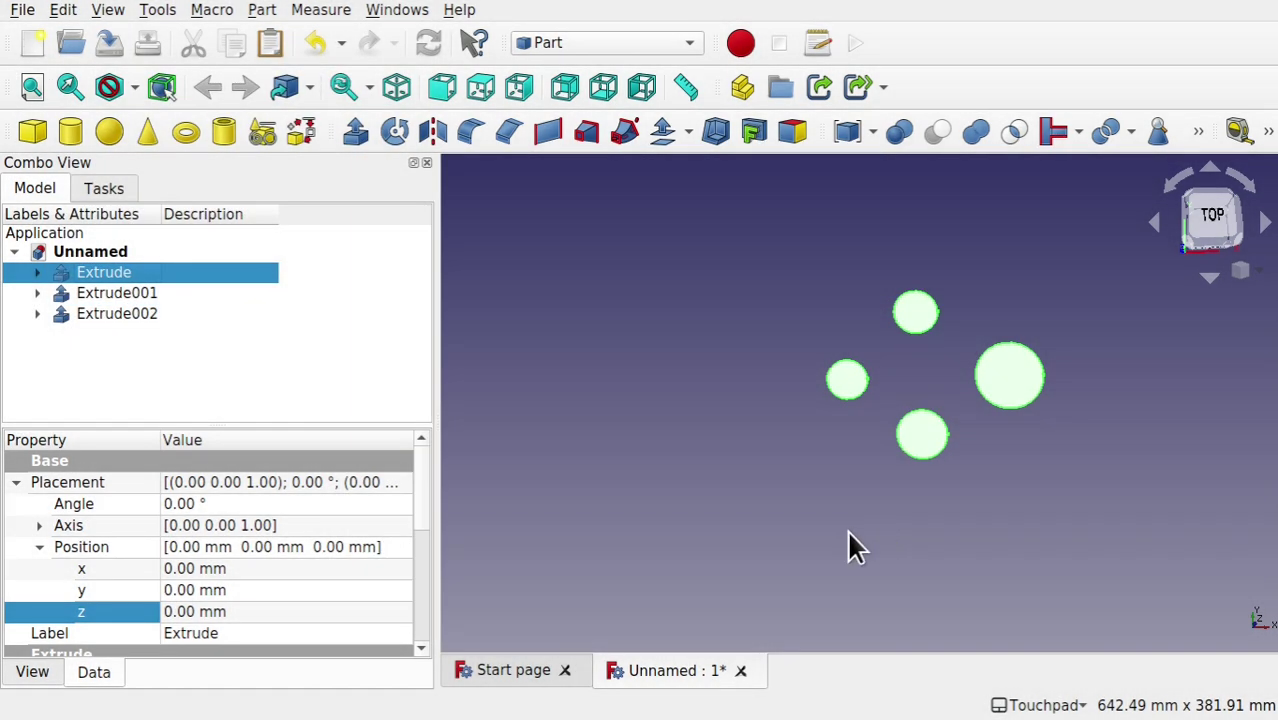
left_click(70, 9)
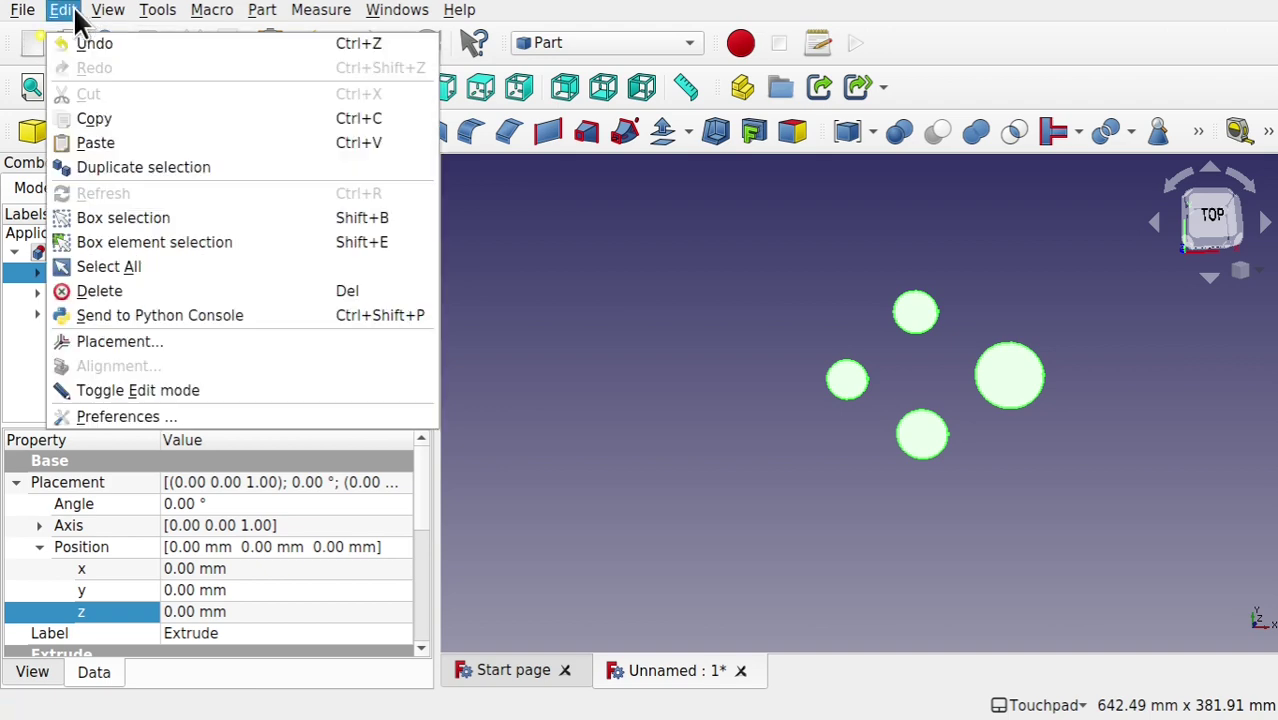
left_click(120, 166)
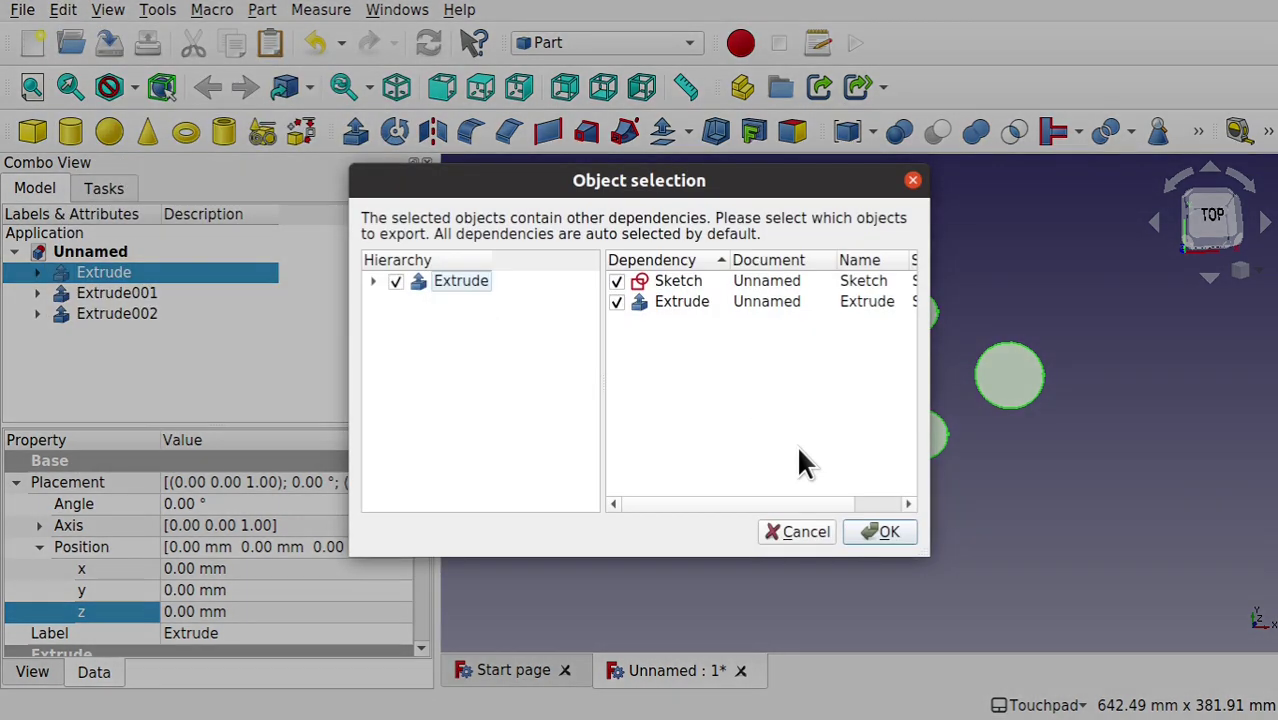
left_click(880, 531)
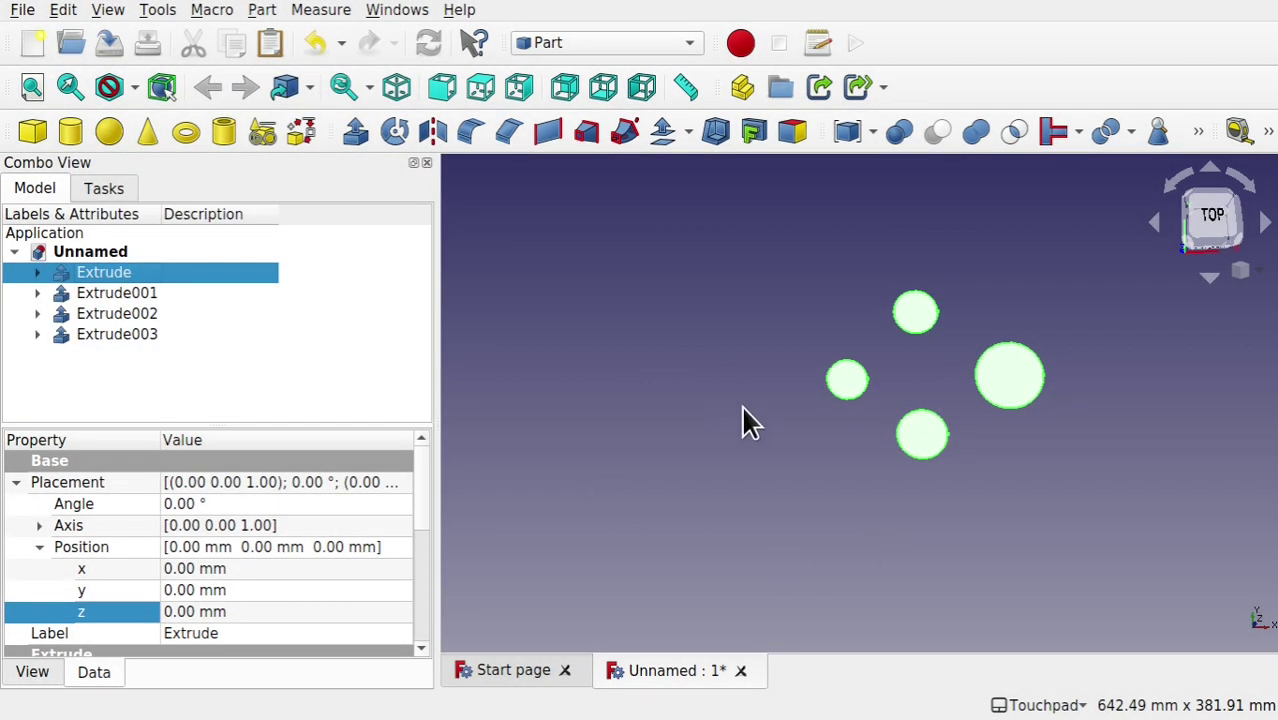
left_click(742, 405)
- Set the placement z positions of Extrude001, Extrude002 and Extrude003 to 50 mm, 100 mm and 150 mm respectively
left_click(127, 292)
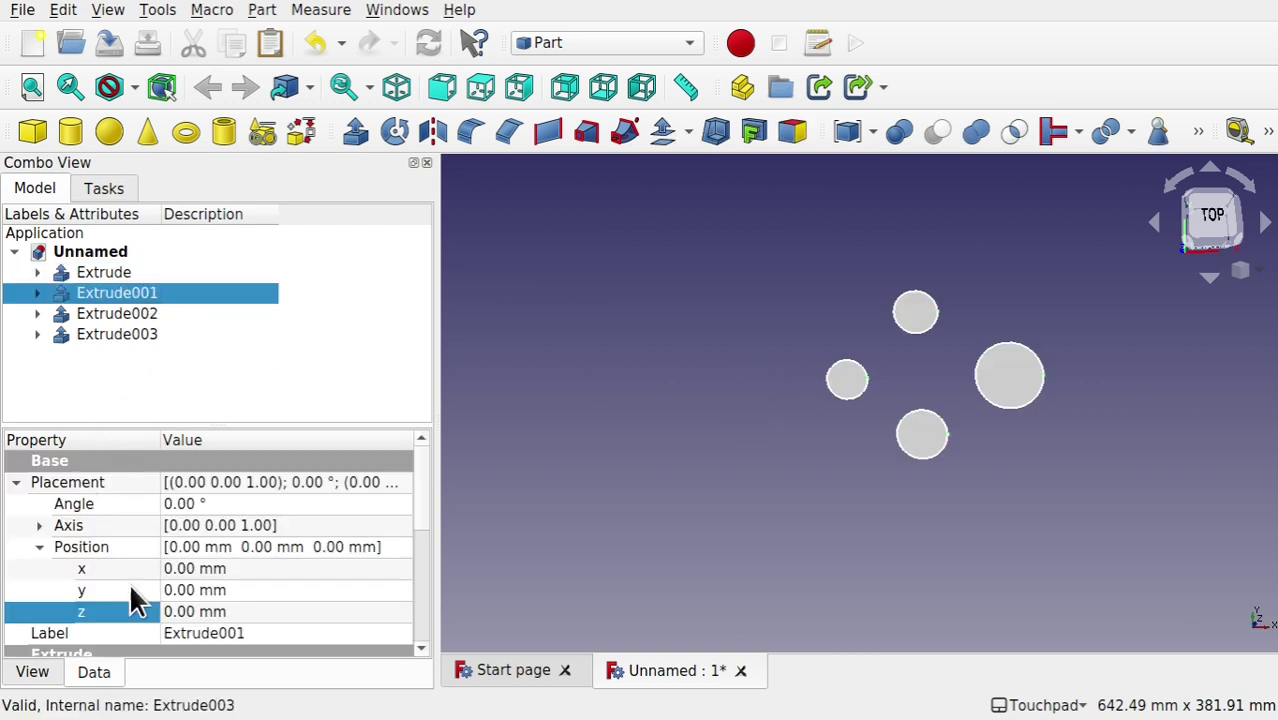
left_click(183, 617)
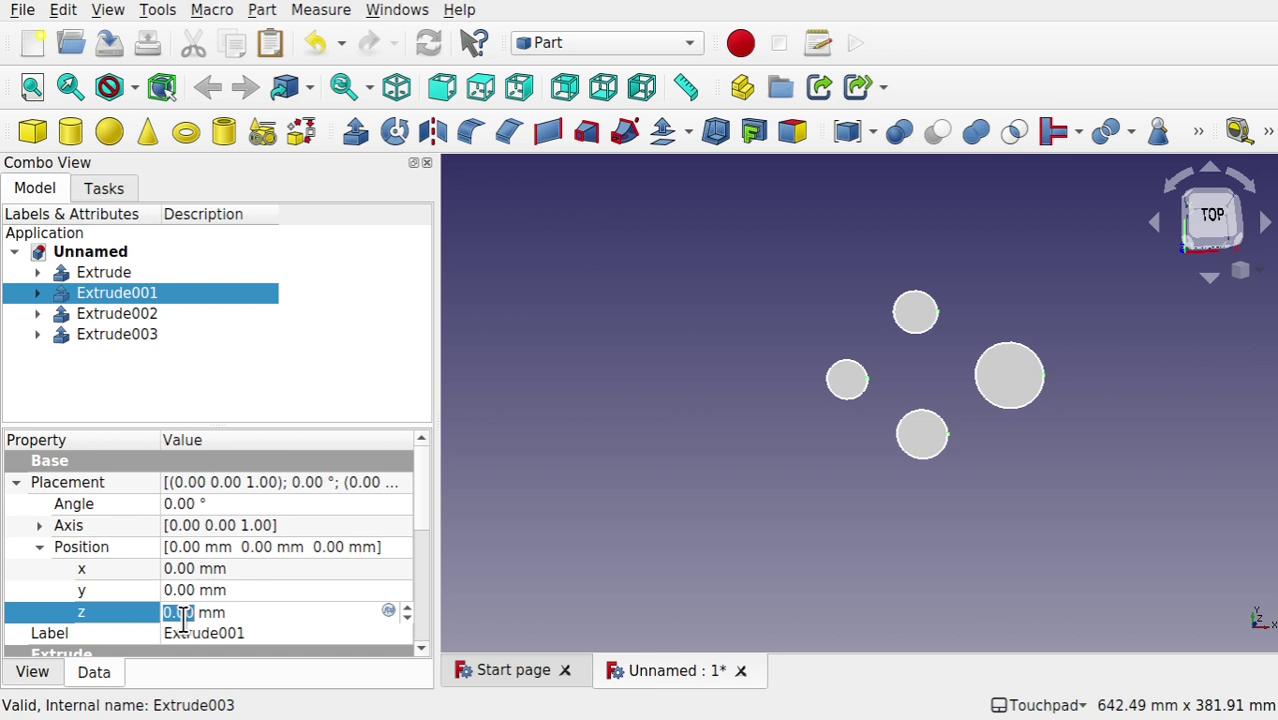
type("50")
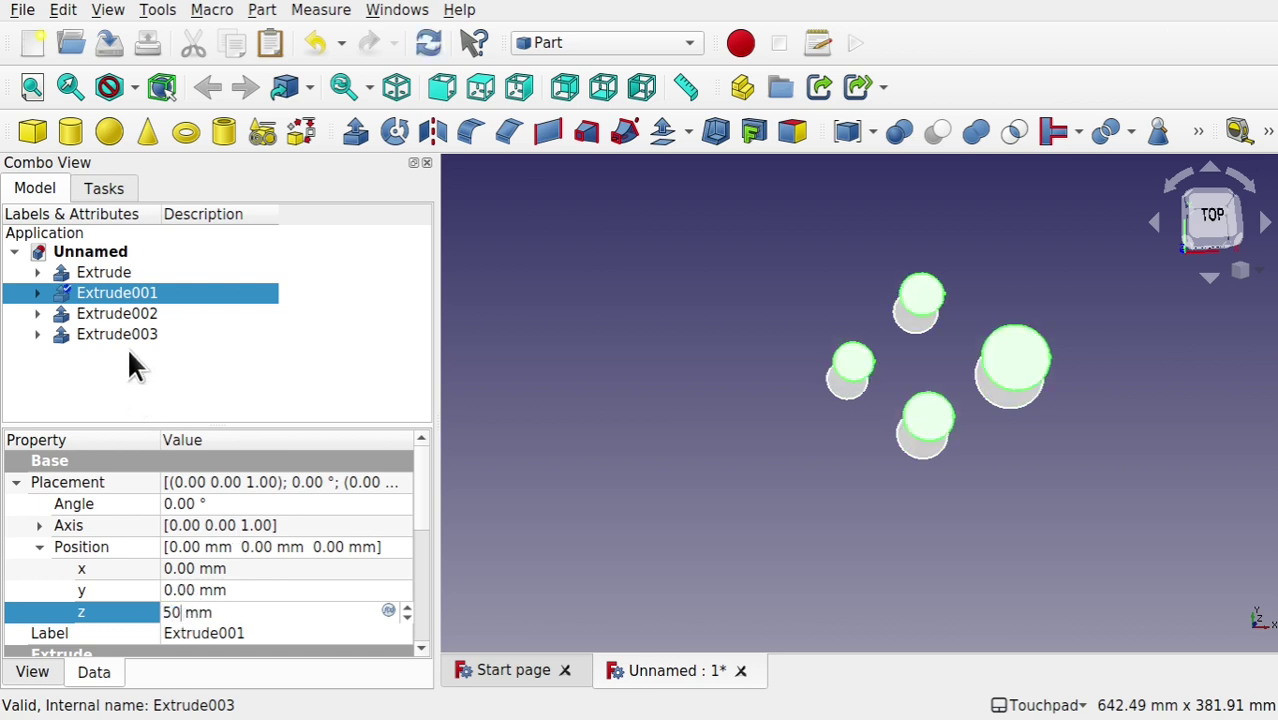
left_click(111, 308)
left_click(185, 612)
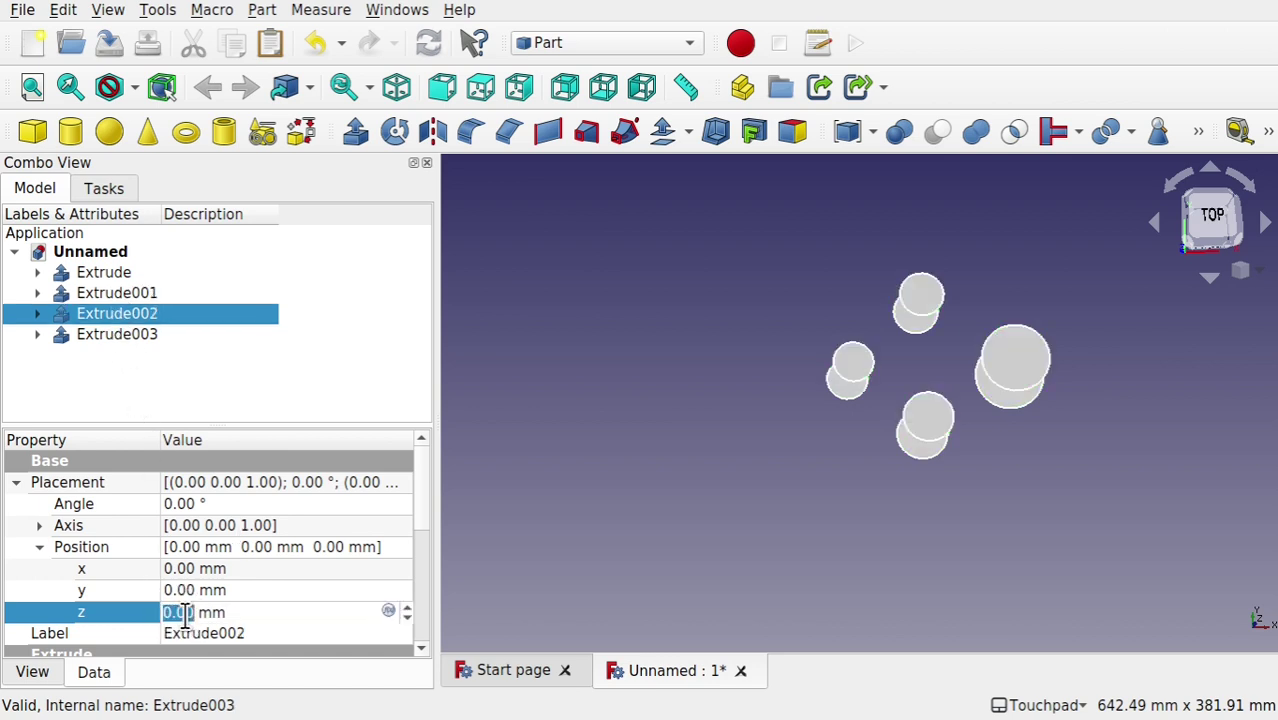
type("10")
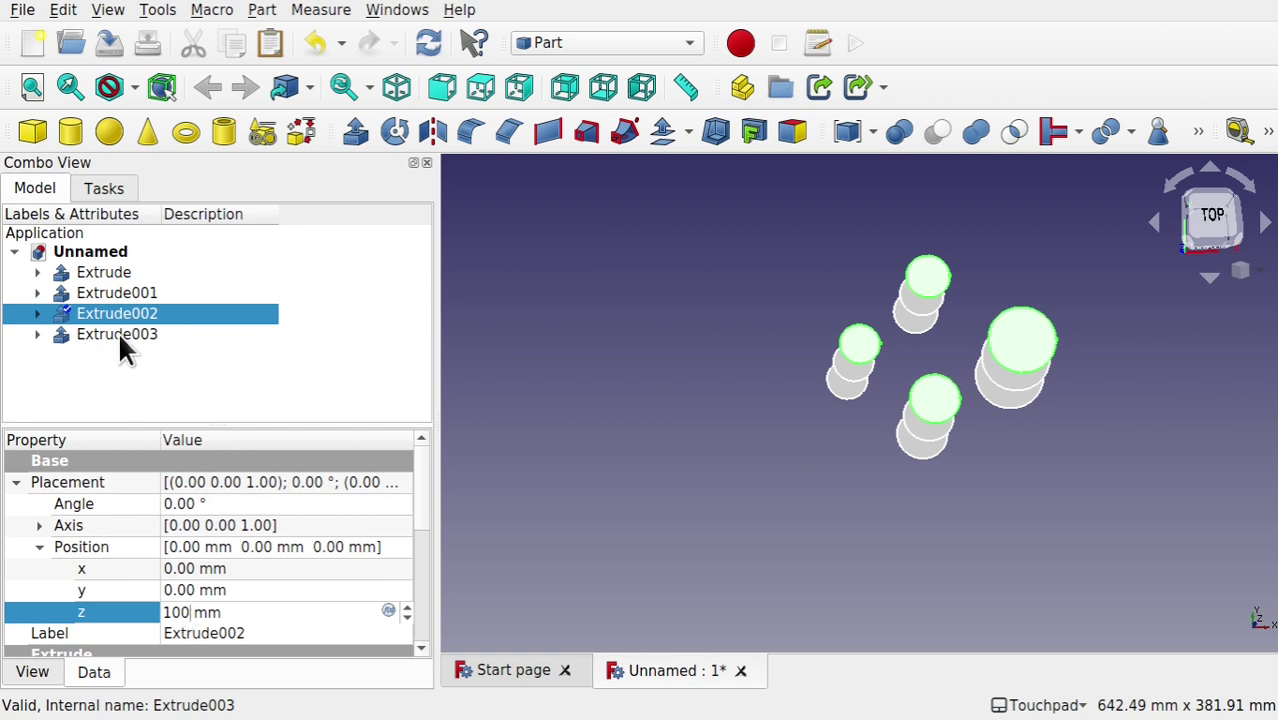
type("0")
left_click(118, 334)
left_click(180, 610)
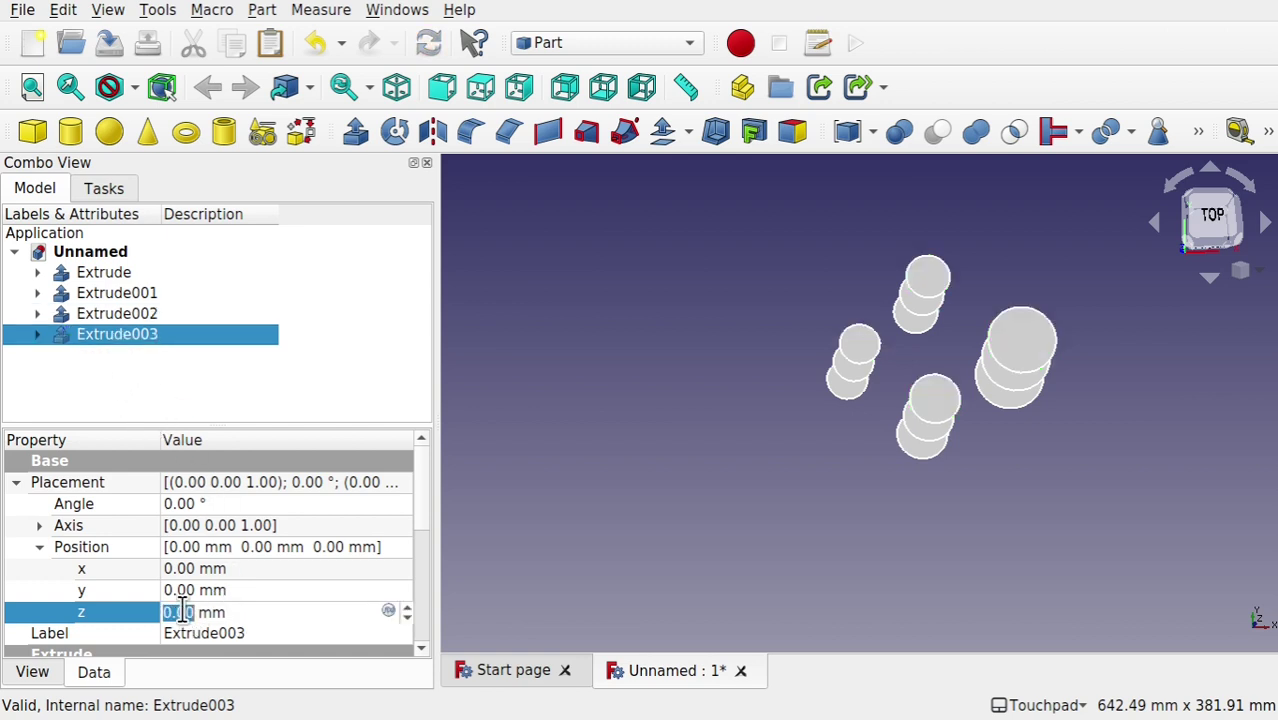
type("15")
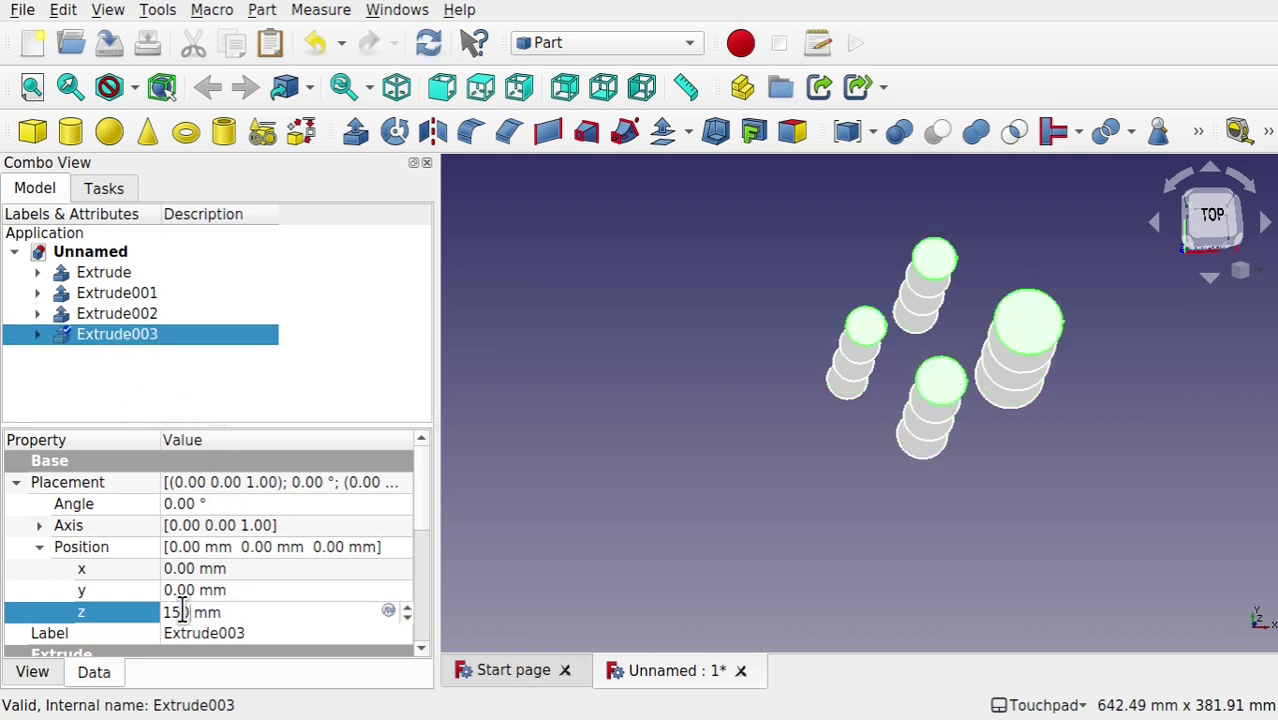
type("0")
key("Return")
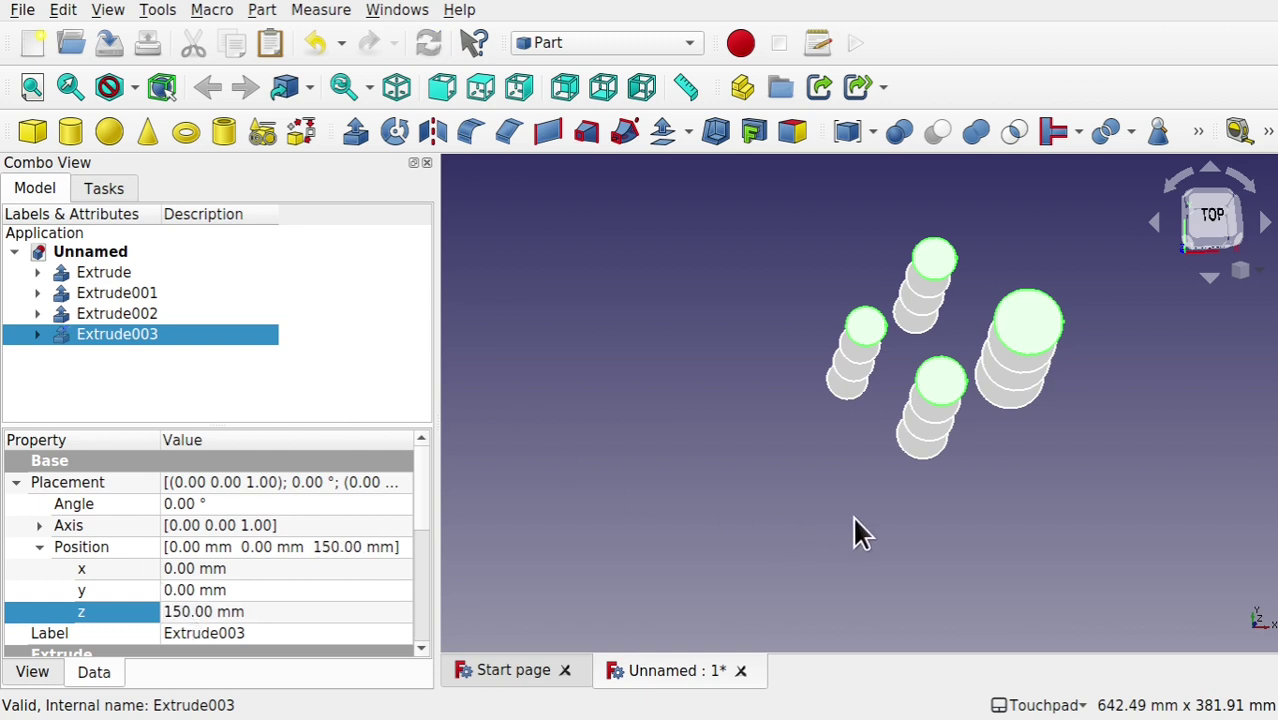
- Open Sketch001, the sketch underlying Extrude001, for editing
middle_click_drag(855, 522, 888, 527)
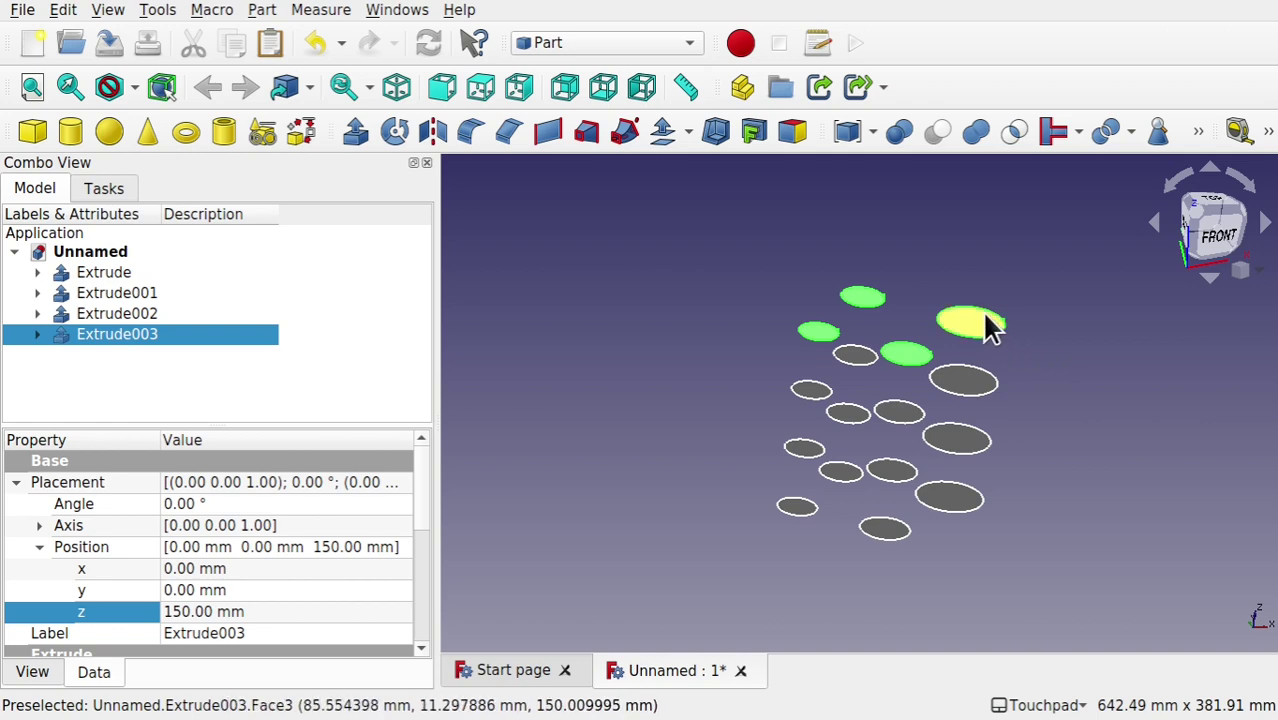
middle_click_drag(850, 491, 780, 420)
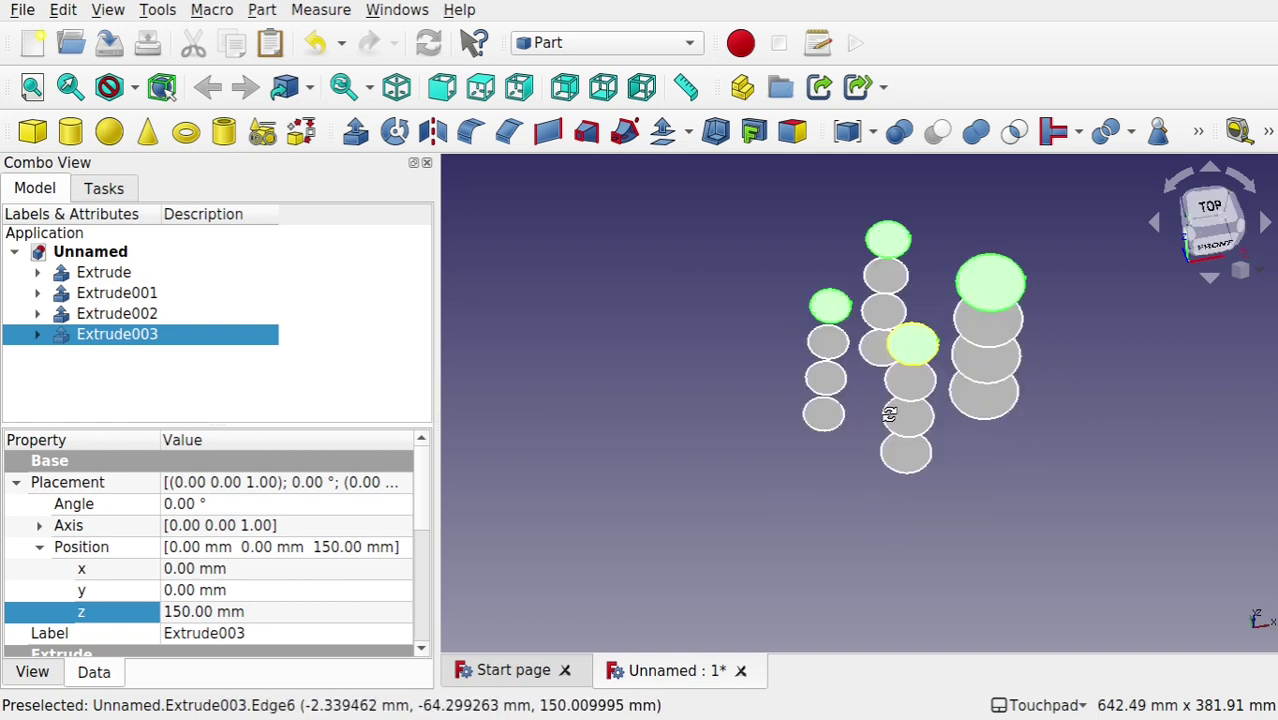
left_click(100, 292)
middle_click_drag(941, 428, 916, 418)
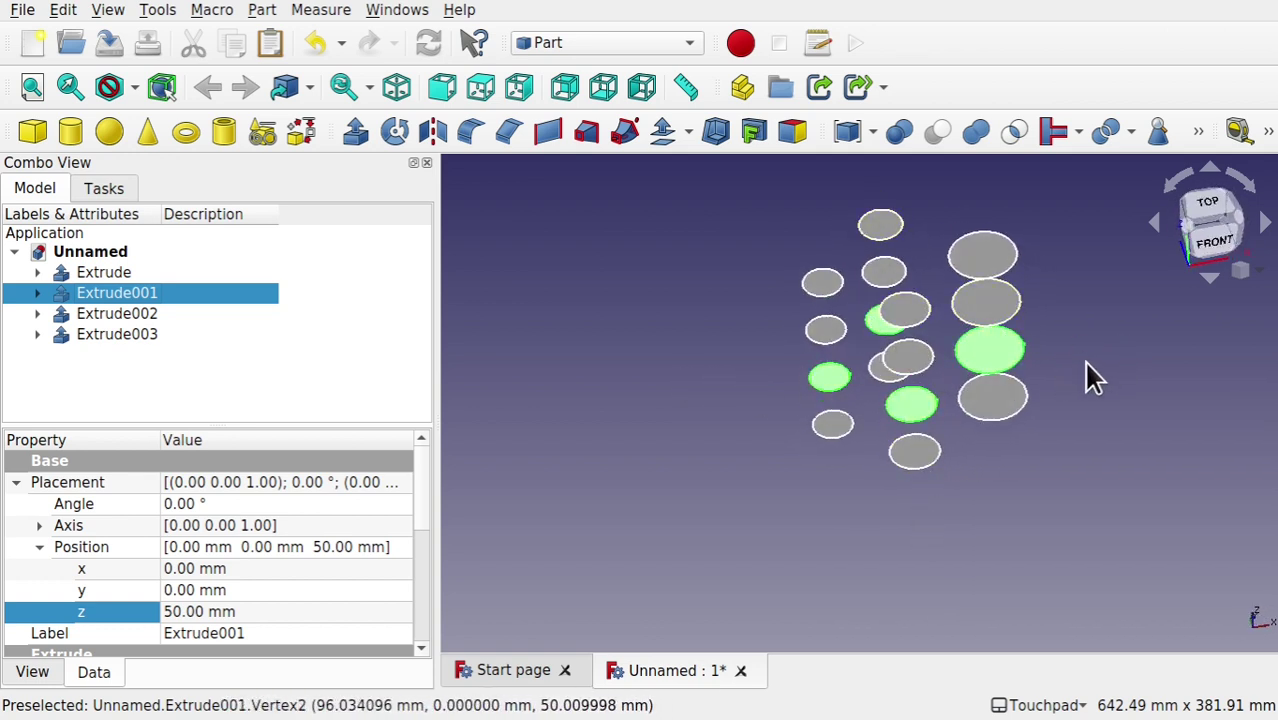
left_click(37, 292)
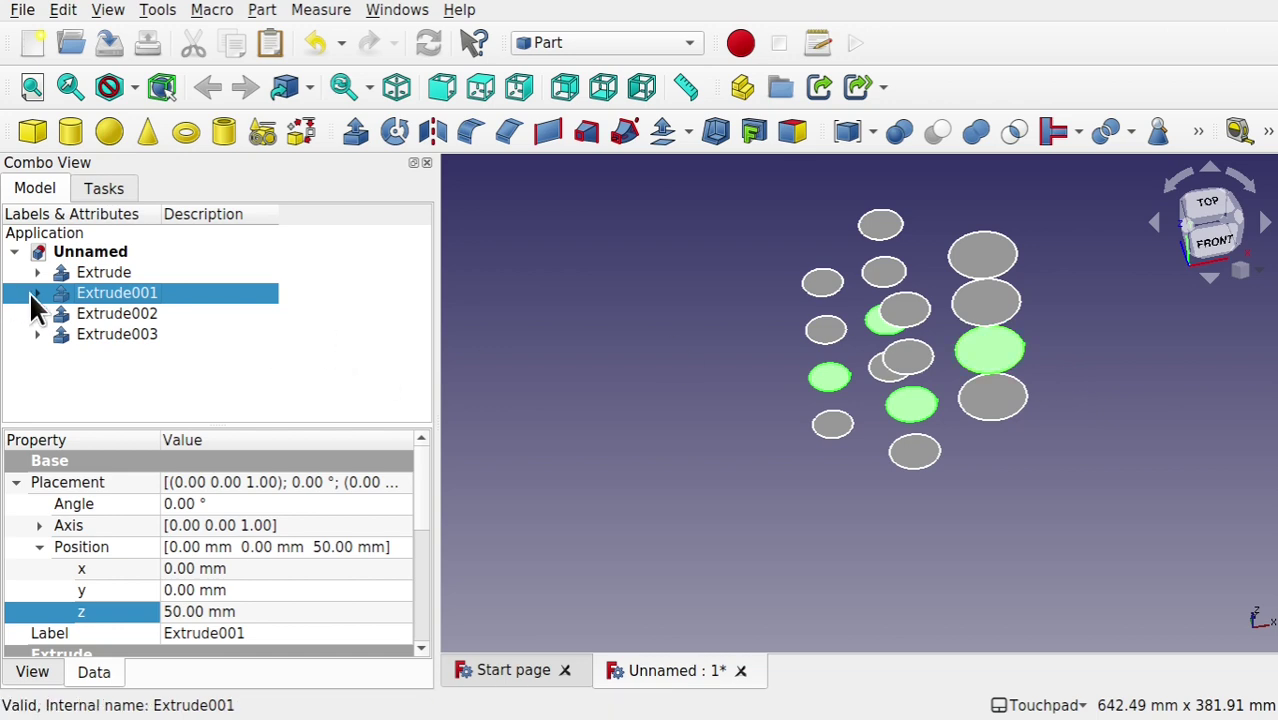
left_click(130, 314)
double_click(127, 314)
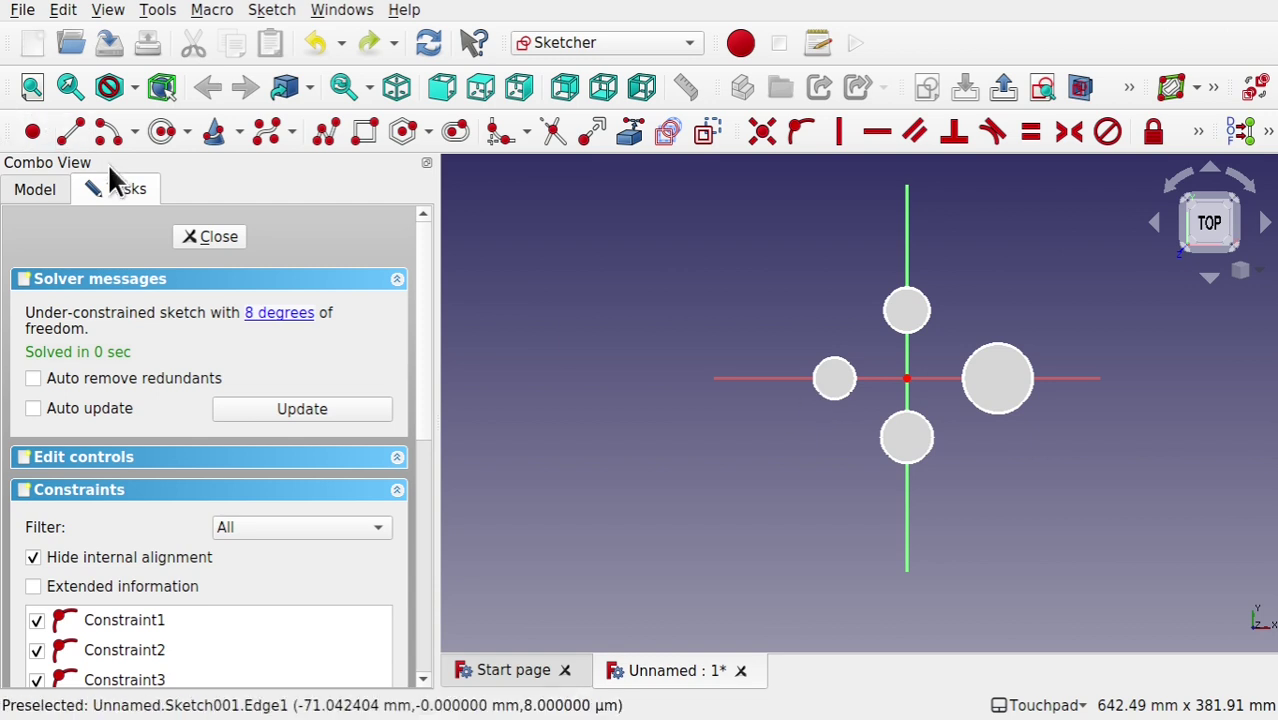
- Hide Extrude002, Extrude003 and Extrude so that only the circles of the sketch being edited are displayed
left_click(32, 190)
left_click(122, 332)
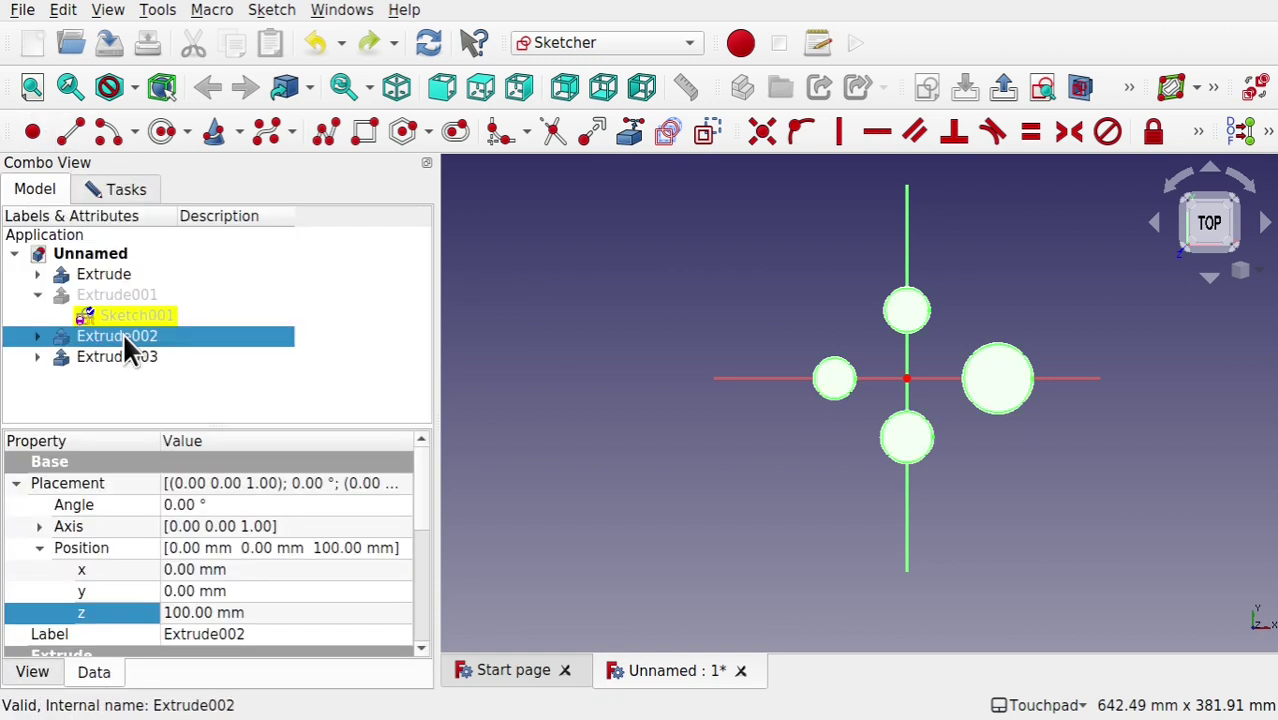
key("space")
left_click(118, 355)
key("space")
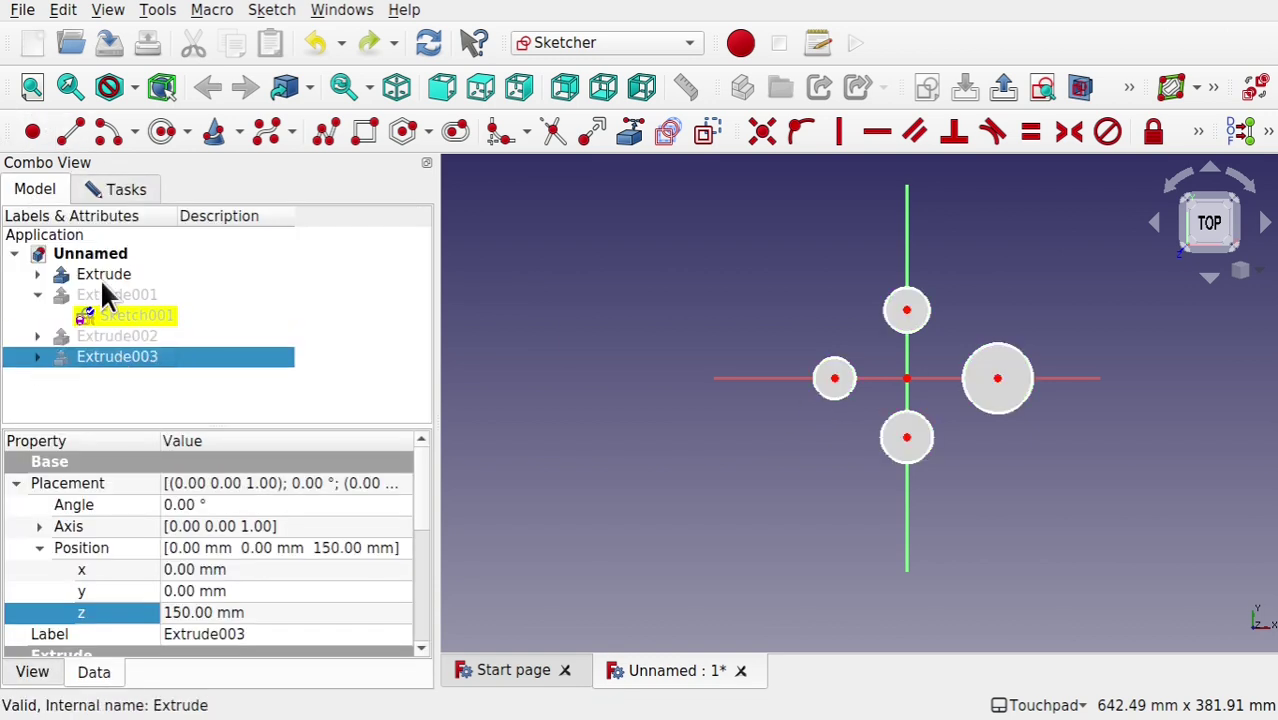
left_click(103, 279)
key("space")
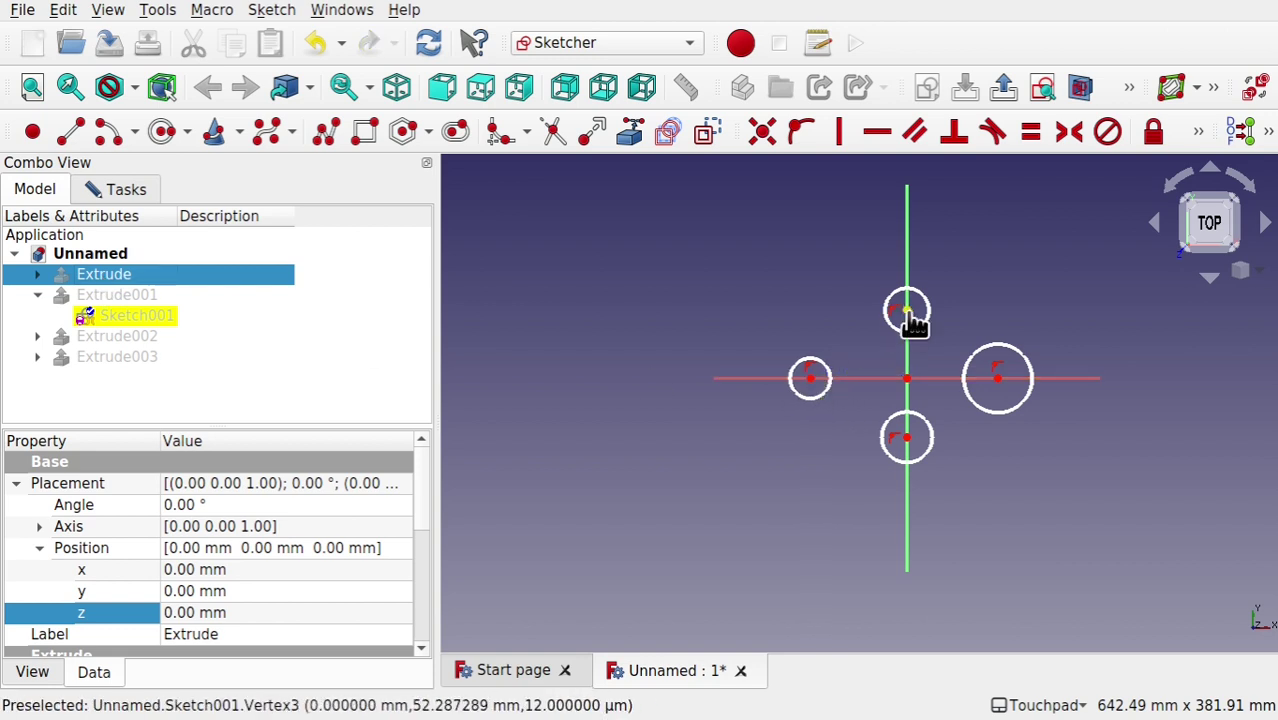
- Move the circle centres of Sketch001 outward from the origin along the axes and finish editing the sketch
left_click_drag(913, 322, 905, 280)
left_click_drag(999, 391, 1021, 388)
left_click_drag(910, 442, 916, 475)
scroll(903, 355, "up", 3)
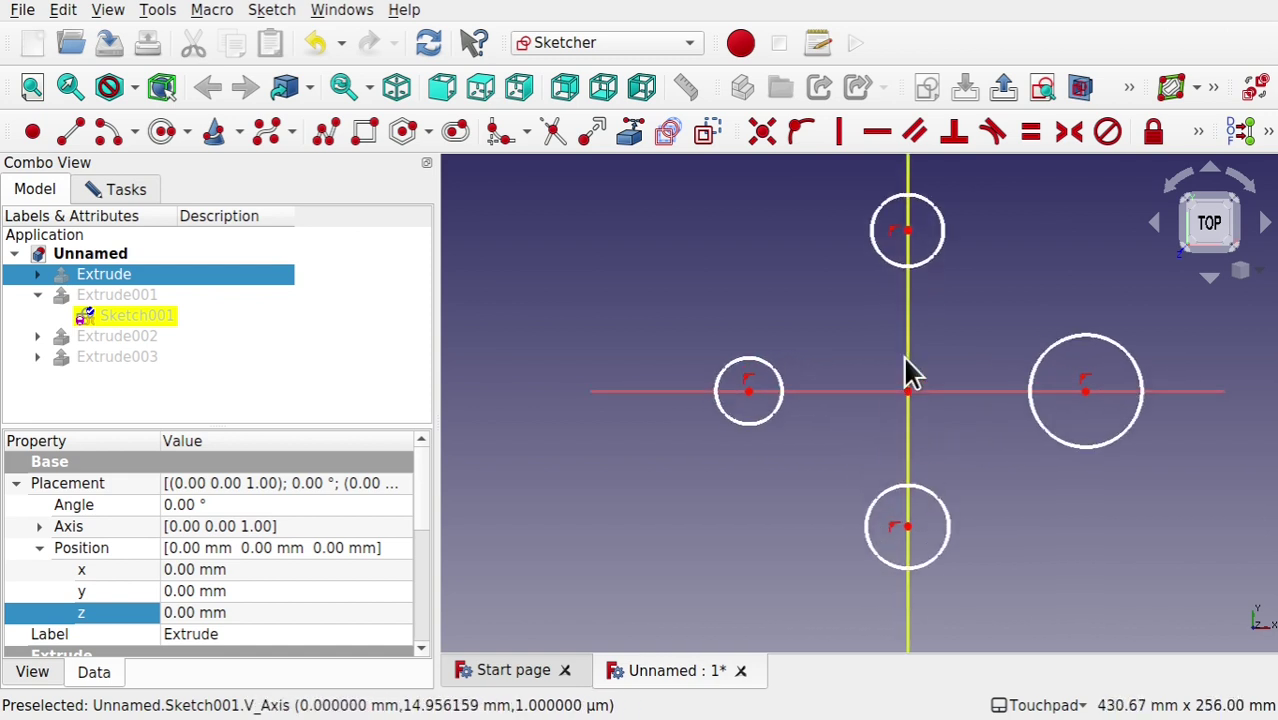
left_click(110, 192)
left_click(205, 238)
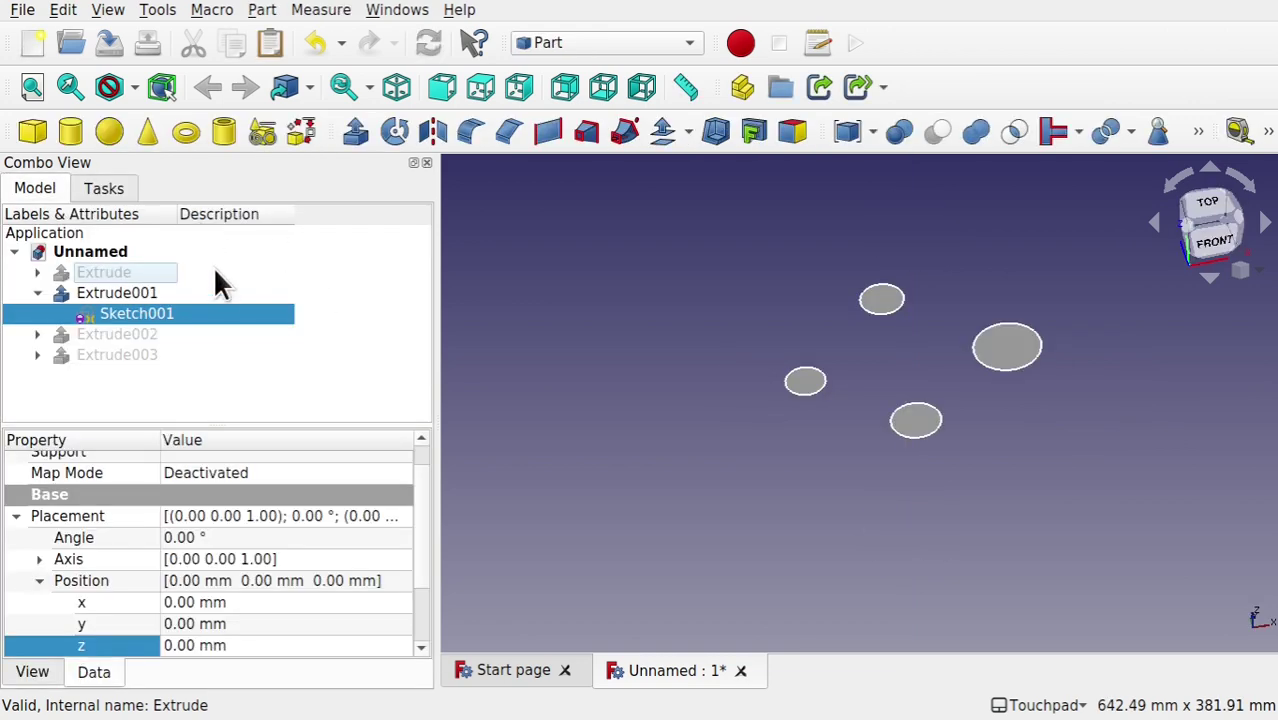
- Hide Extrude001 and open Sketch002, the sketch underlying Extrude002, for editing
left_click(113, 298)
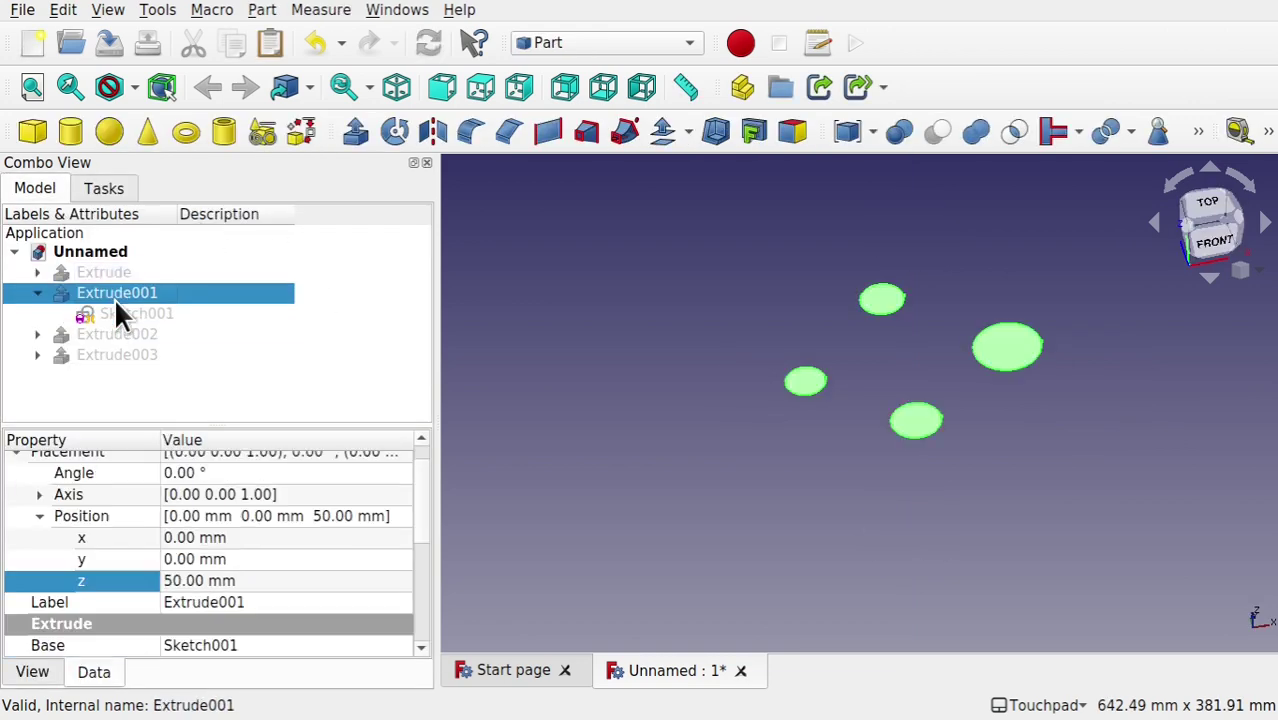
left_click(36, 336)
left_click(118, 356)
double_click(118, 356)
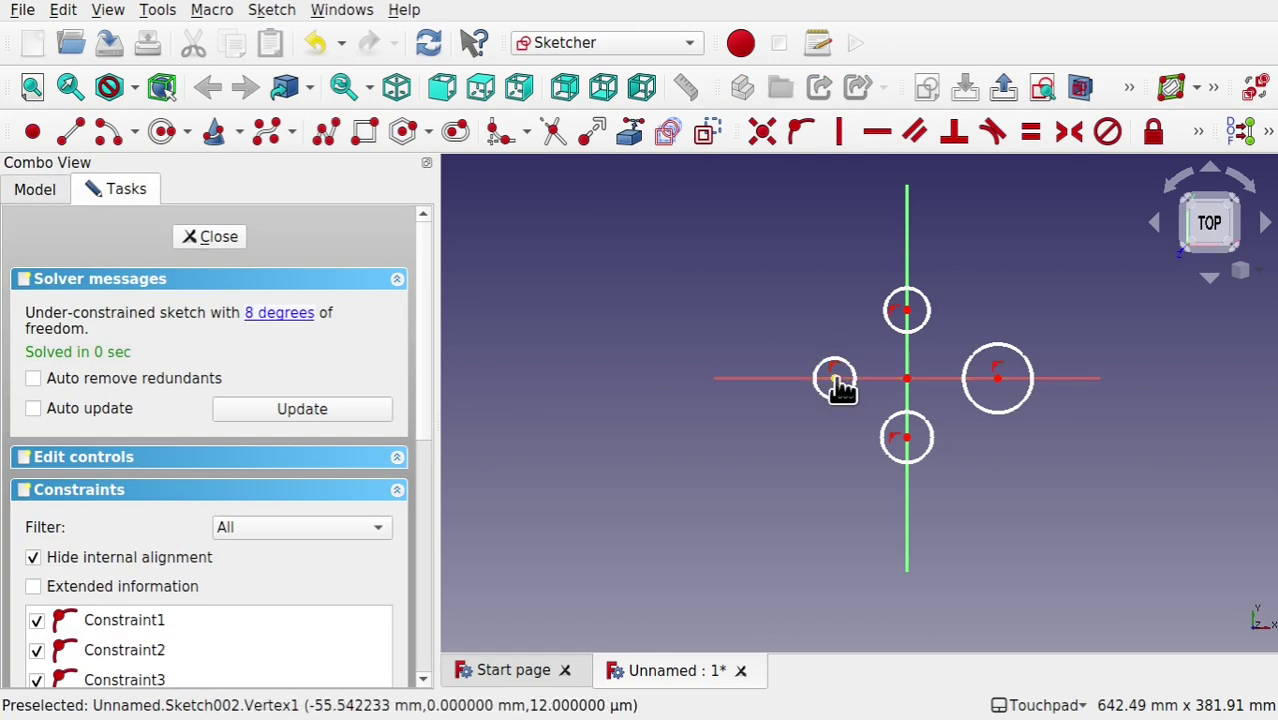
- Move the four circles of Sketch002 farther outward along the axes, the upper one to about 86 mm from the origin, and finish editing
left_click_drag(836, 377, 788, 378)
left_click_drag(906, 310, 910, 267)
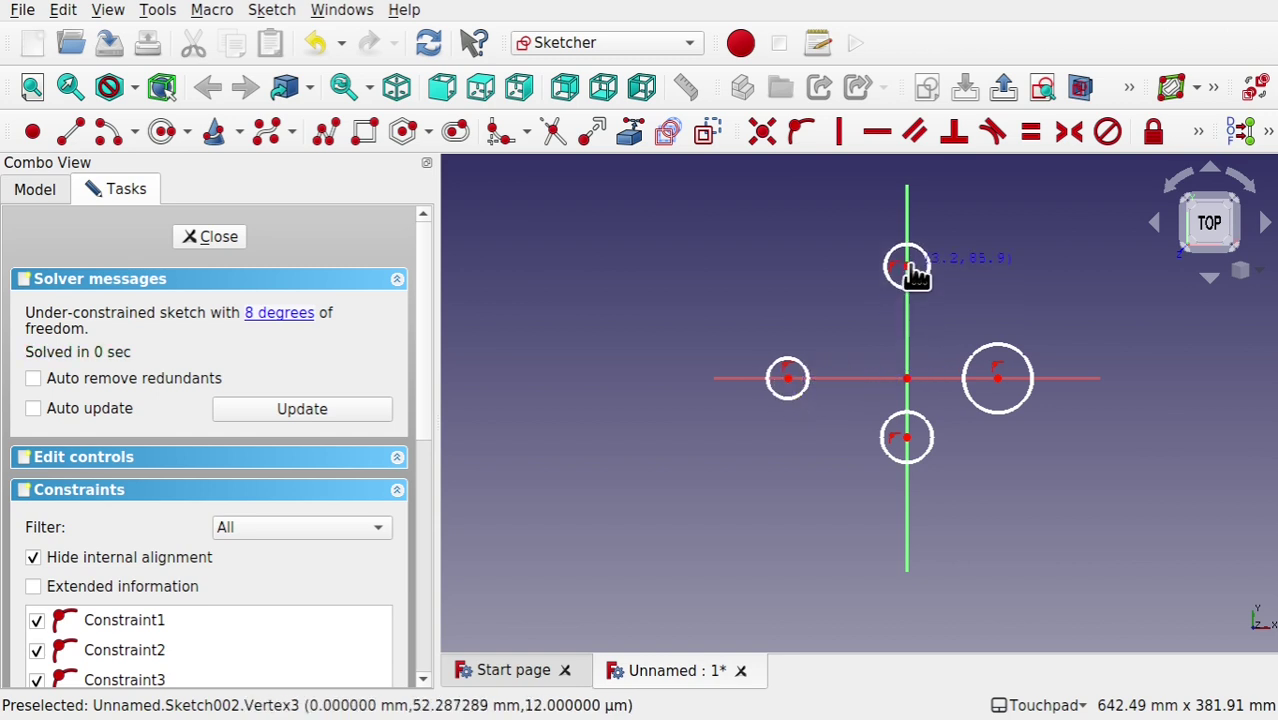
left_click_drag(999, 380, 1045, 378)
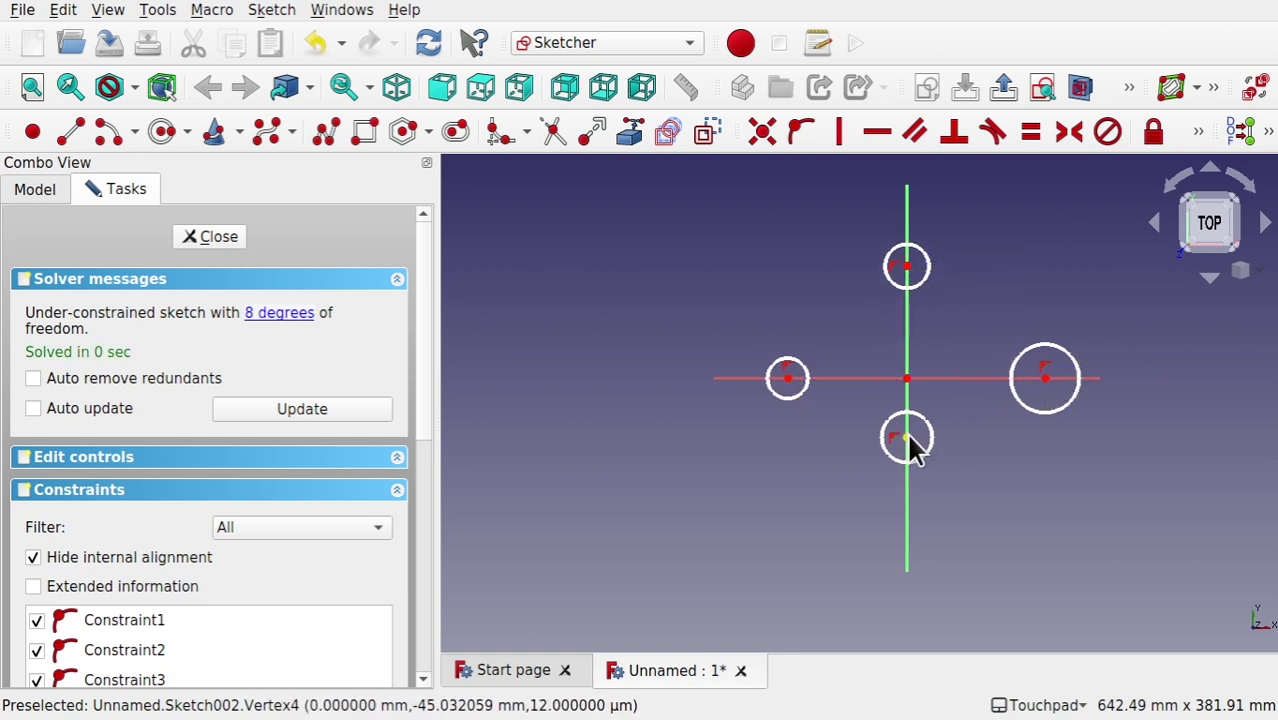
left_click_drag(907, 437, 901, 483)
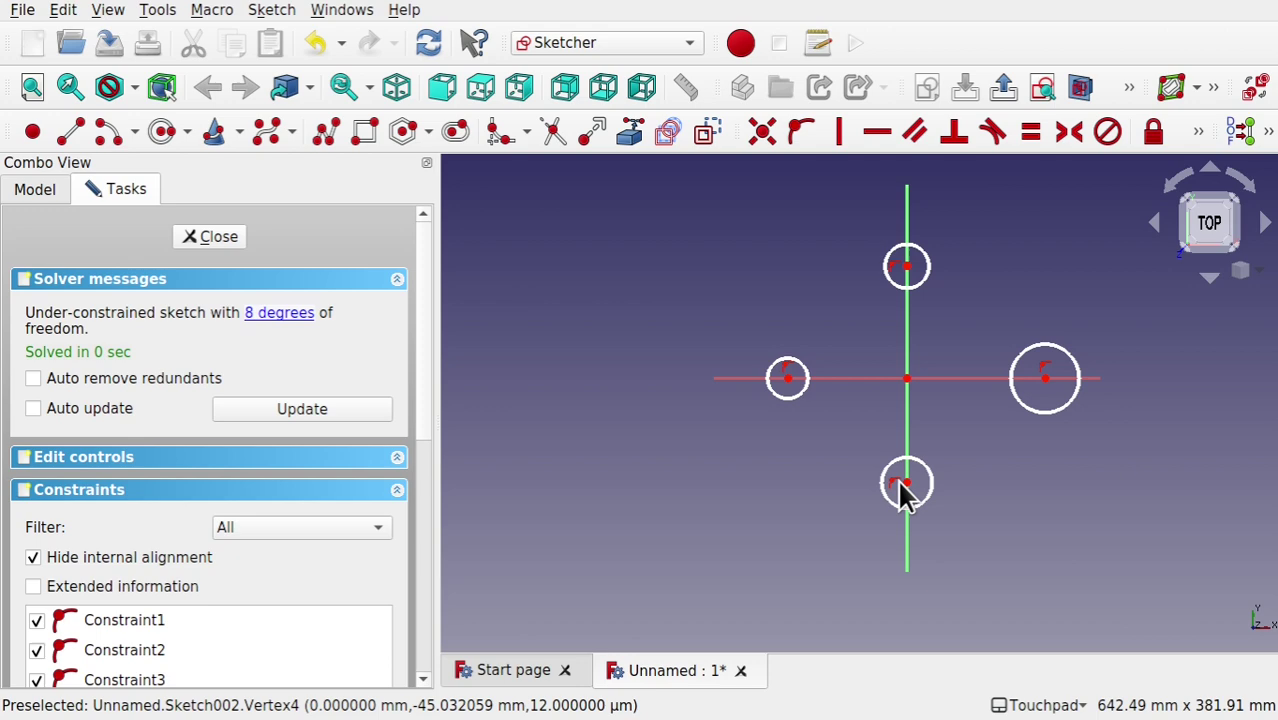
left_click(233, 239)
left_click(119, 375)
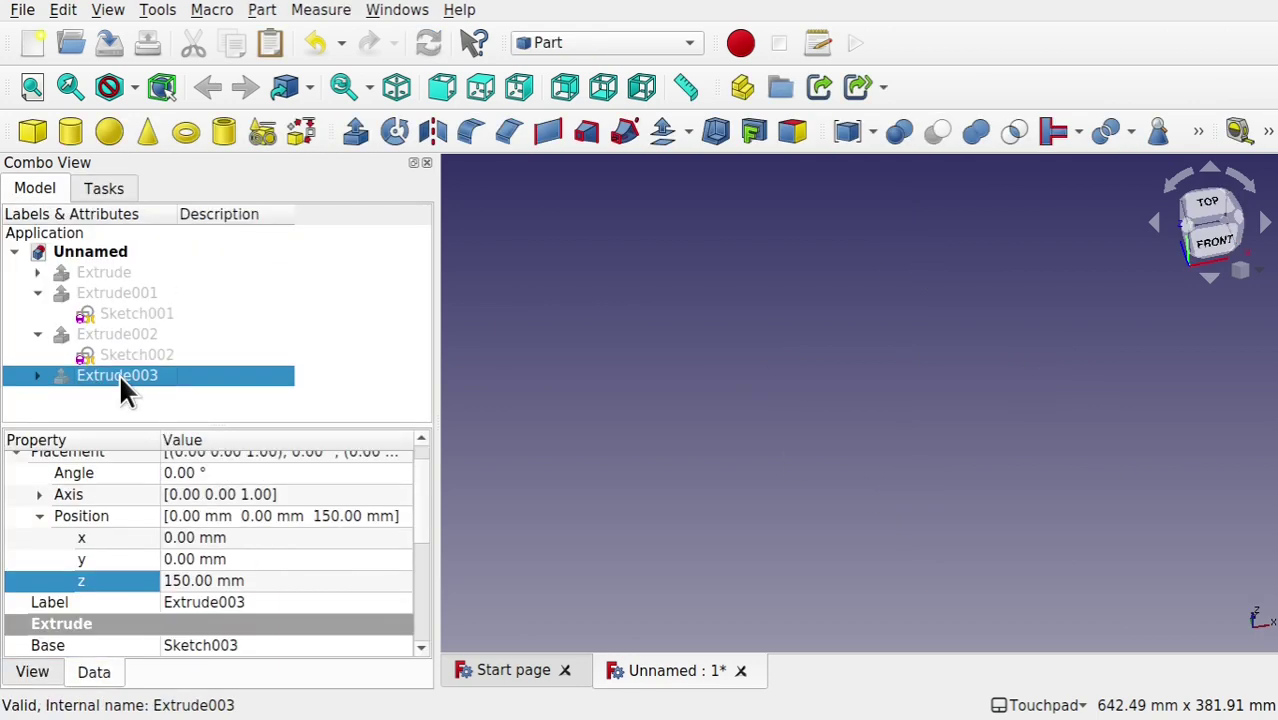
double_click(119, 375)
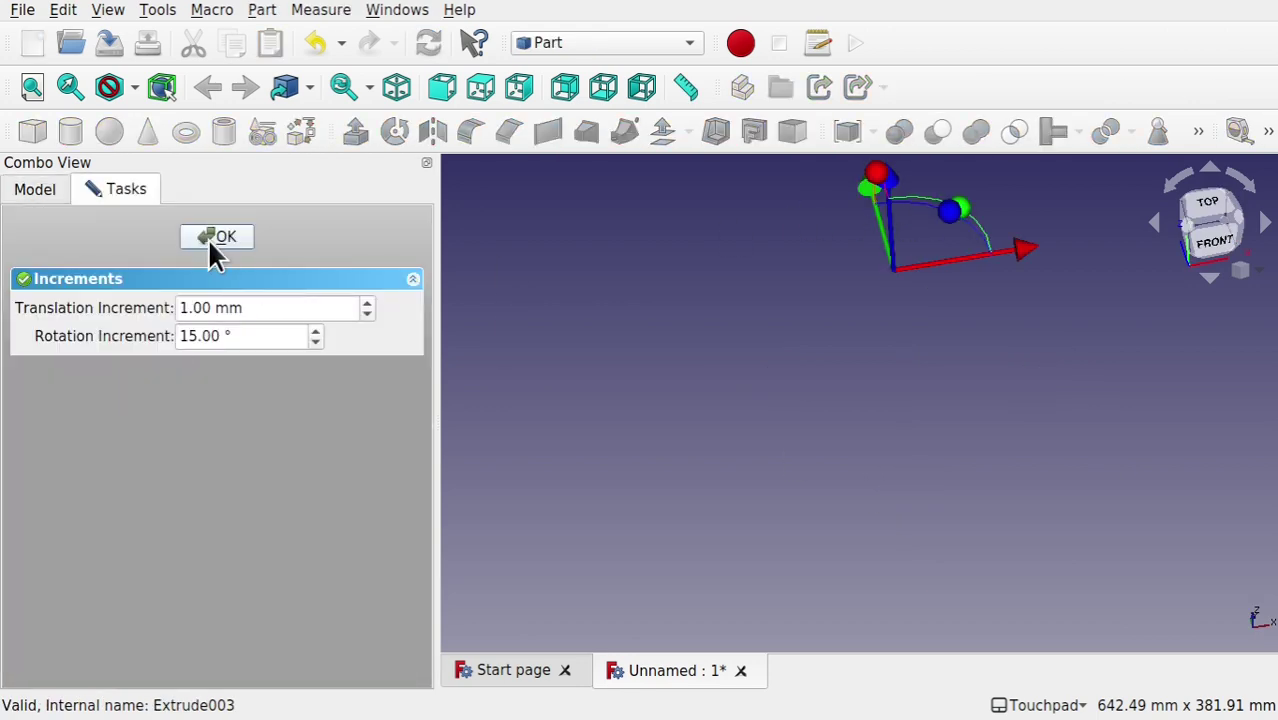
left_click(212, 238)
- Reveal the sketch under Extrude003 in the model tree and make Sketch003 visible
left_click(123, 358)
left_click(37, 376)
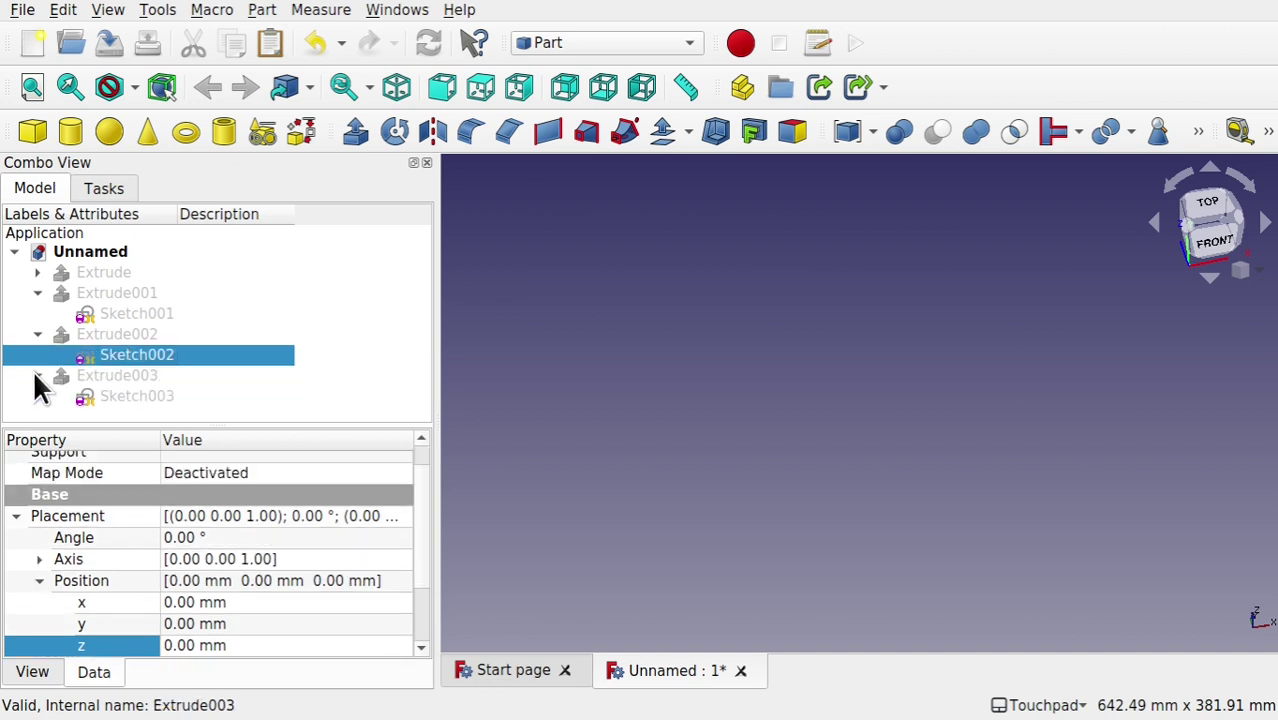
left_click(121, 396)
key("space")
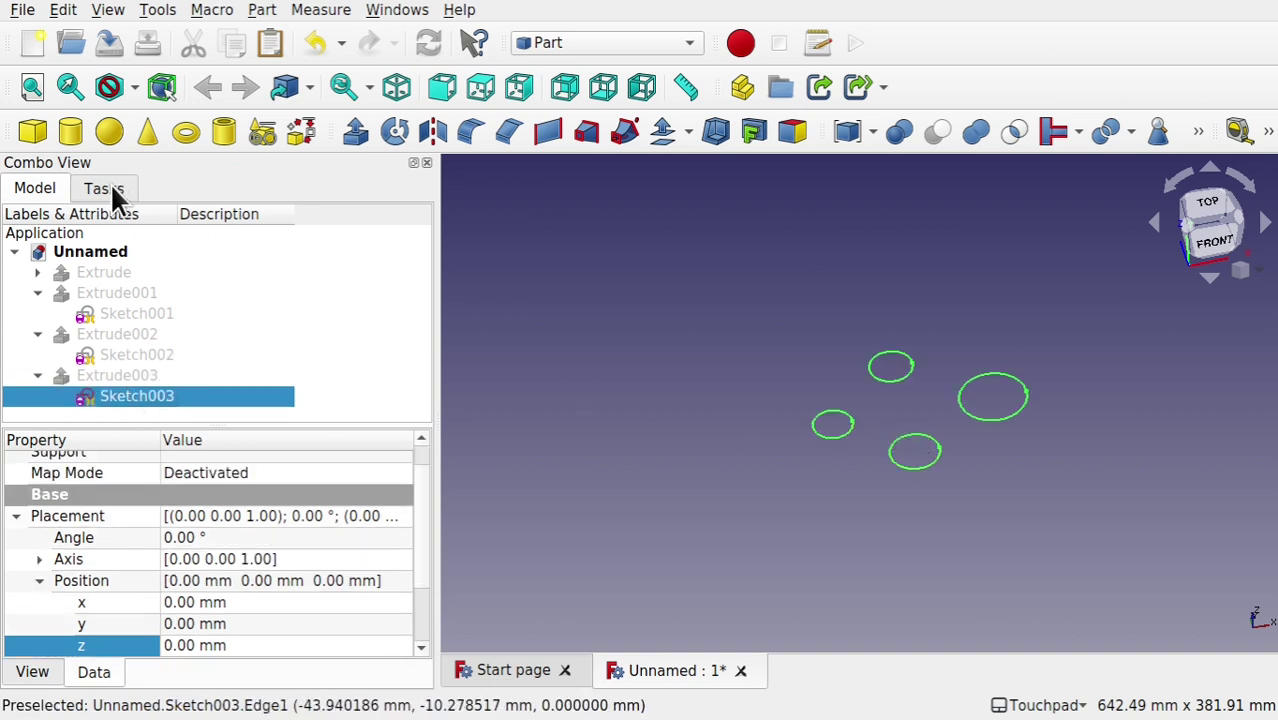
- Make Extrude003, Extrude002, Extrude001 and the original Extrude visible together in the 3D view
left_click(134, 378)
key("space")
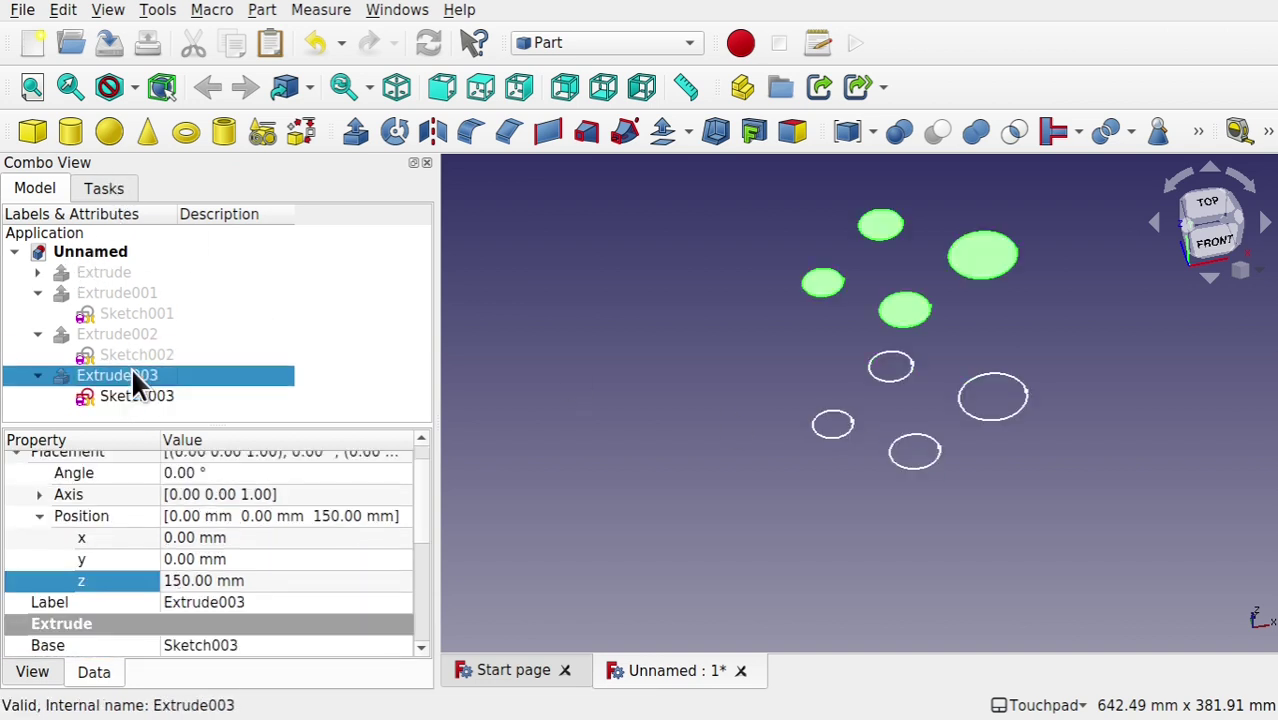
left_click(121, 334)
key("space")
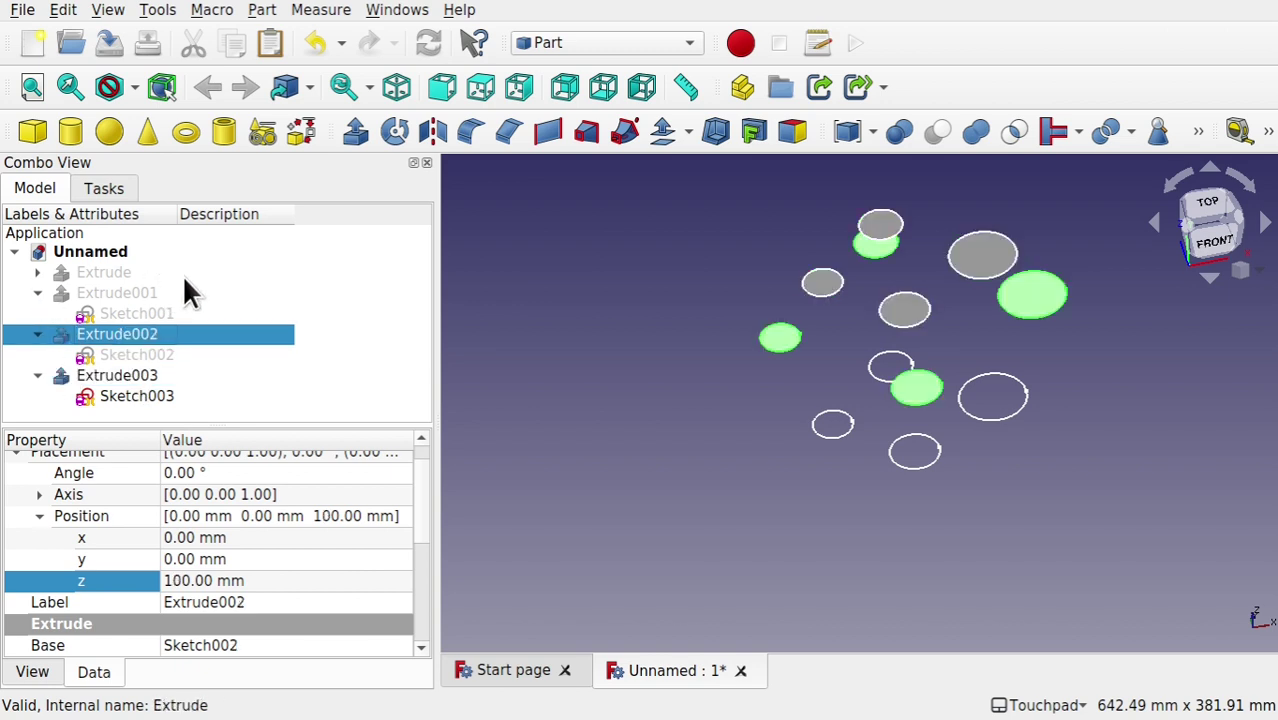
left_click(114, 292)
key("space")
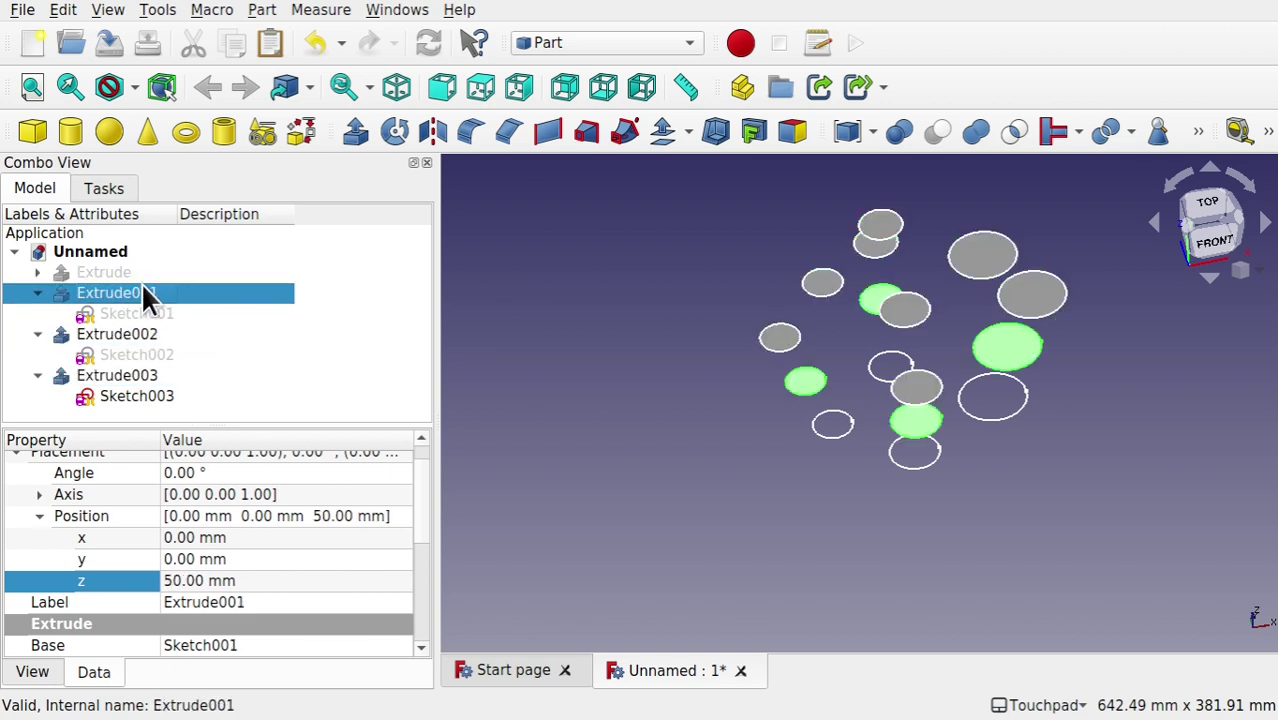
left_click(120, 272)
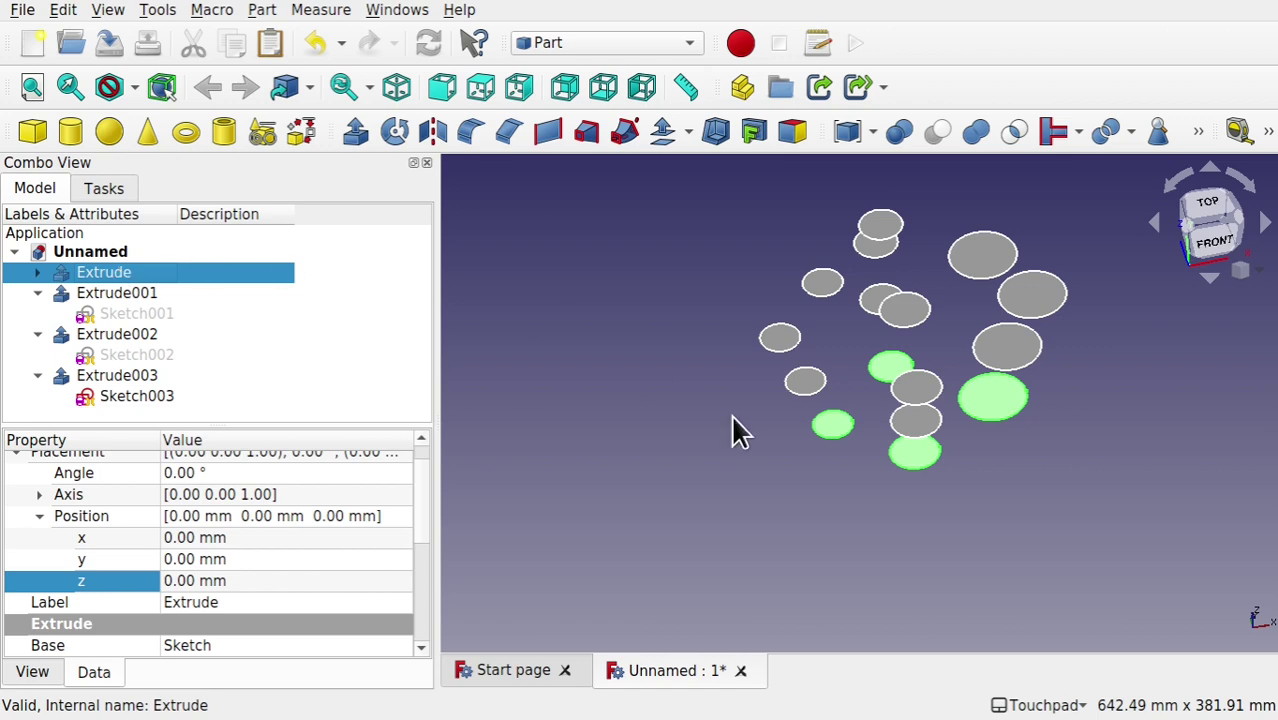
middle_click_drag(936, 471, 914, 426)
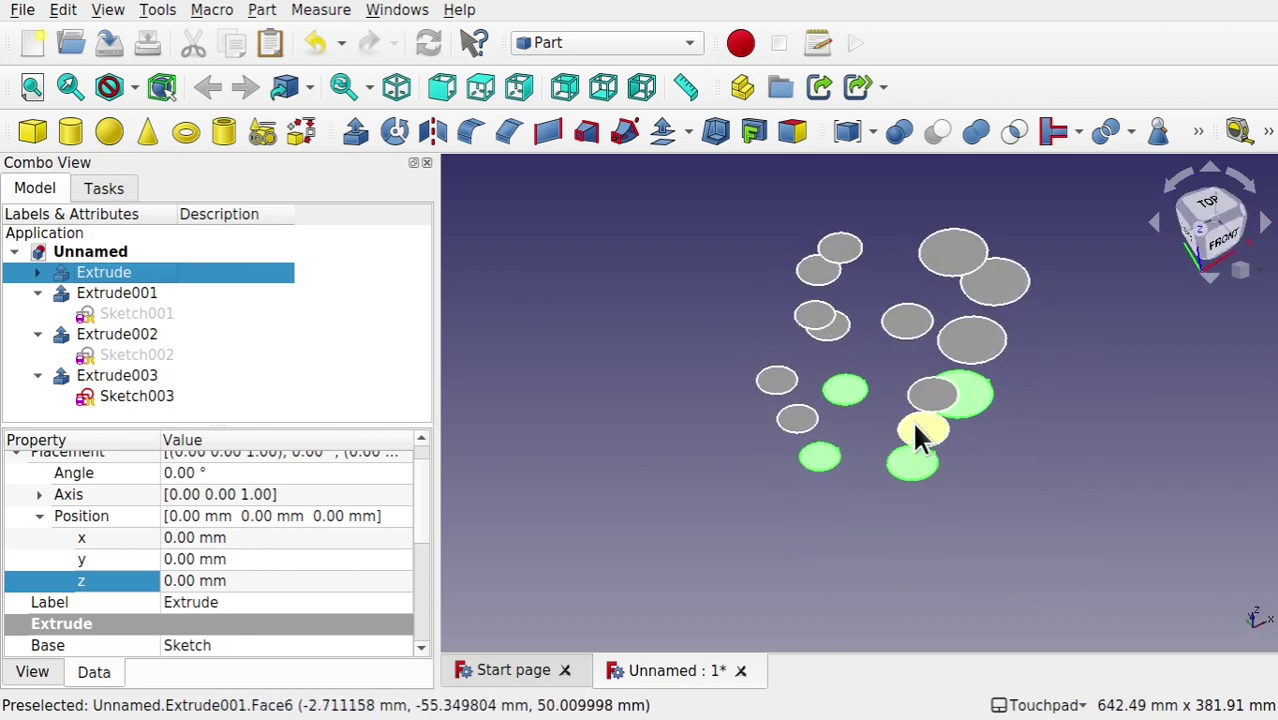
- Open Sketch001 for editing, move its four circles farther outward from the origin along the axes, and finish editing
left_click(120, 371)
left_click(117, 334)
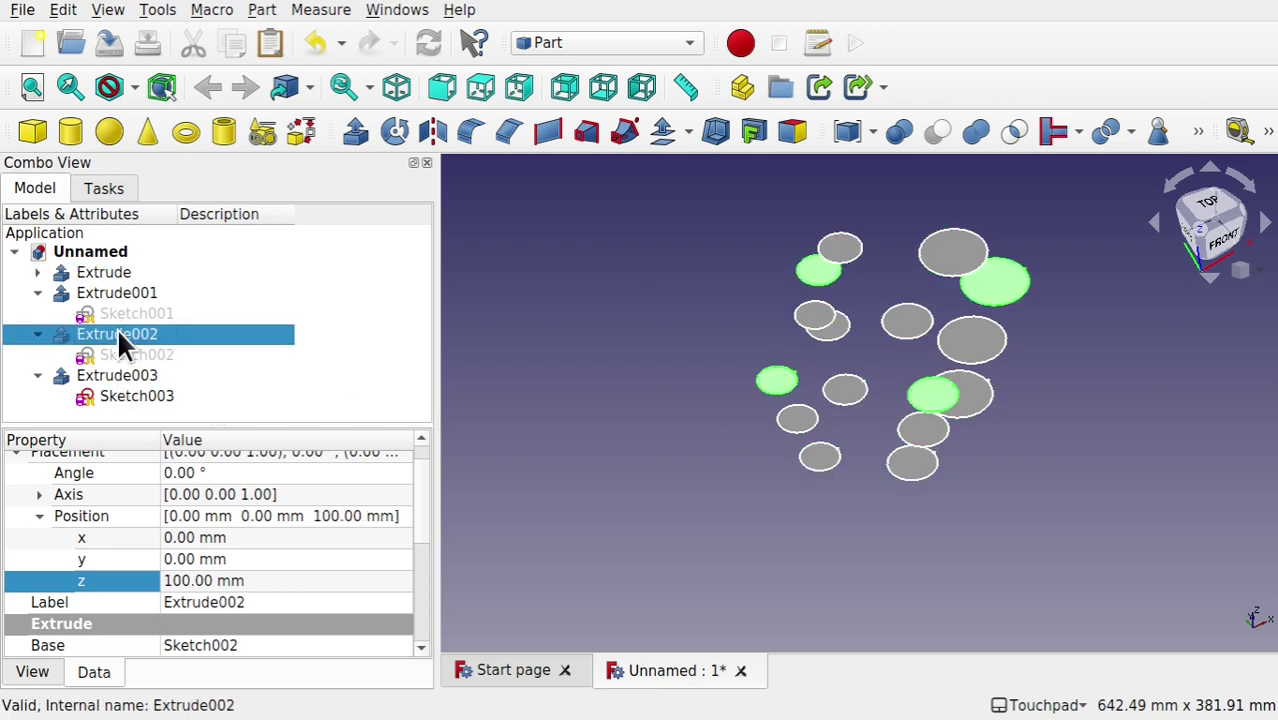
left_click(125, 290)
double_click(134, 312)
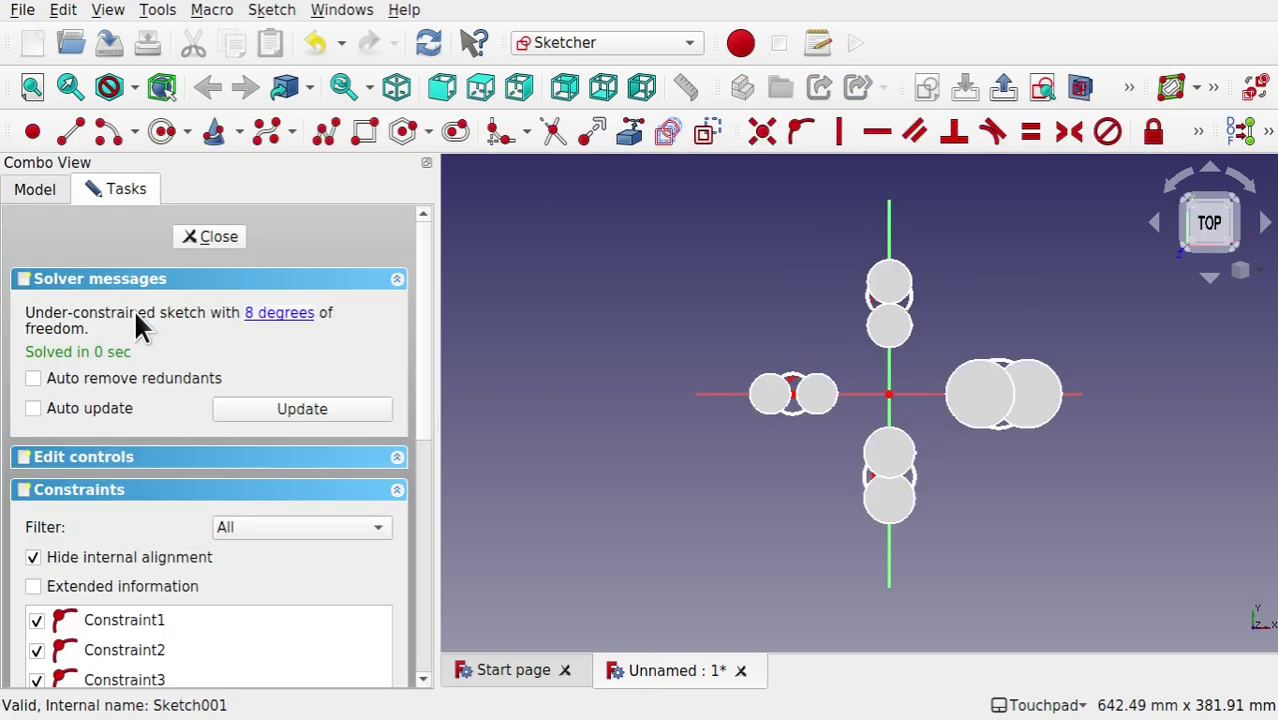
left_click_drag(795, 400, 729, 400)
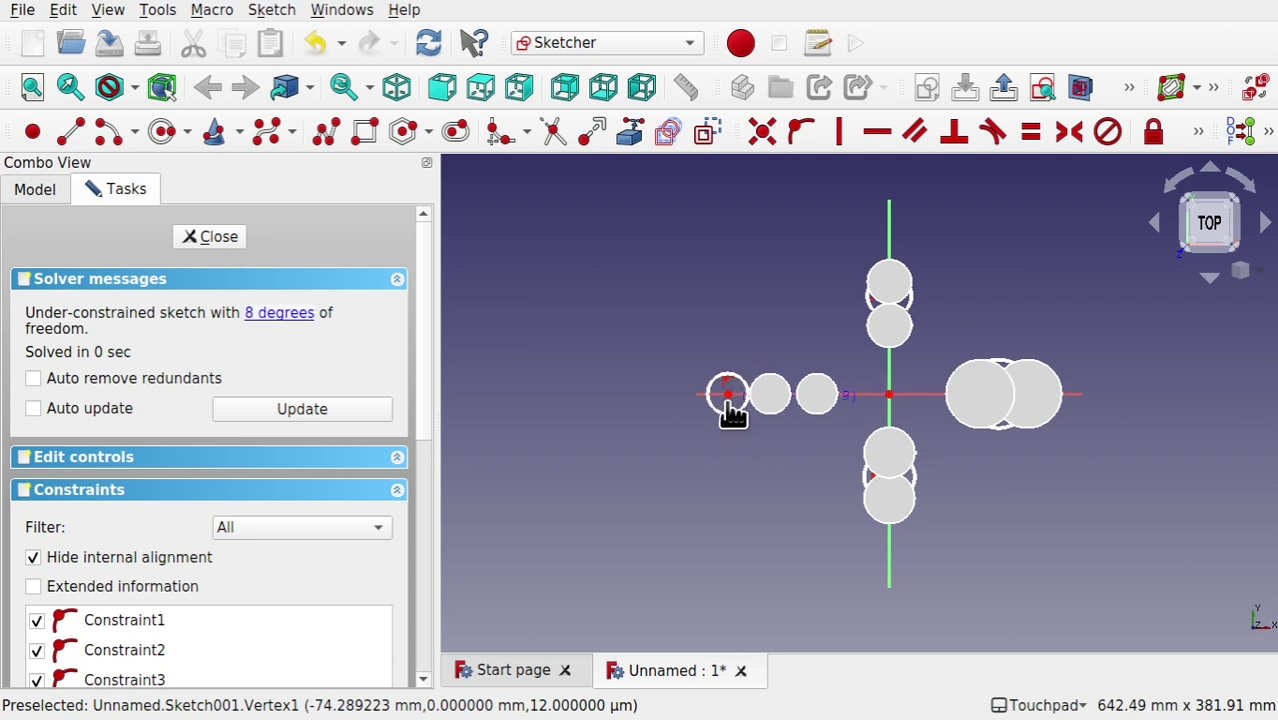
mouse_move(1004, 474)
left_mouse_down("alt")
mouse_move(1020, 430)
mouse_move(1055, 408)
mouse_move(905, 566)
left_mouse_up("alt")
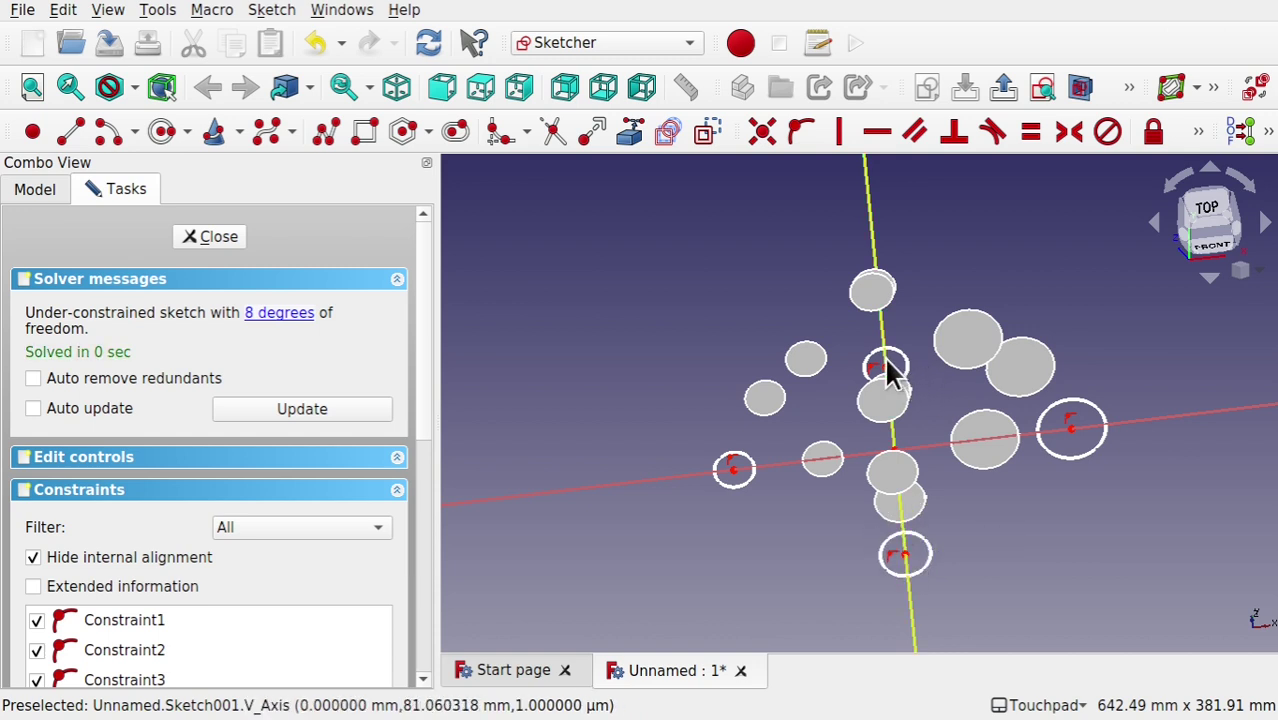
left_click_drag(884, 362, 882, 339)
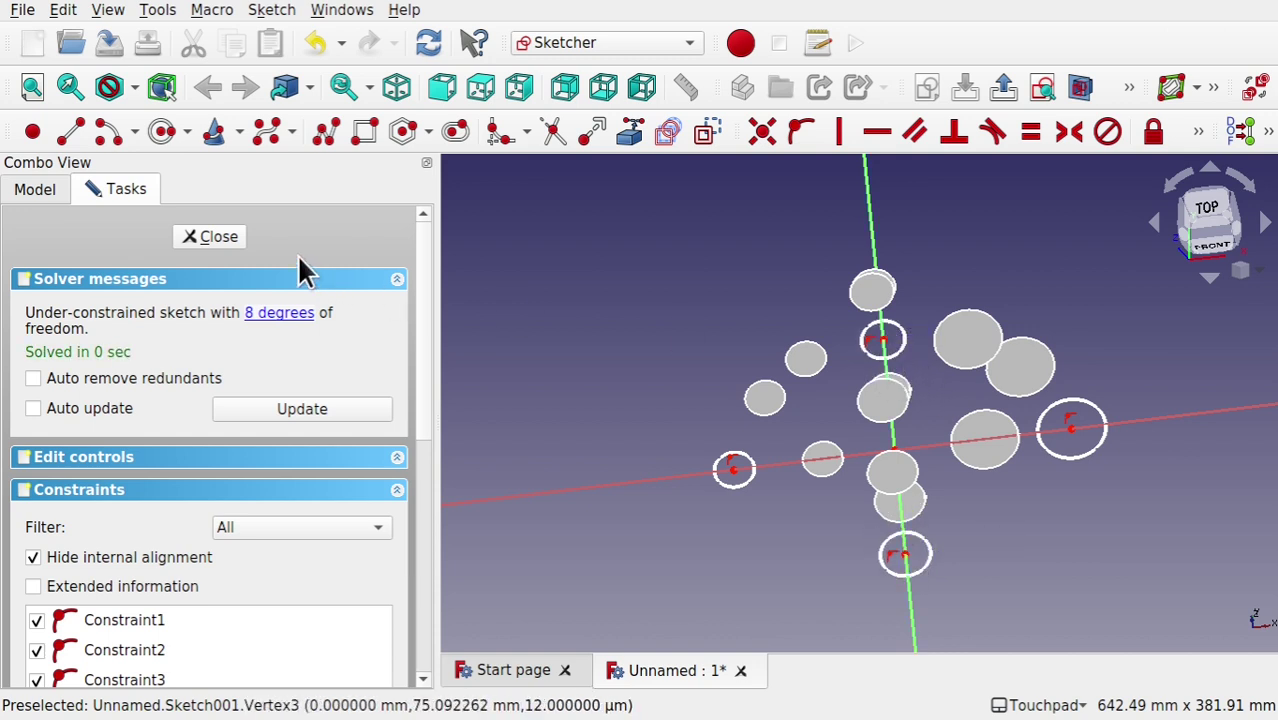
left_click(226, 236)
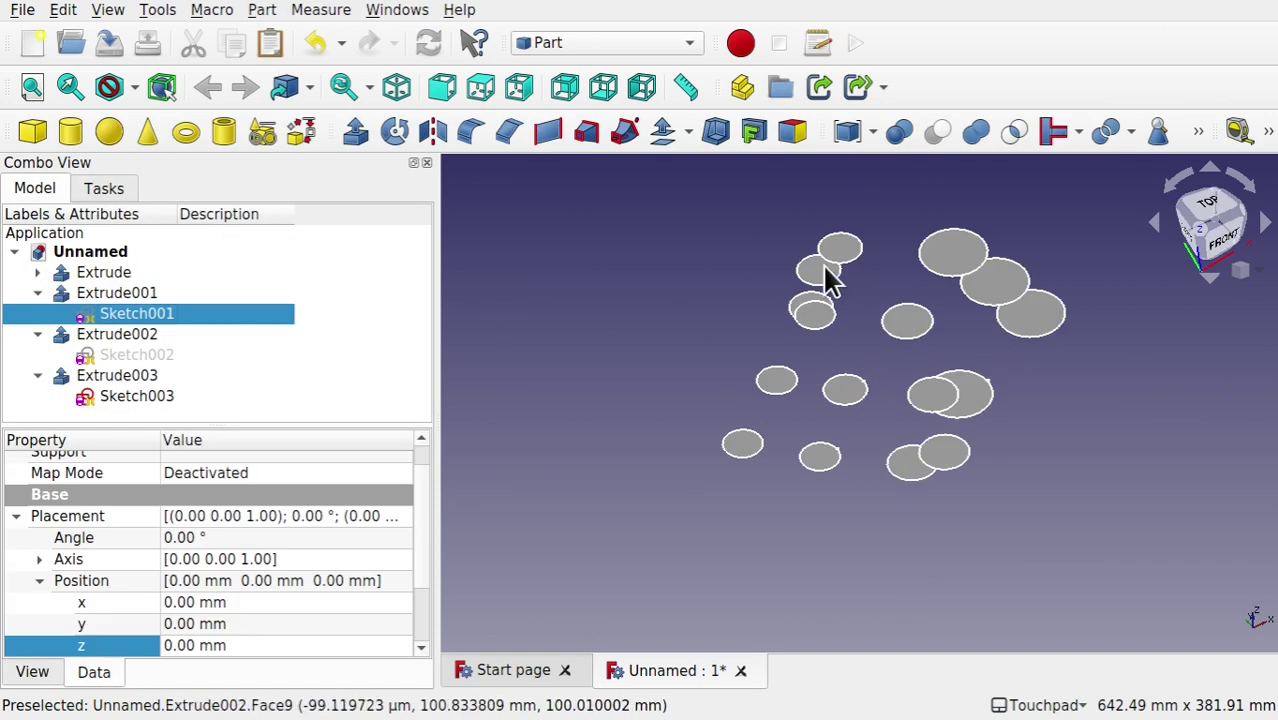
left_click_drag(826, 282, 614, 390)
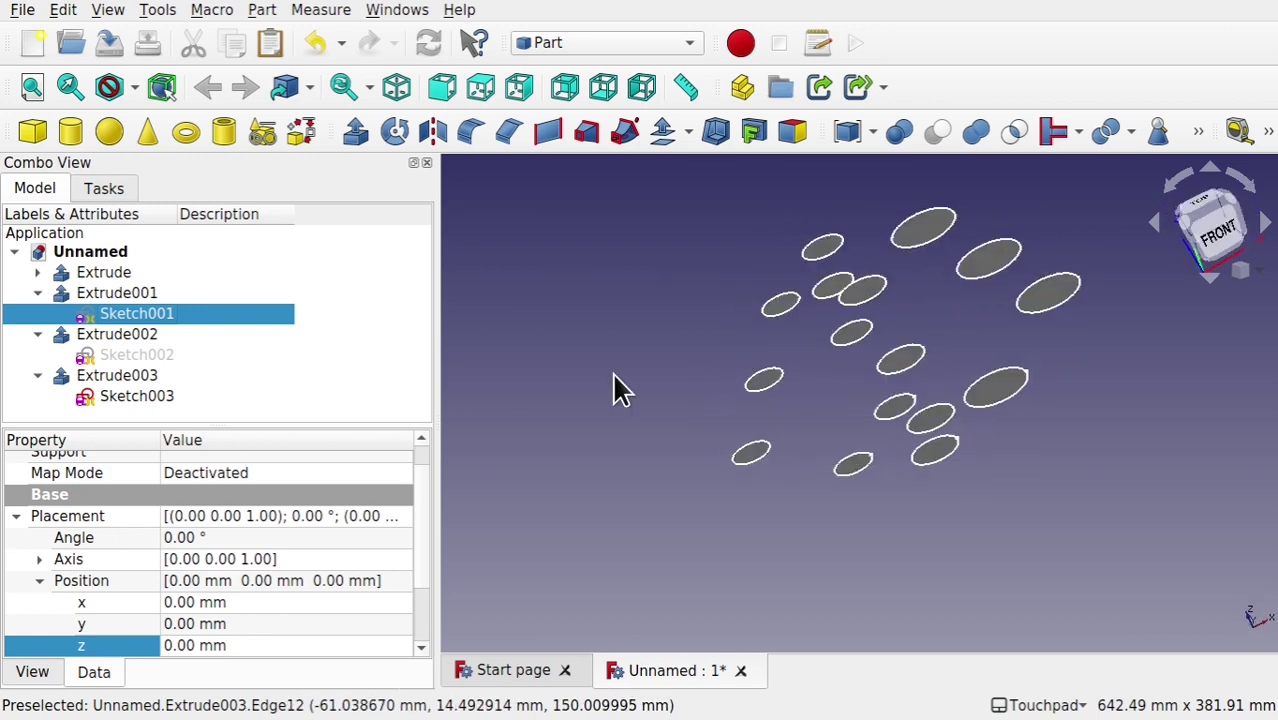
- Collapse the three copied extrusions in the model tree and switch to the Curves workbench
left_click(37, 293)
left_click(37, 313)
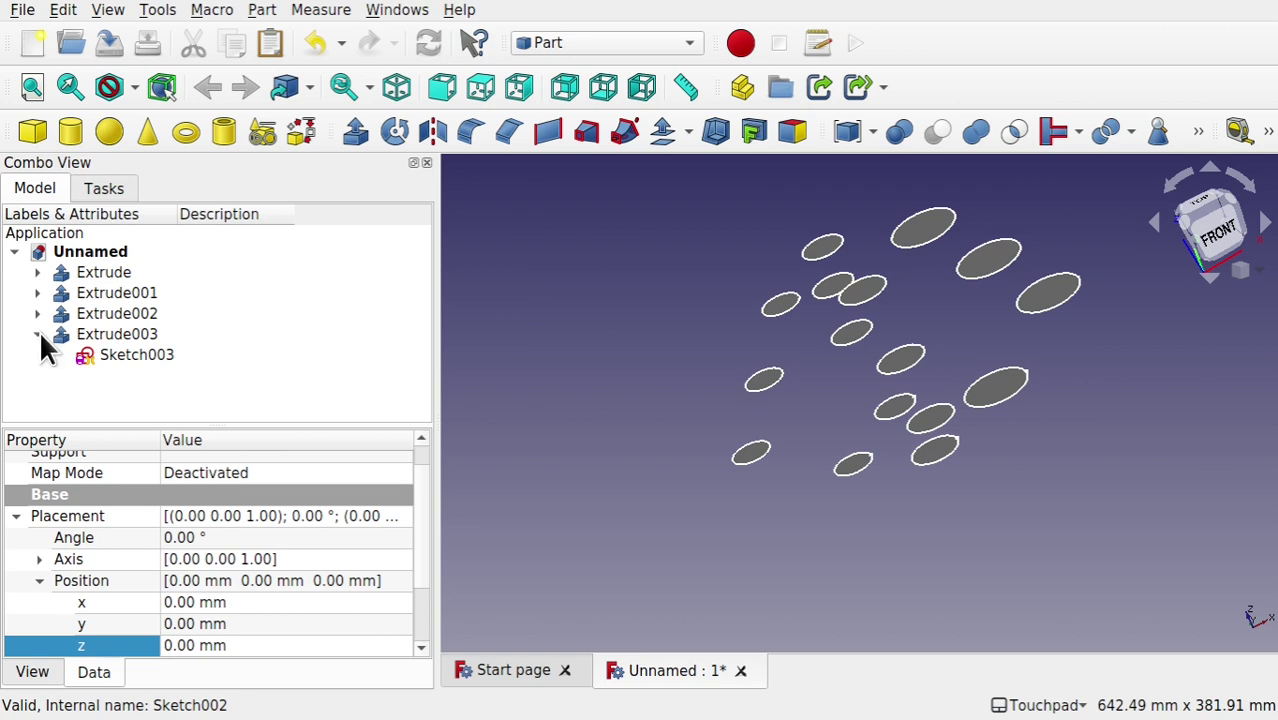
left_click(37, 334)
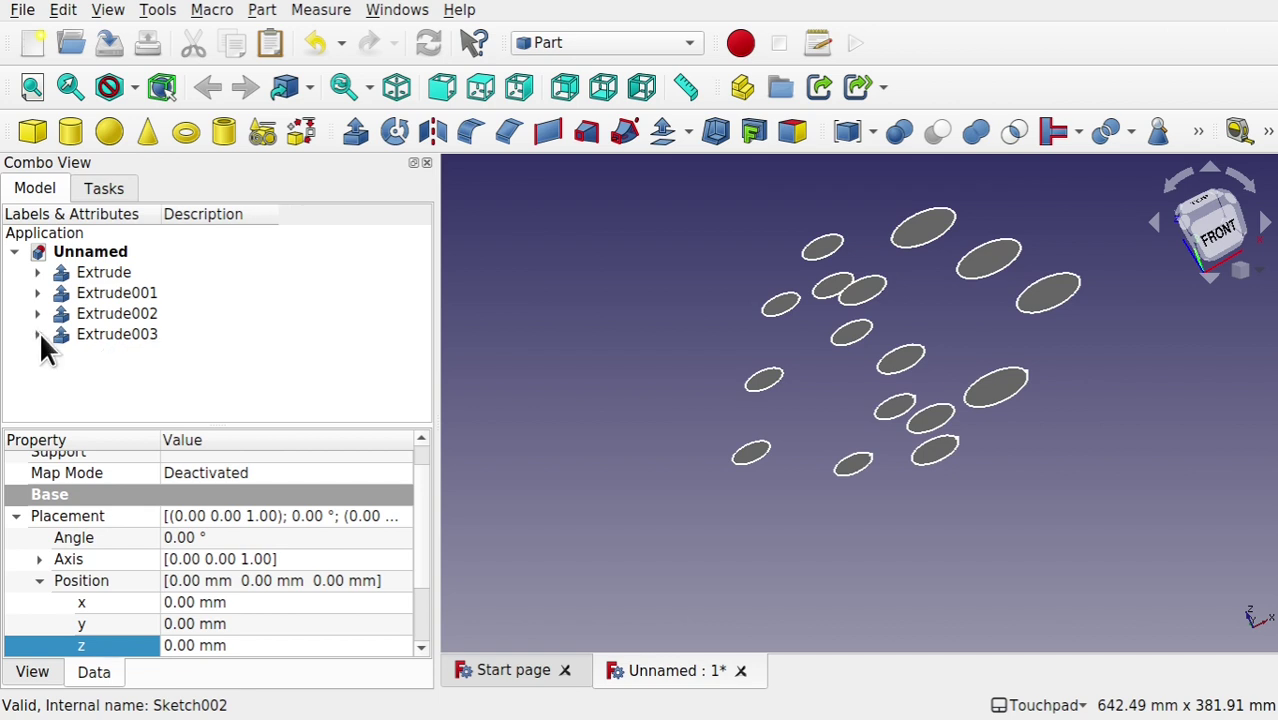
left_click(660, 43)
left_click(623, 68)
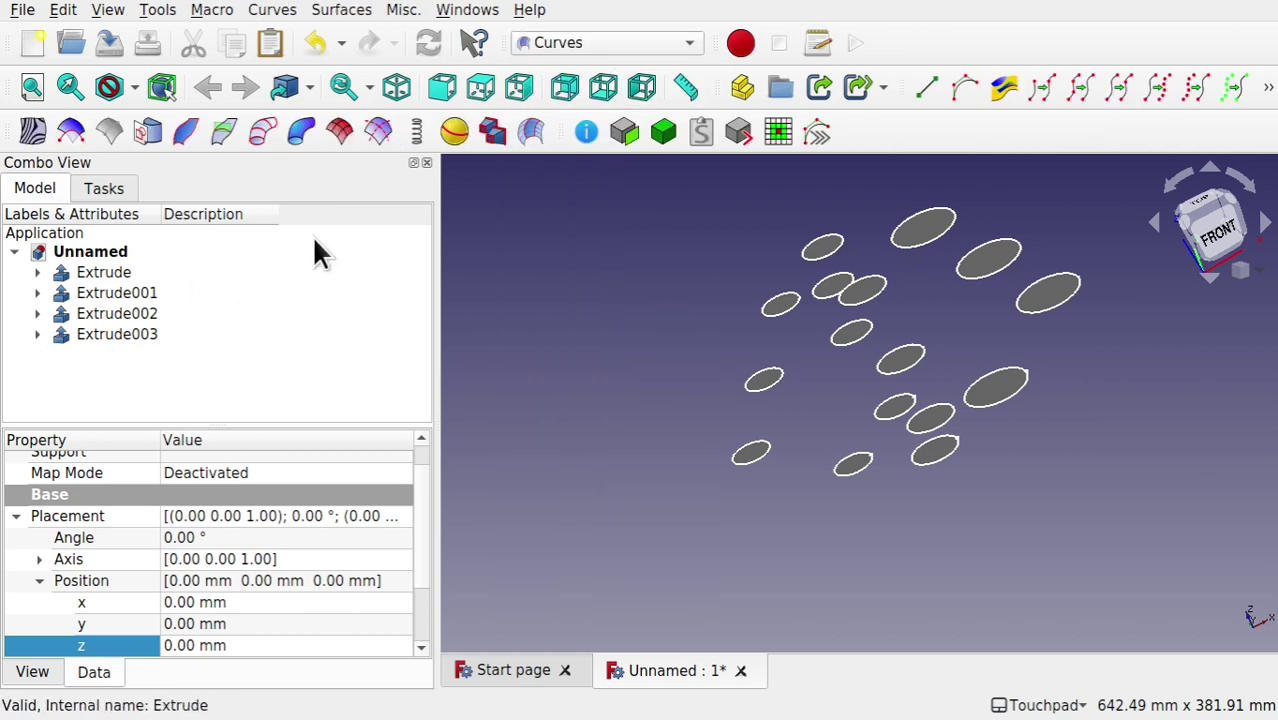
- Create a MultiLoft through Extrude, Extrude001, Extrude002 and Extrude003 in that order
left_click(104, 273)
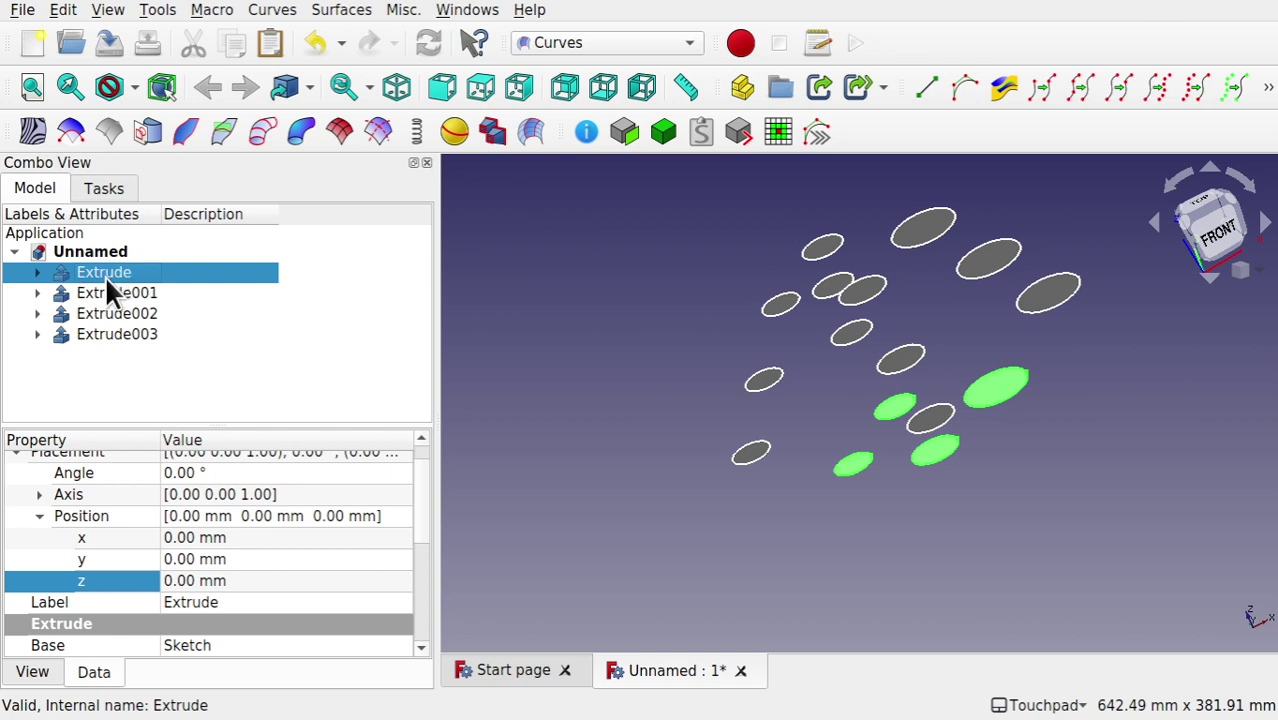
left_click(121, 292, "ctrl")
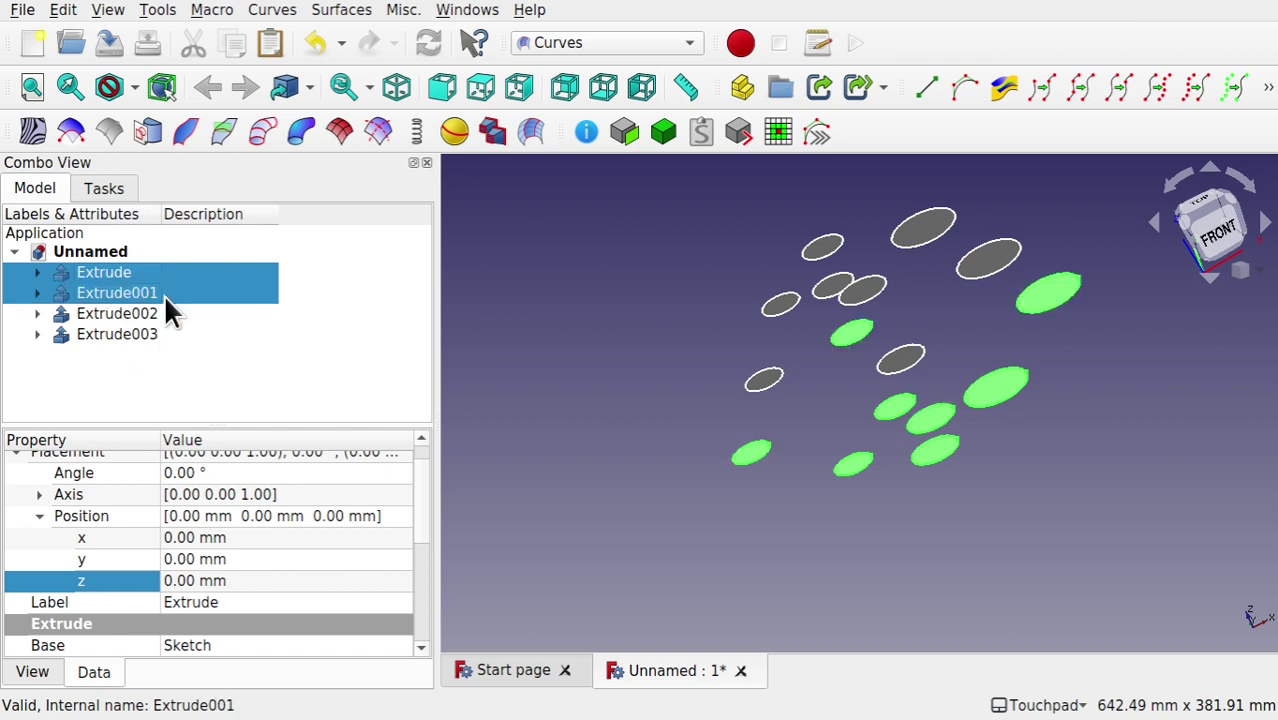
left_click(120, 313, "ctrl")
left_click(118, 334, "ctrl")
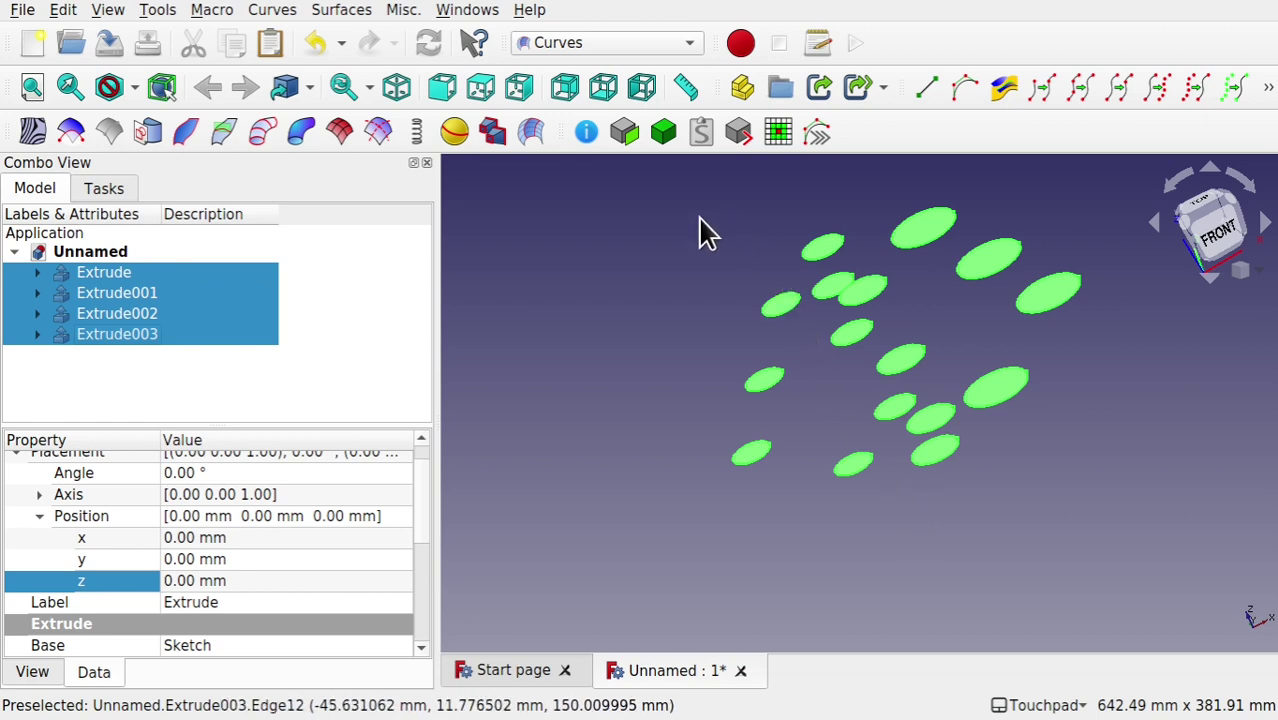
left_click(492, 131)
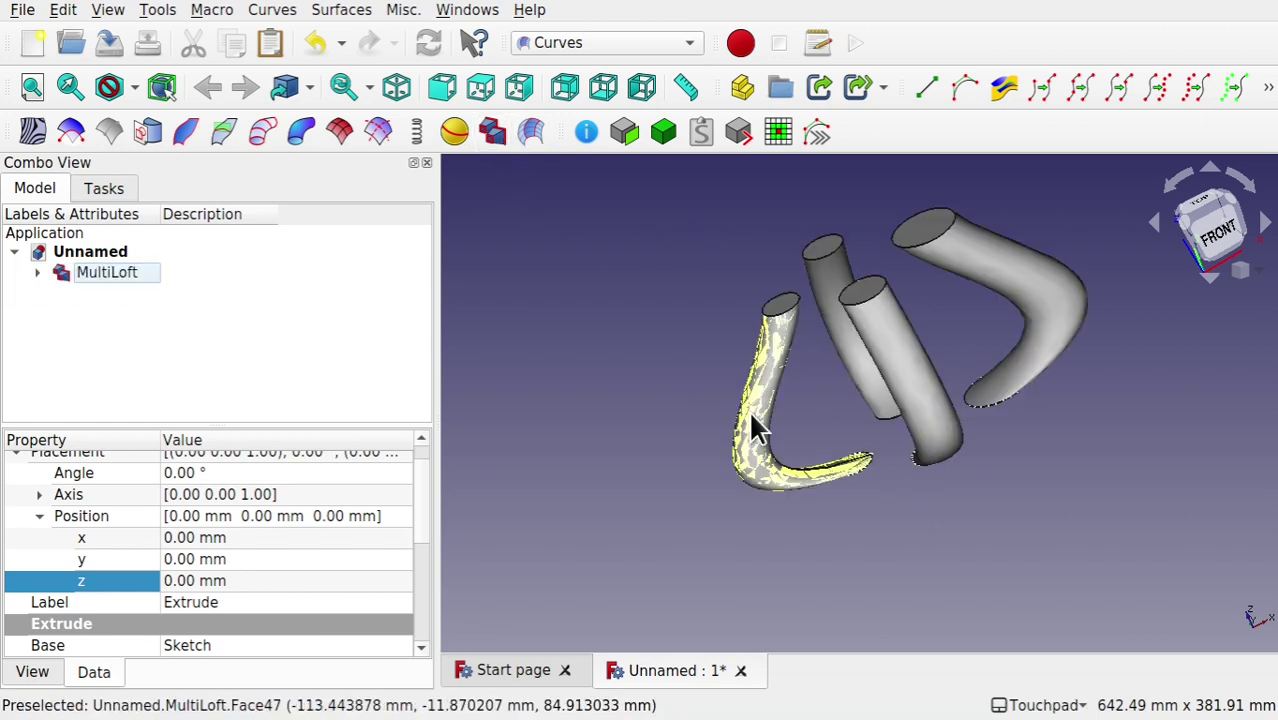
middle_click_drag(847, 417, 876, 398)
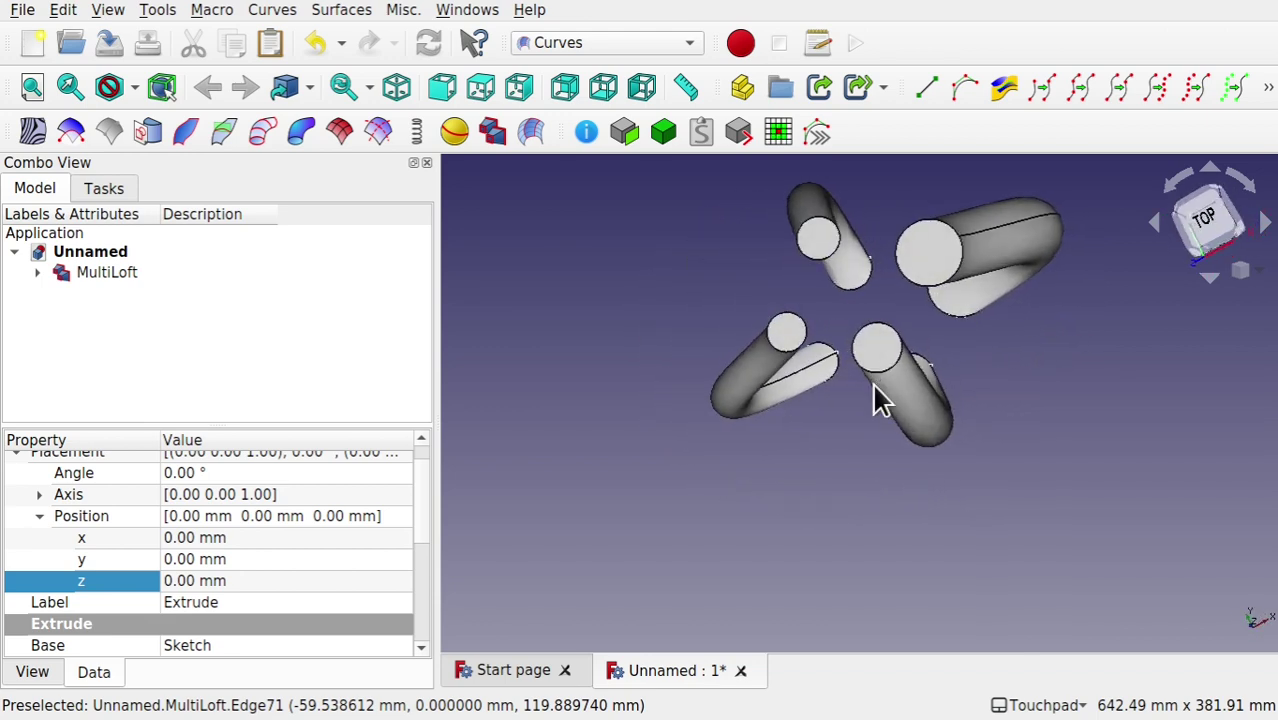
- Open Sketch001 under the MultiLoft's Extrude001 and delete its large circle on the horizontal axis and the lower circle on the vertical axis
left_click(38, 272)
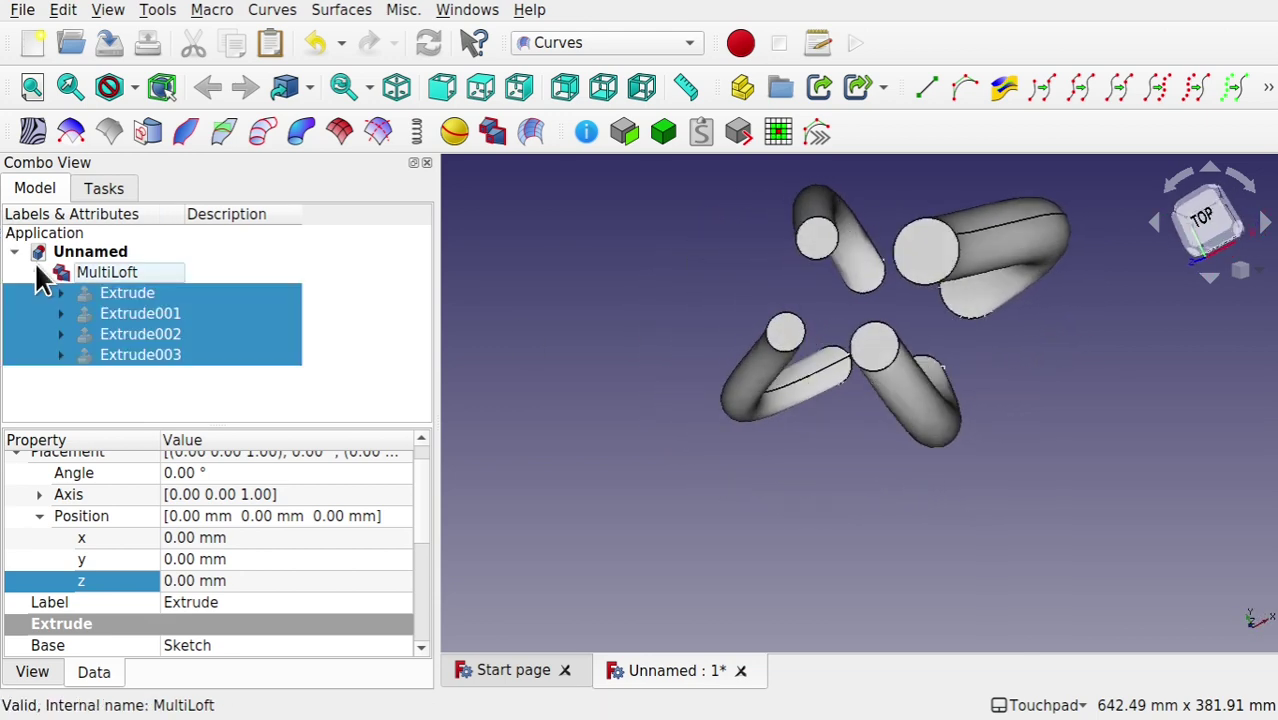
left_click(61, 313)
double_click(141, 334)
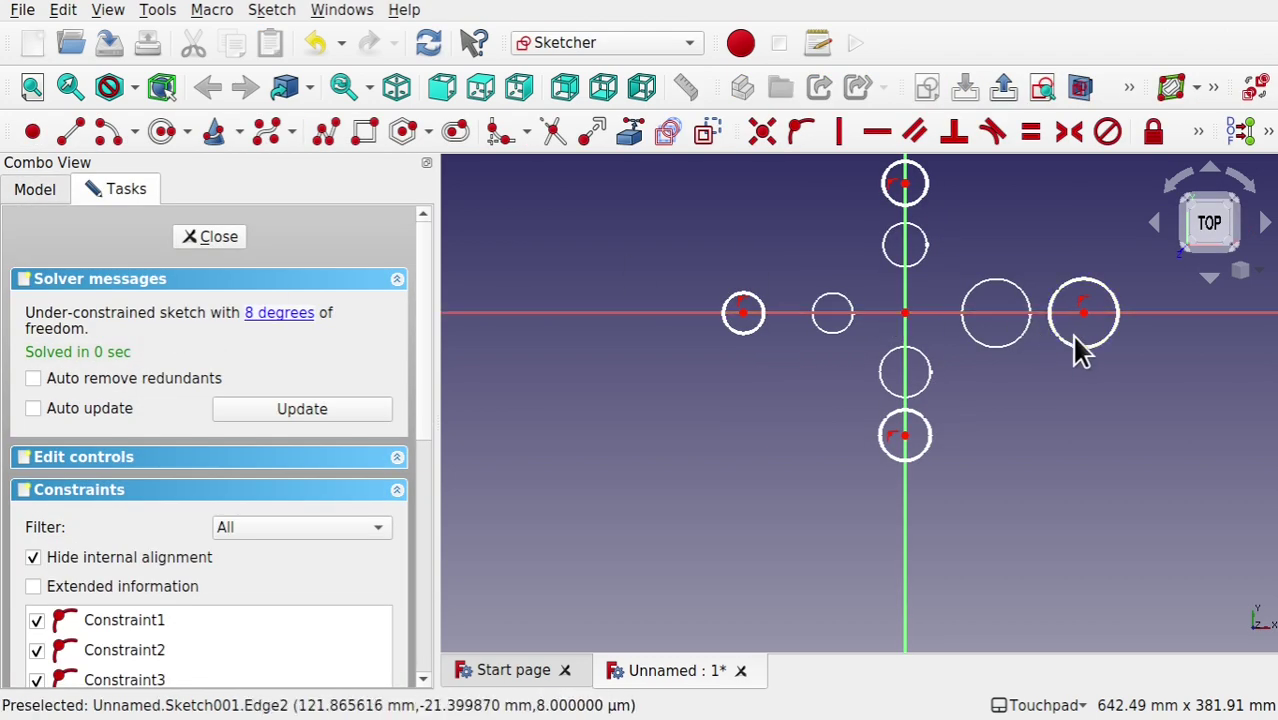
left_click(1073, 339)
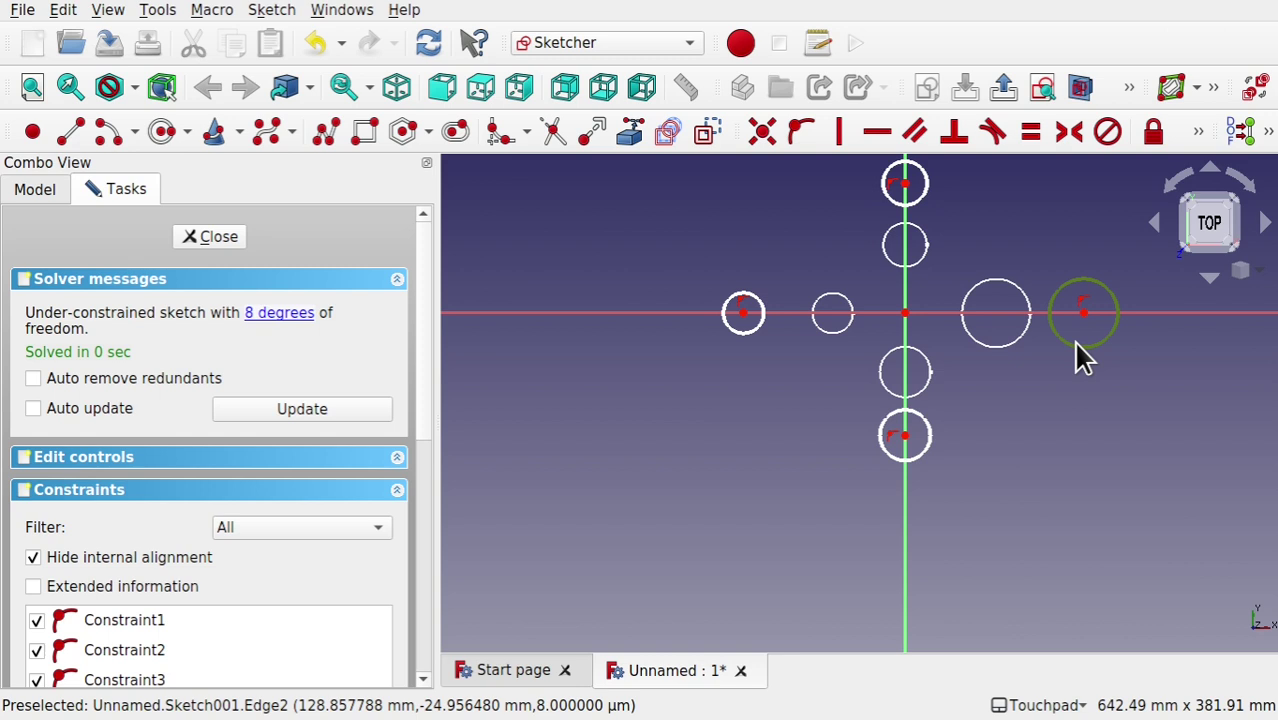
key("Delete")
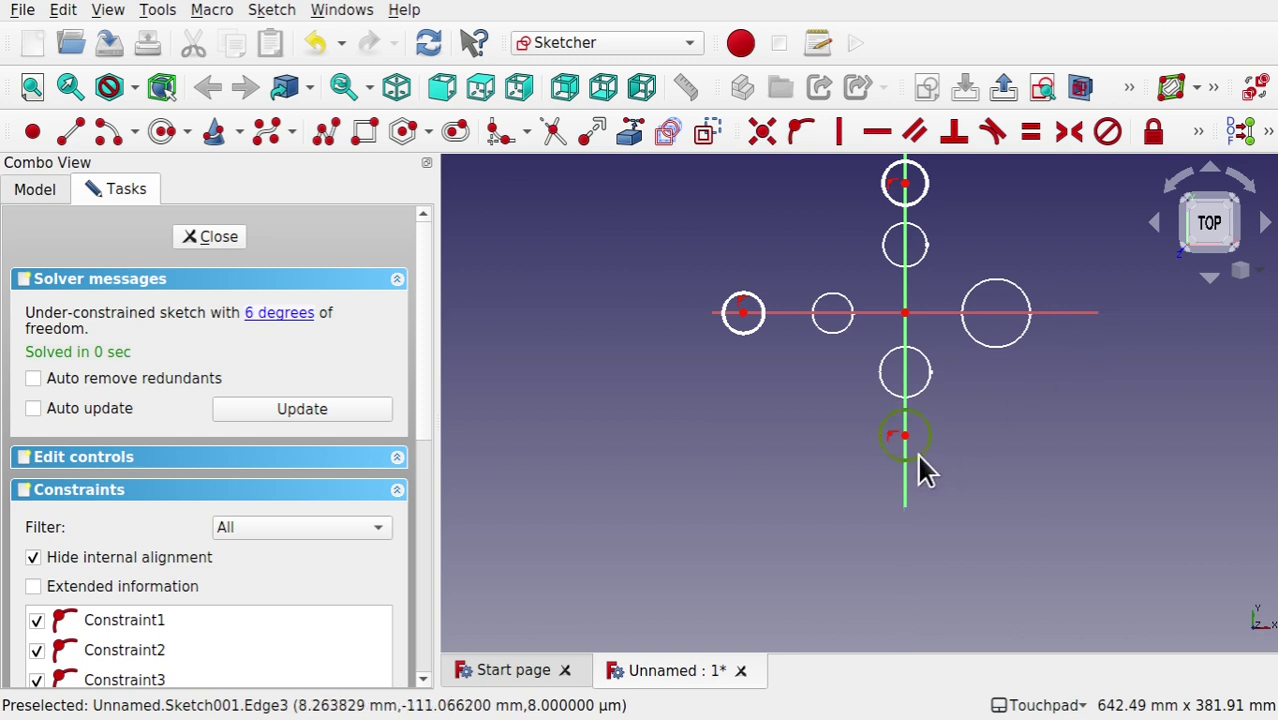
key("Delete")
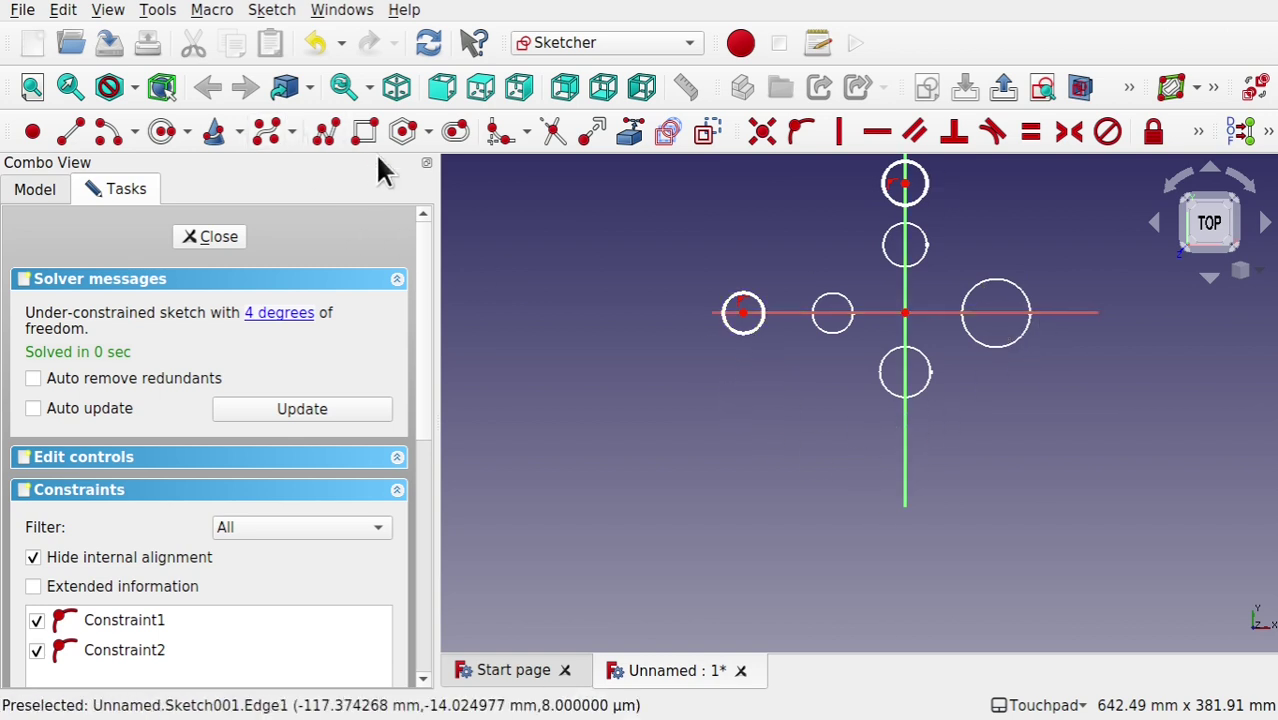
- Draw a larger circle below-left of the origin and one of about 15 mm radius below-right of it in Sketch001, then finish editing
left_click(159, 131)
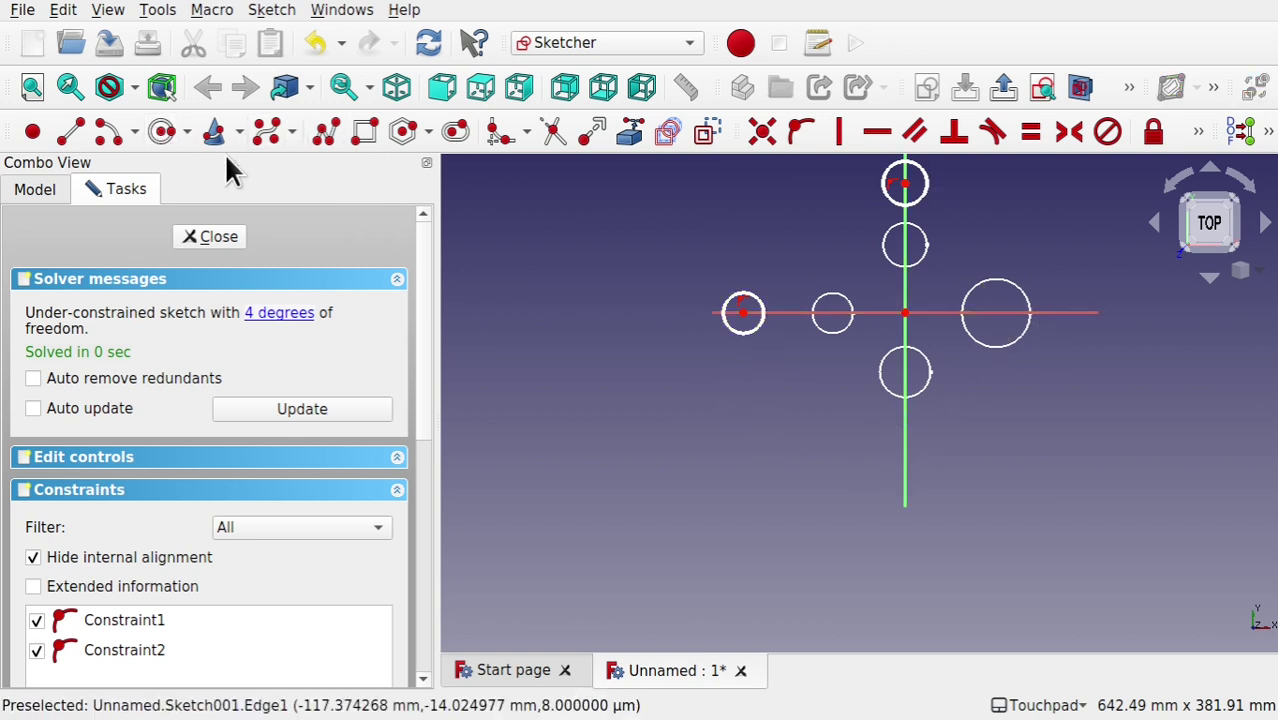
left_click(835, 416)
left_click(871, 410)
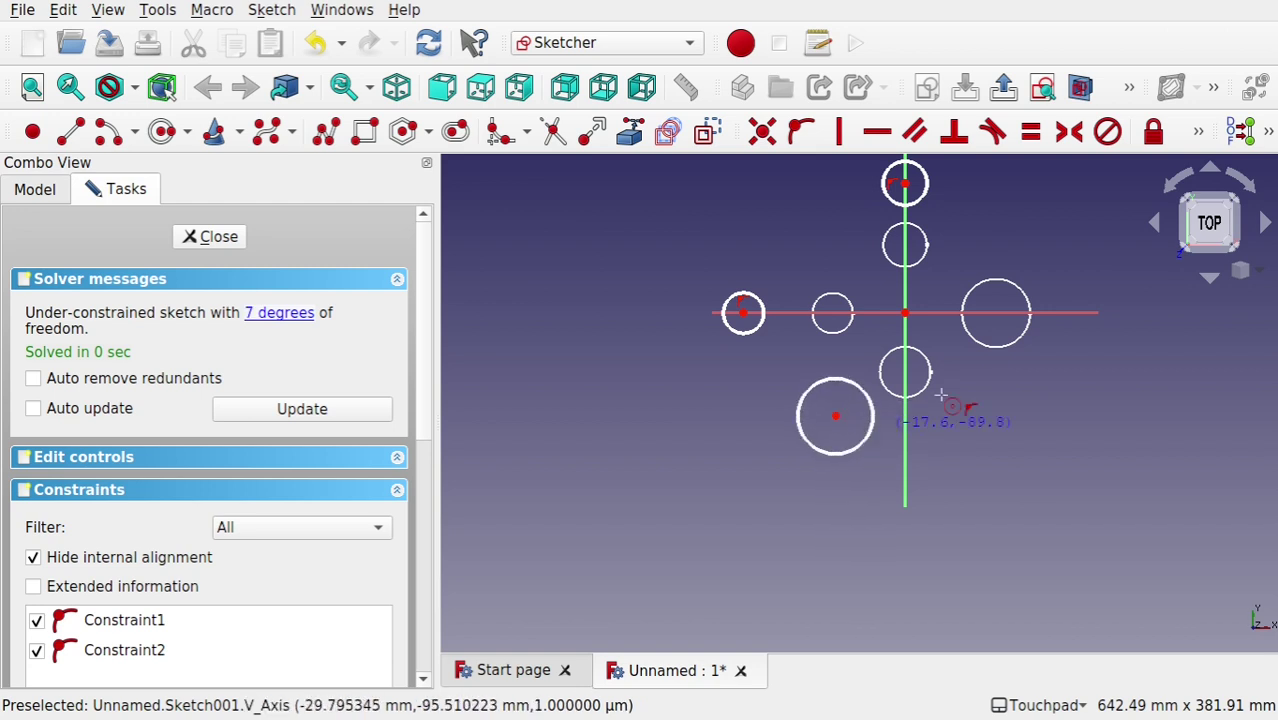
left_click(1035, 338)
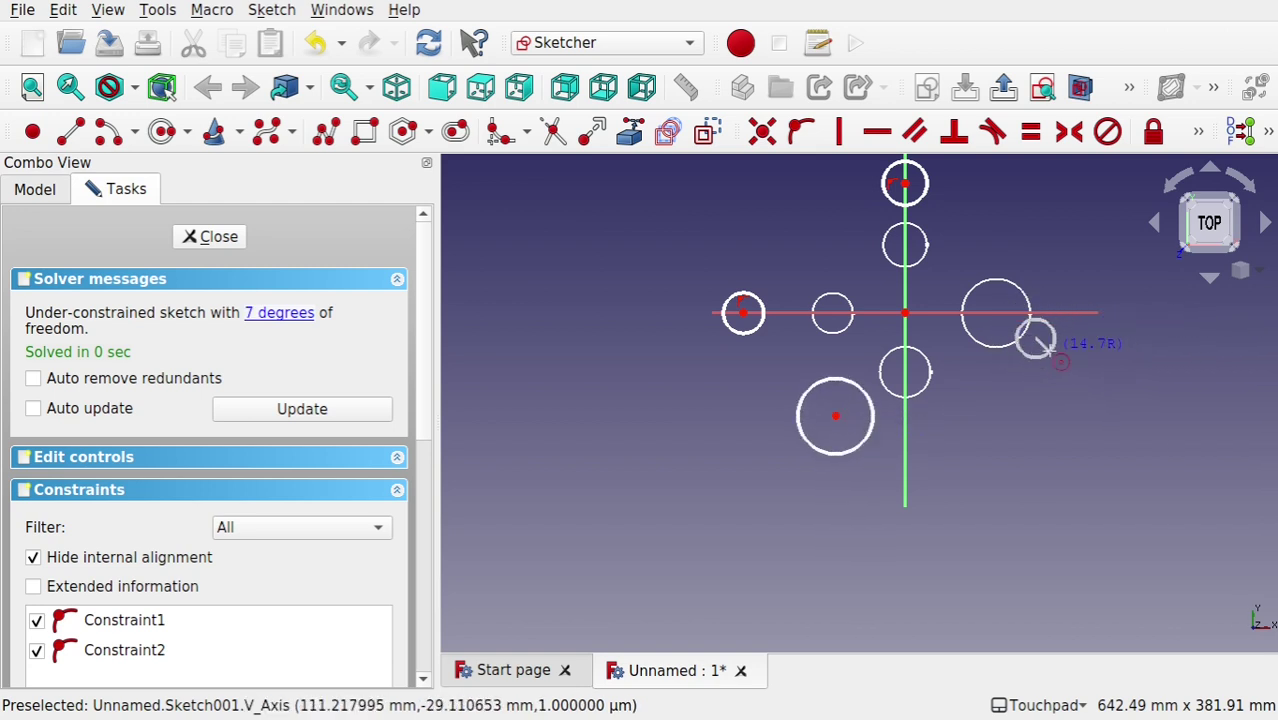
left_click(1048, 351)
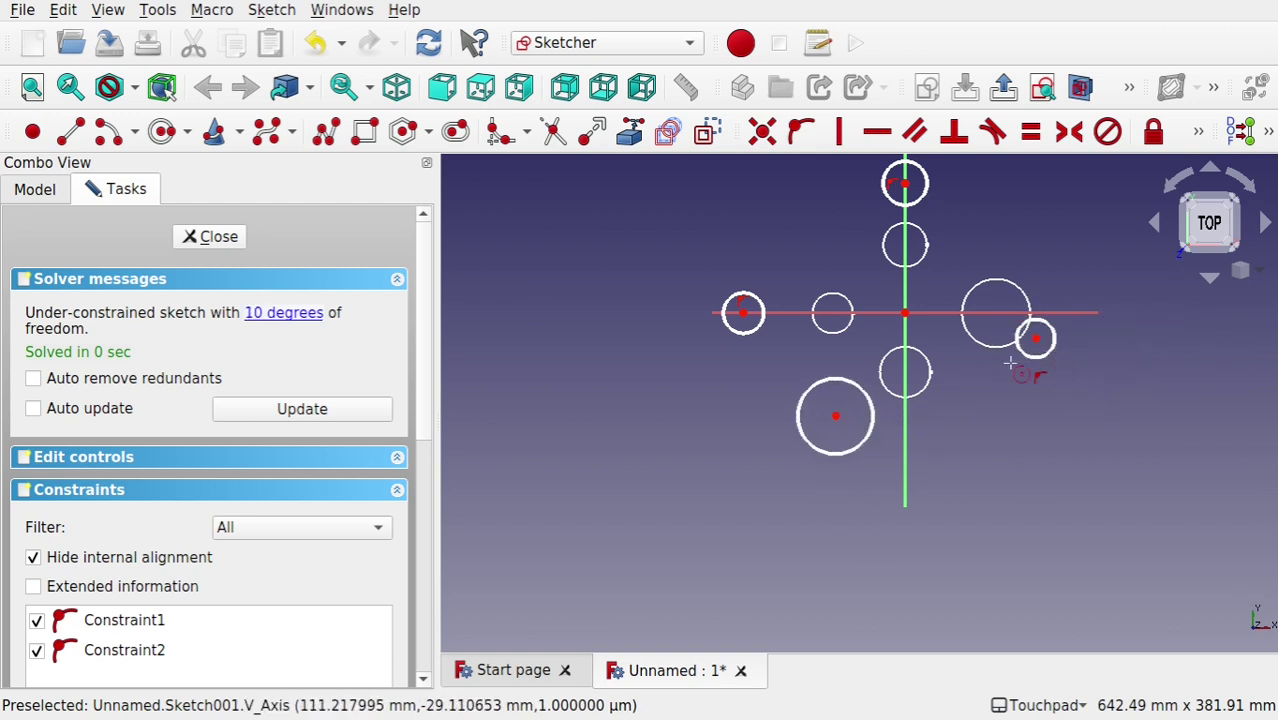
left_click(207, 237)
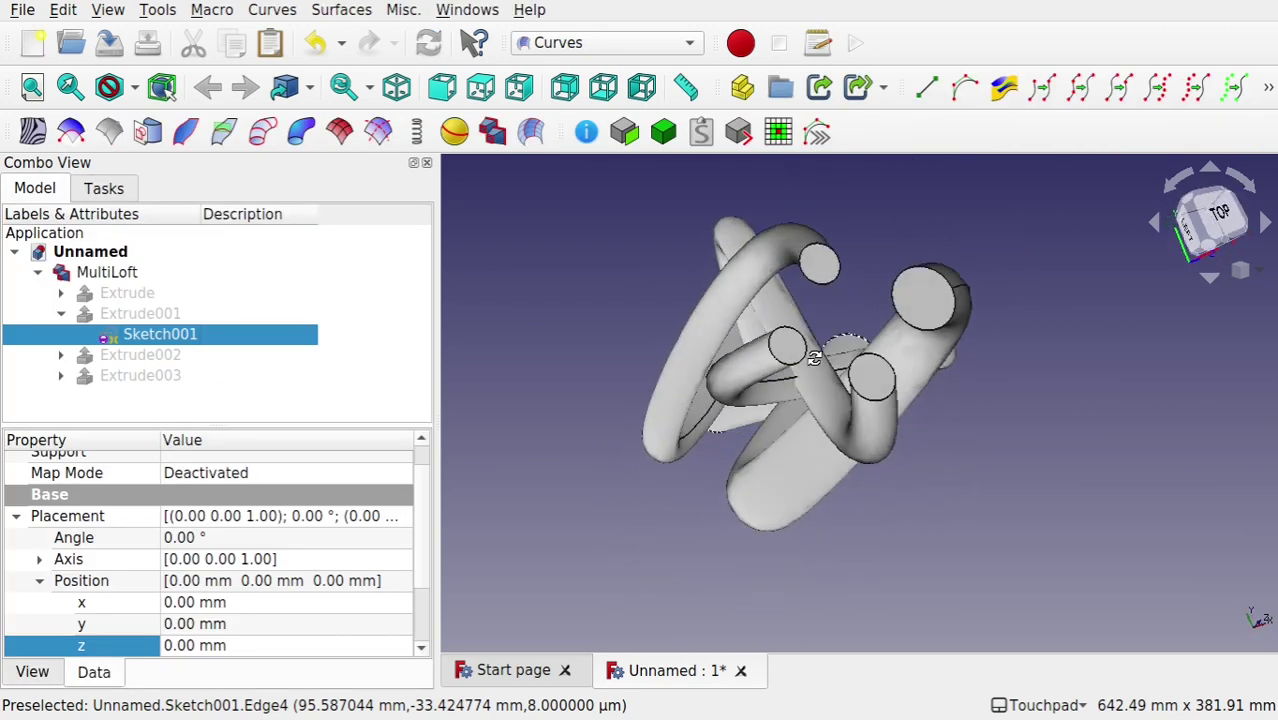
left_click_drag(814, 358, 785, 521, "shift")
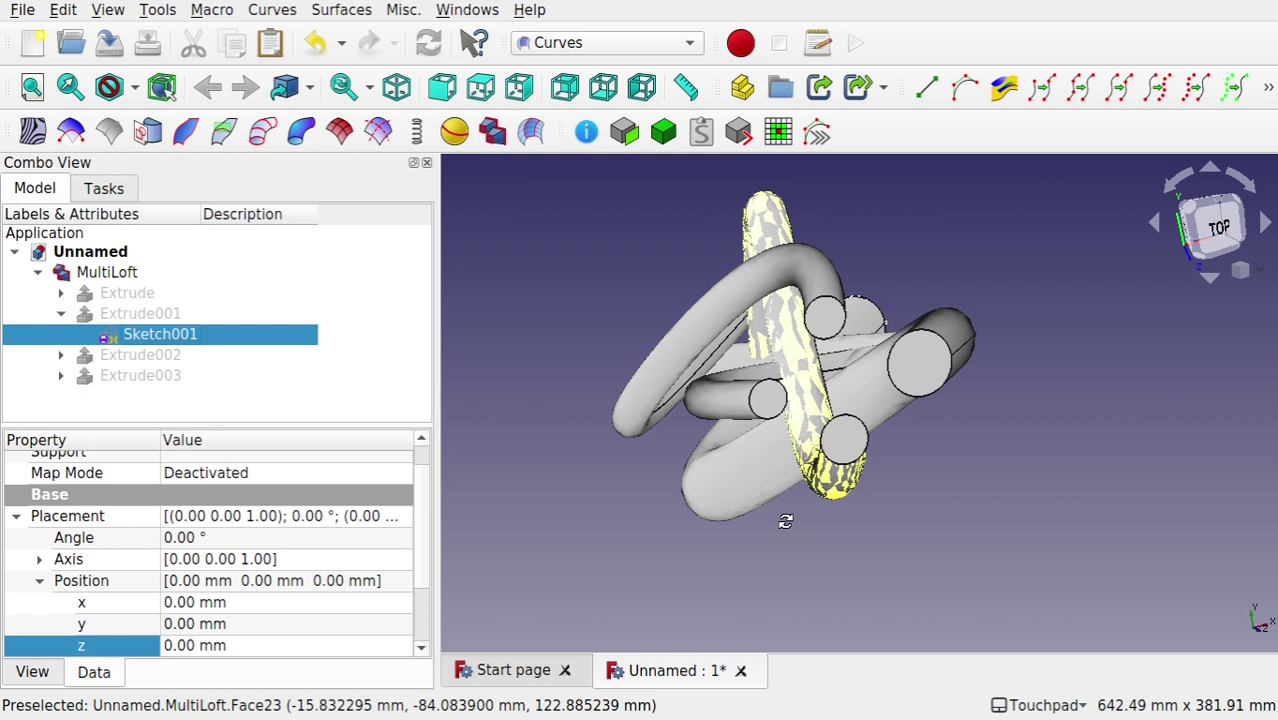
left_click_drag(785, 521, 762, 528, "alt")
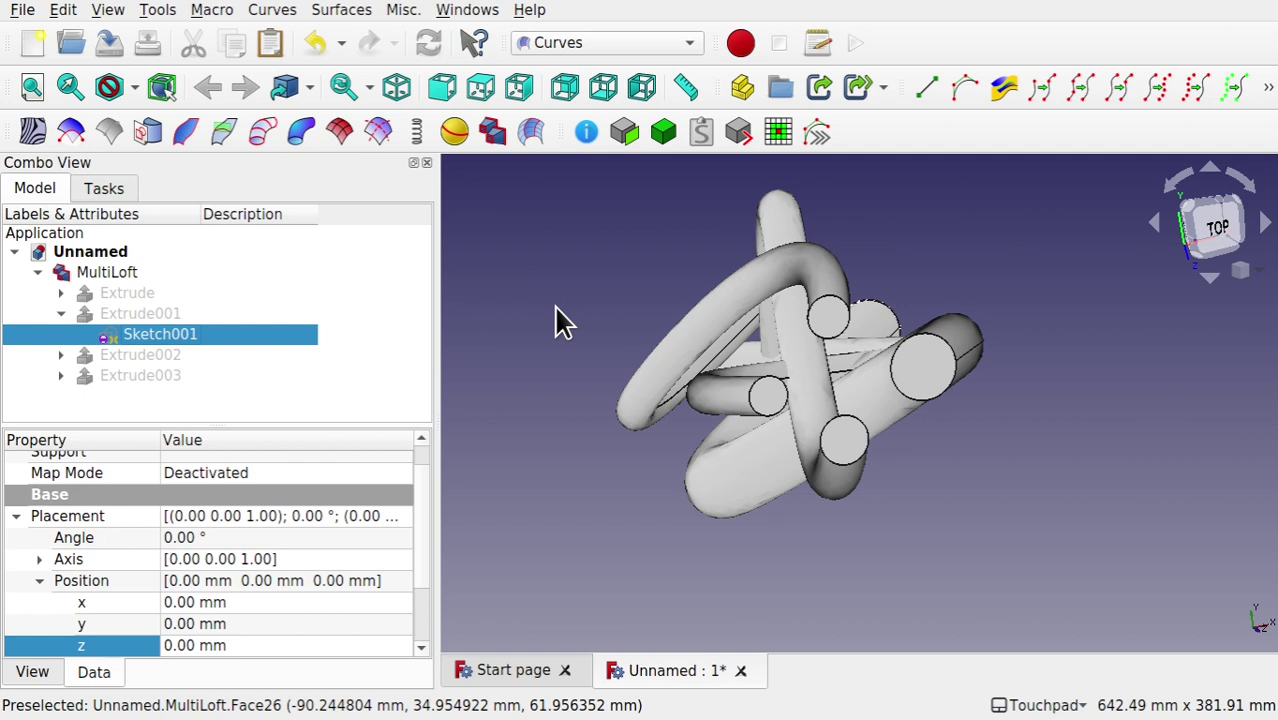
- Delete the MultiLoft and all four extrusions, keeping their sketches, and select the original sketch
left_click(118, 270)
key("Delete")
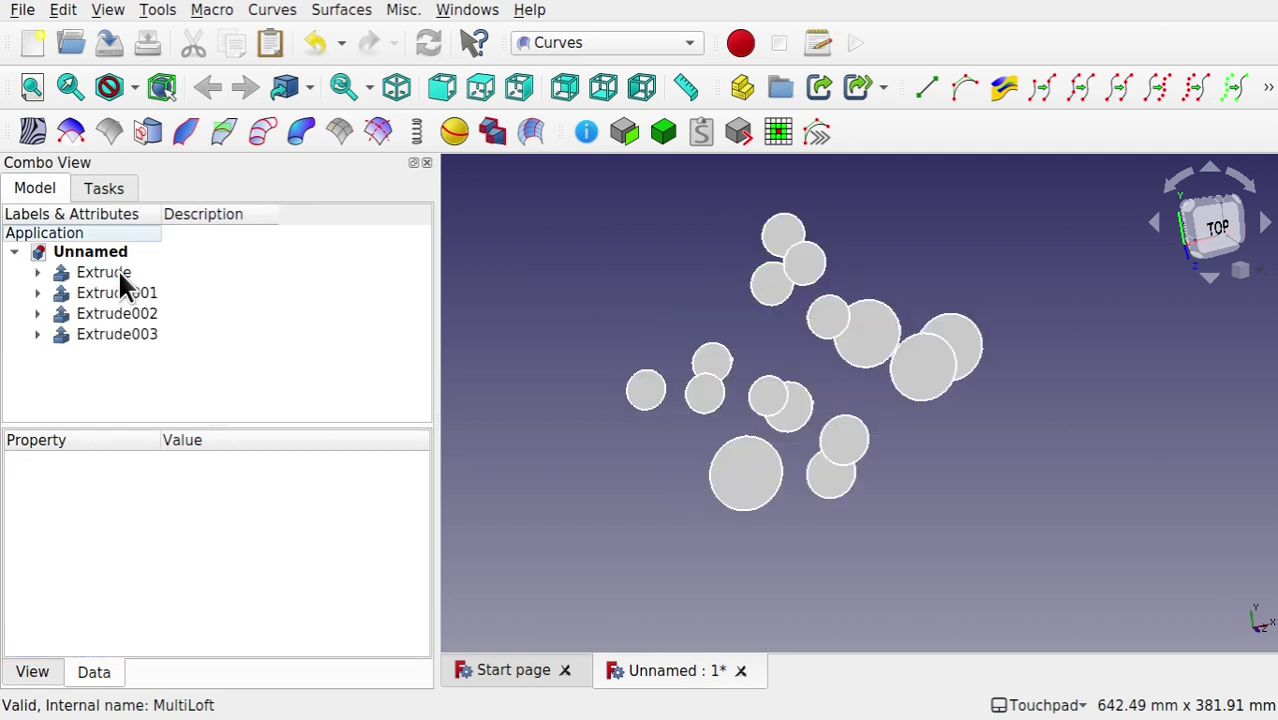
left_click(118, 272)
left_click(123, 326, "shift")
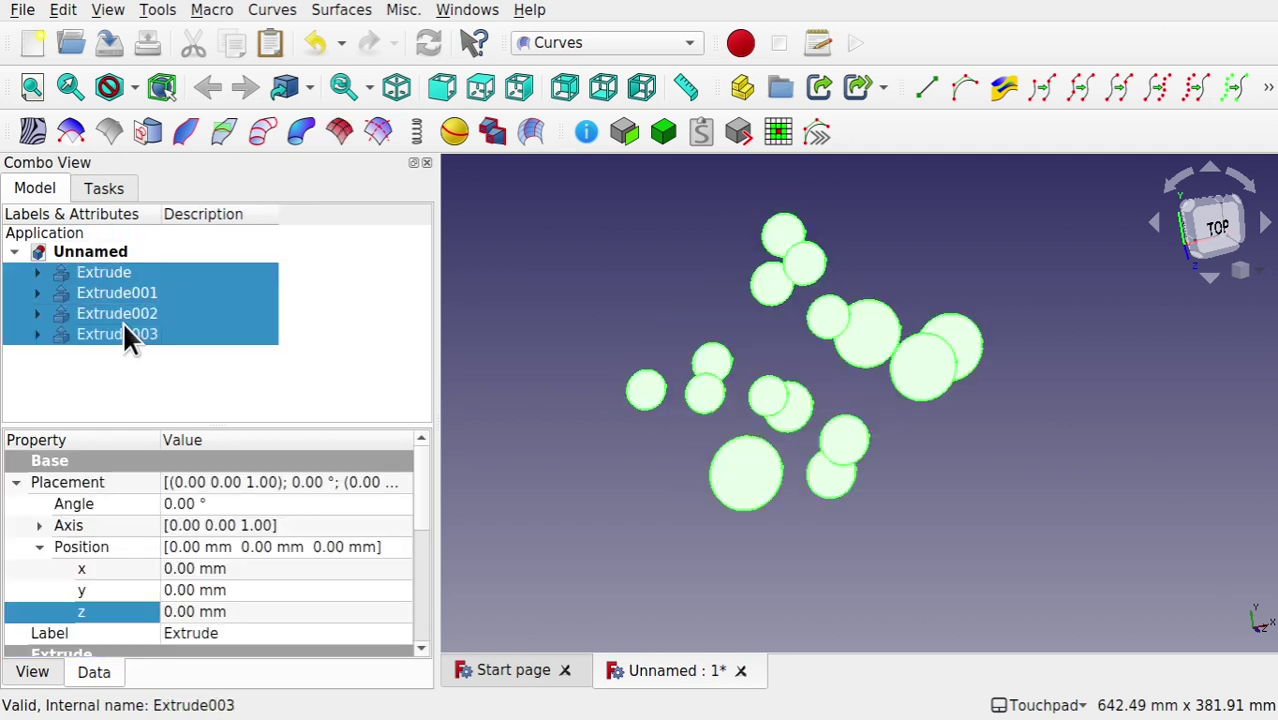
key("Delete")
left_click(90, 270)
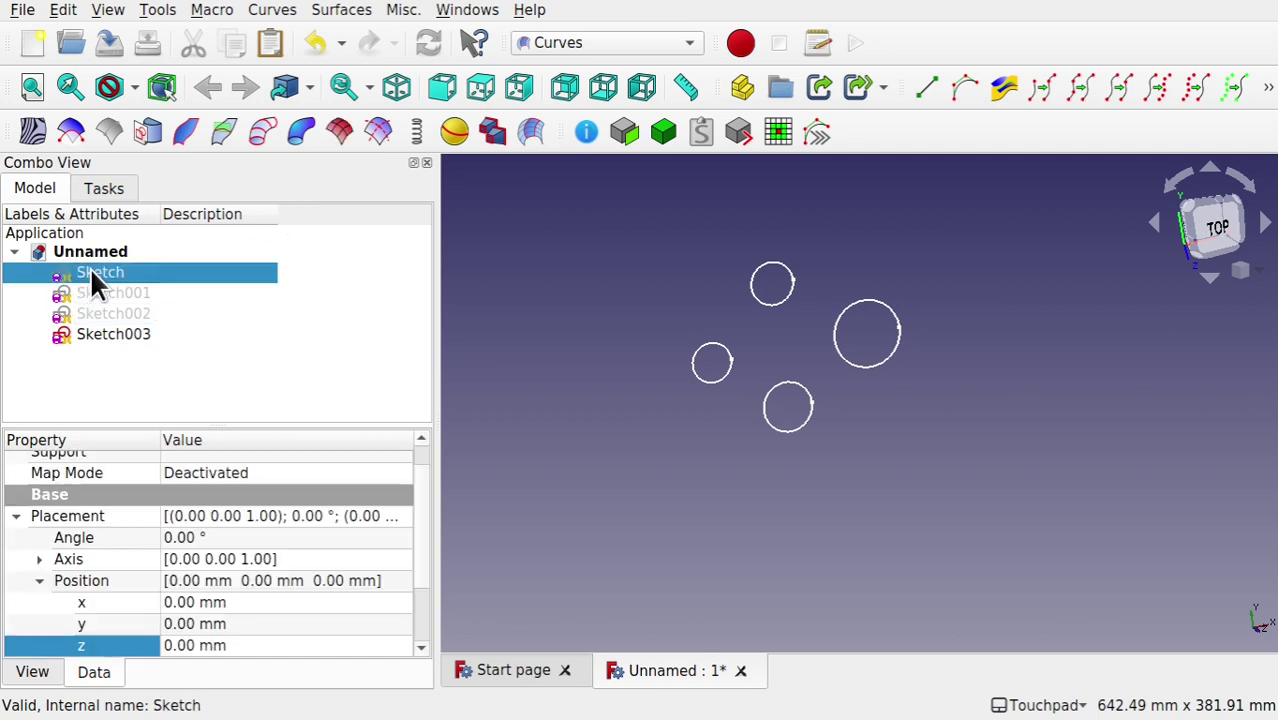
- Delete Sketch001, Sketch002 and Sketch003, and make the original Sketch visible
left_click(128, 332)
left_click(121, 292, "shift")
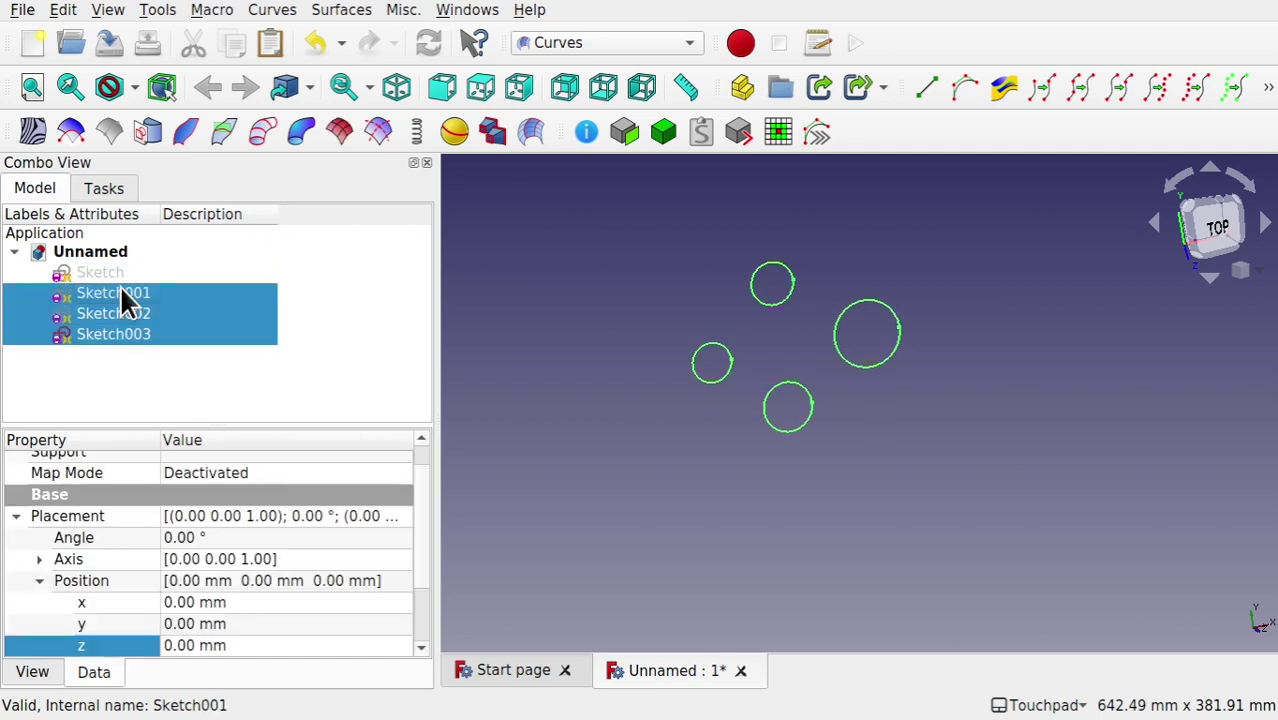
key("Delete")
left_click(107, 273)
key("space")
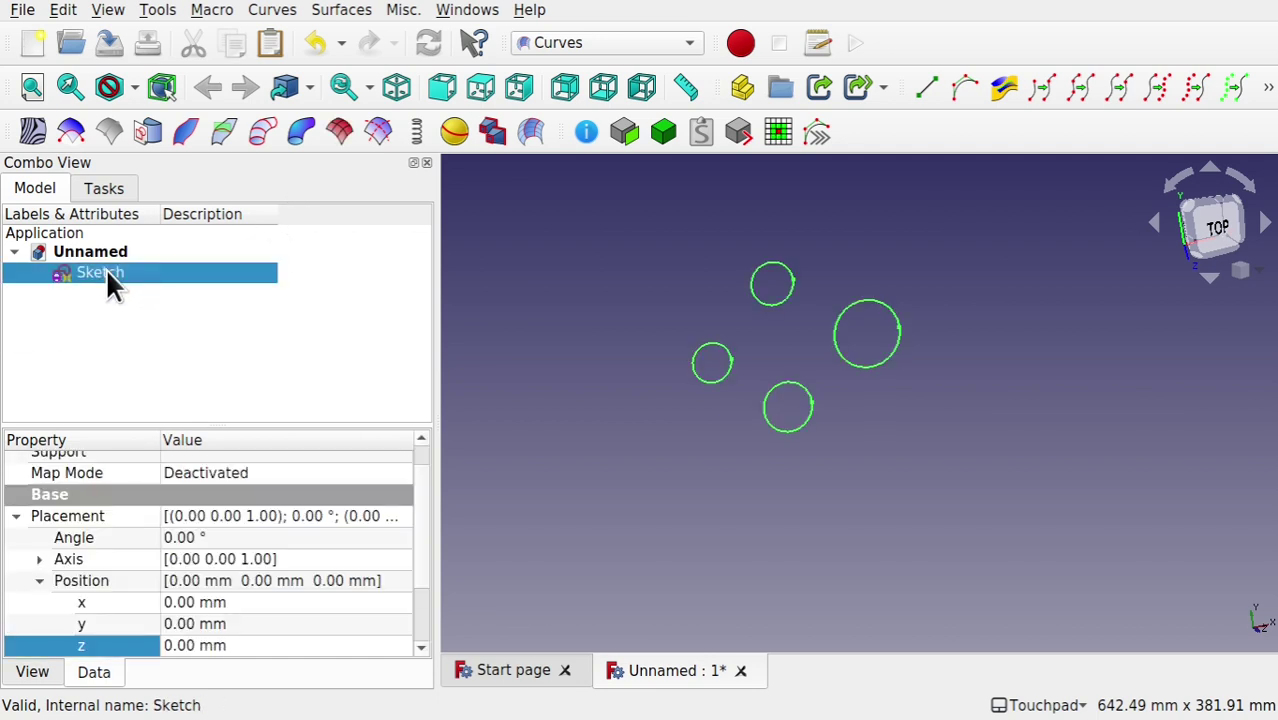
middle_click_drag(727, 342, 813, 330)
key("2")
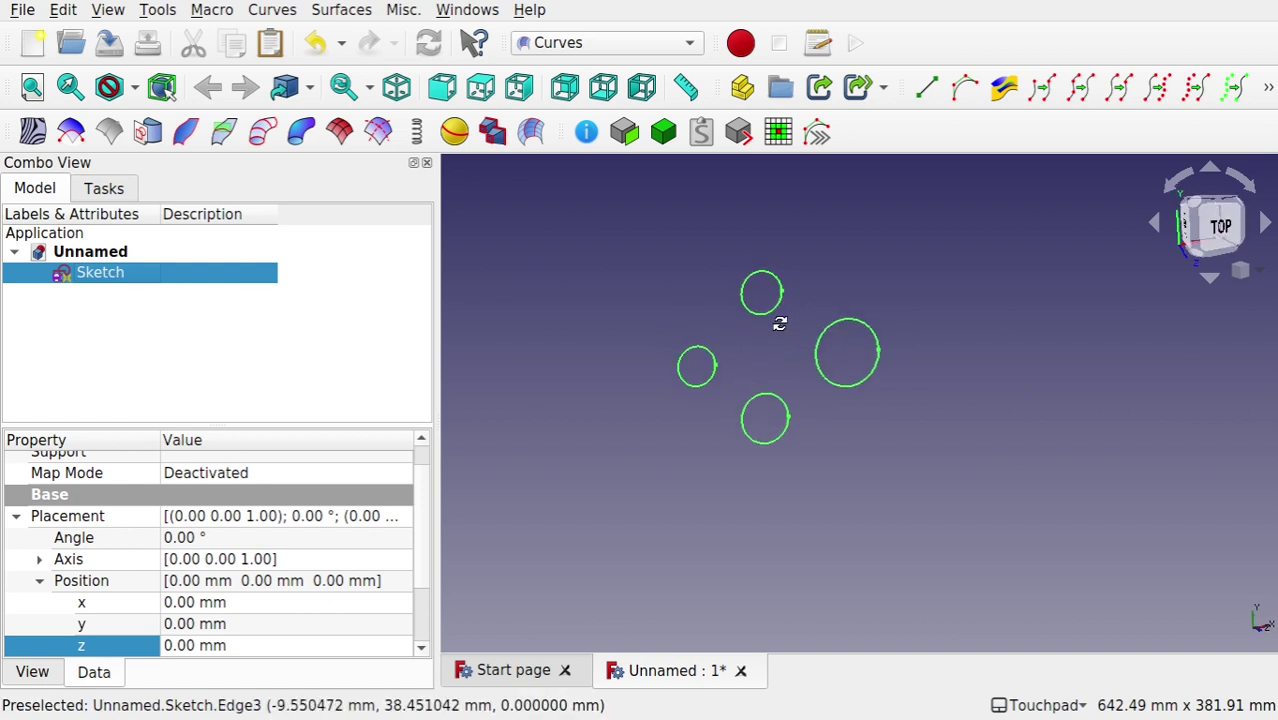
- In Sketch, delete the large circle on the horizontal axis, free the lower circle from the vertical axis and move it up-right, and finish editing
double_click(104, 274)
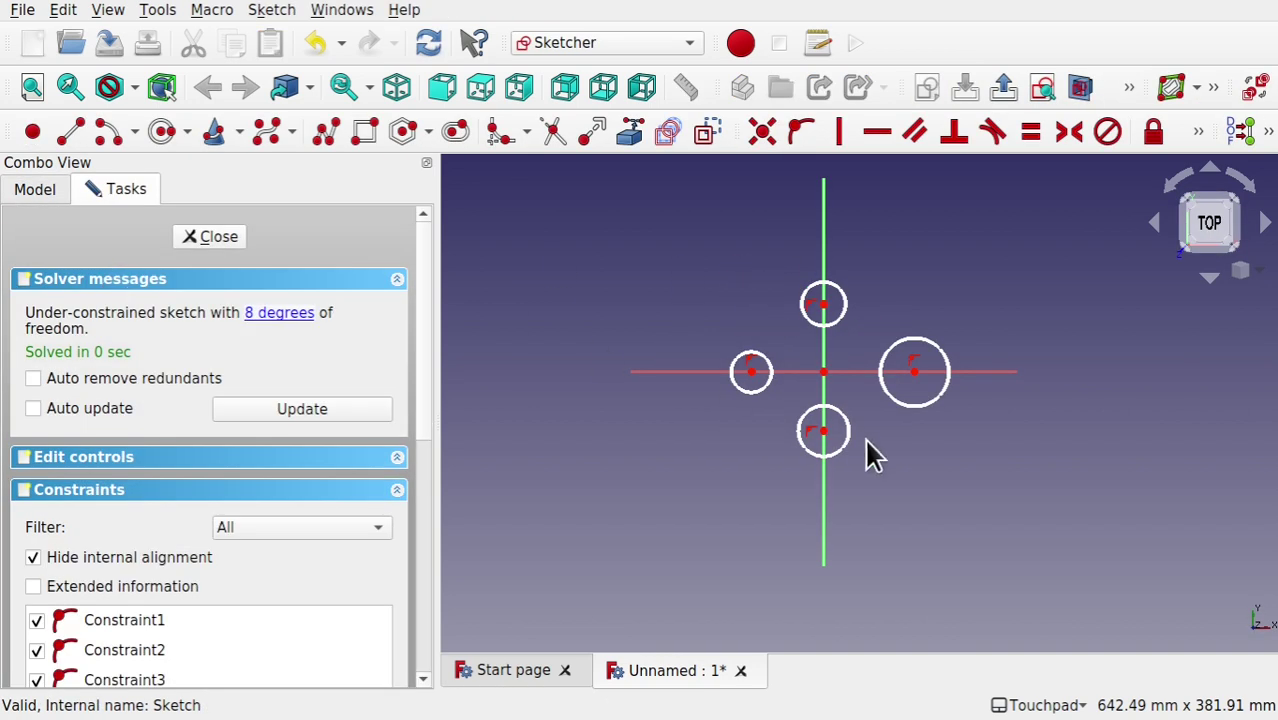
key("Delete")
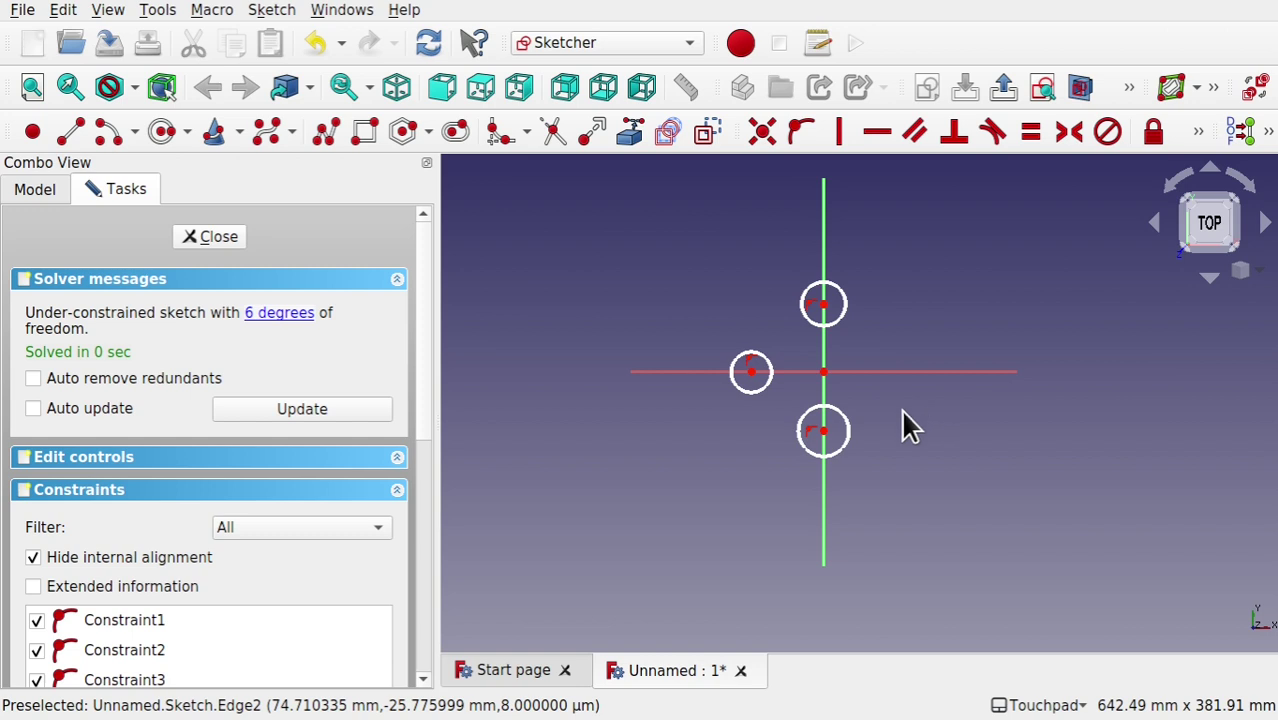
left_click(810, 435)
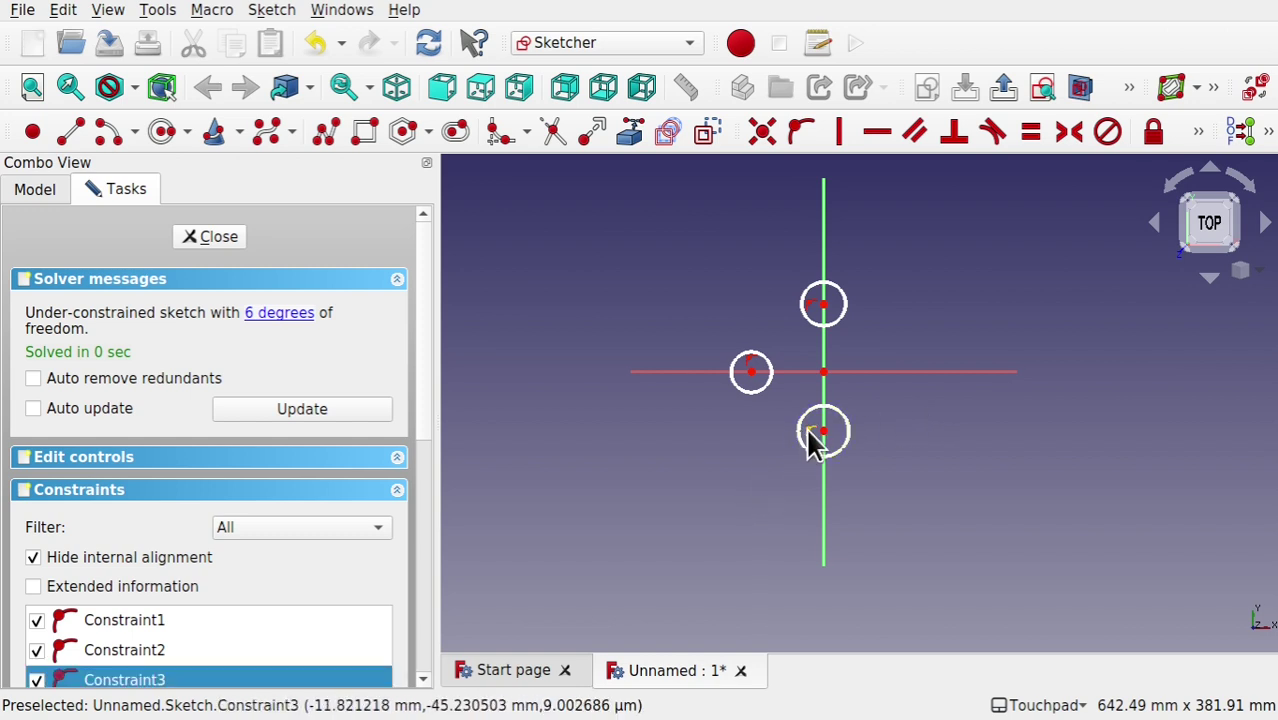
key("Delete")
left_click_drag(821, 432, 878, 418)
left_click(218, 238)
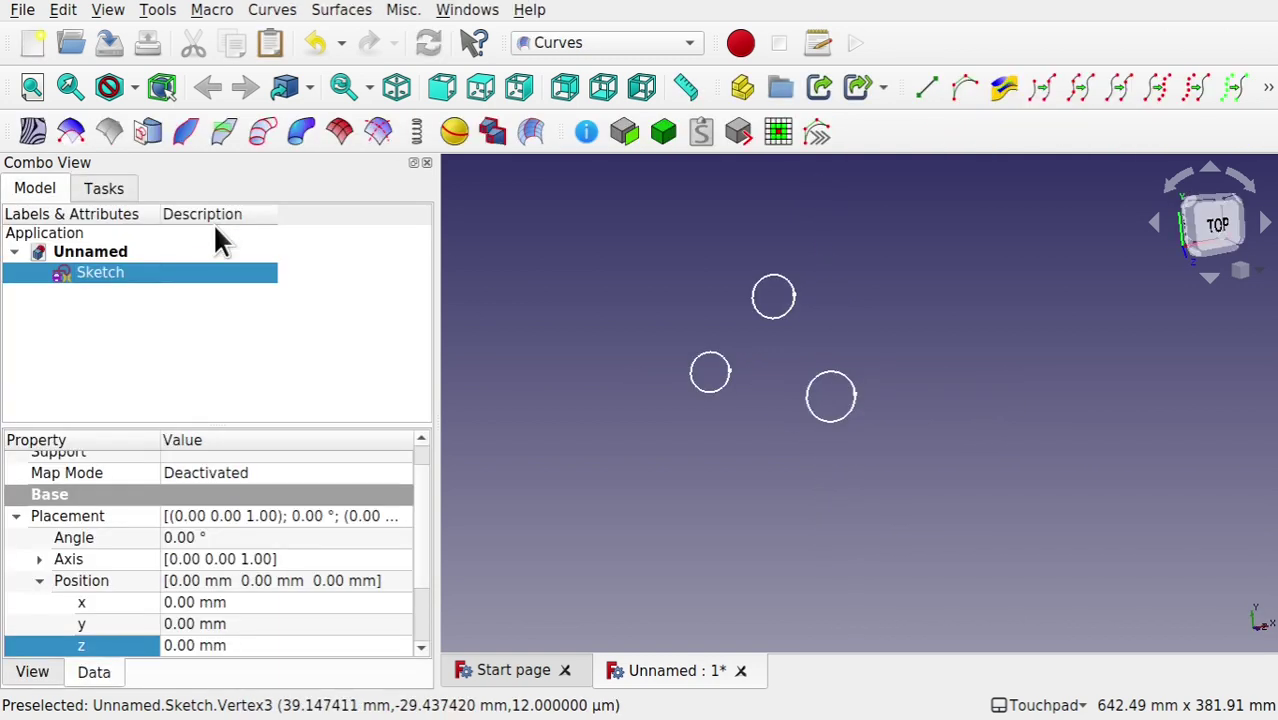
- Extrude the three-circle sketch 0.01 mm along its normal in the Part workbench
middle_click_drag(705, 405, 752, 412)
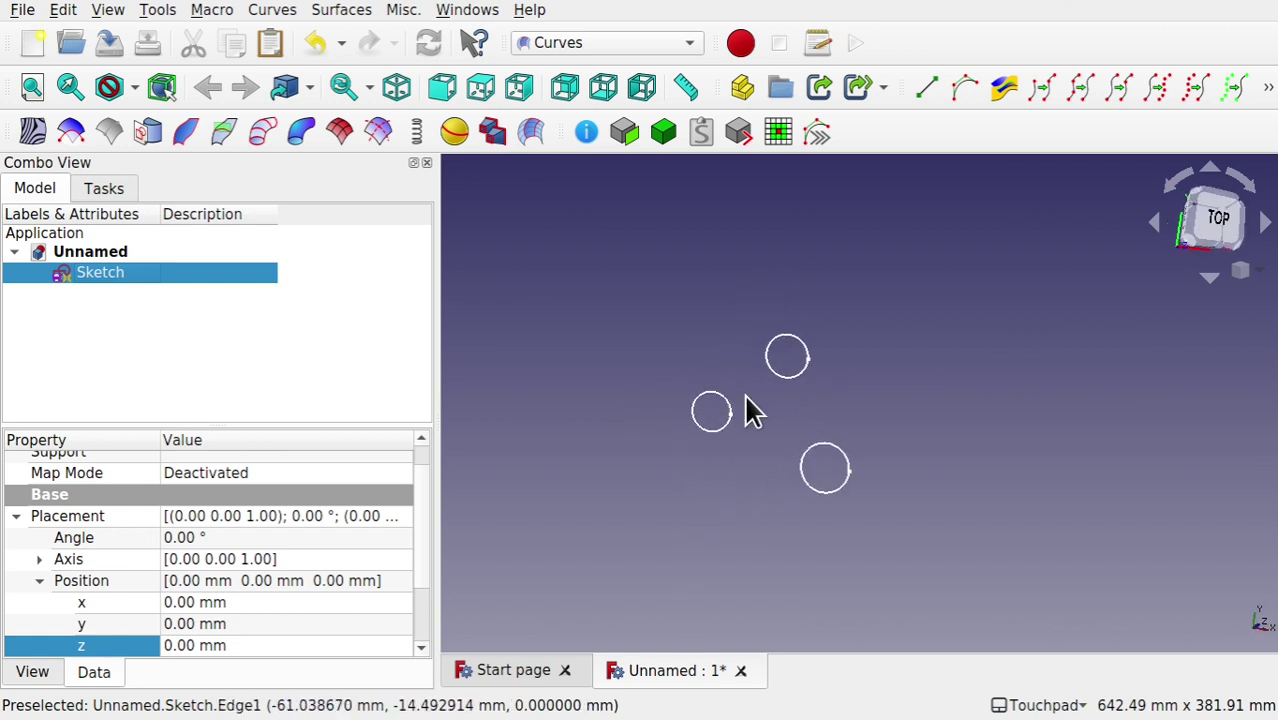
scroll(752, 412, "up", 2)
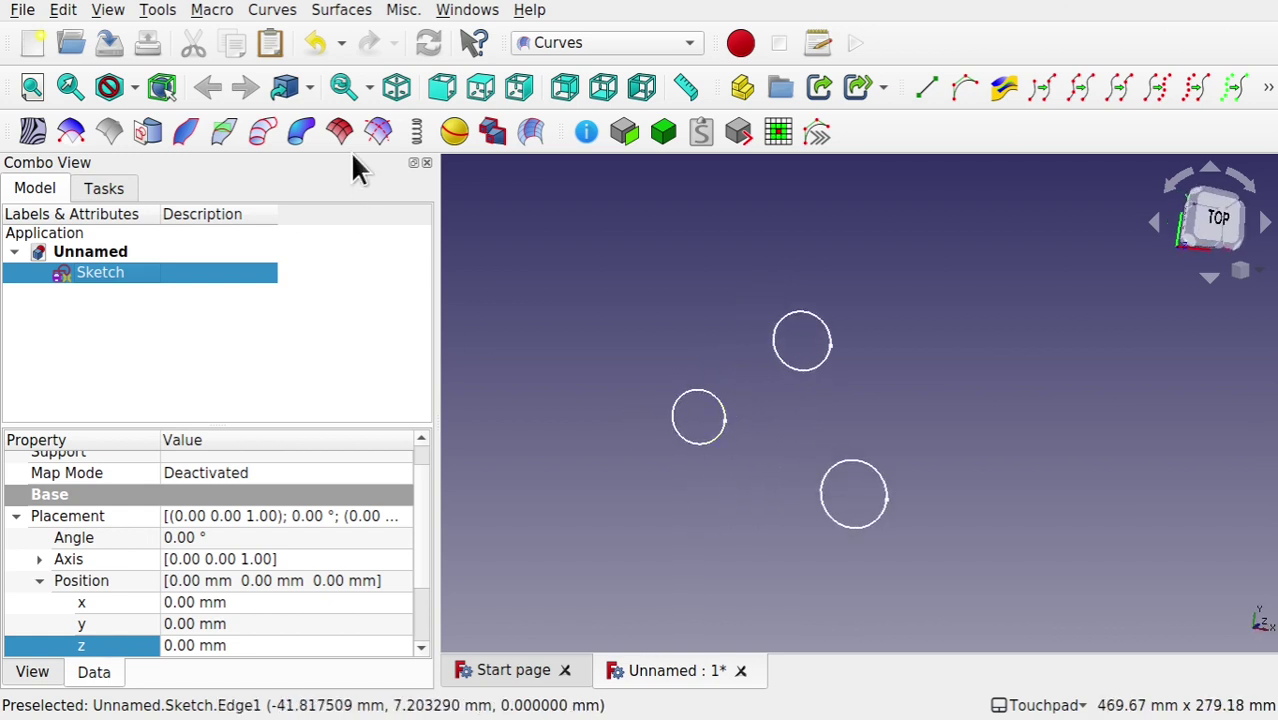
left_click(596, 44)
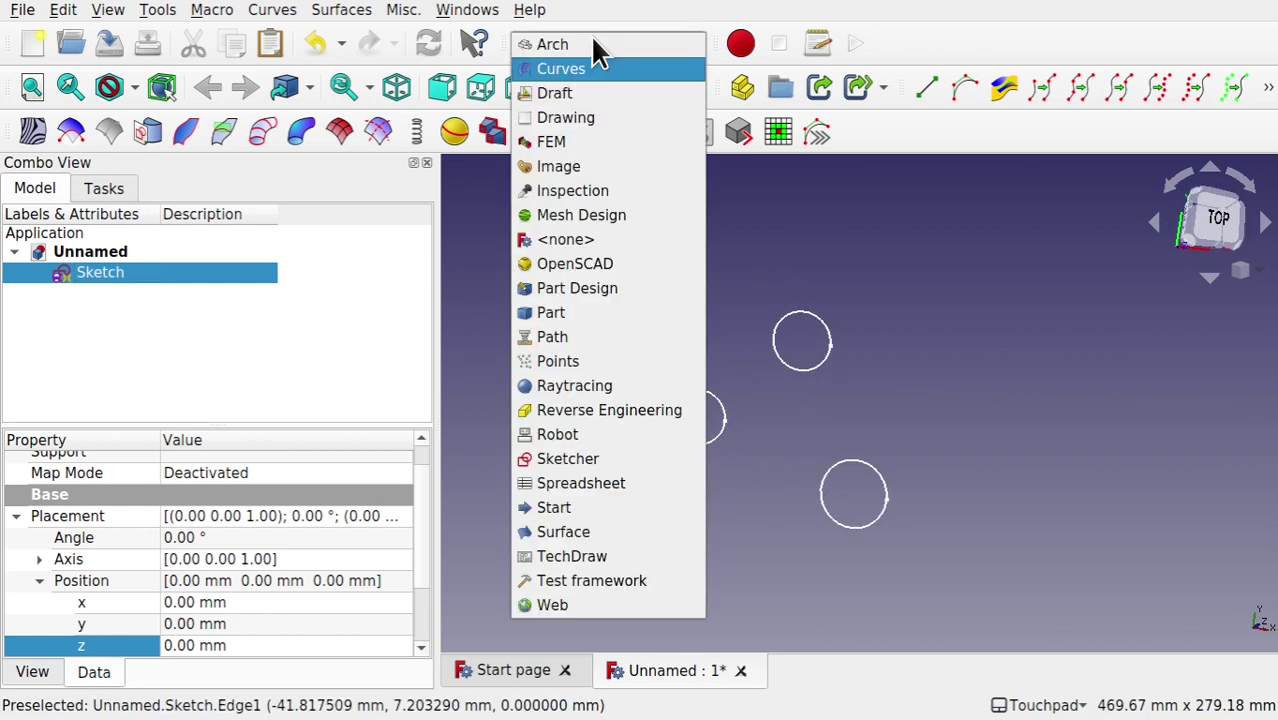
left_click(553, 312)
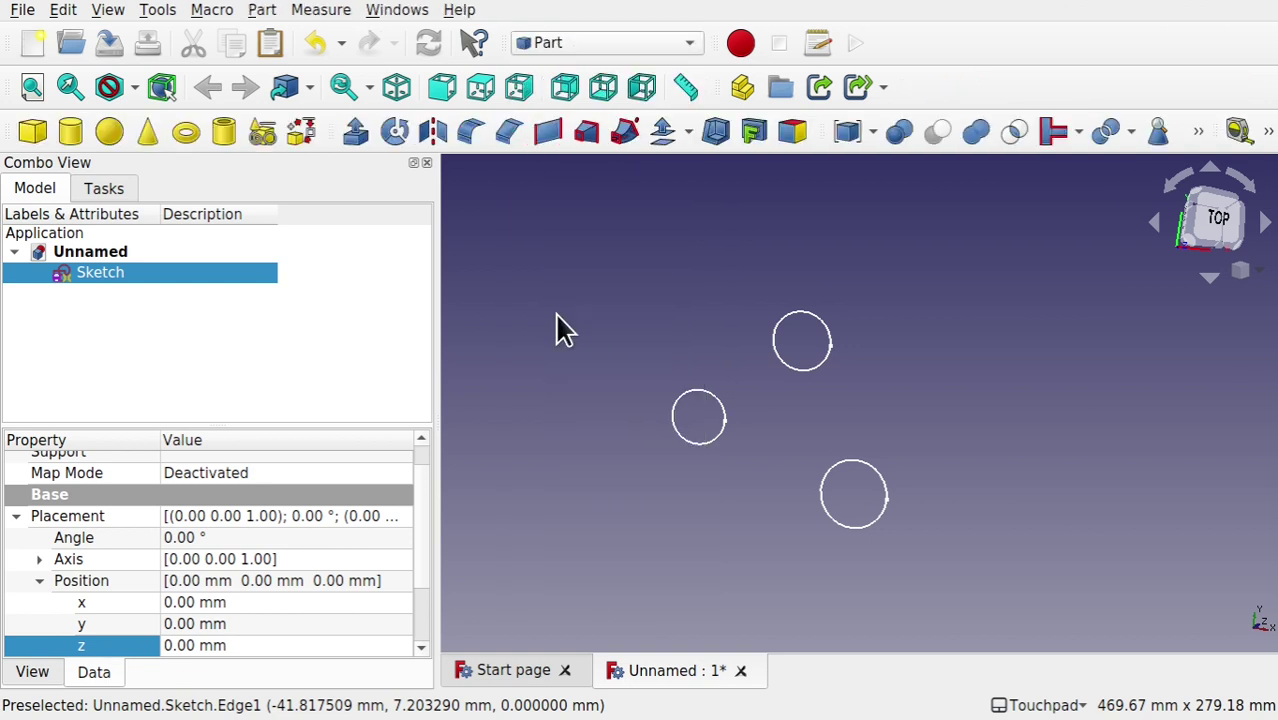
left_click(356, 135)
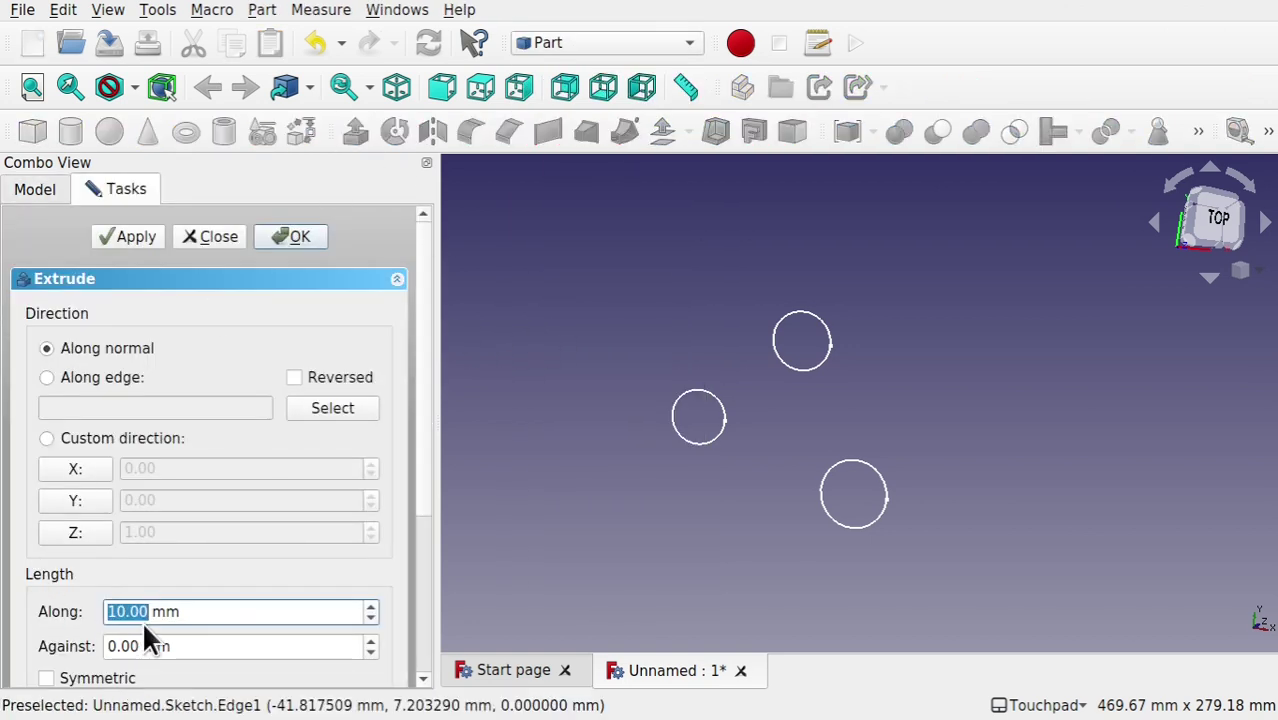
type("0.")
key("Return")
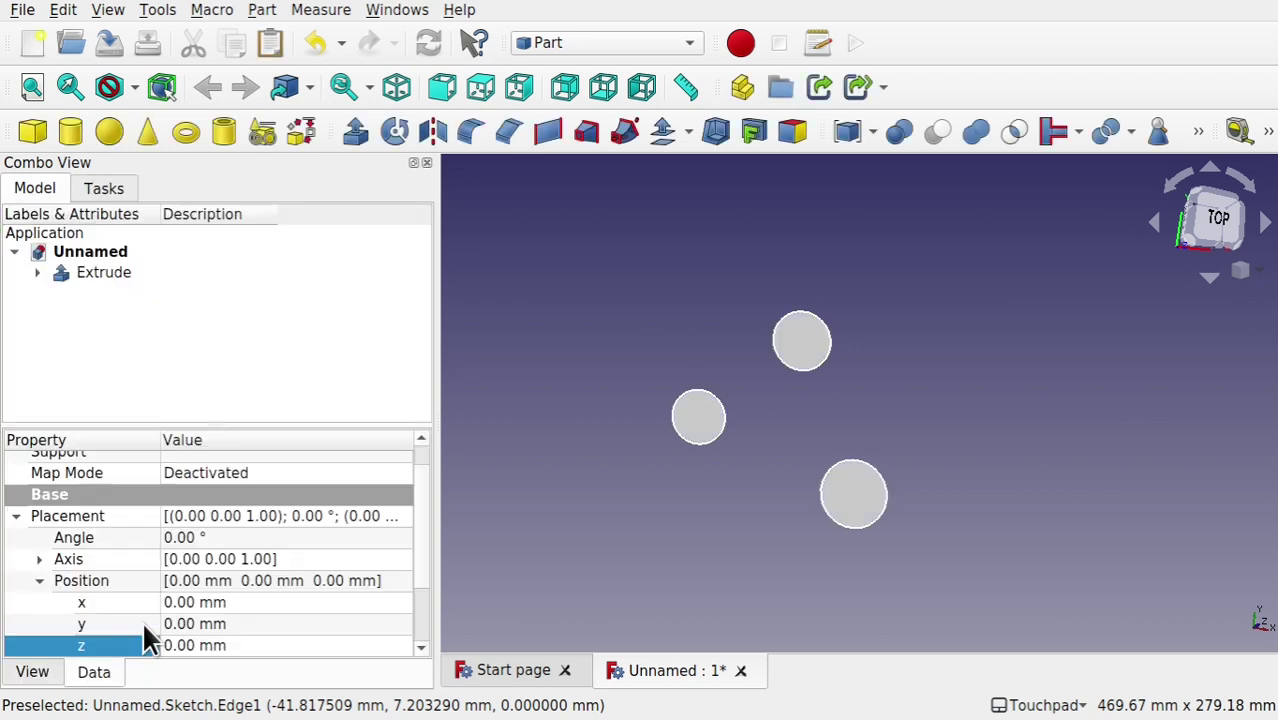
- Create a Draft polar array of the extrusion with 4 elements over 360°, centred approximately on the origin
left_click(566, 42)
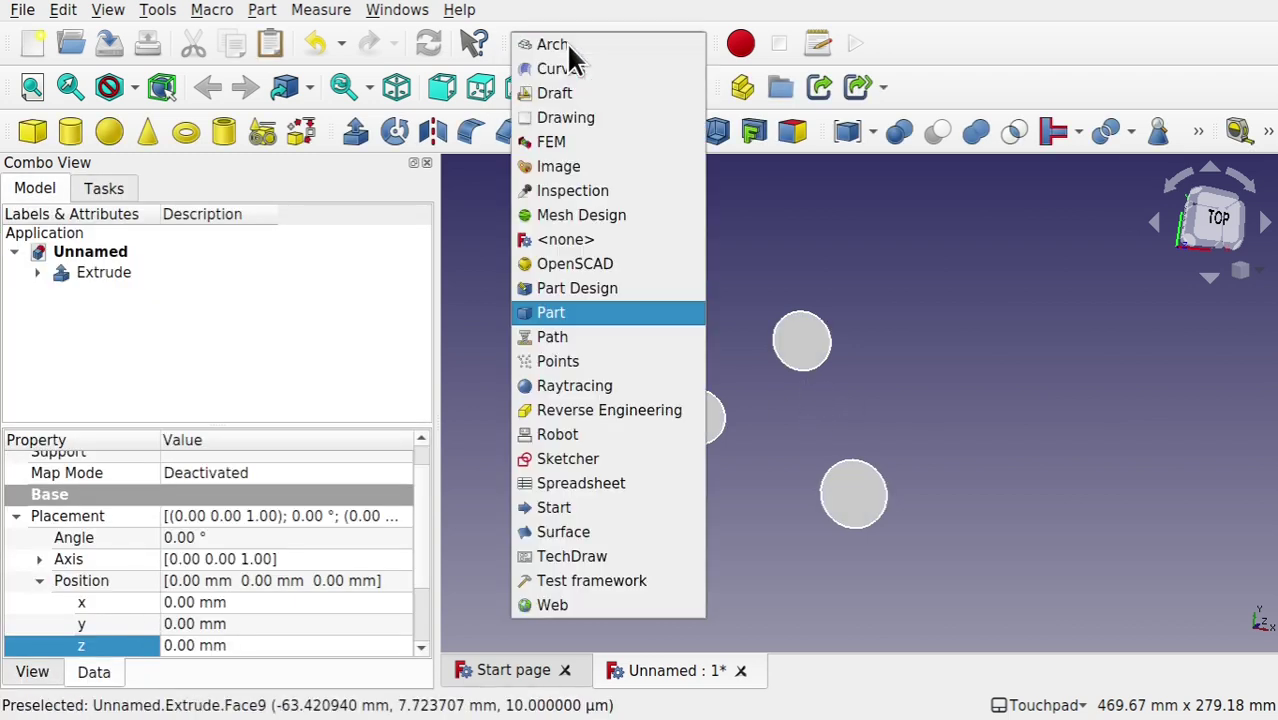
left_click(600, 88)
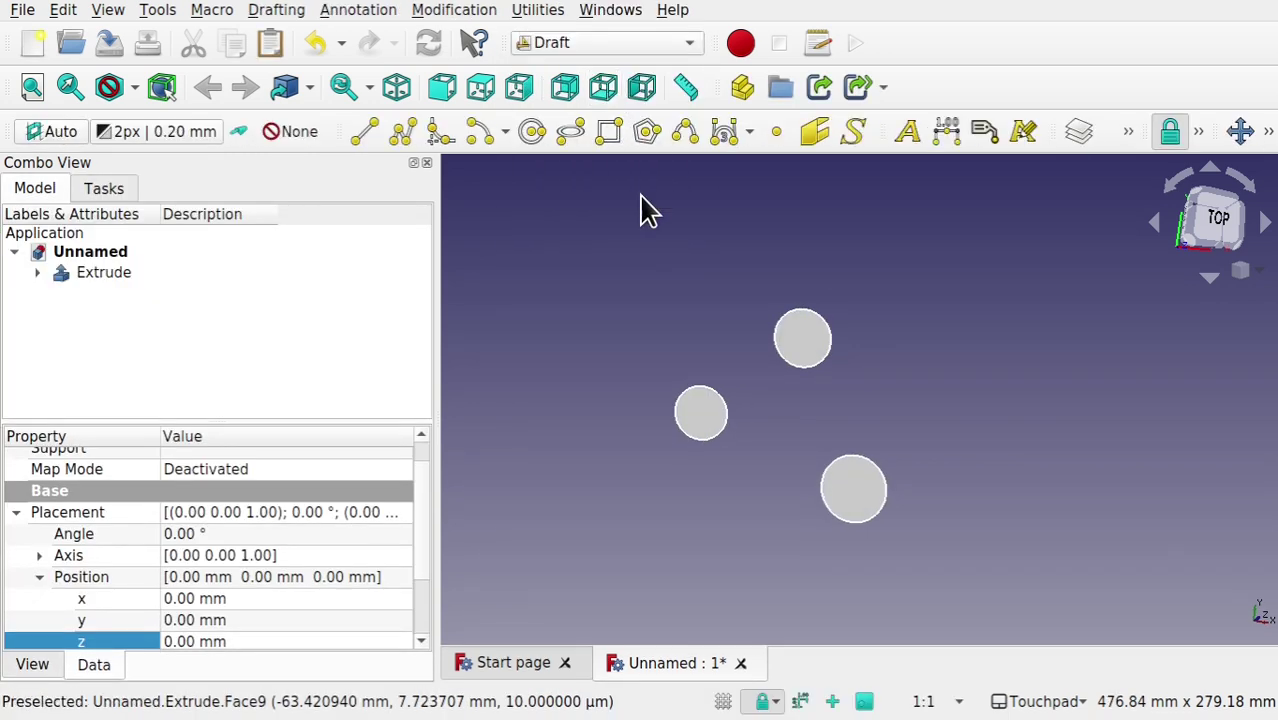
left_click(100, 272)
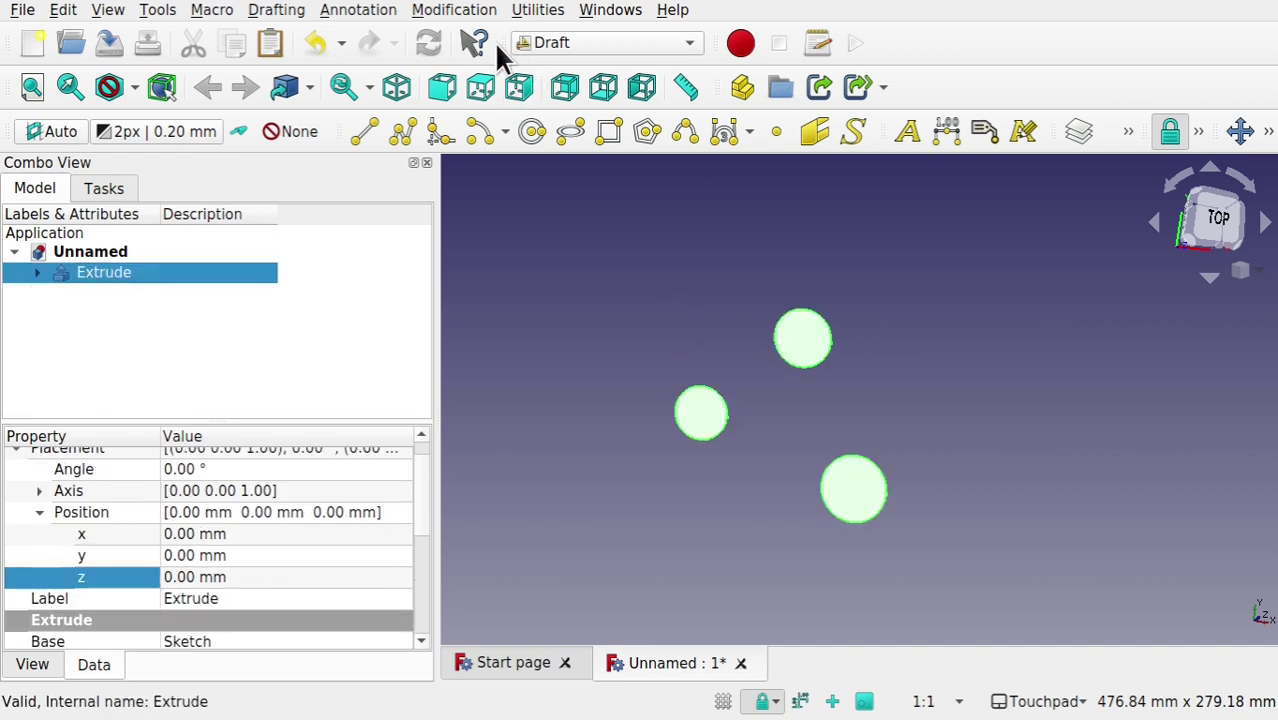
left_click(470, 12)
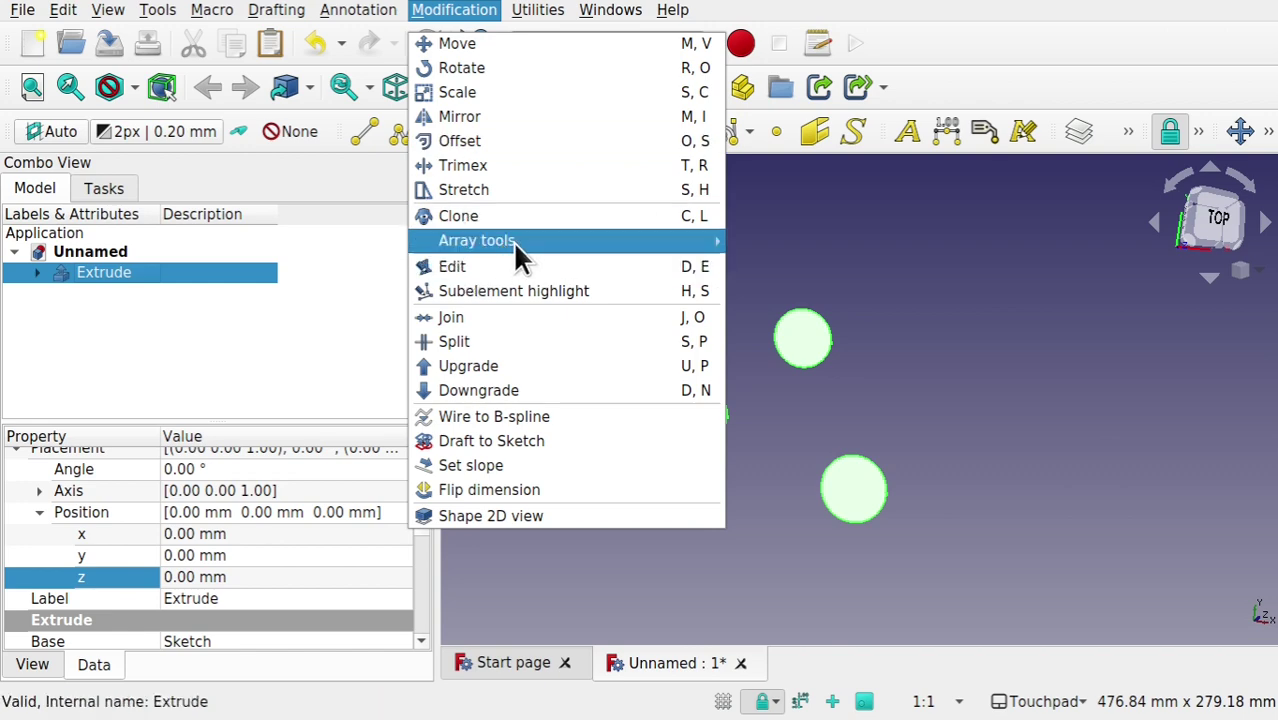
mouse_move(515, 245)
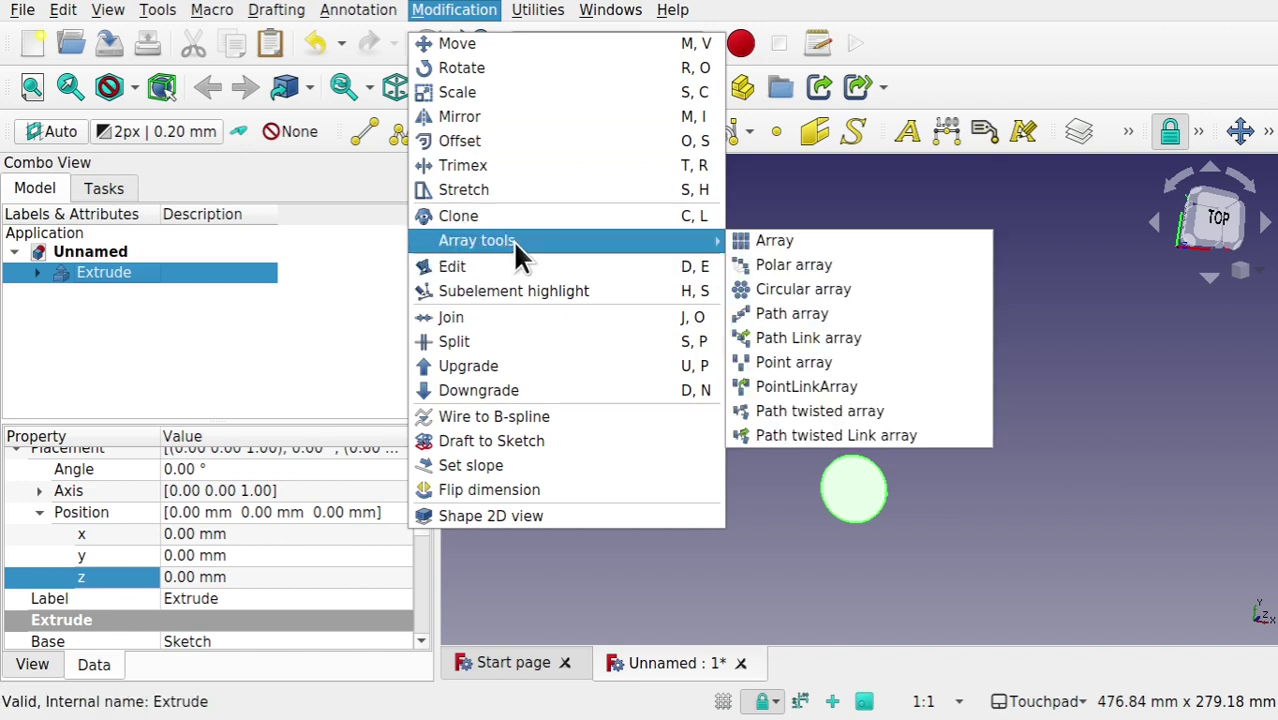
left_click(837, 262)
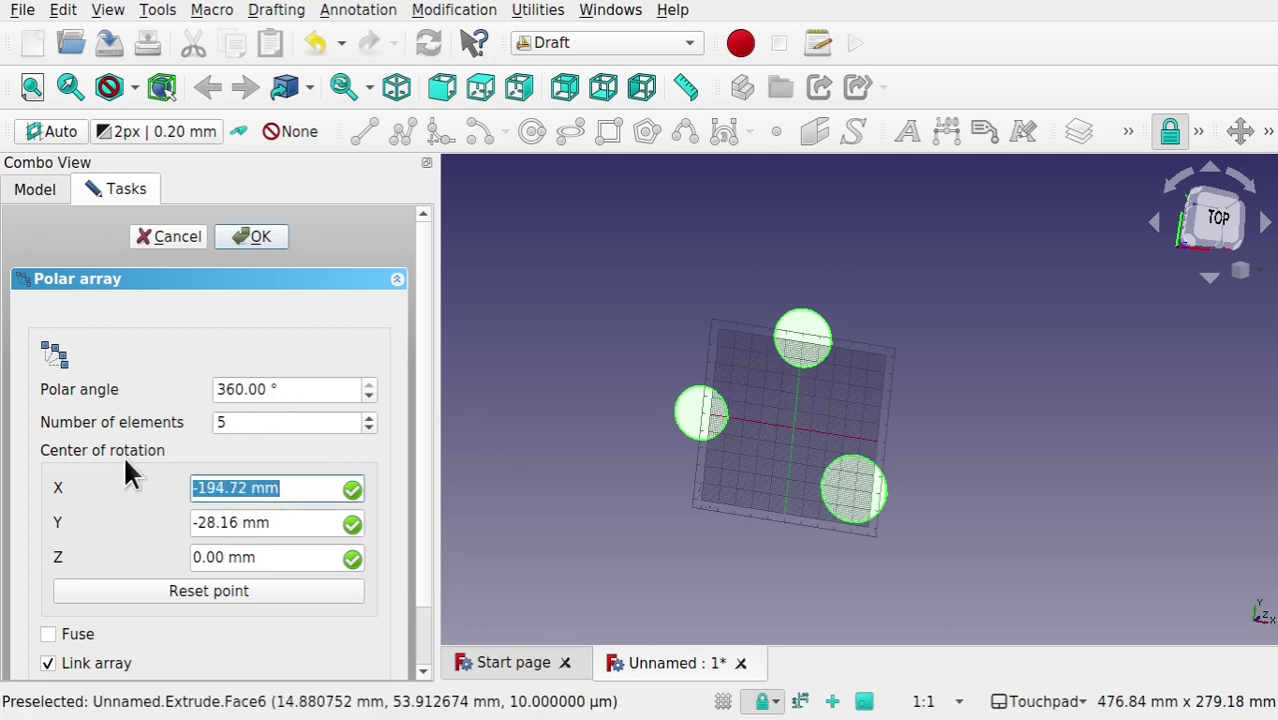
left_click(243, 423)
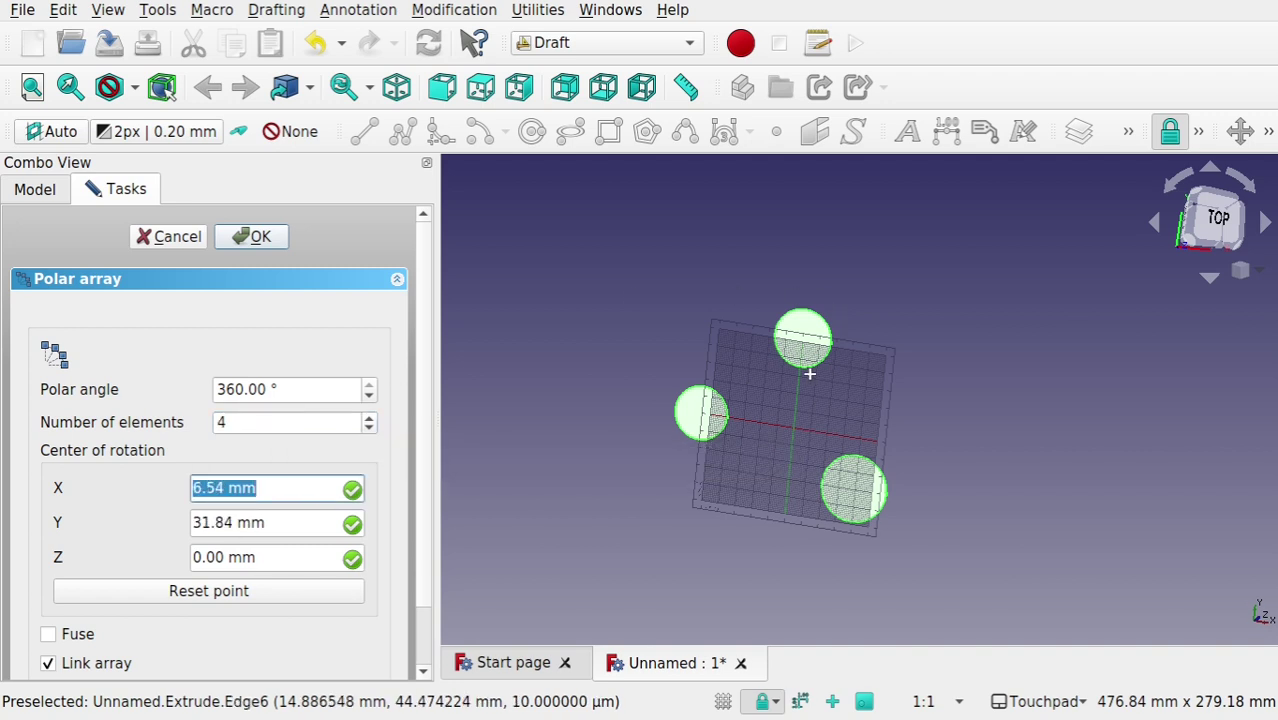
left_click(795, 427)
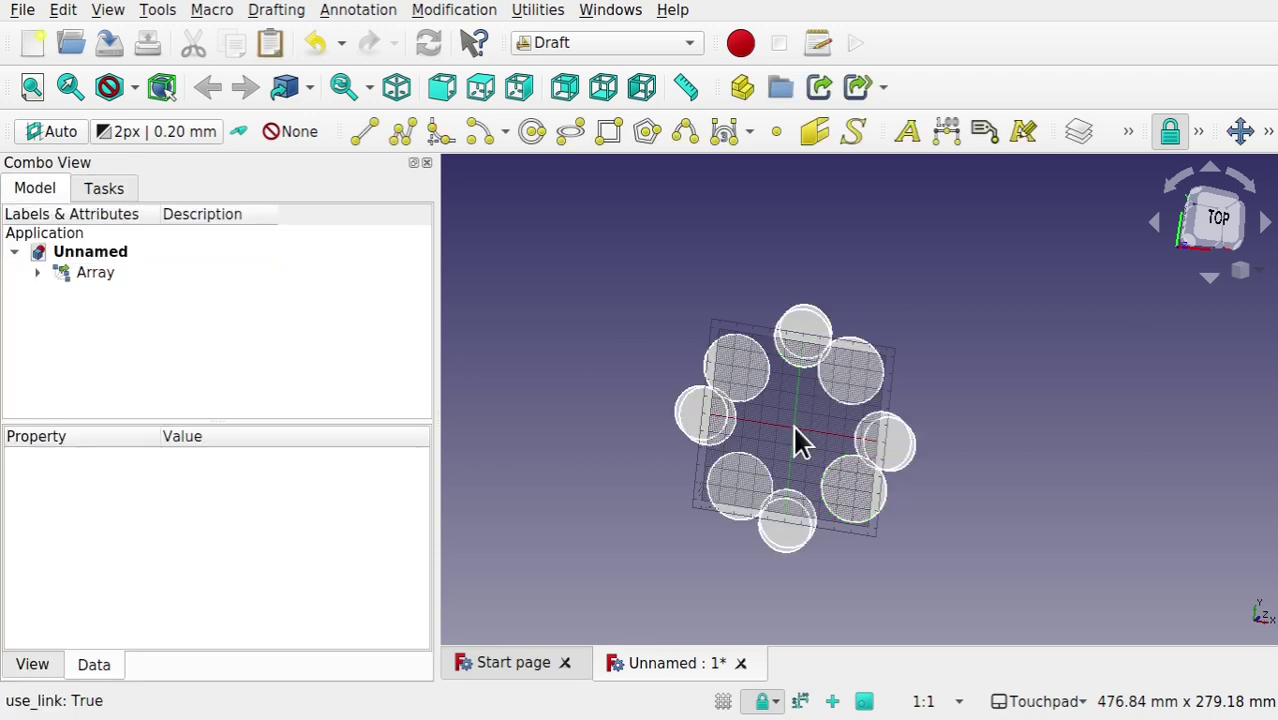
- Set the z component of the polar array's Interval Axis to 100 mm
left_click_drag(793, 442, 868, 420, "alt")
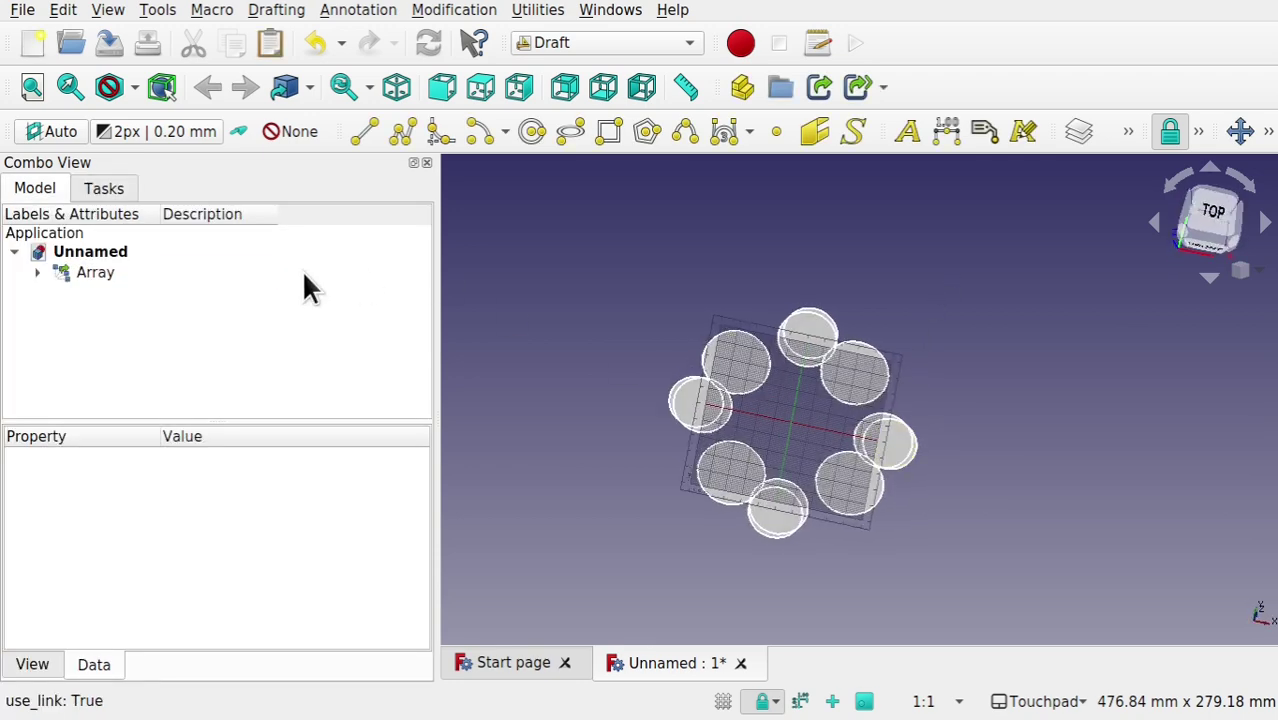
left_click(95, 274)
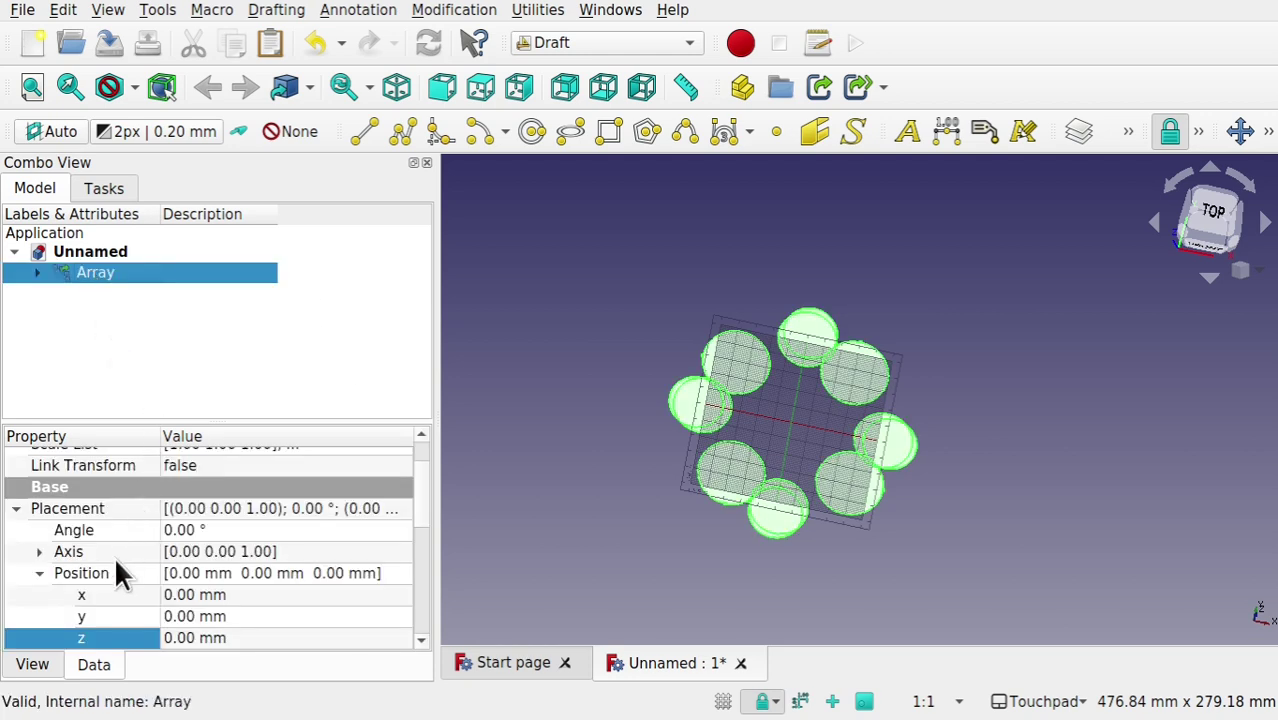
left_click_drag(419, 494, 428, 599)
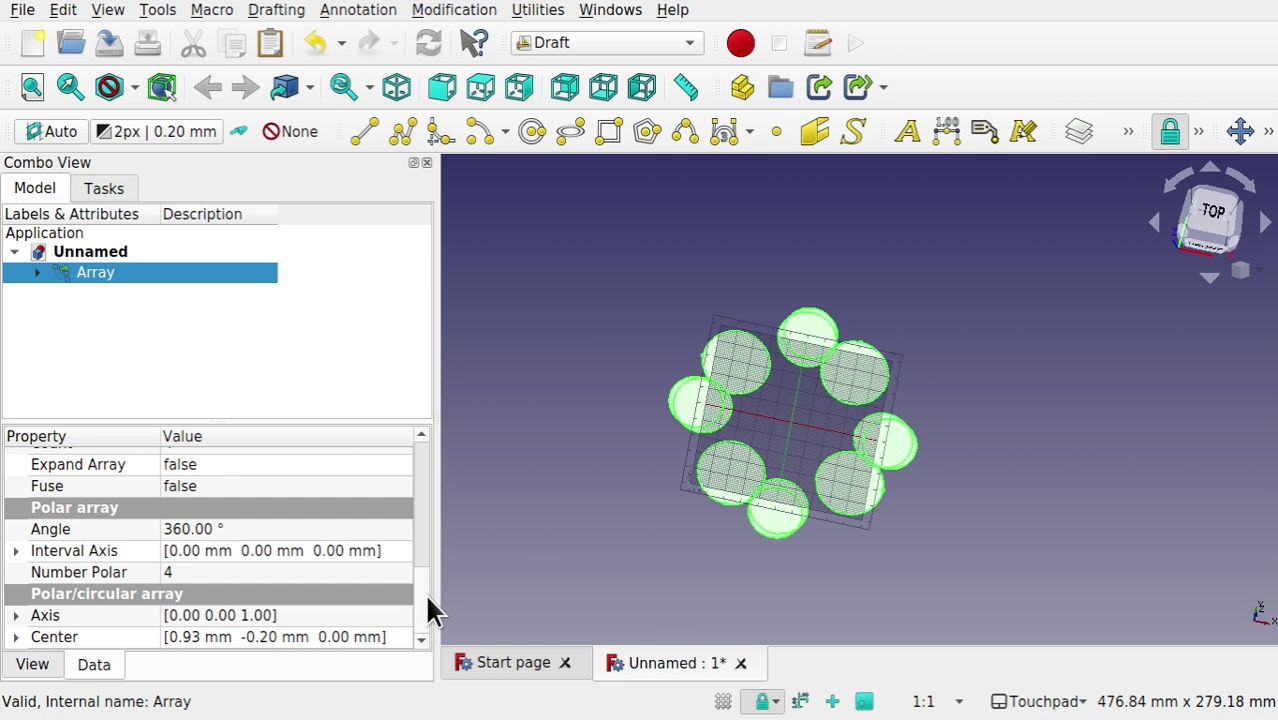
left_click(17, 550)
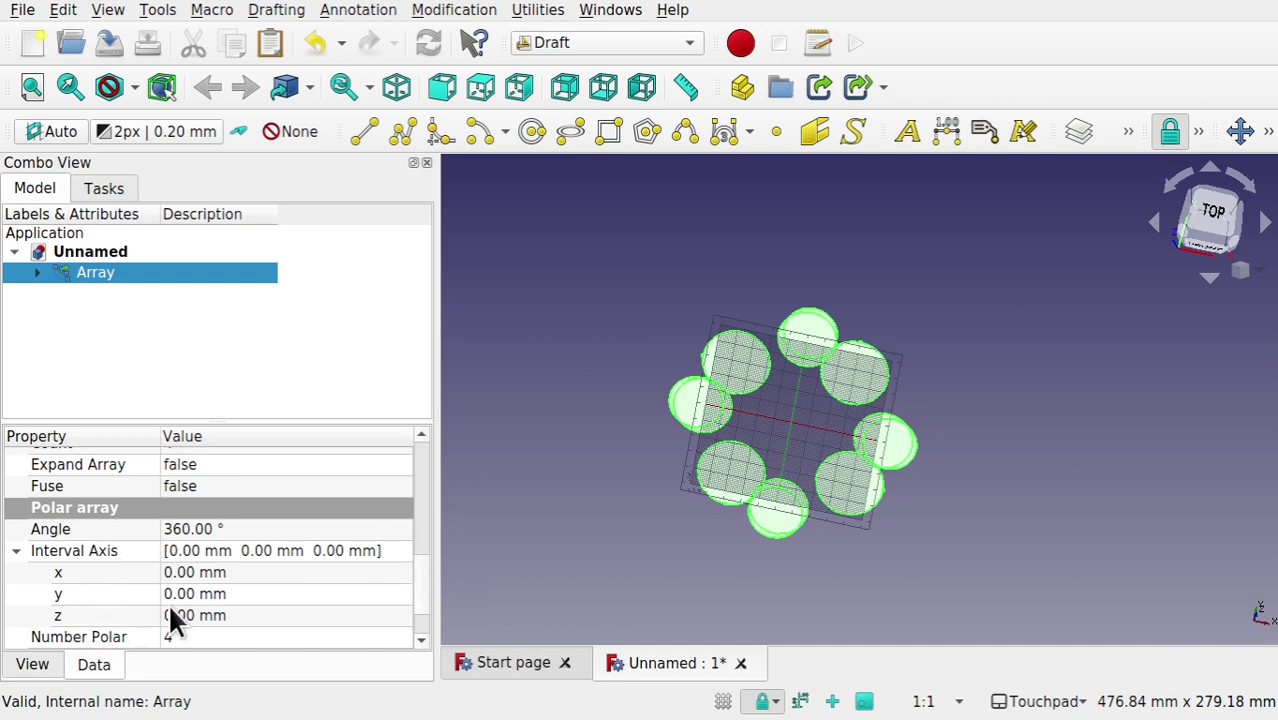
left_click_drag(1261, 614, 1250, 640, "alt")
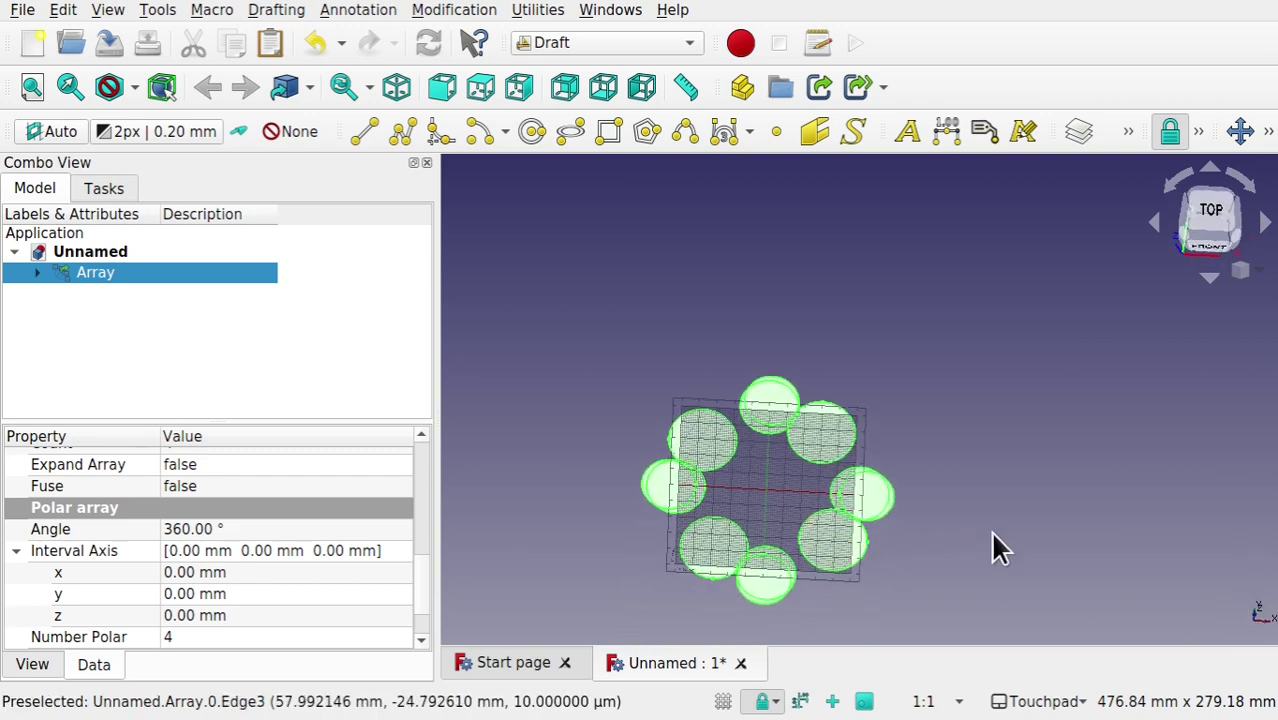
left_click_drag(995, 548, 1261, 614, "alt")
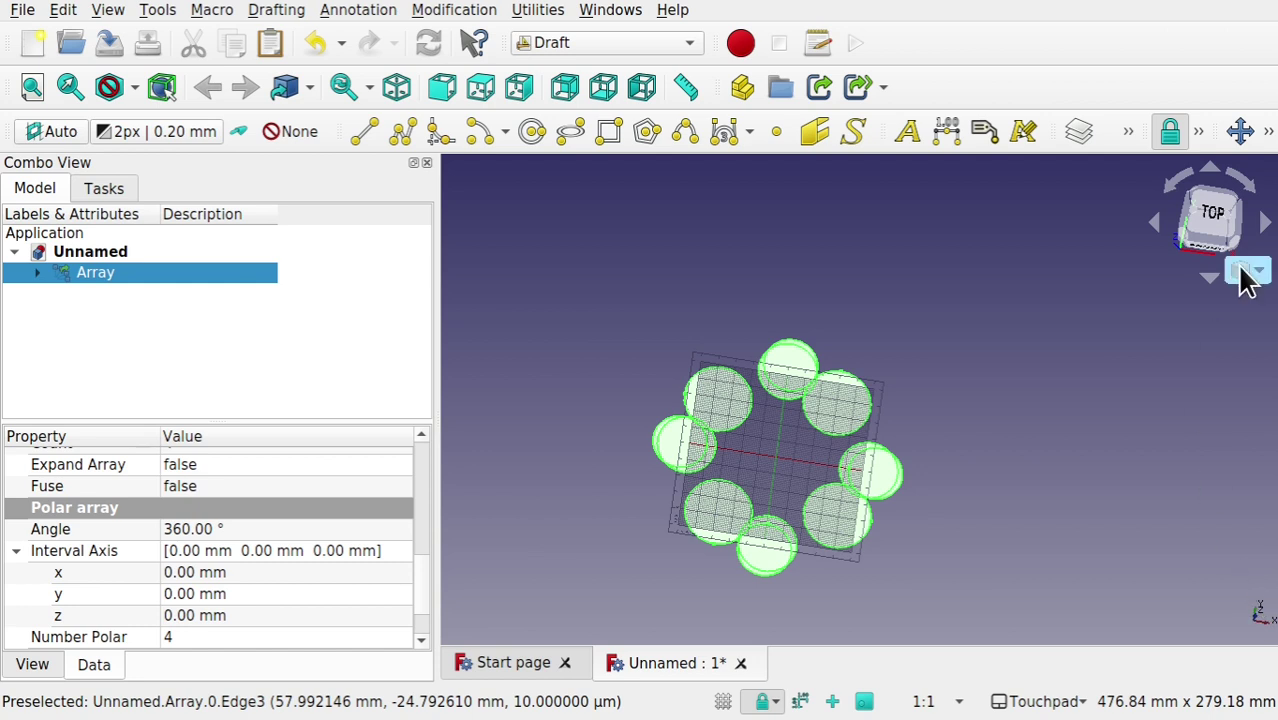
left_click(1211, 224)
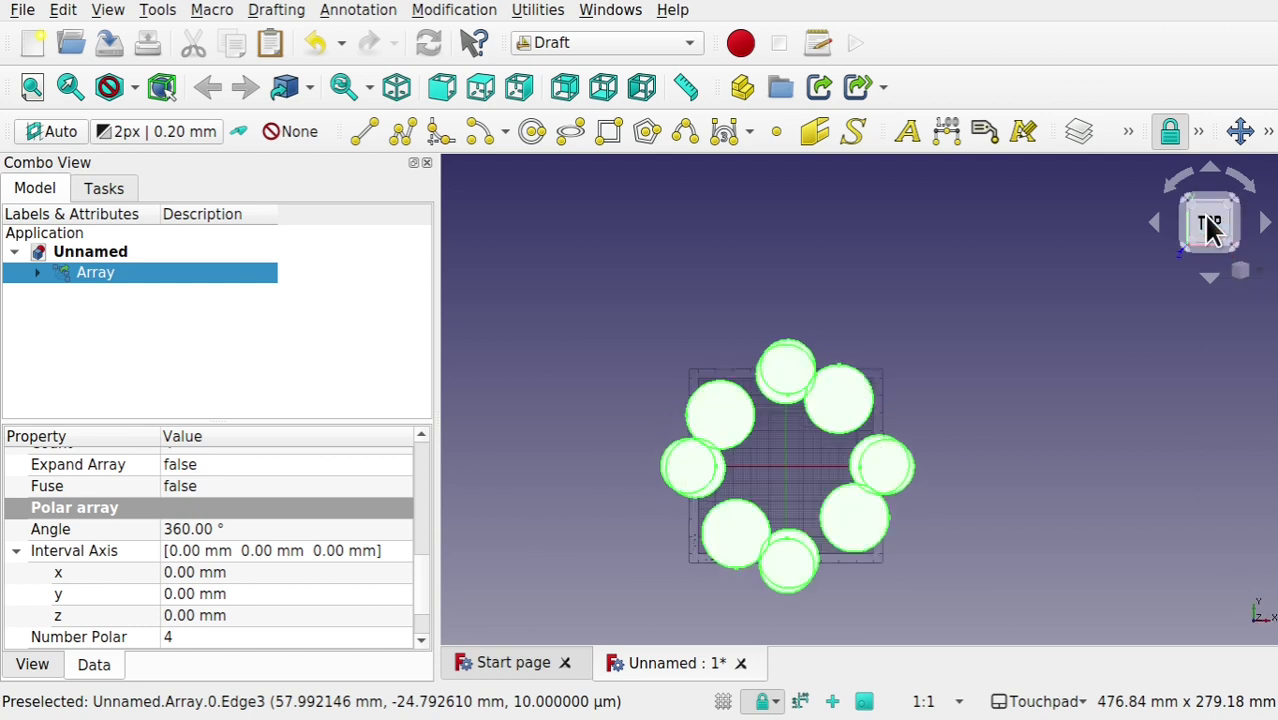
left_click(188, 614)
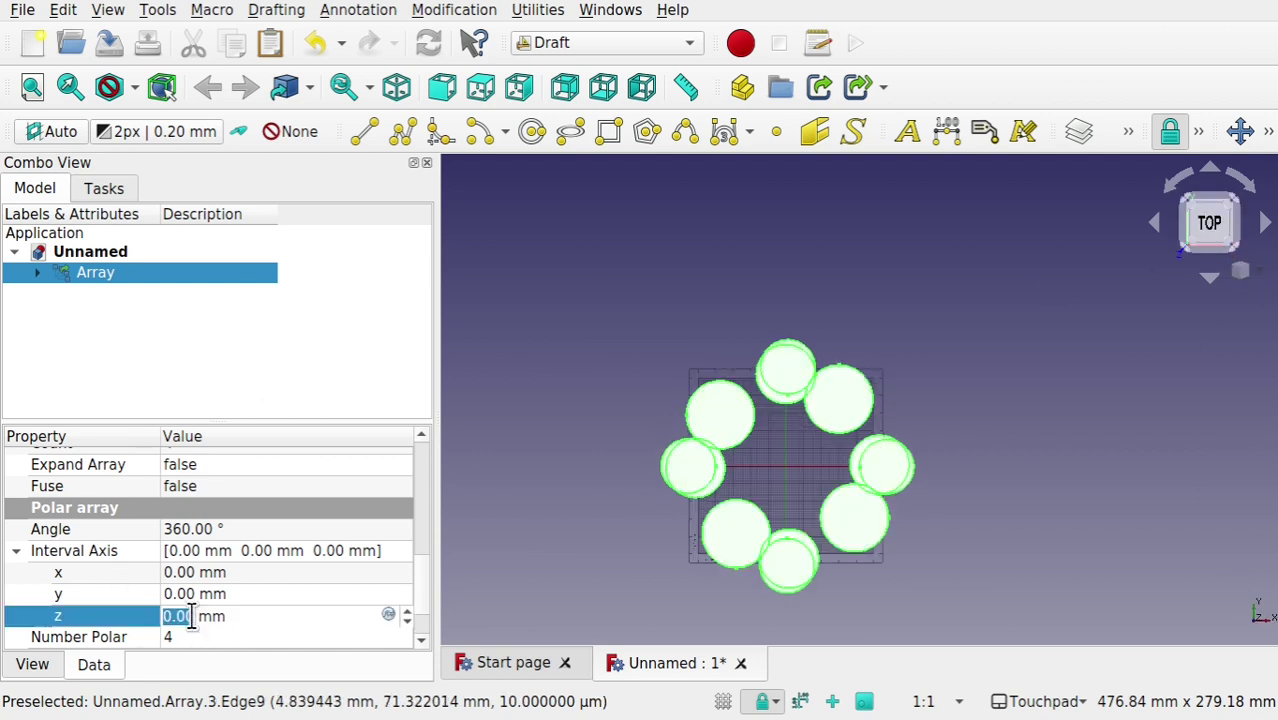
type("100")
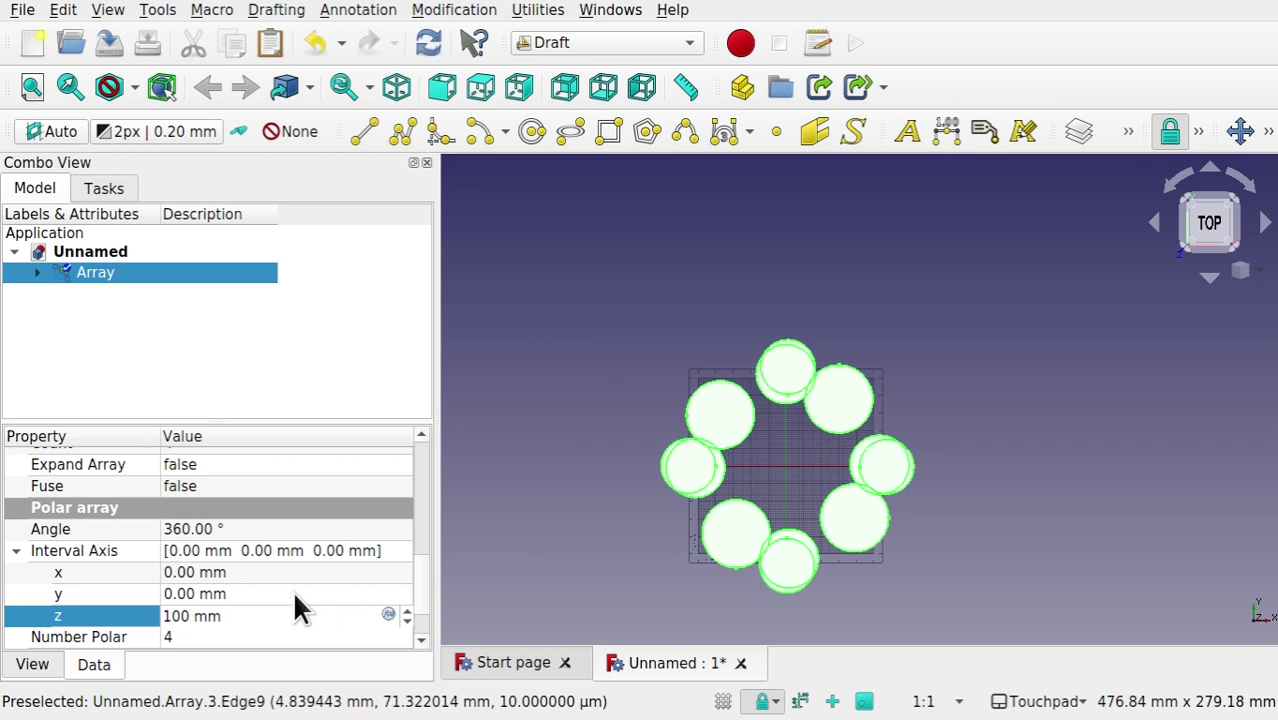
left_click(294, 594)
left_click_drag(622, 526, 812, 458, "alt")
scroll(835, 457, "down", 5)
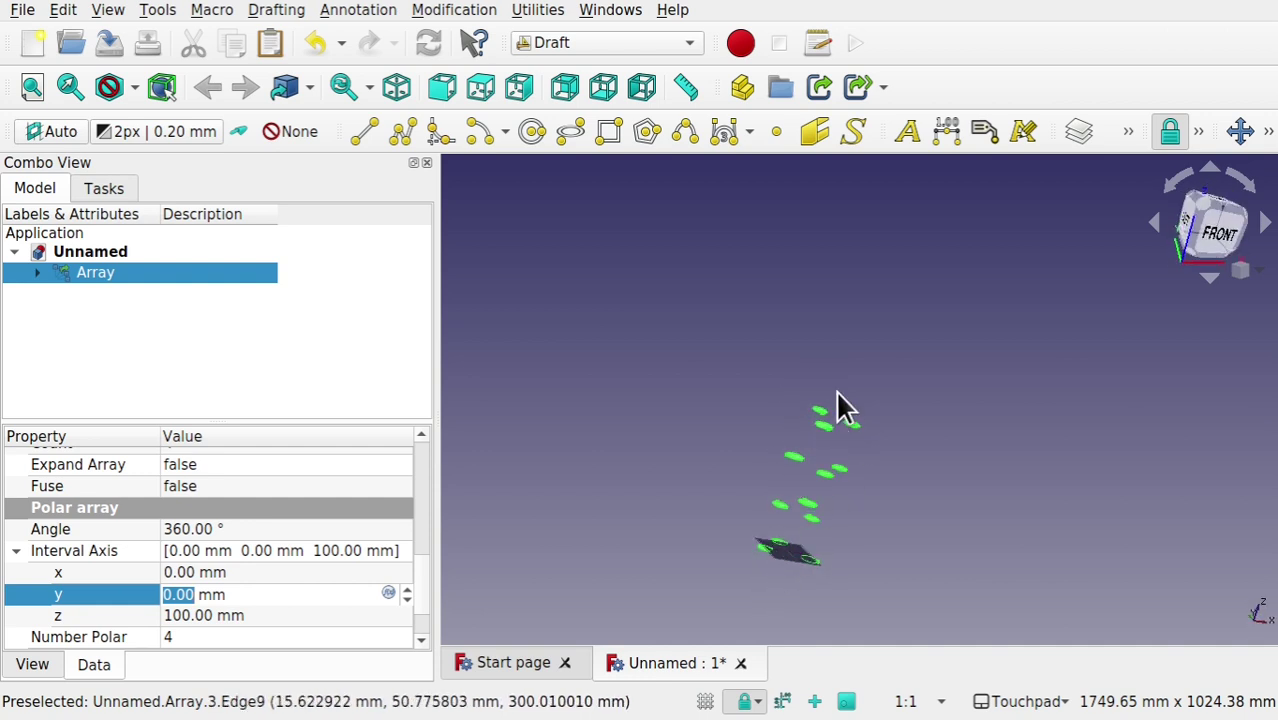
- Try to create a Curves MultiLoft from the polar array alone and expand it in the model tree
left_click(585, 48)
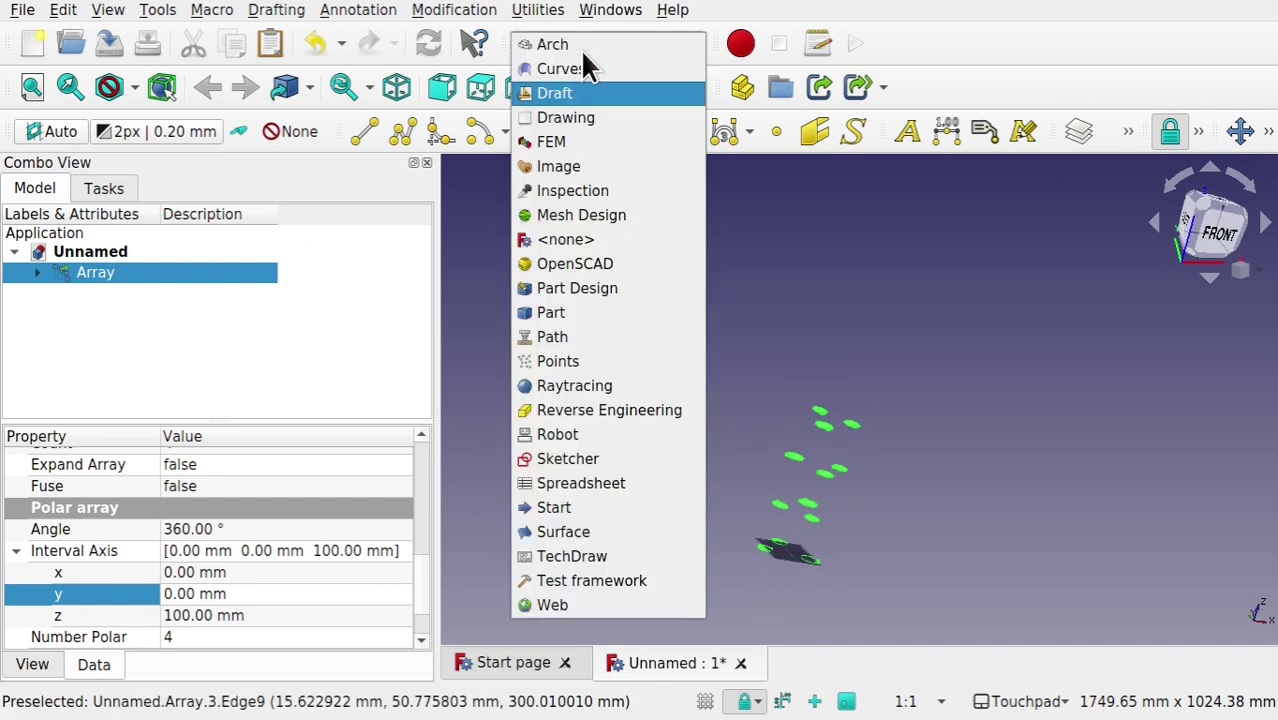
left_click(582, 70)
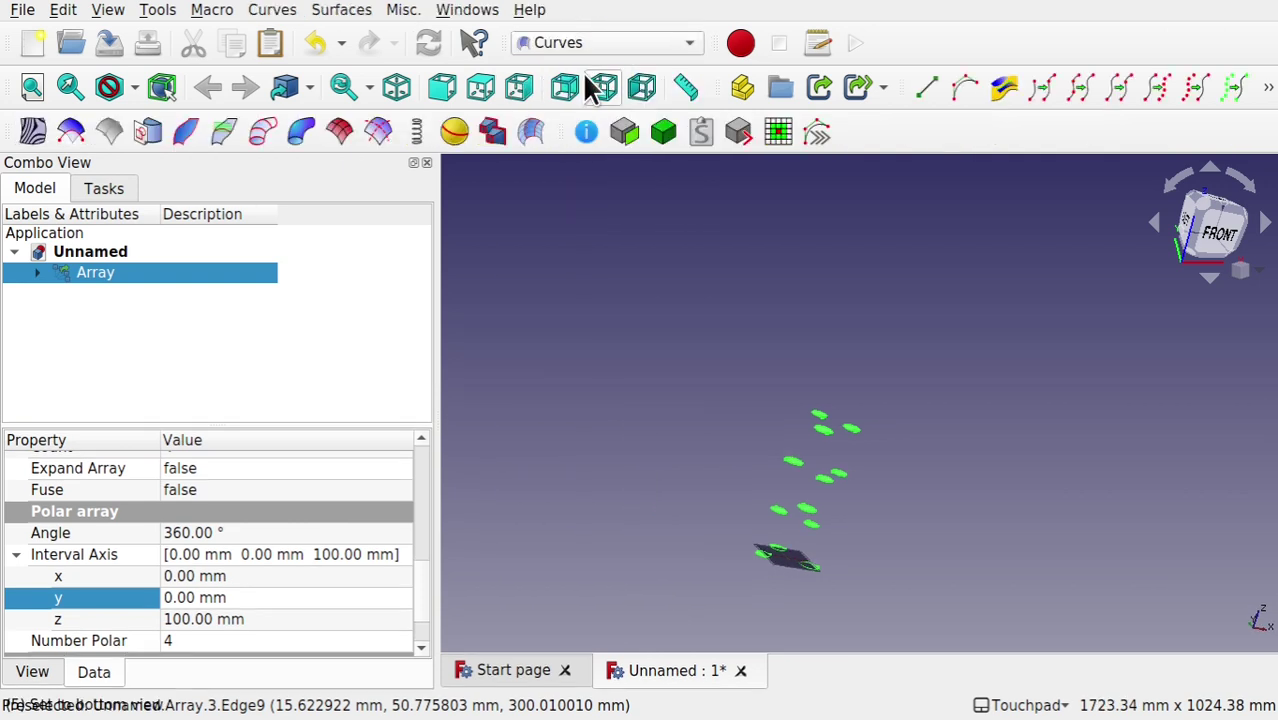
left_click(491, 133)
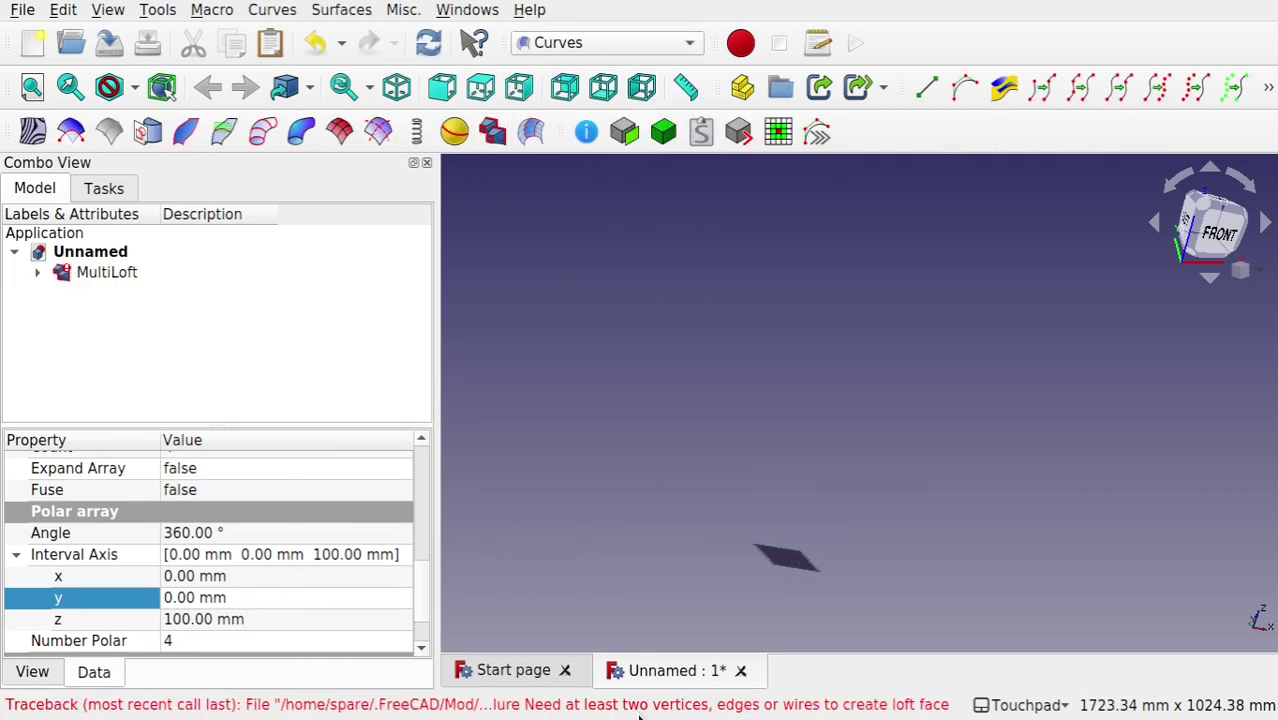
left_click(36, 273)
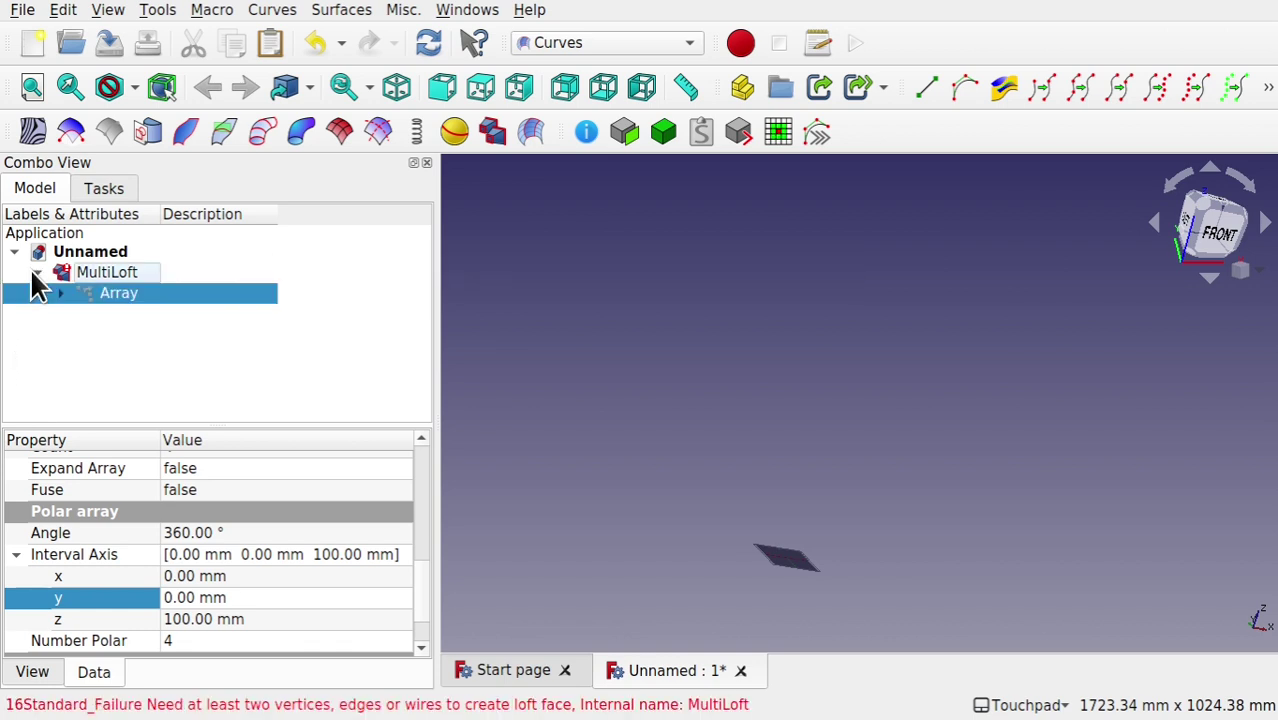
- Delete the MultiLoft while keeping its source array, and switch to the Draft workbench
left_click(100, 273)
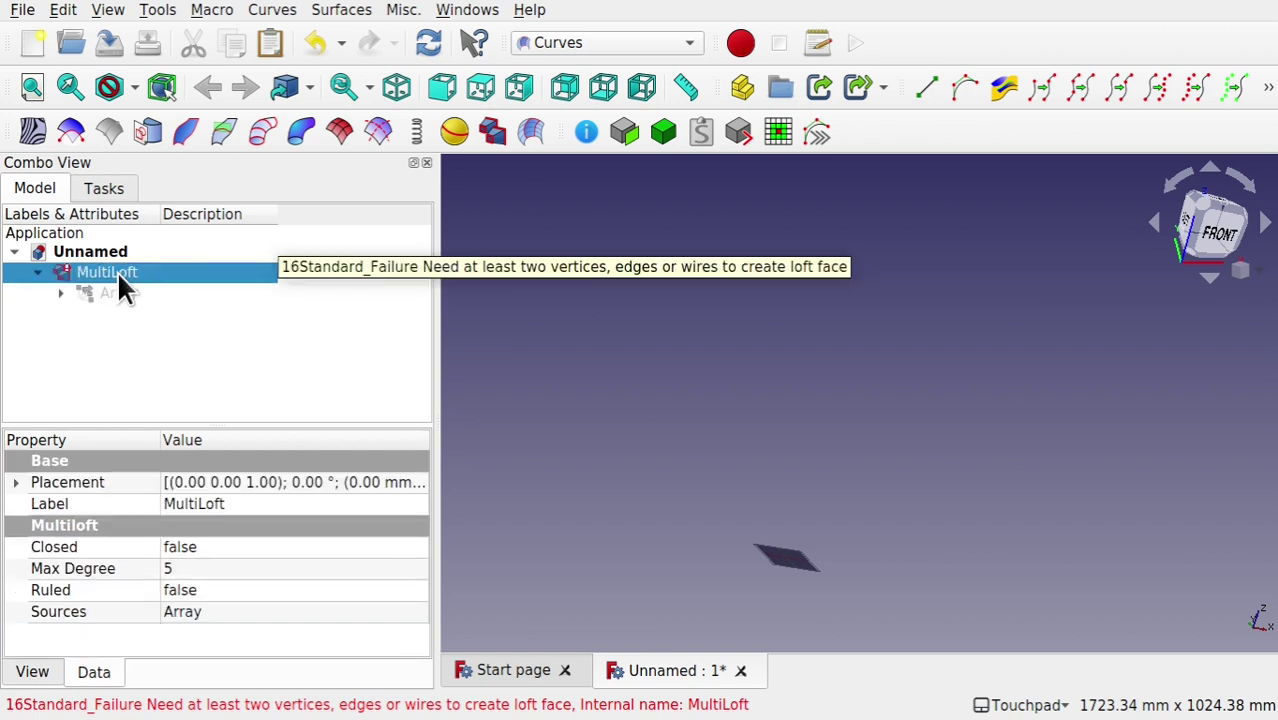
key("Delete")
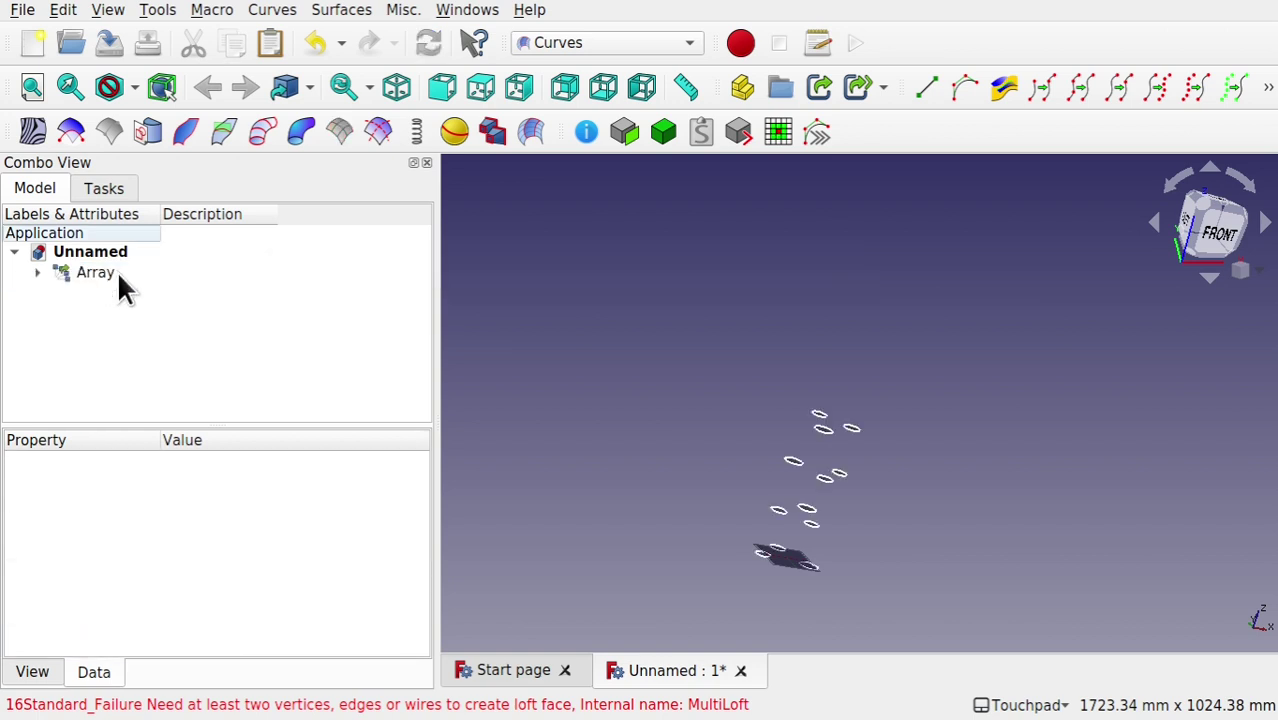
left_click(574, 46)
left_click(584, 93)
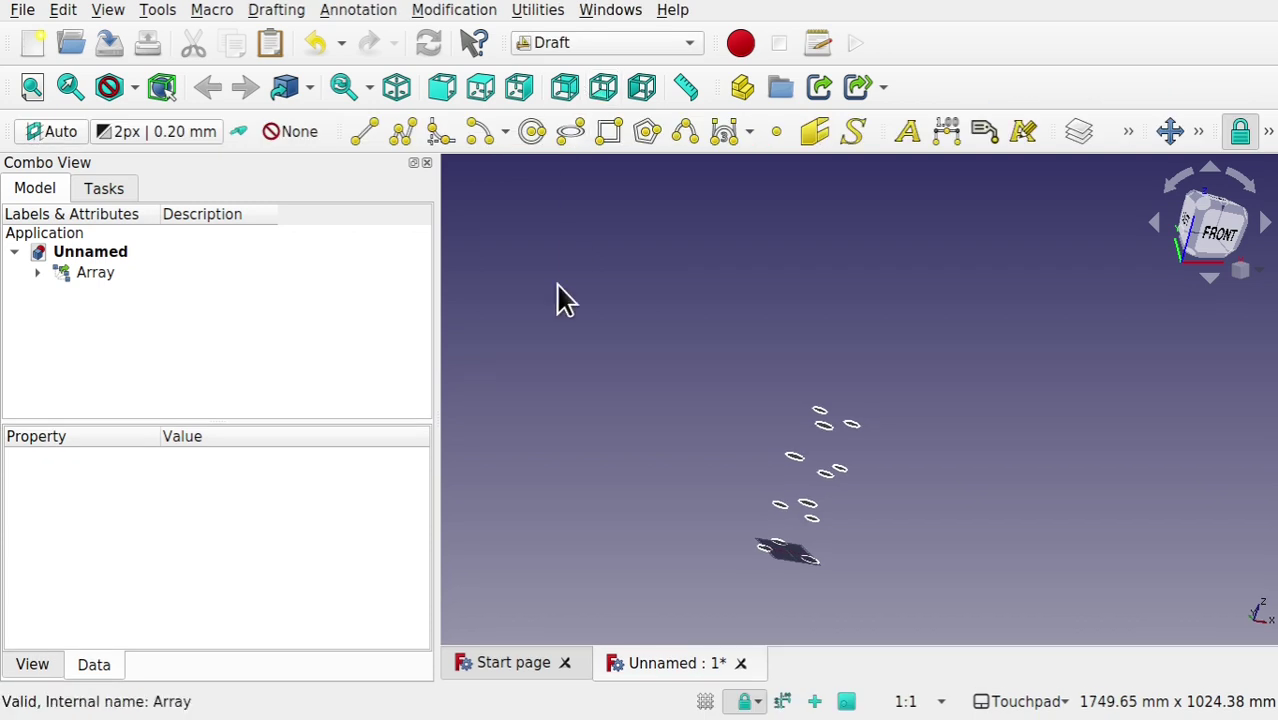
- Downgrade the polar array with the Draft Downgrade tool to split it into individual solids
left_click(86, 284)
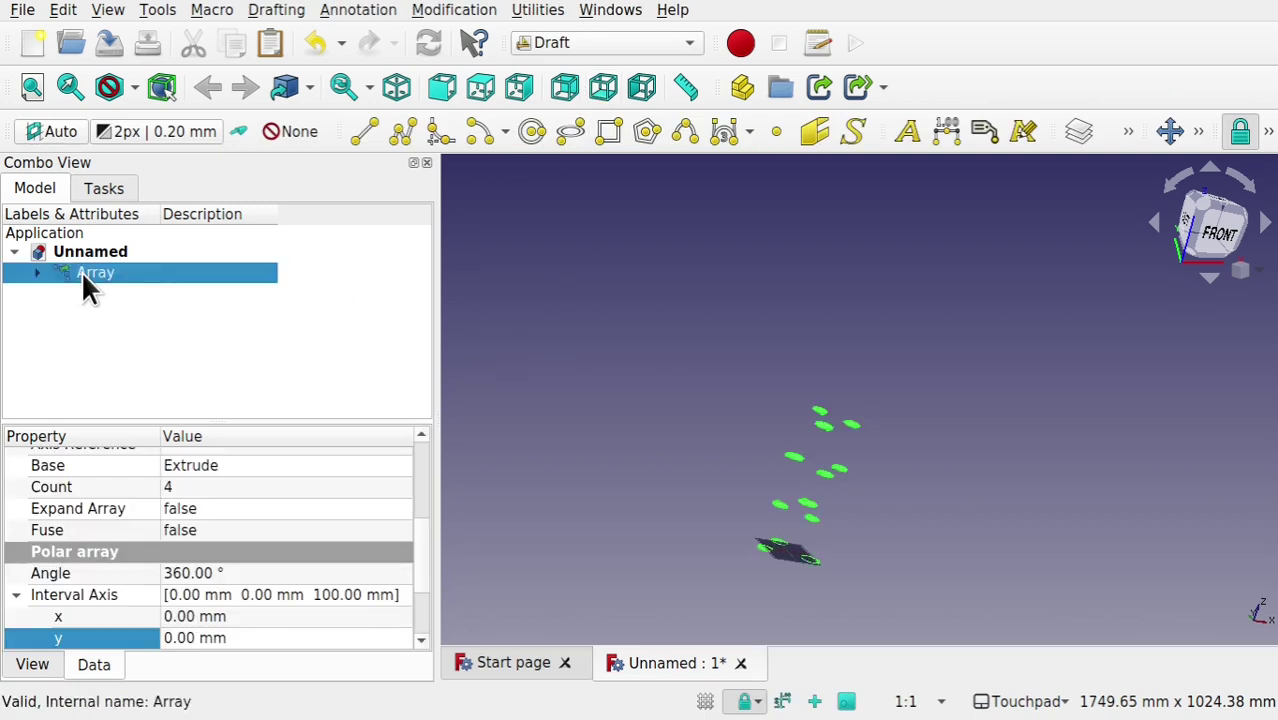
scroll(822, 536, "up", 4)
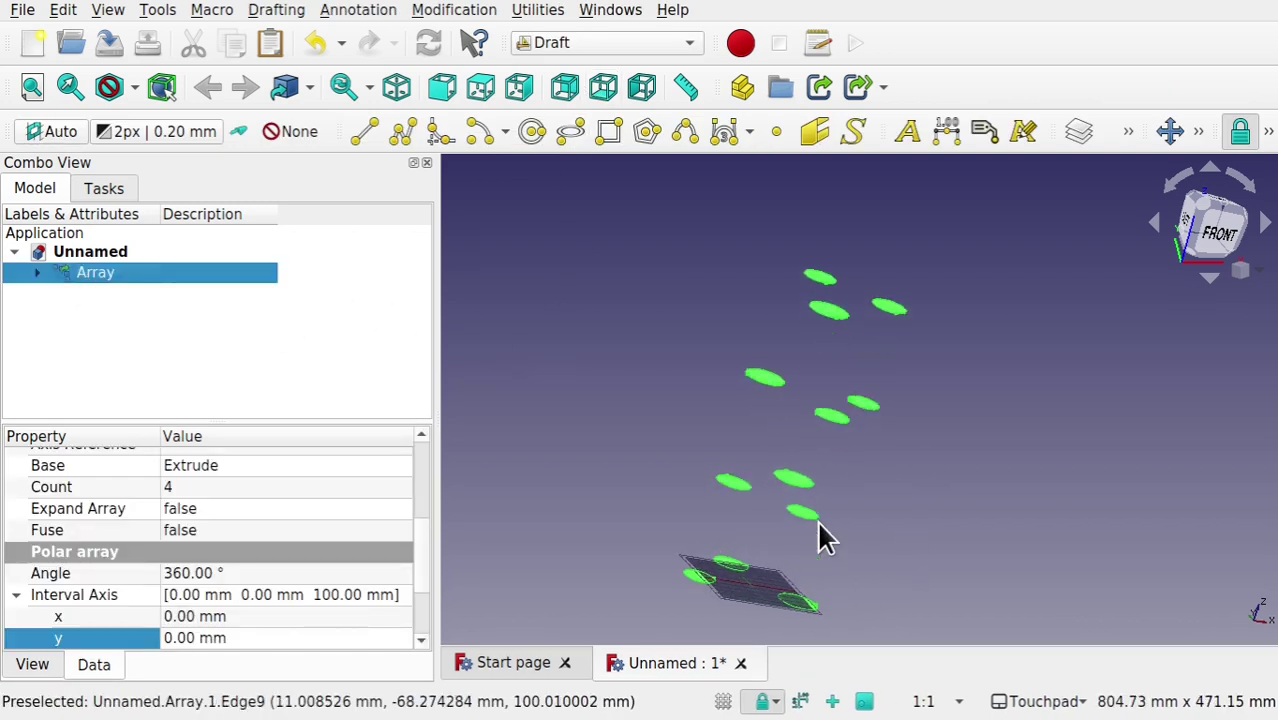
left_click(445, 12)
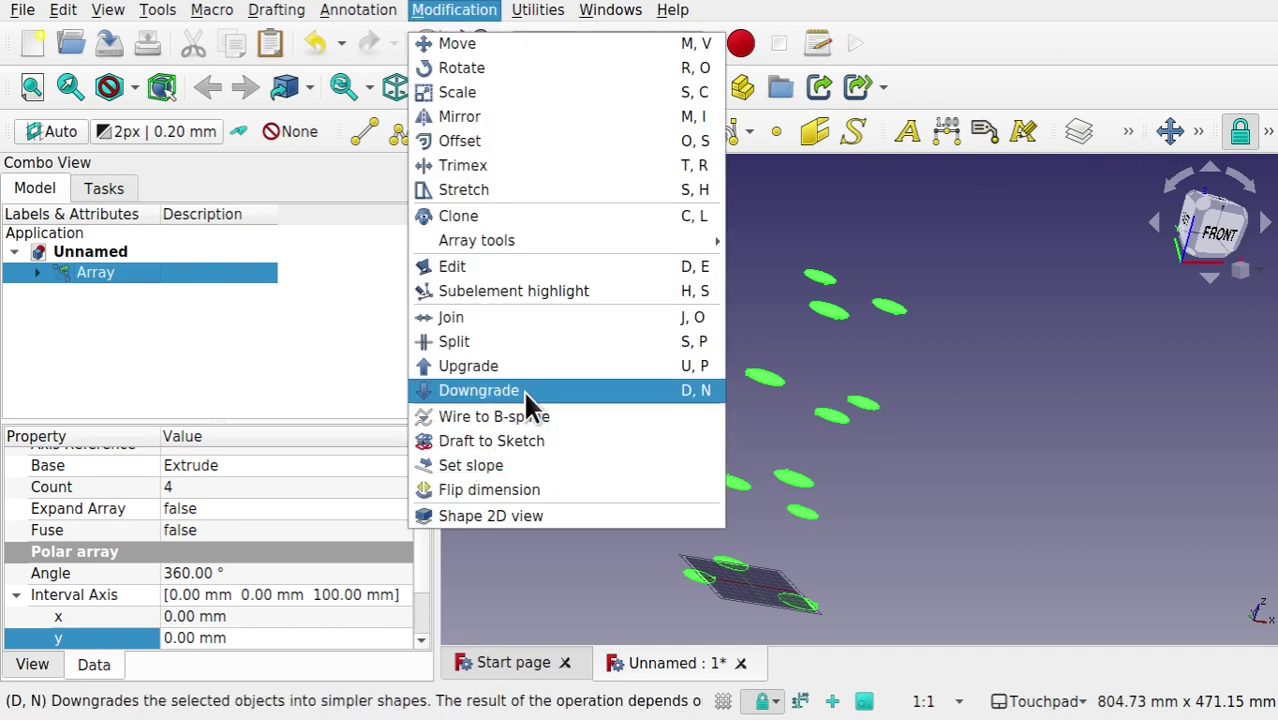
left_click(1210, 150)
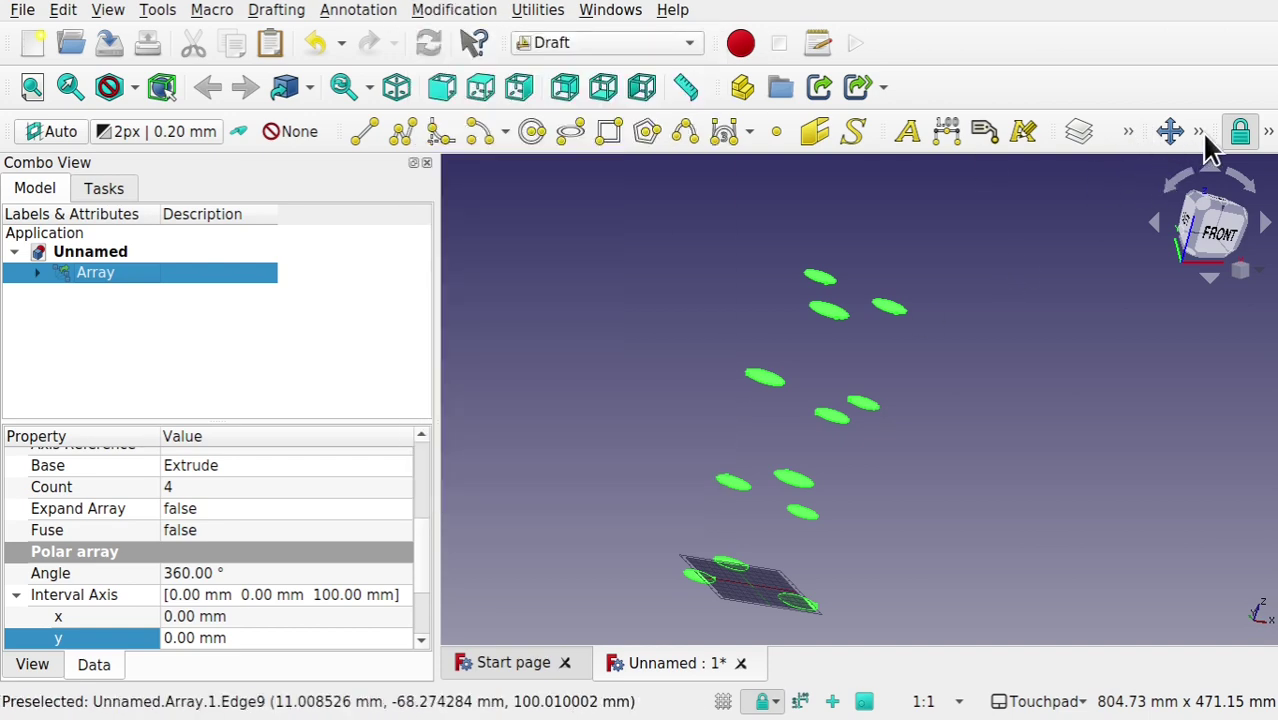
left_click(1197, 132)
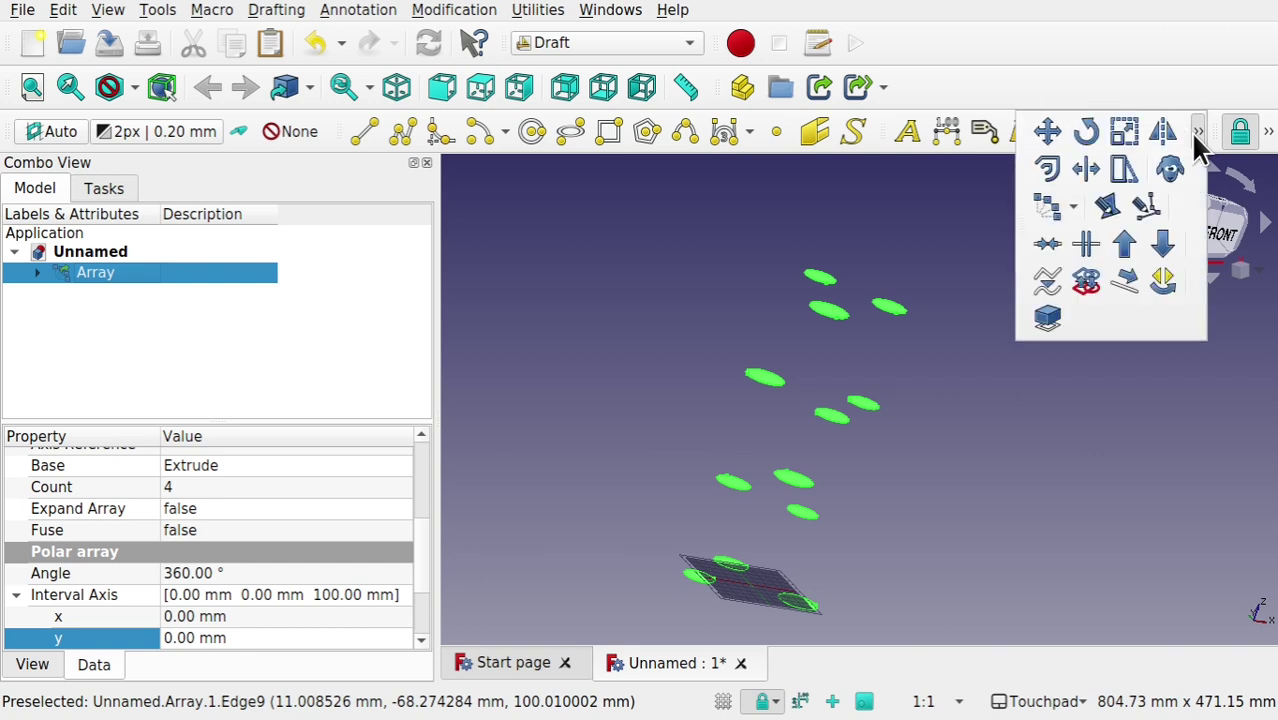
left_click(1163, 246)
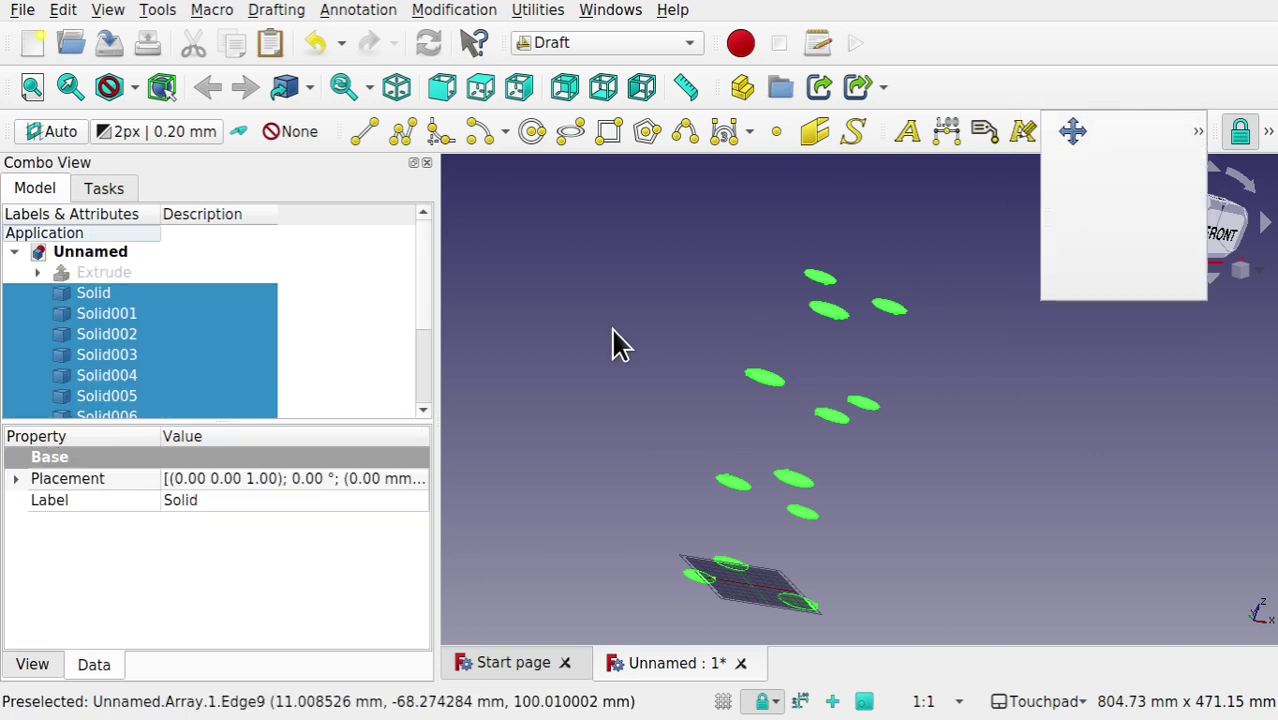
- Examine the individual solids in the model tree, matching them to discs in the view, and check the contents of the hidden extrusion
left_click(79, 291)
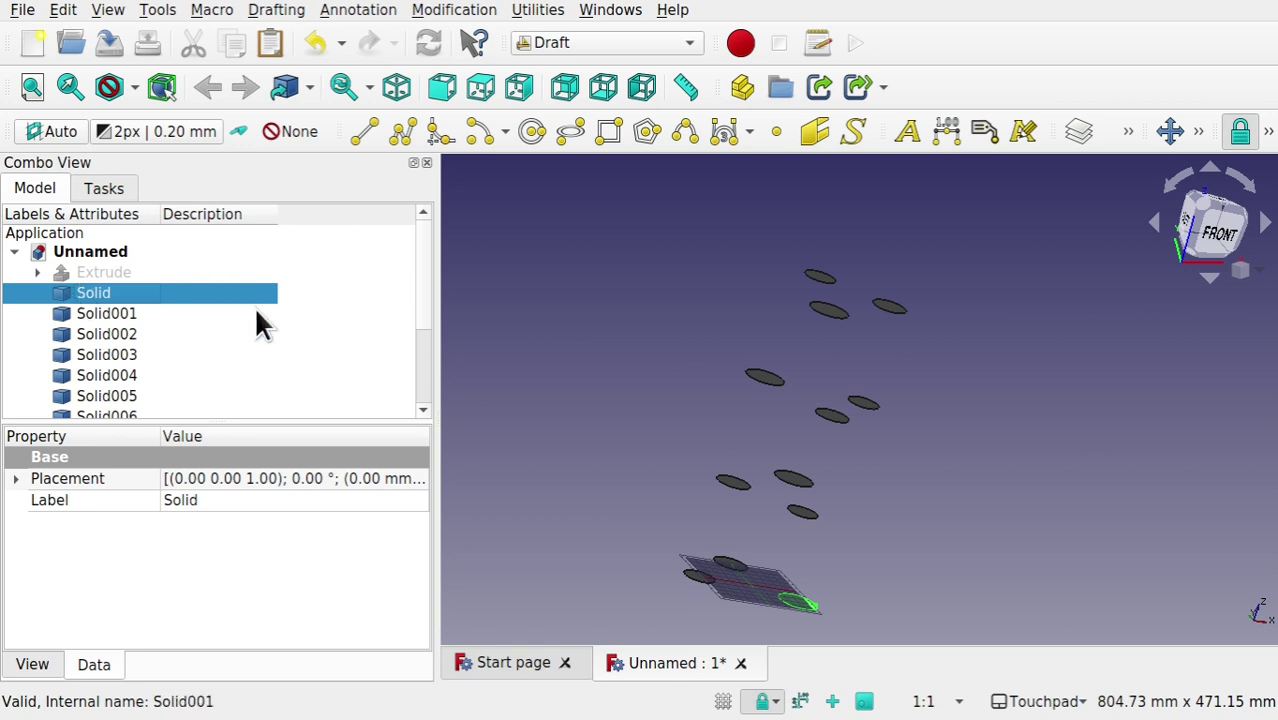
left_click(120, 311)
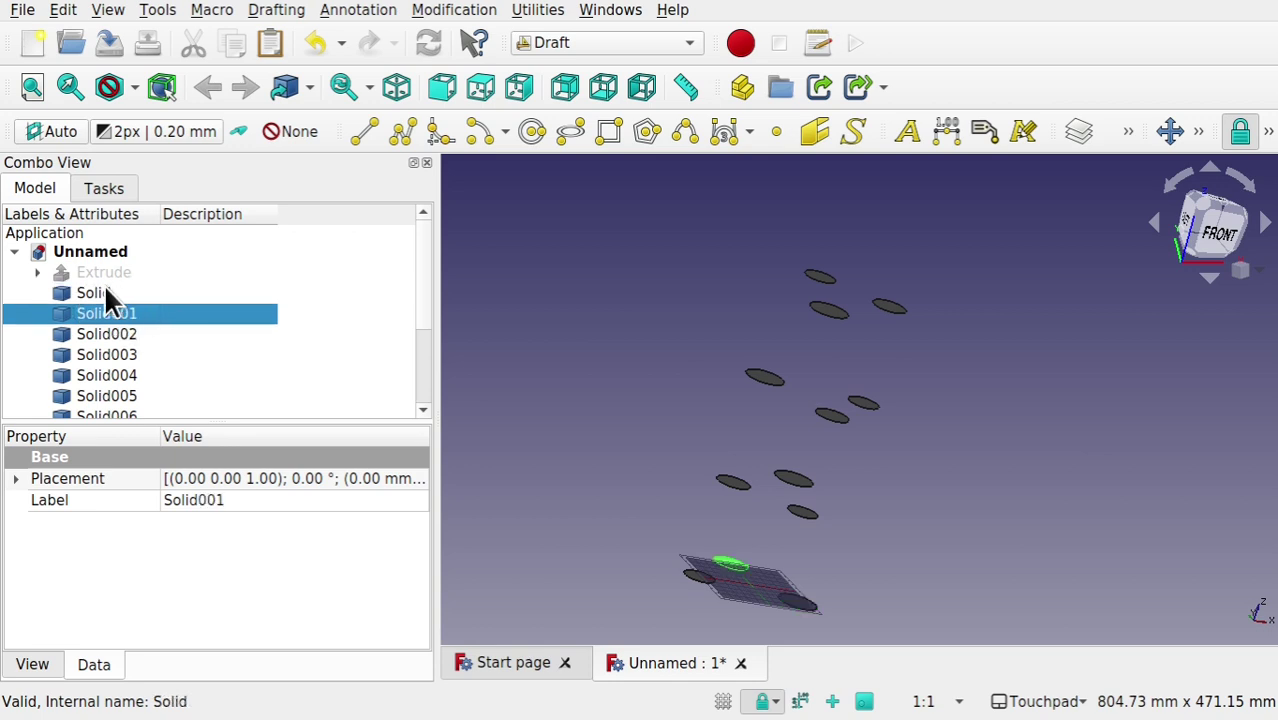
left_click(95, 293)
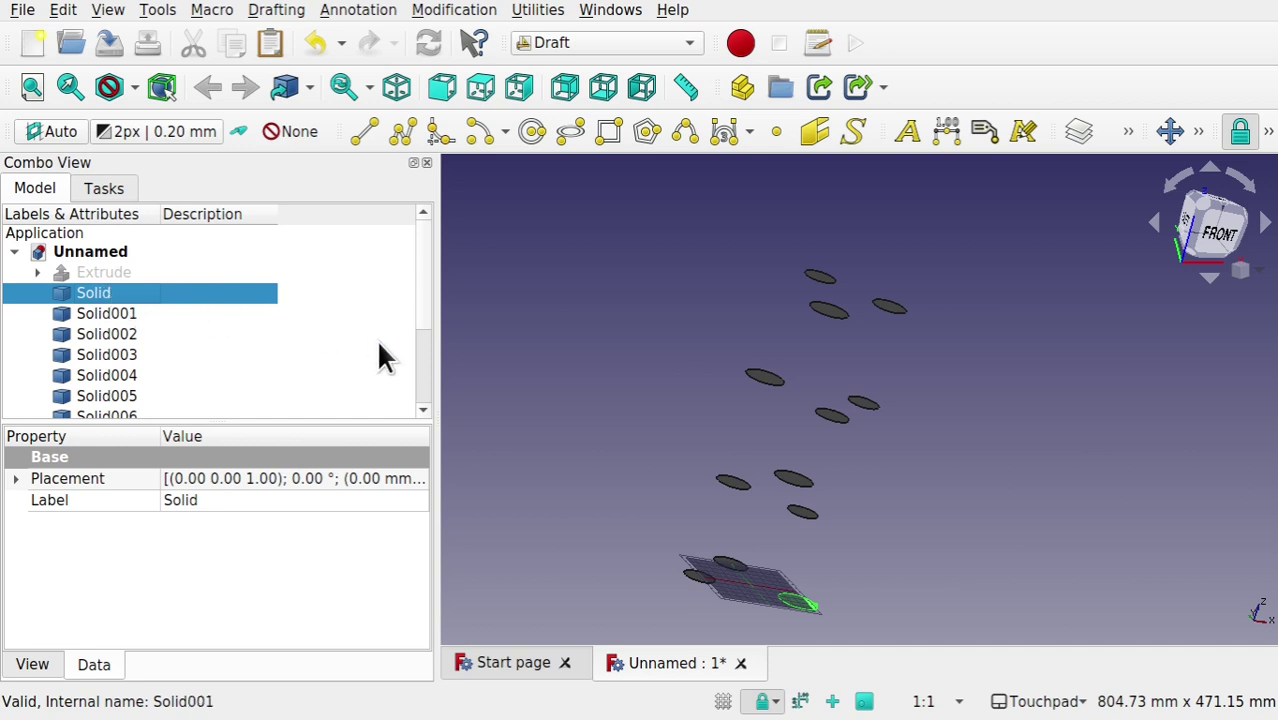
scroll(422, 340, "down", 2)
scroll(420, 390, "up", 2)
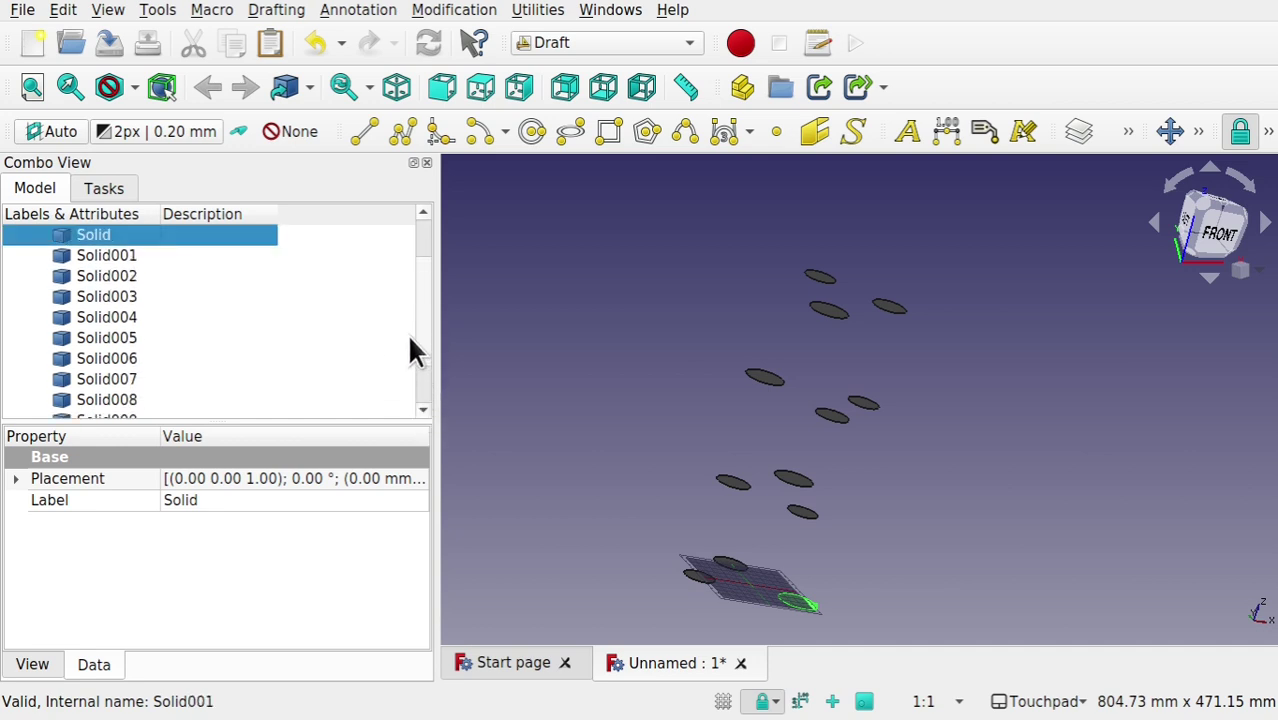
scroll(414, 325, "up", 1)
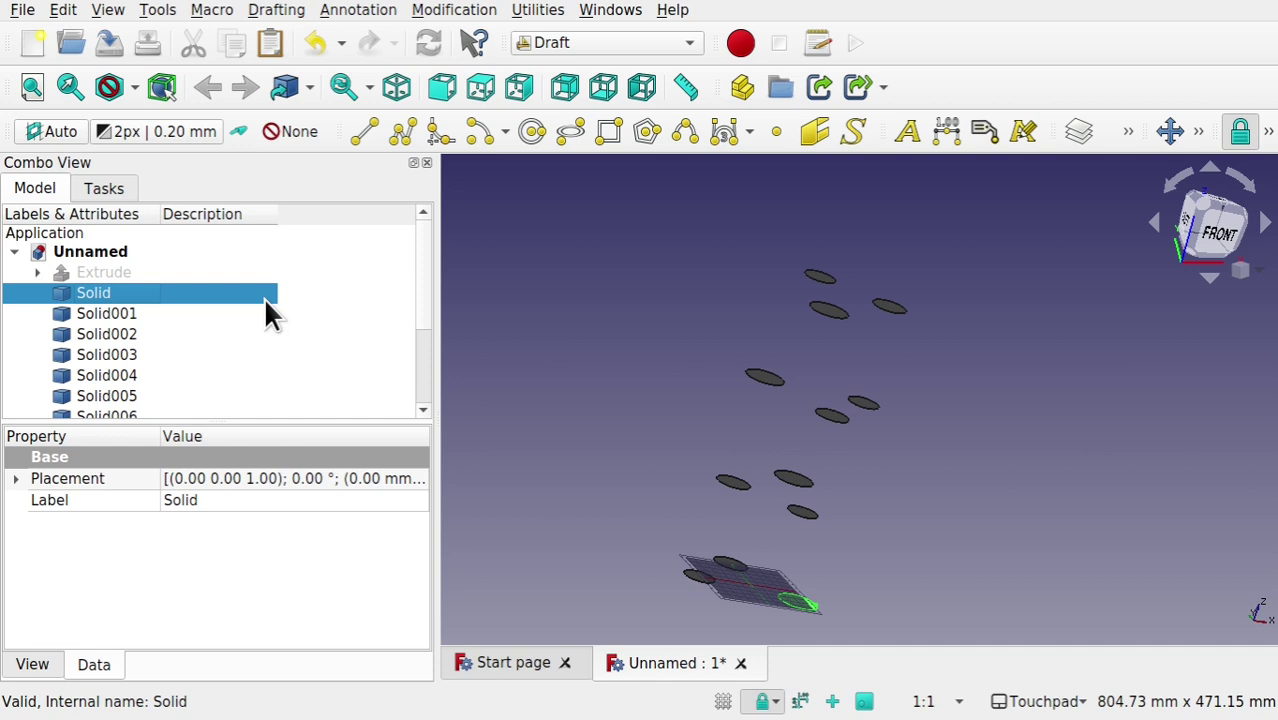
left_click(37, 272)
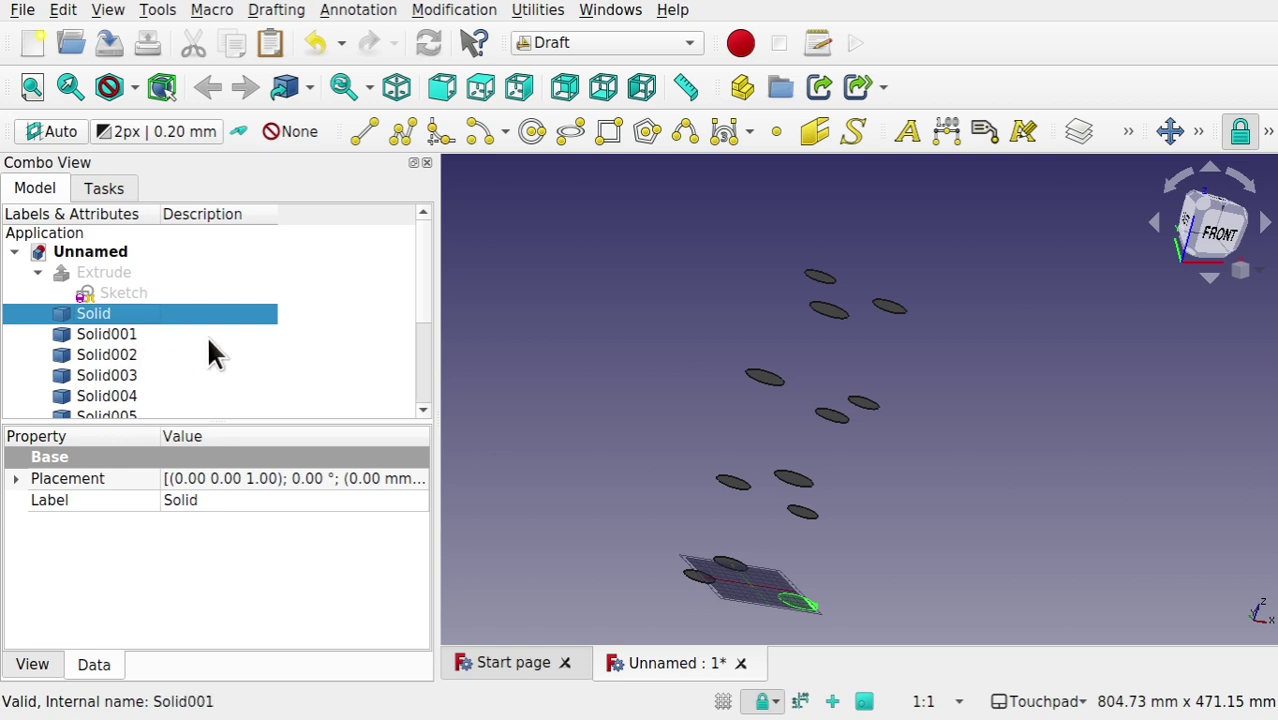
left_click(36, 273)
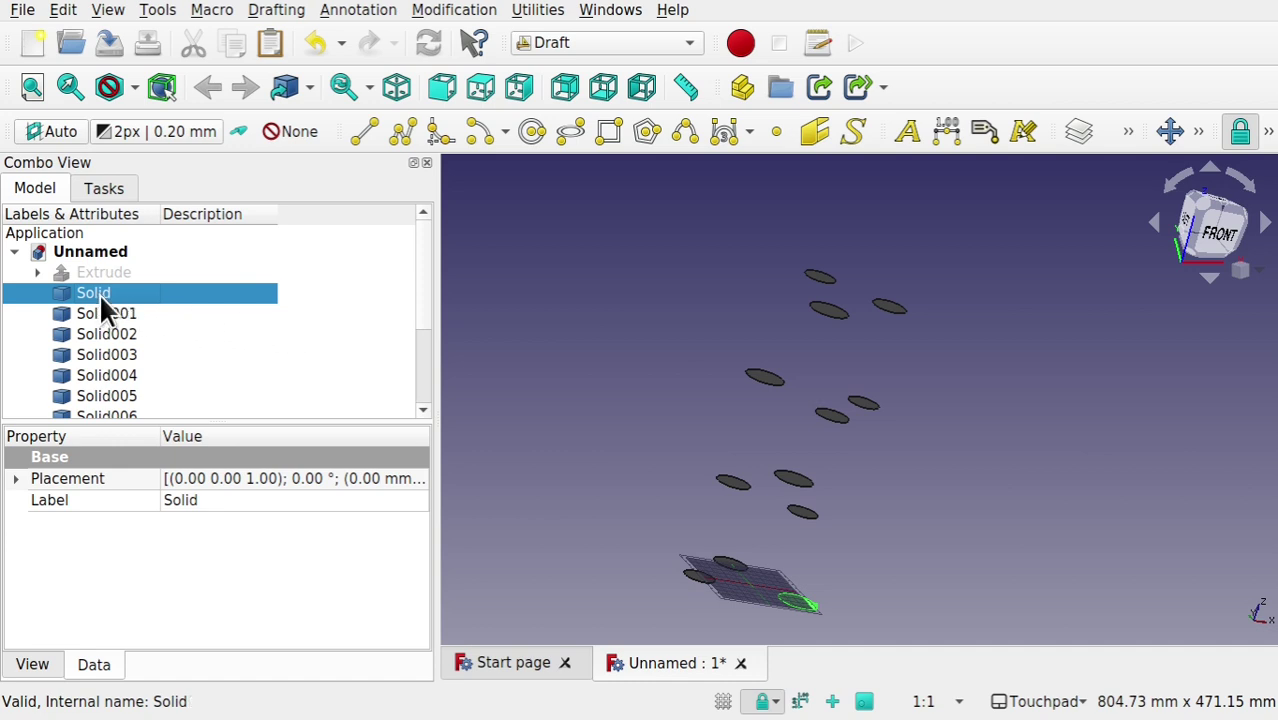
- Combine Solid, Solid001 and Solid002, the three lowest discs, into one compound with Draft Upgrade
scroll(760, 551, "up", 3)
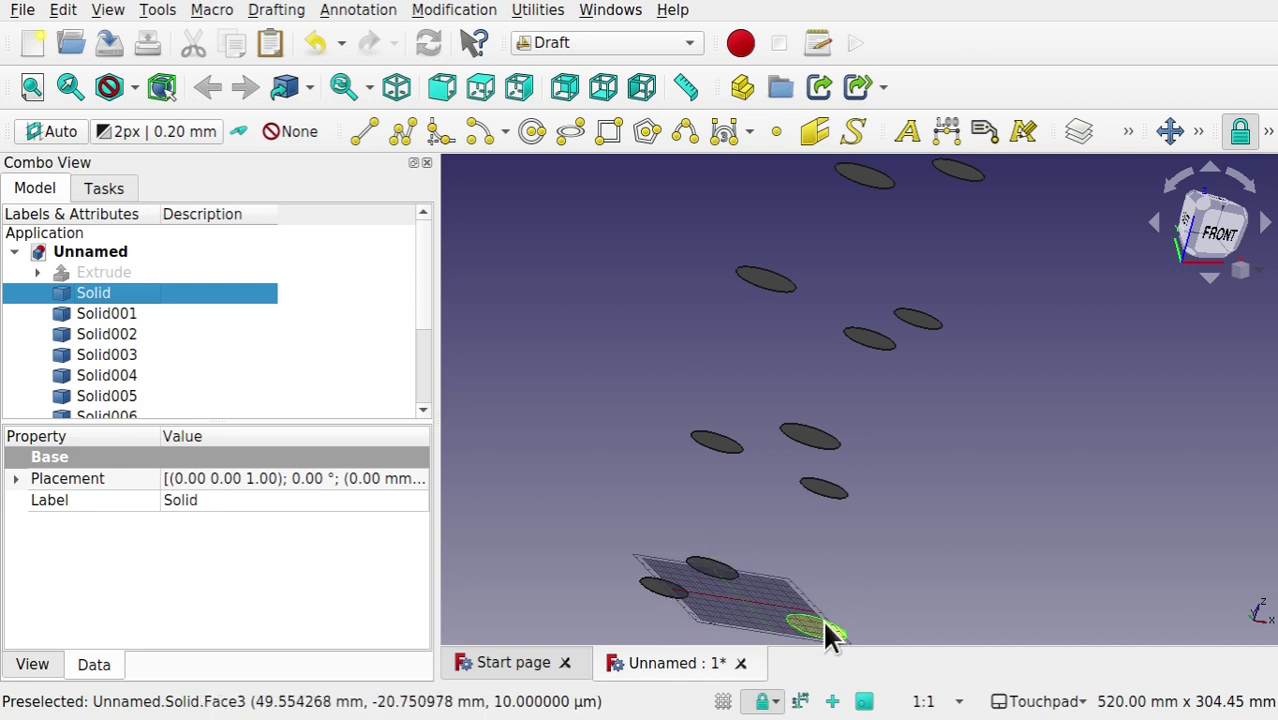
left_click(118, 316, "ctrl")
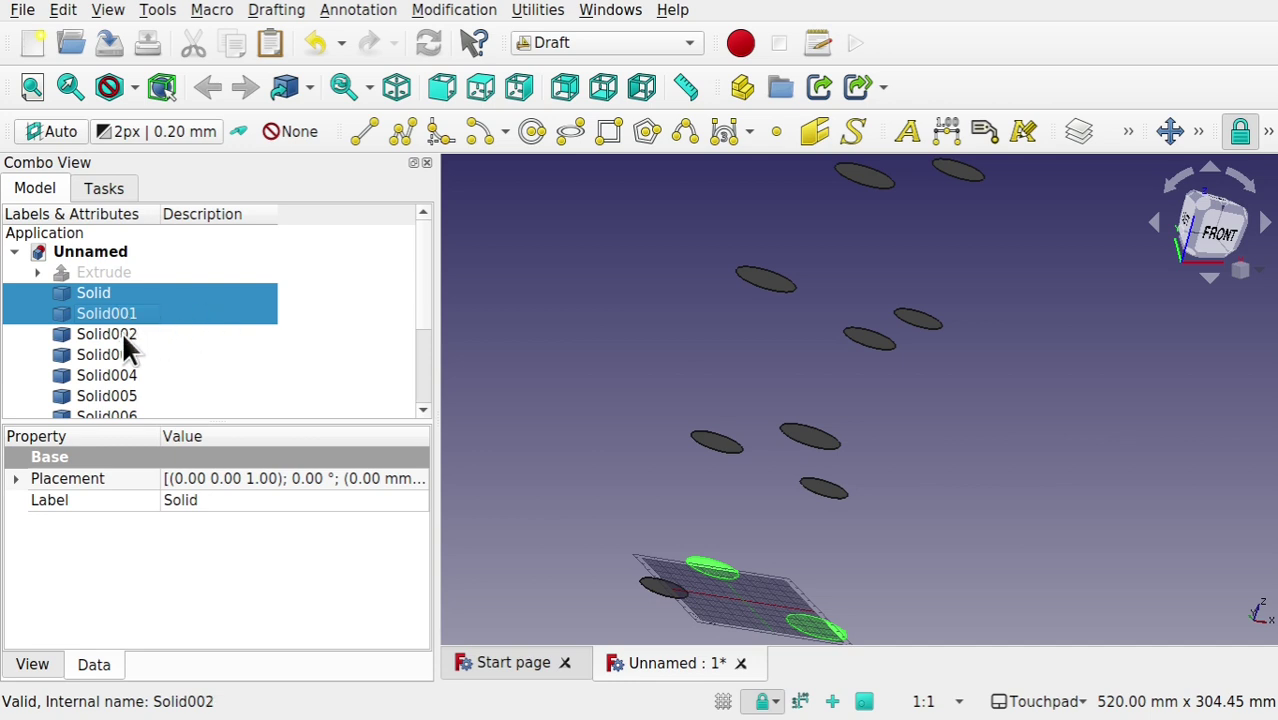
left_click(121, 332, "ctrl")
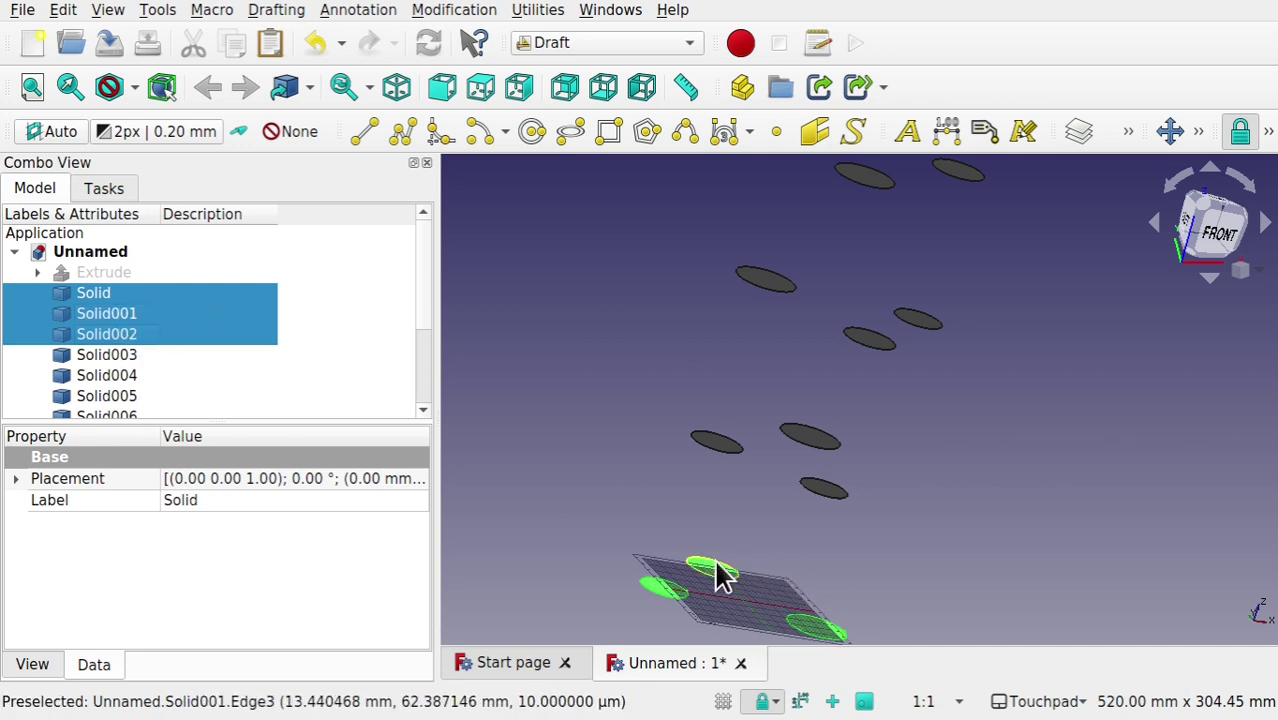
middle_click_drag(748, 573, 826, 535)
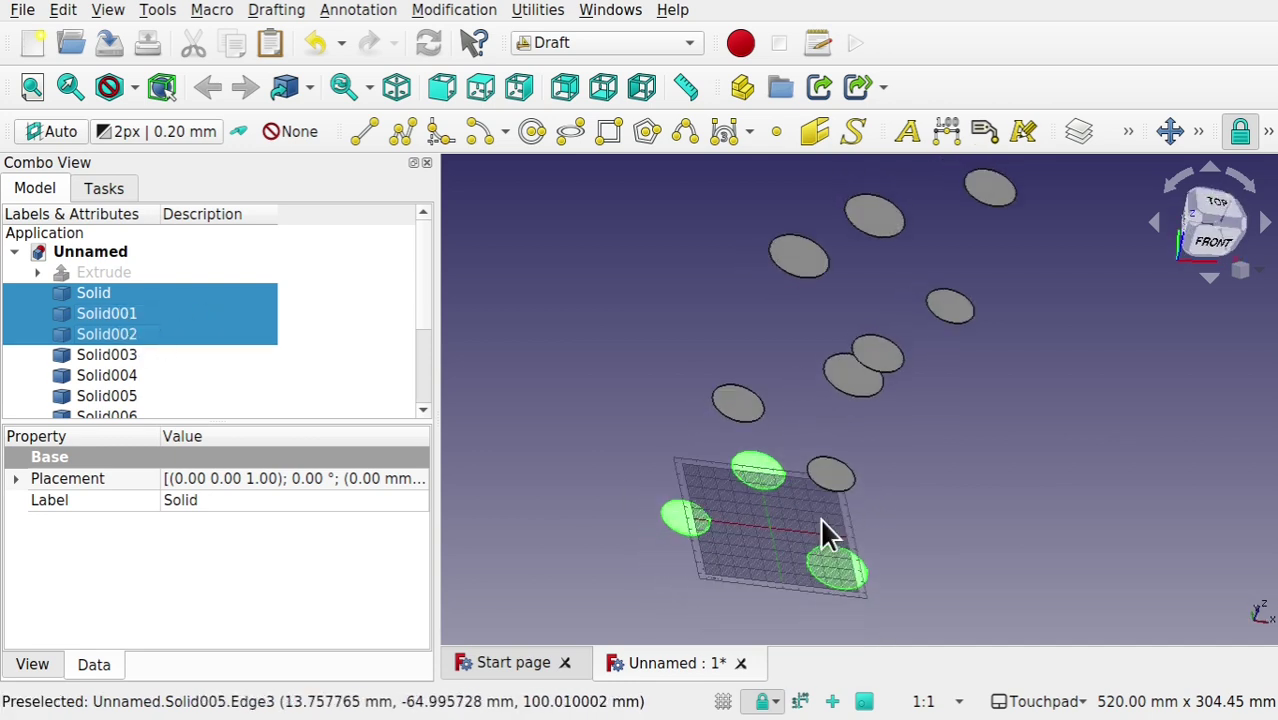
left_click(1197, 131)
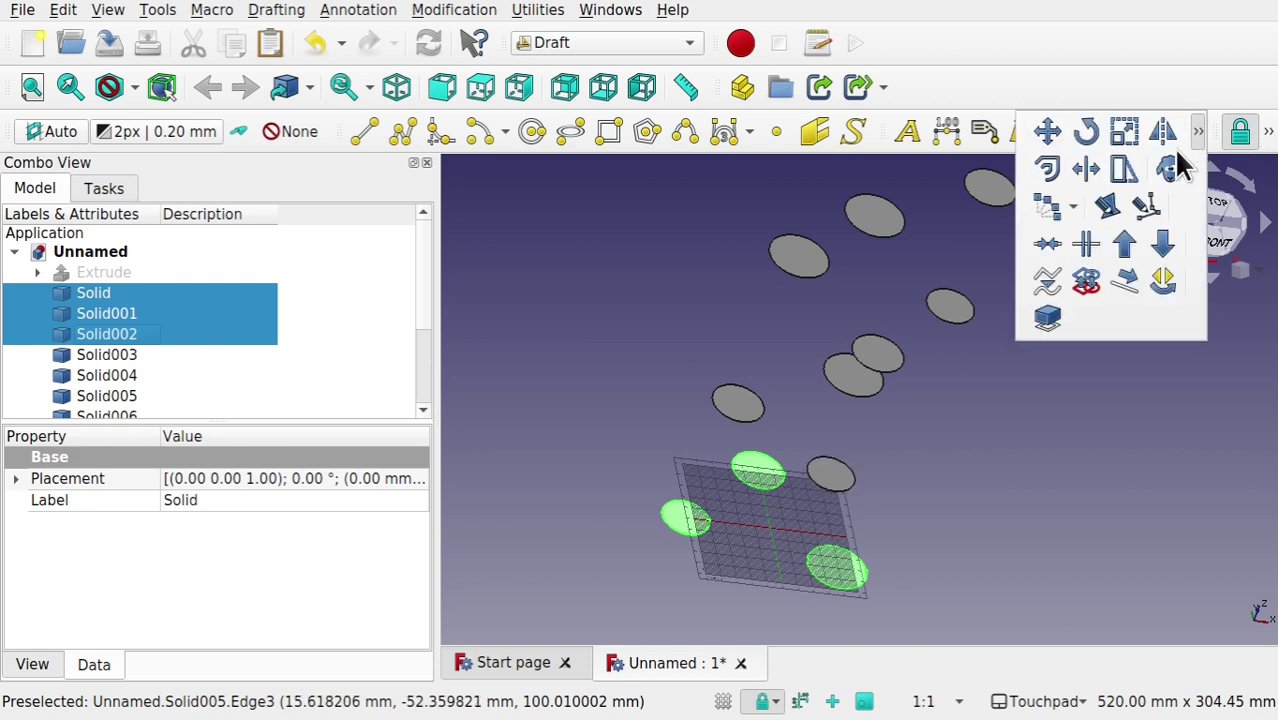
left_click(1125, 245)
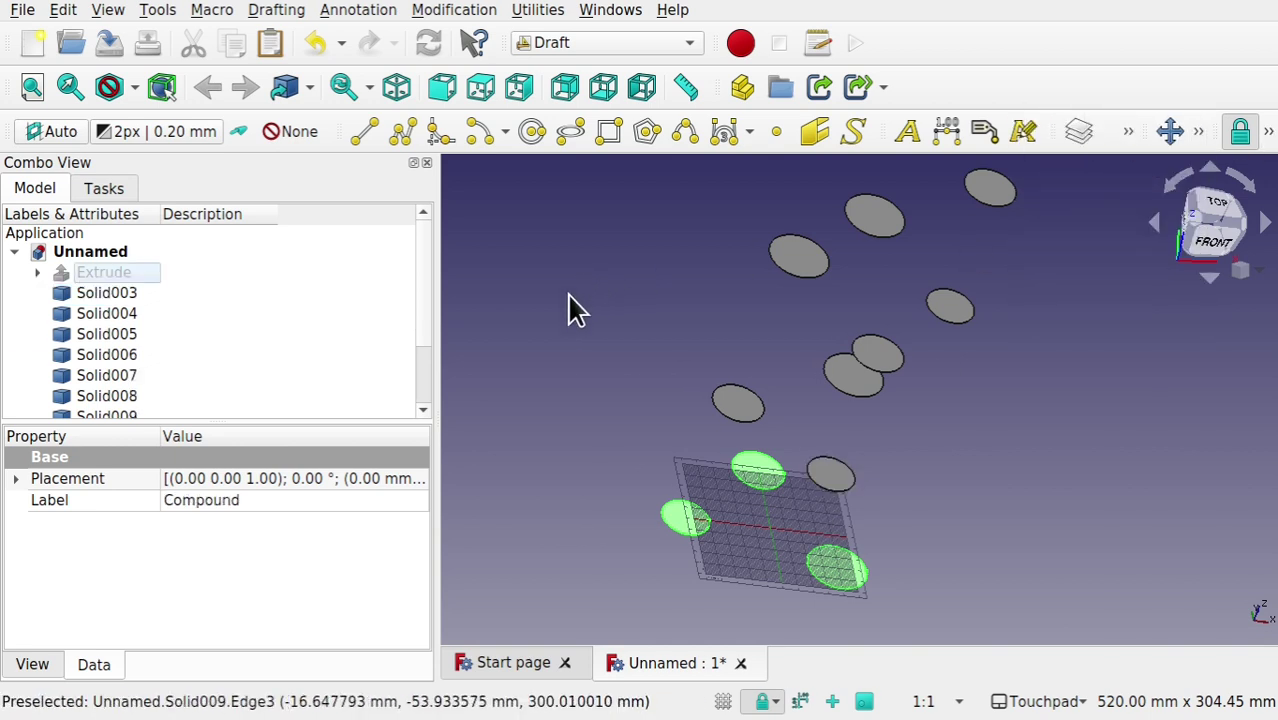
left_click_drag(423, 321, 426, 401)
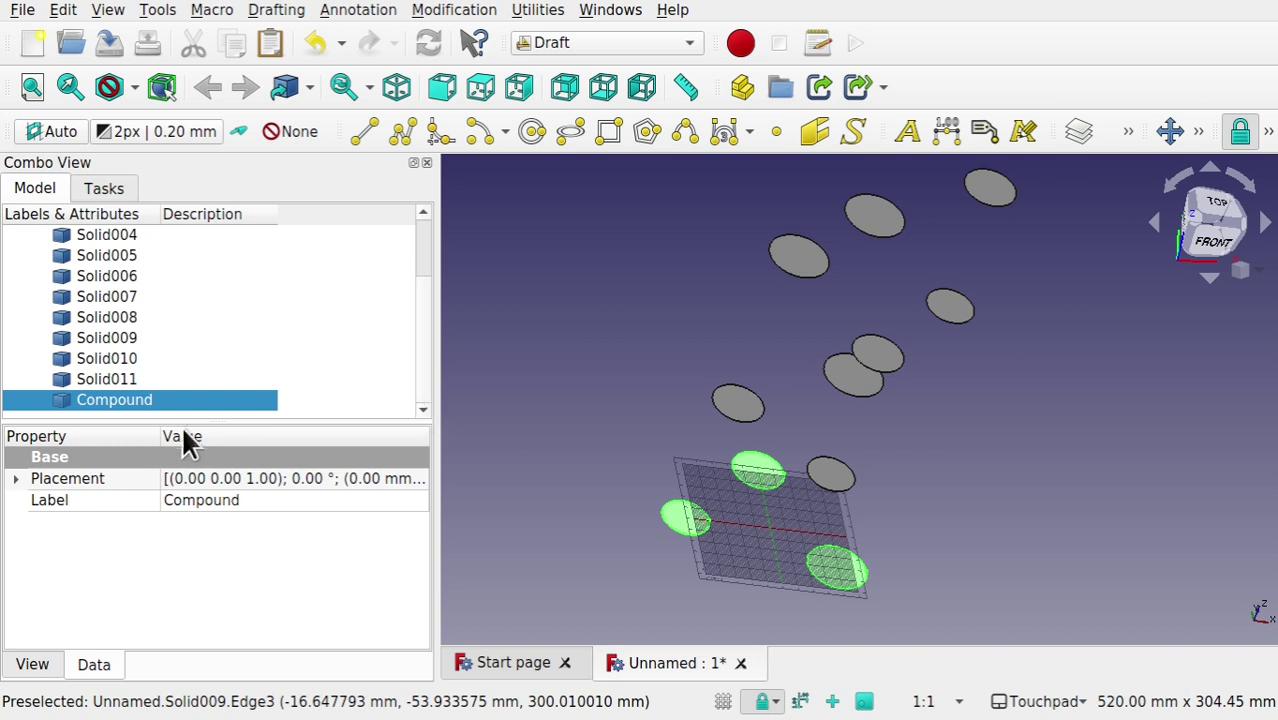
- Combine Solid003, Solid004 and Solid005, the discs of the second level, into one compound with Draft Upgrade
scroll(414, 364, "up", 3)
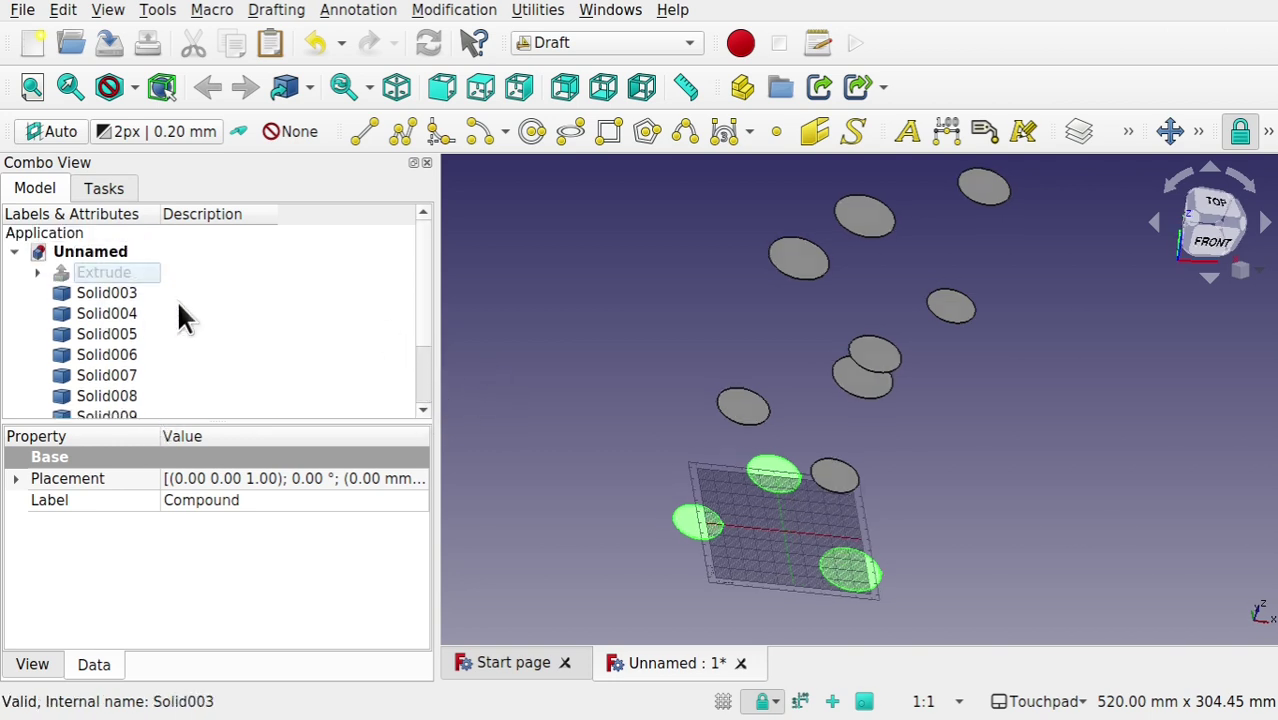
left_click(113, 292)
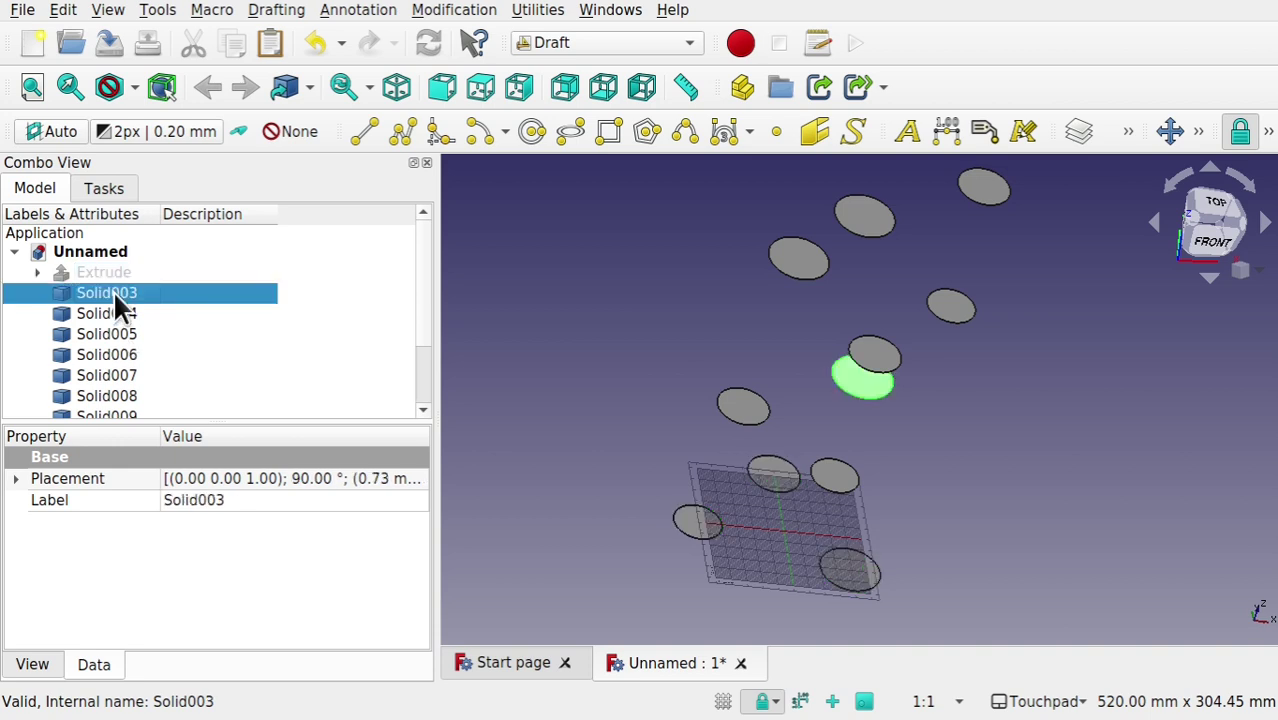
left_click(124, 313, "ctrl")
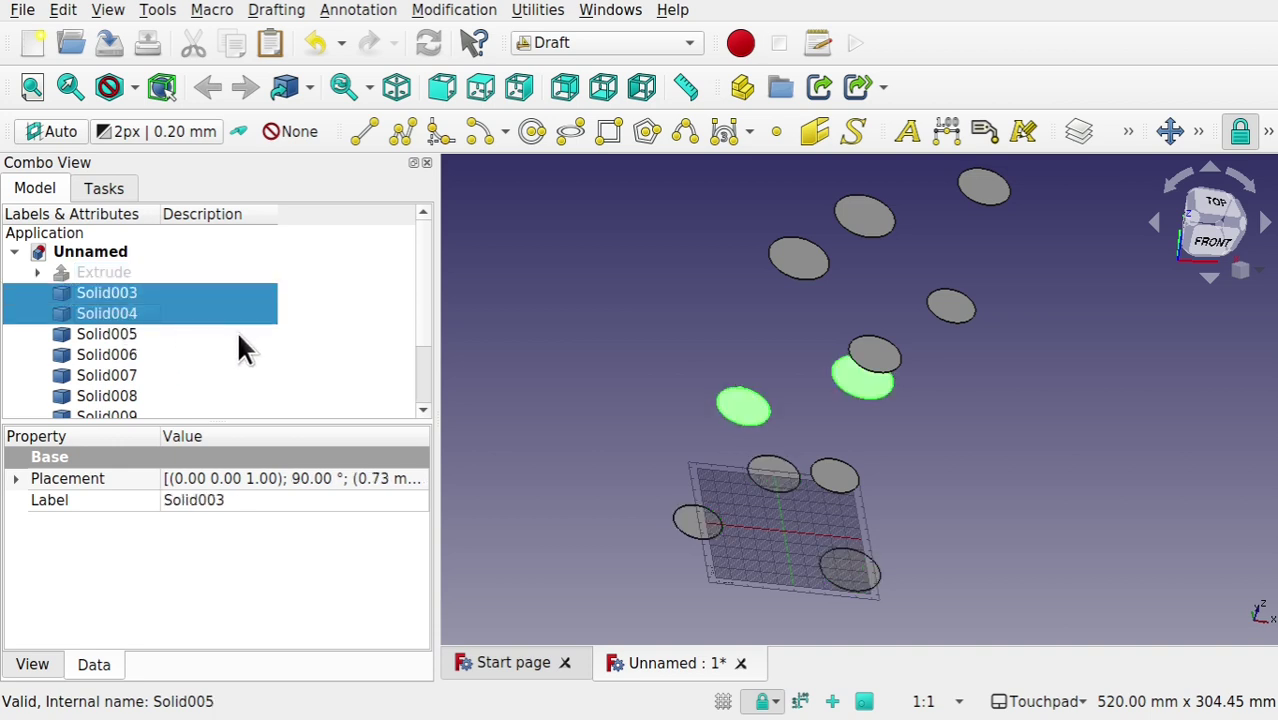
left_click(127, 332)
left_click(120, 313, "ctrl")
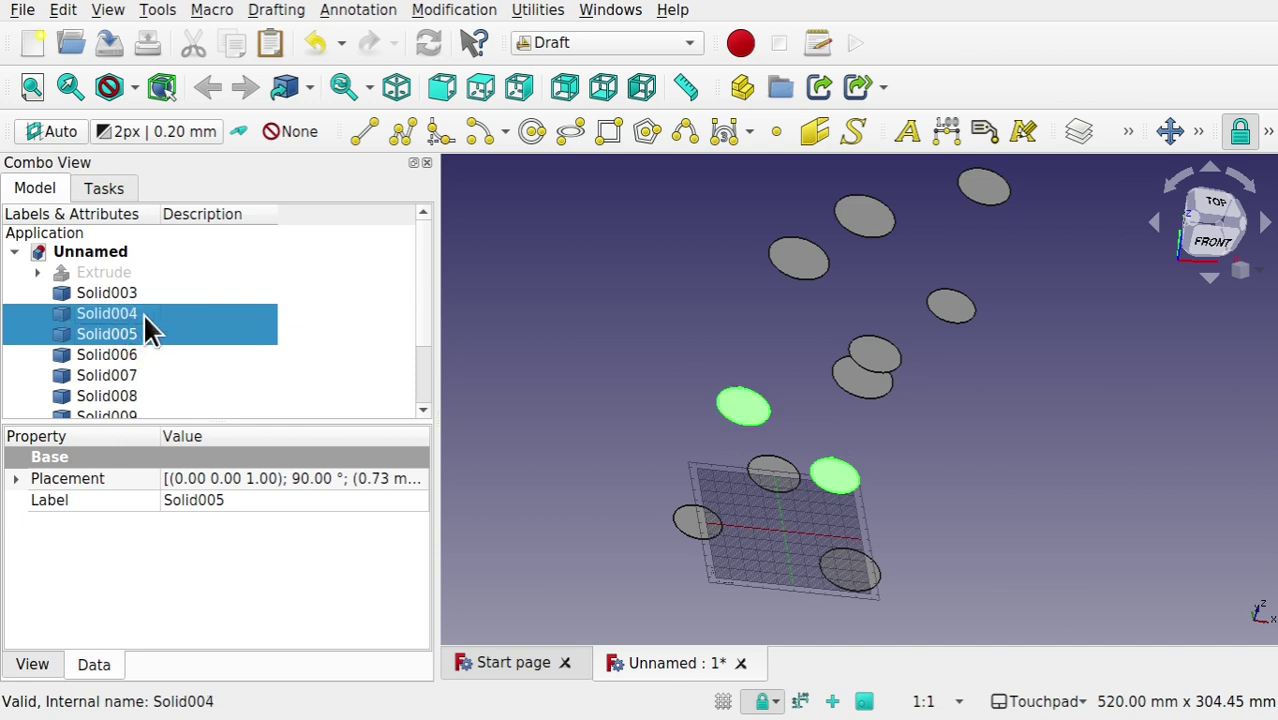
left_click(143, 313, "ctrl")
left_click(136, 292, "ctrl")
left_click(141, 313, "ctrl")
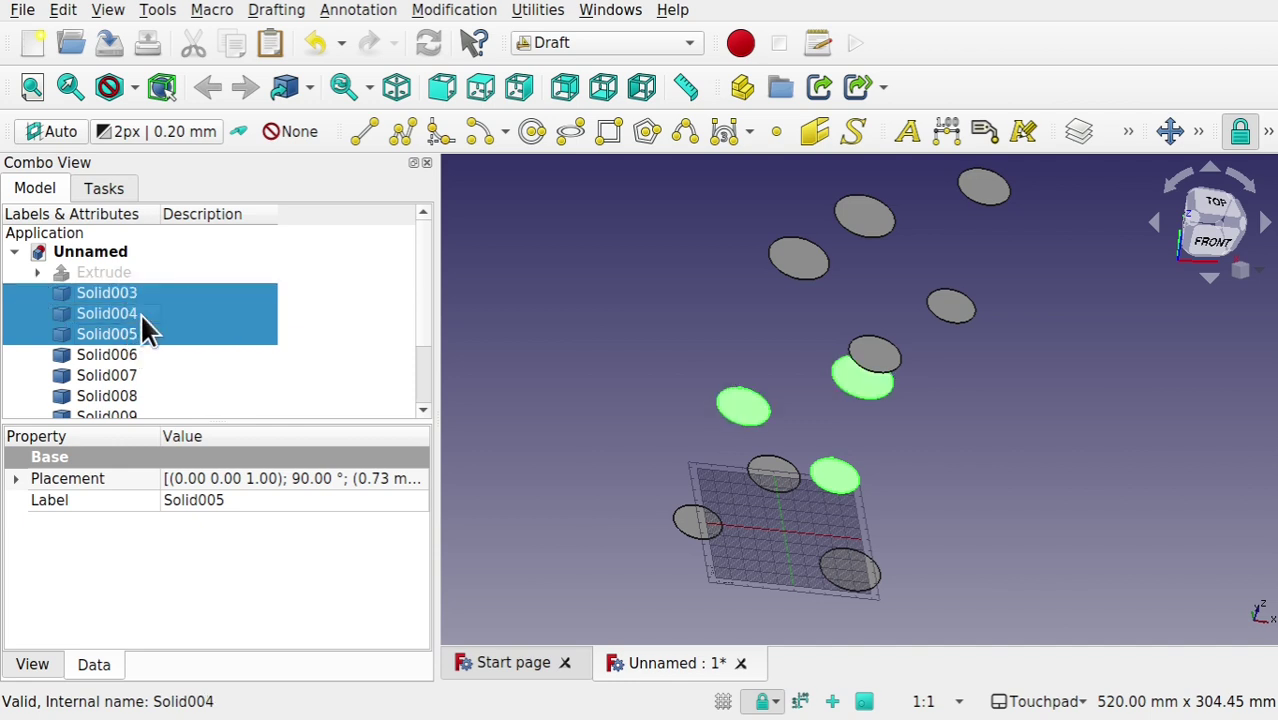
left_click(1198, 132)
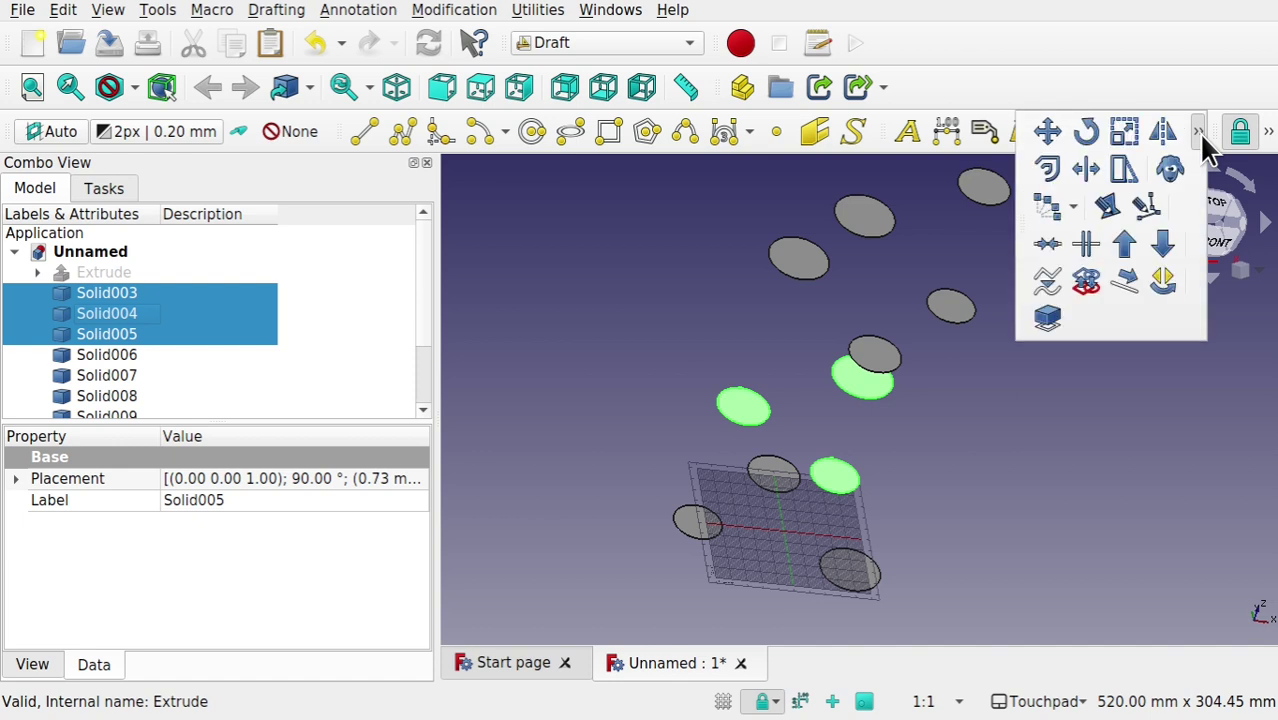
left_click(1124, 240)
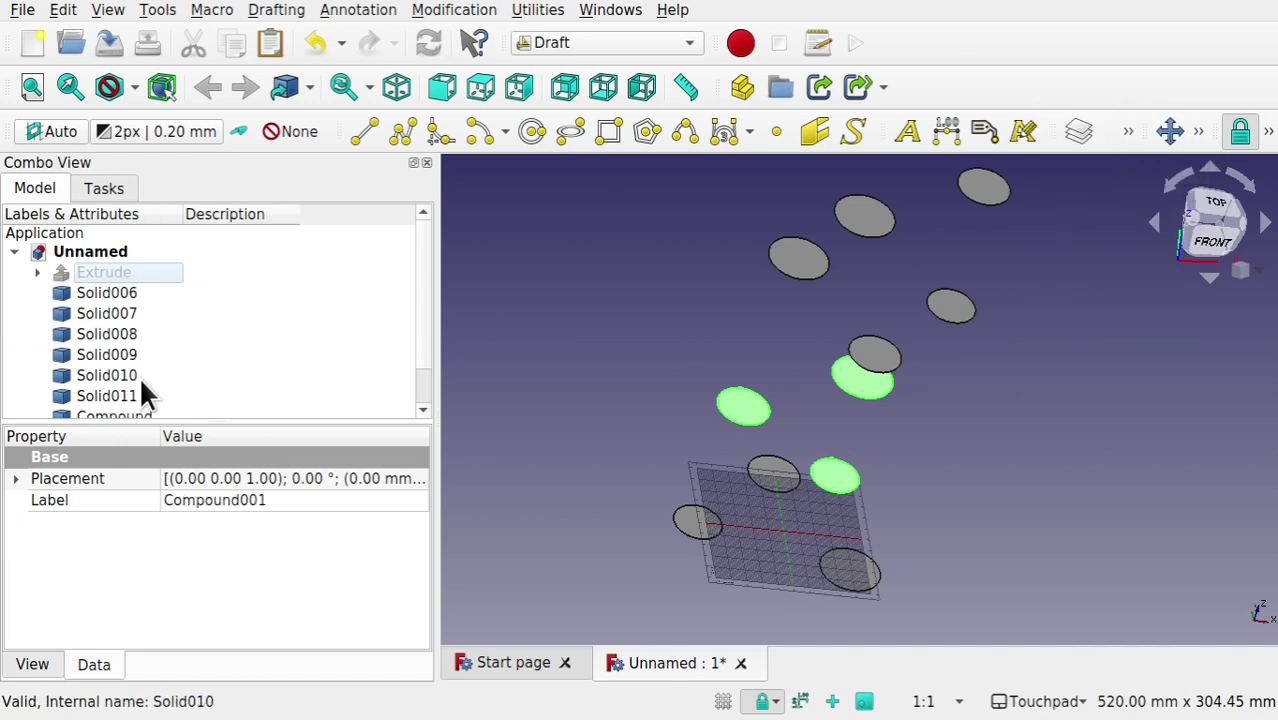
- Combine Solid006, Solid007 and Solid008, the discs of the third level, into one compound with Draft Upgrade
left_click(117, 315)
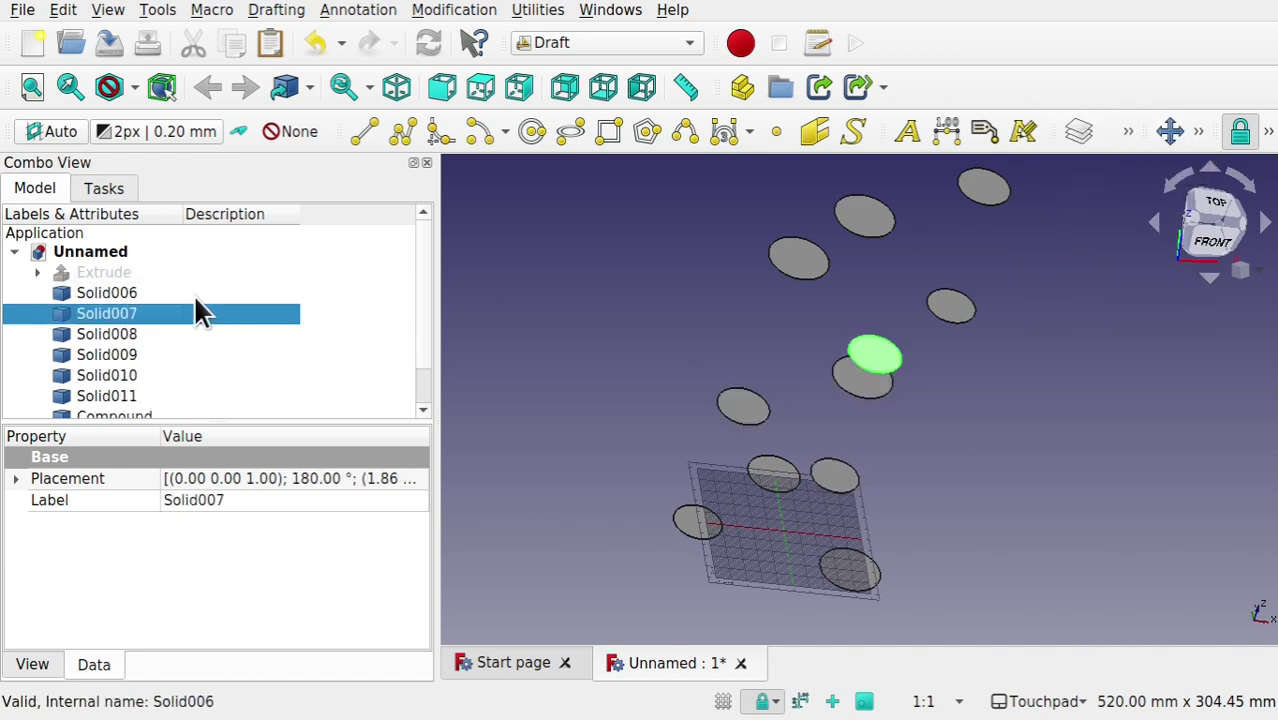
mouse_move(853, 317)
left_mouse_down("alt")
mouse_move(815, 360)
mouse_move(876, 282)
mouse_move(862, 312)
left_mouse_up("alt")
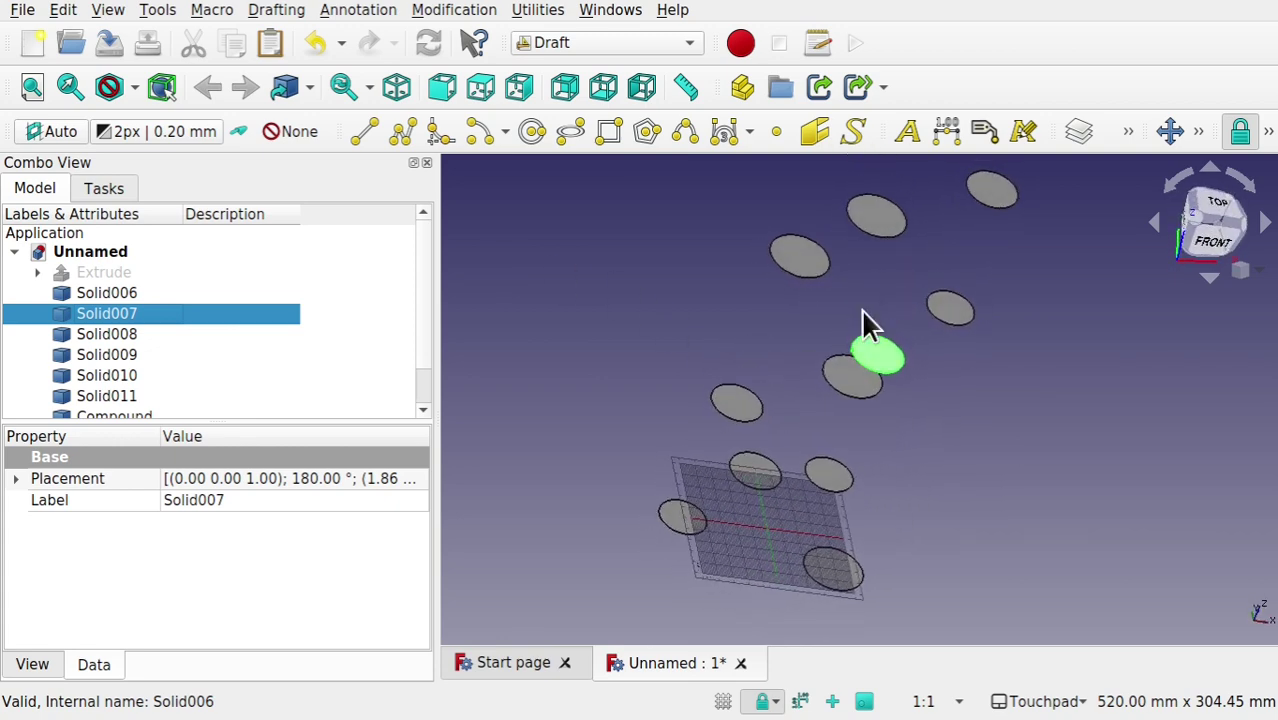
left_click(106, 293, "ctrl")
left_click(133, 293, "ctrl")
left_click(125, 334, "ctrl")
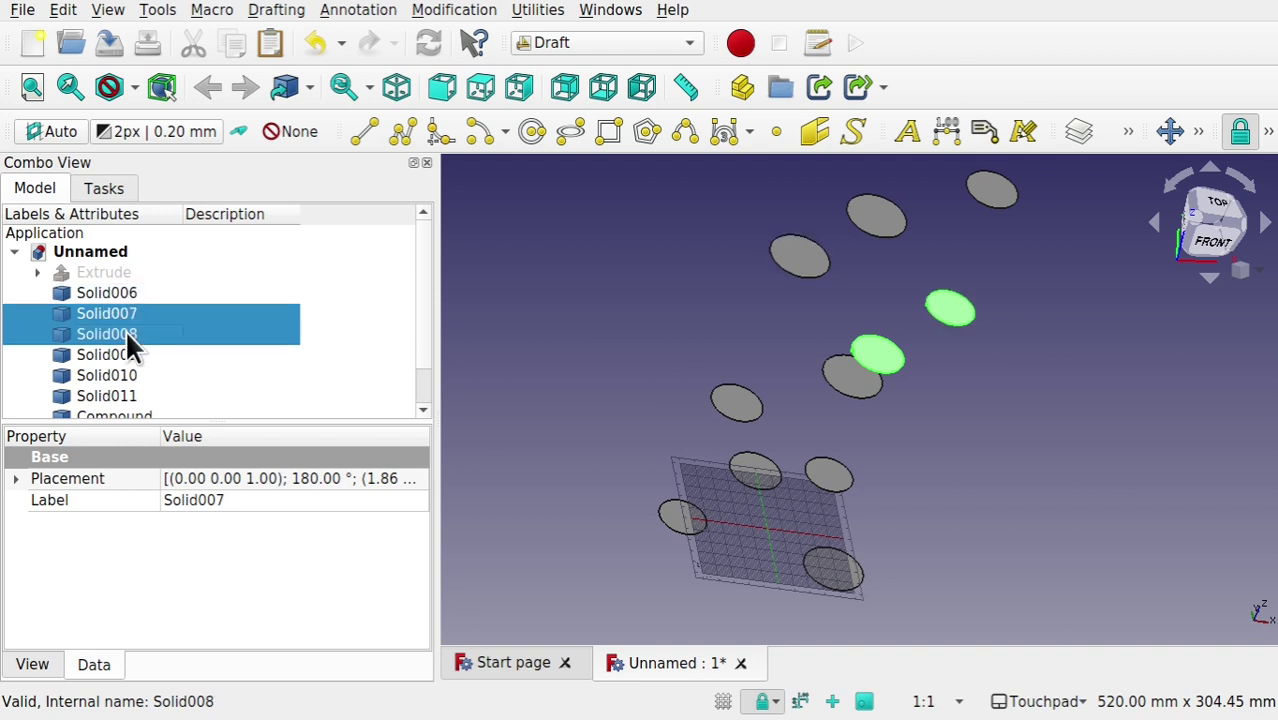
left_click(116, 290, "ctrl")
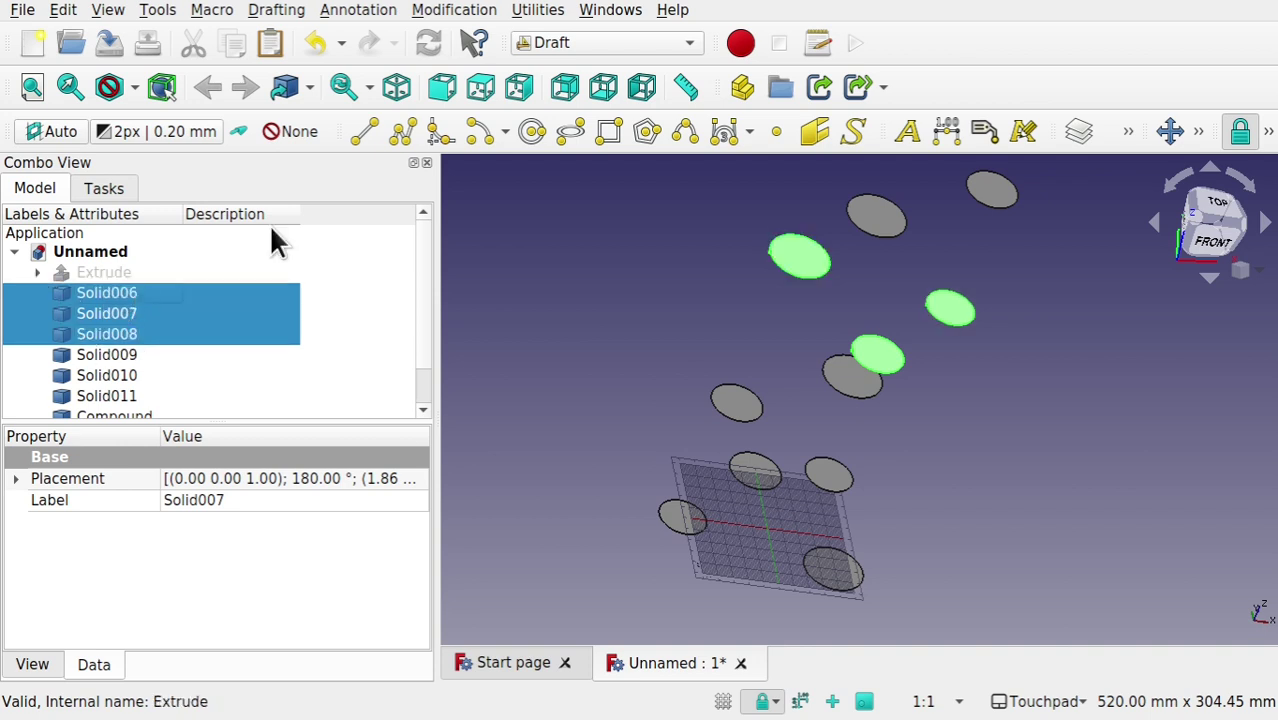
left_click(1197, 131)
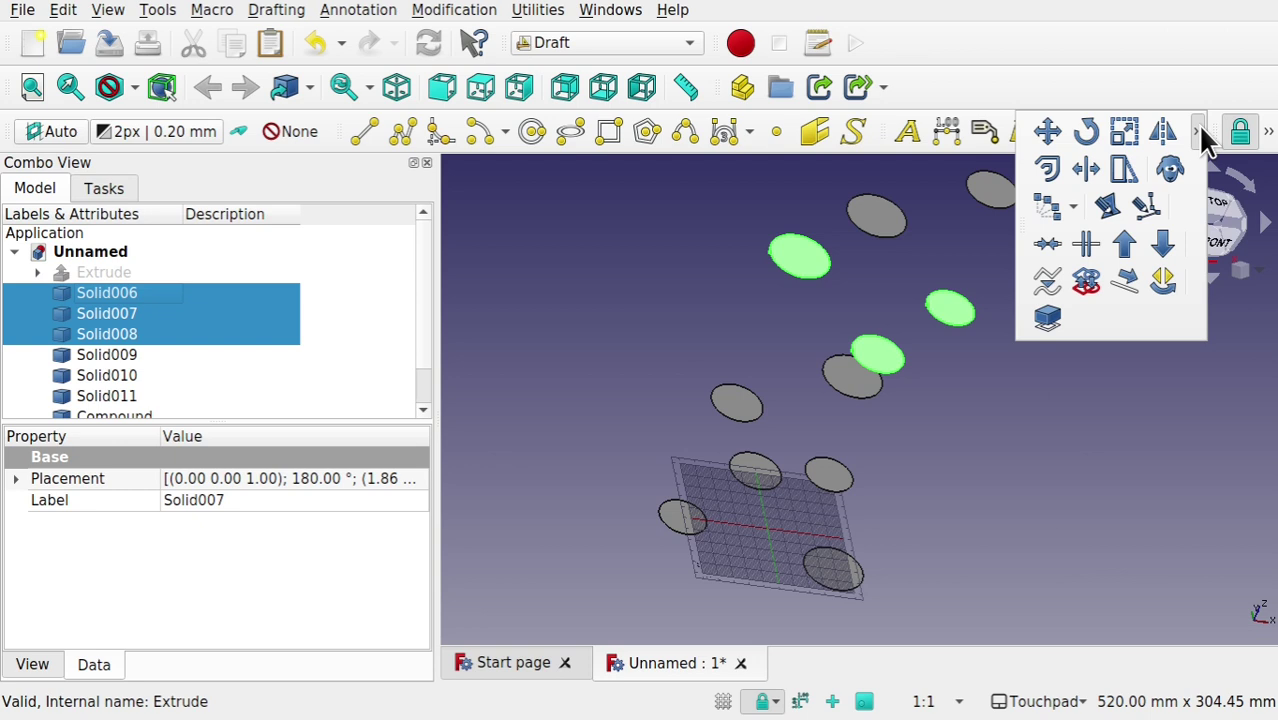
left_click(1126, 246)
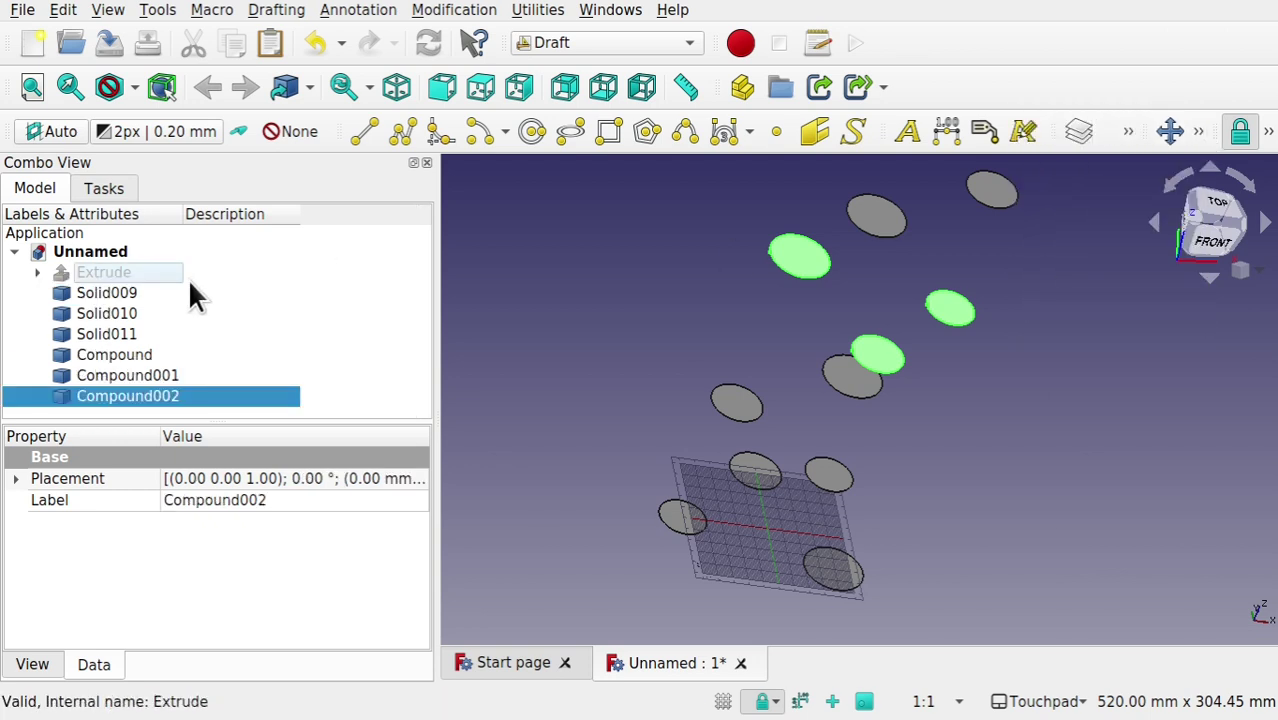
- Combine Solid009, Solid010 and Solid011, the three highest discs, into one compound with Draft Upgrade
left_click(117, 295)
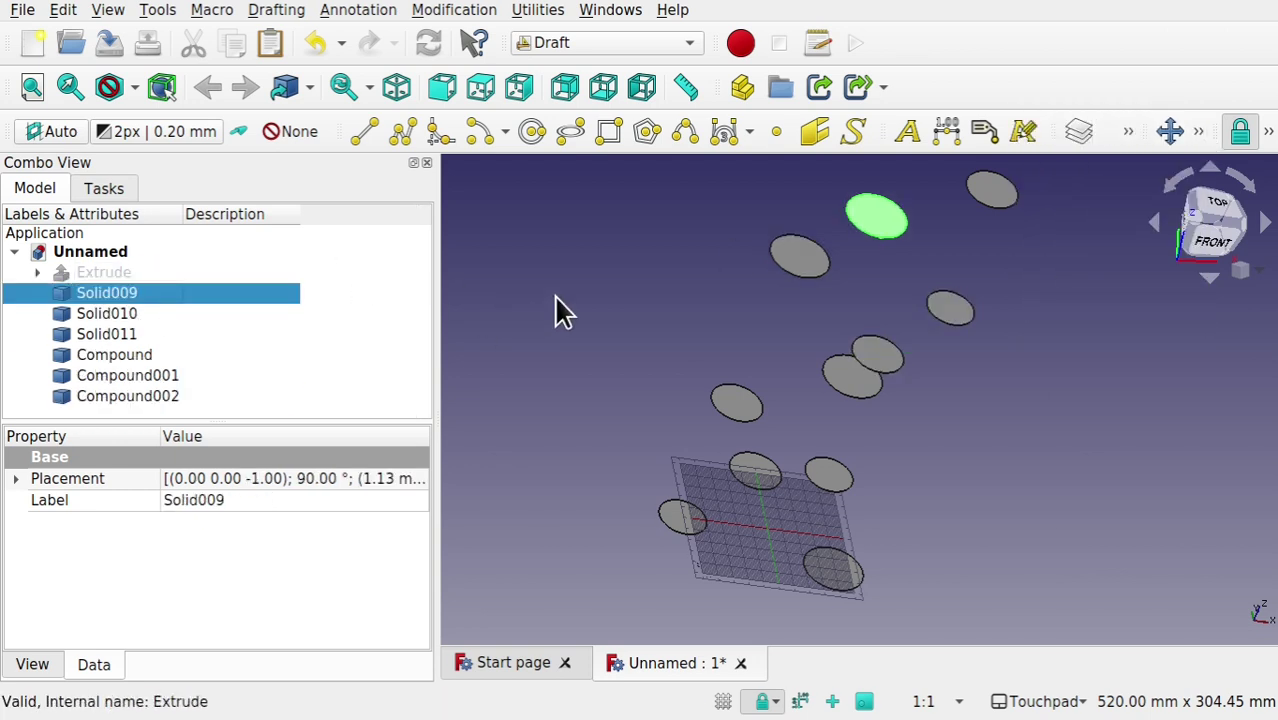
middle_click_drag(1018, 348, 971, 481)
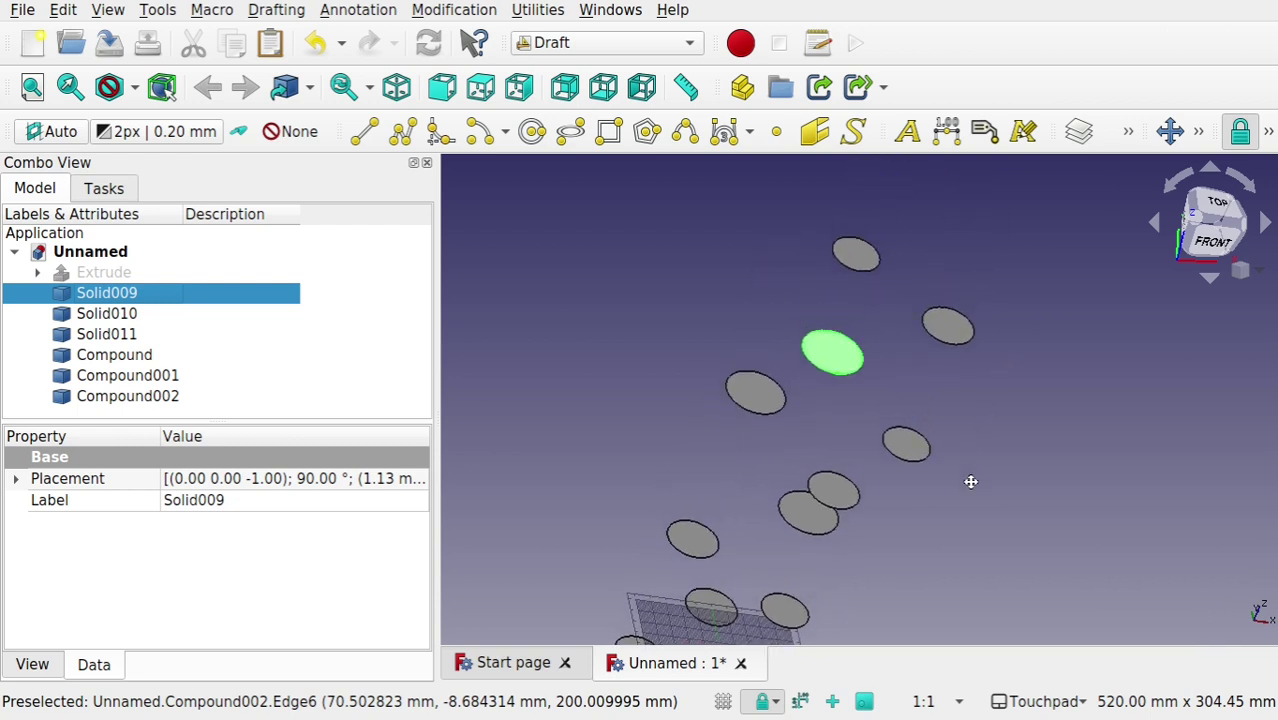
left_click(124, 315)
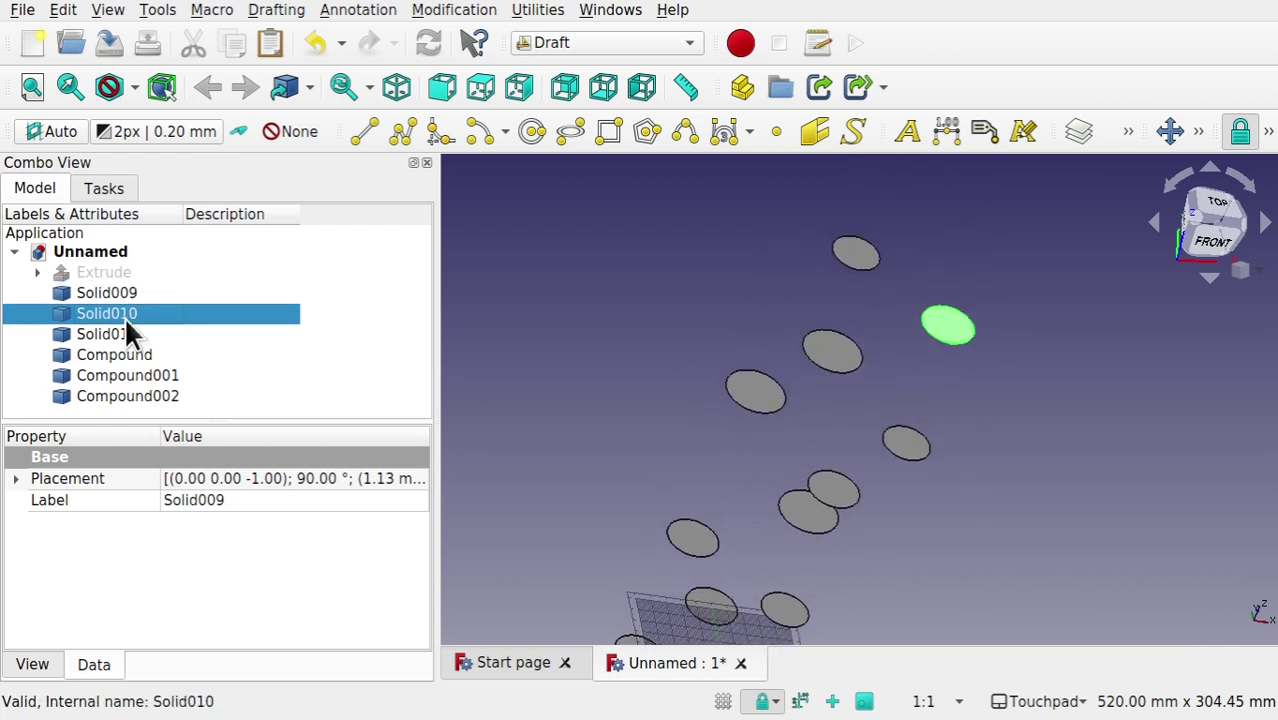
left_click(129, 294, "ctrl")
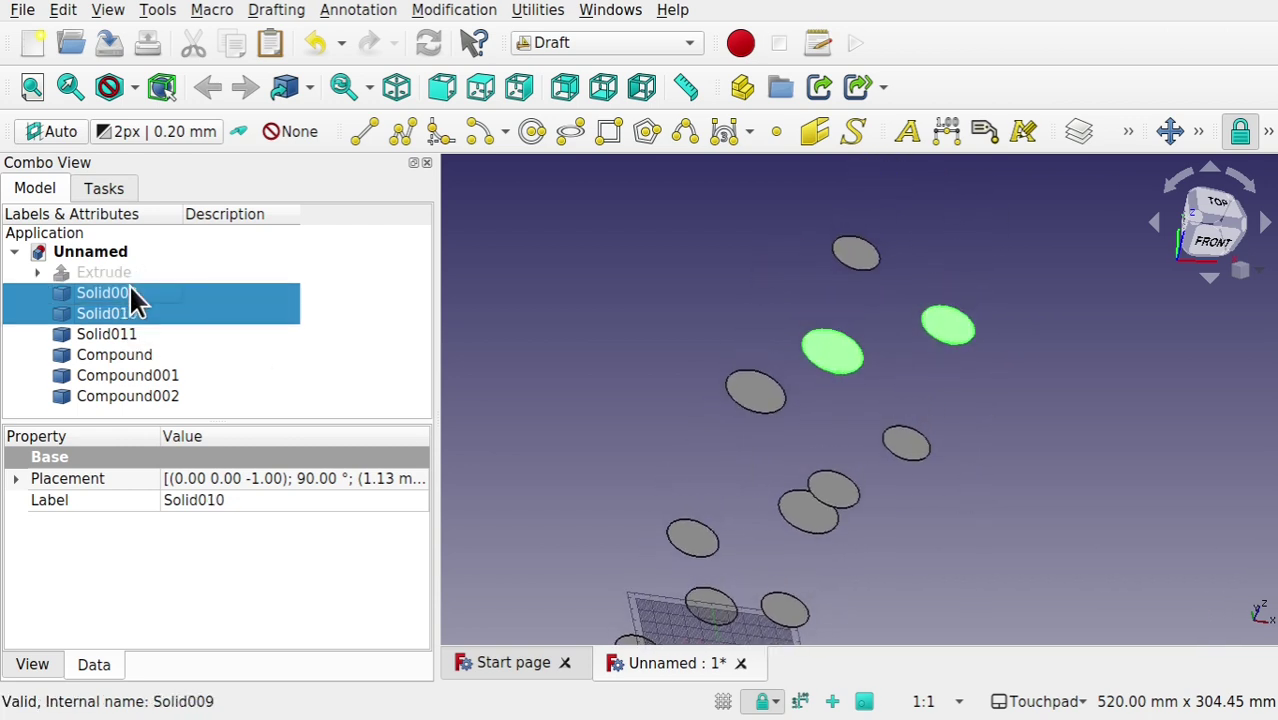
left_click(129, 294, "ctrl")
left_click(120, 332, "ctrl")
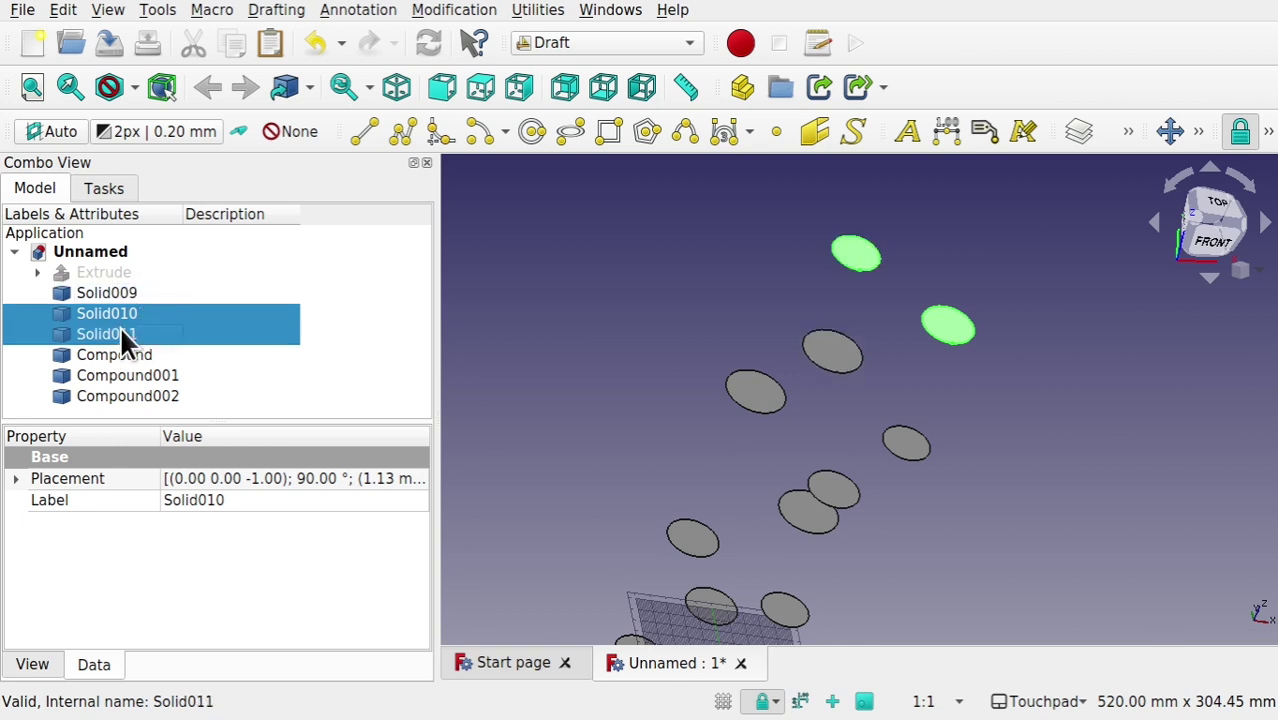
left_click(132, 294, "ctrl")
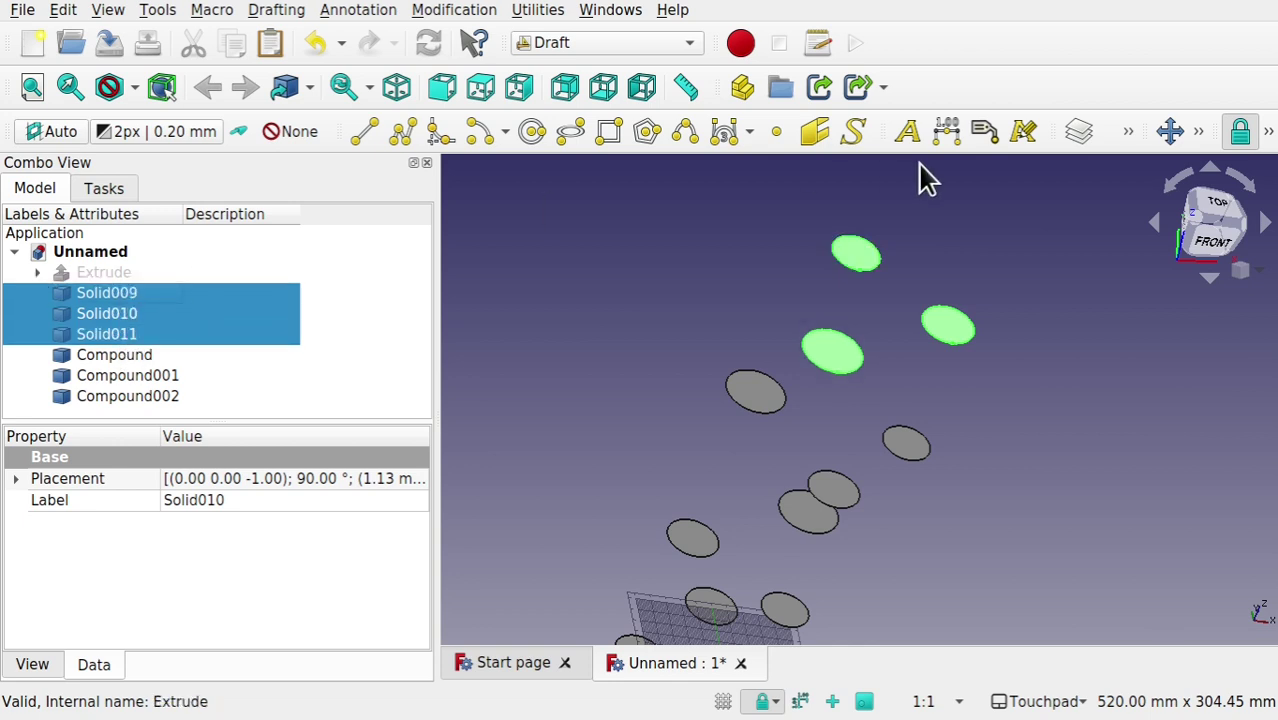
left_click(1197, 131)
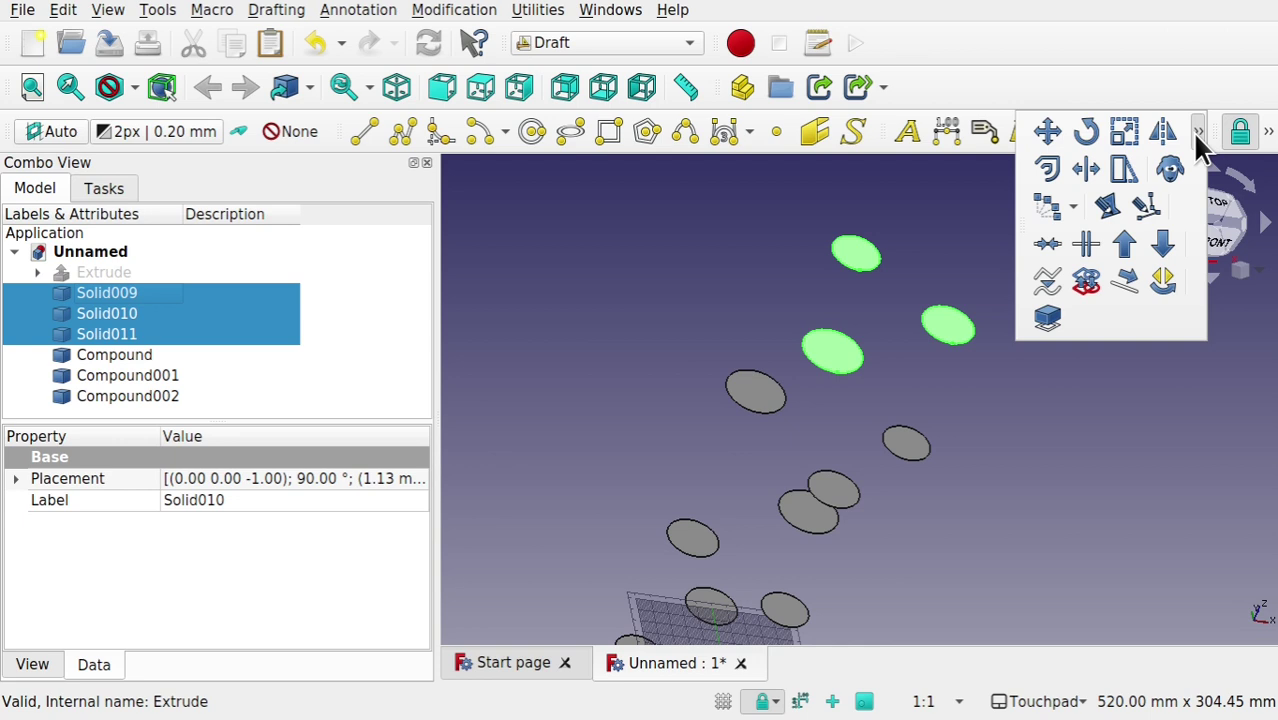
left_click(1124, 245)
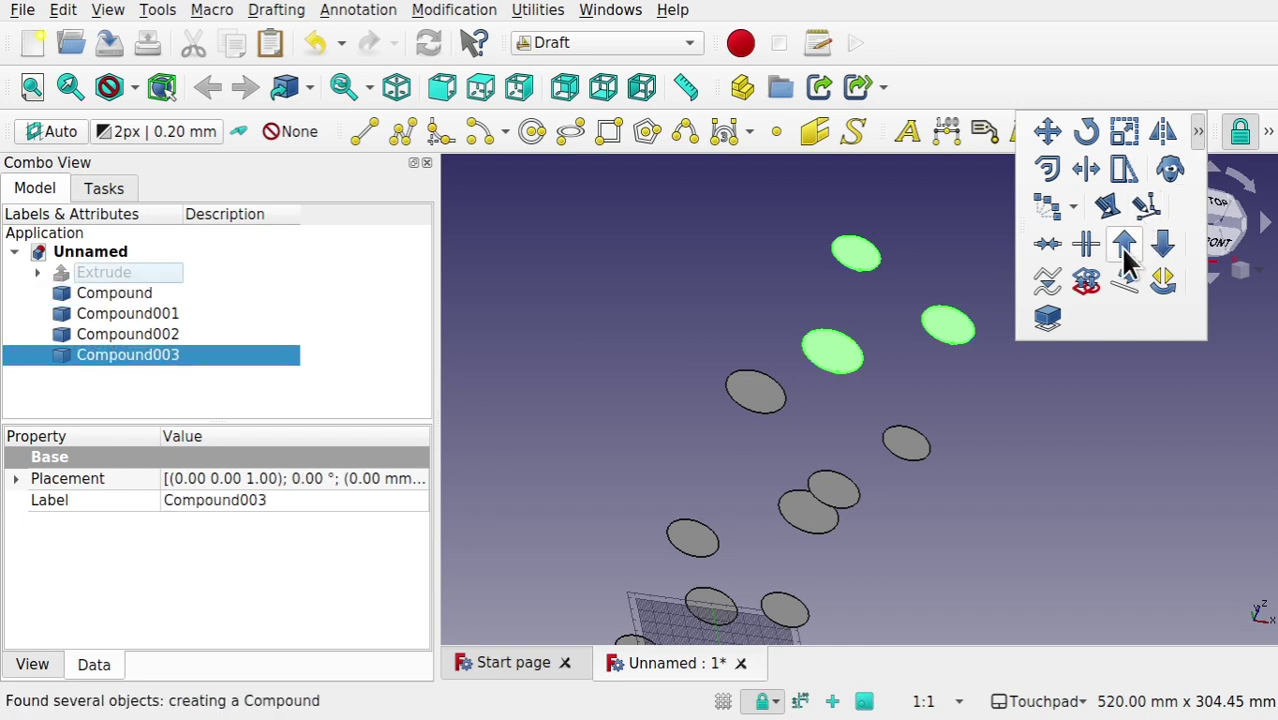
- Create a MultiLoft through Compound, Compound001, Compound002 and Compound003, in that order, using the Curves workbench
left_click(126, 292)
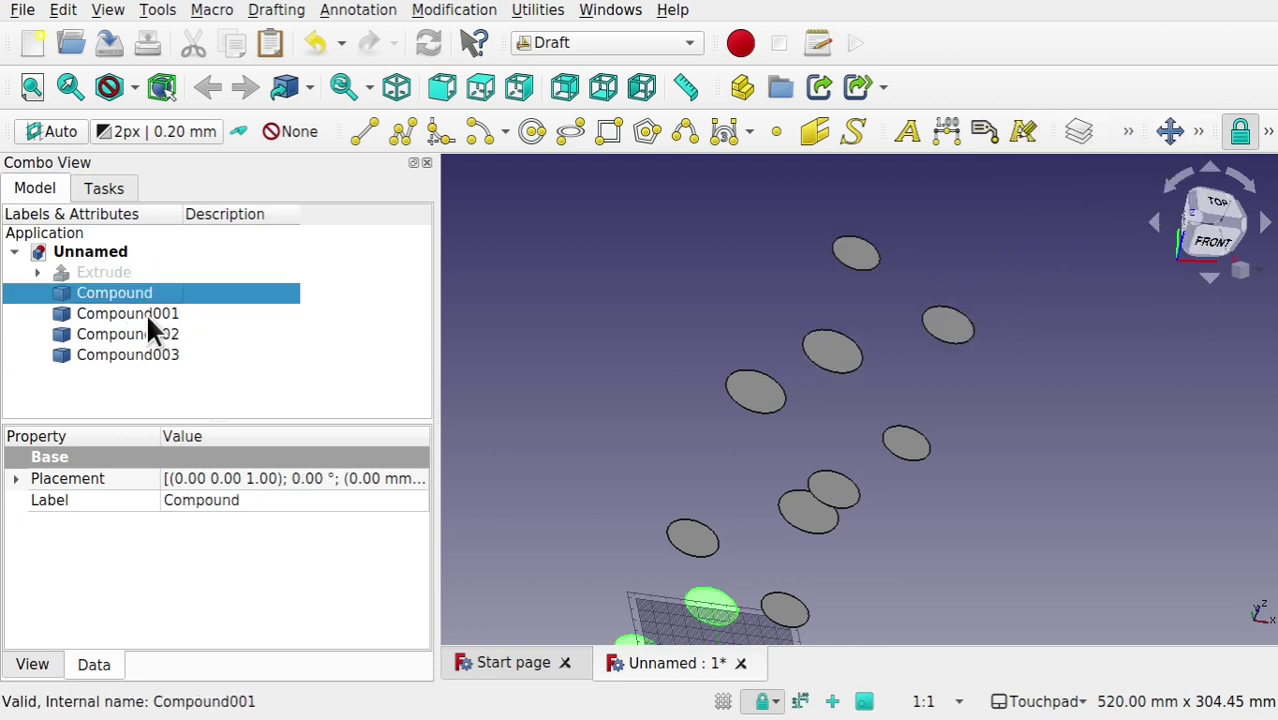
left_click(567, 38)
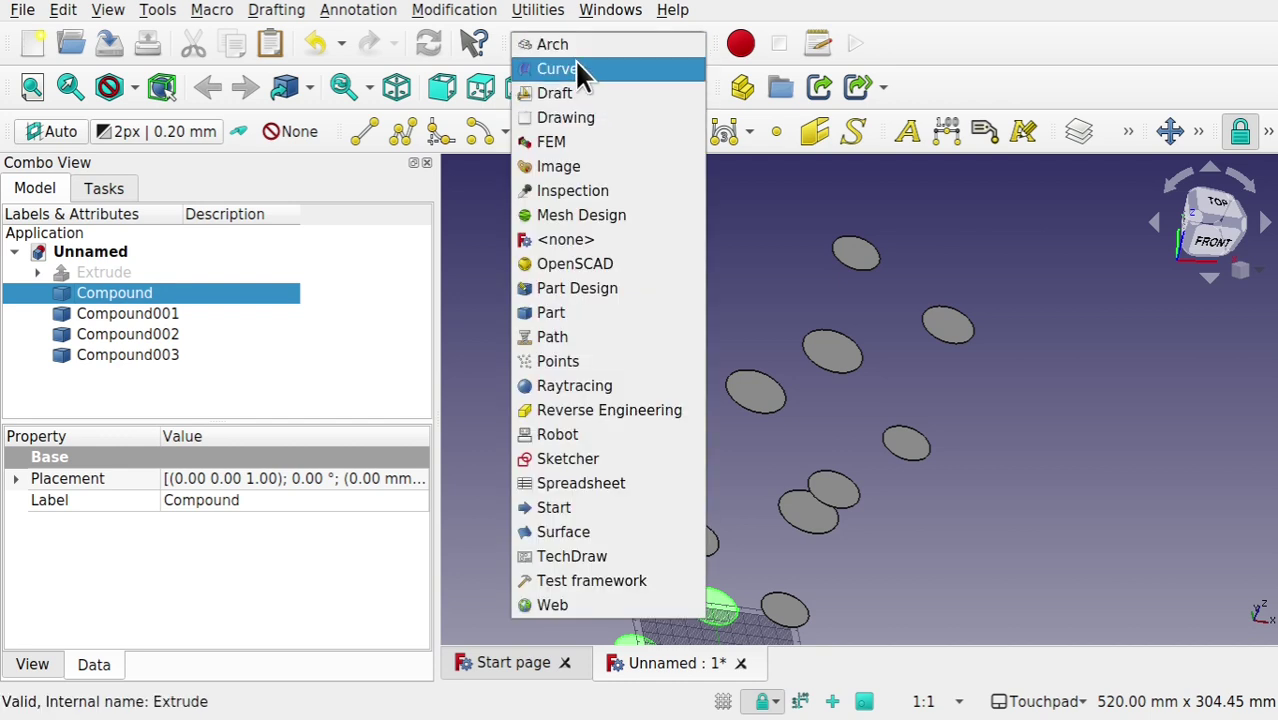
left_click(575, 66)
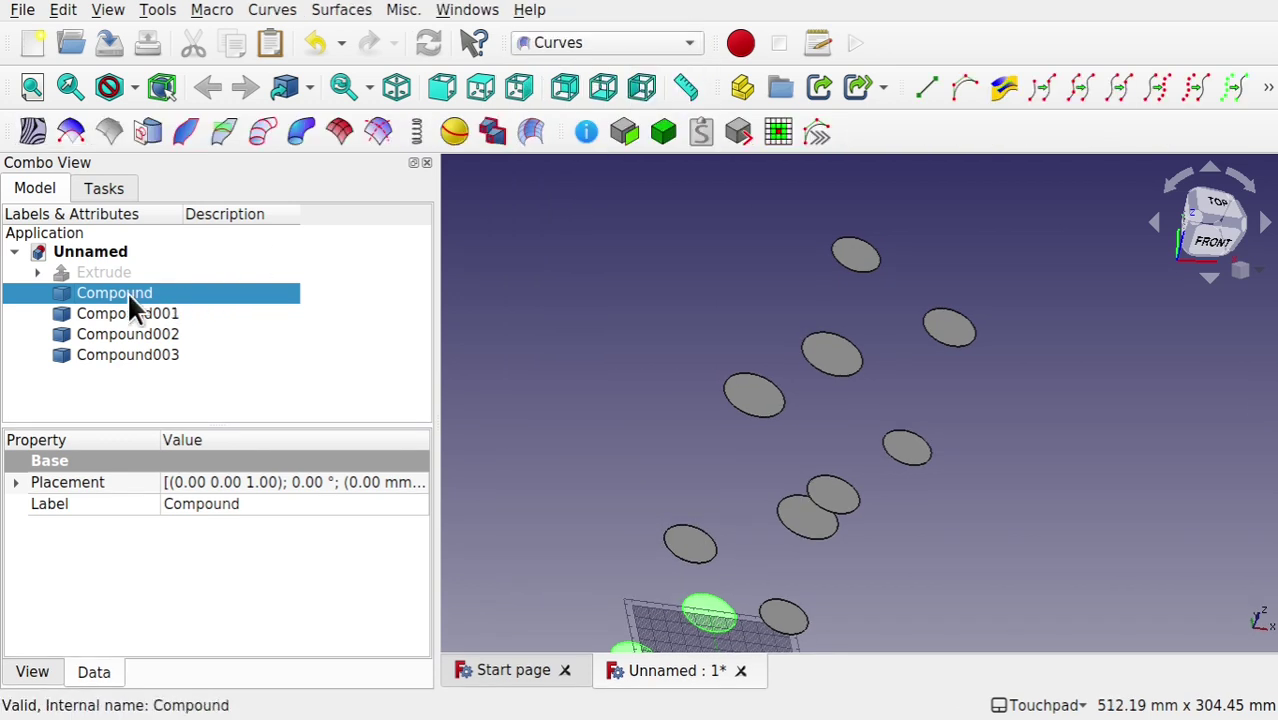
left_click(157, 314, "ctrl")
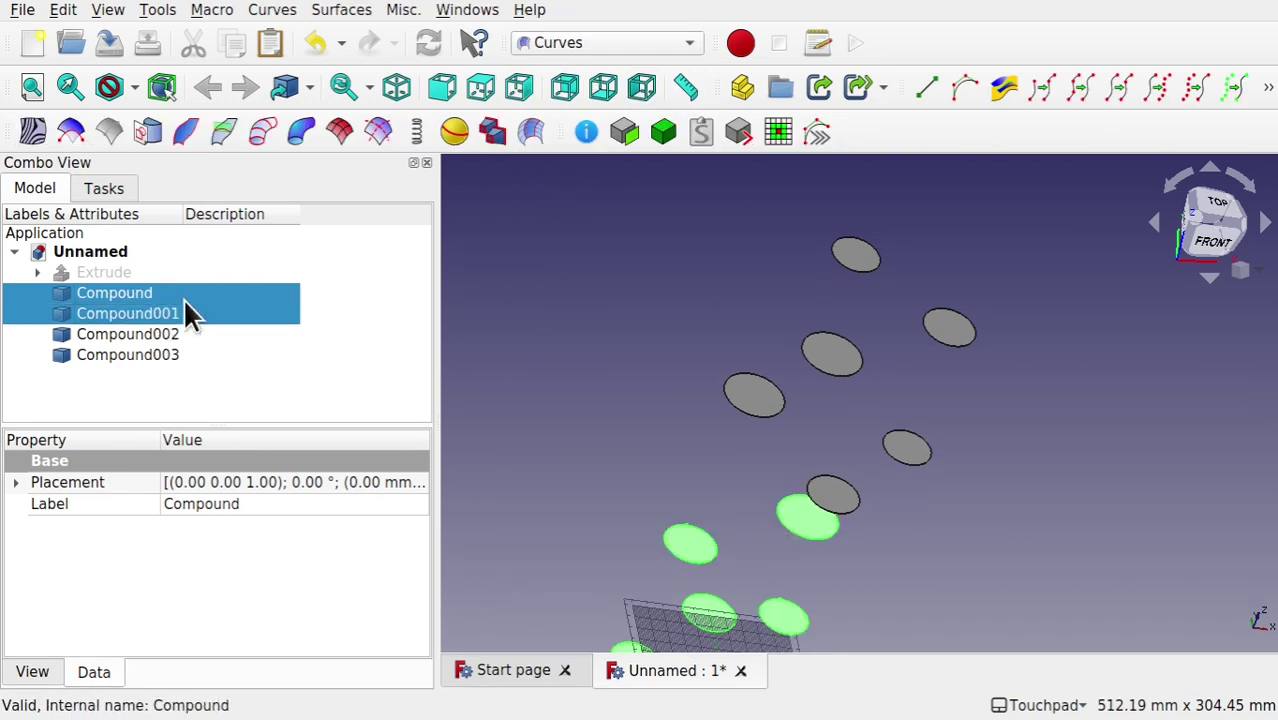
left_click(161, 337, "ctrl")
left_click(180, 354, "ctrl")
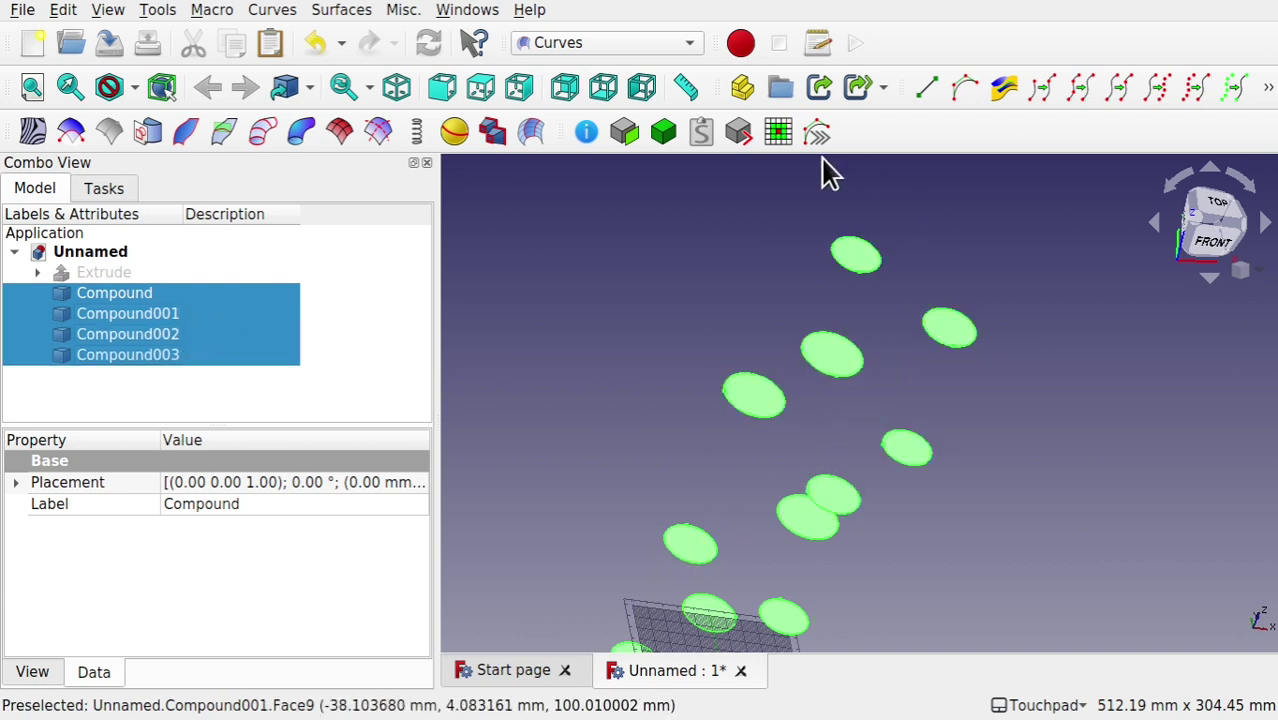
left_click(492, 133)
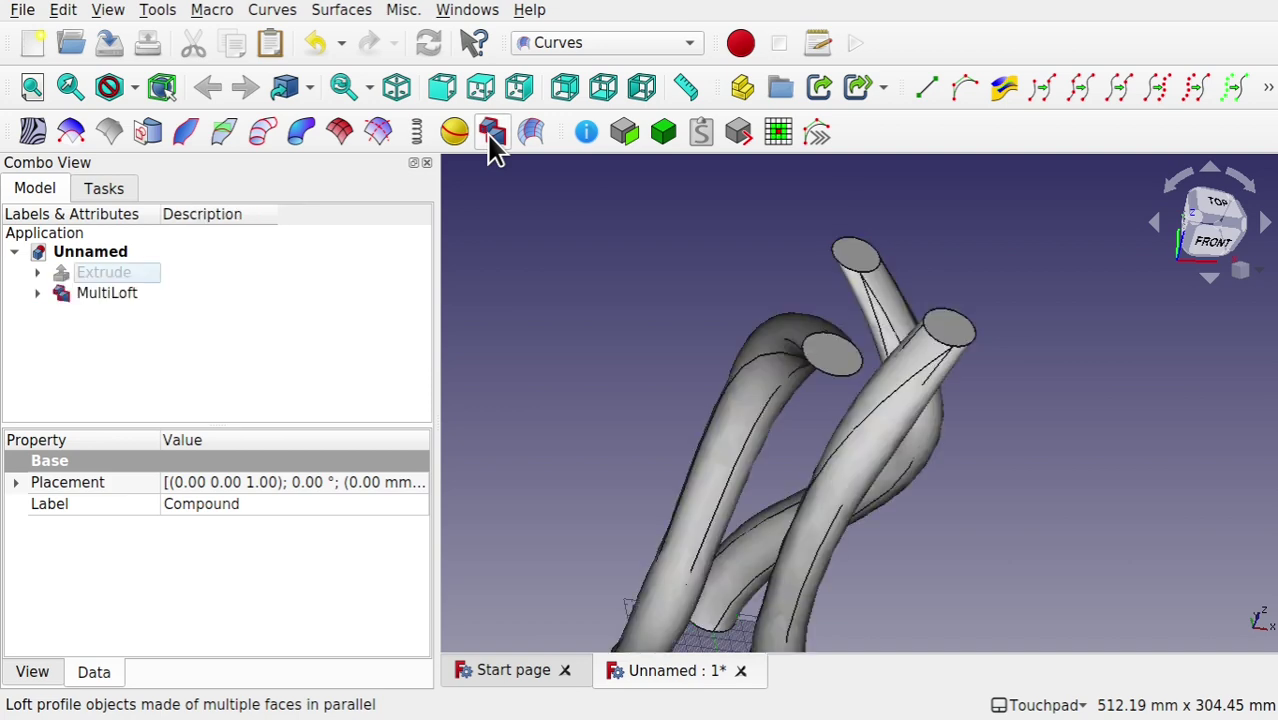
- Examine the MultiLoft strands from several angles and inspect the source sketch of the hidden extrusion in the Sketcher
scroll(873, 450, "down", 5)
scroll(873, 450, "up", 4)
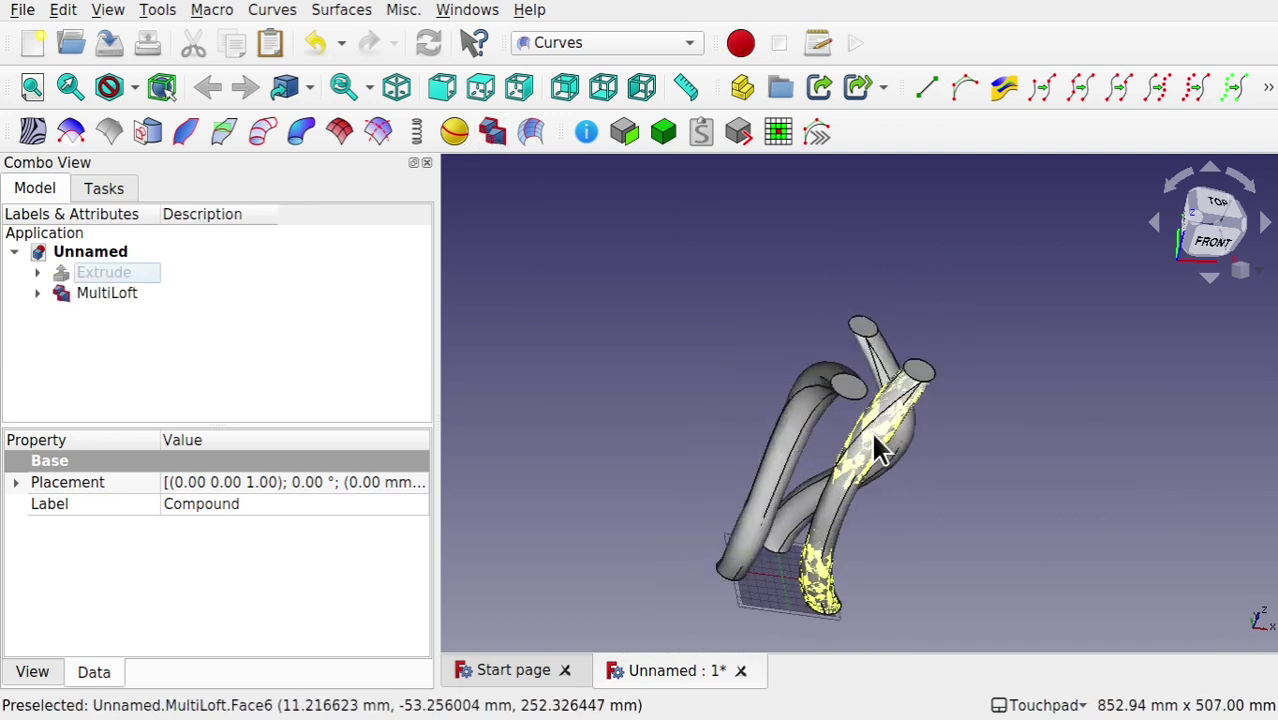
left_click_drag(873, 449, 1007, 479, "alt")
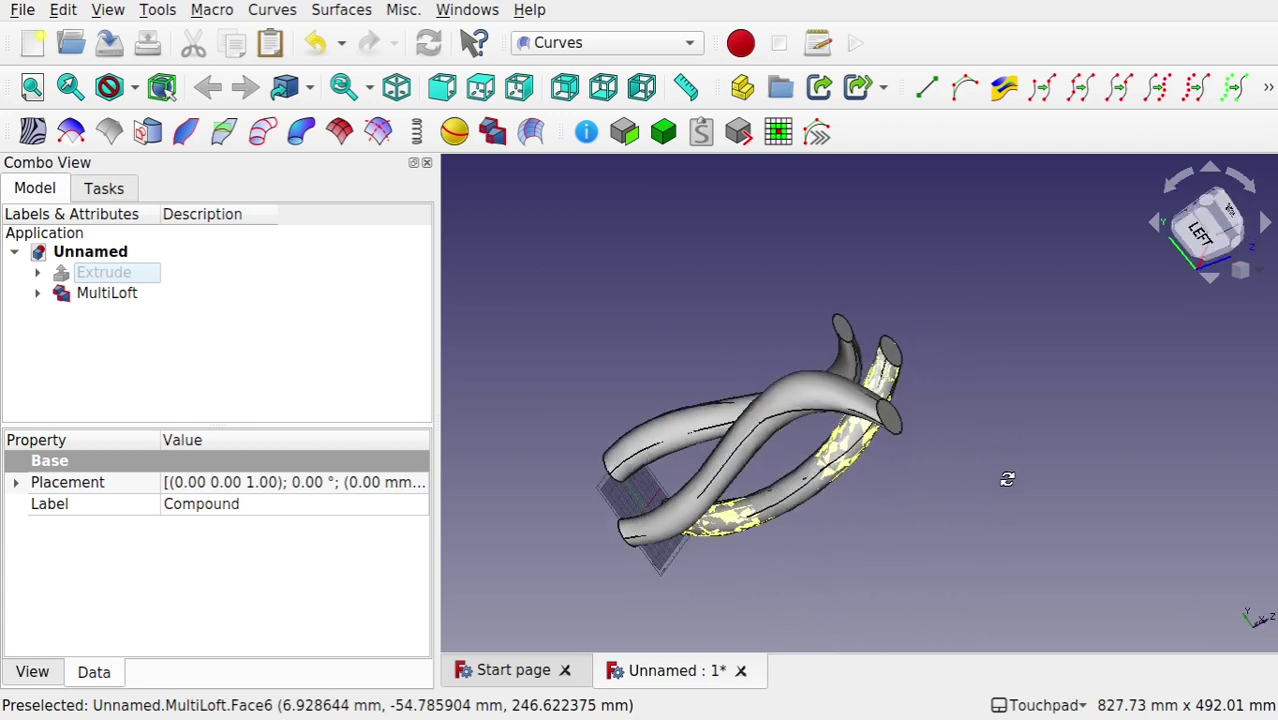
left_click(37, 272)
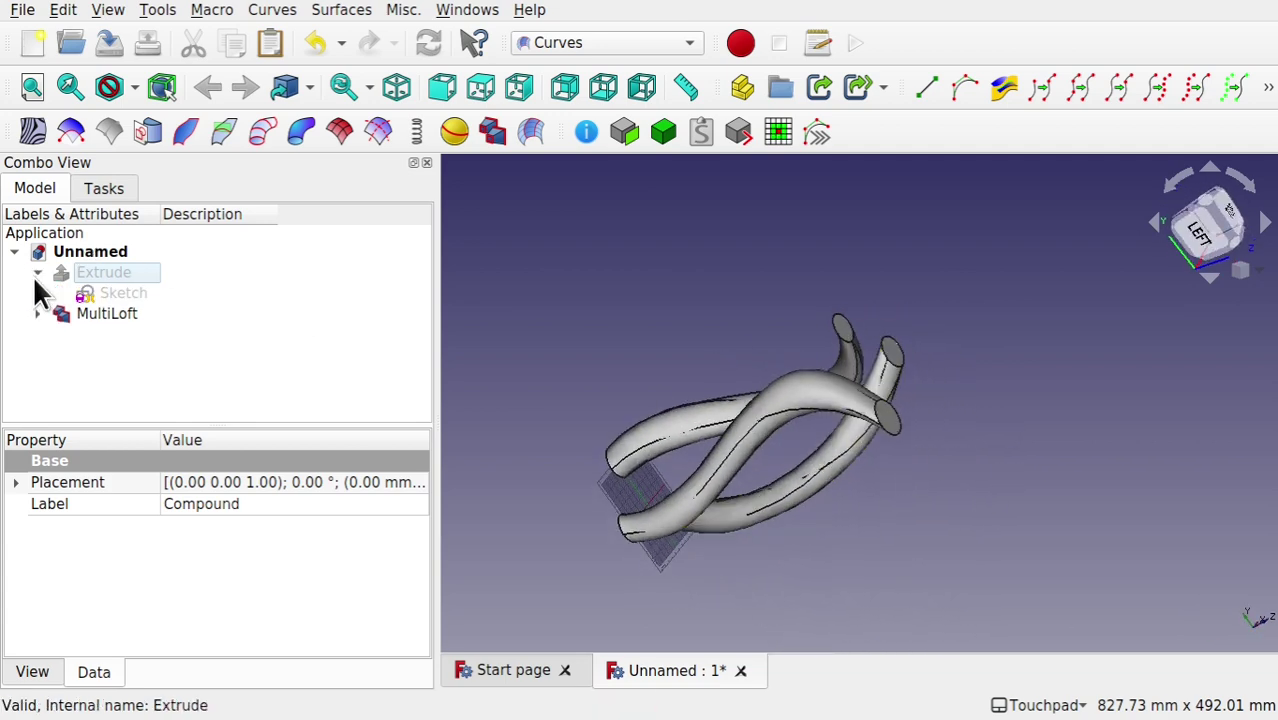
left_click(107, 292)
double_click(107, 292)
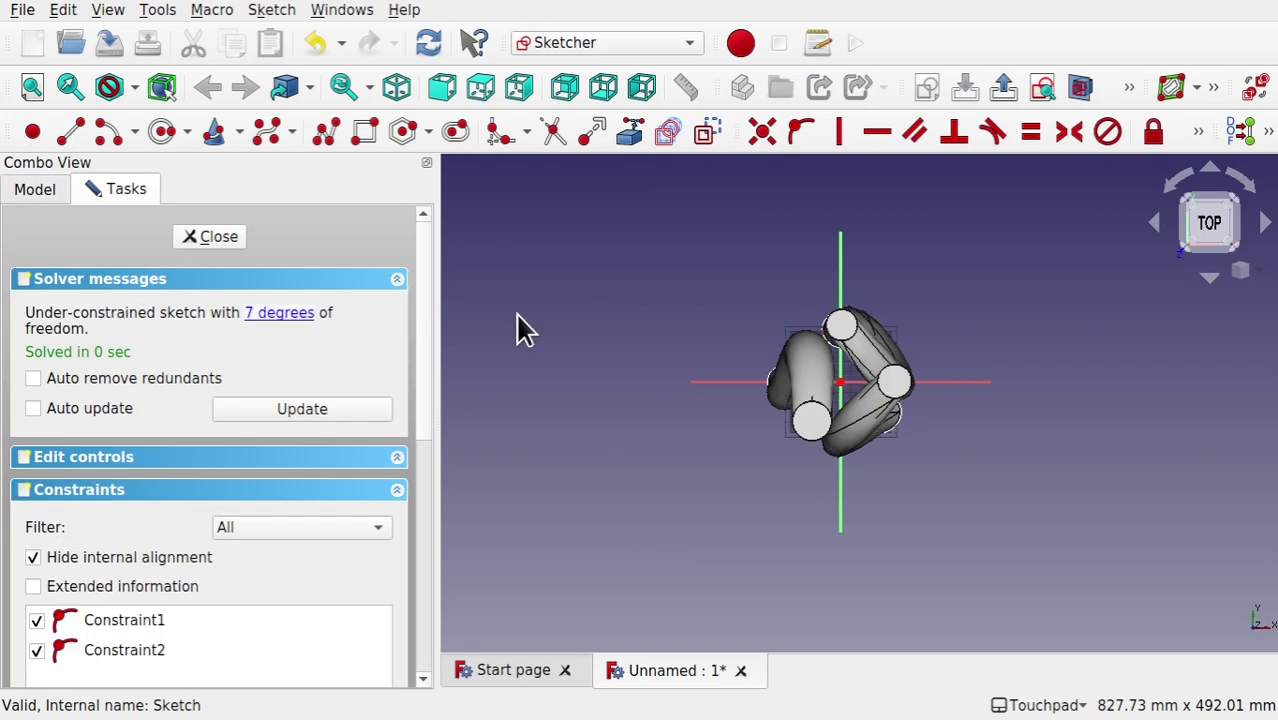
mouse_move(516, 329)
left_mouse_down("alt")
mouse_move(806, 340)
mouse_move(822, 528)
left_mouse_up("alt")
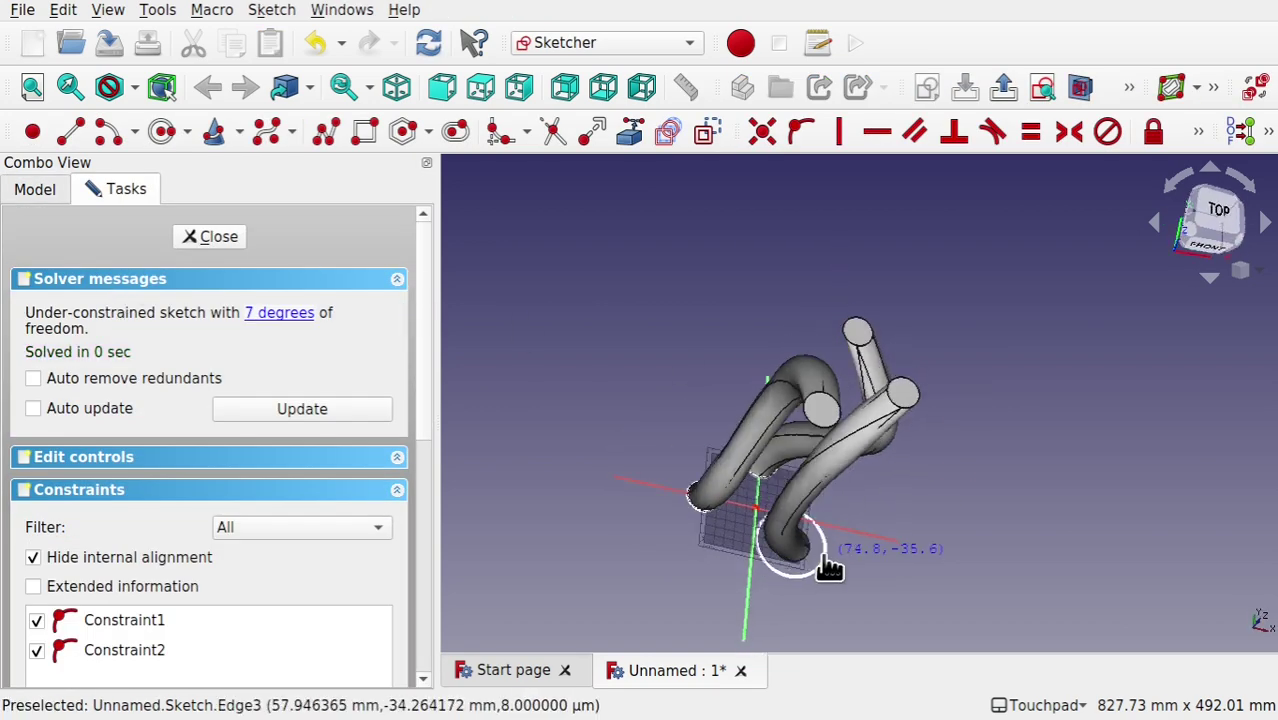
left_click(231, 236)
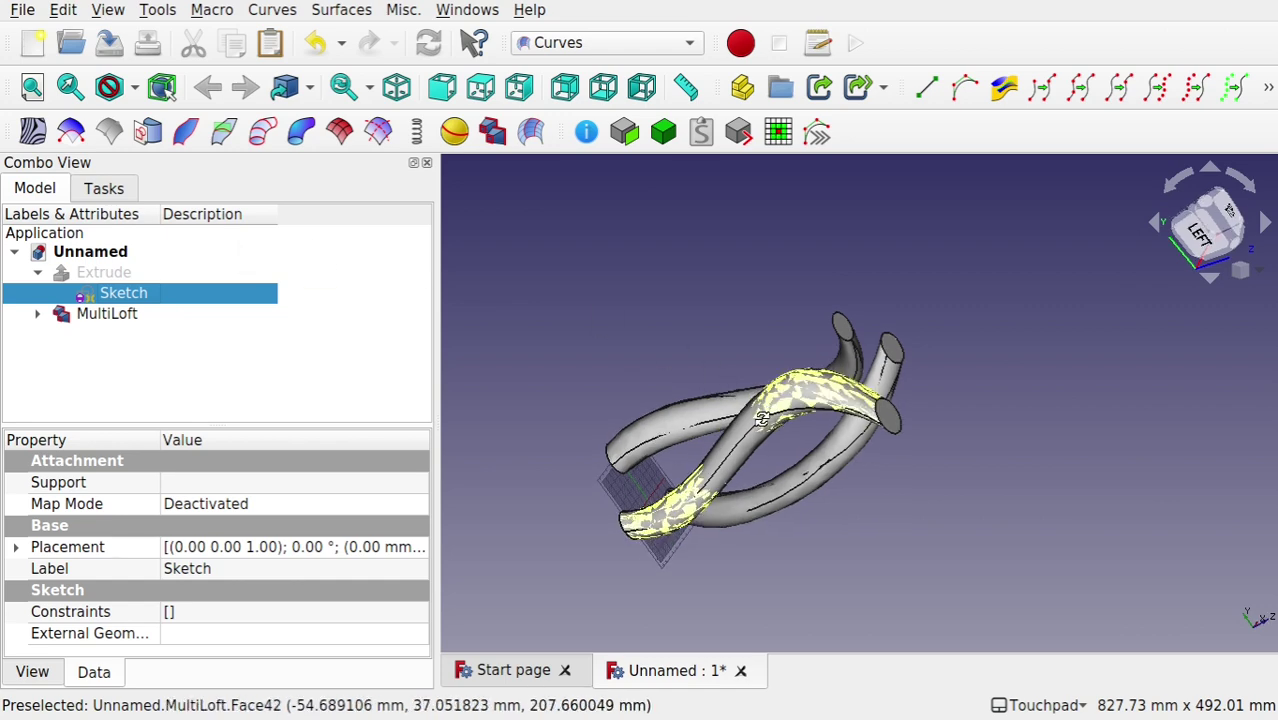
mouse_move(700, 360)
left_mouse_down("alt")
mouse_move(497, 437)
mouse_move(699, 483)
mouse_move(620, 530)
mouse_move(693, 385)
mouse_move(865, 503)
left_mouse_up("alt")
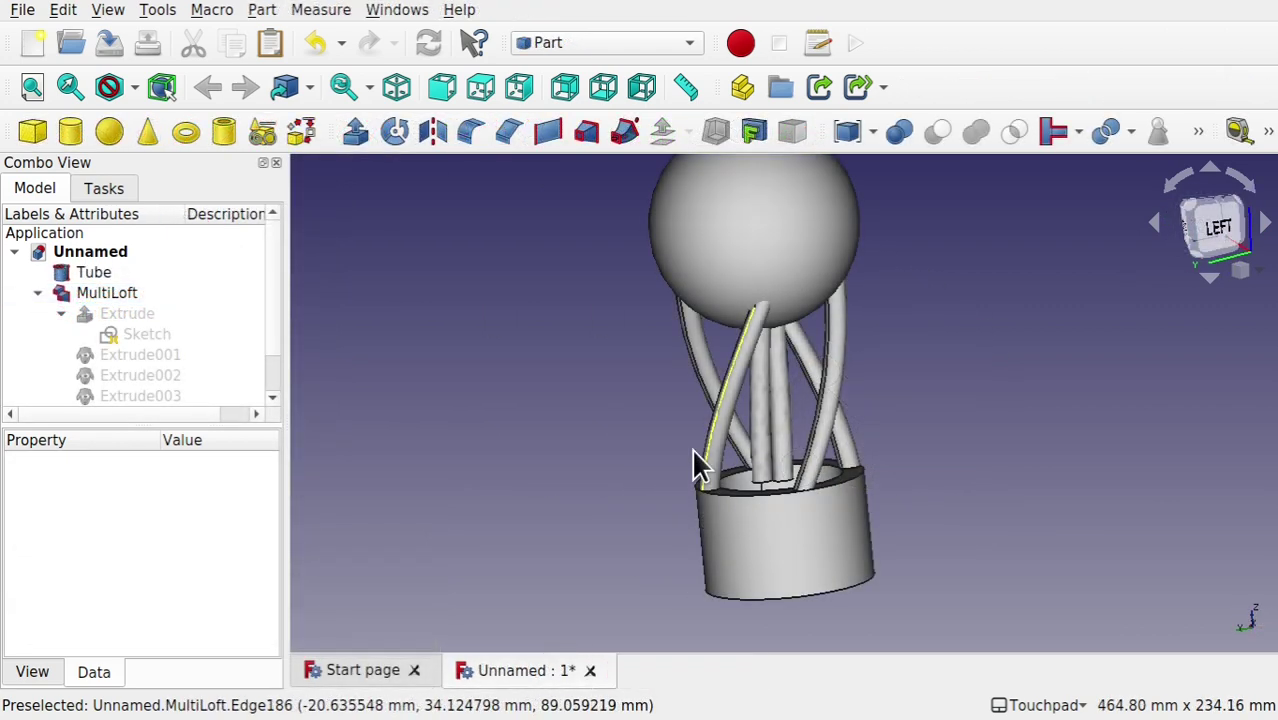